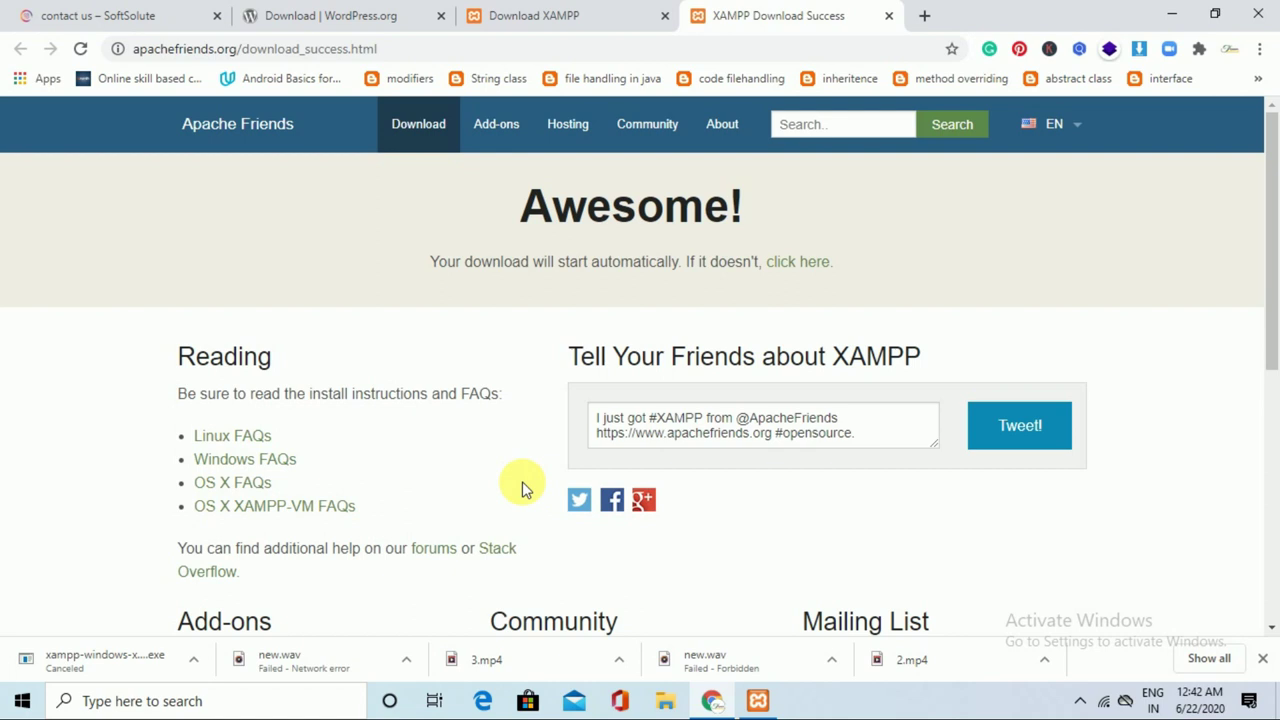
Begin downloading the WordPress 5.4.2 zip from WordPress.org, then cancel the download.
left_click(537, 10)
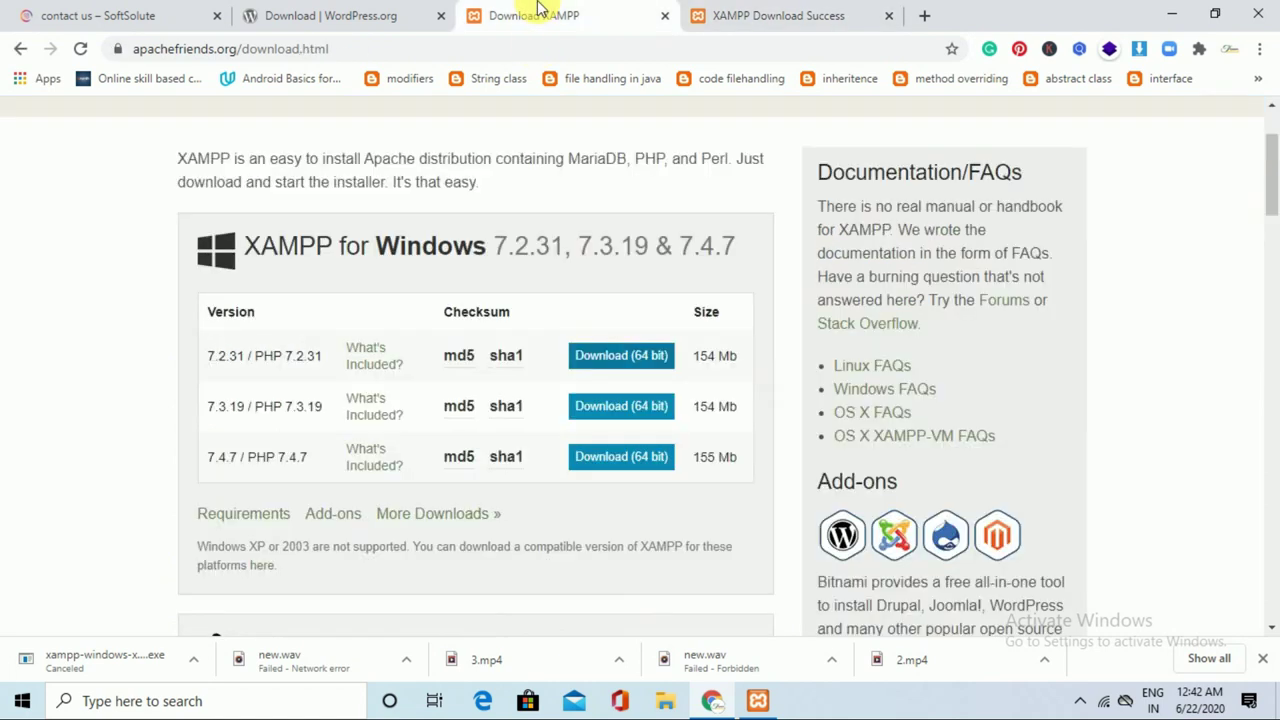
left_click(334, 12)
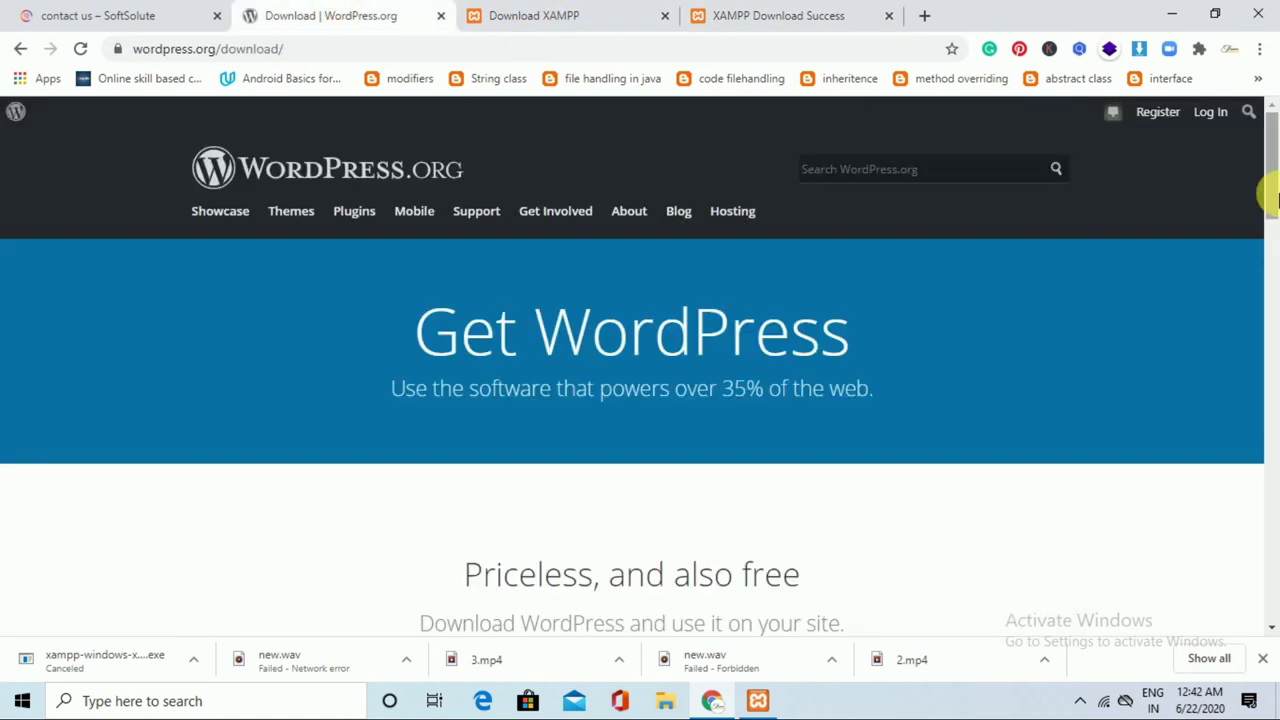
left_click_drag(1272, 200, 1272, 275)
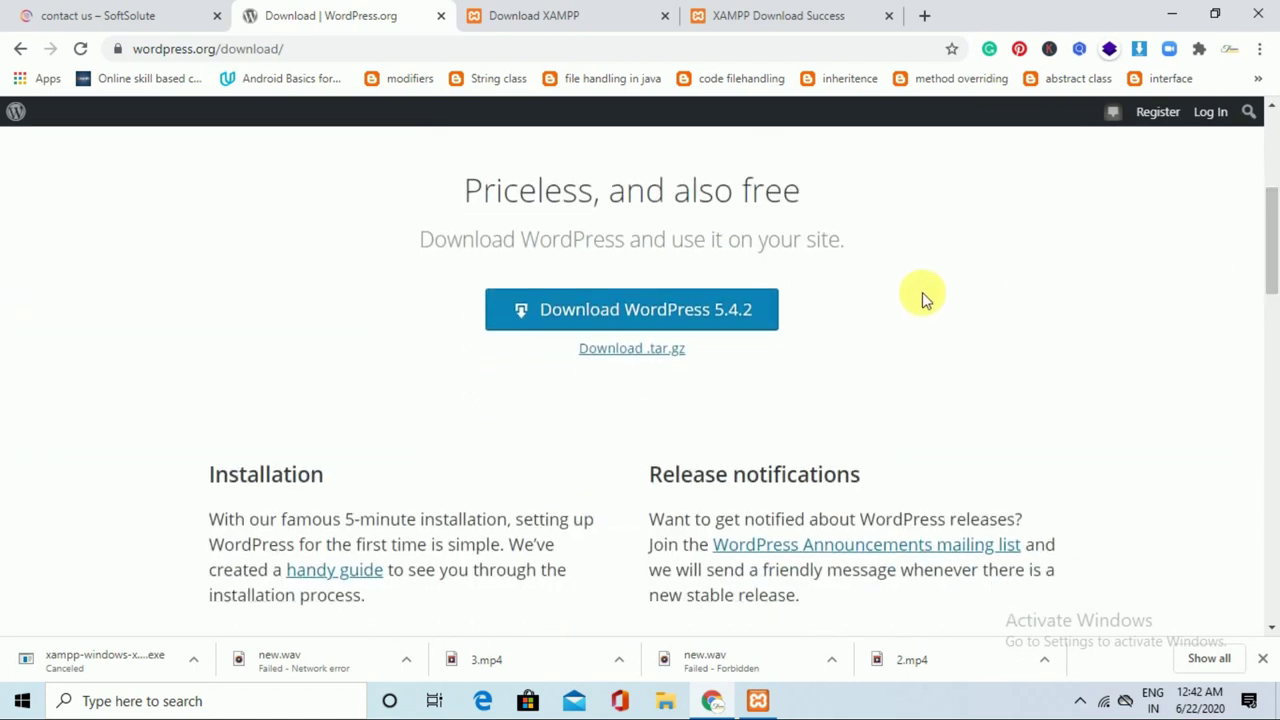
left_click(735, 312)
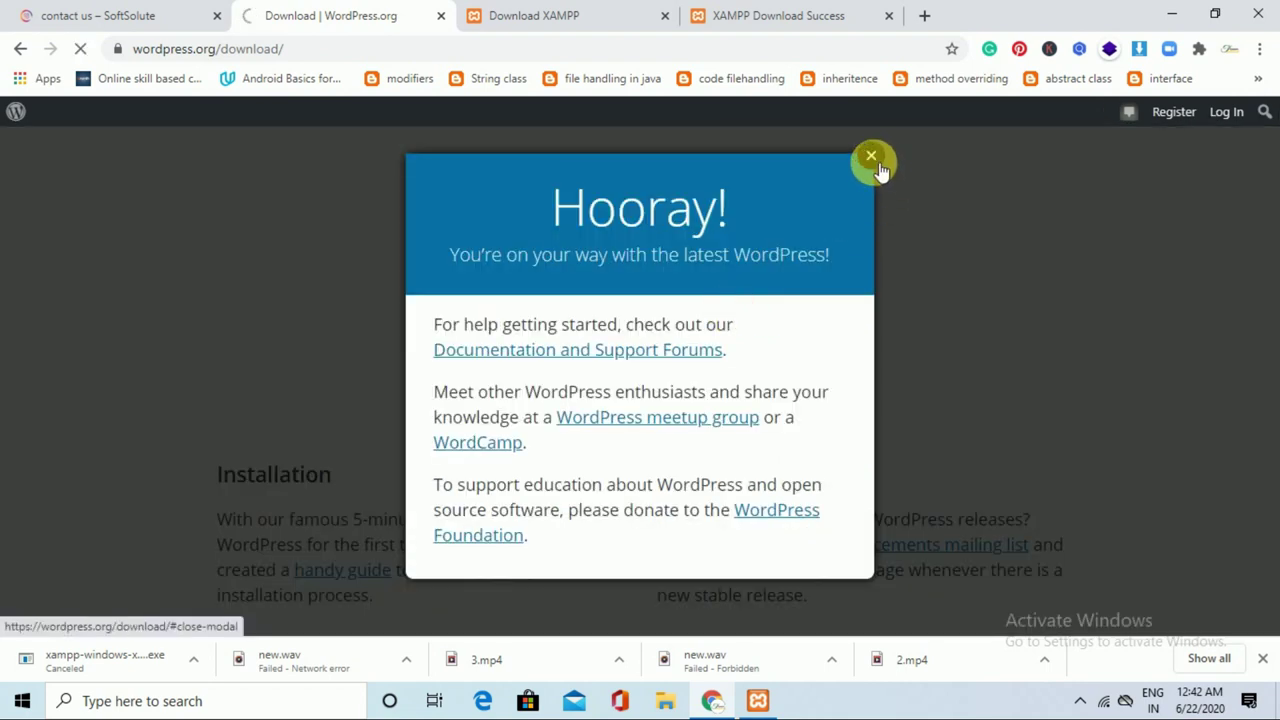
left_click(872, 157)
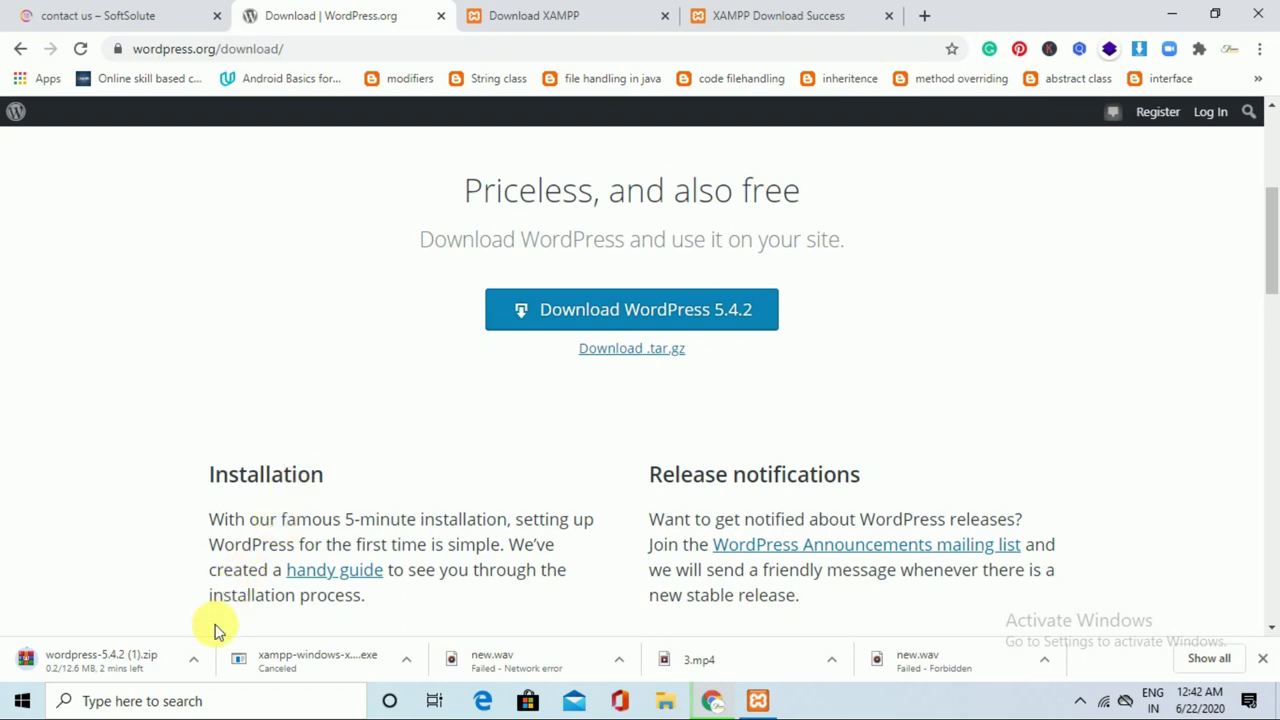
left_click(196, 664)
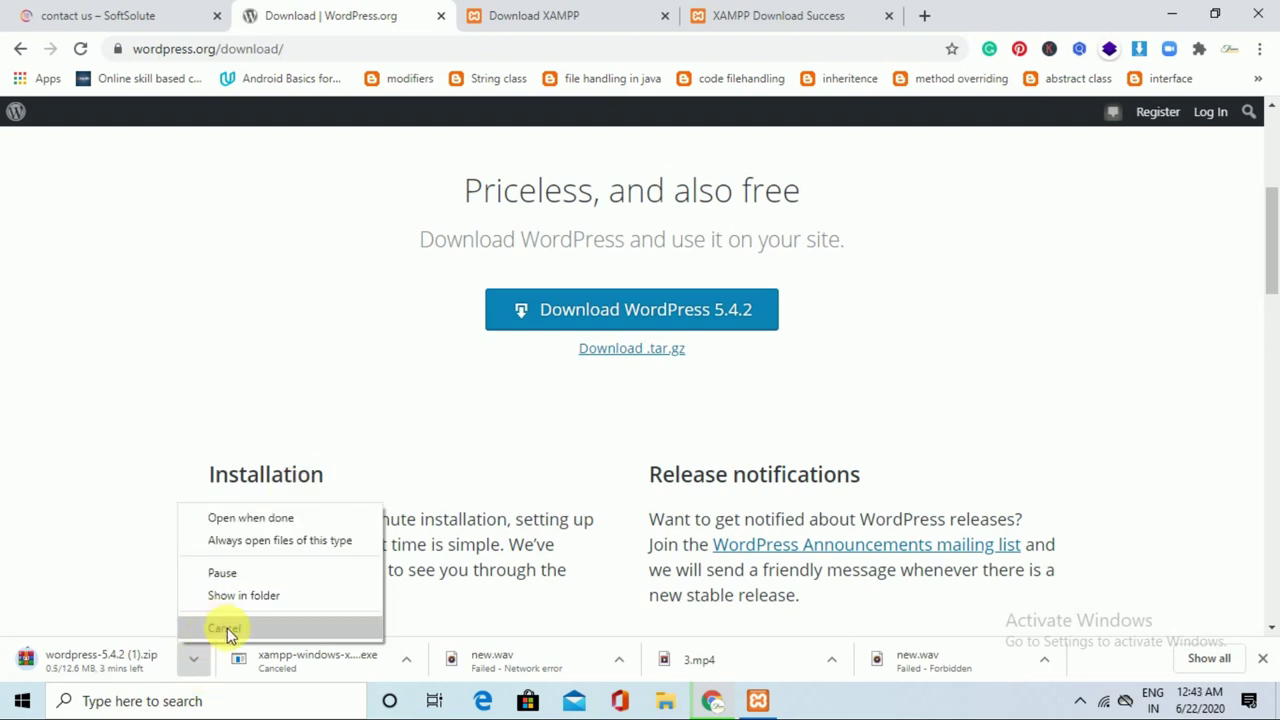
left_click(227, 628)
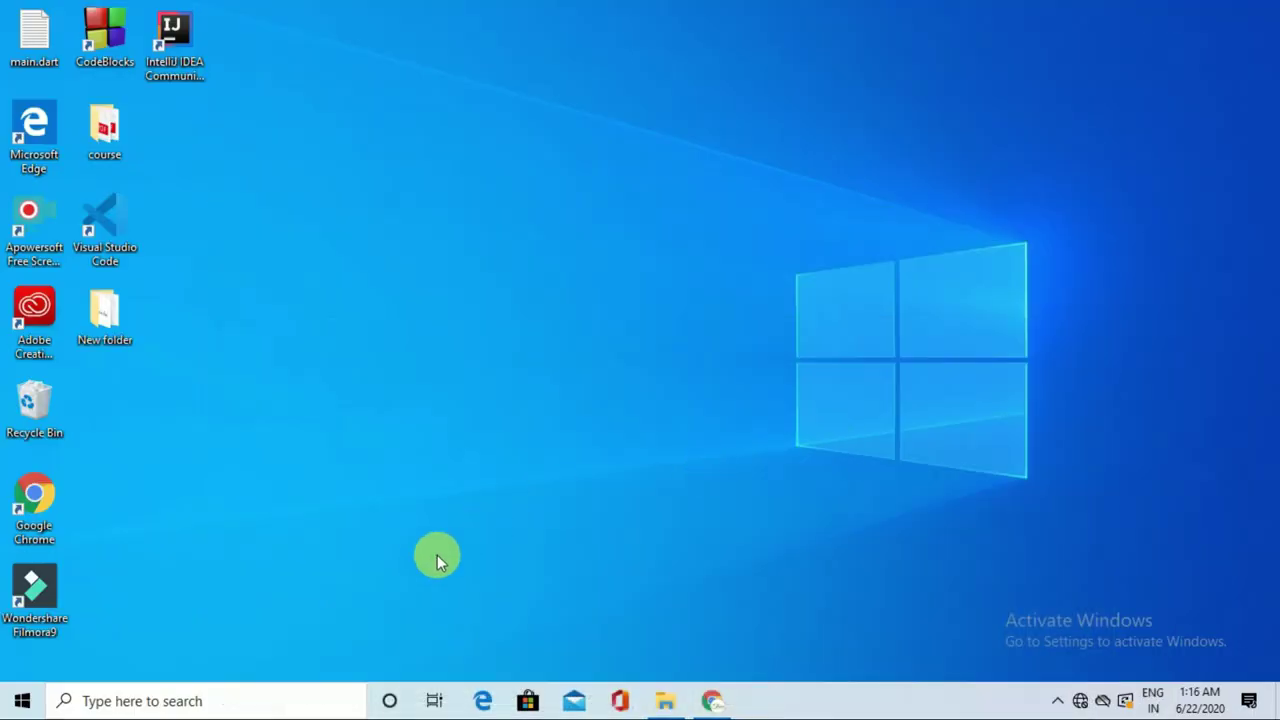
Launch XAMPP Control Panel, start the Apache and MySQL servers, and minimize it.
left_click(252, 705)
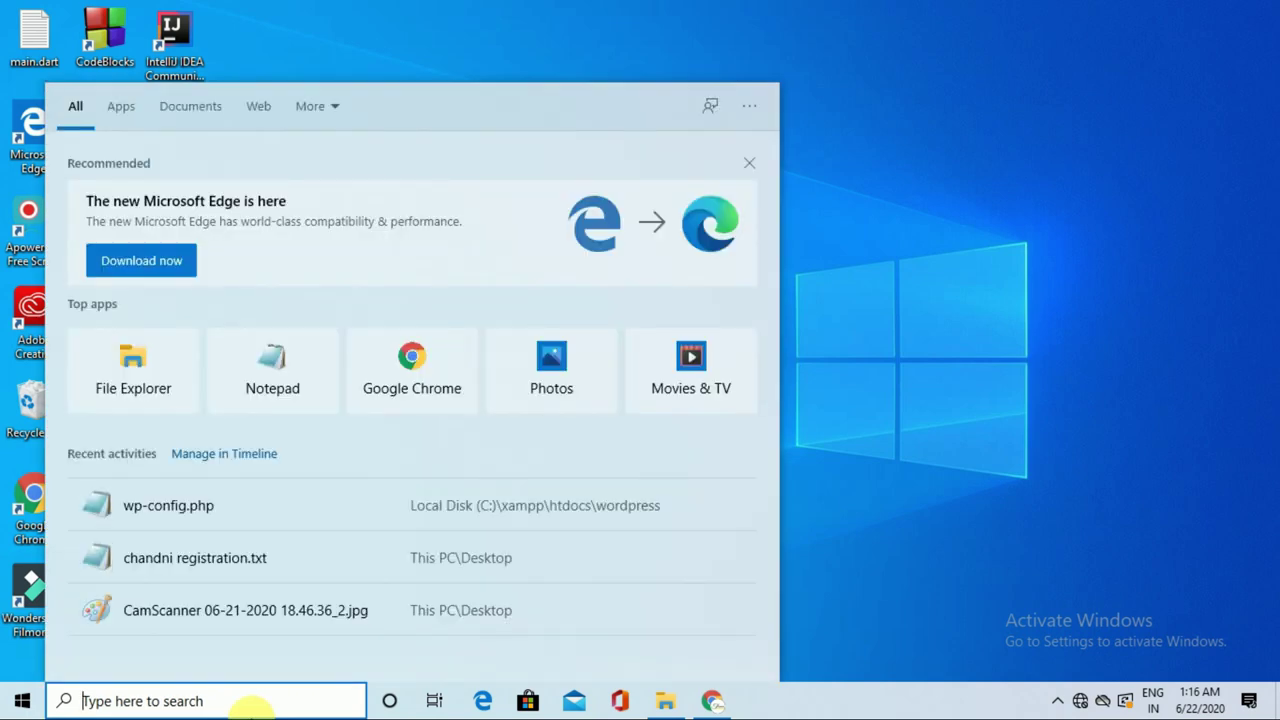
type("xampp")
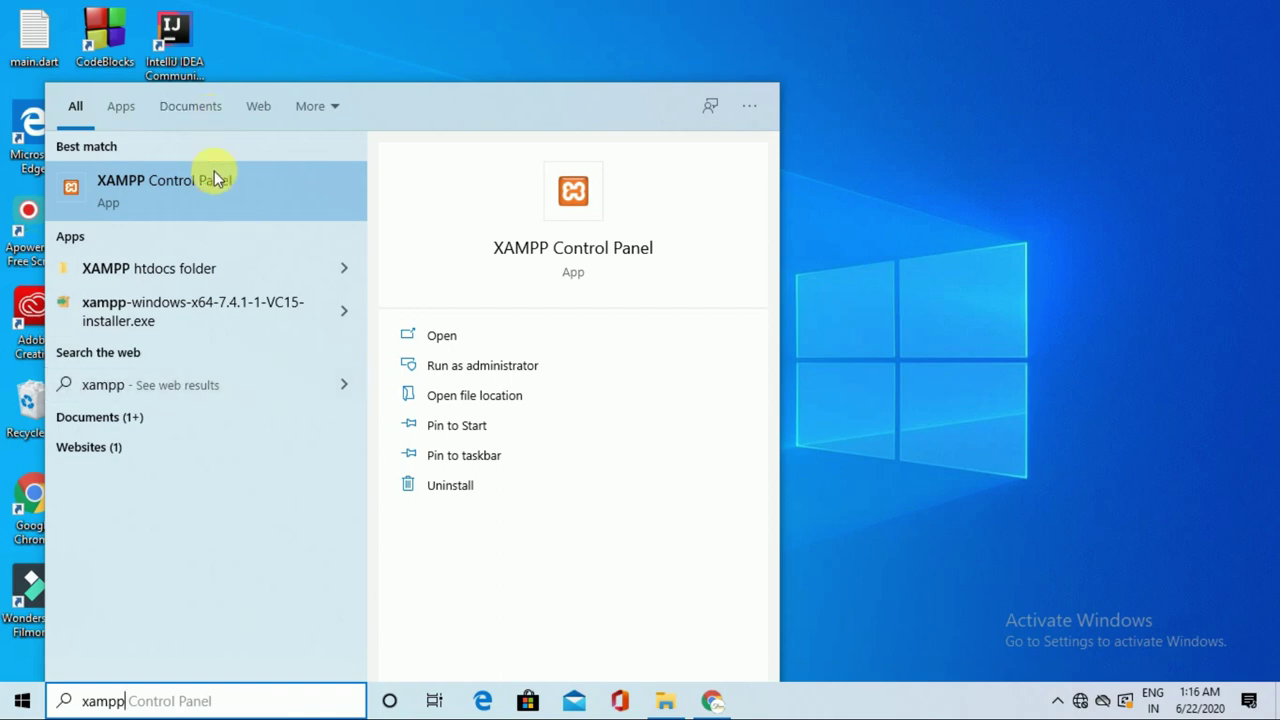
left_click(236, 194)
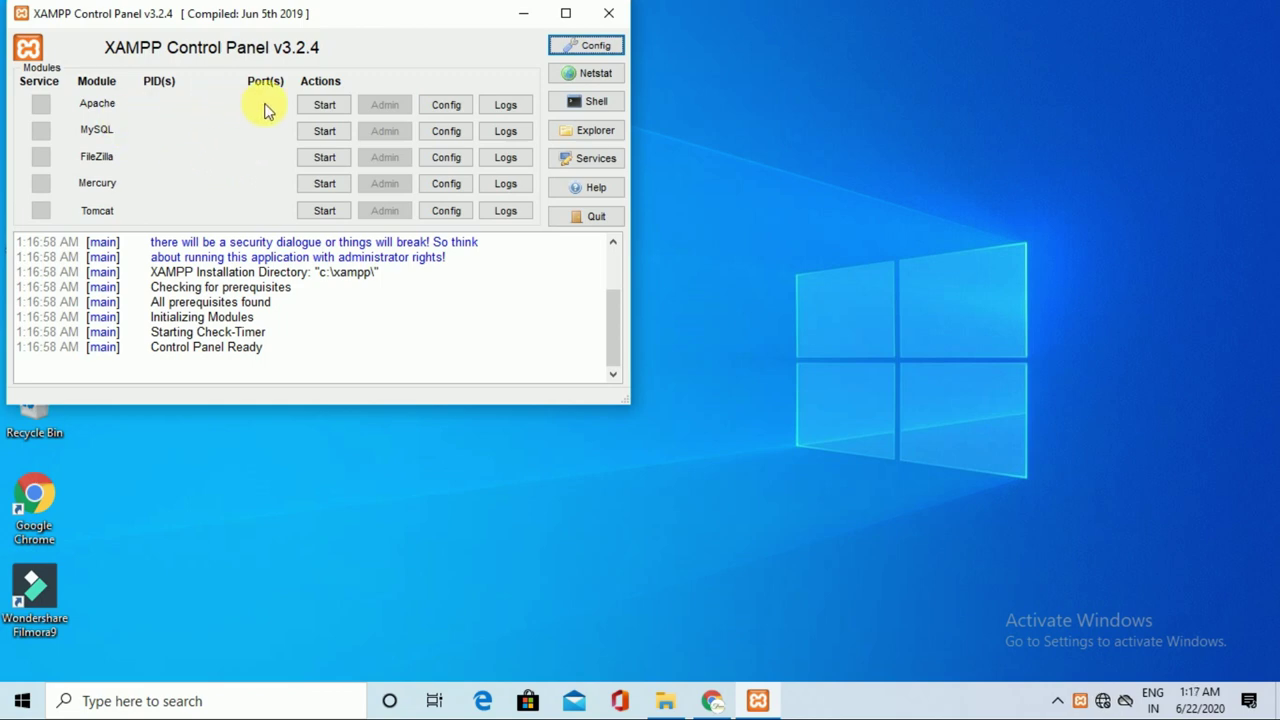
left_click(323, 113)
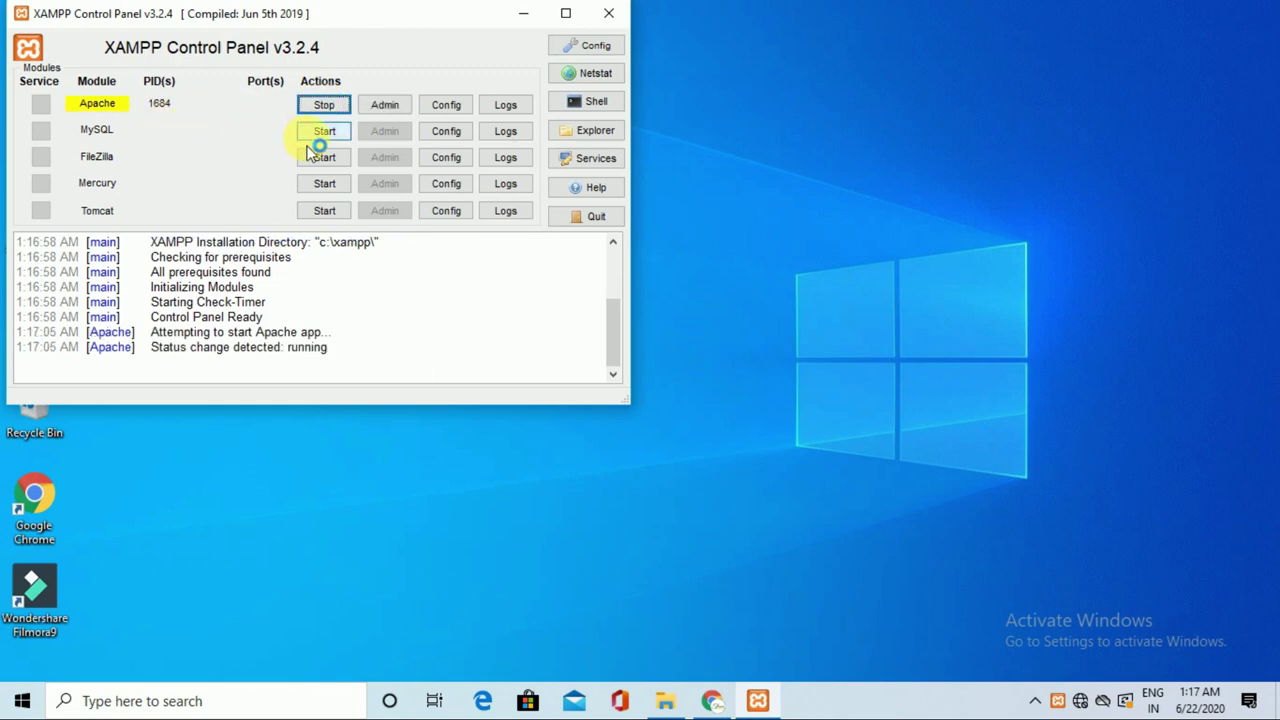
left_click(328, 138)
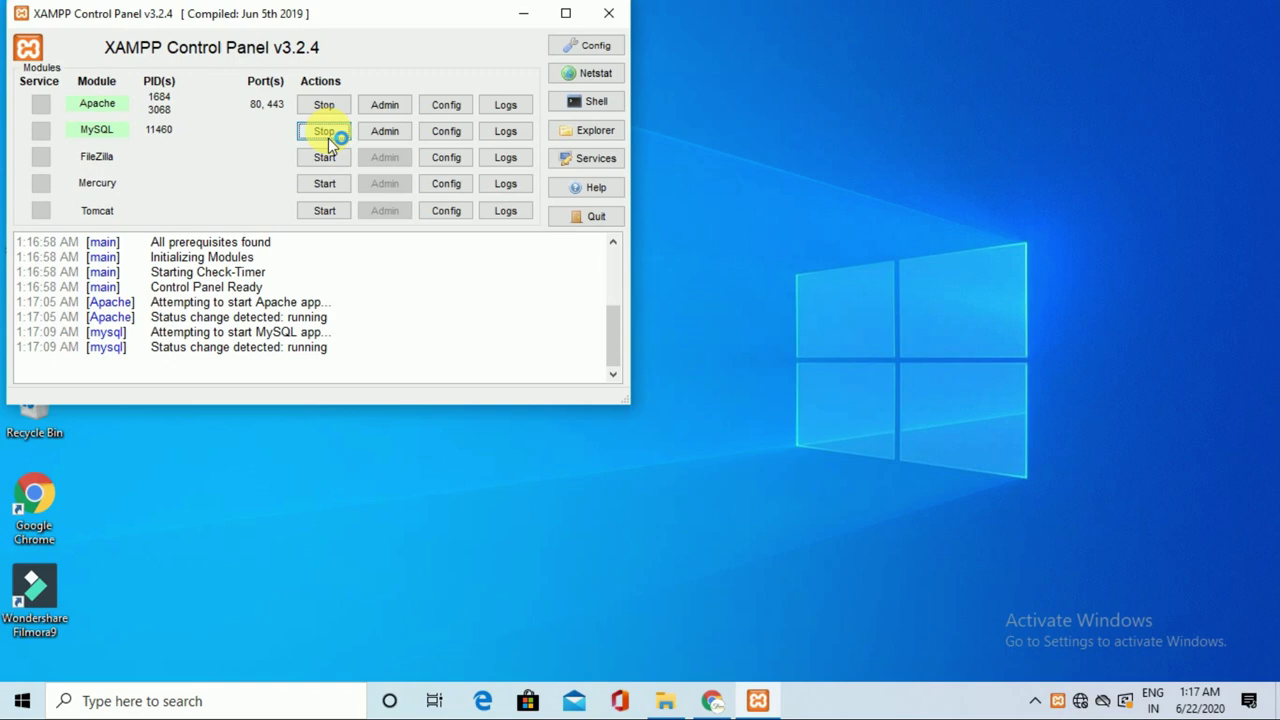
left_click(521, 15)
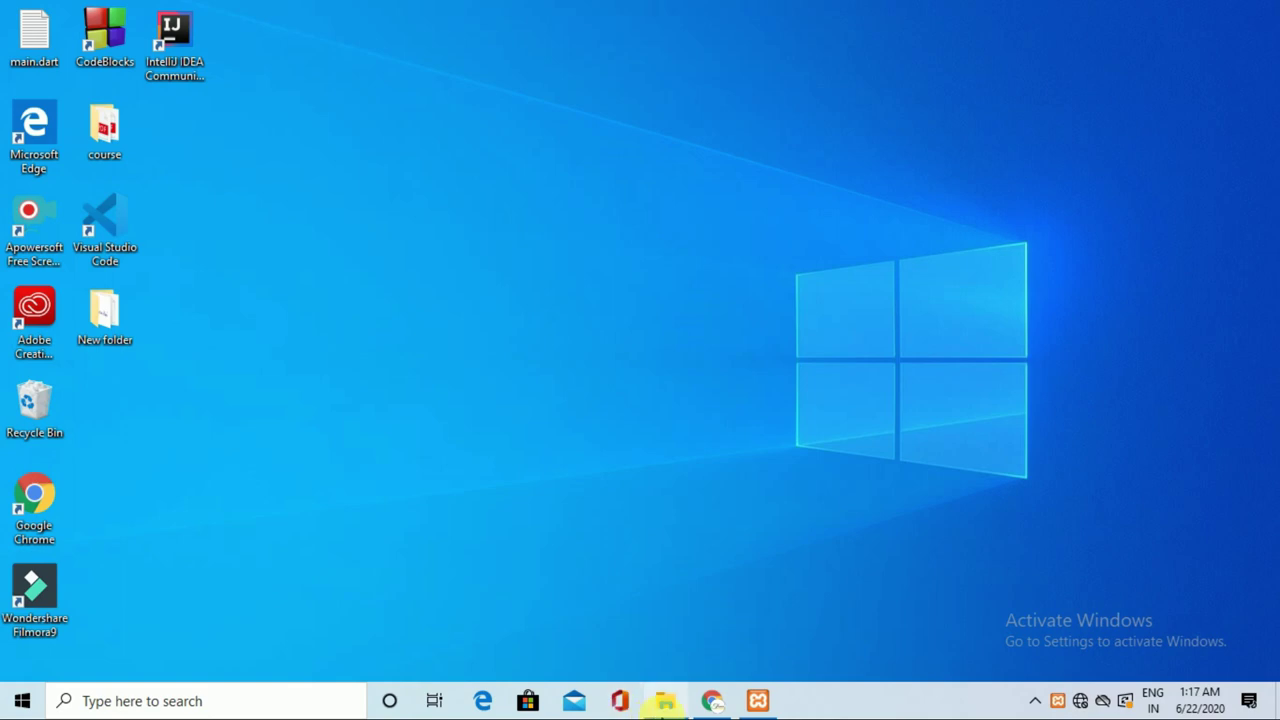
Copy wordpress-5.4.2.zip and paste it into C:\xampp\htdocs.
mouse_move(665, 700)
left_click(700, 661)
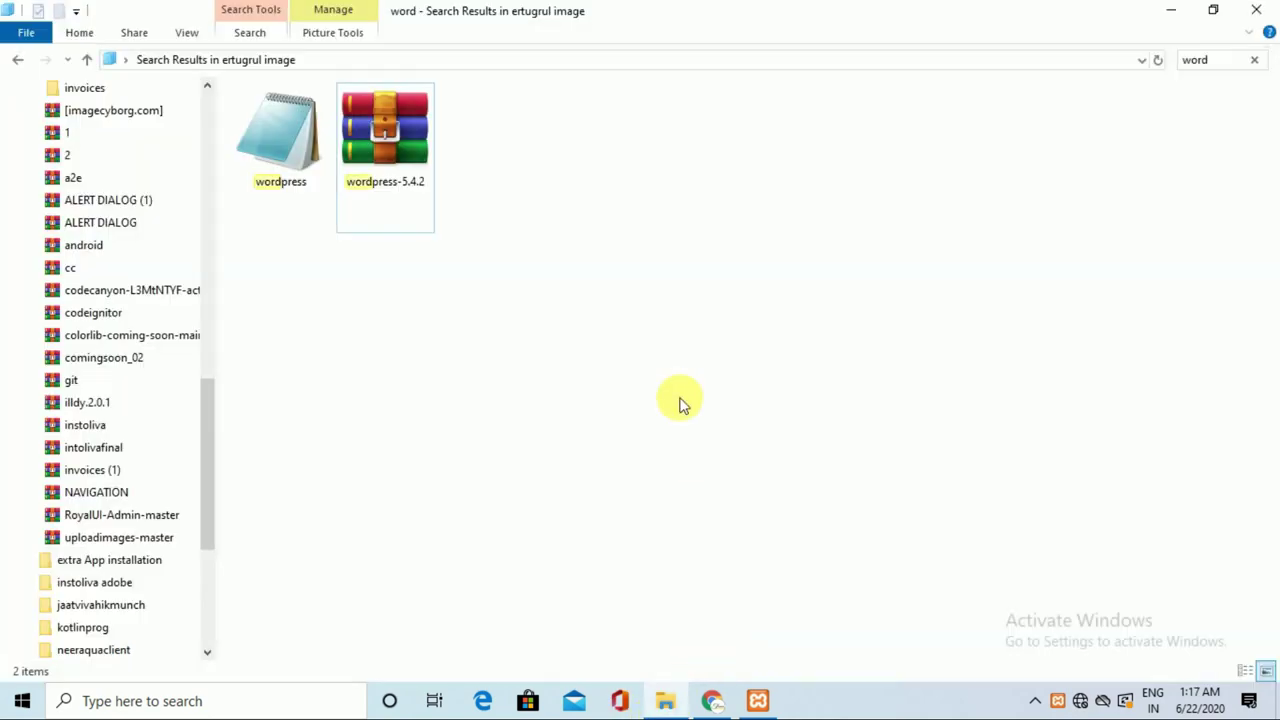
left_click(396, 180)
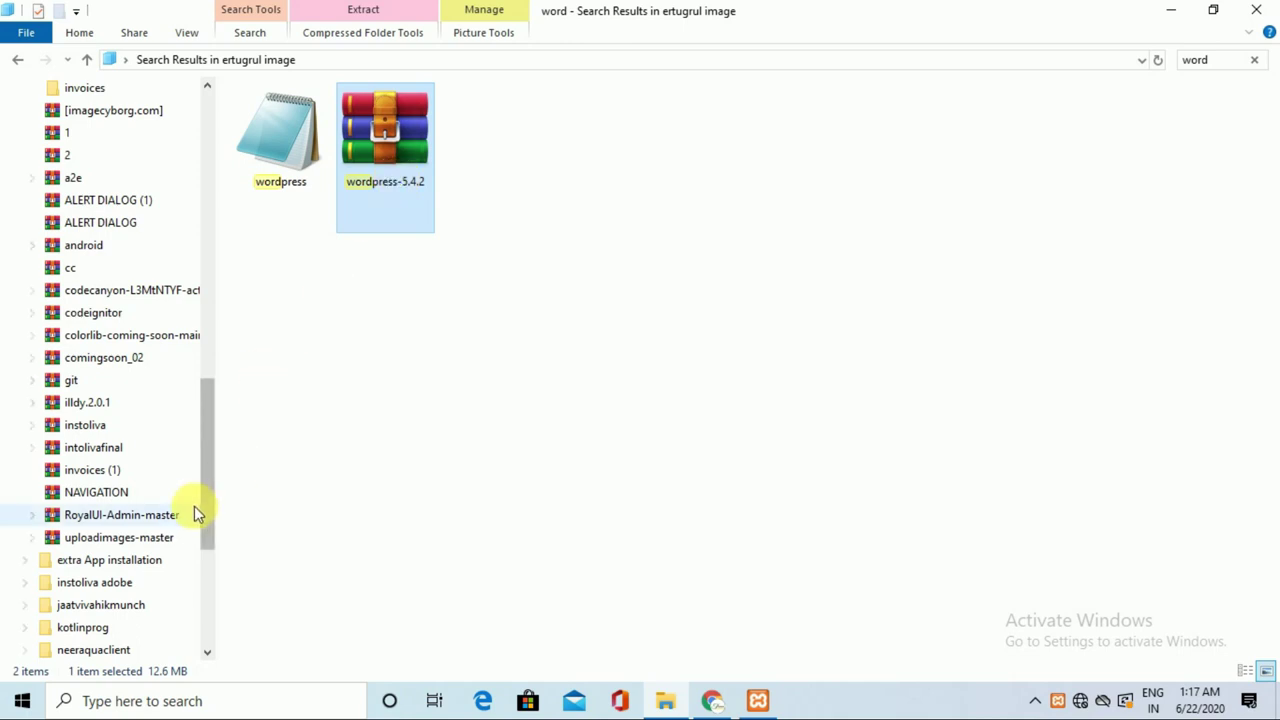
left_click_drag(206, 520, 204, 314)
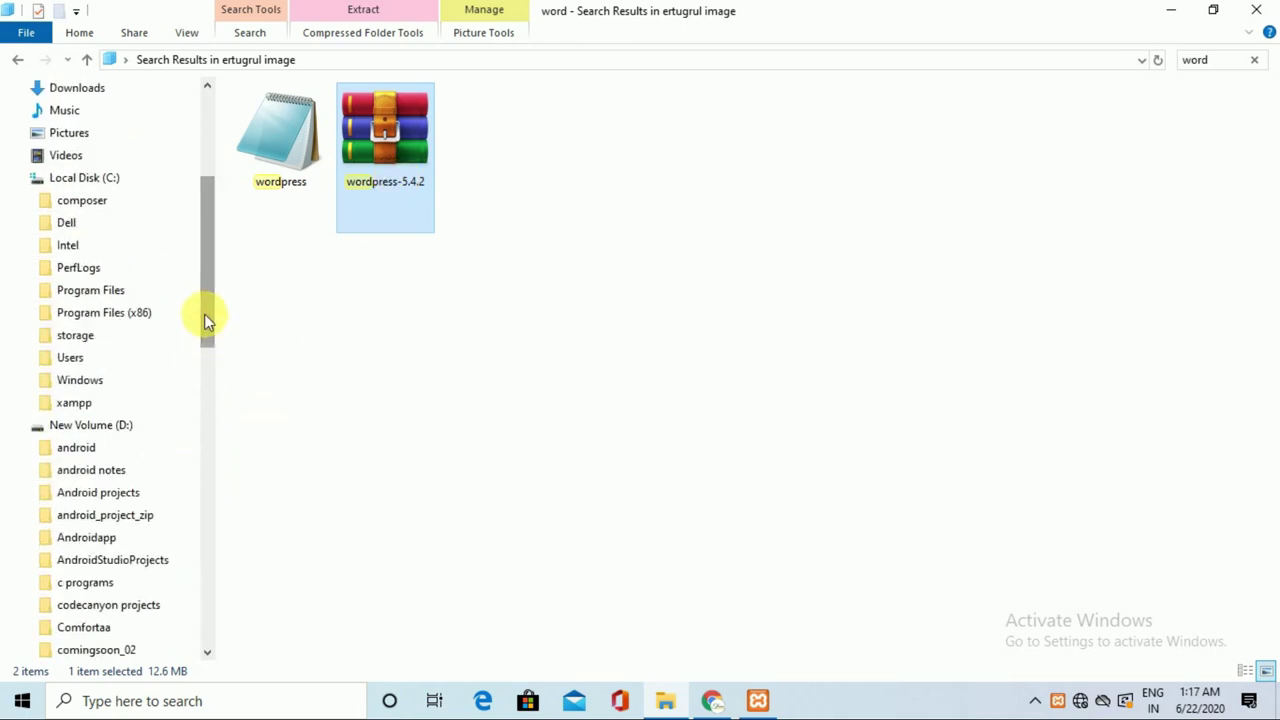
left_click(117, 178)
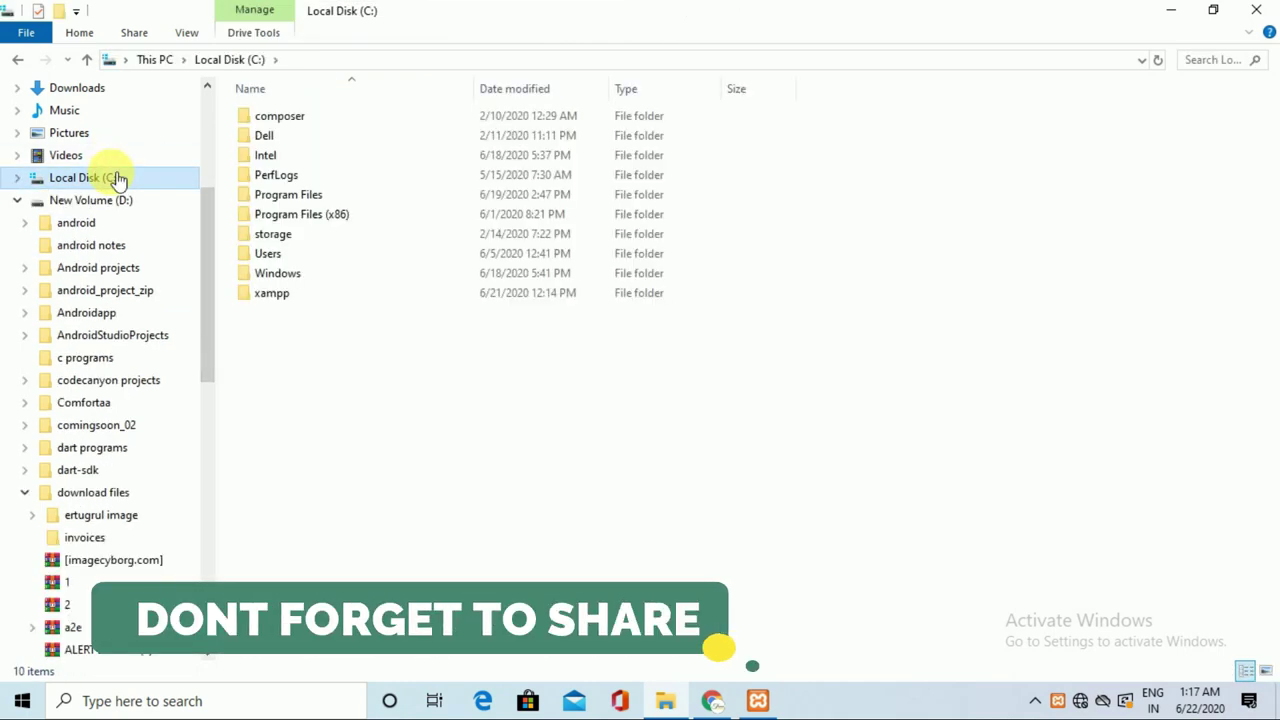
double_click(310, 304)
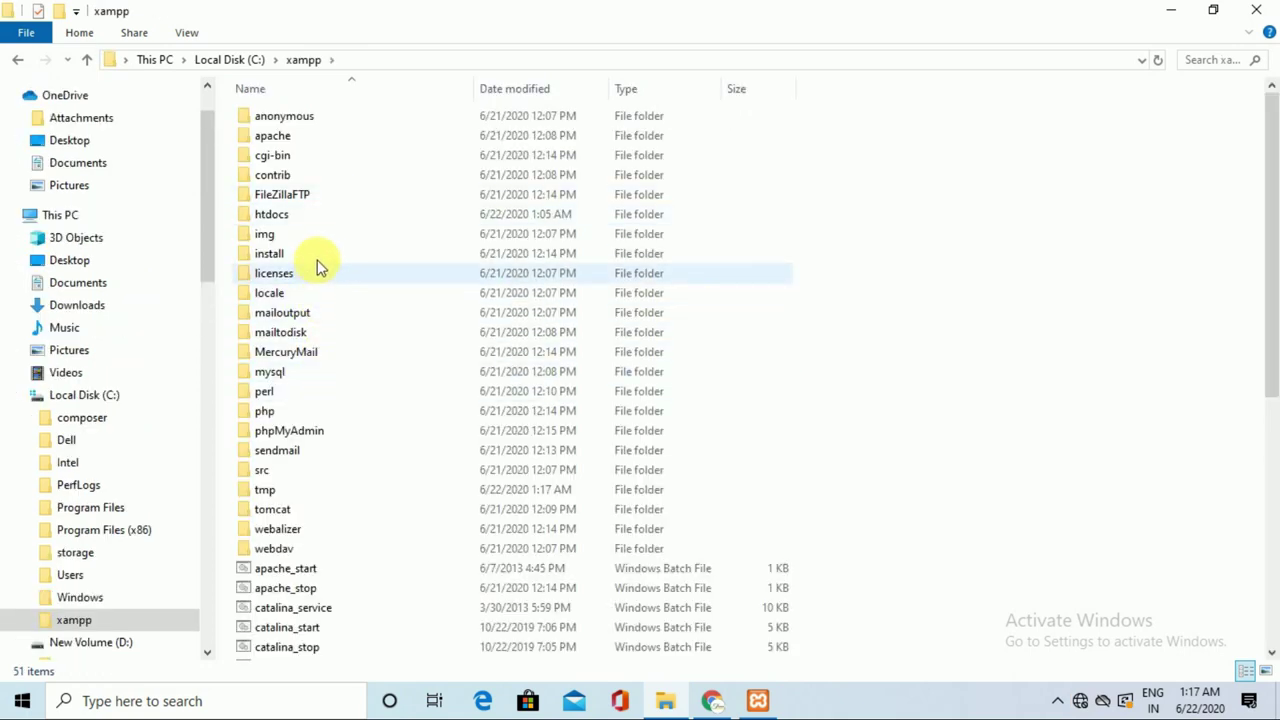
left_click(336, 218)
double_click(336, 218)
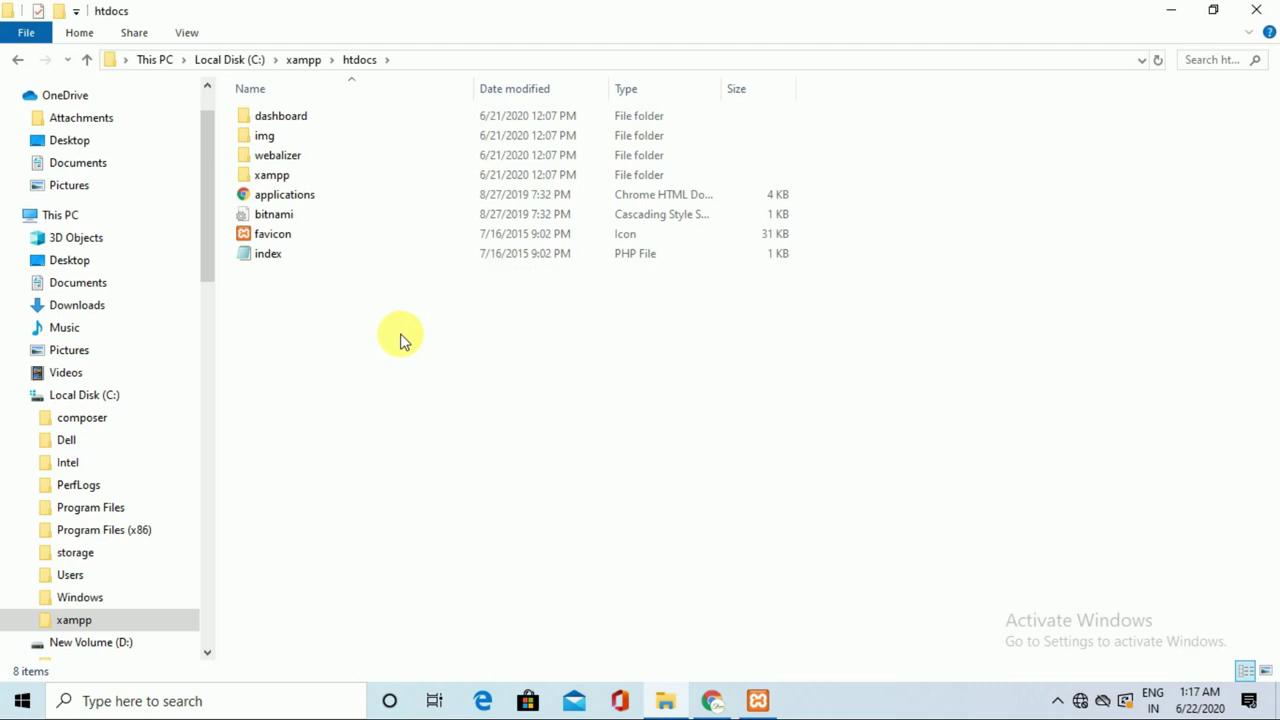
key("ctrl+v")
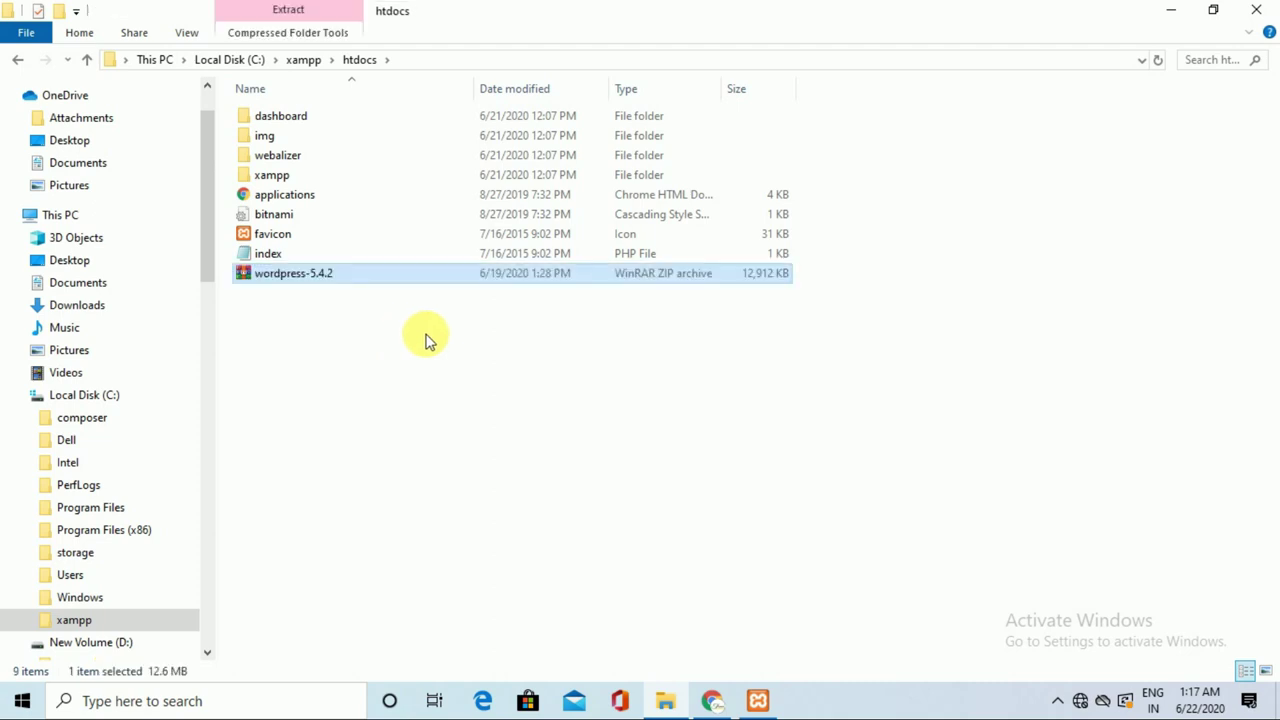
Extract wordpress-5.4.2.zip right inside htdocs to create the wordpress folder.
left_click(350, 278)
left_click(422, 278)
right_click(422, 278)
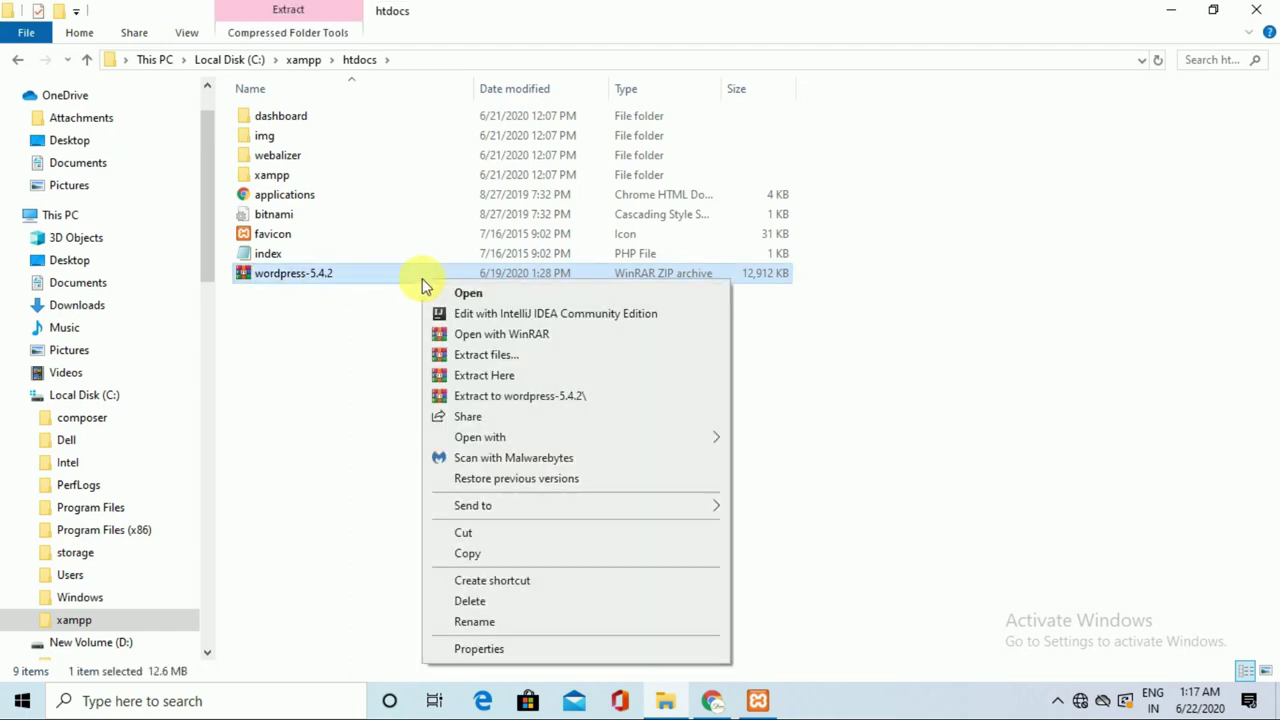
left_click(503, 378)
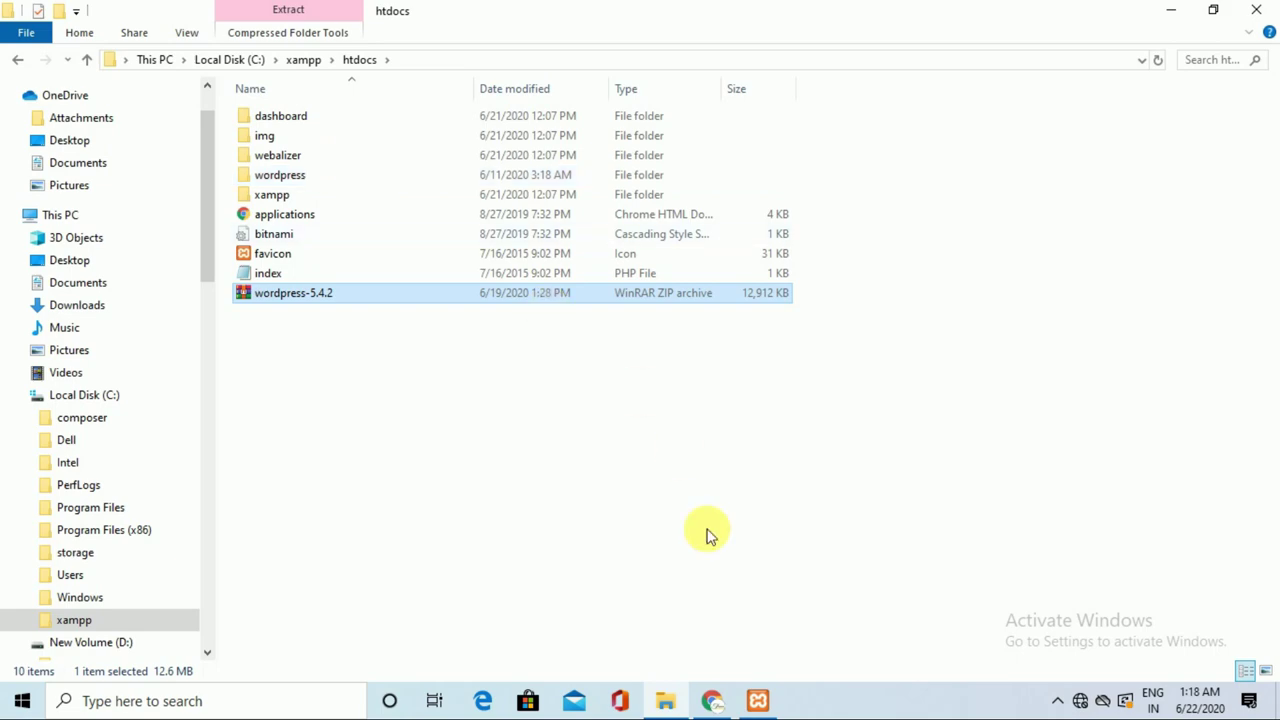
left_click(712, 701)
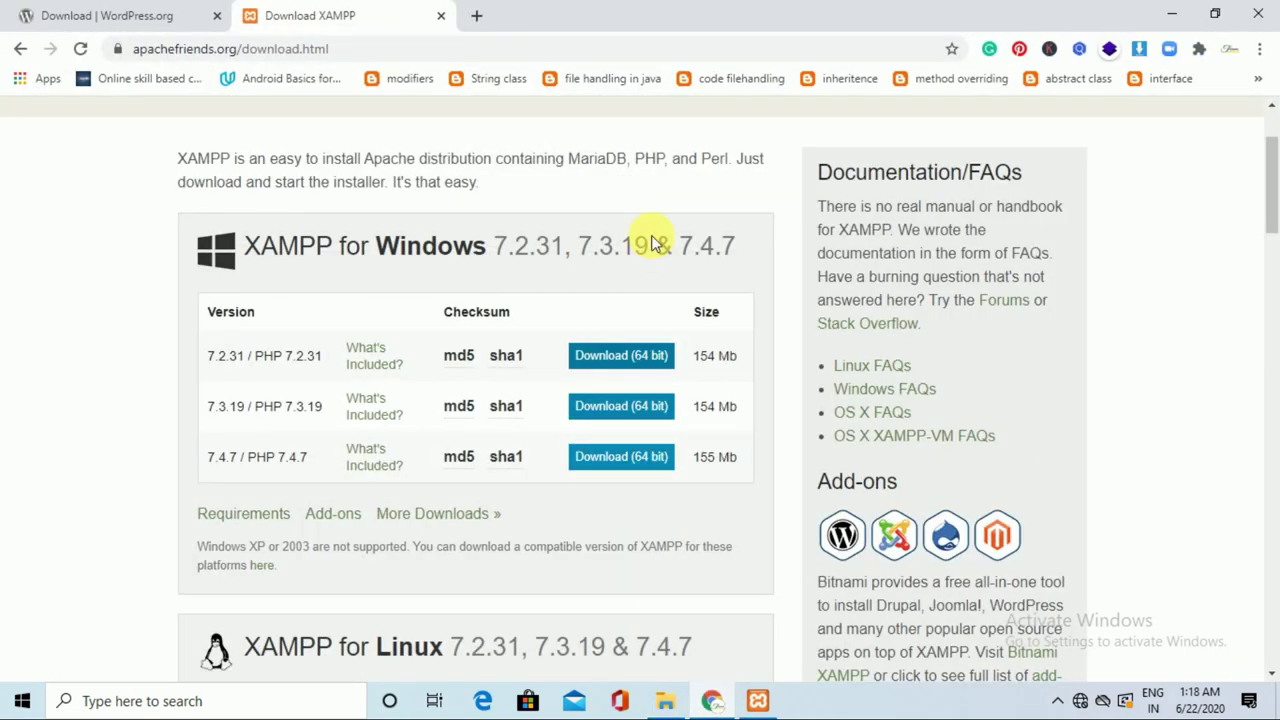
Load localhost/wordpress/ in a new tab to reach the setup page, then open another tab.
left_click(470, 15)
left_click(517, 49)
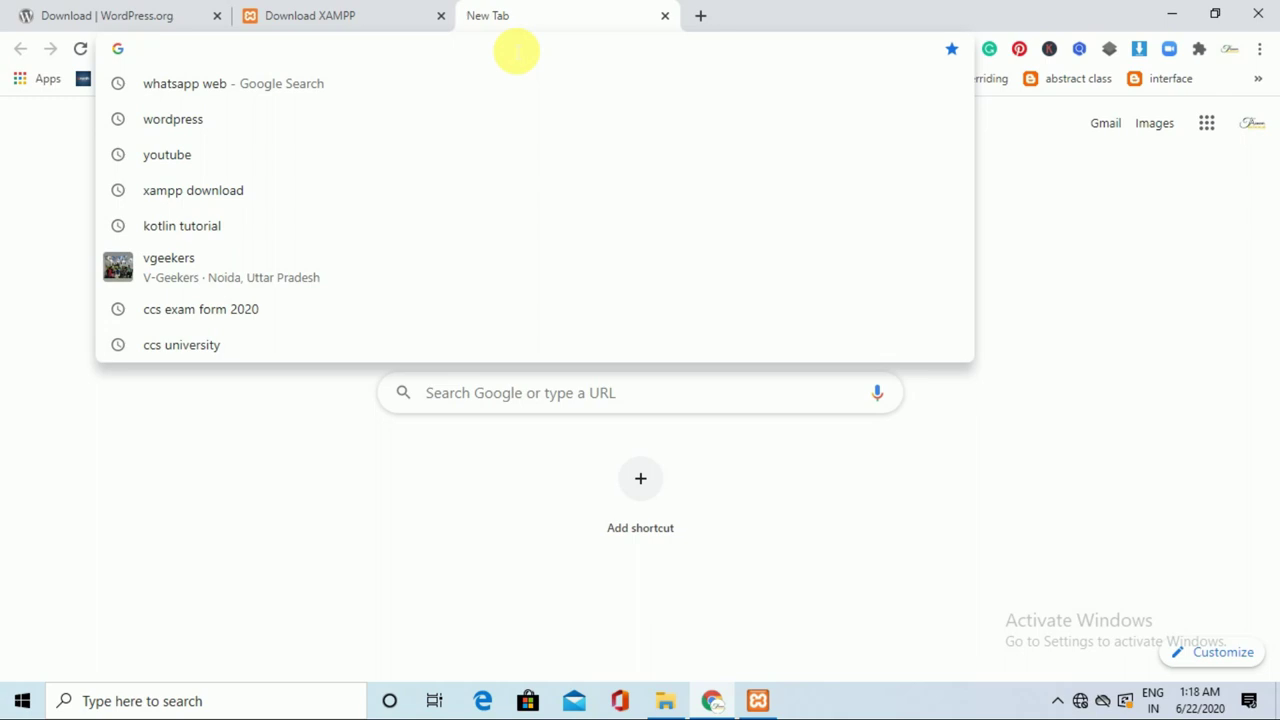
type("localhost/wor")
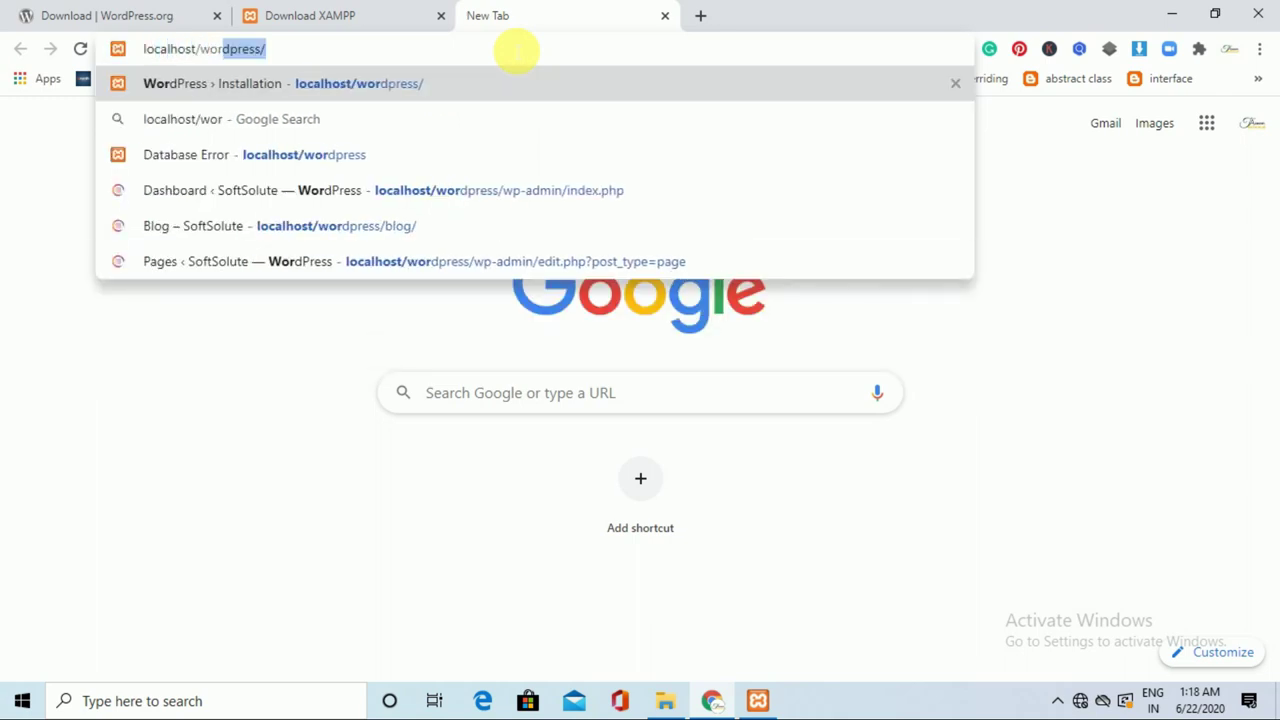
key("Right")
key("Return")
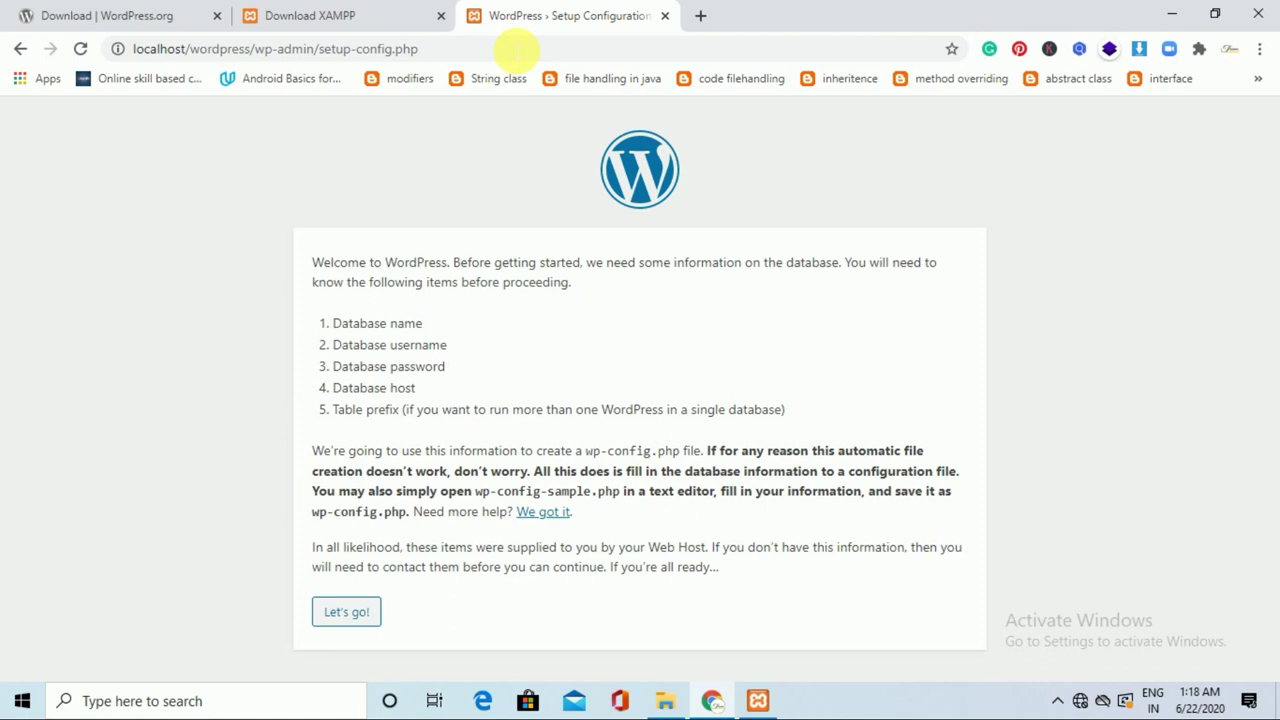
left_click(701, 15)
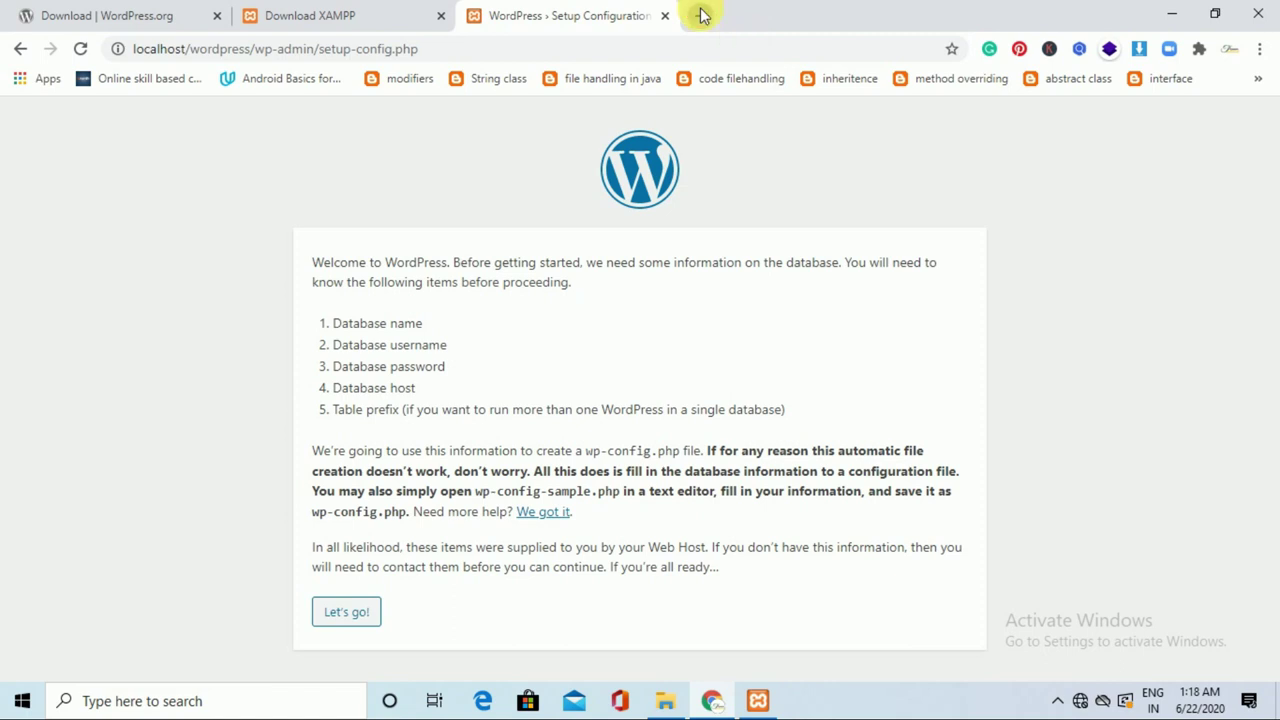
Open localhost/phpmyadmin and create a new database named wordpress.
left_click(713, 48)
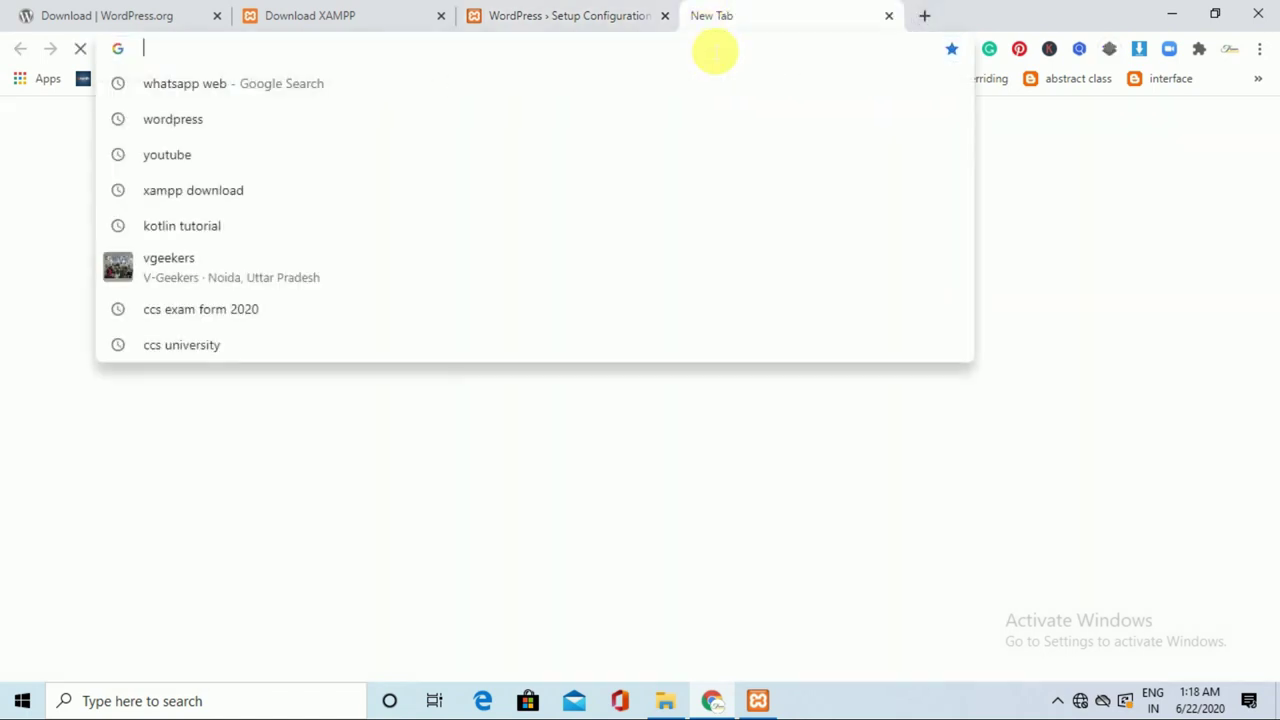
type("localhost/php")
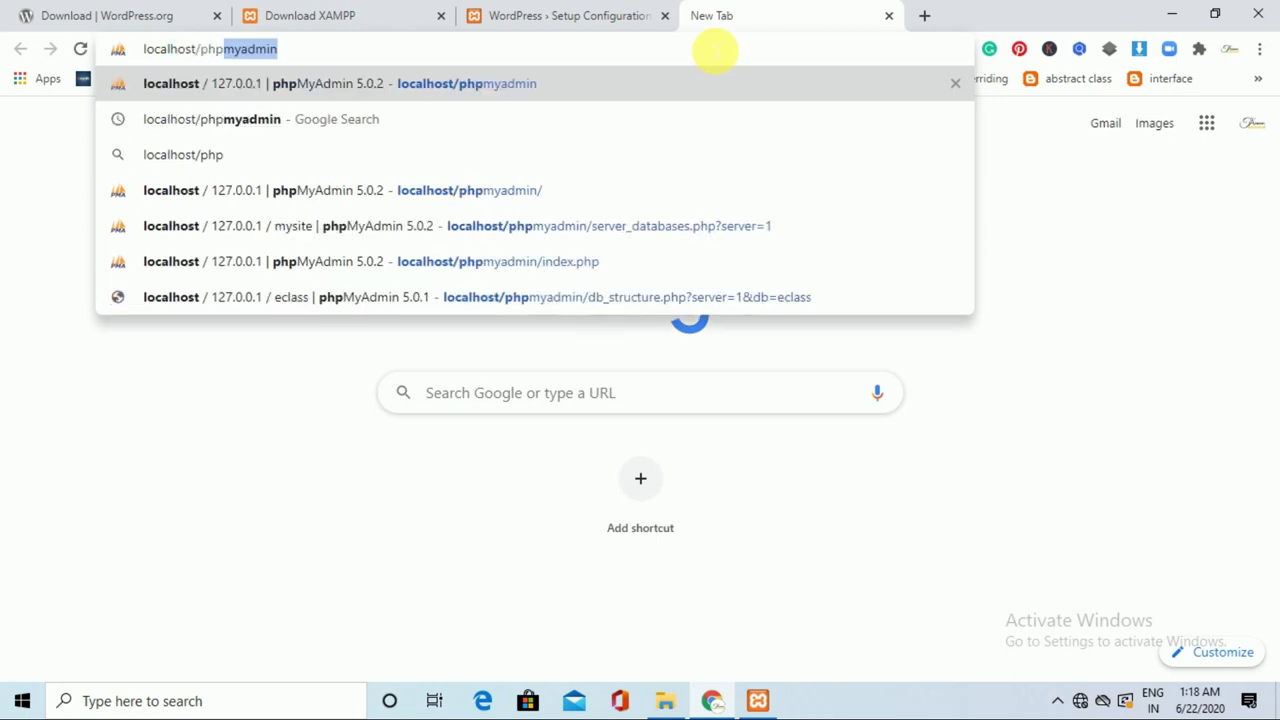
type("myadmin")
key("Return")
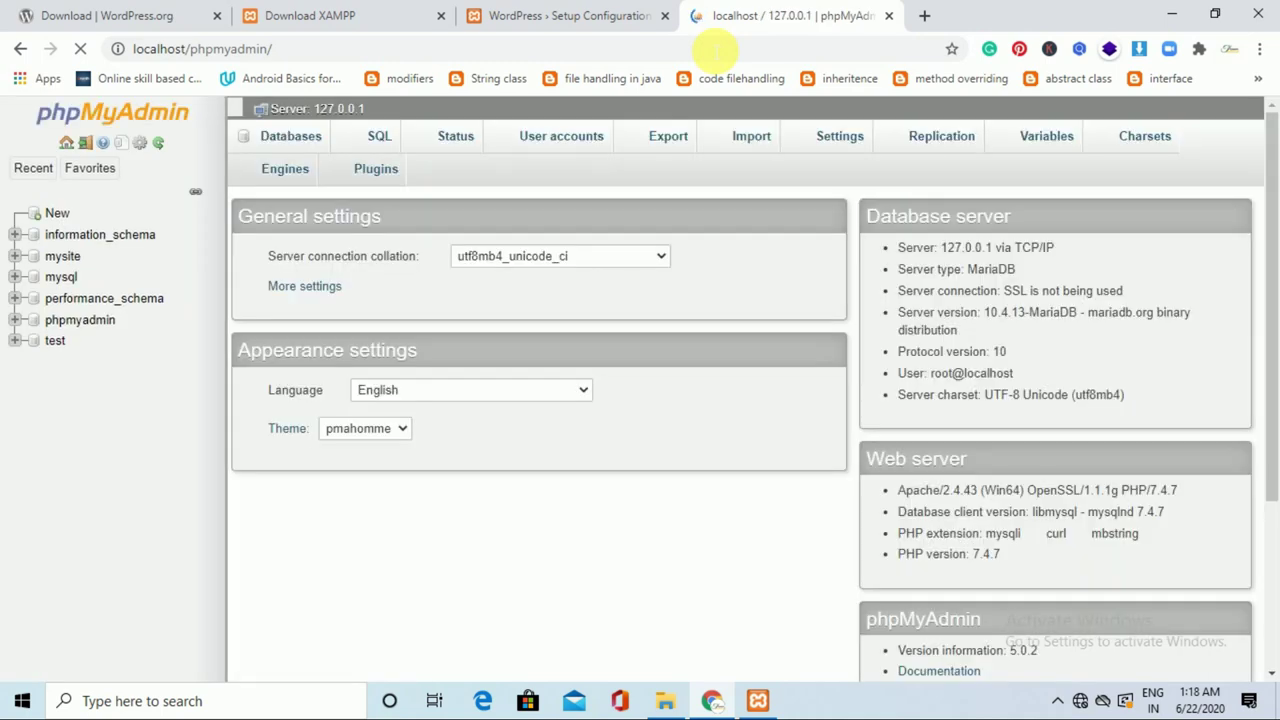
left_click(60, 215)
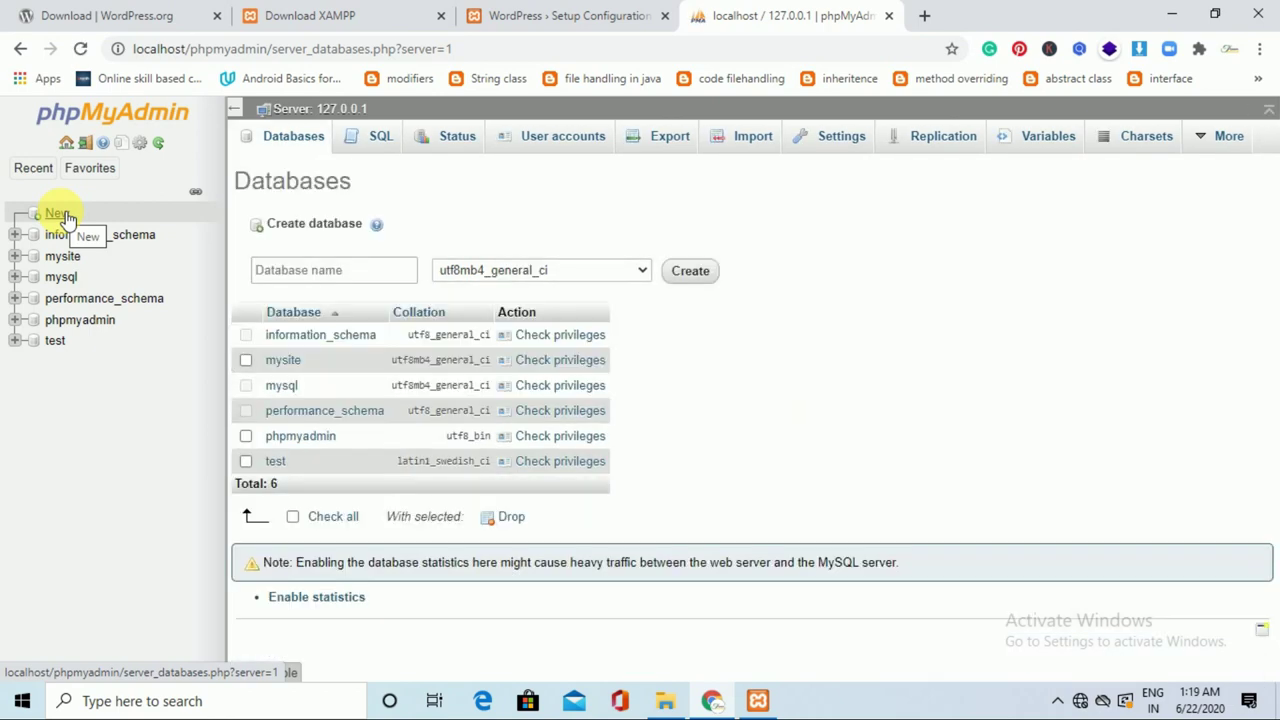
left_click(288, 274)
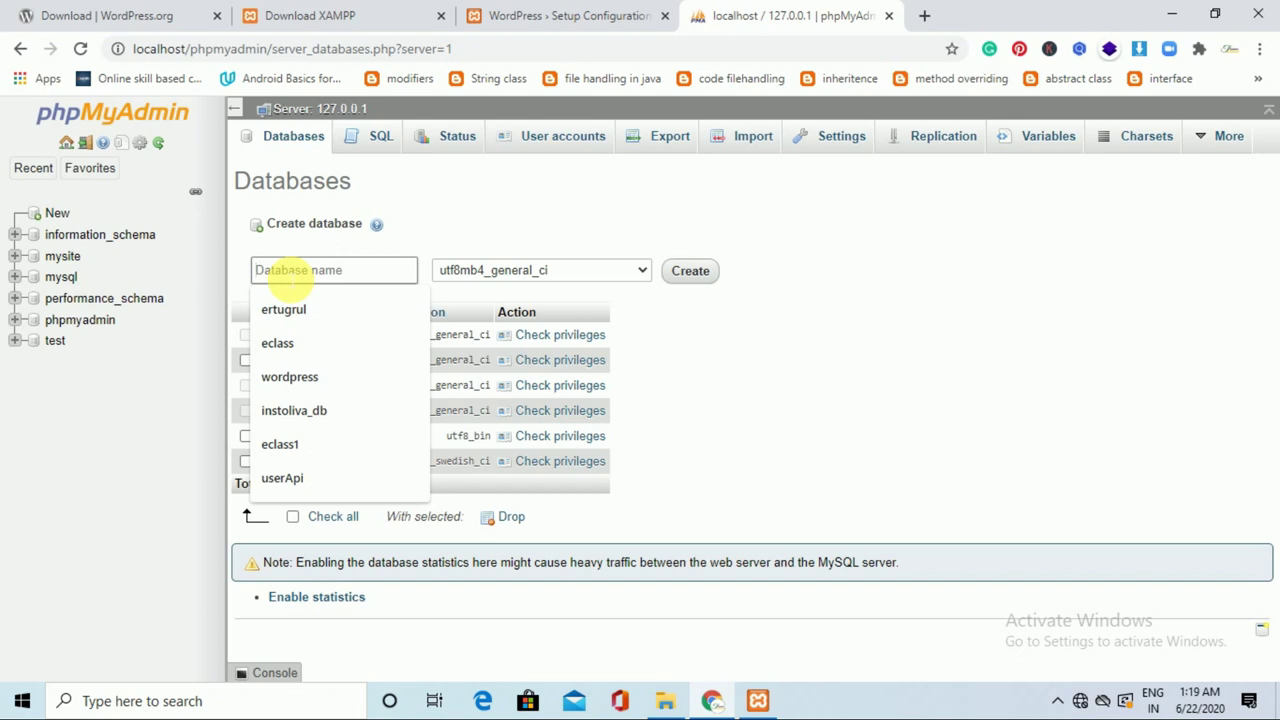
type("wordpress")
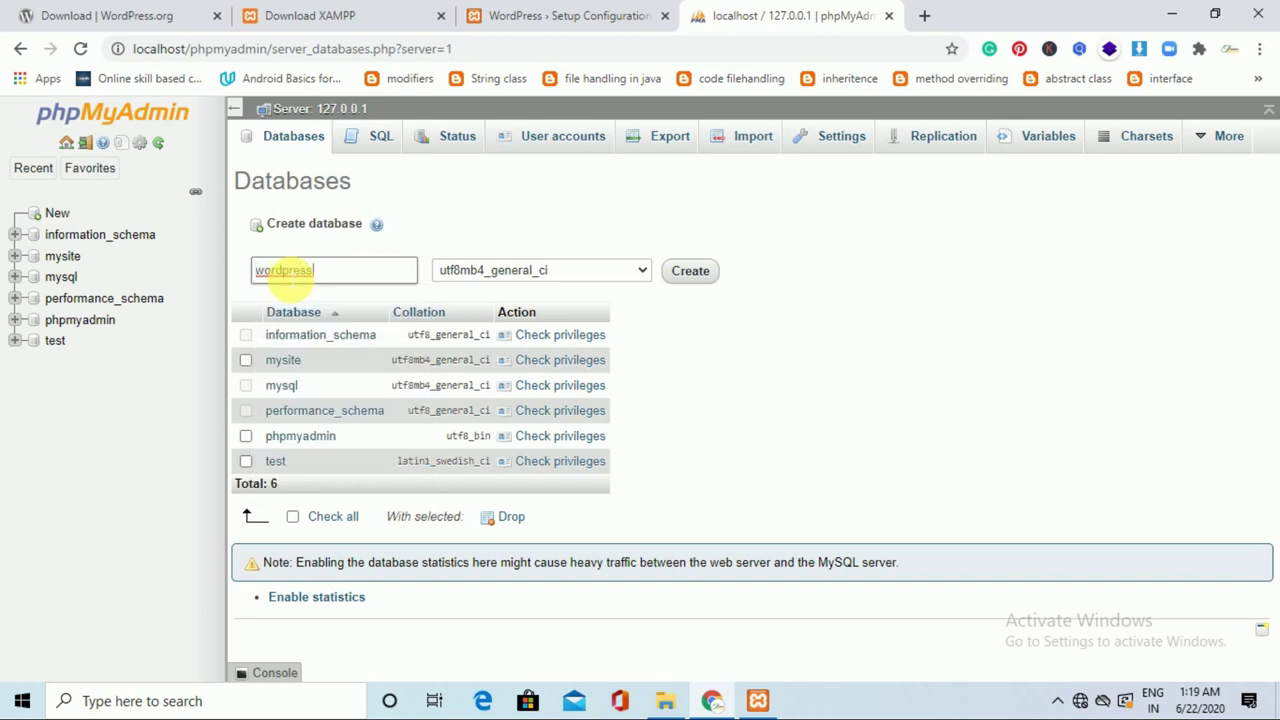
left_click(318, 271)
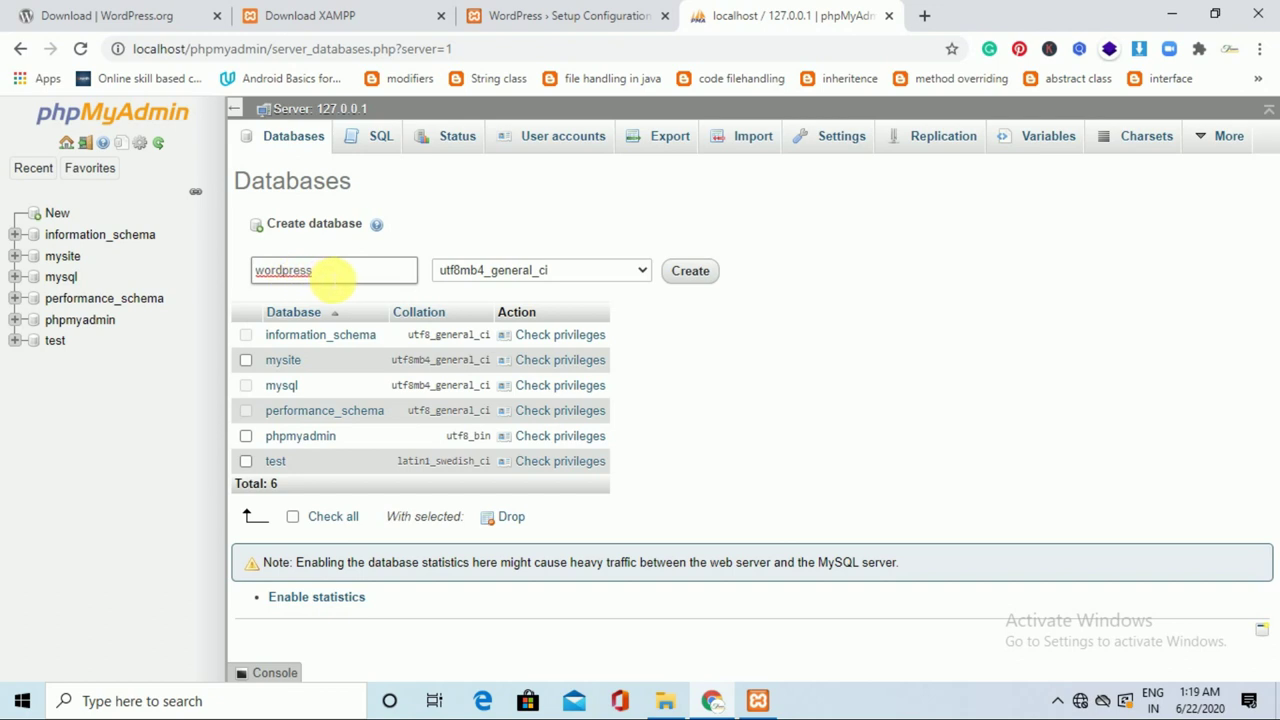
left_click(692, 280)
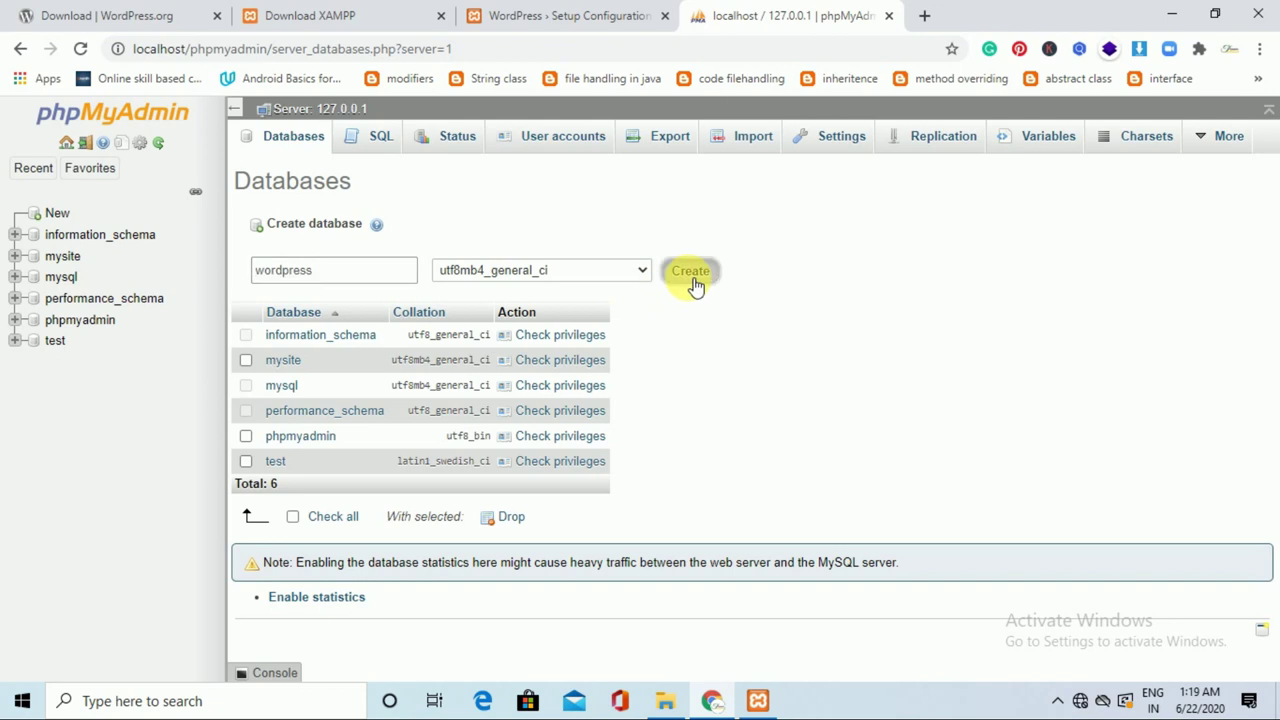
left_click(563, 13)
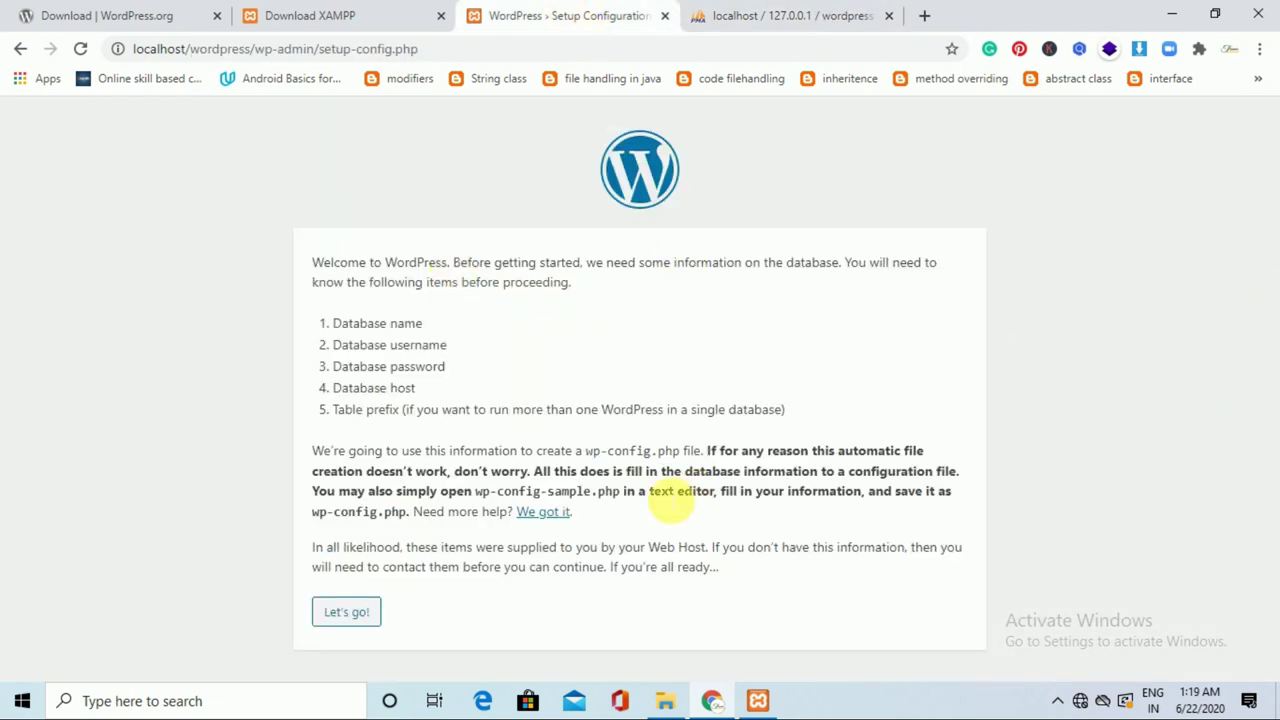
Submit database name wordpress, username root and a blank password in the setup form.
left_click(365, 615)
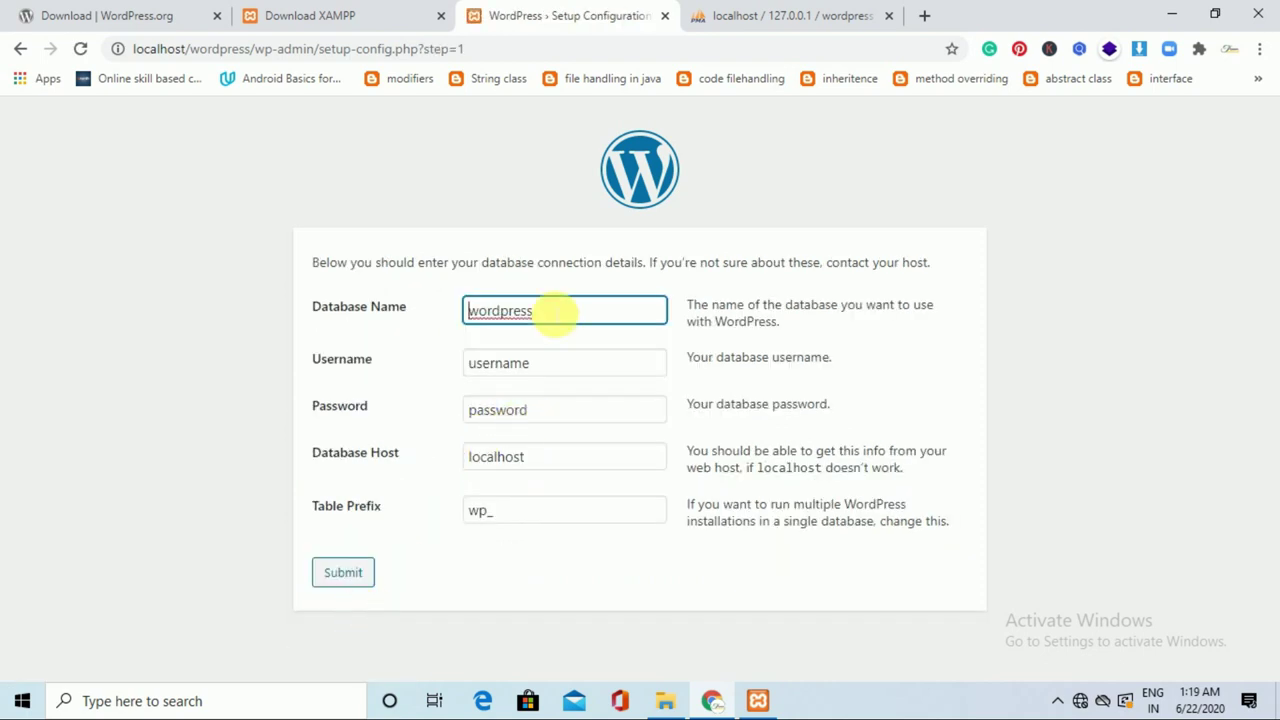
left_click(790, 15)
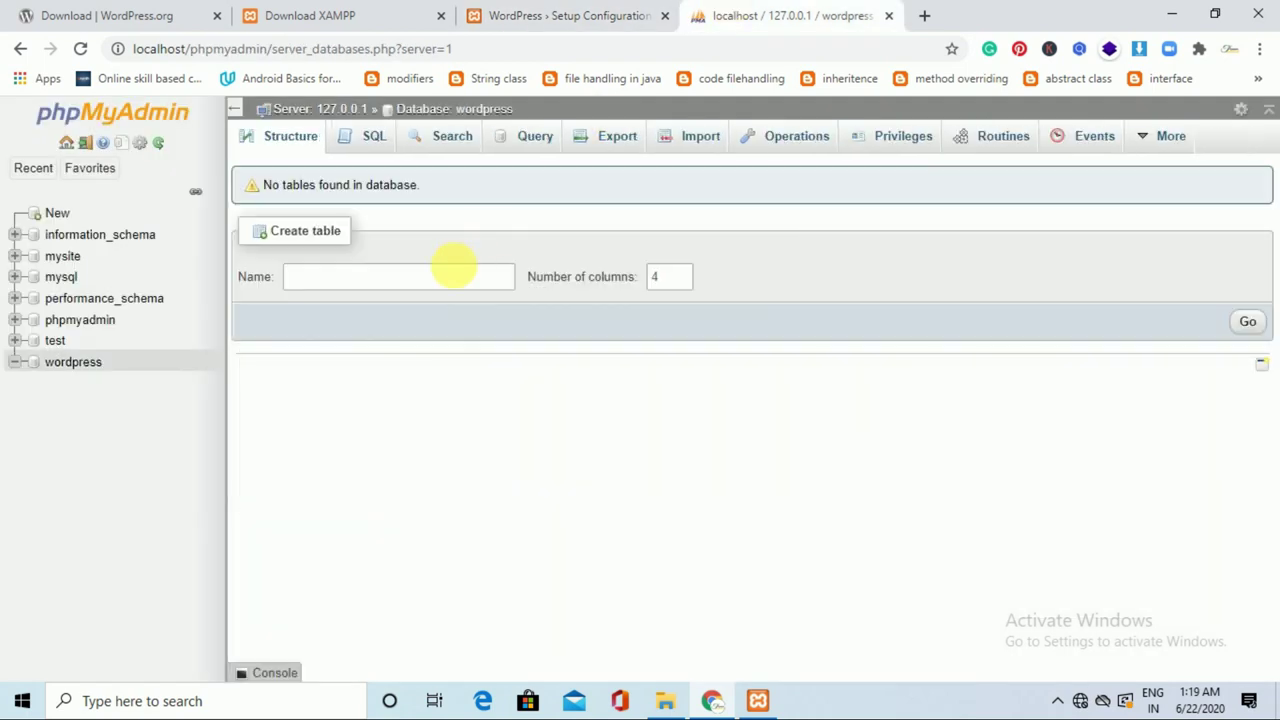
left_click(571, 15)
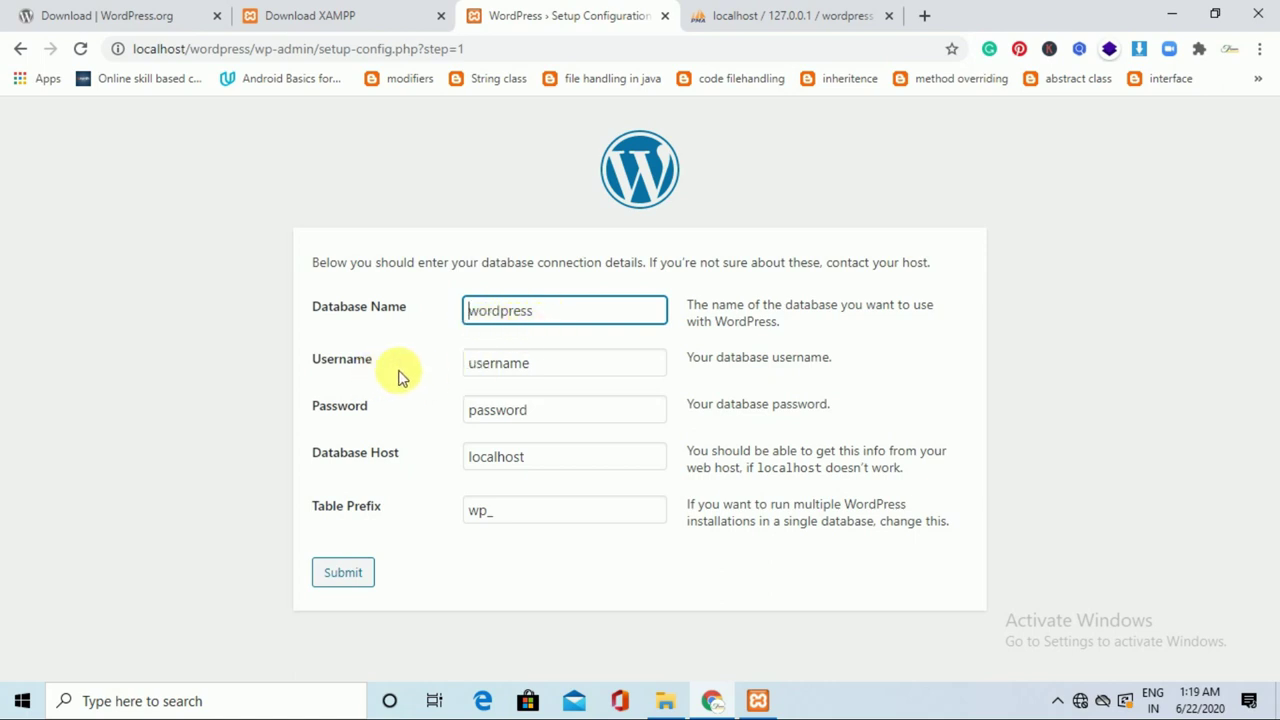
left_click(531, 365)
left_click_drag(531, 365, 478, 368)
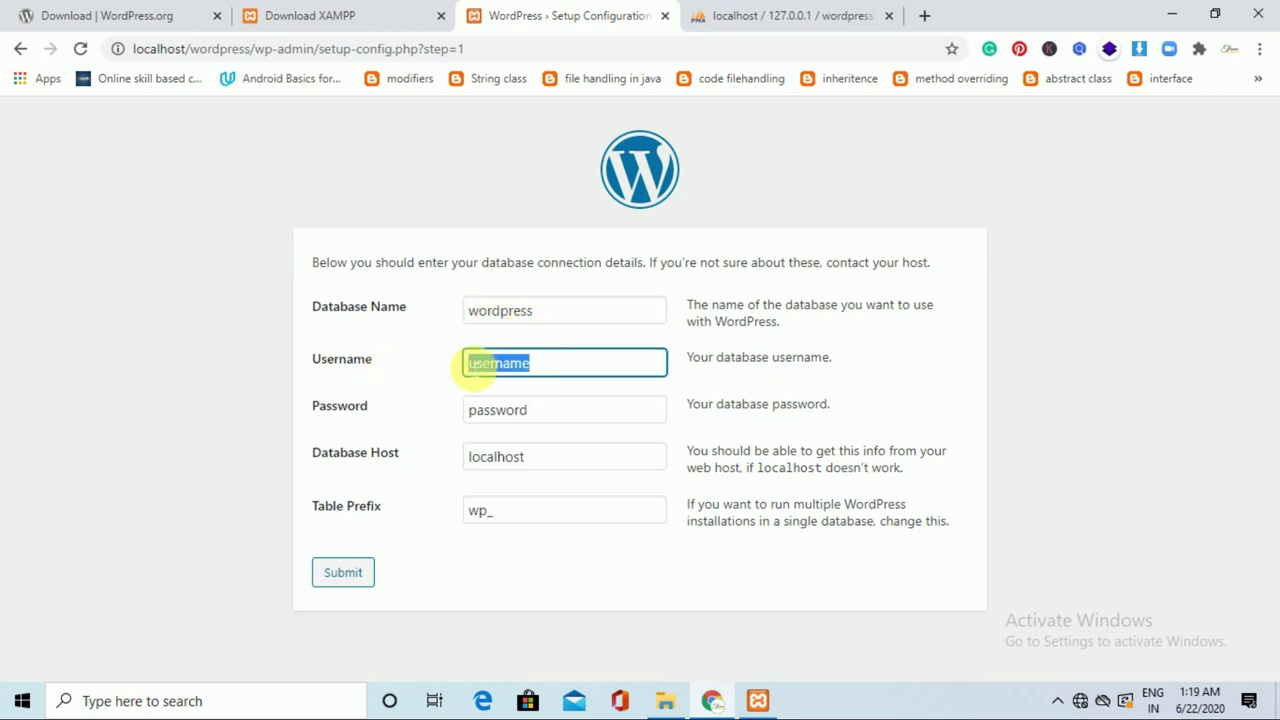
key("BackSpace")
type("root")
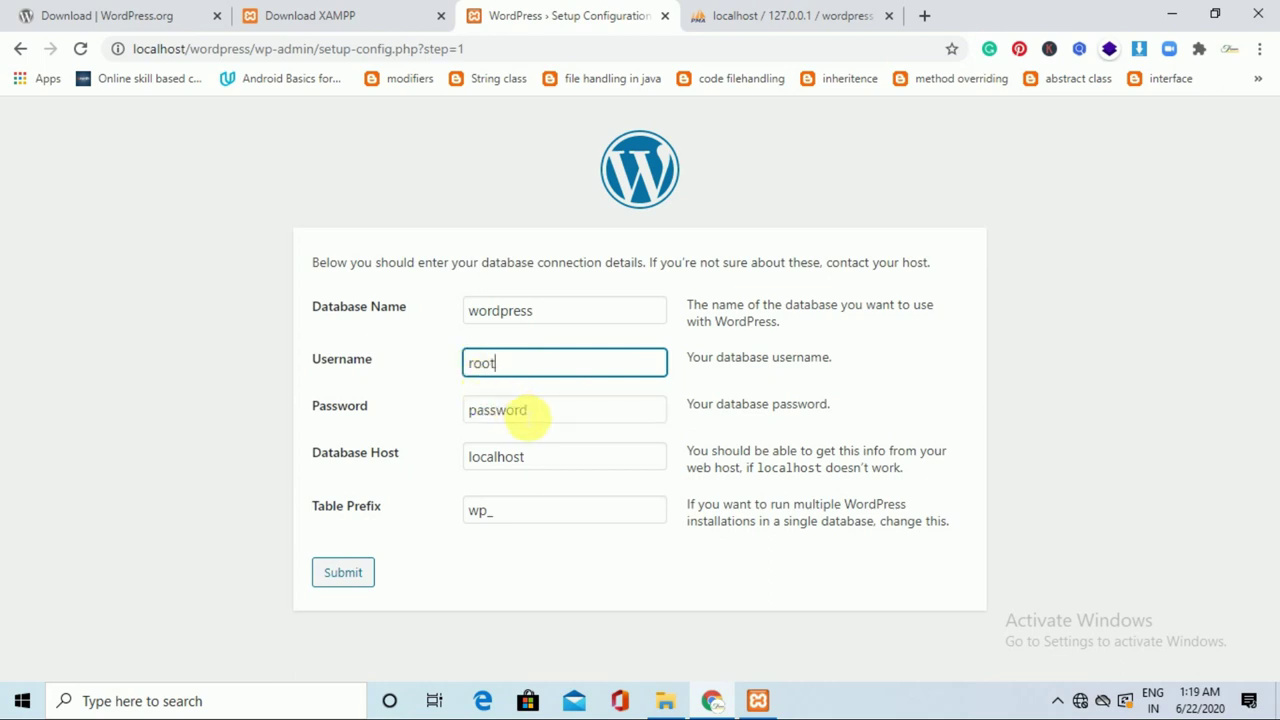
left_click(528, 412)
key("BackSpace")
key("BackSpace")
key("BackSpace")
key("BackSpace")
key("BackSpace")
key("BackSpace")
key("BackSpace")
key("BackSpace")
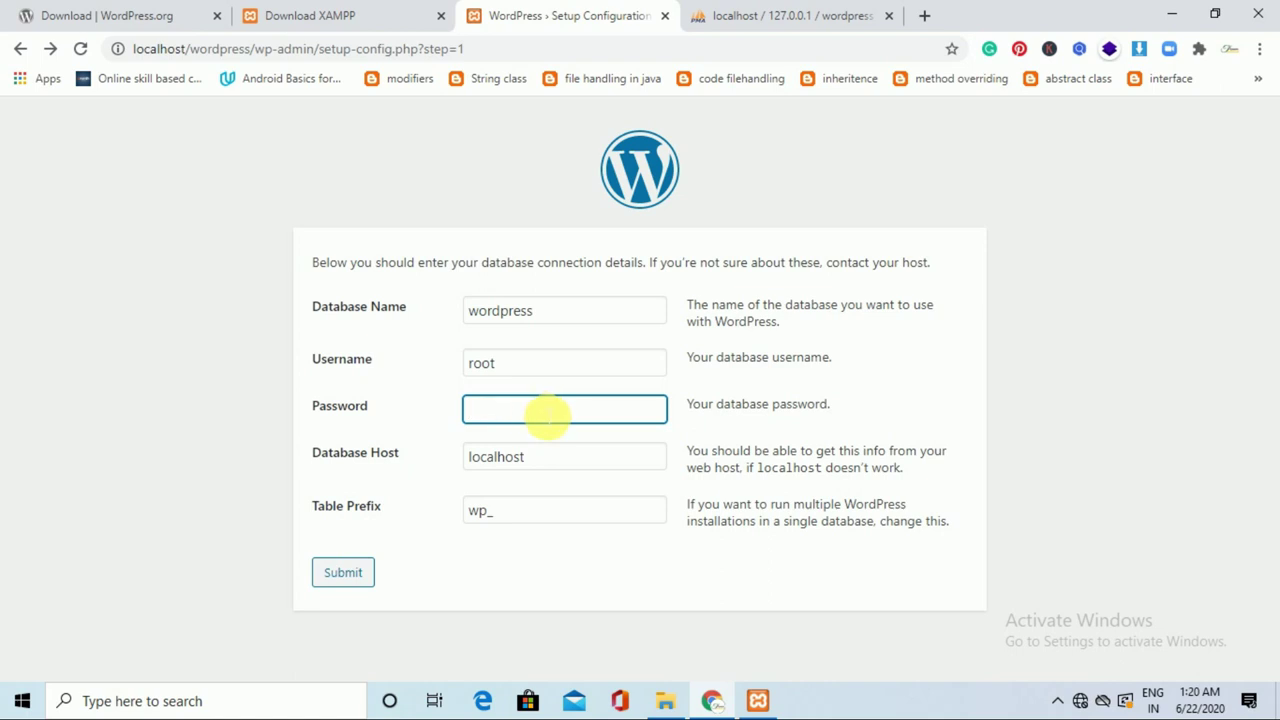
left_click(364, 578)
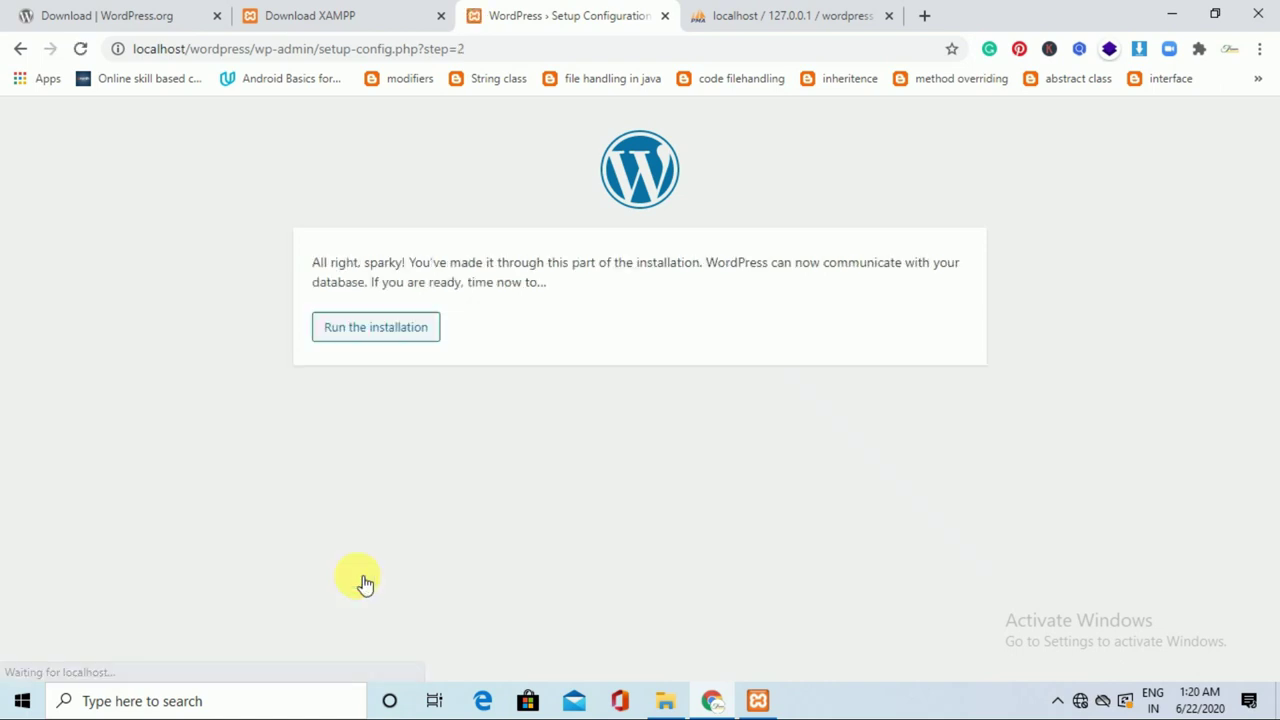
Run the installation with site title SoftSolution, replacing the generated password with a simpler one.
left_click(403, 337)
left_click_drag(1271, 200, 1271, 354)
left_click(560, 266)
type("Soft")
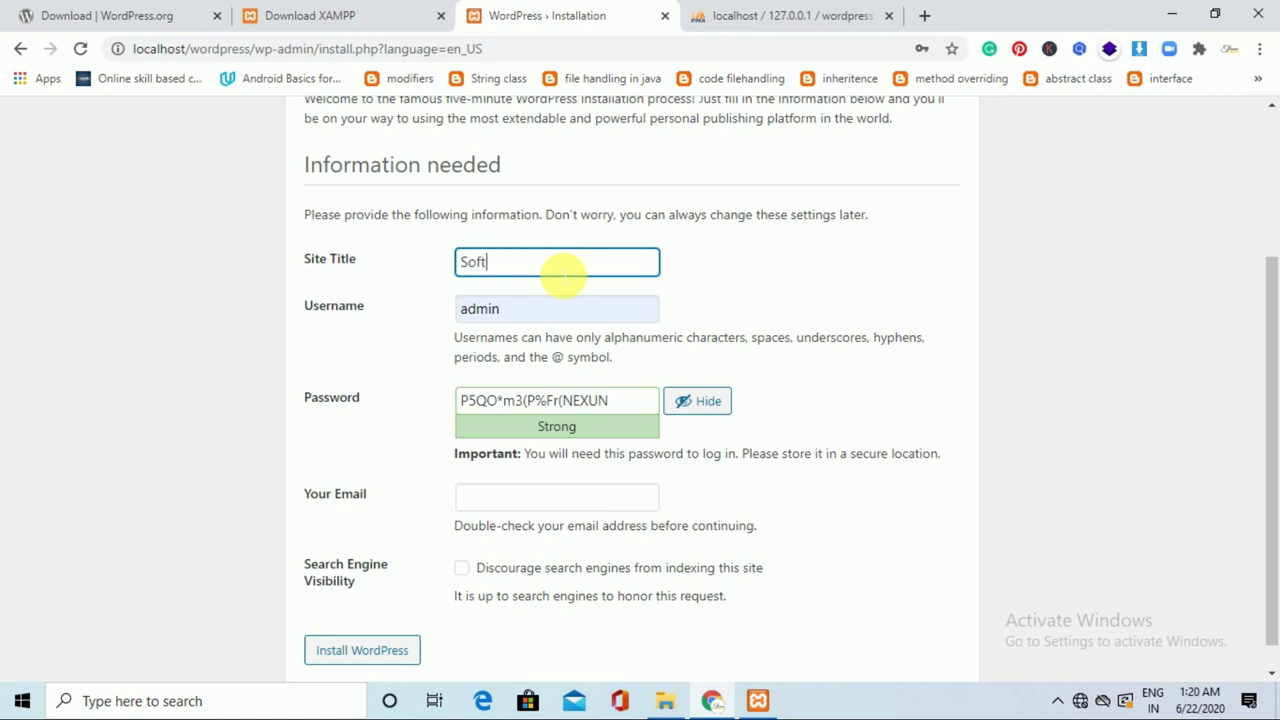
type("Solution")
left_click(523, 308)
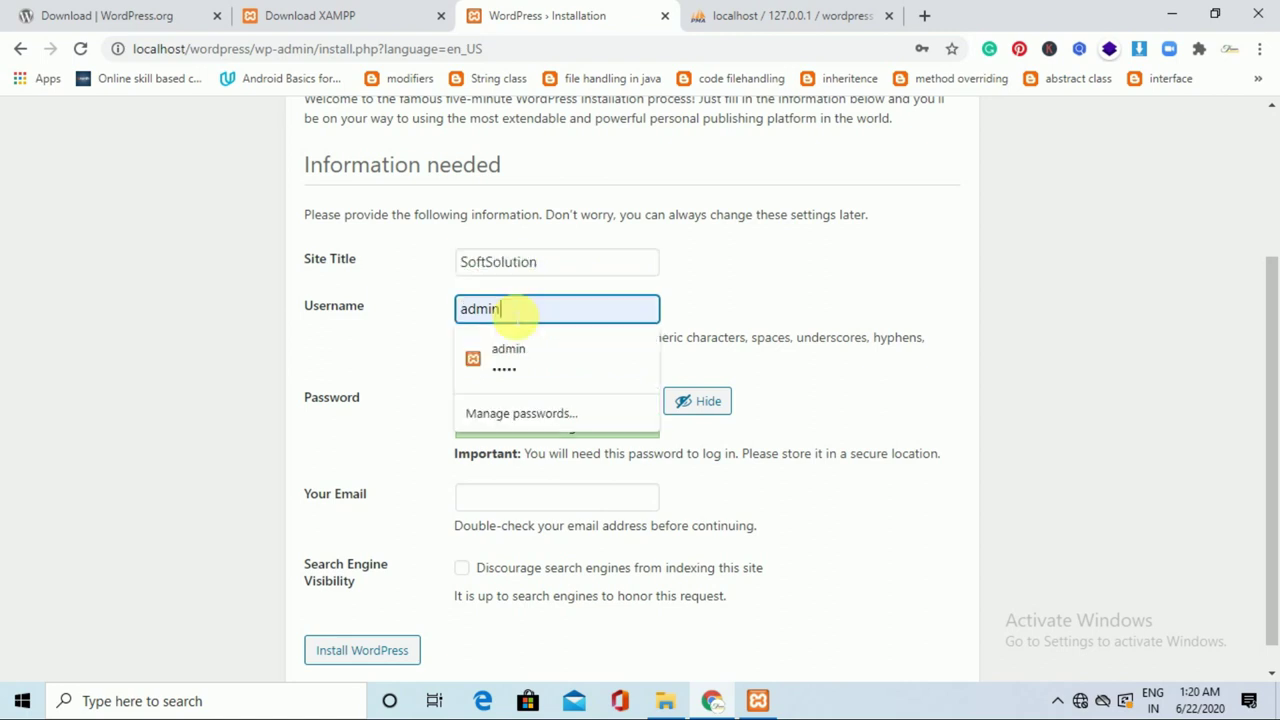
left_click(745, 309)
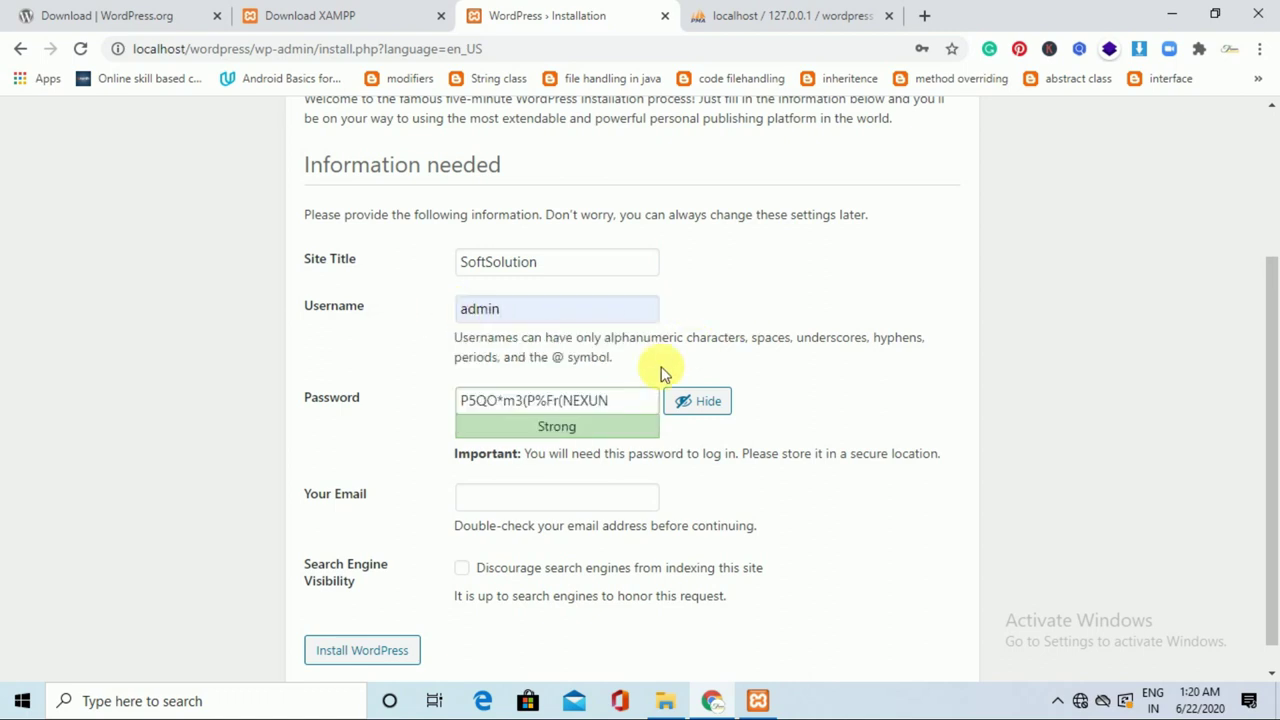
left_click_drag(636, 402, 446, 406)
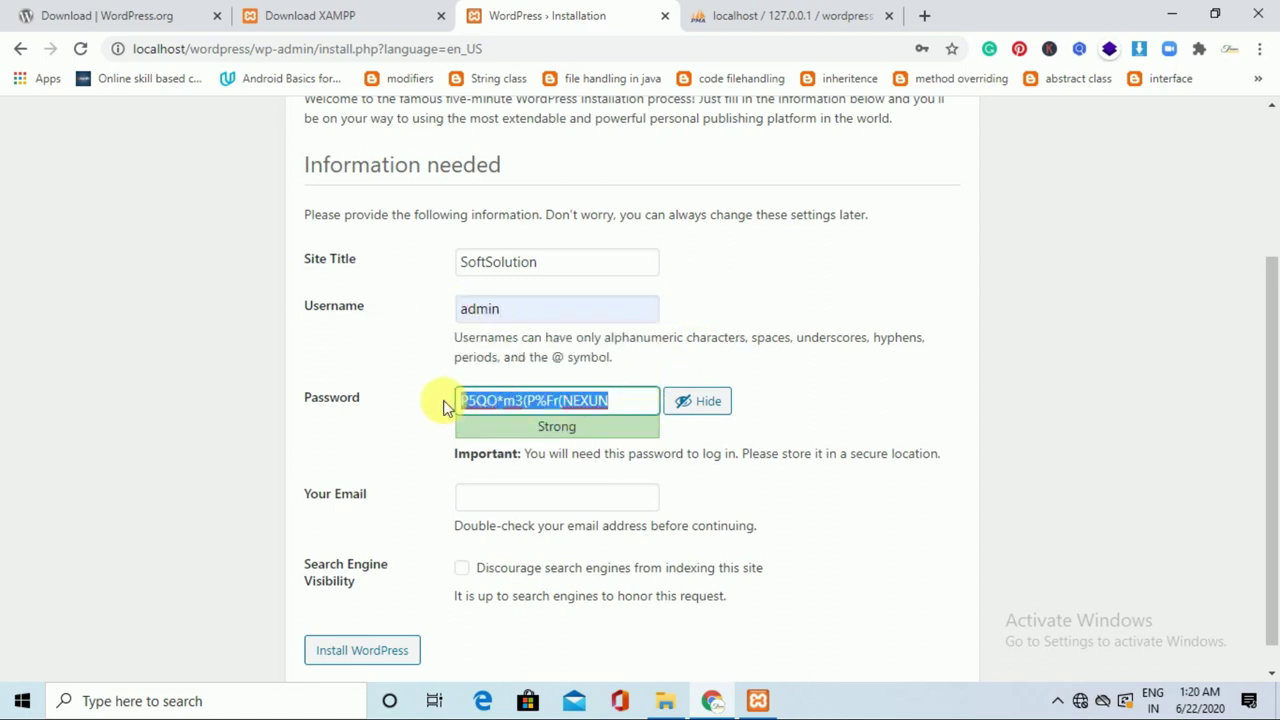
key("BackSpace")
type("admin")
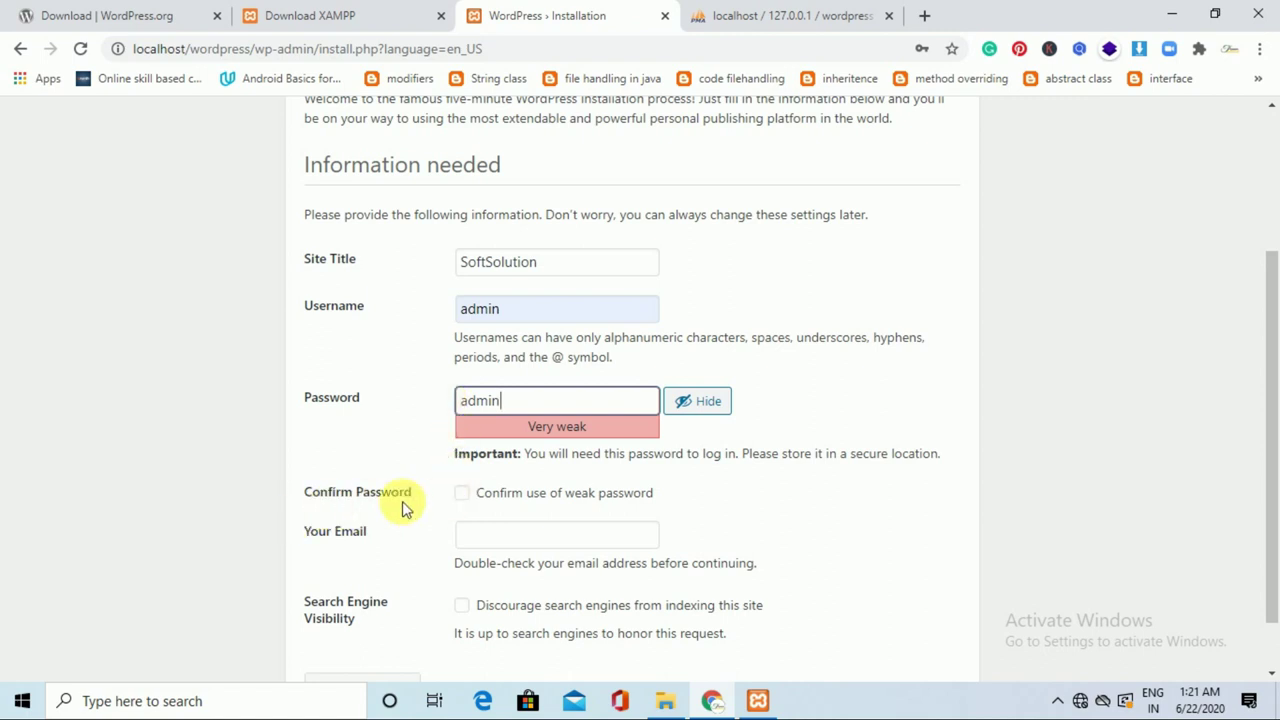
Confirm the weak password, fill in the admin e-mail, keep indexing allowed, and install WordPress.
left_click(489, 502)
left_click(509, 540)
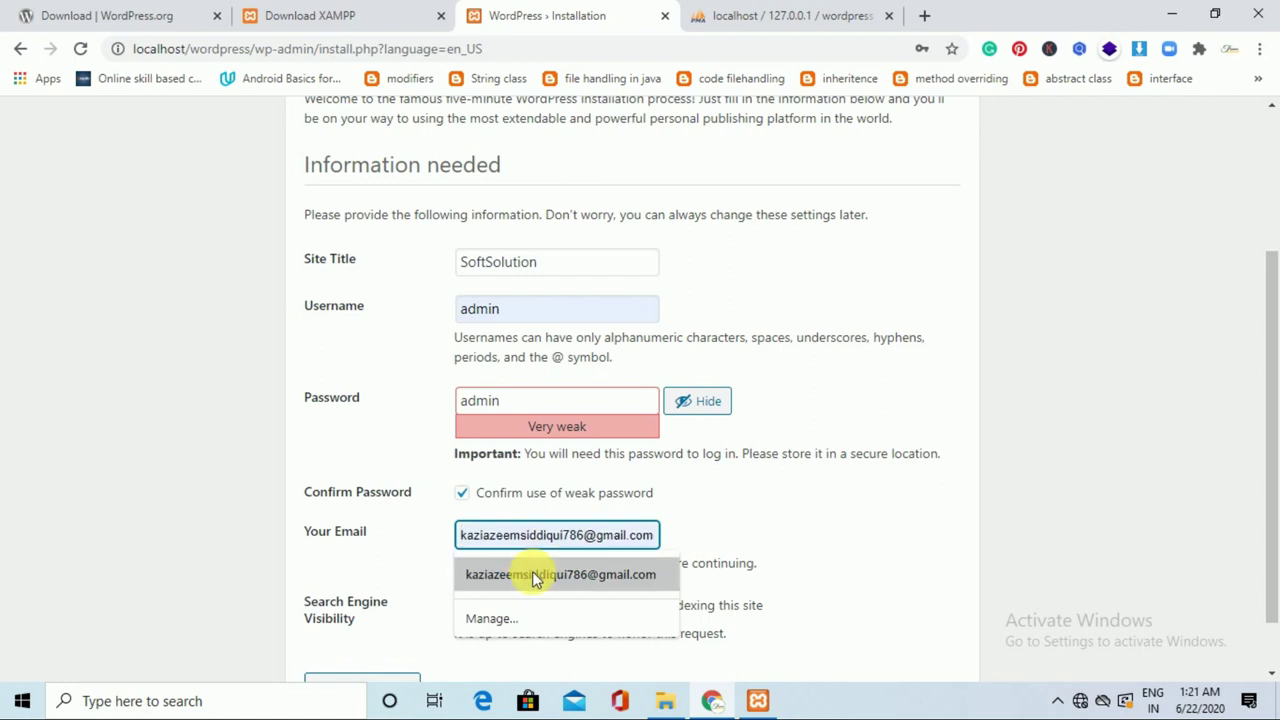
left_click(532, 571)
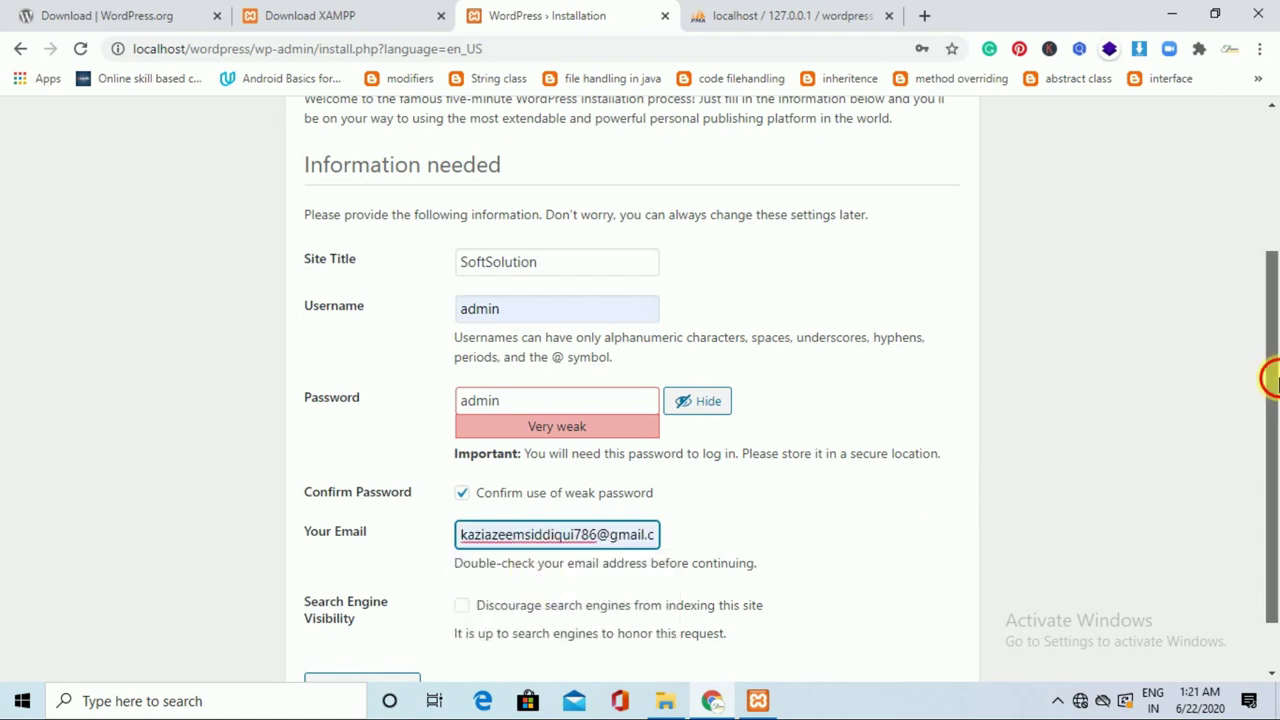
scroll(1275, 452, "down", 1)
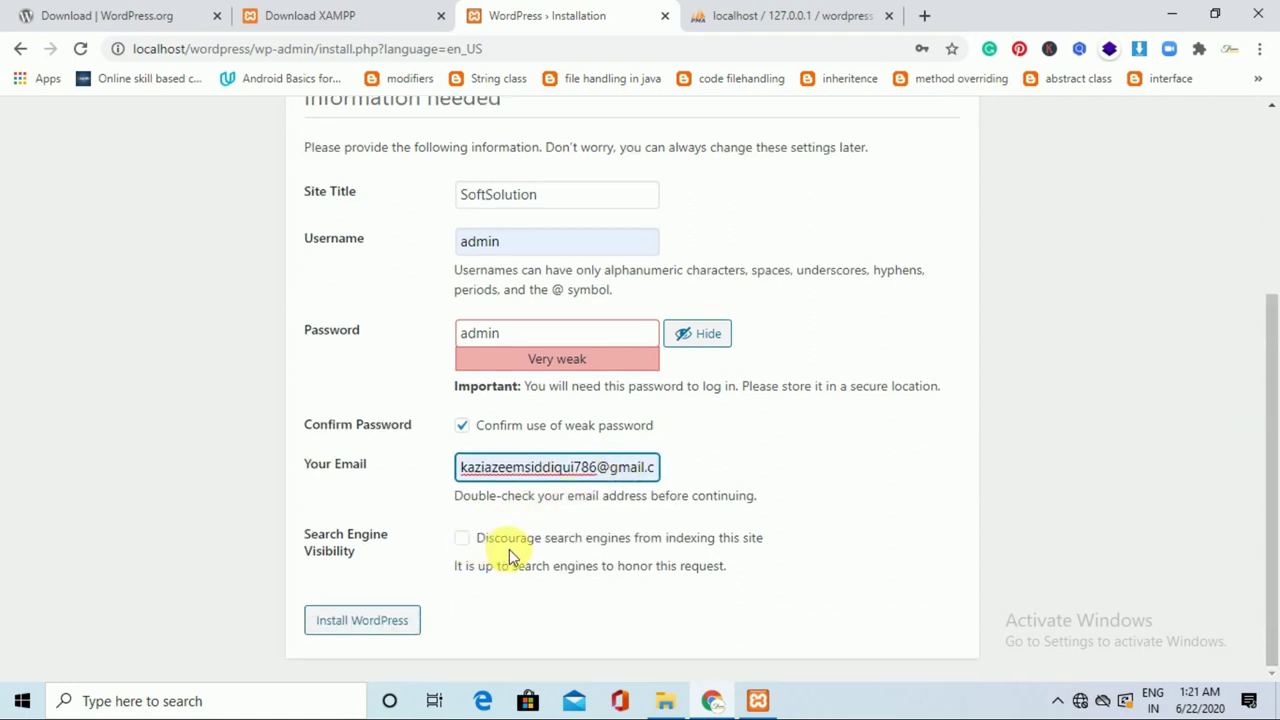
left_click(476, 548)
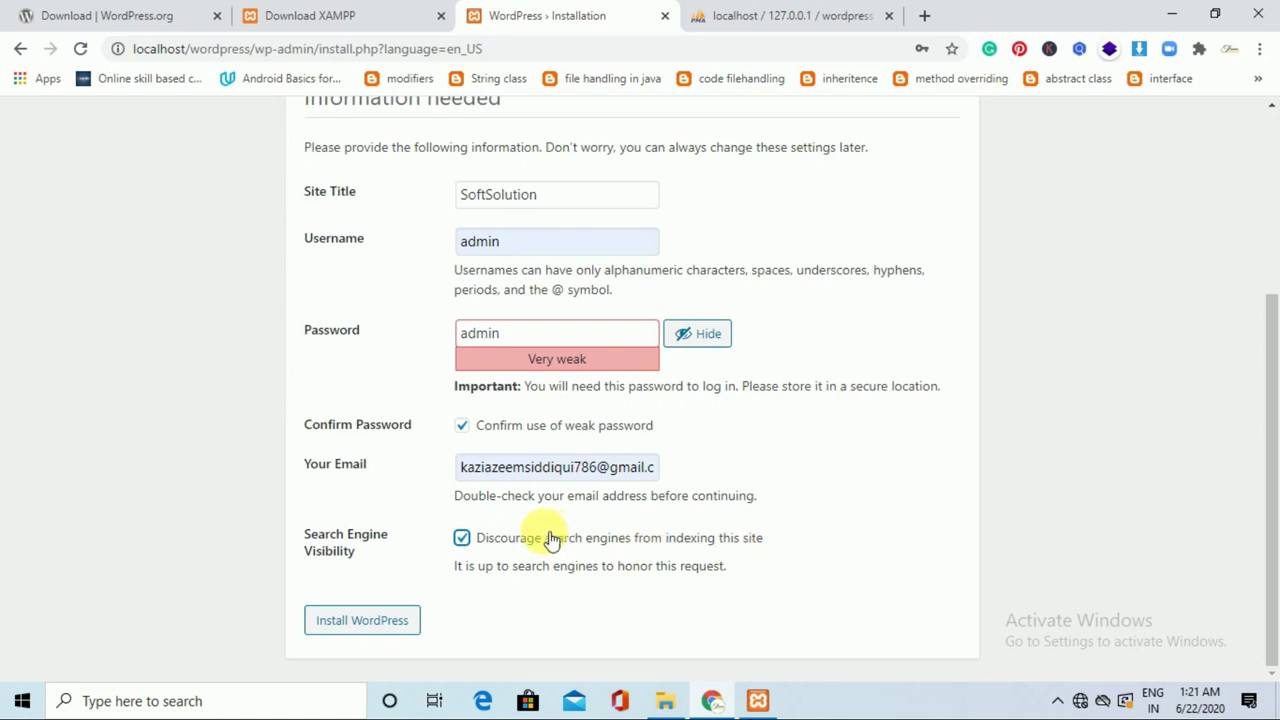
left_click(470, 543)
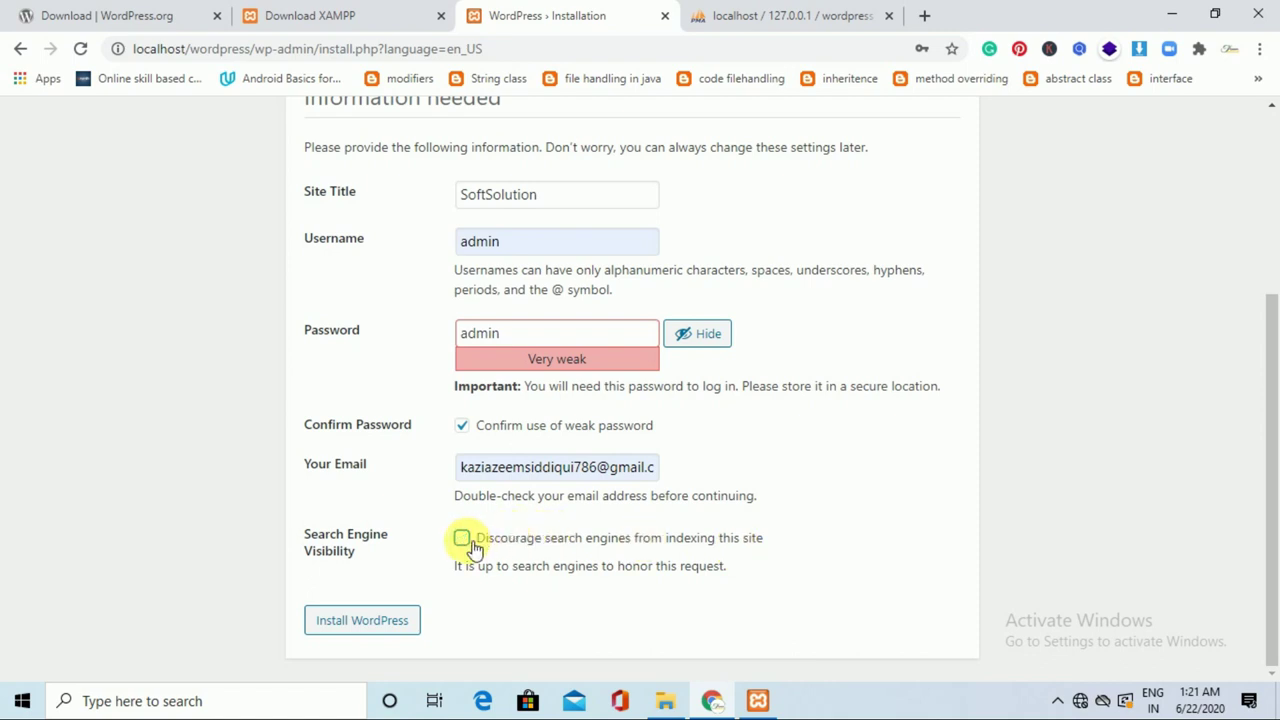
left_click(396, 619)
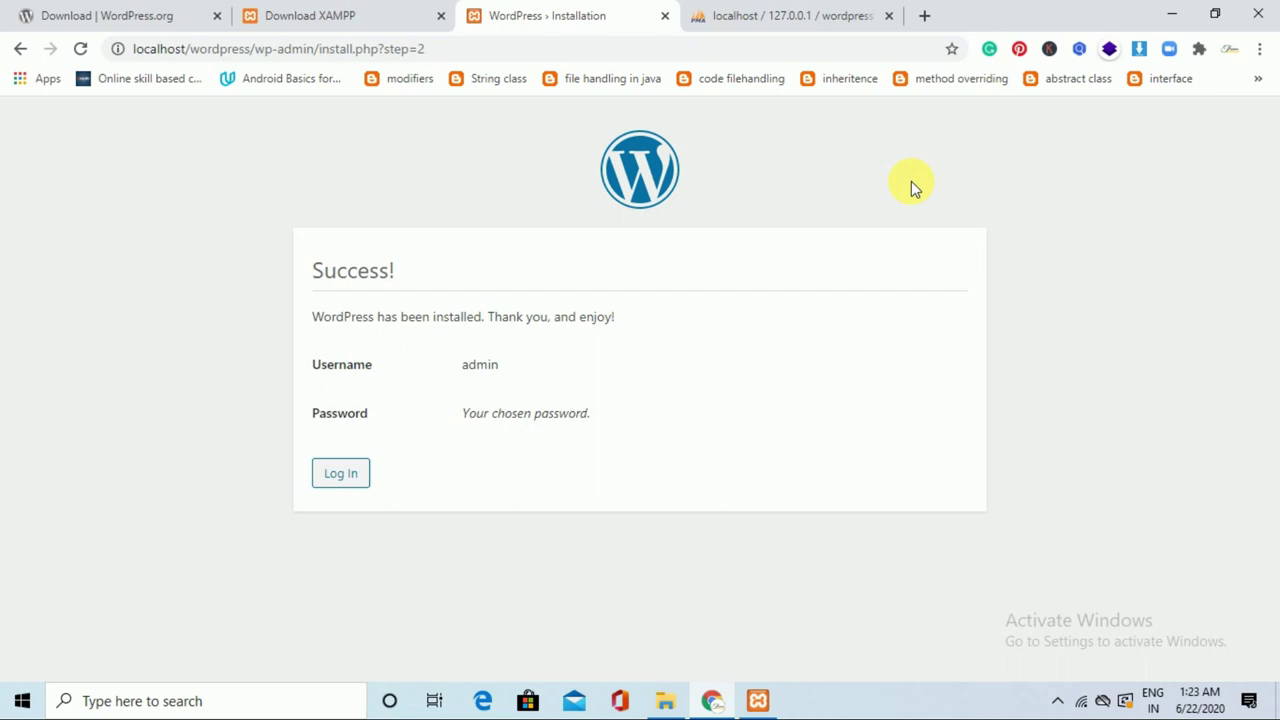
Log in as admin with Remember Me checked to reach the Dashboard.
left_click(358, 482)
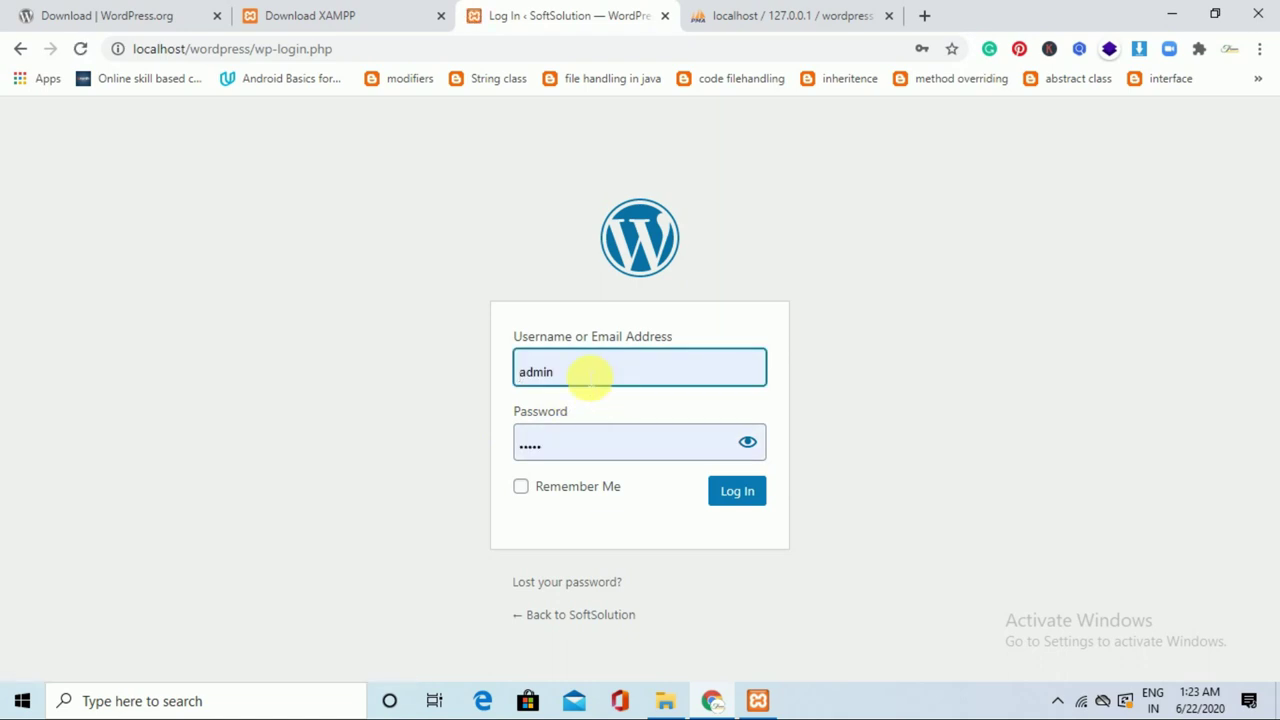
left_click_drag(586, 372, 554, 376)
left_click(620, 378)
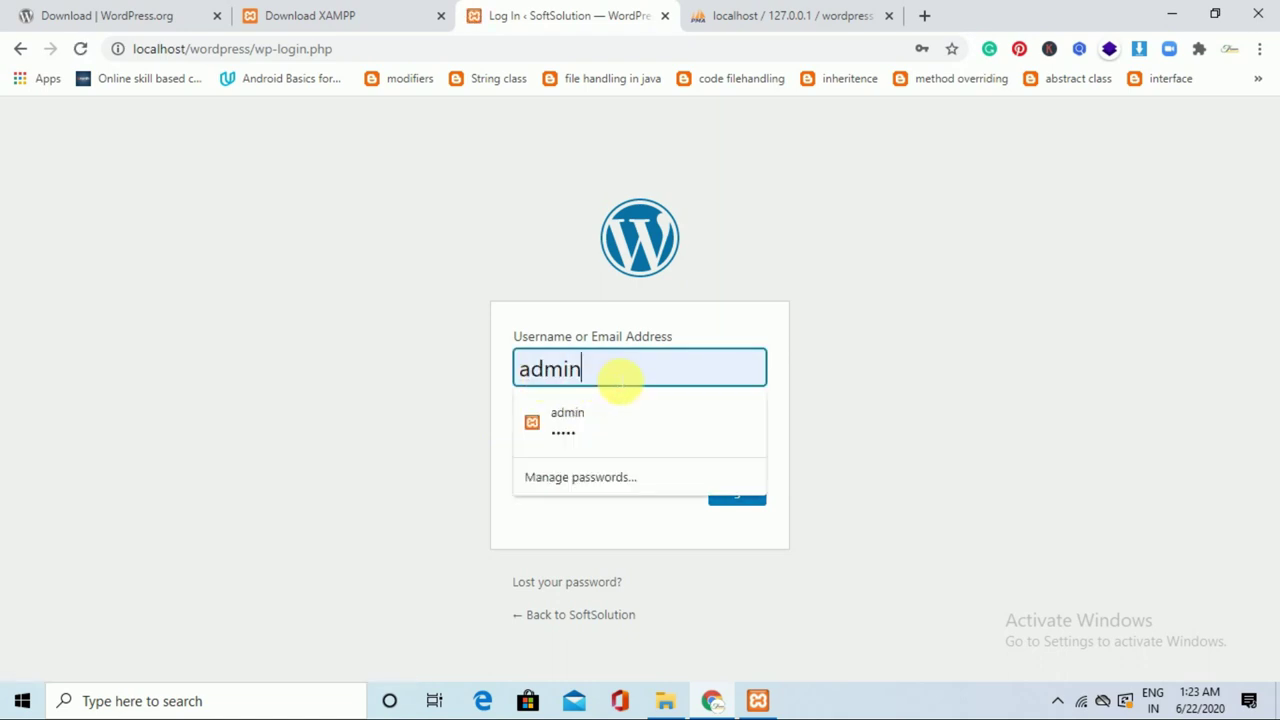
left_click(855, 394)
left_click(660, 447)
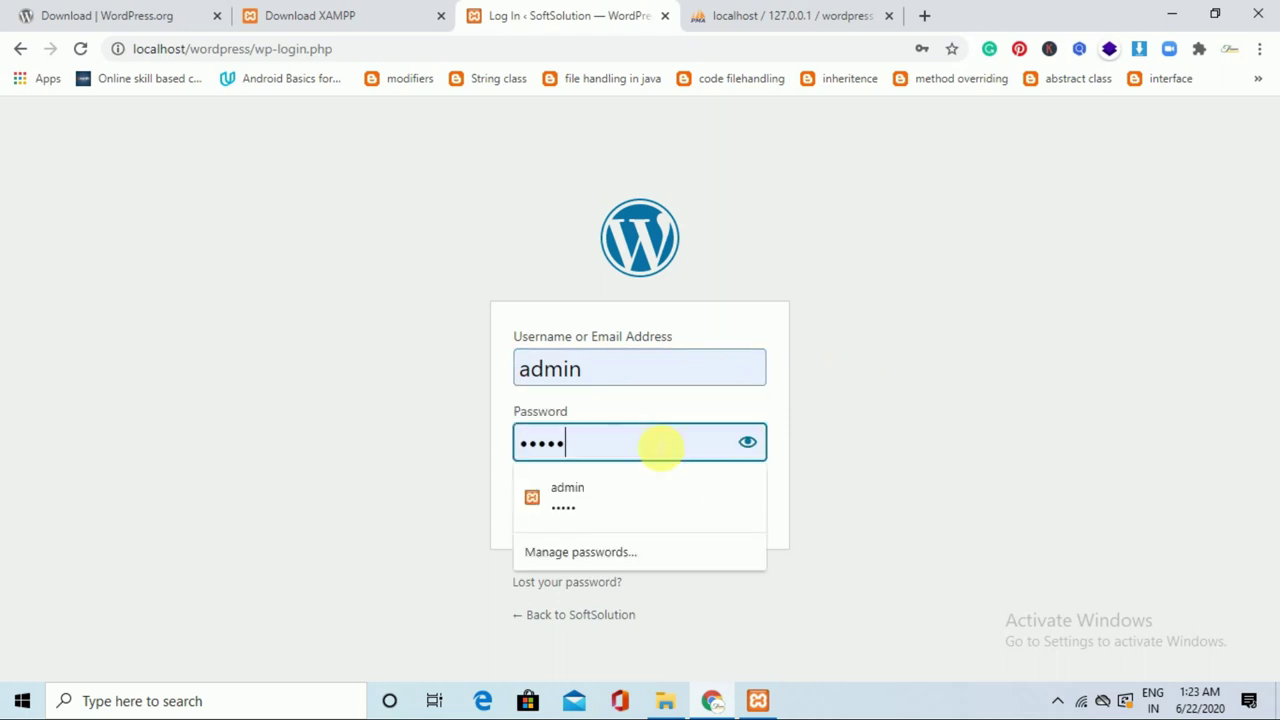
left_click(748, 442)
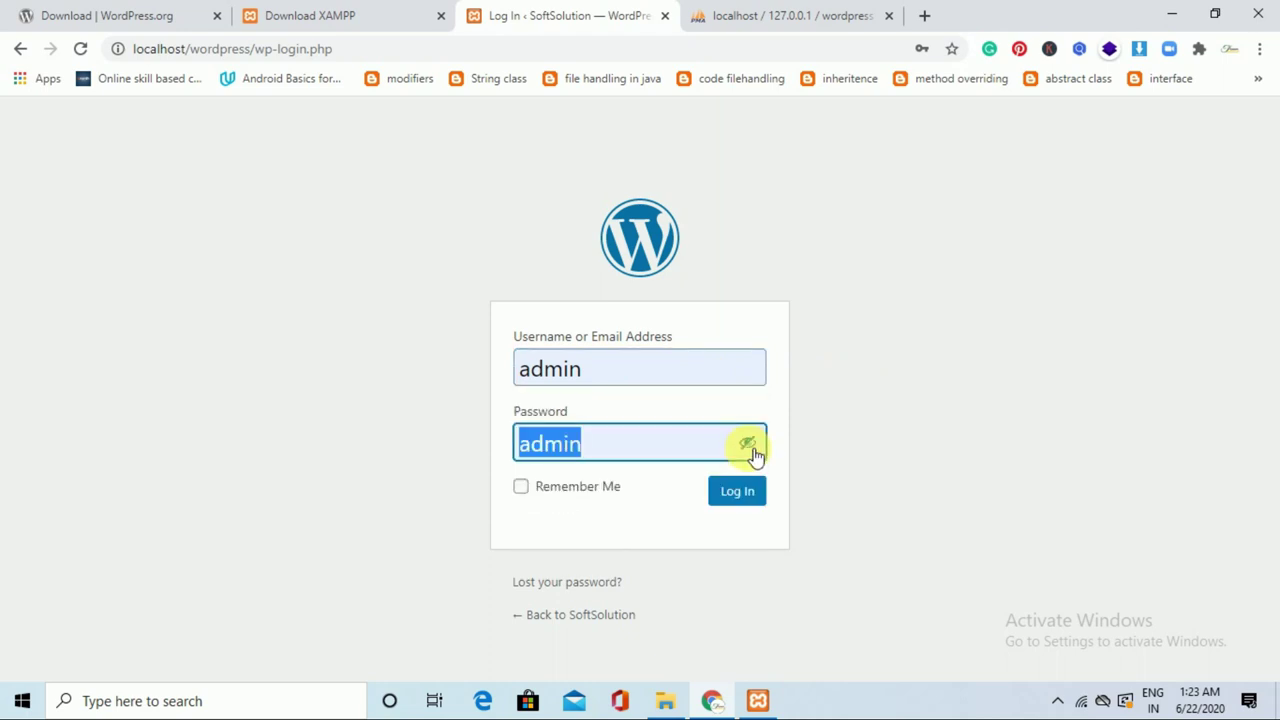
left_click(866, 454)
left_click(617, 490)
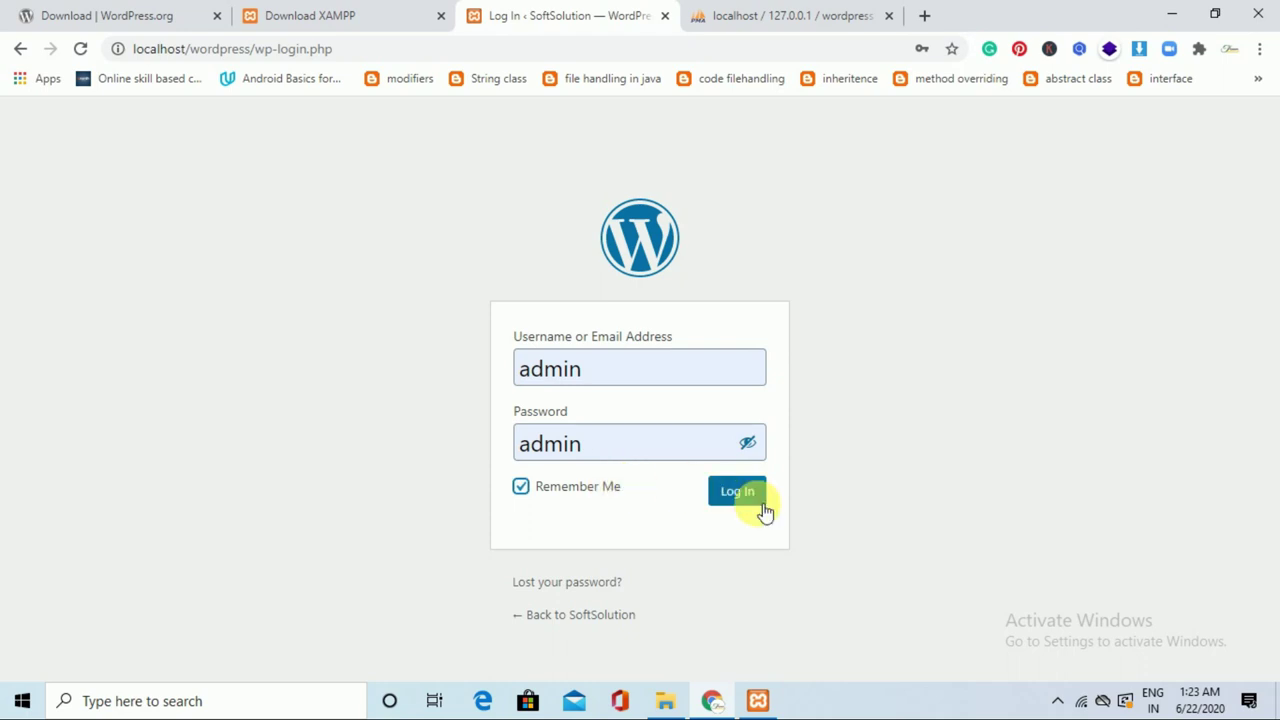
left_click(757, 505)
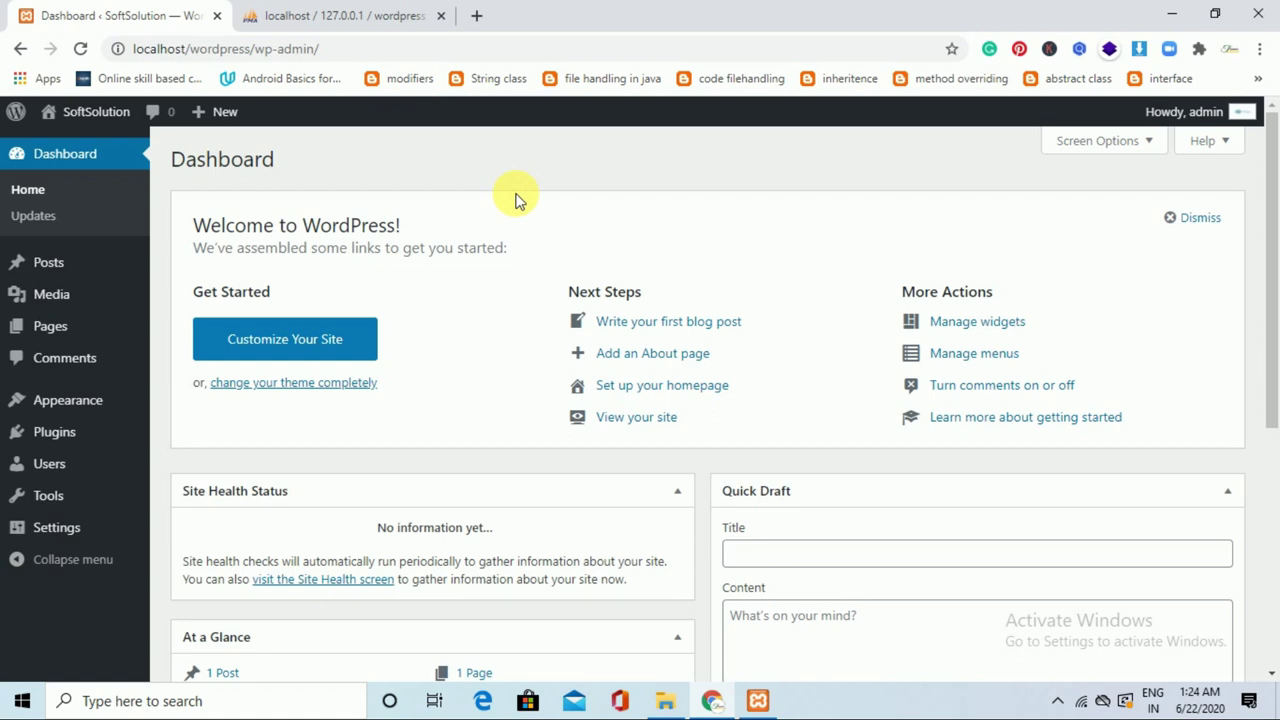
Open the site's front page at localhost/wordpress in a new tab and scroll through it.
left_click(476, 12)
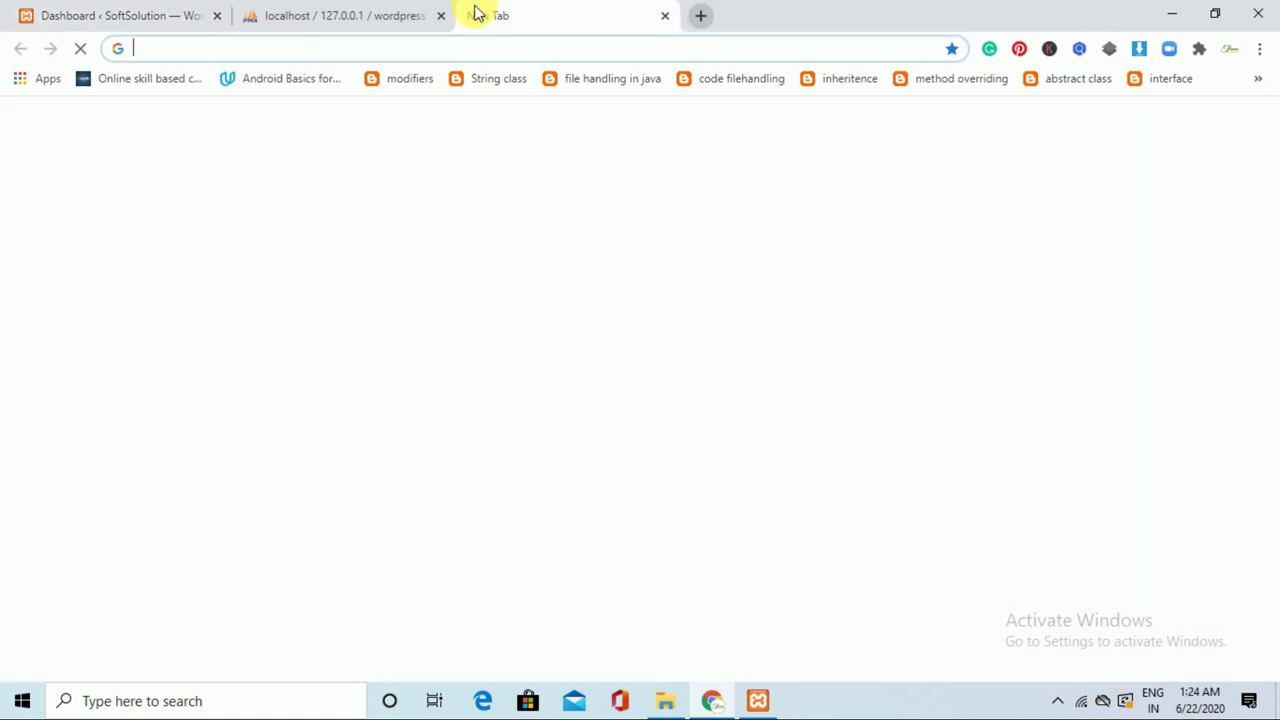
type("localhost")
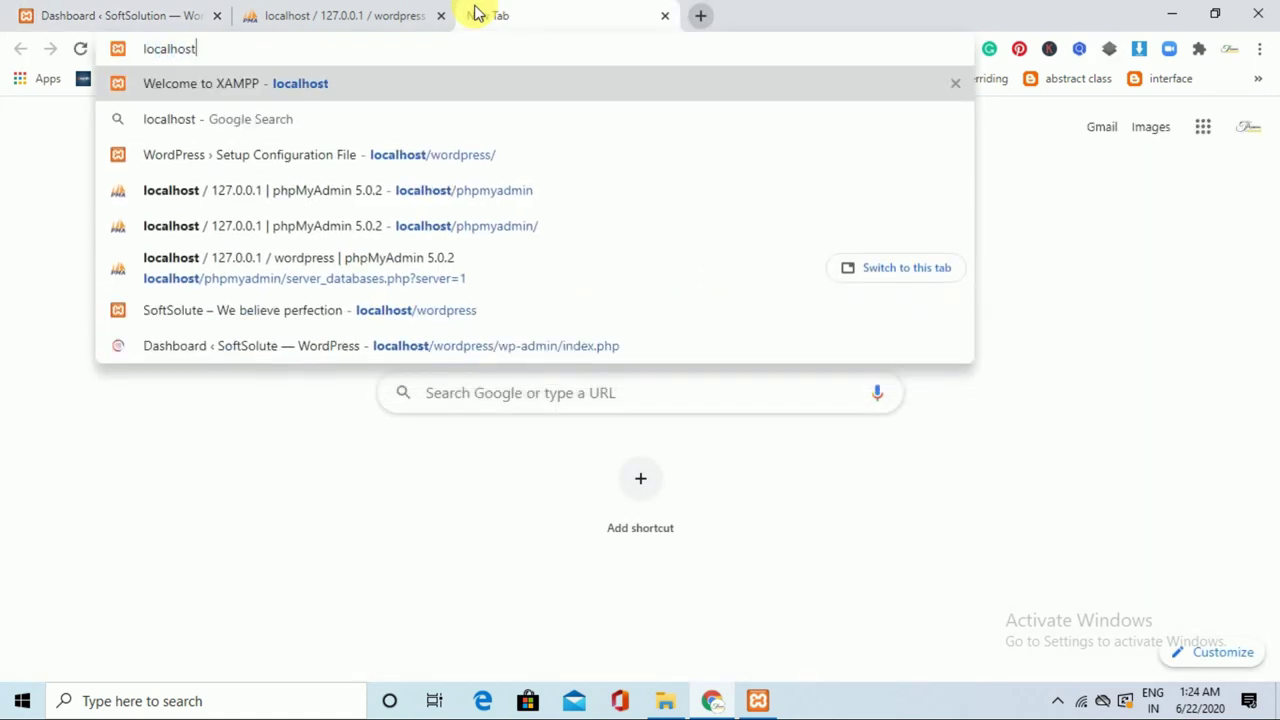
type("/wordpress")
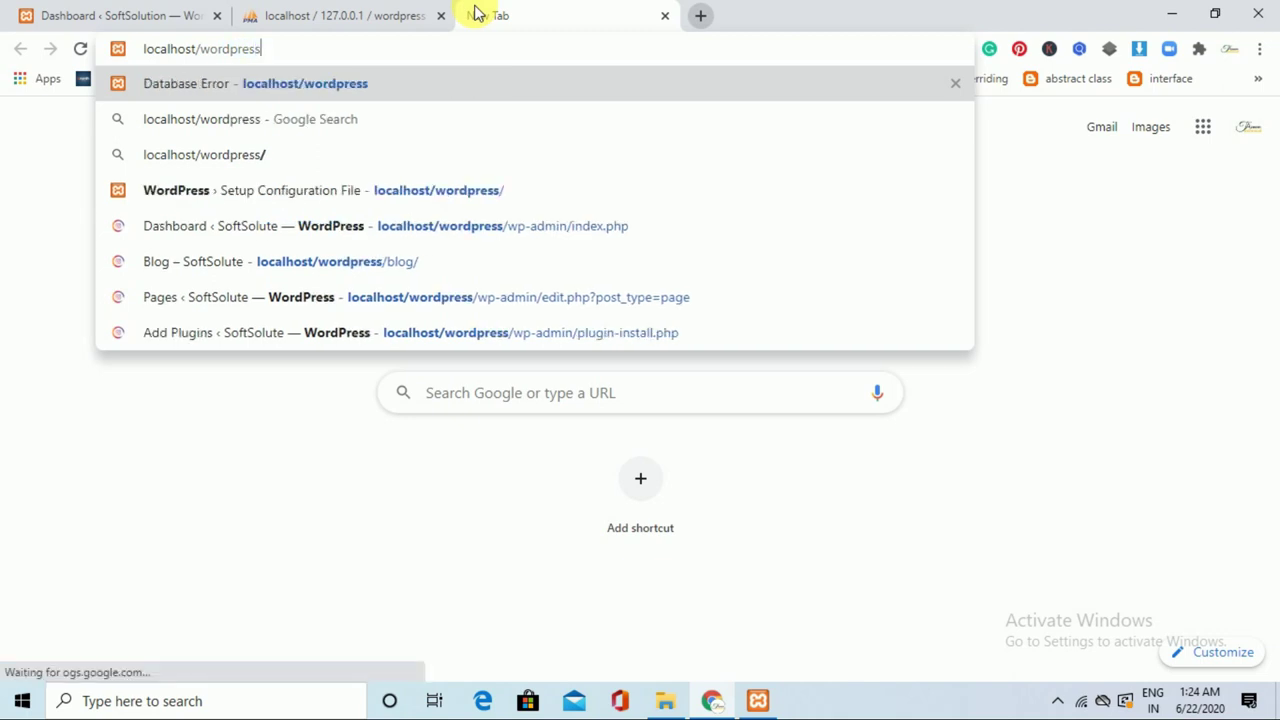
key("Return")
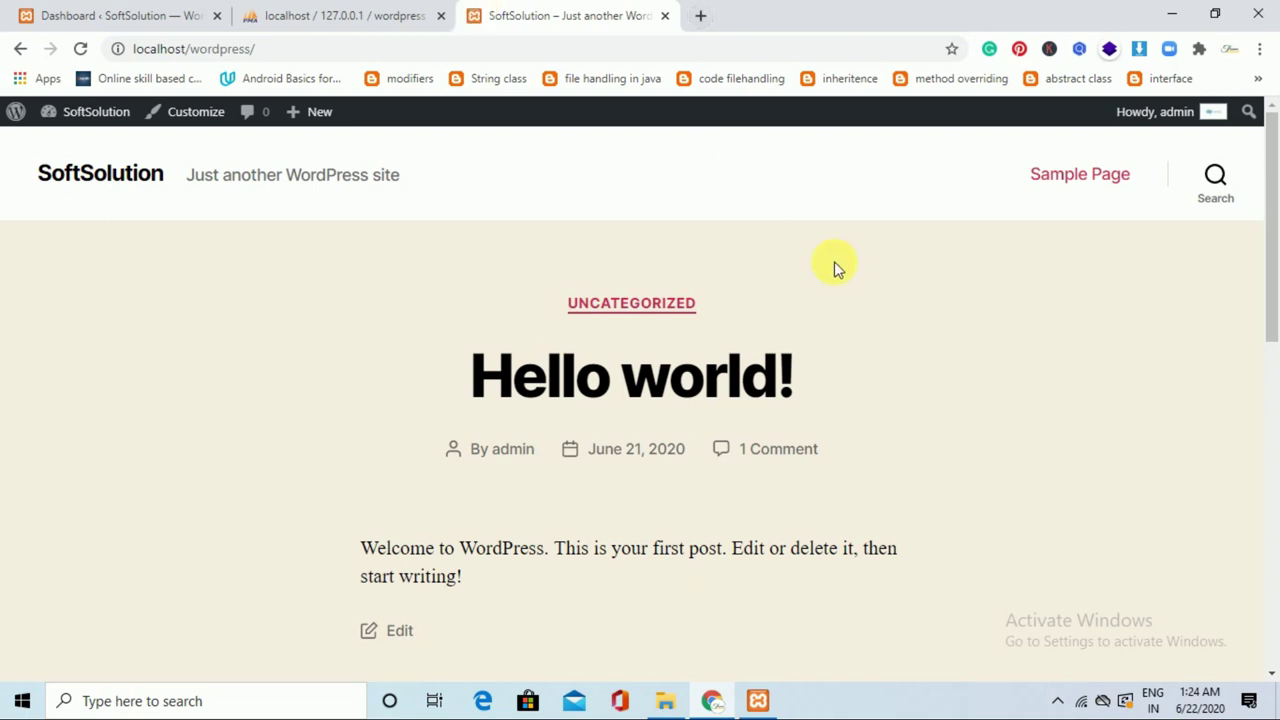
left_click_drag(1271, 277, 1275, 225)
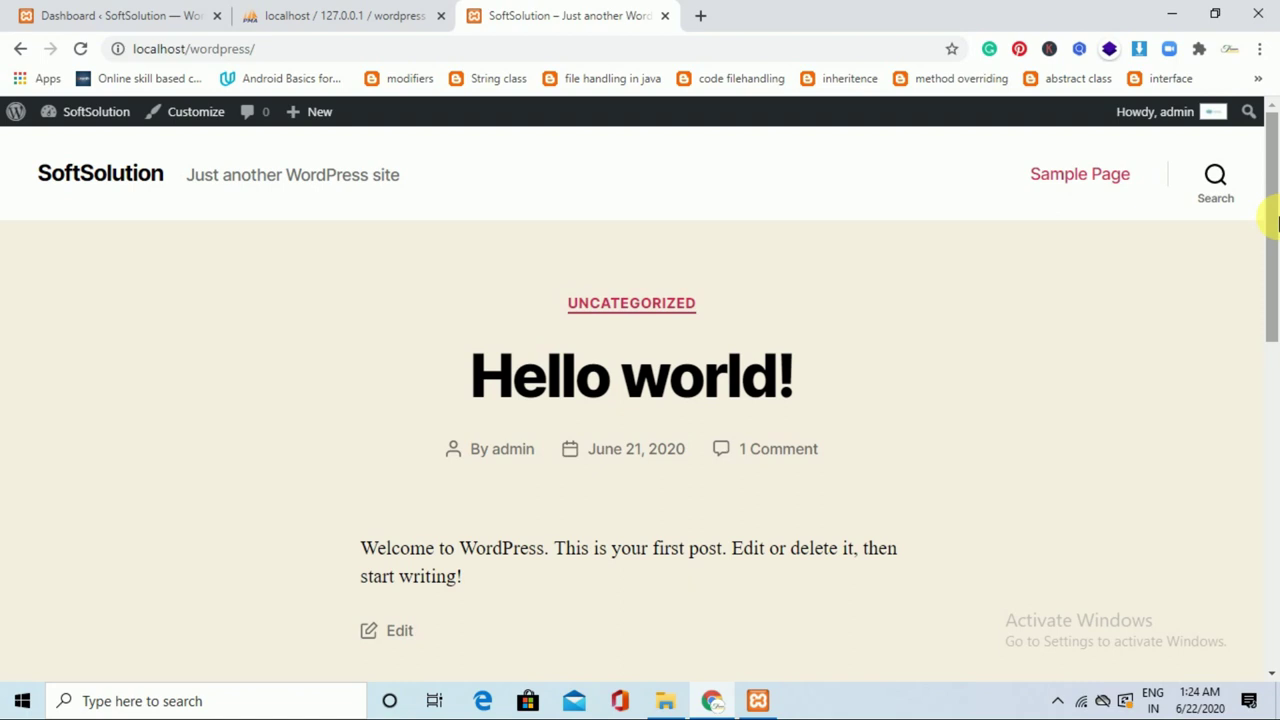
Cycle through the Dashboard, front page and phpMyAdmin tabs, ending on the Dashboard.
key("ctrl+1")
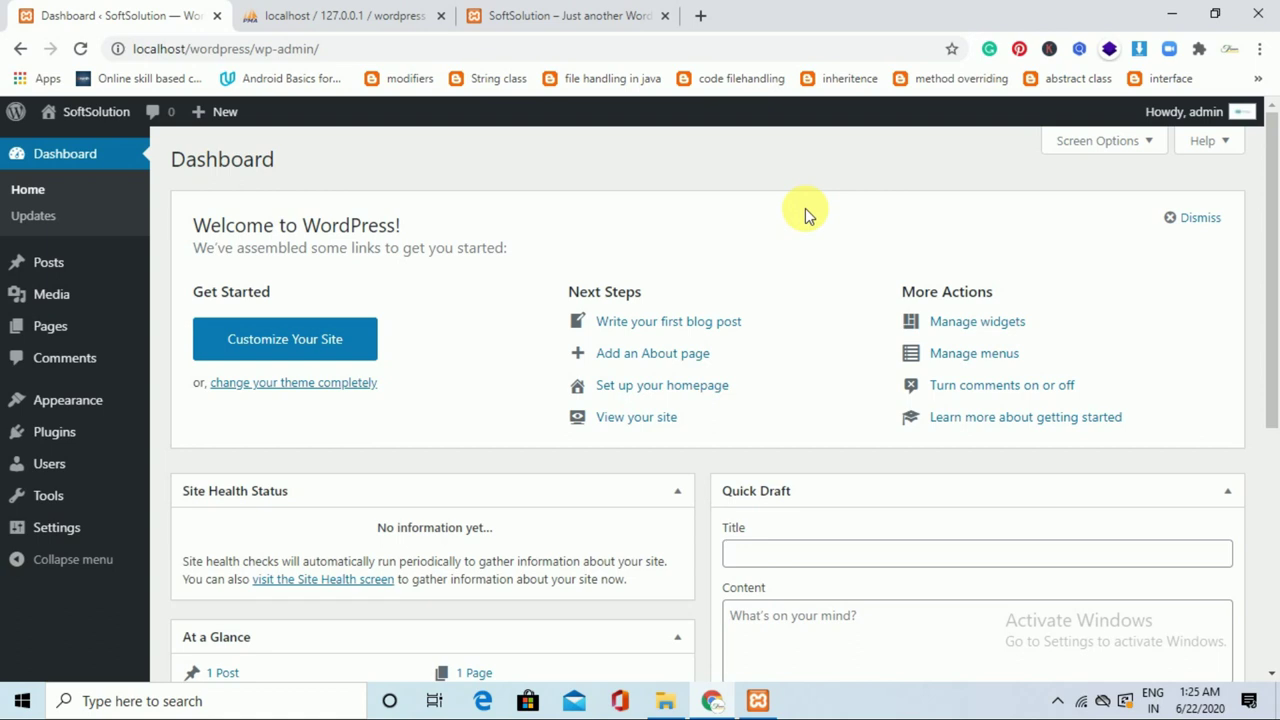
left_click(600, 14)
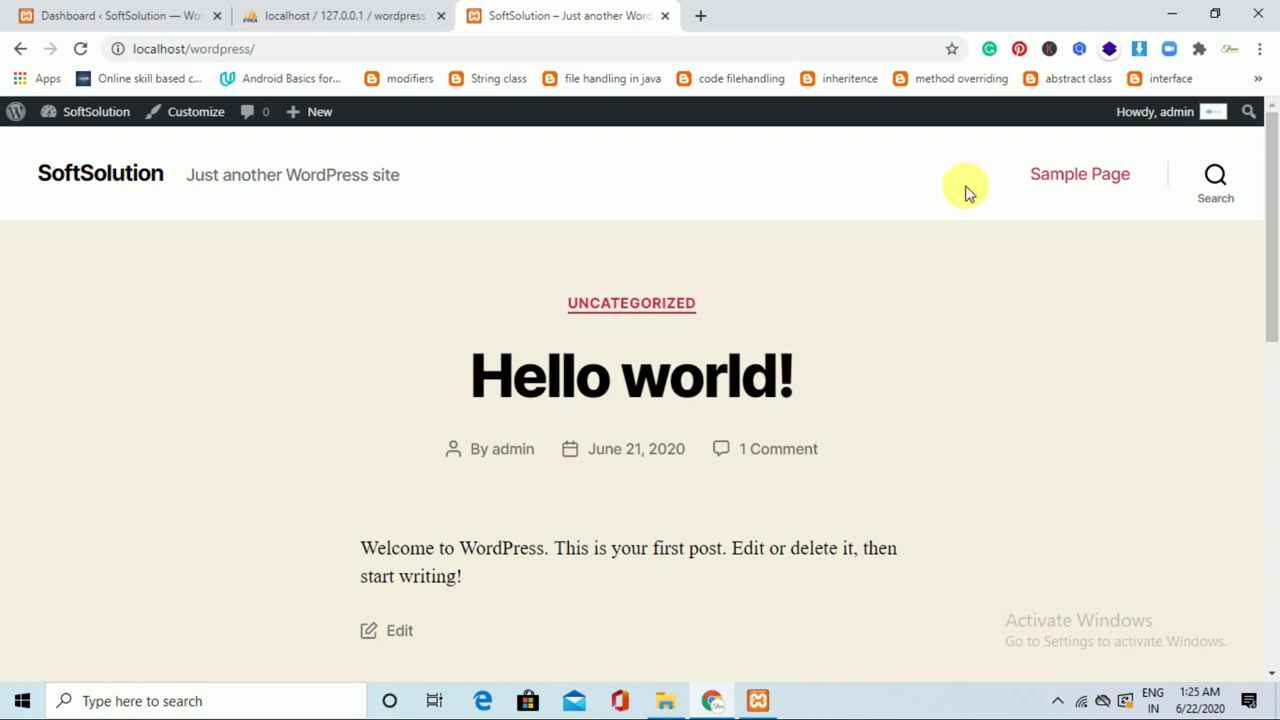
left_click(345, 12)
left_click(130, 15)
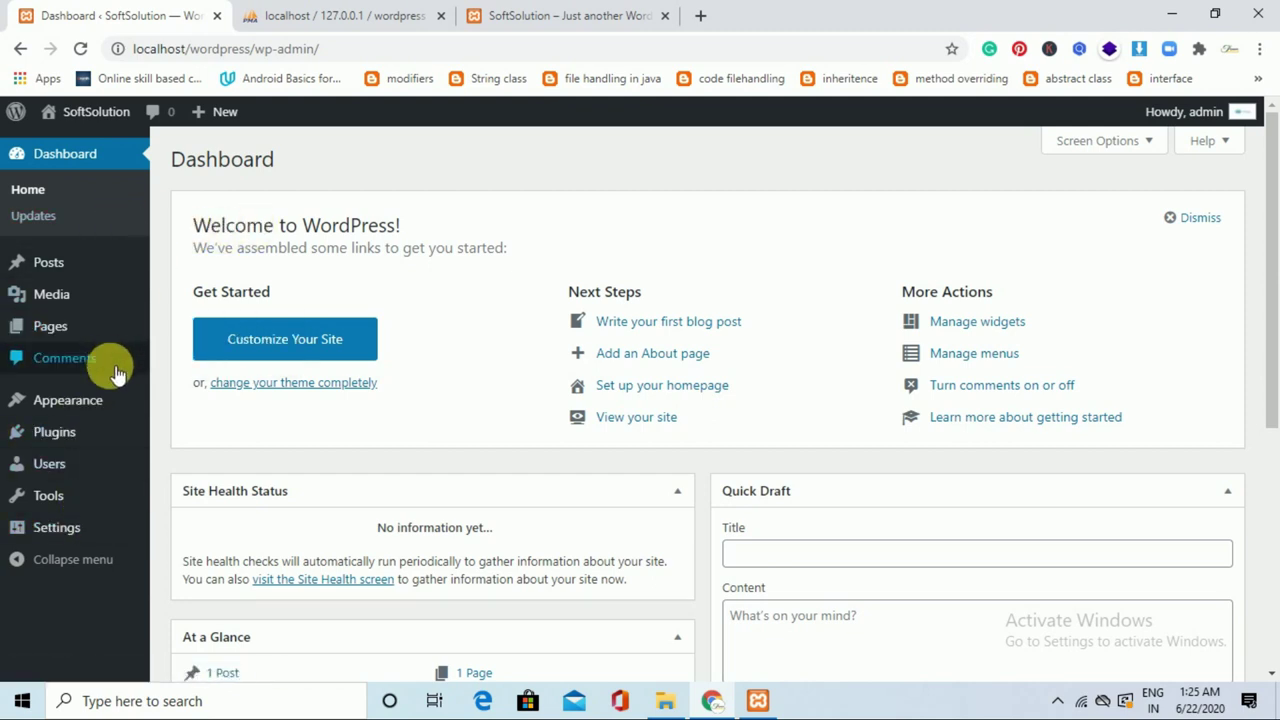
Publish a new page titled Home, then start another new page from the pages list.
mouse_move(82, 340)
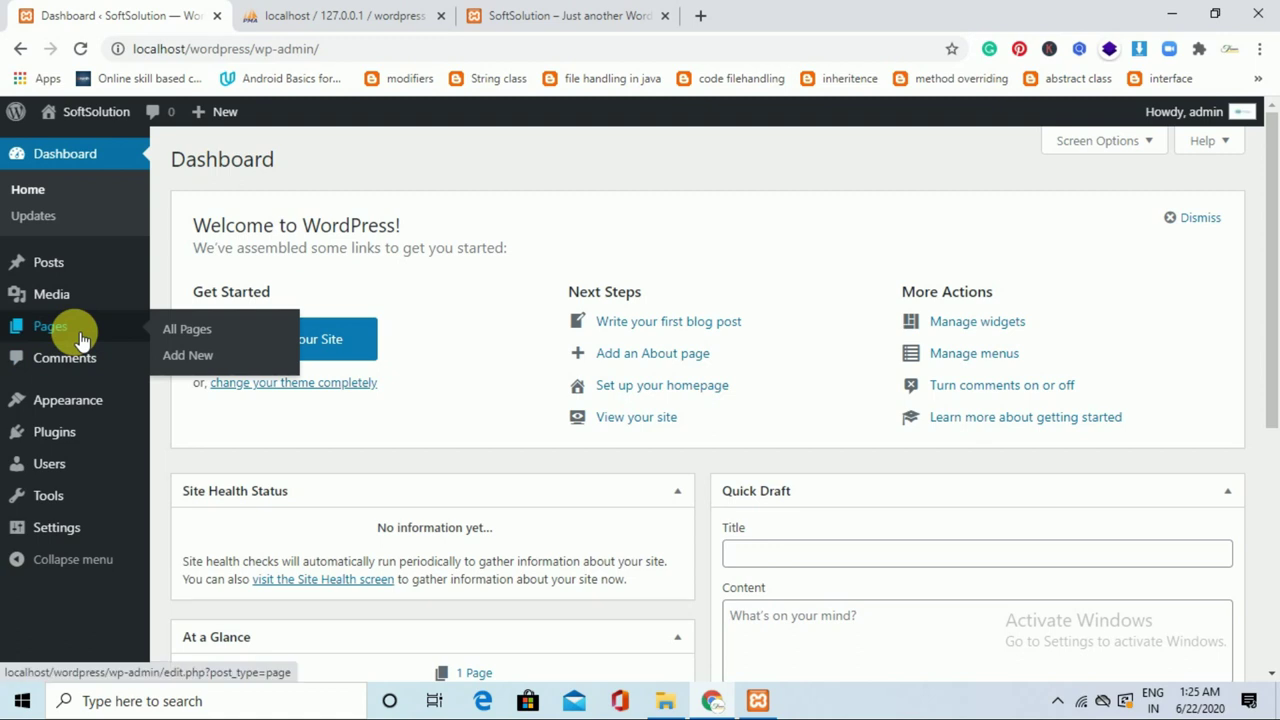
left_click(200, 331)
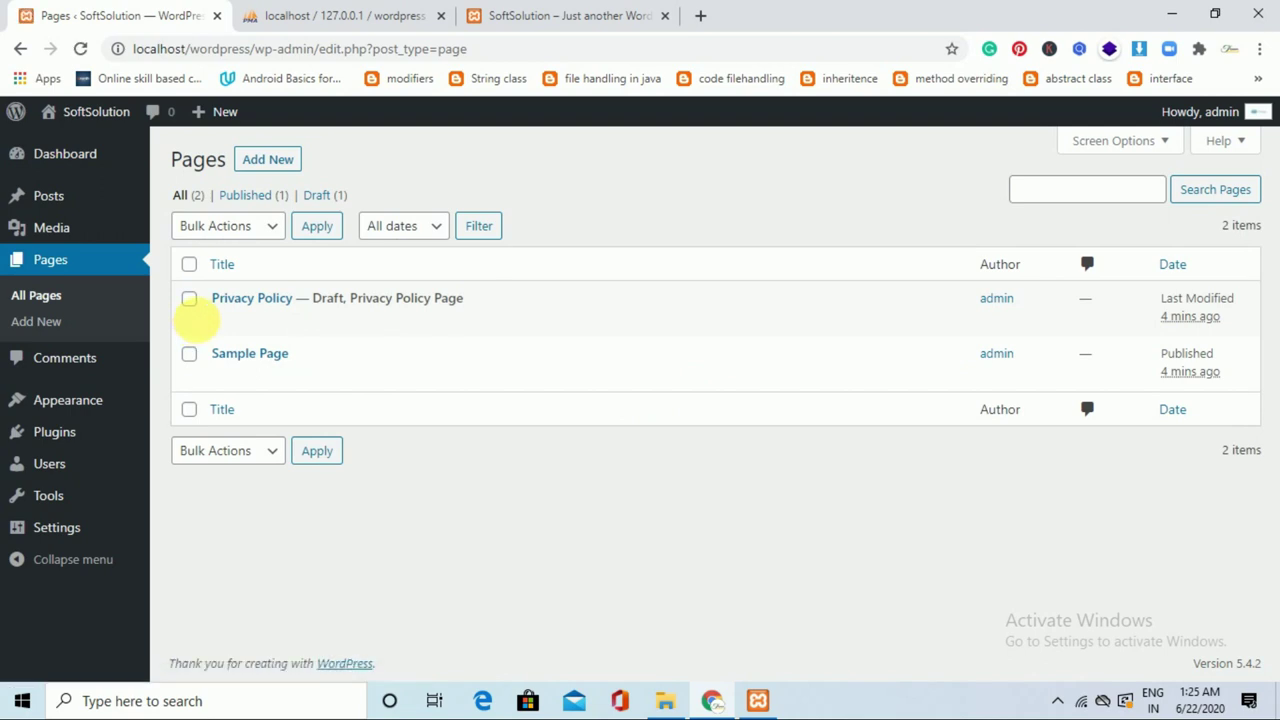
left_click(268, 160)
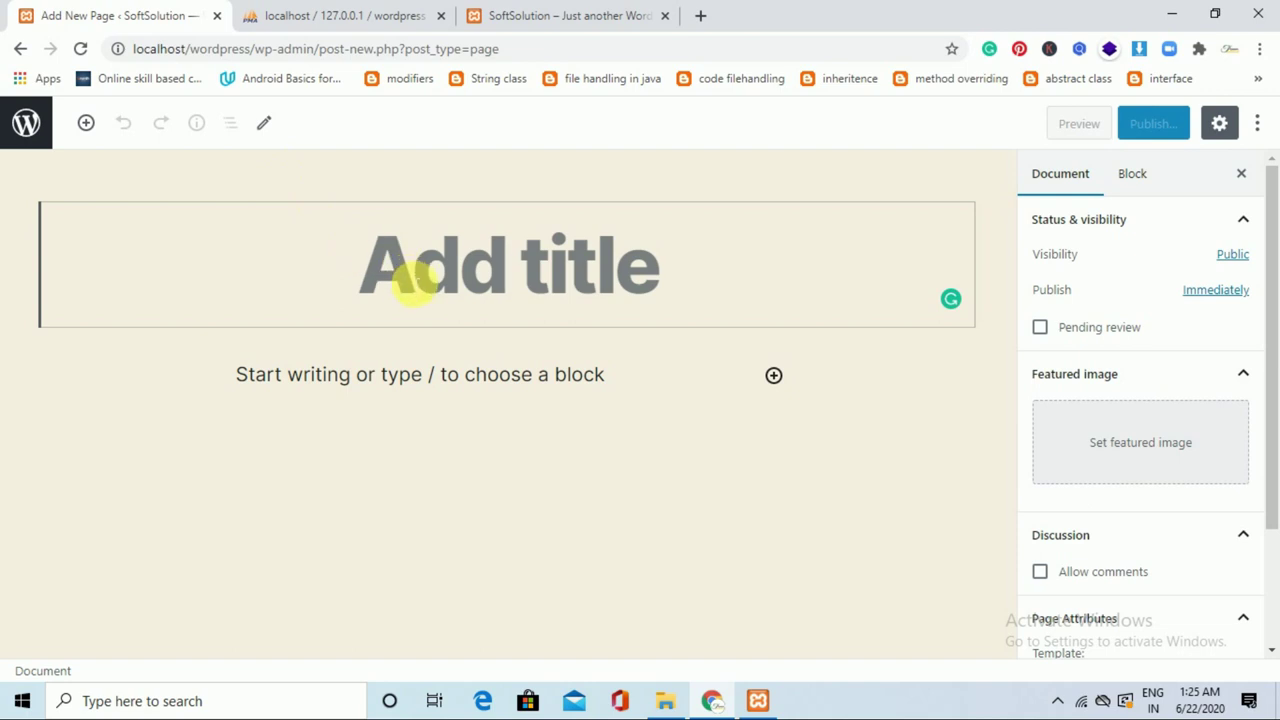
type("Home")
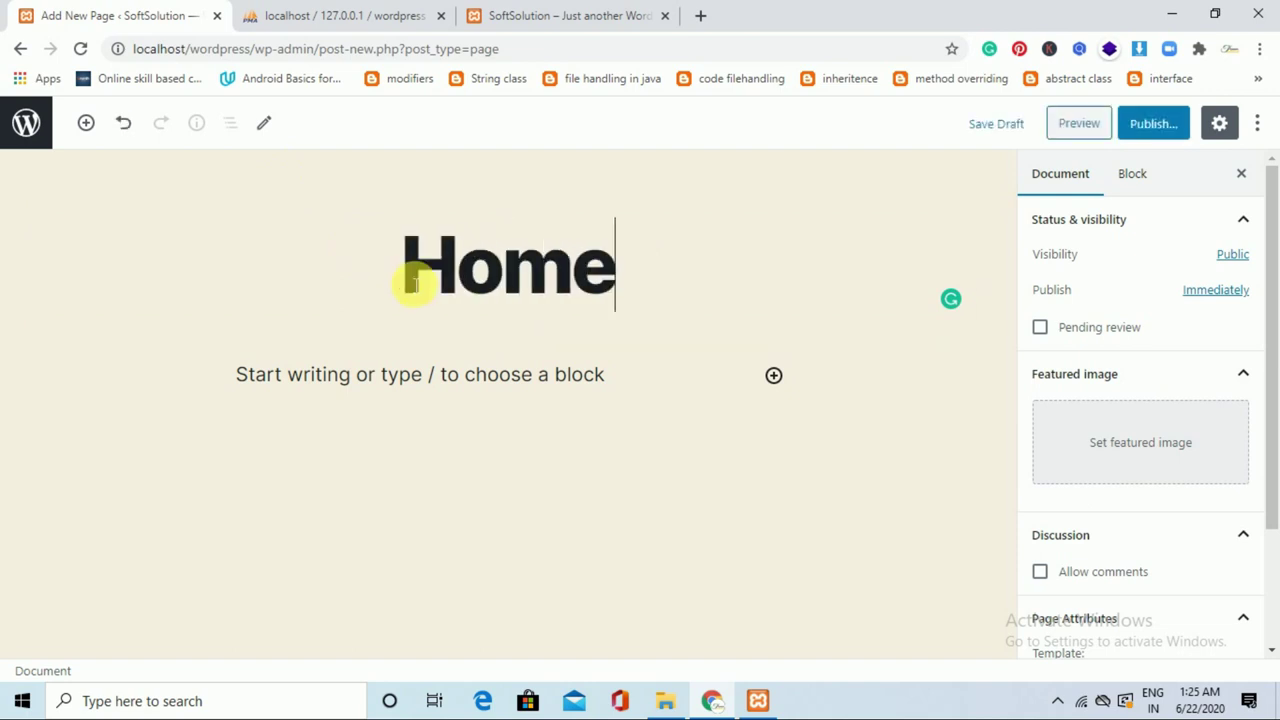
left_click(1163, 135)
left_click(1163, 137)
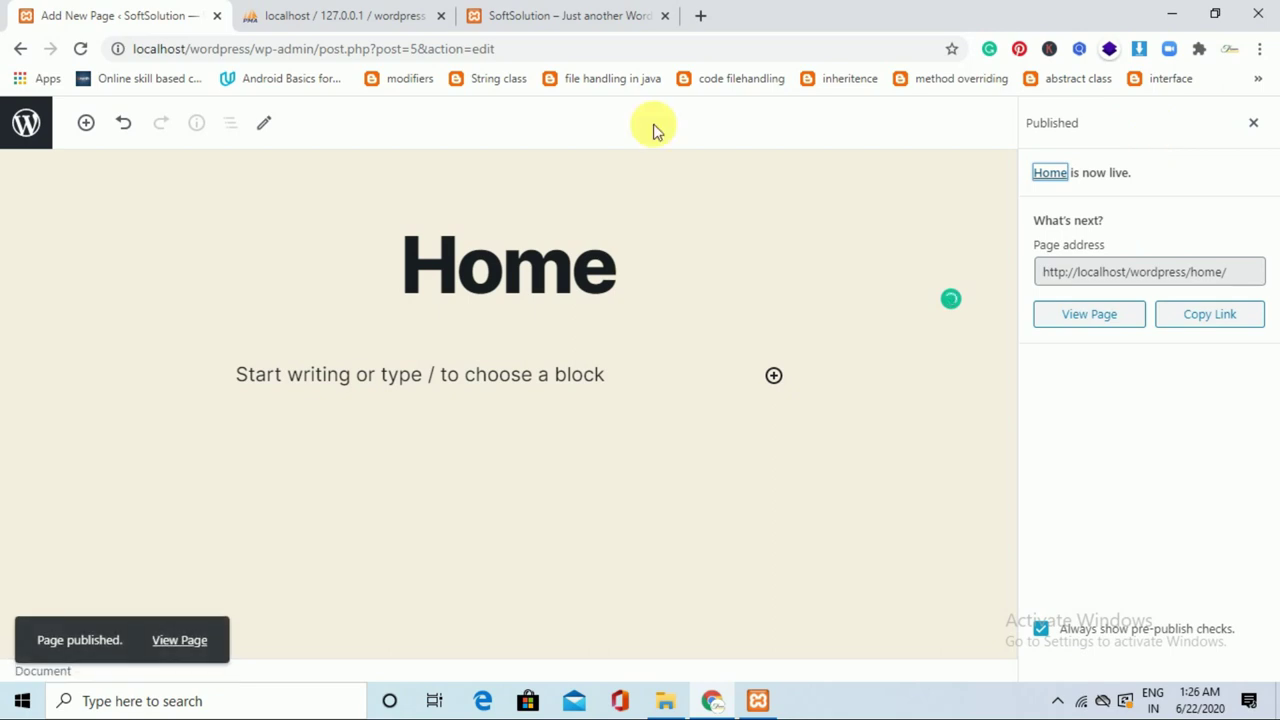
left_click(28, 125)
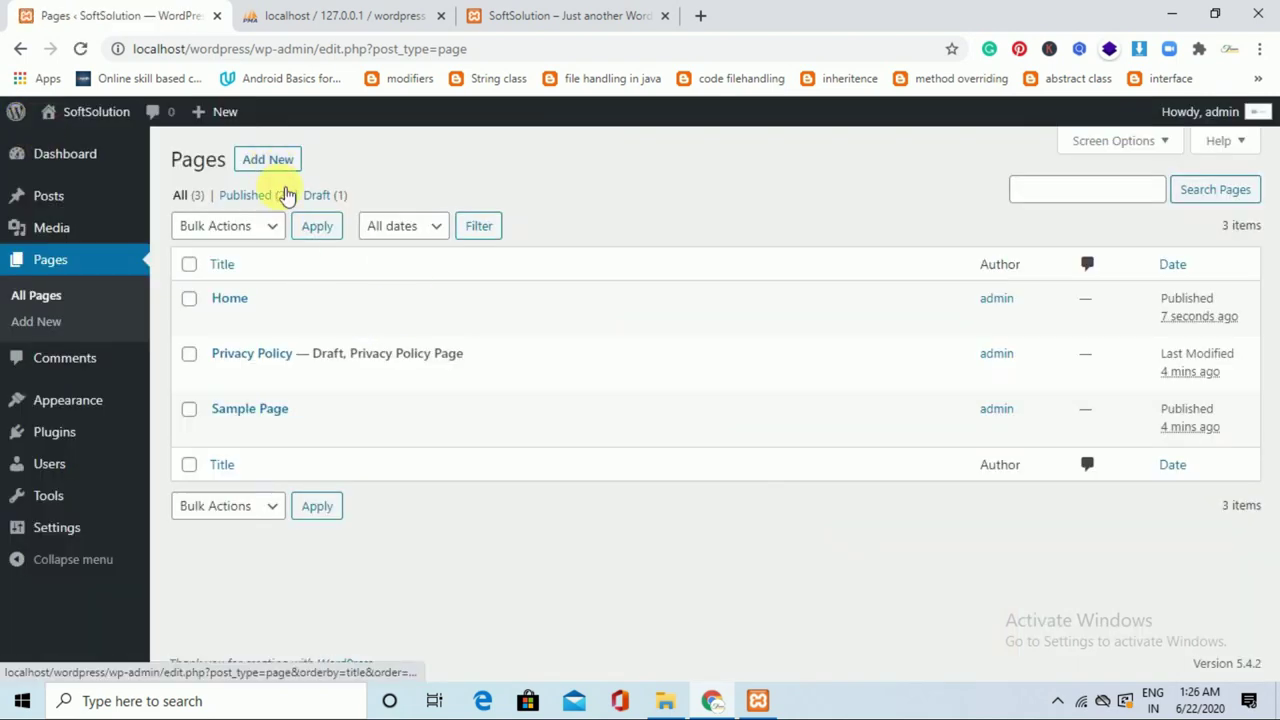
left_click(292, 170)
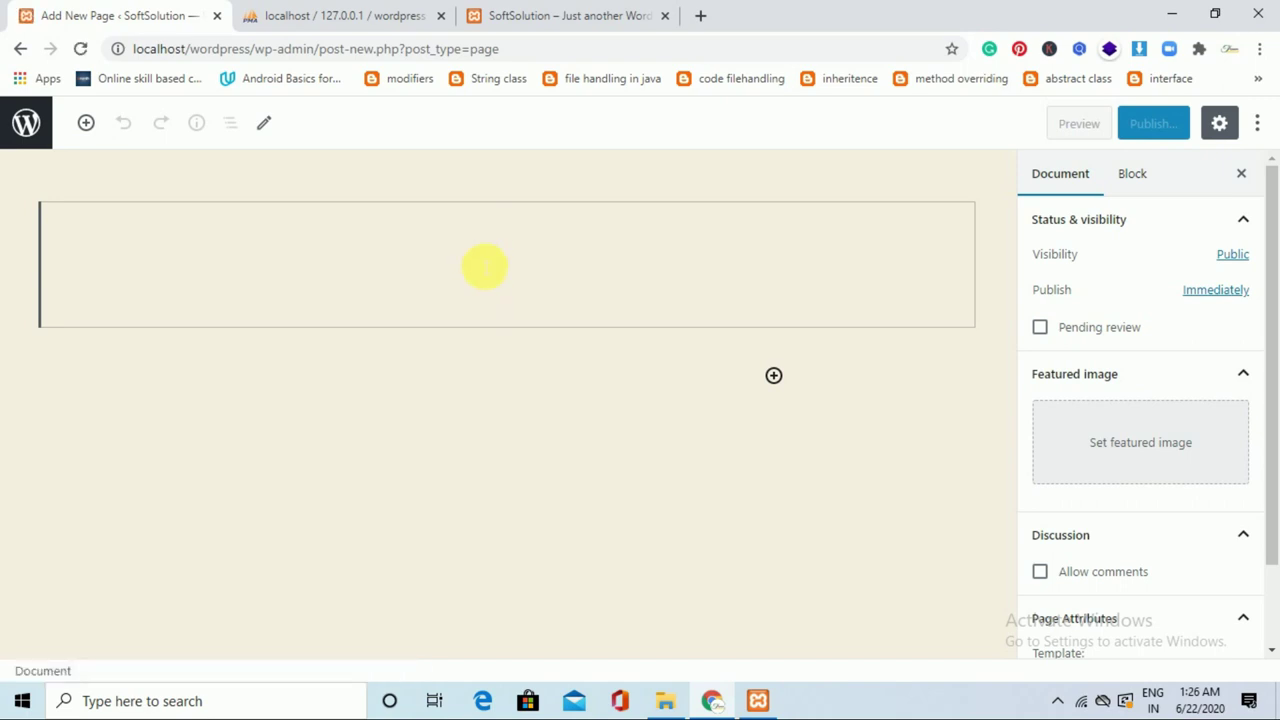
Publish a page titled 'About us' and go back to the pages list.
type("About us")
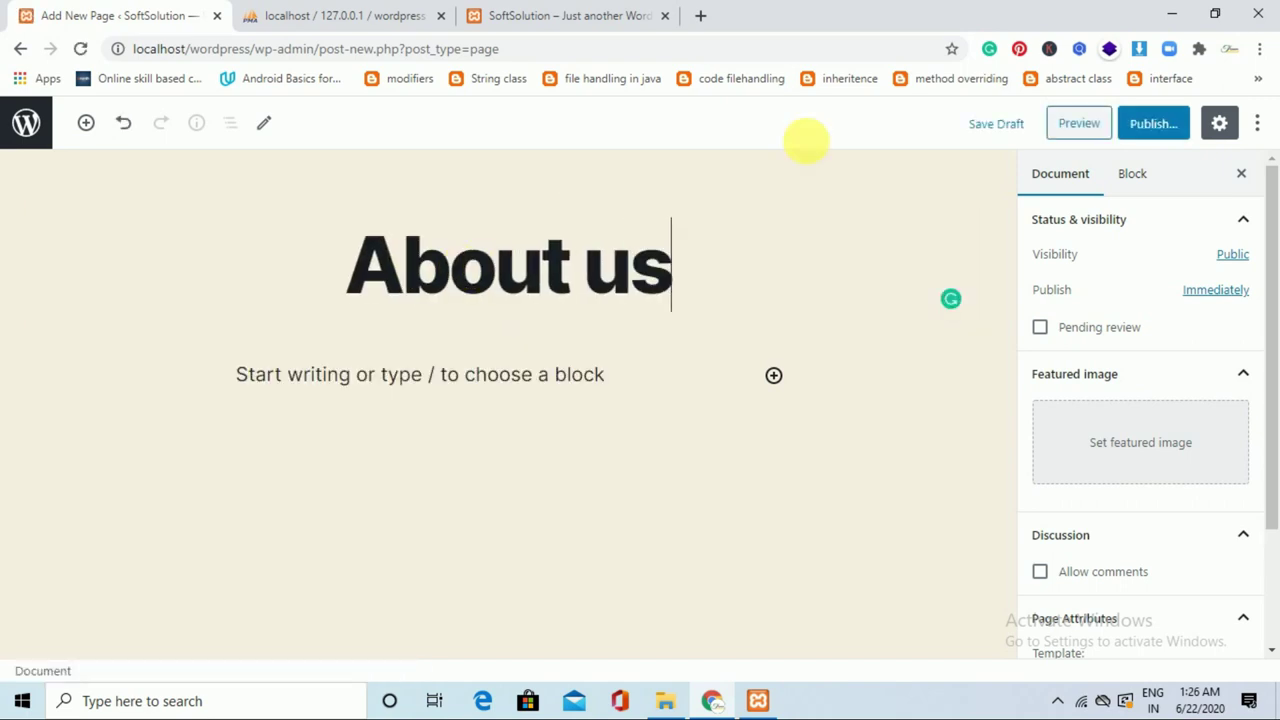
left_click(1156, 132)
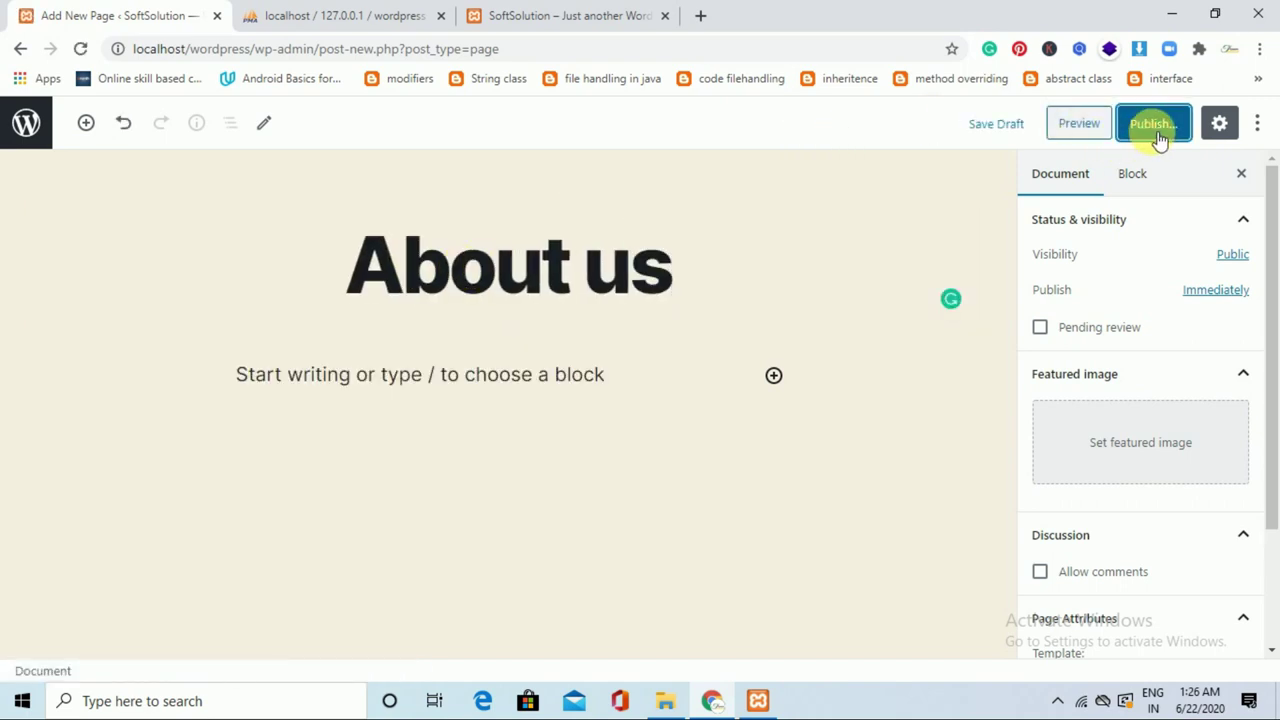
left_click(1156, 134)
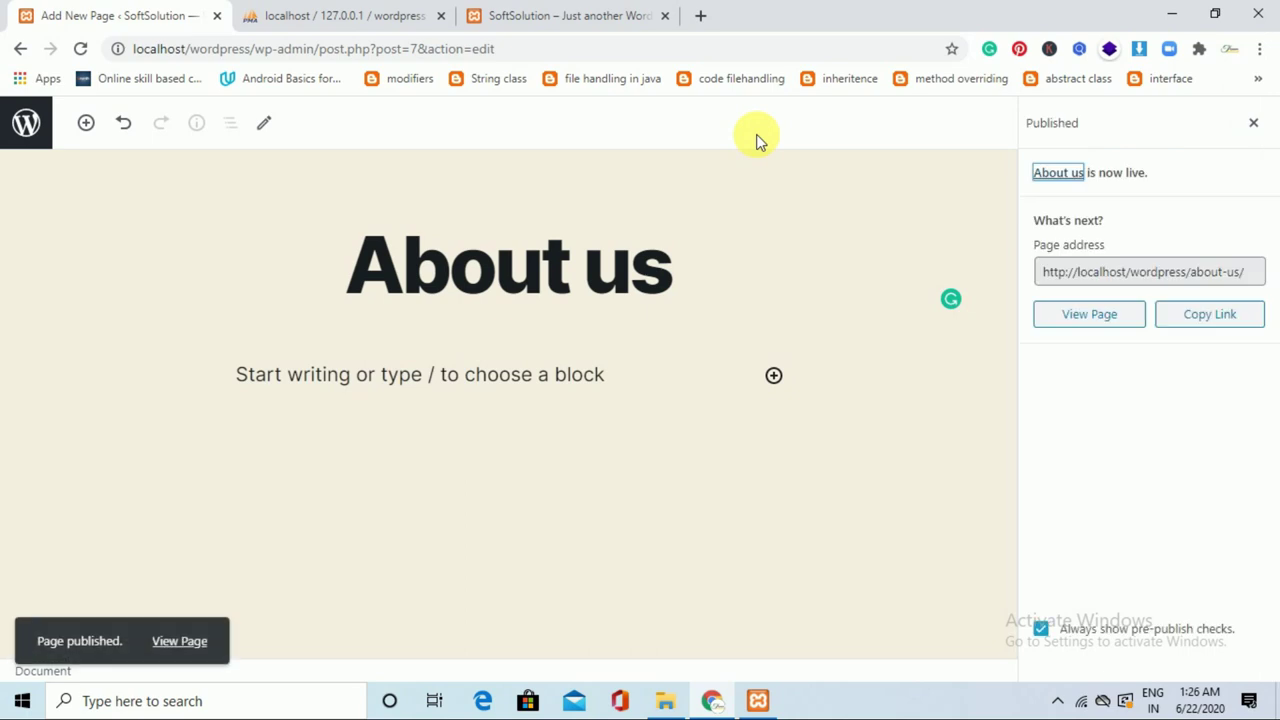
left_click(38, 138)
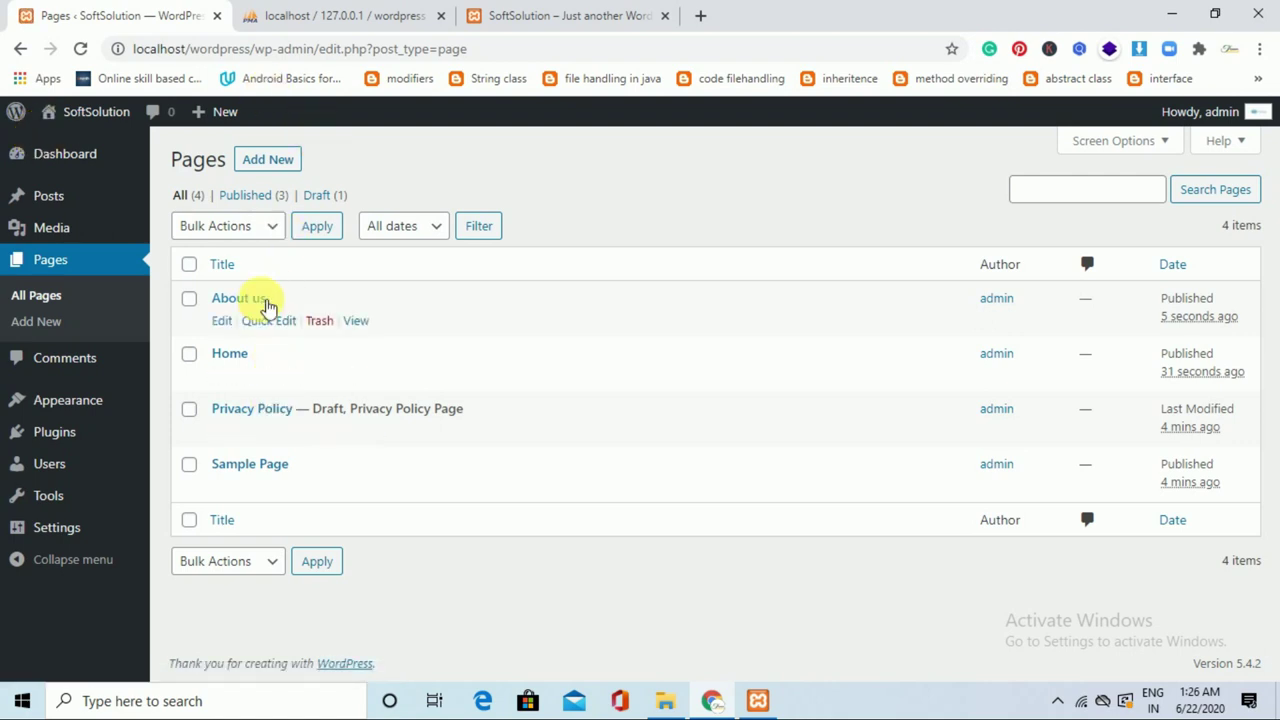
Create and publish a new page titled 'Contact us', then return to the pages list.
left_click(290, 160)
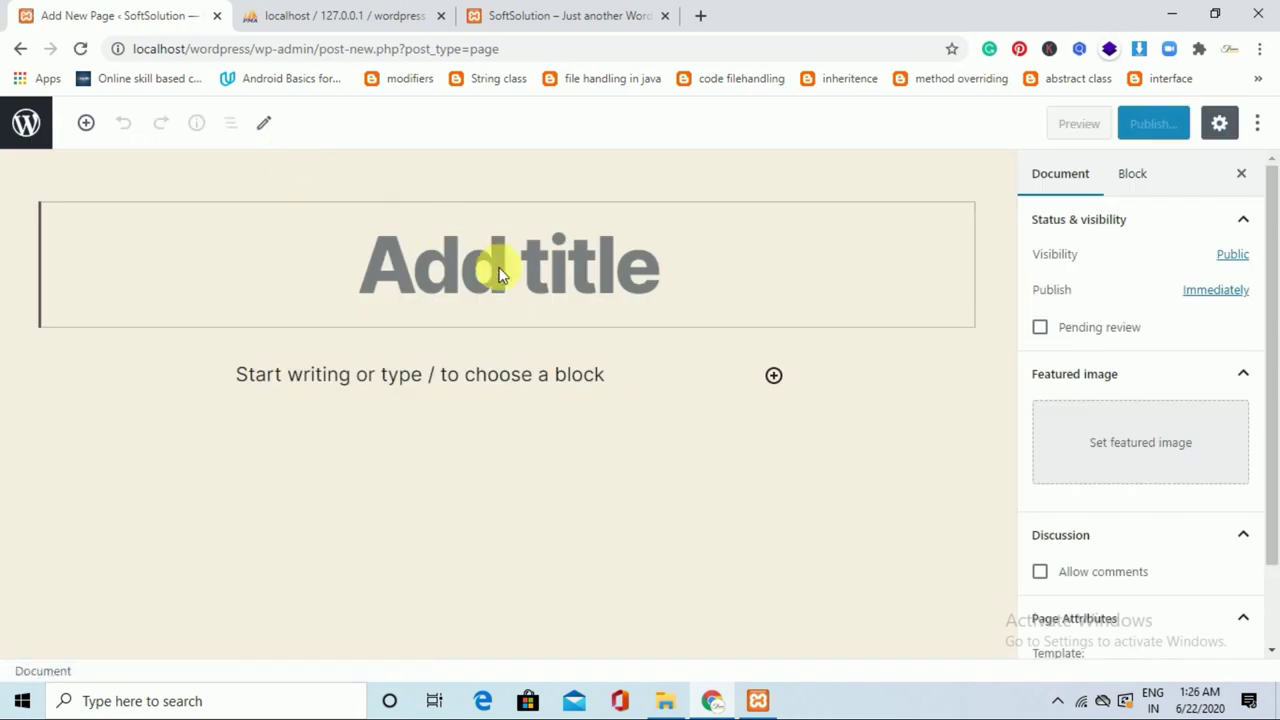
left_click(500, 275)
type("Contact us")
left_click(1180, 123)
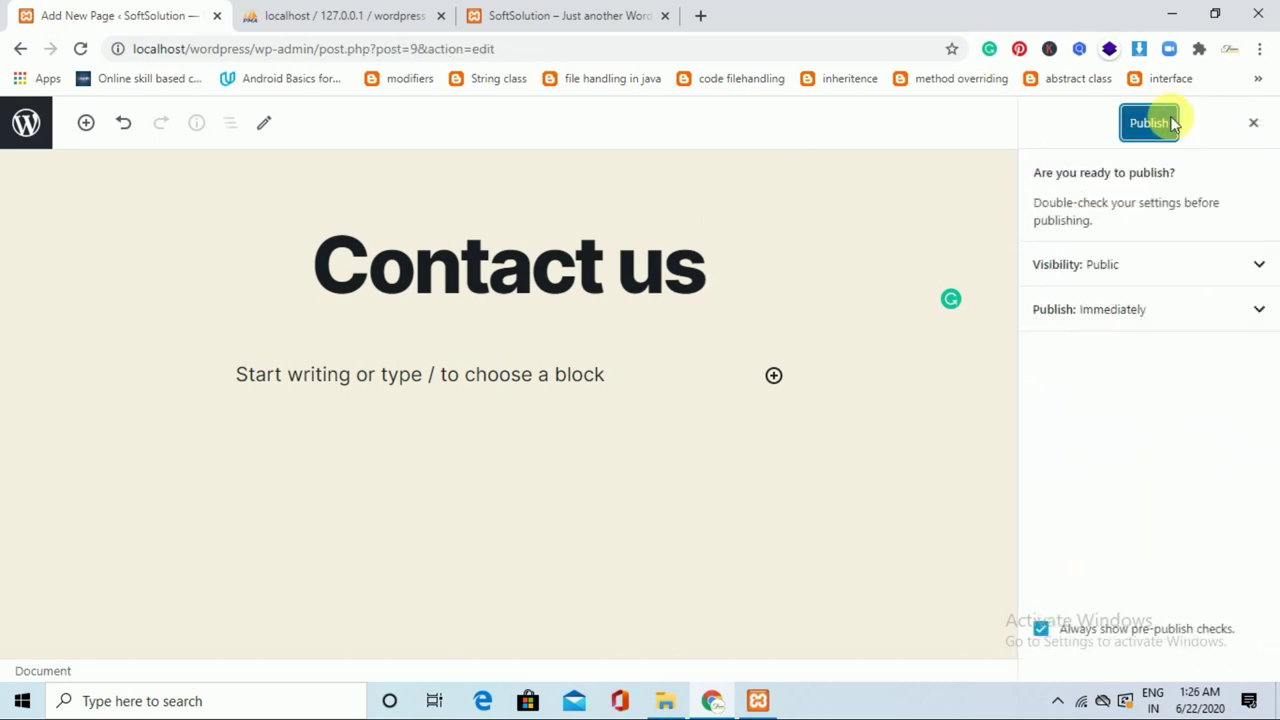
left_click(1150, 123)
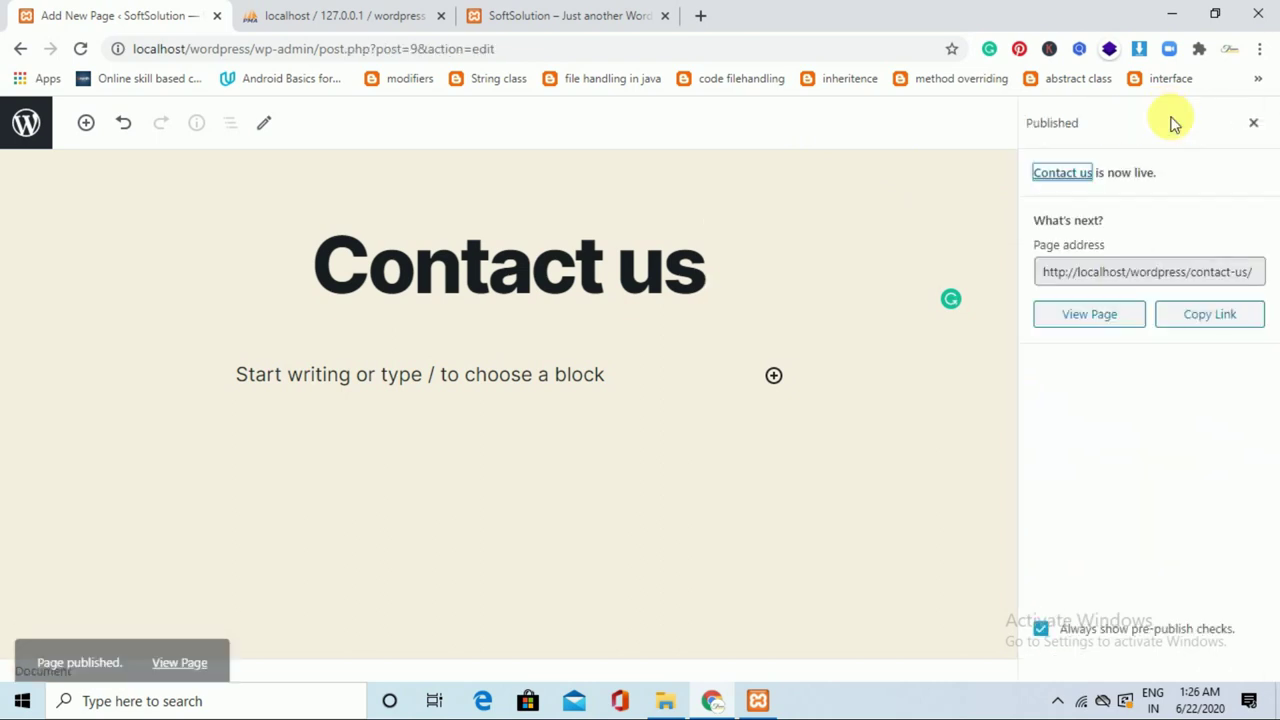
left_click(40, 120)
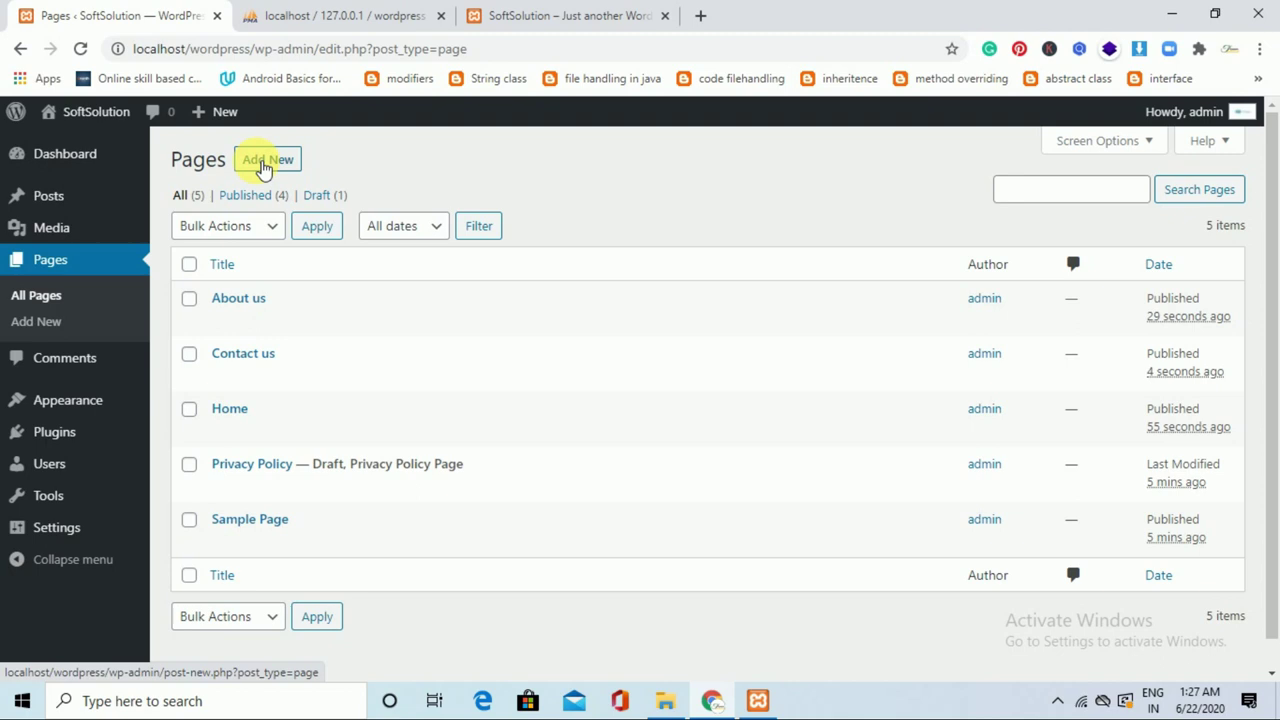
Create and publish a new page titled 'Blogs', leaving six pages listed.
left_click(263, 168)
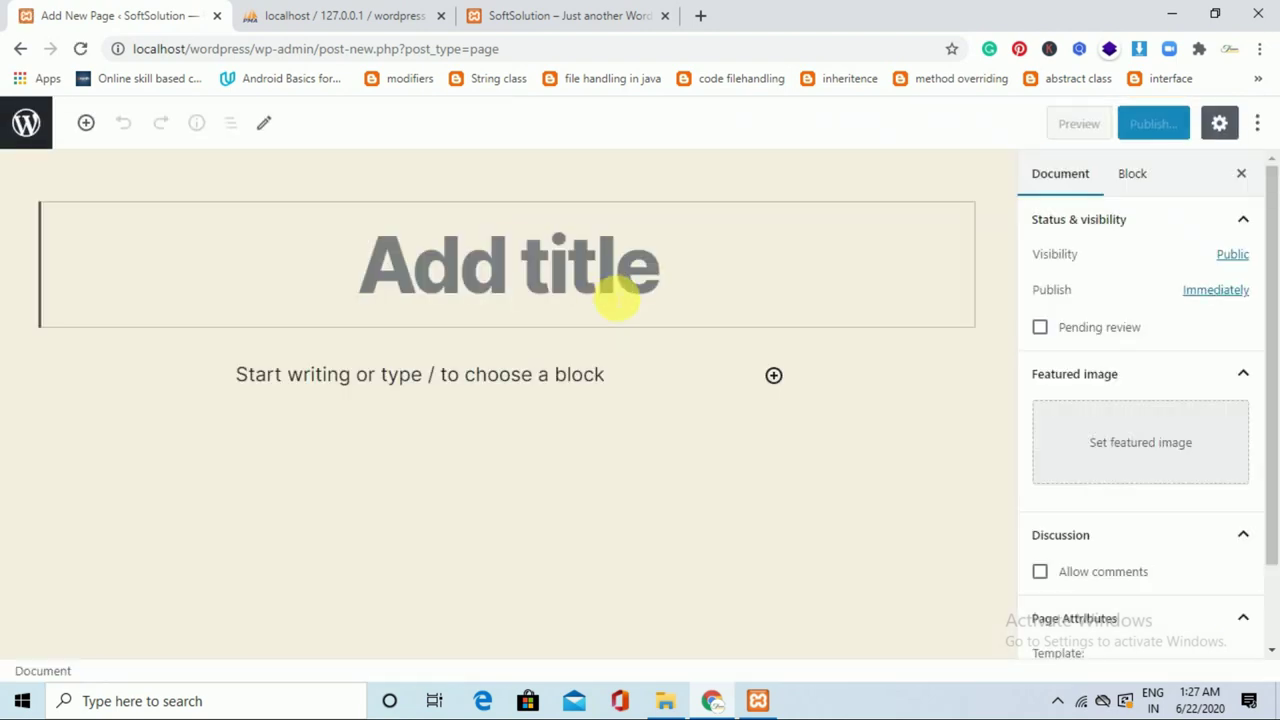
type("Blog")
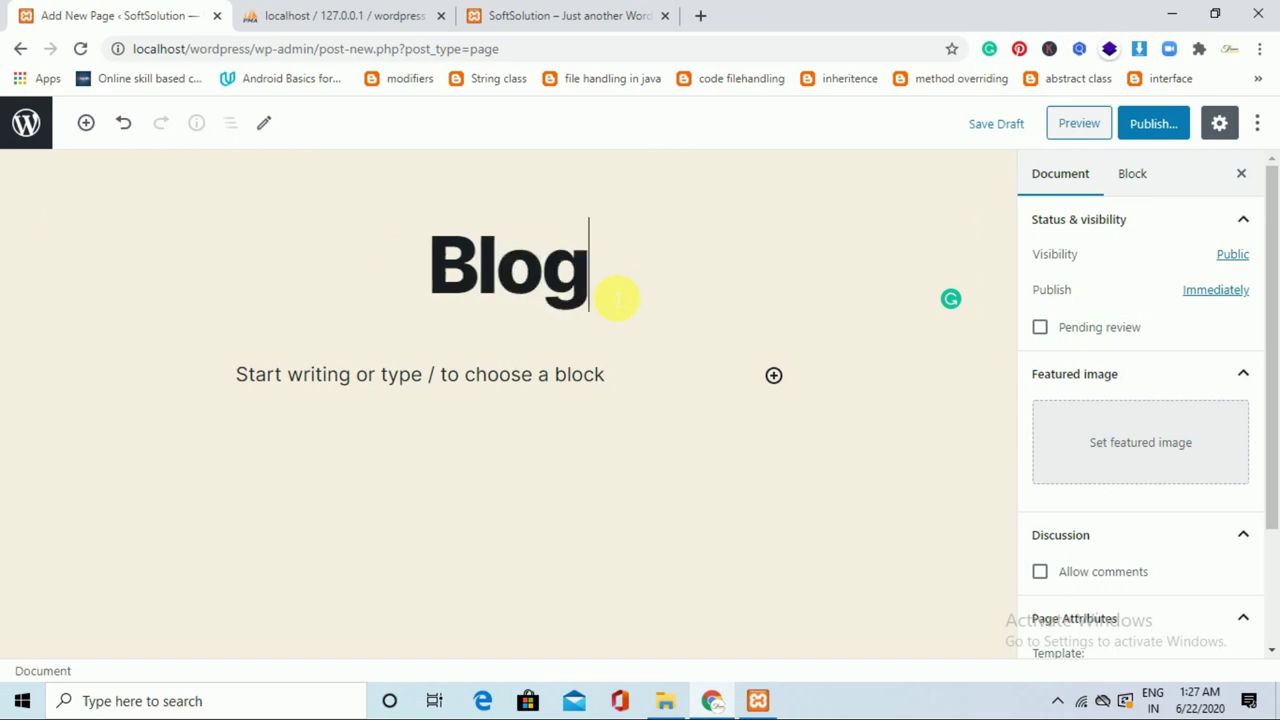
type("s")
left_click(1153, 130)
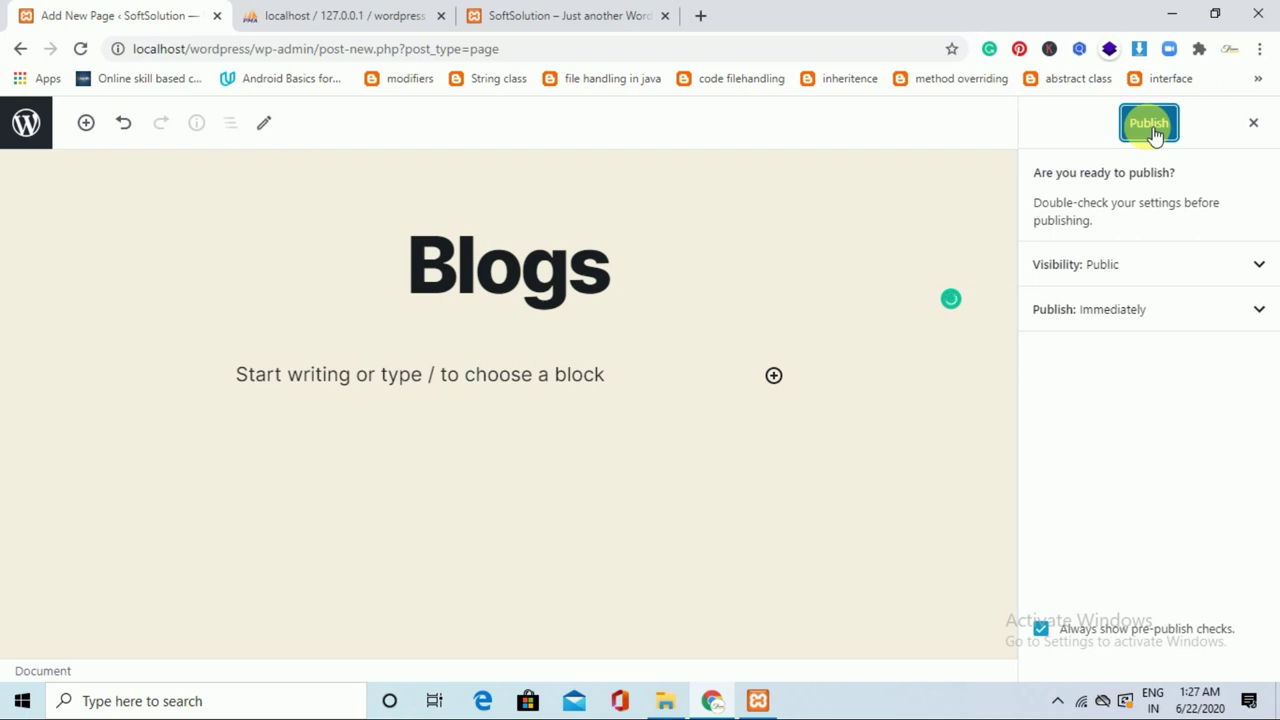
left_click(1152, 130)
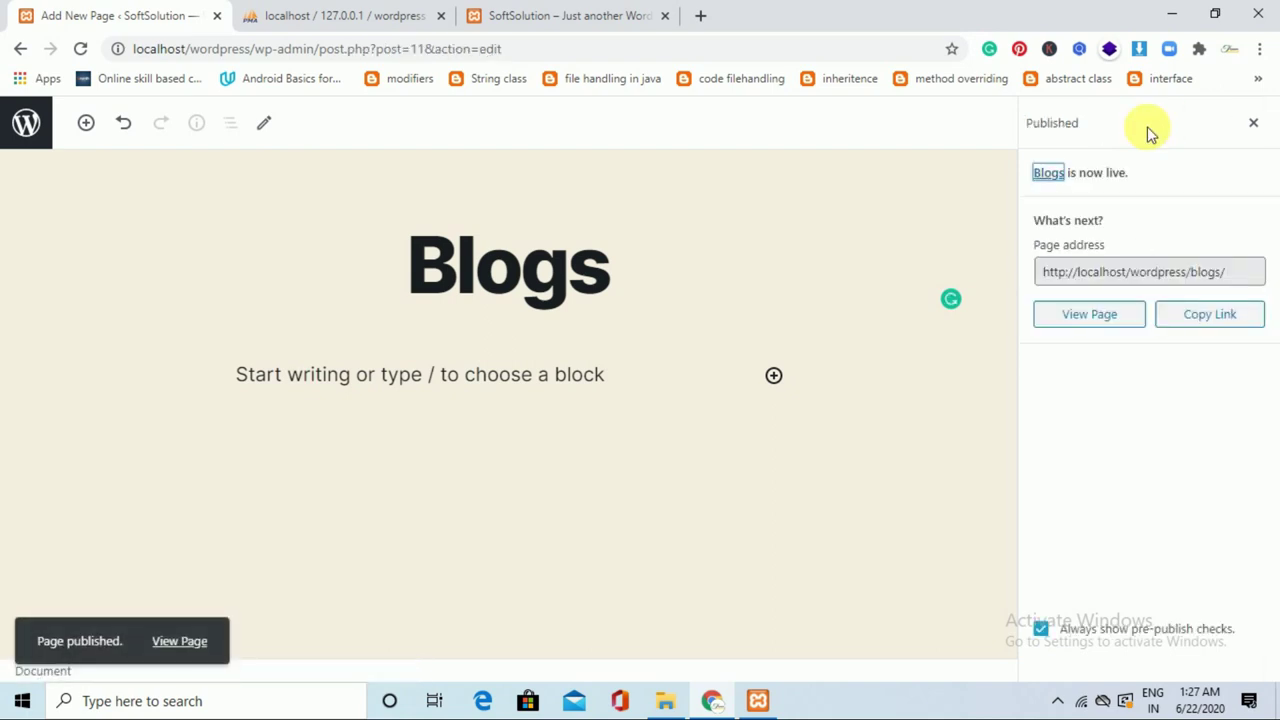
left_click(30, 125)
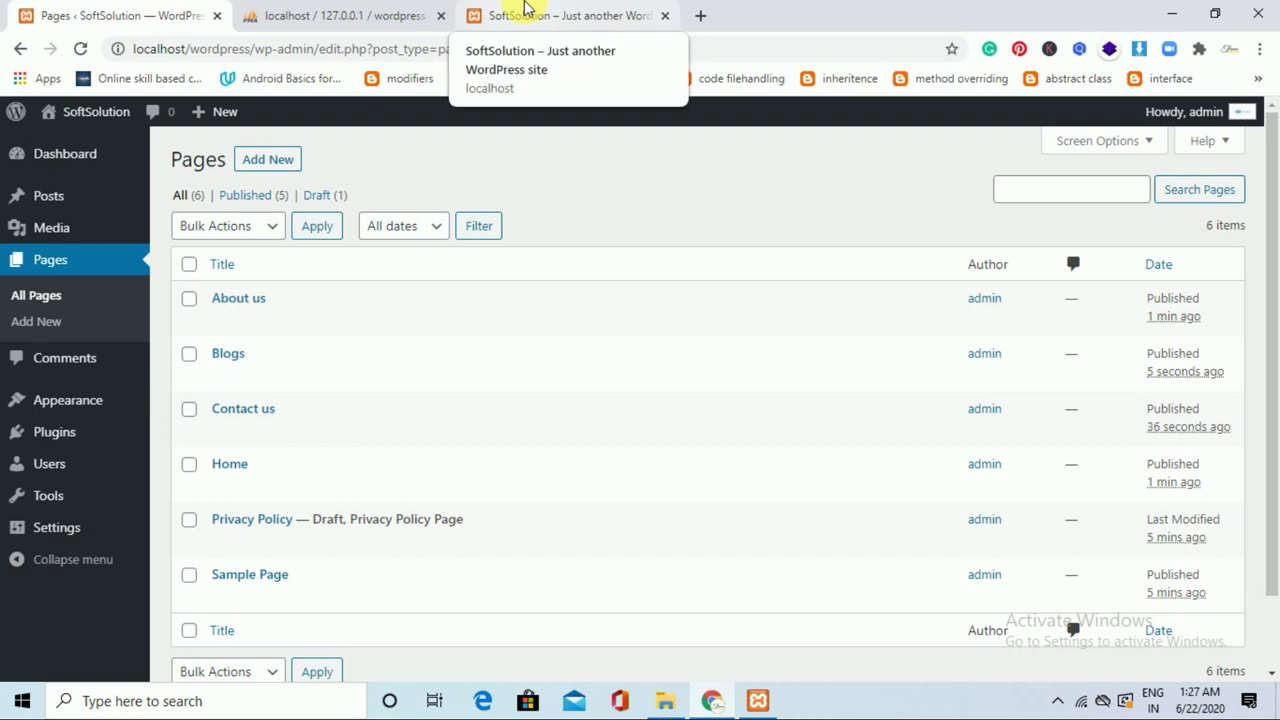
left_click(527, 12)
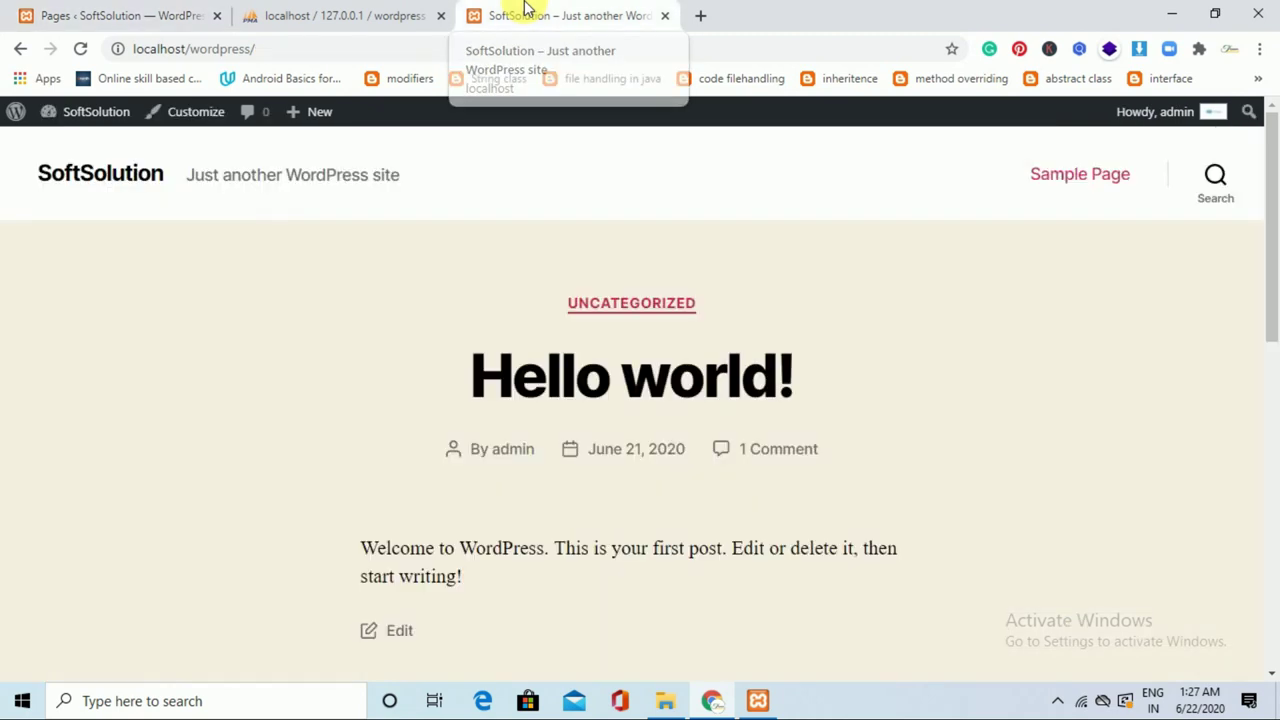
Reload the front page to show About us, Blogs, Contact us and Home, then close the phpMyAdmin tab.
left_click(82, 50)
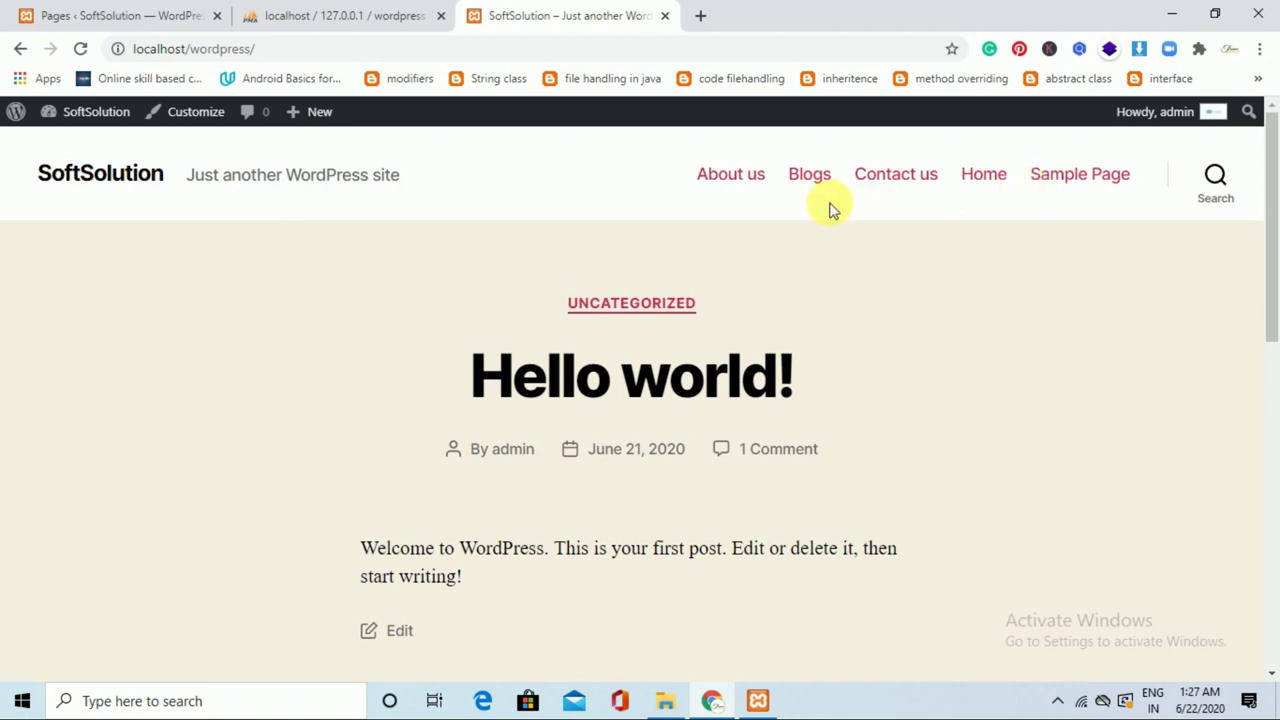
left_click(420, 12)
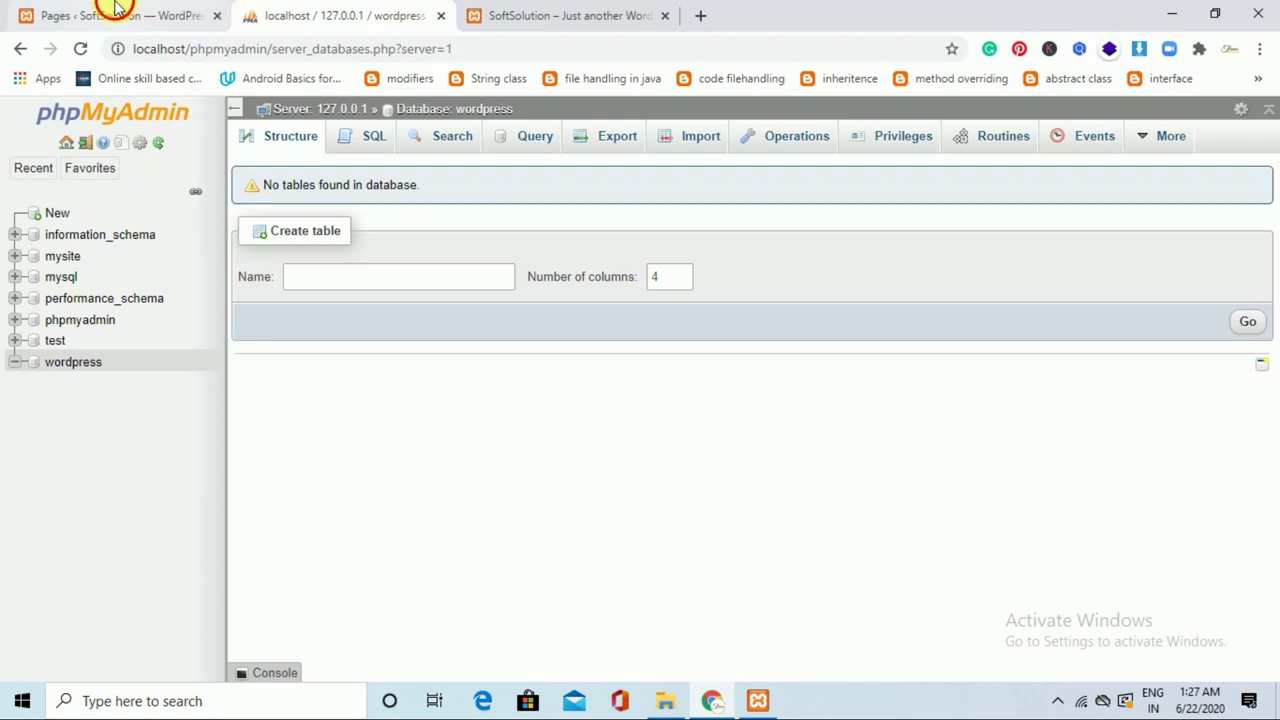
left_click(115, 8)
left_click(441, 15)
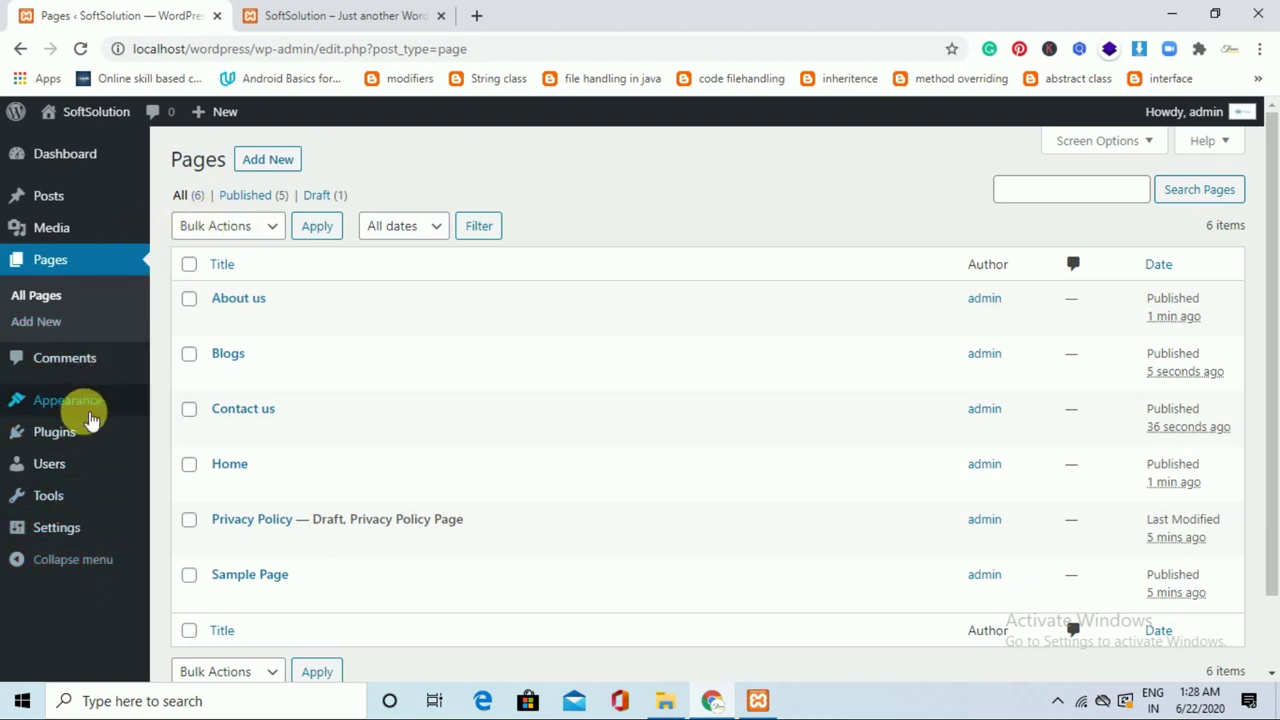
mouse_move(88, 418)
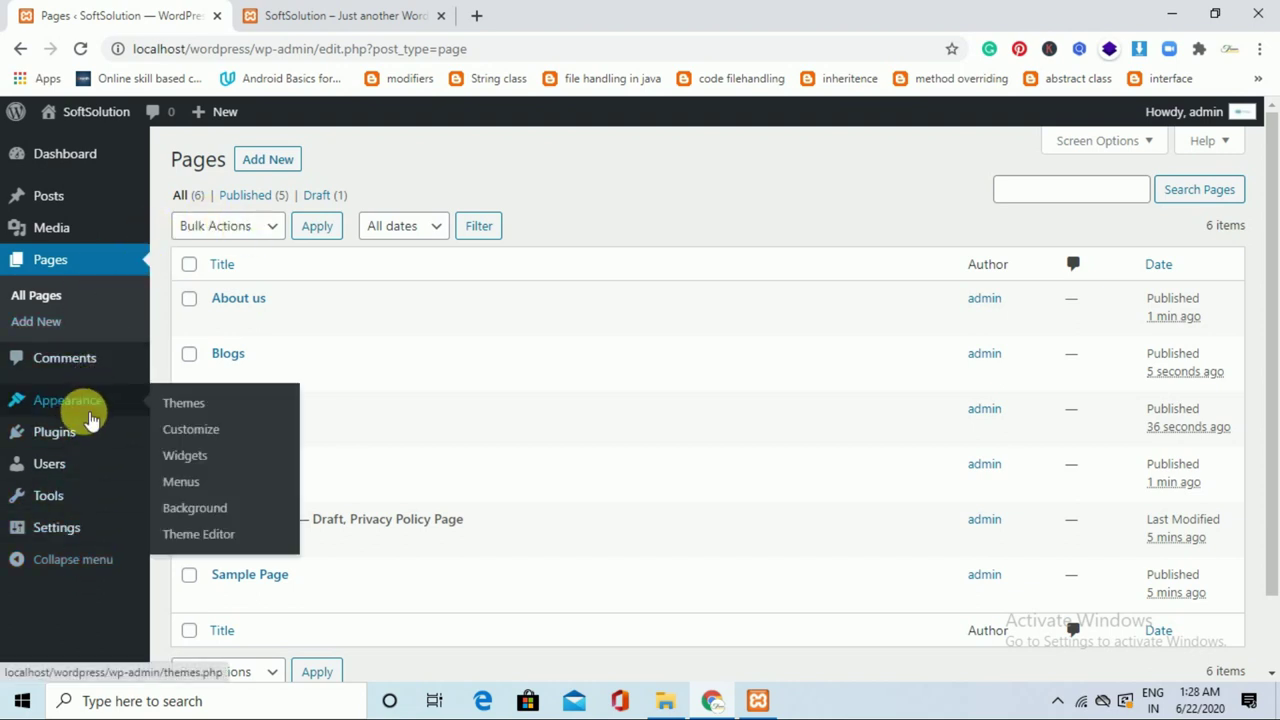
On Appearance > Menus, create an empty menu named 'Main'.
left_click(189, 481)
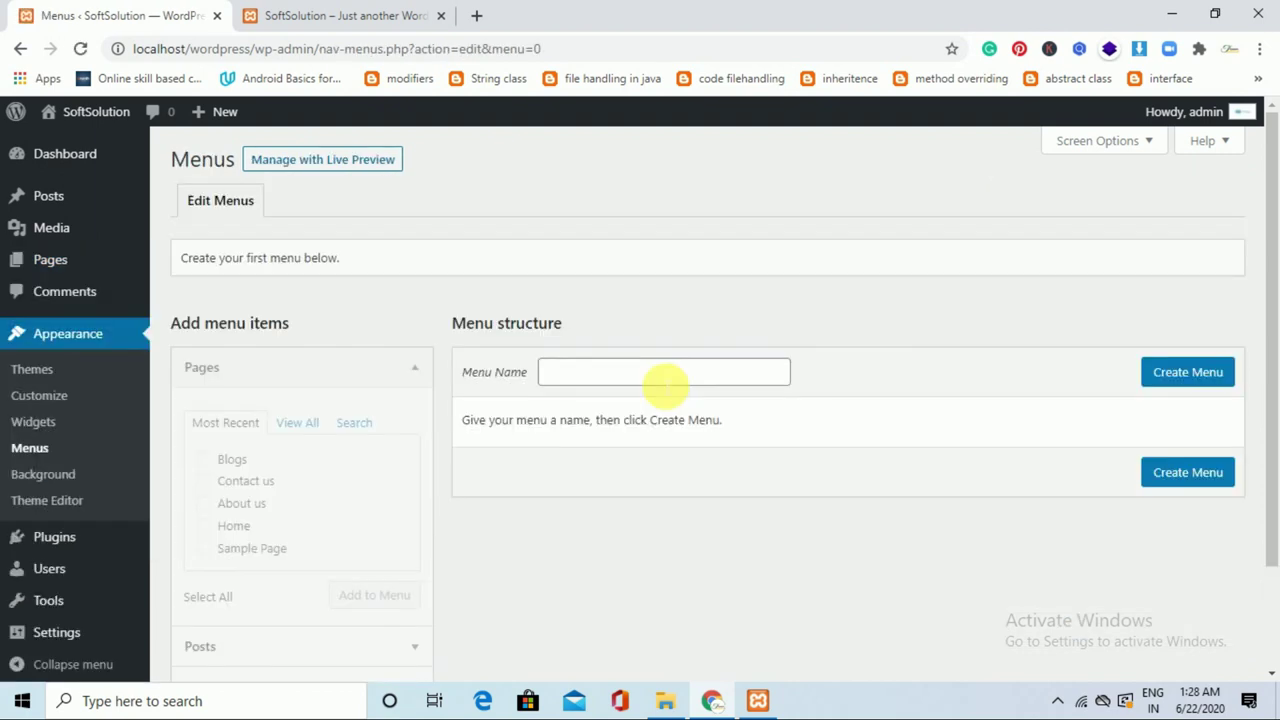
left_click_drag(1271, 314, 1273, 255)
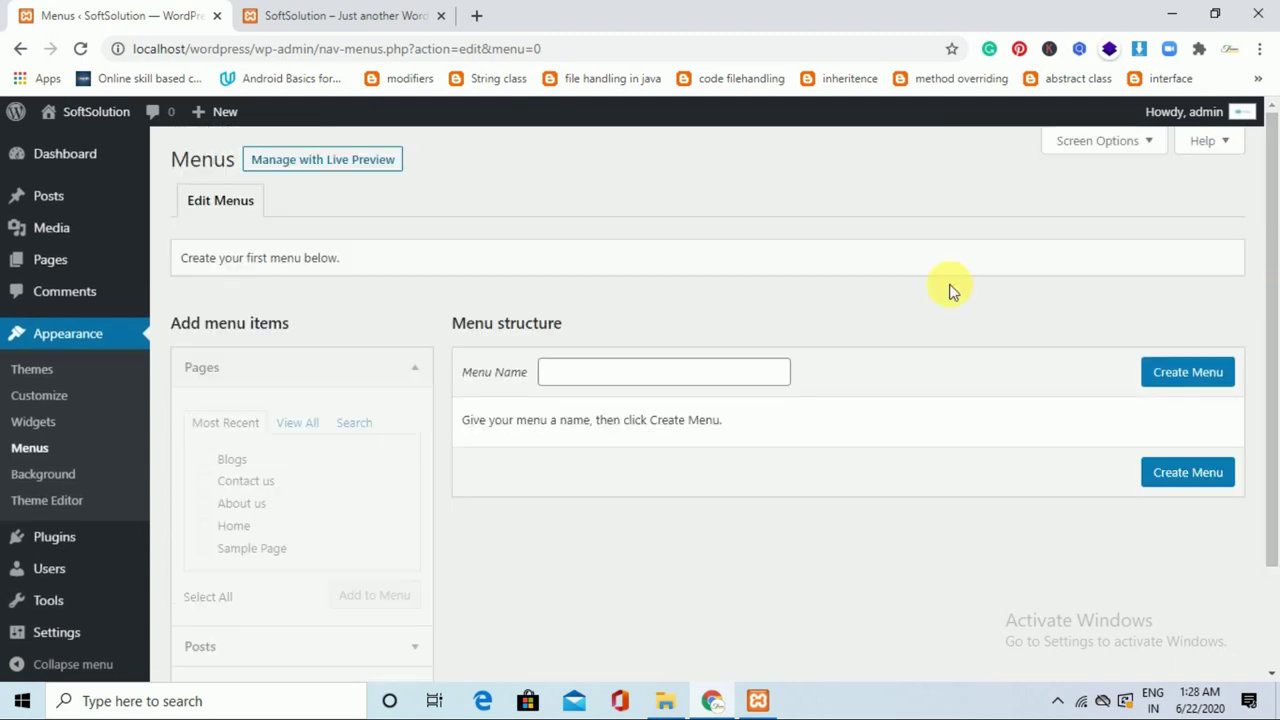
left_click(685, 376)
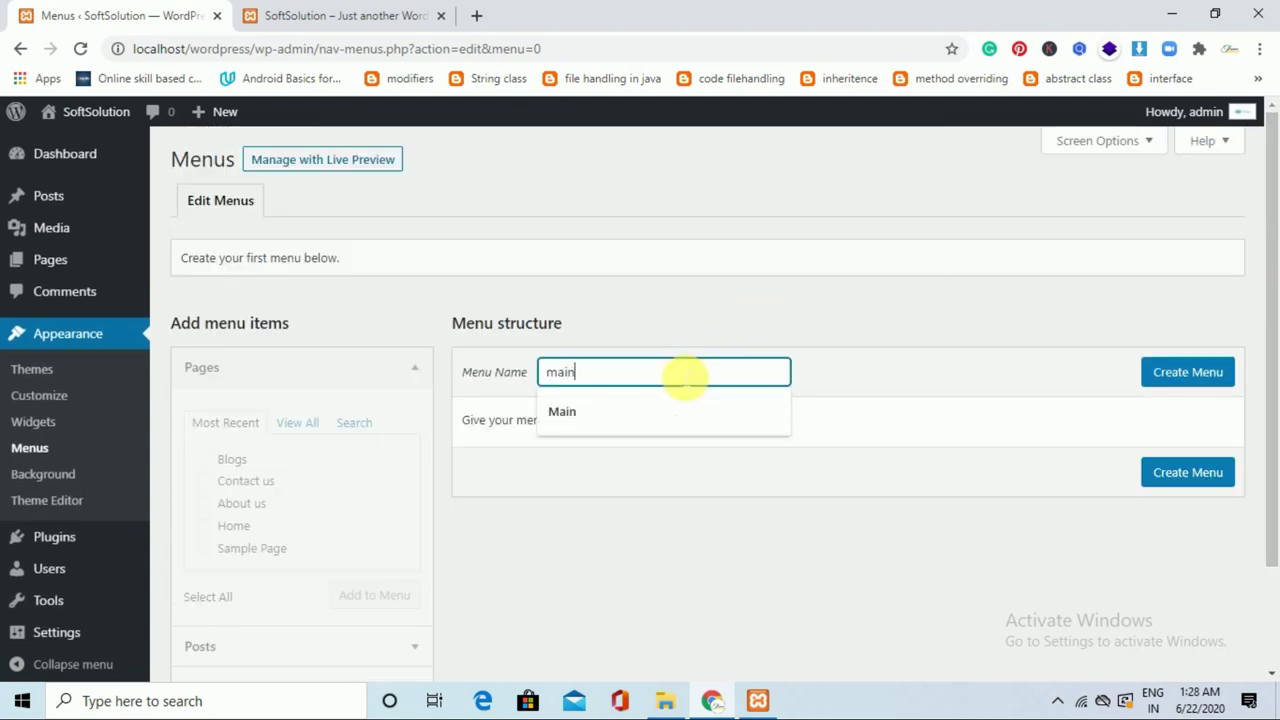
left_click(663, 411)
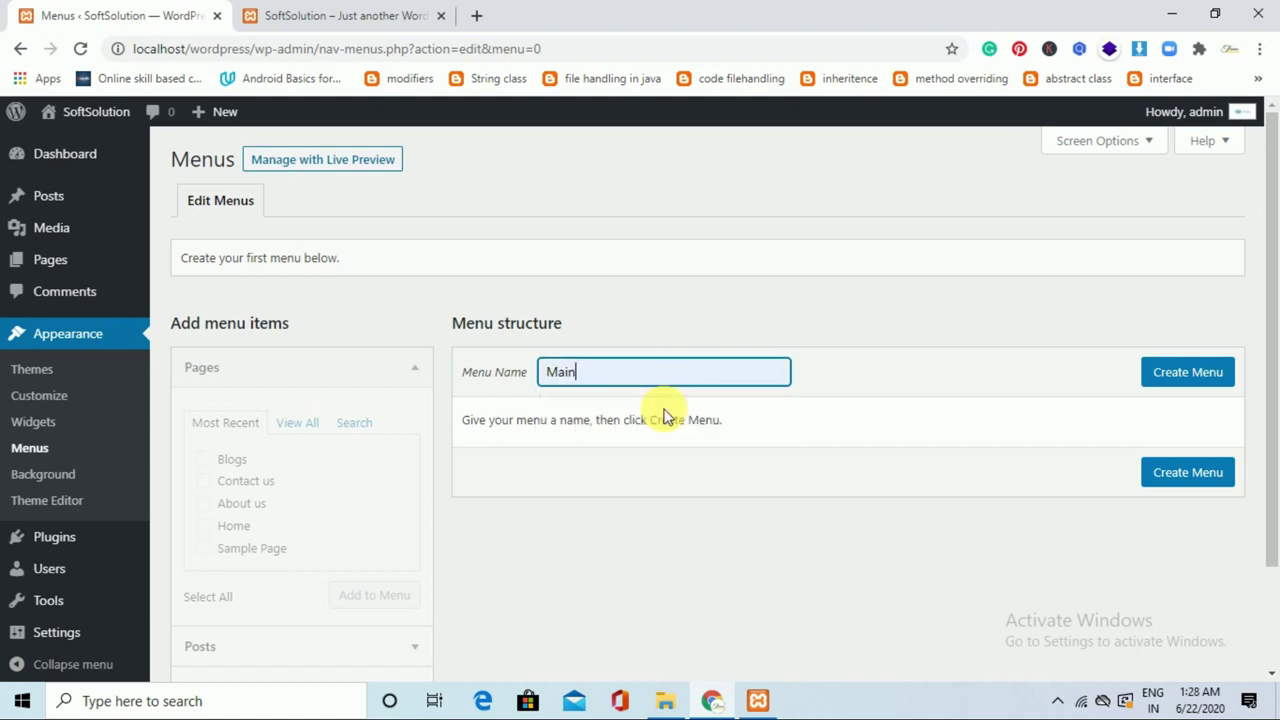
left_click(1216, 380)
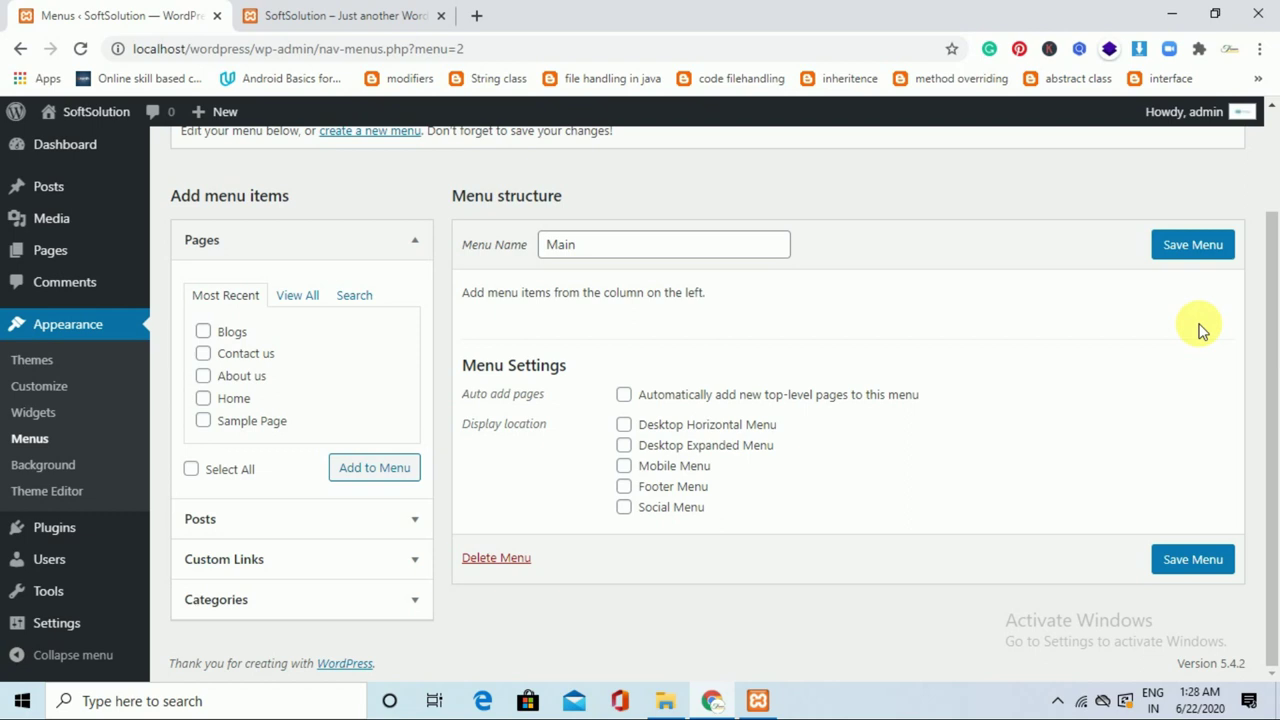
Add the Home, About us, Blogs and Contact us pages to the Main menu.
left_click(226, 401)
left_click(218, 379)
left_click(214, 334)
left_click(231, 358)
left_click(394, 478)
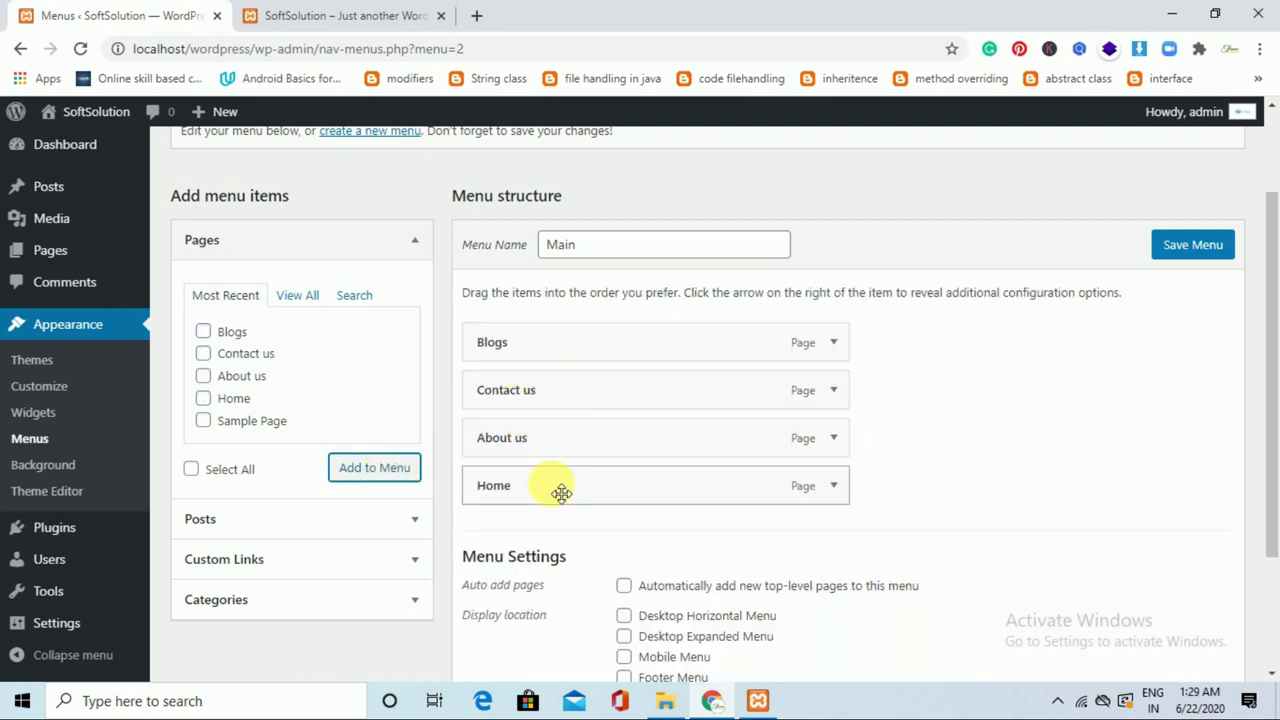
Move Home and About us to the top, assign Desktop Horizontal Menu, and save the menu.
left_click_drag(561, 492, 554, 341)
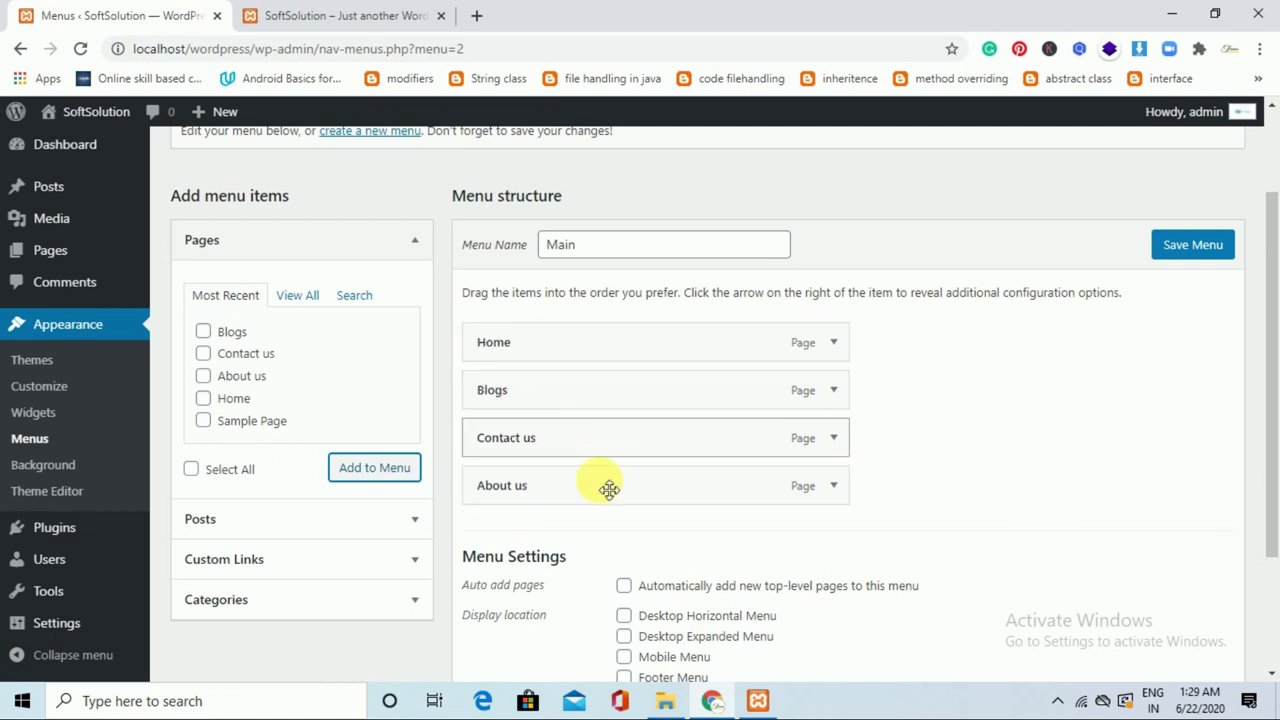
left_click_drag(586, 462, 590, 391)
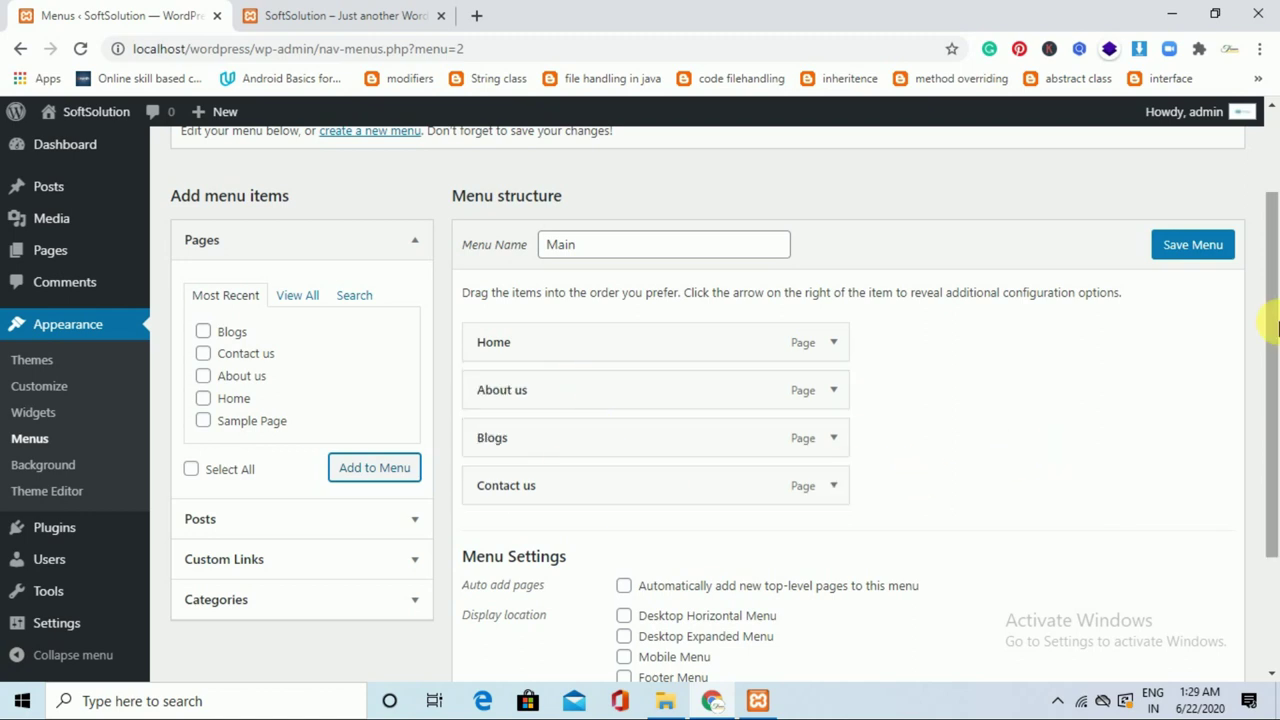
left_click_drag(1271, 330, 1271, 265)
left_click_drag(1270, 194, 1273, 404)
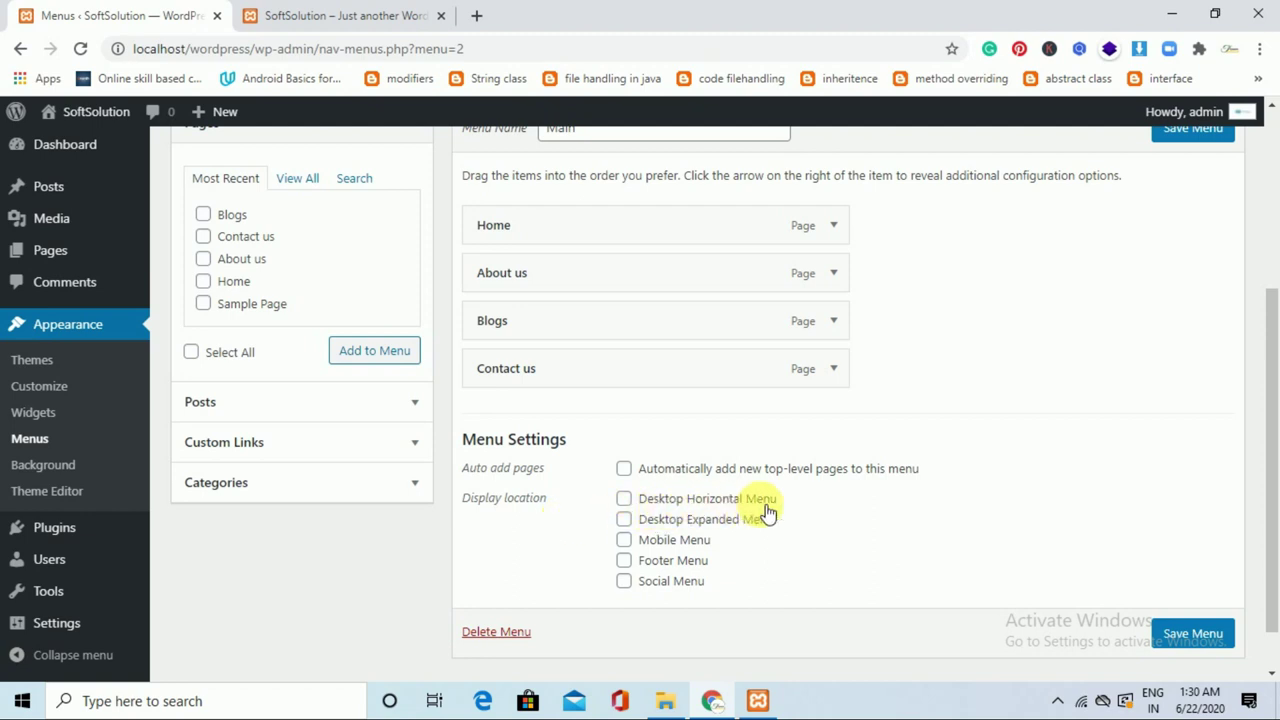
left_click(665, 508)
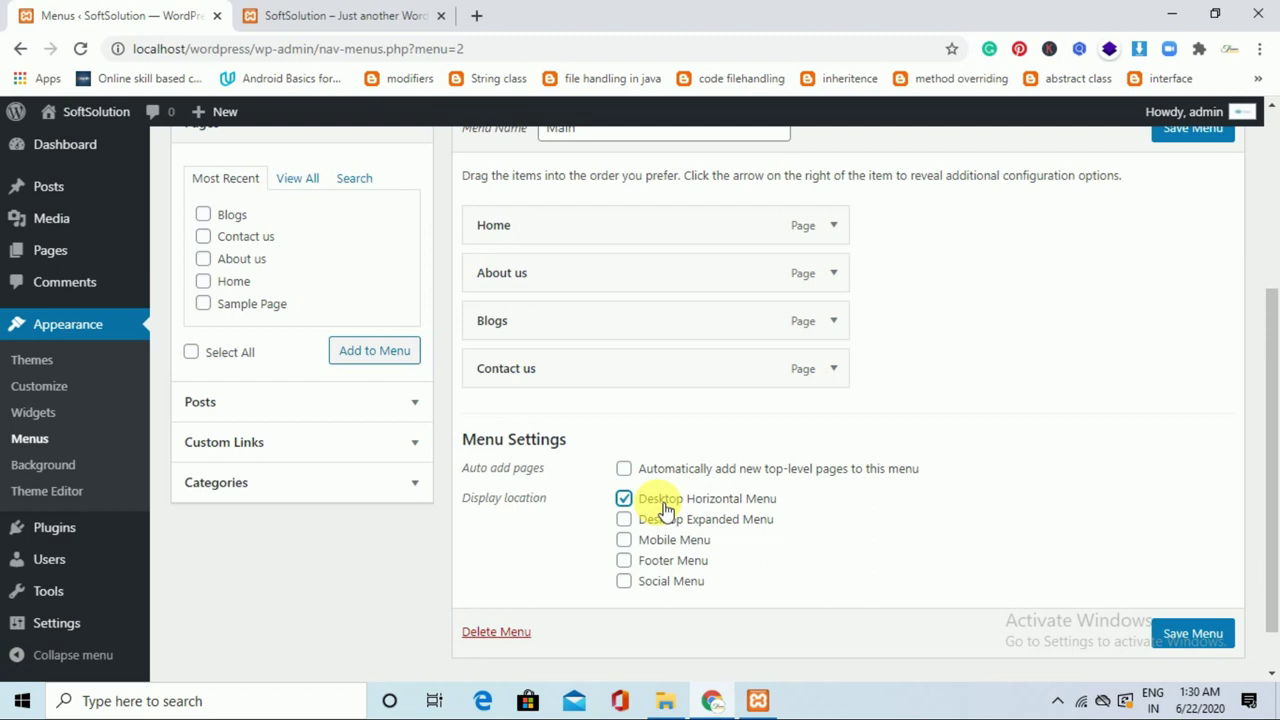
left_click(1195, 635)
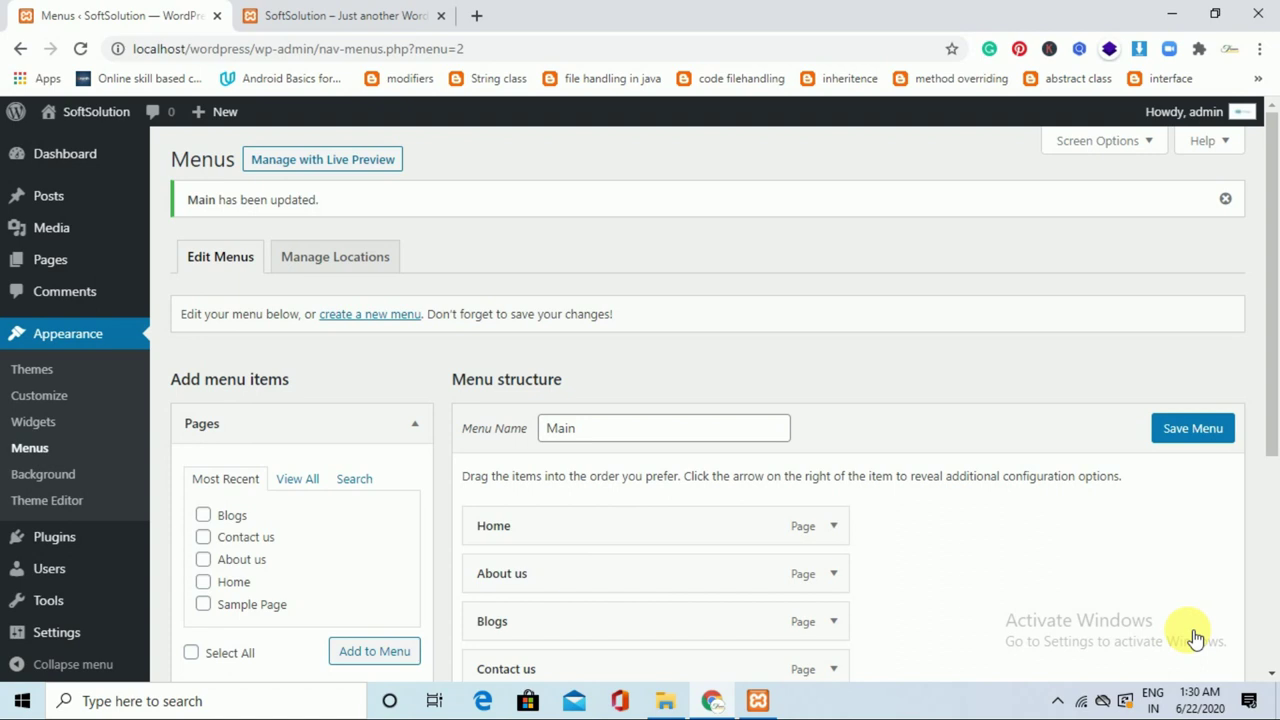
Reload the site to check the Home, About us, Blogs, Contact us header menu and open Blogs.
left_click(340, 15)
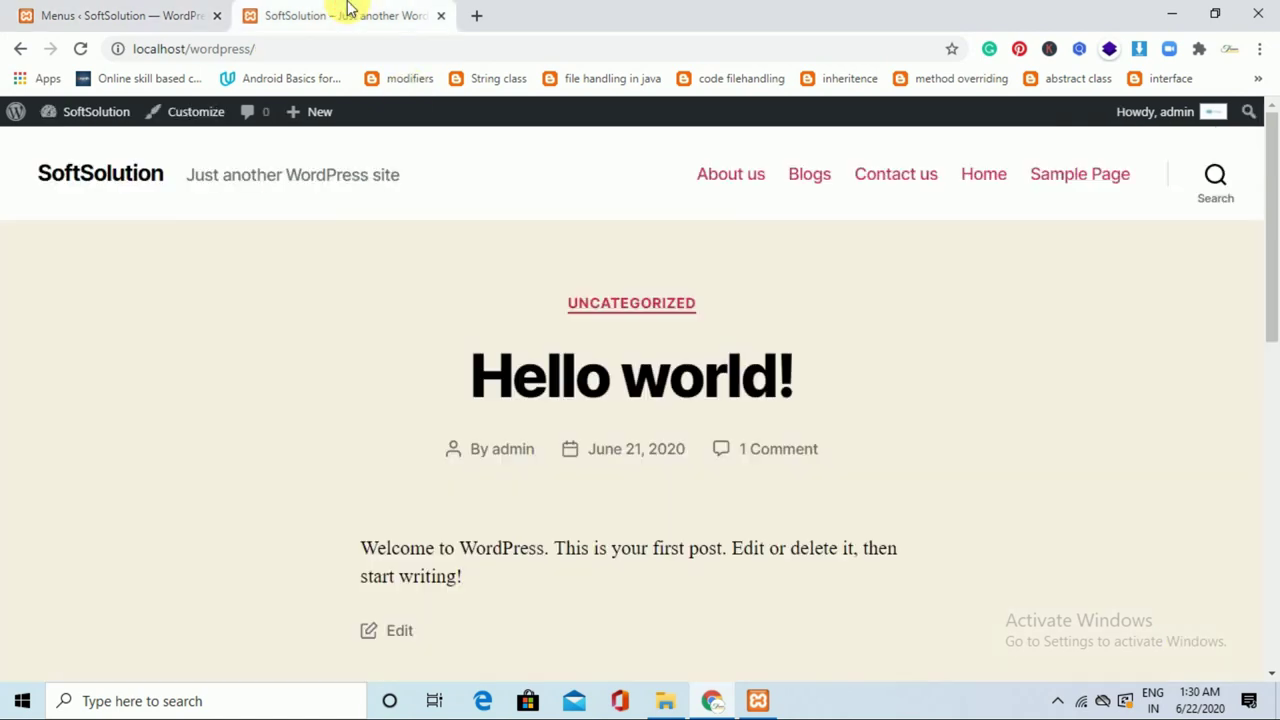
left_click(82, 50)
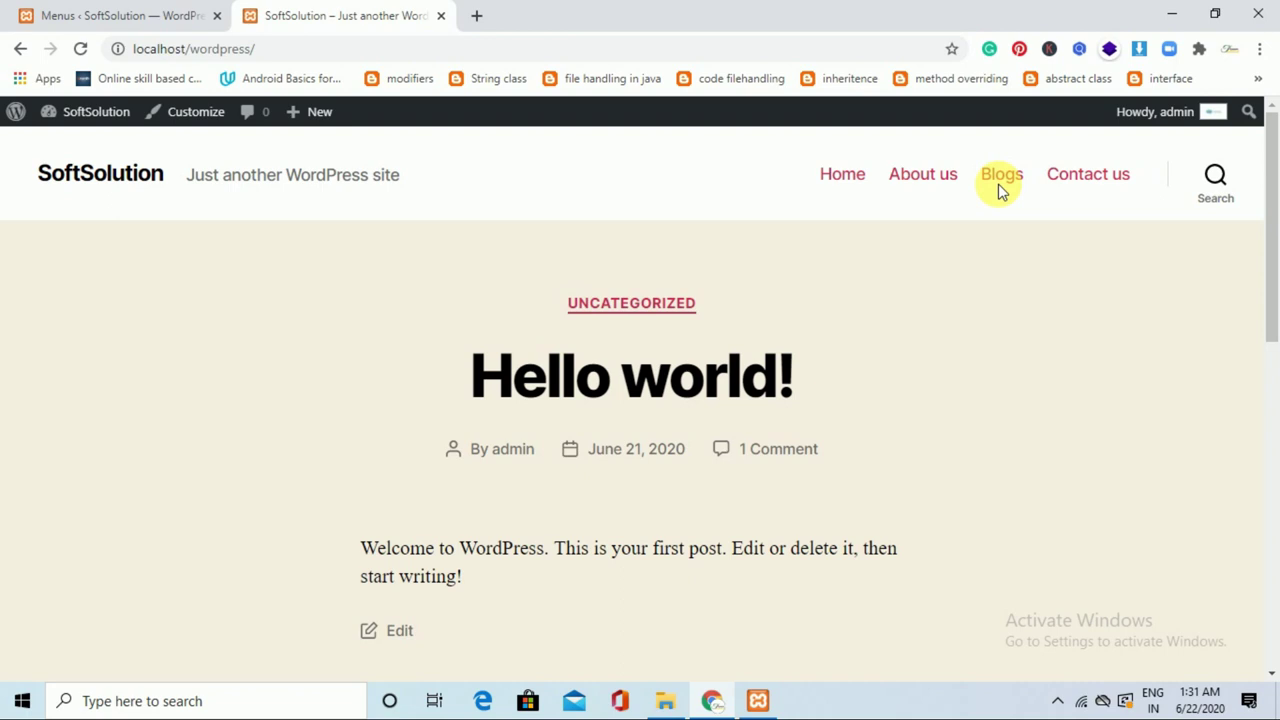
left_click(1000, 190)
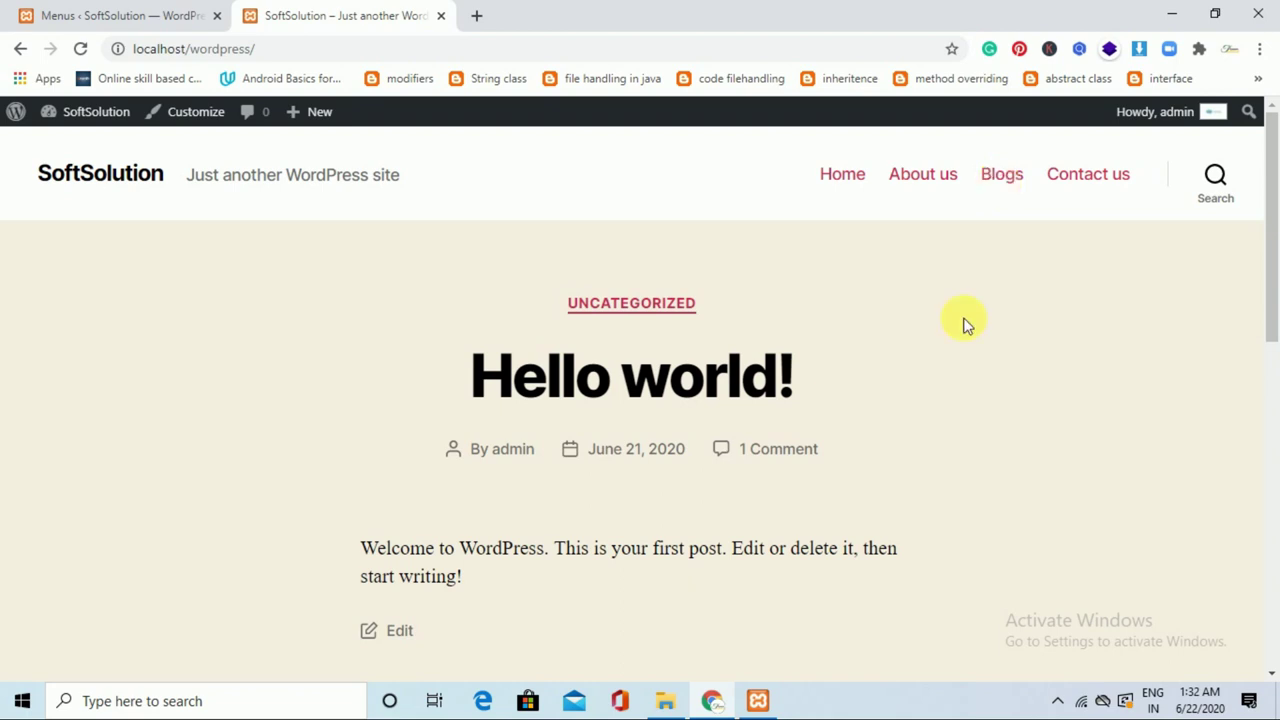
left_click(126, 15)
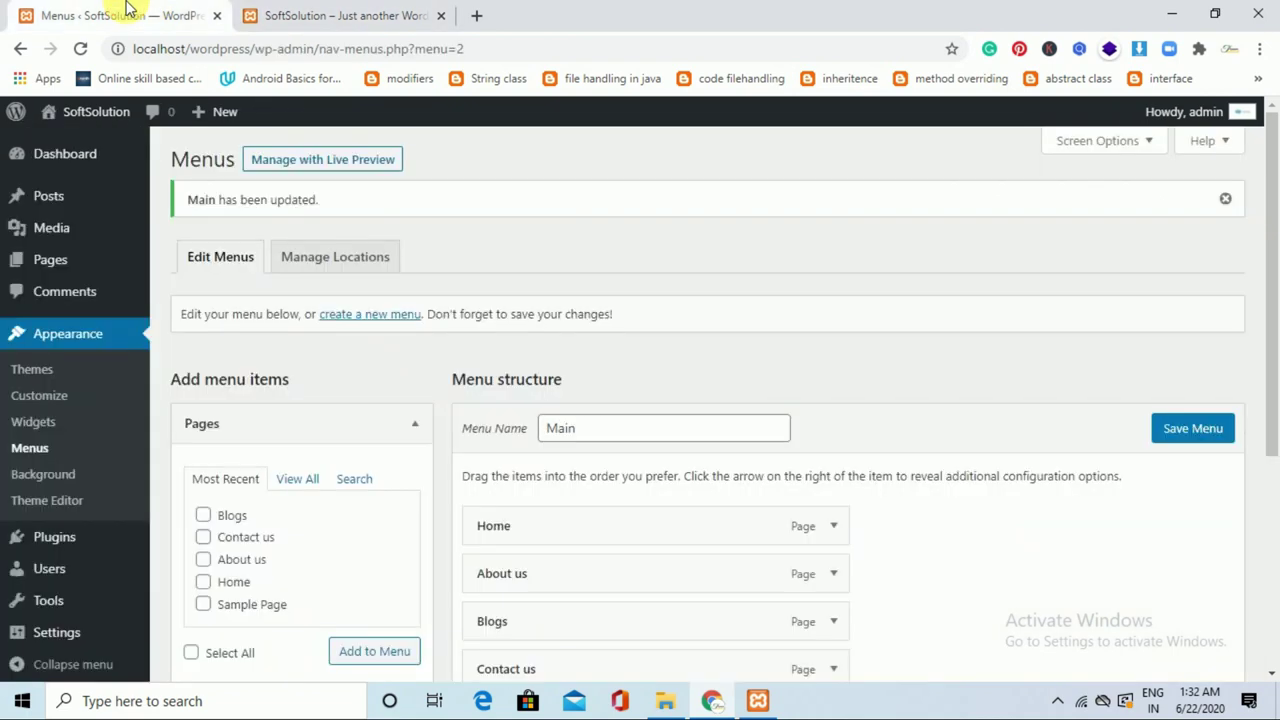
Go from Appearance > Themes to the Add Themes page.
left_click(50, 376)
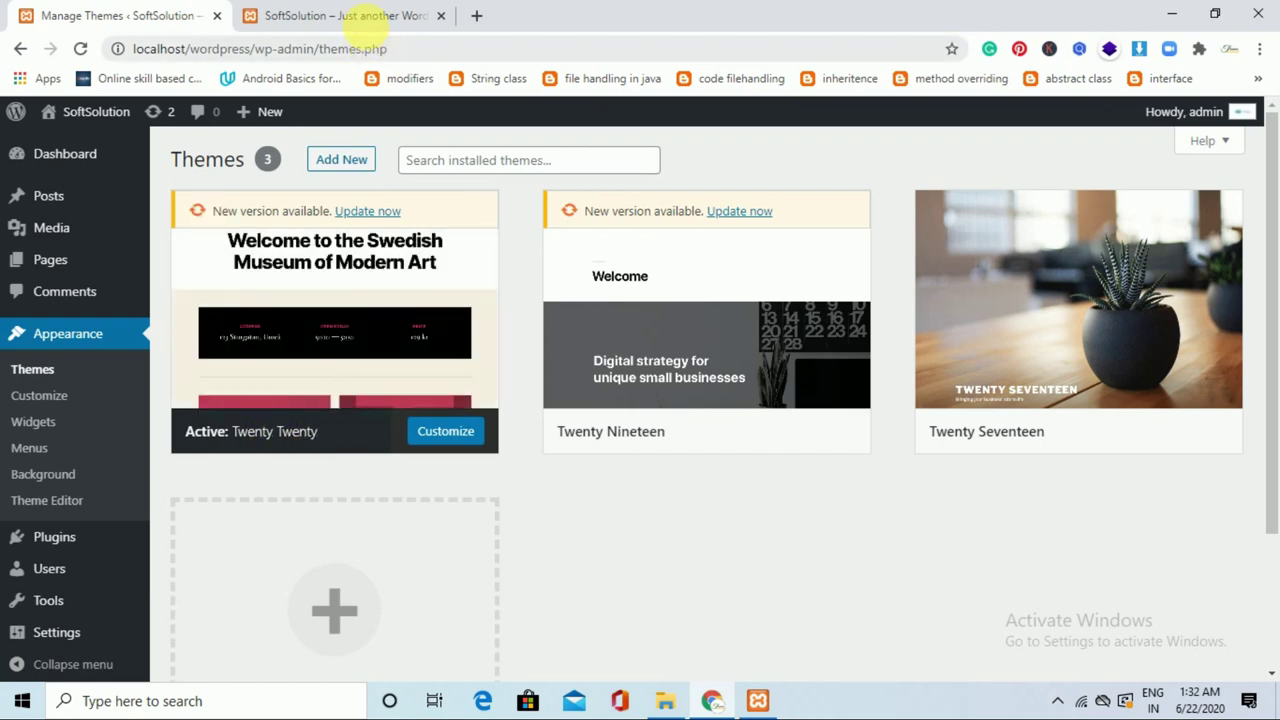
left_click(283, 16)
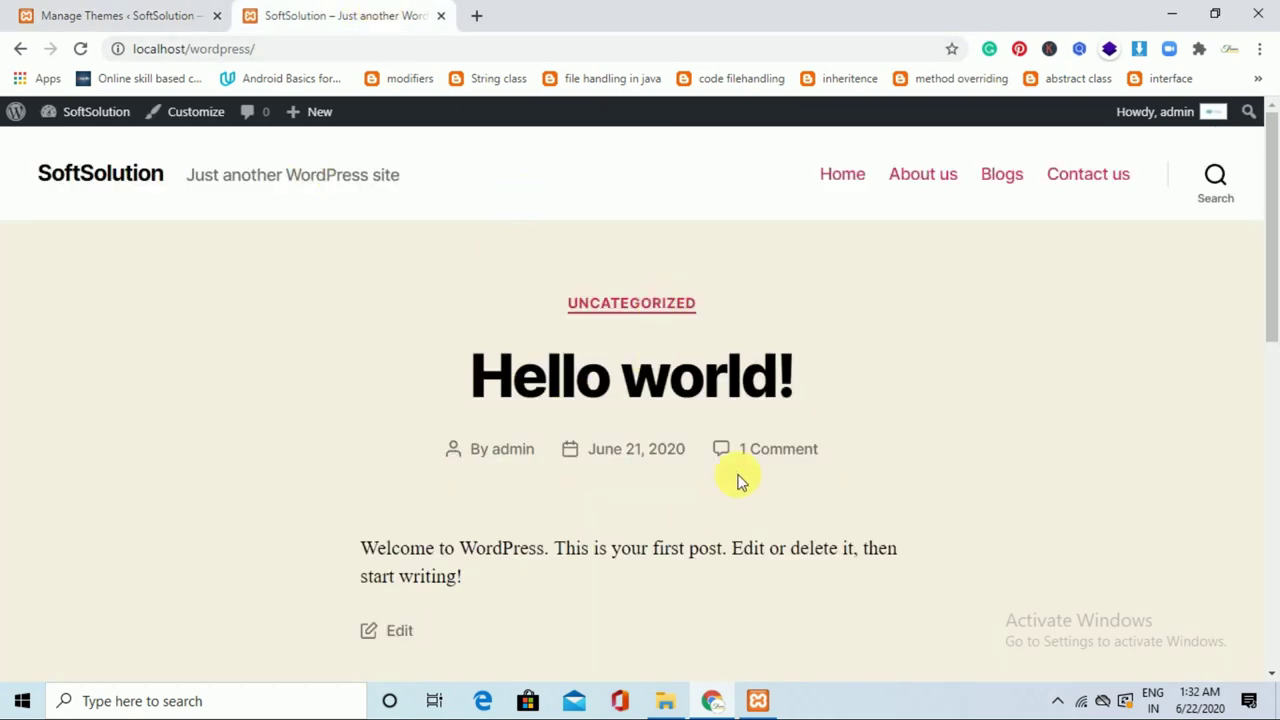
left_click(149, 12)
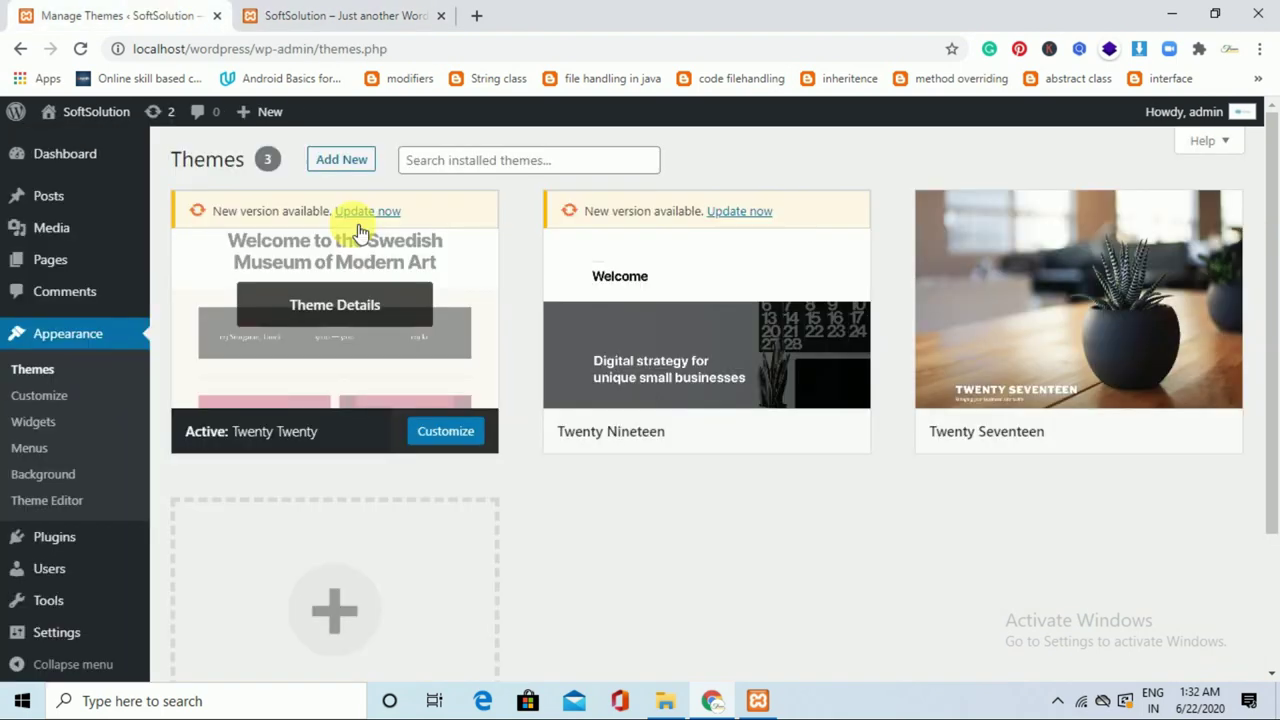
left_click(350, 163)
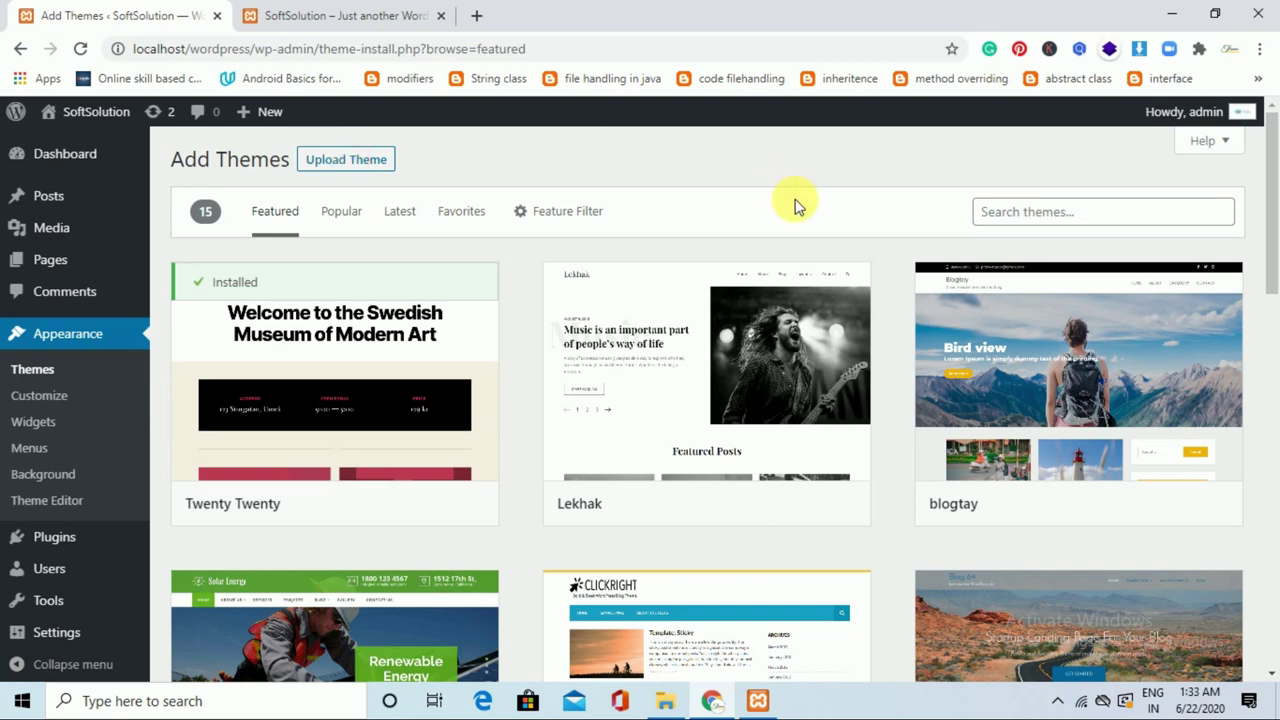
Search themes for 'business', then install and activate Business Street.
left_click(1056, 222)
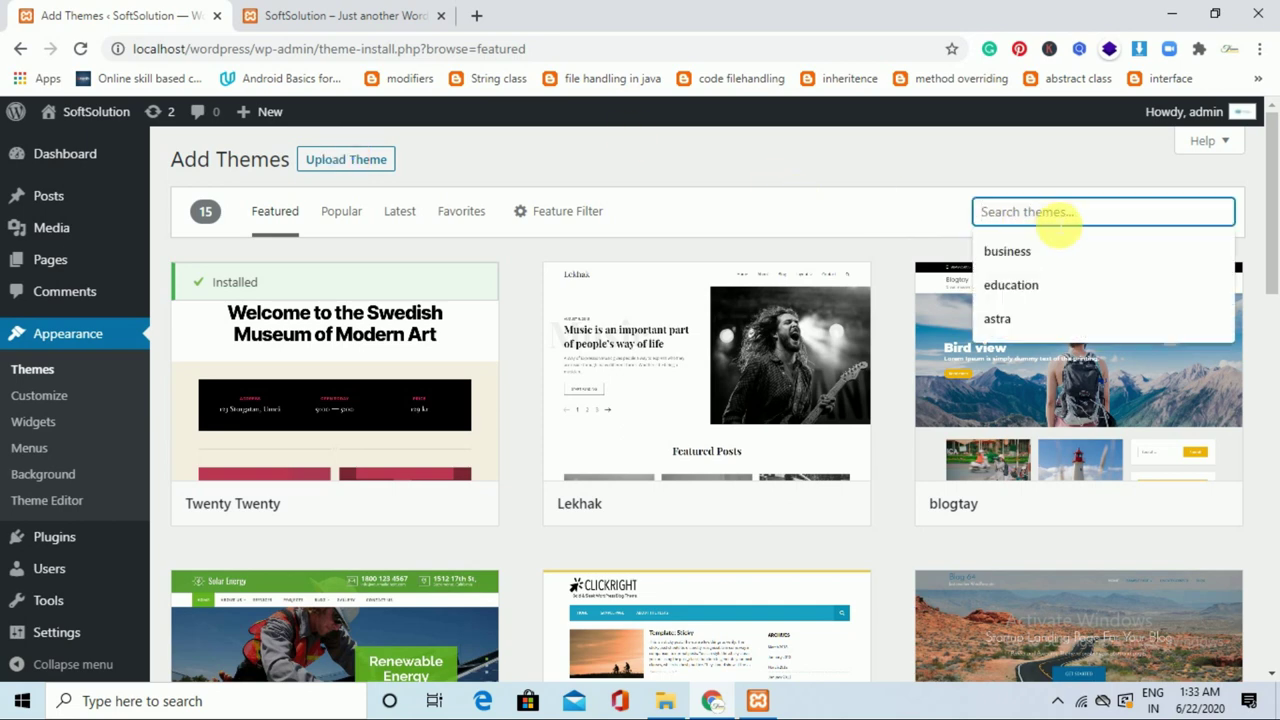
left_click(1027, 251)
left_click_drag(1278, 210, 1275, 391)
mouse_move(348, 445)
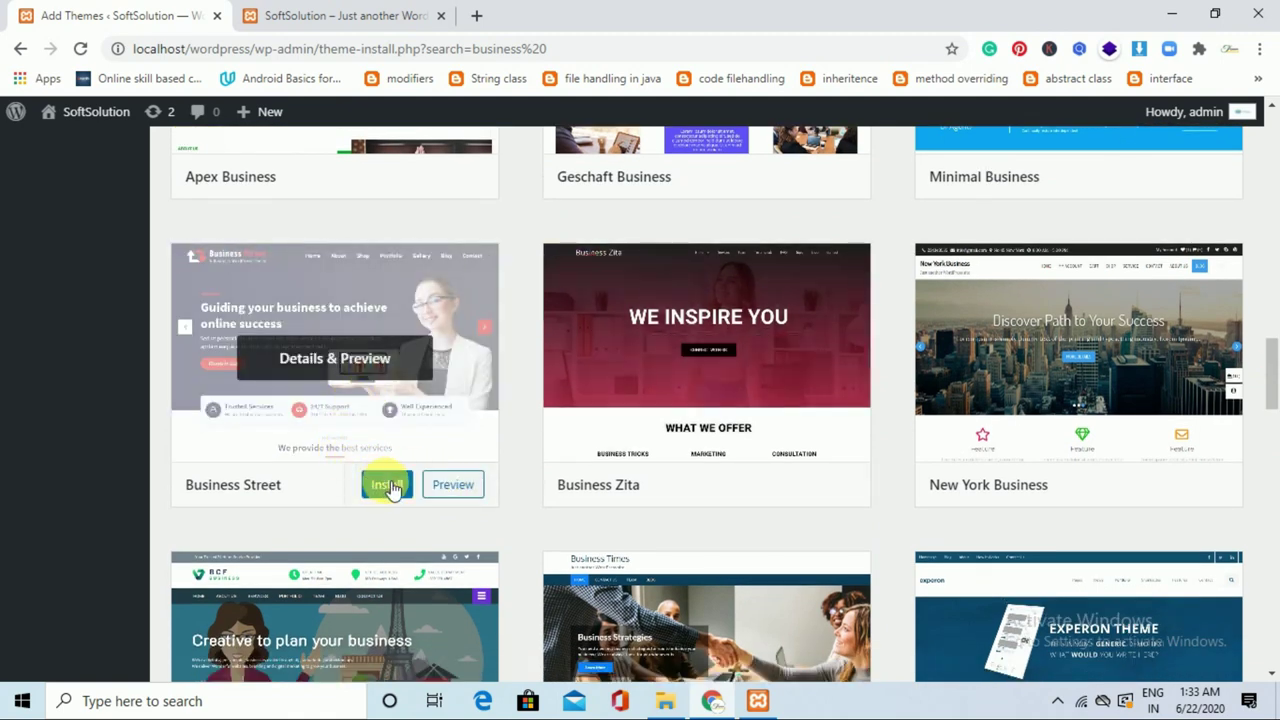
left_click(387, 485)
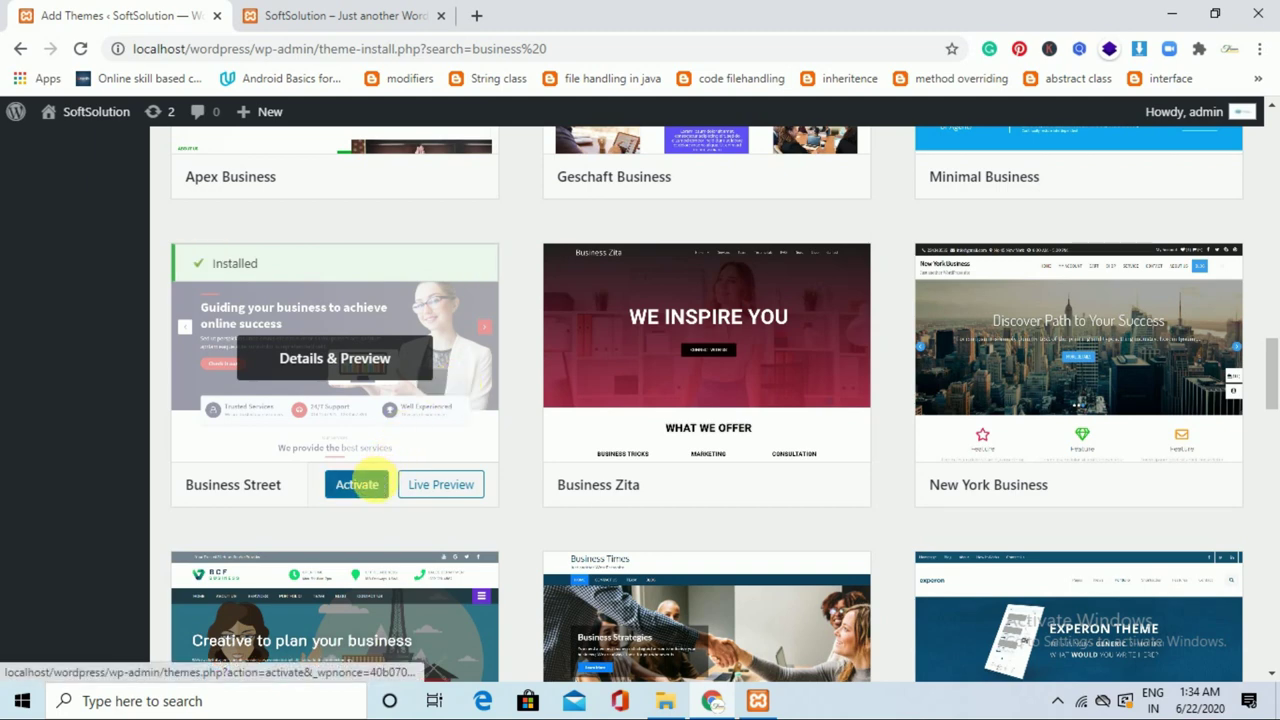
left_click(357, 484)
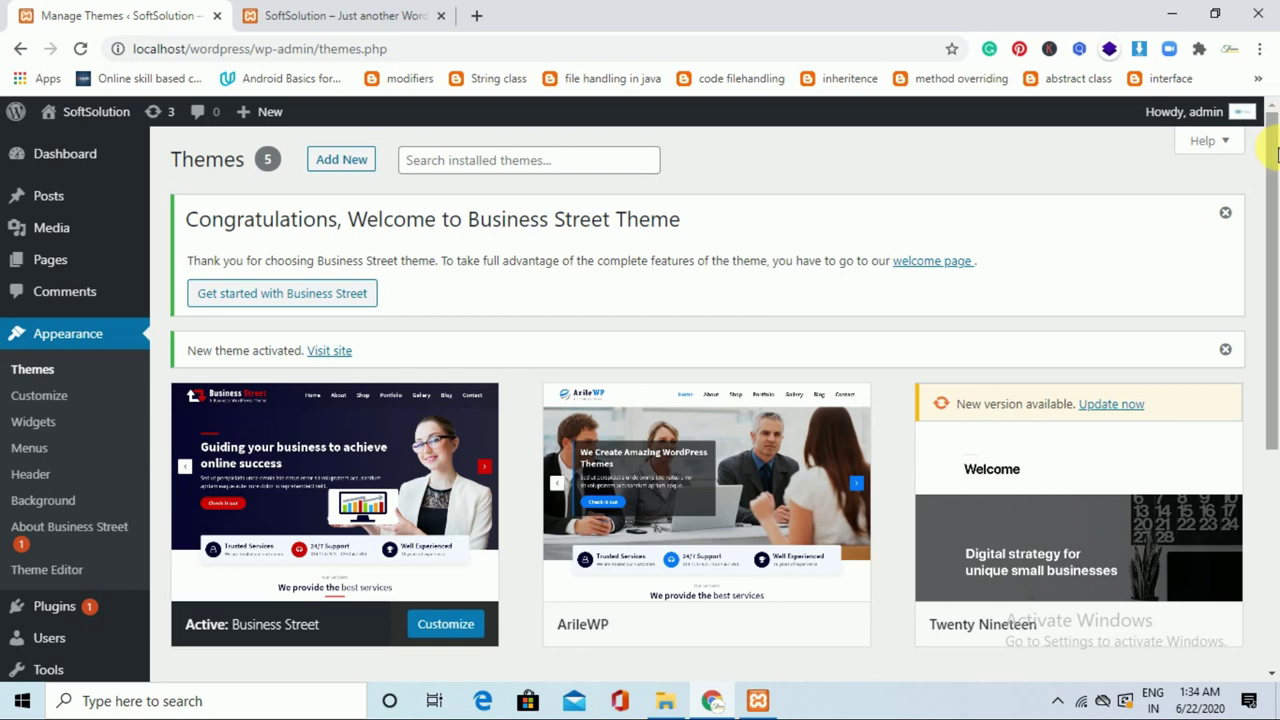
Reload the front page to view the Business Street design, then return to the Themes tab.
left_click(357, 8)
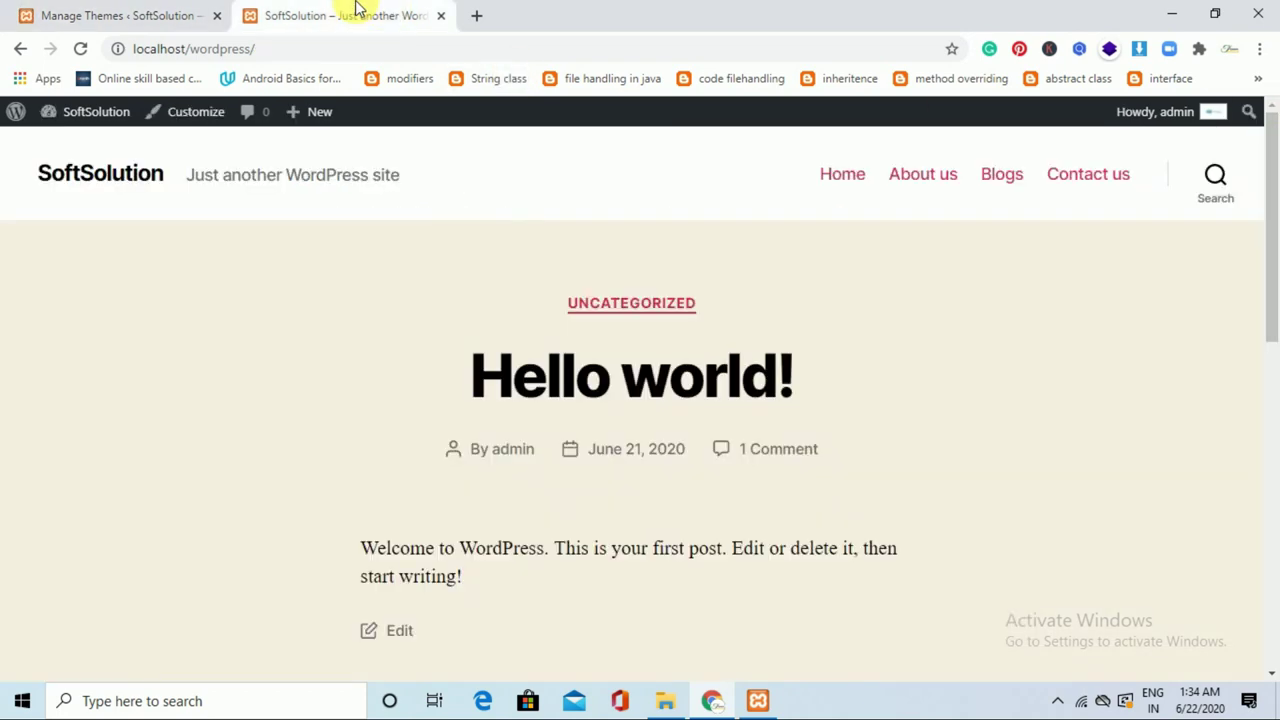
left_click(82, 49)
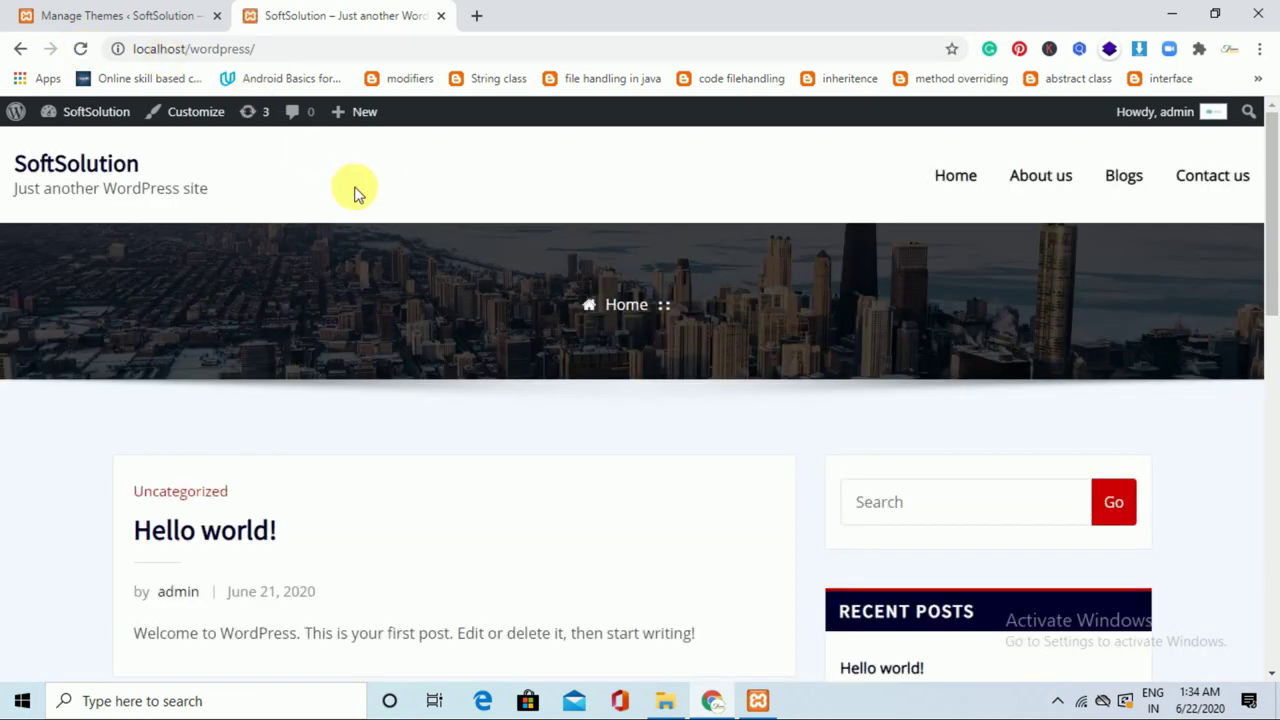
mouse_move(1269, 171)
left_mouse_down()
mouse_move(1275, 375)
mouse_move(1275, 165)
left_mouse_up()
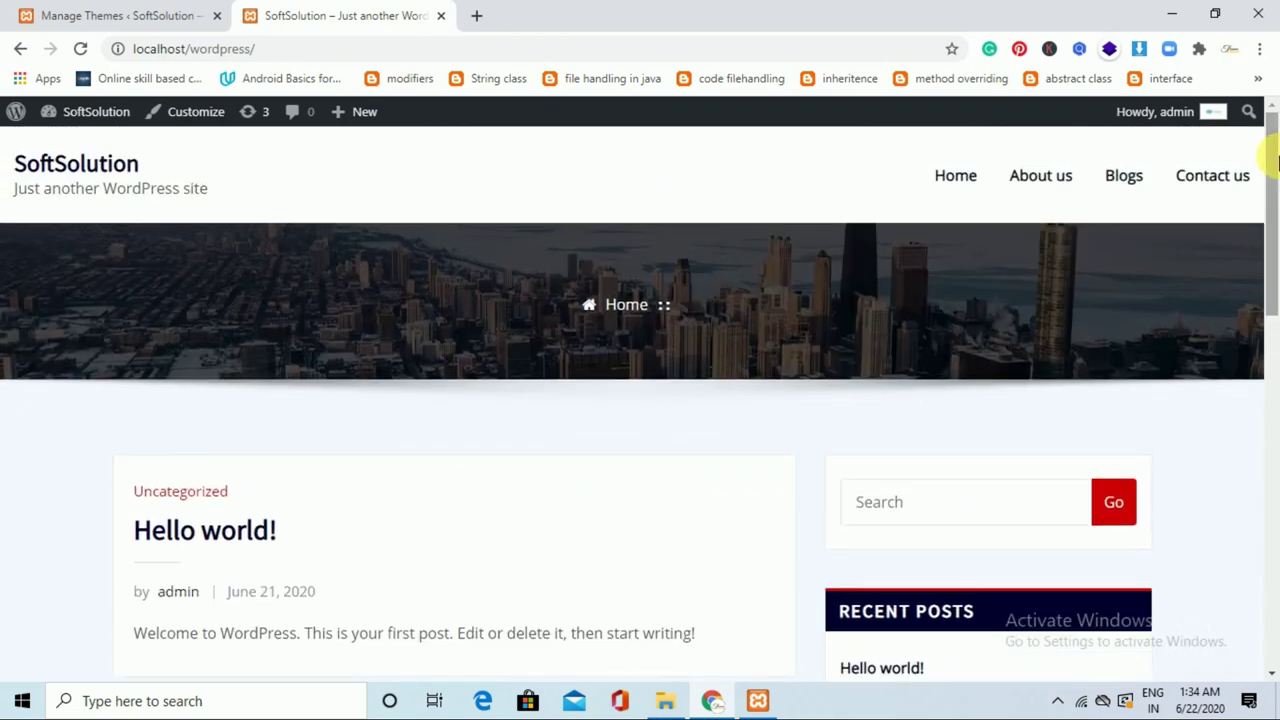
left_click(45, 15)
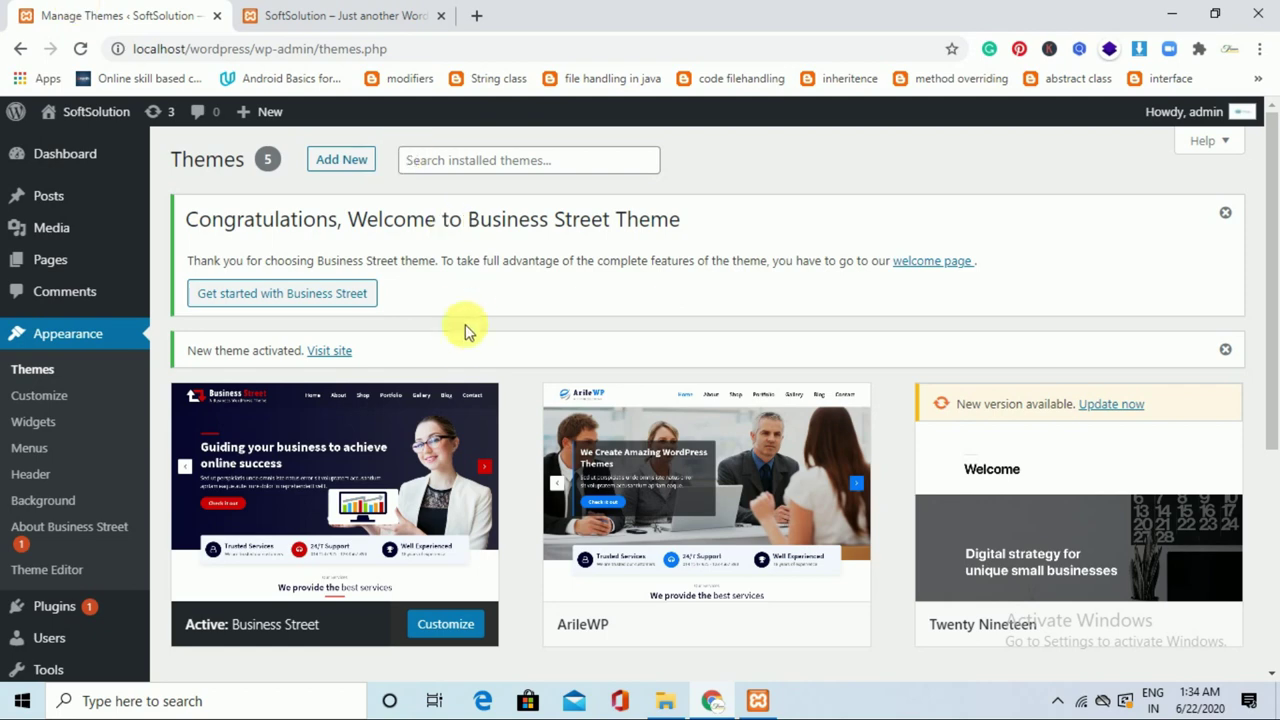
left_click_drag(1272, 245, 1275, 334)
Open the Customizer for Business Street and install and activate the recommended Arile Extra plugin.
left_click(447, 457)
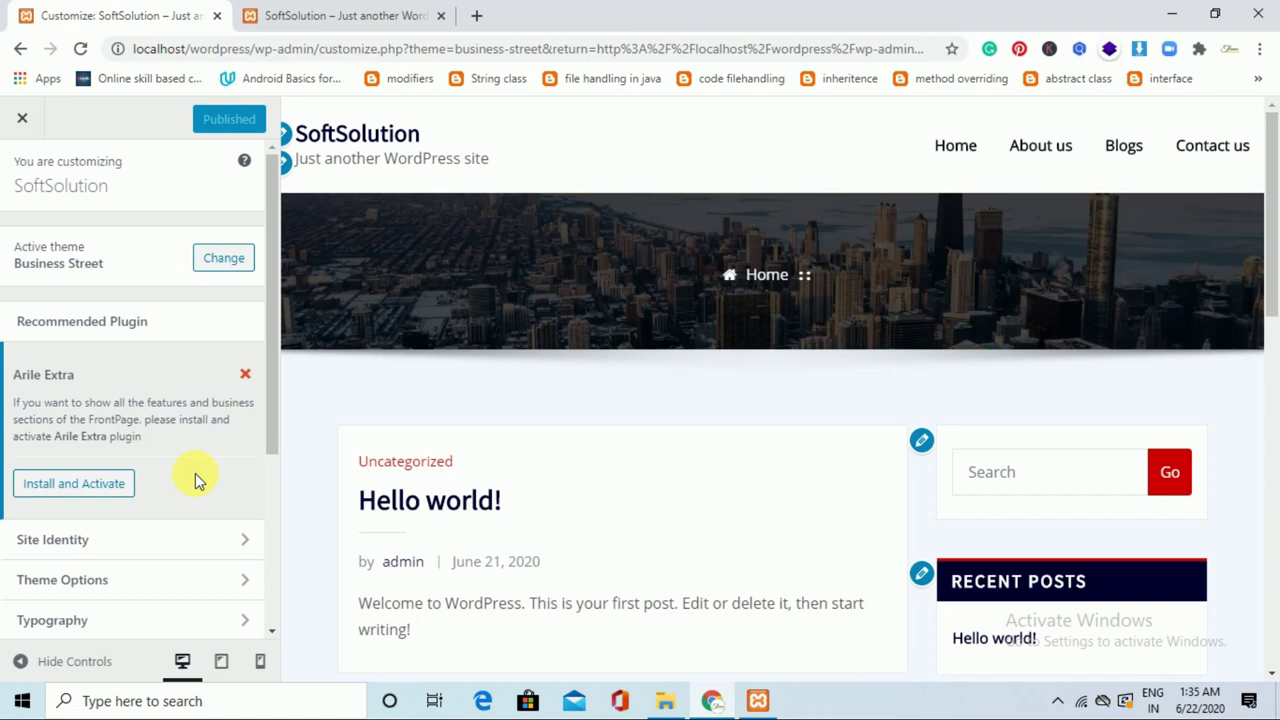
left_click(100, 484)
scroll(275, 485, "down", 1)
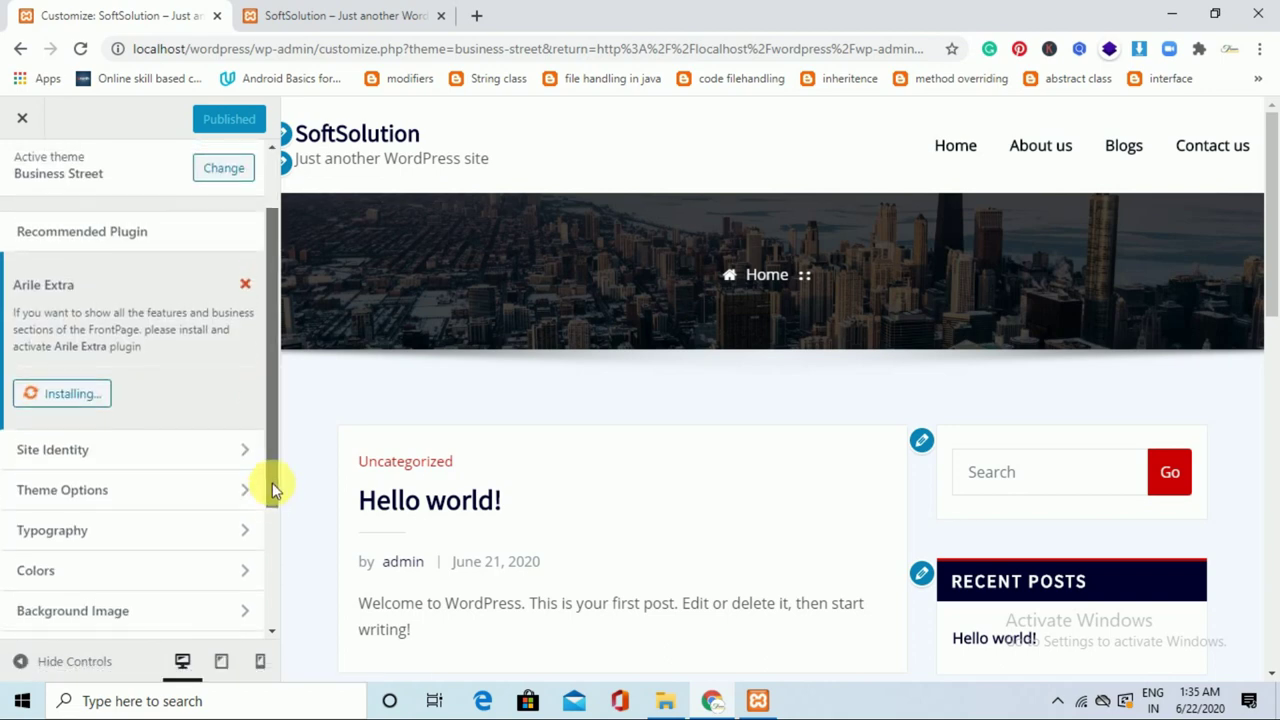
left_click_drag(275, 490, 275, 467)
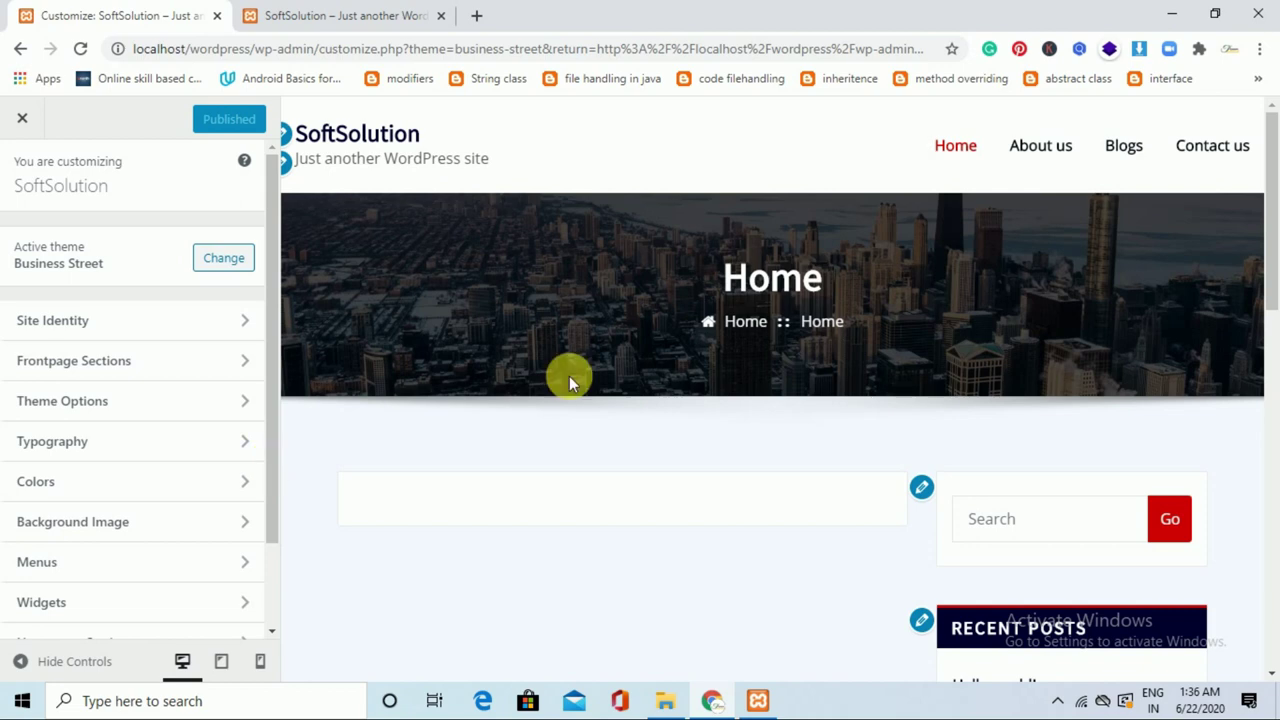
In Homepage Settings, set the homepage to display a static page.
left_click_drag(1272, 215, 1275, 165)
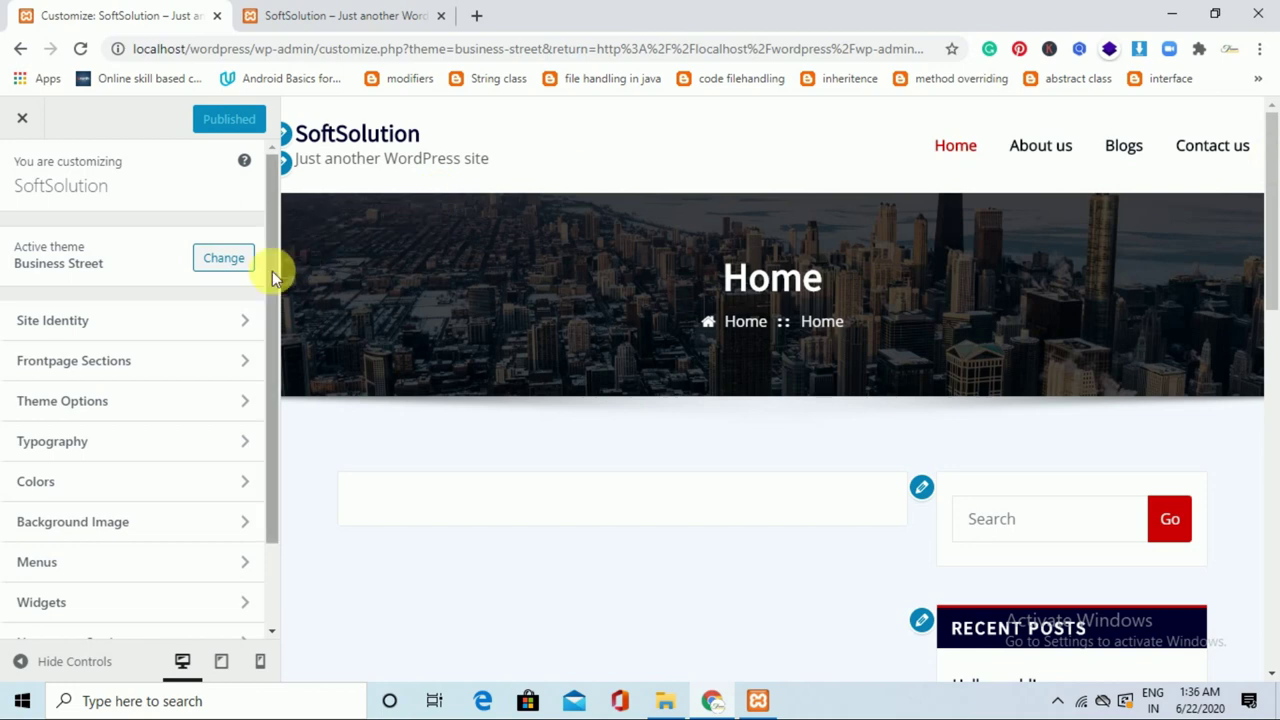
left_click_drag(272, 378, 274, 509)
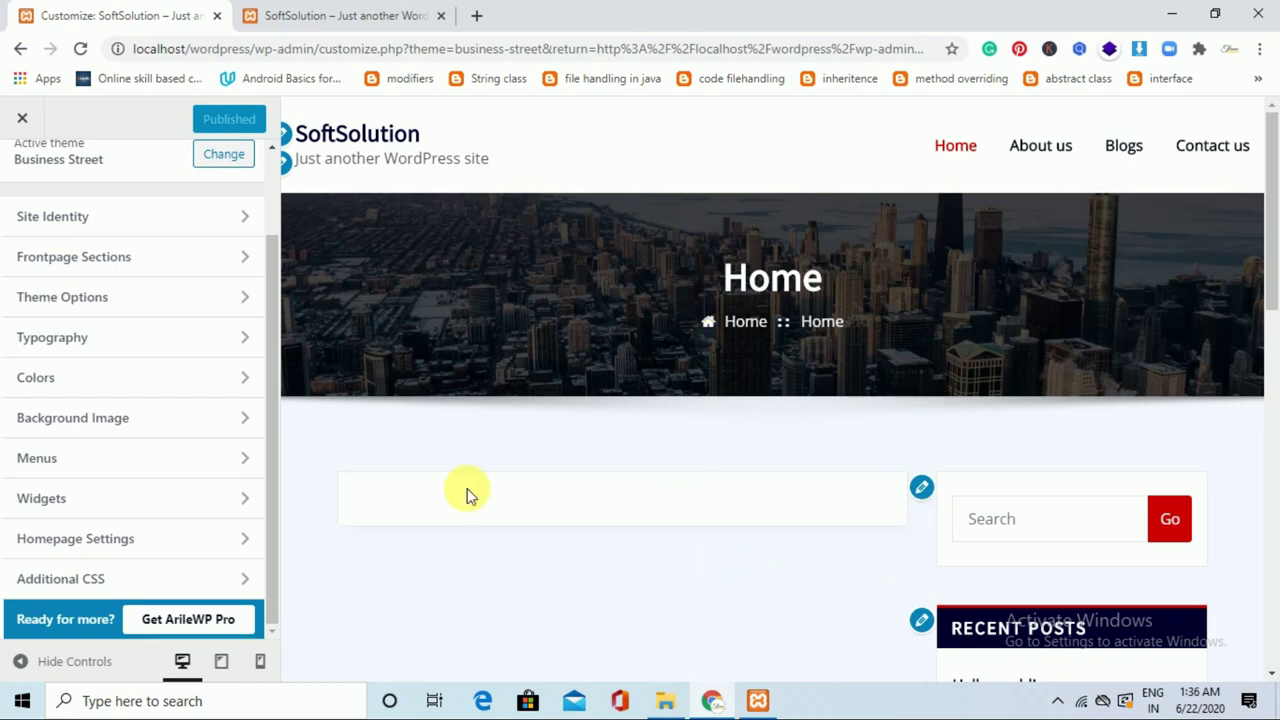
left_click(198, 545)
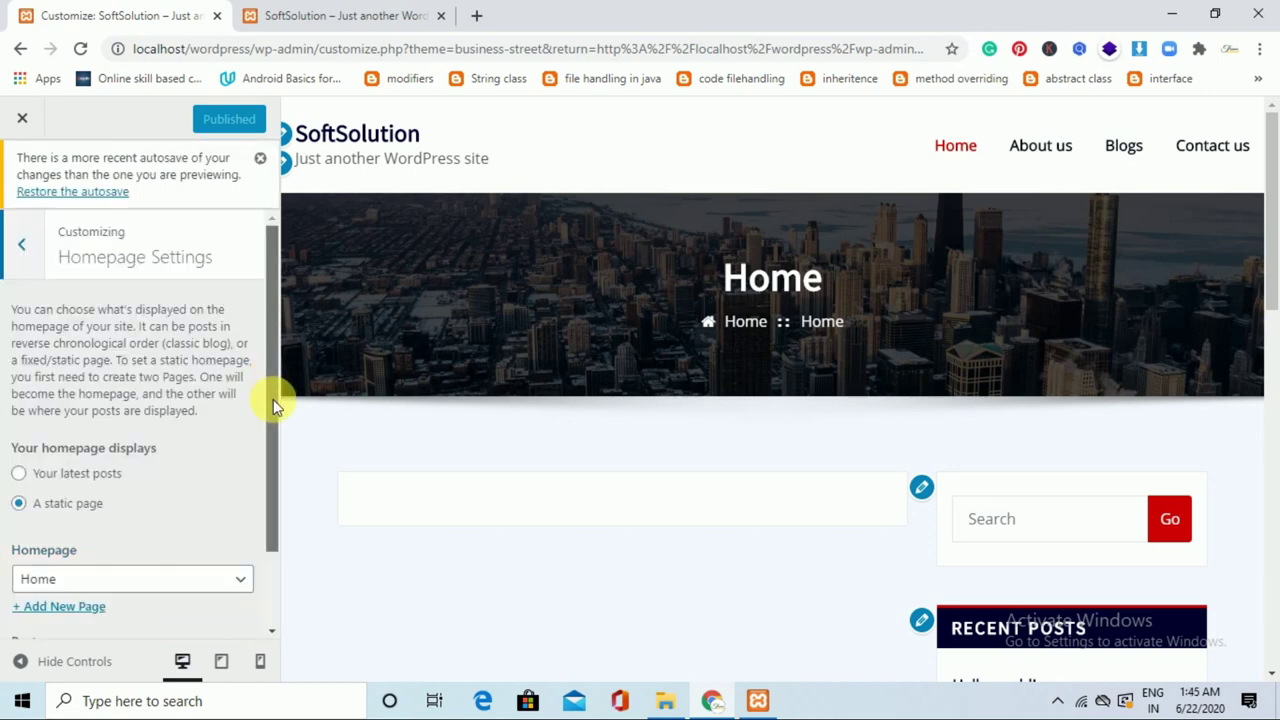
left_click_drag(273, 399, 270, 485)
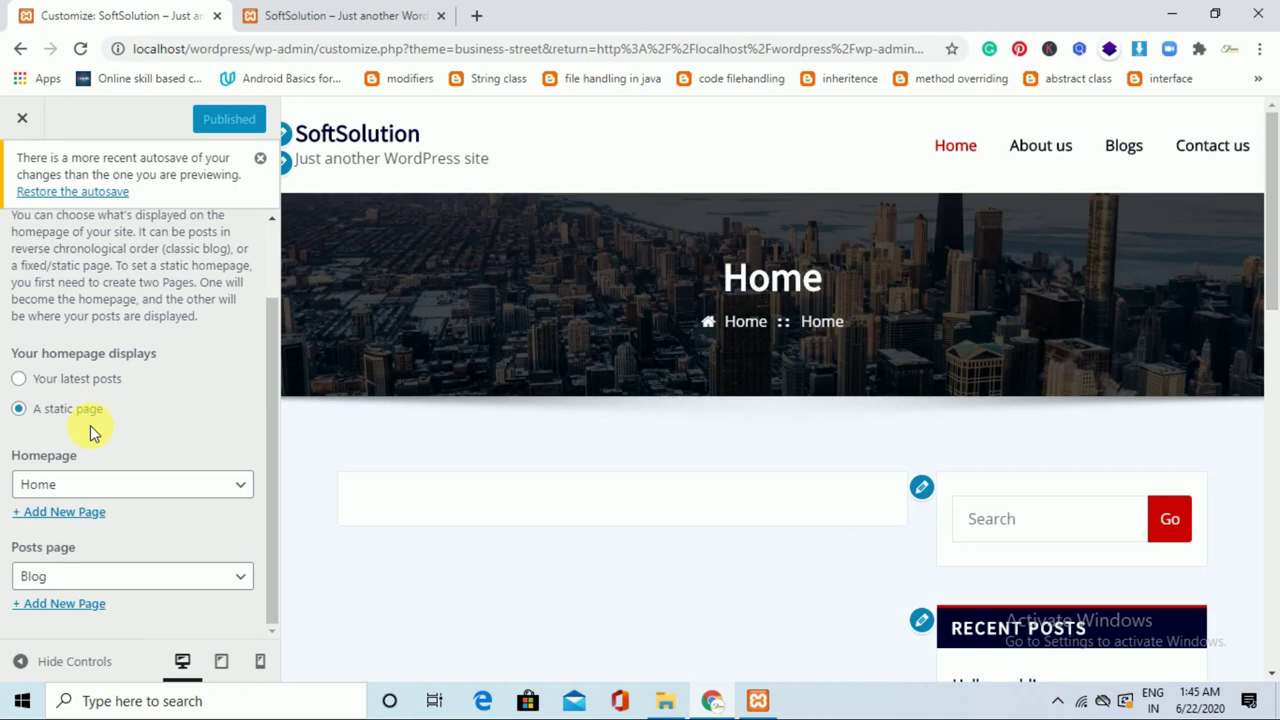
left_click(102, 384)
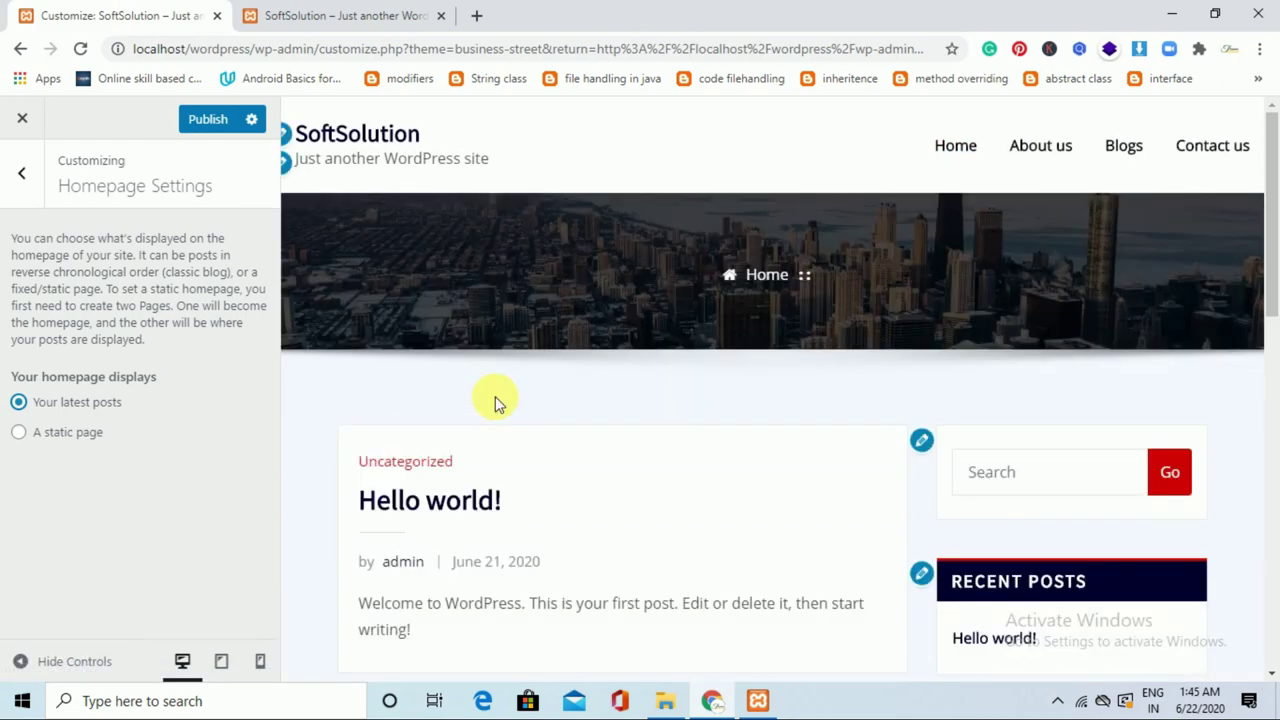
mouse_move(1270, 229)
left_mouse_down()
mouse_move(1272, 385)
mouse_move(1275, 245)
left_mouse_up()
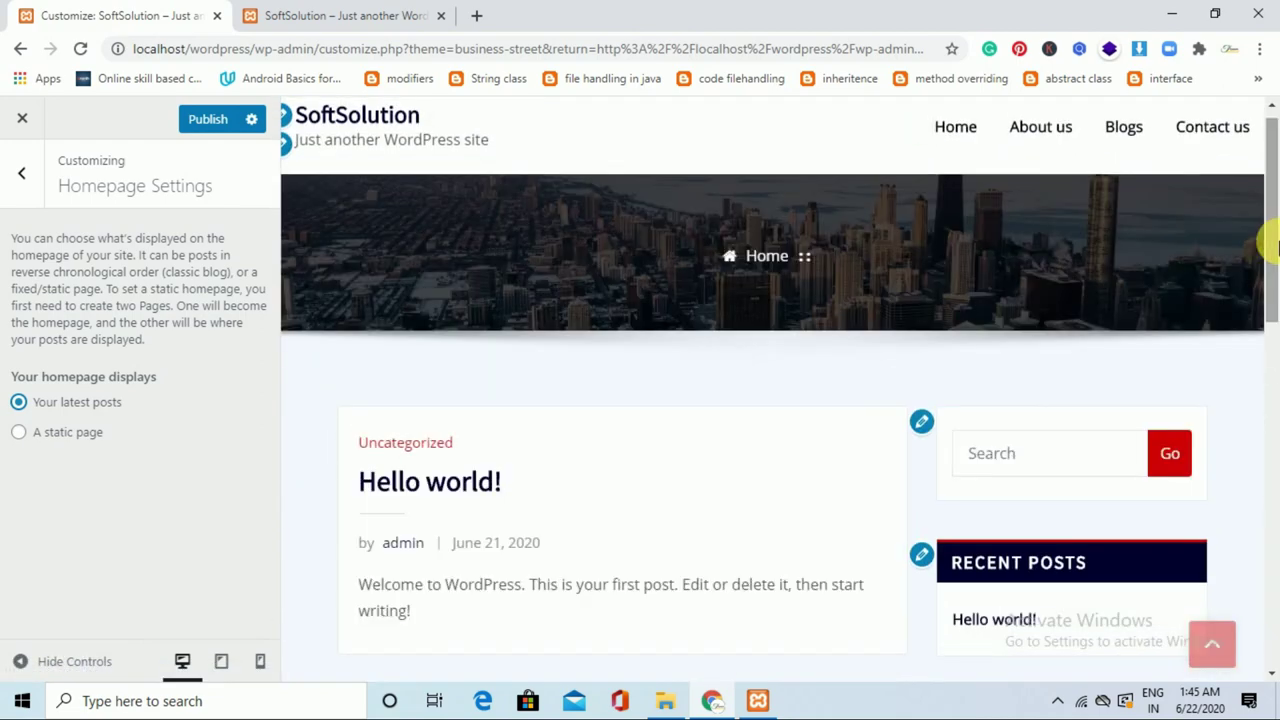
left_click(81, 436)
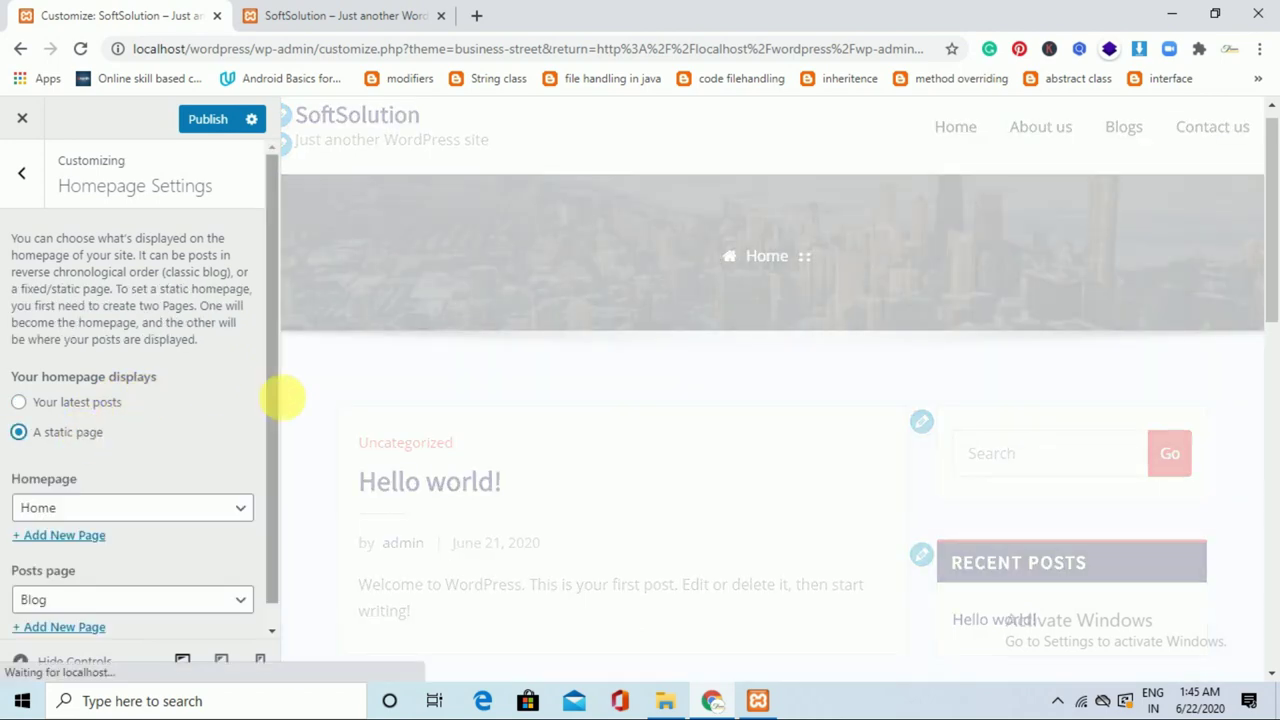
scroll(194, 500, "down", 1)
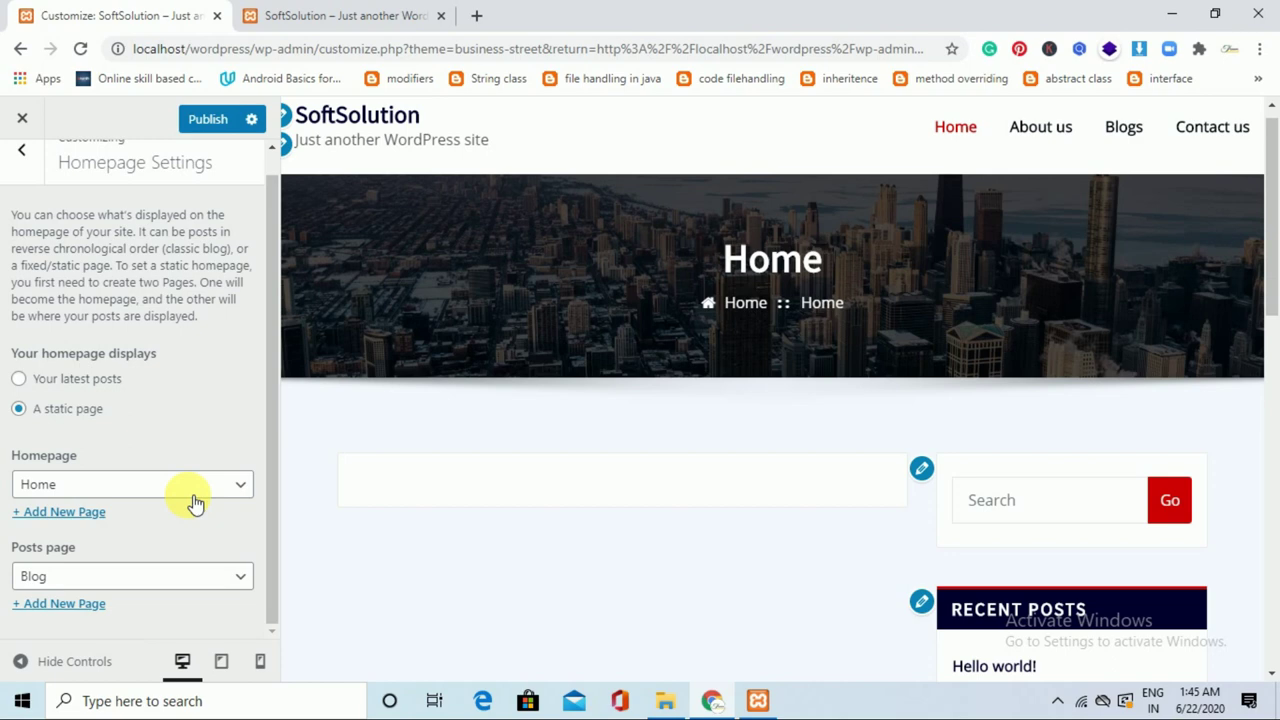
Choose Home as the static homepage and open the Posts page dropdown to select Blogs.
left_click(195, 502)
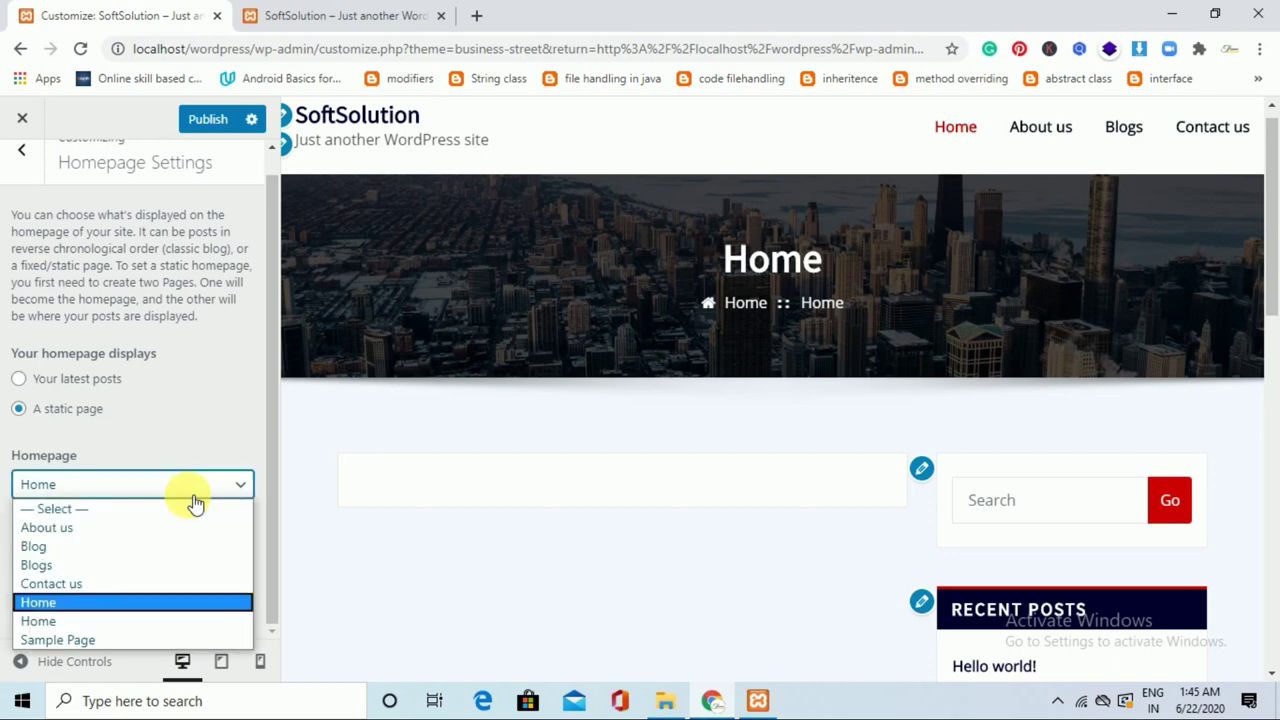
left_click(163, 603)
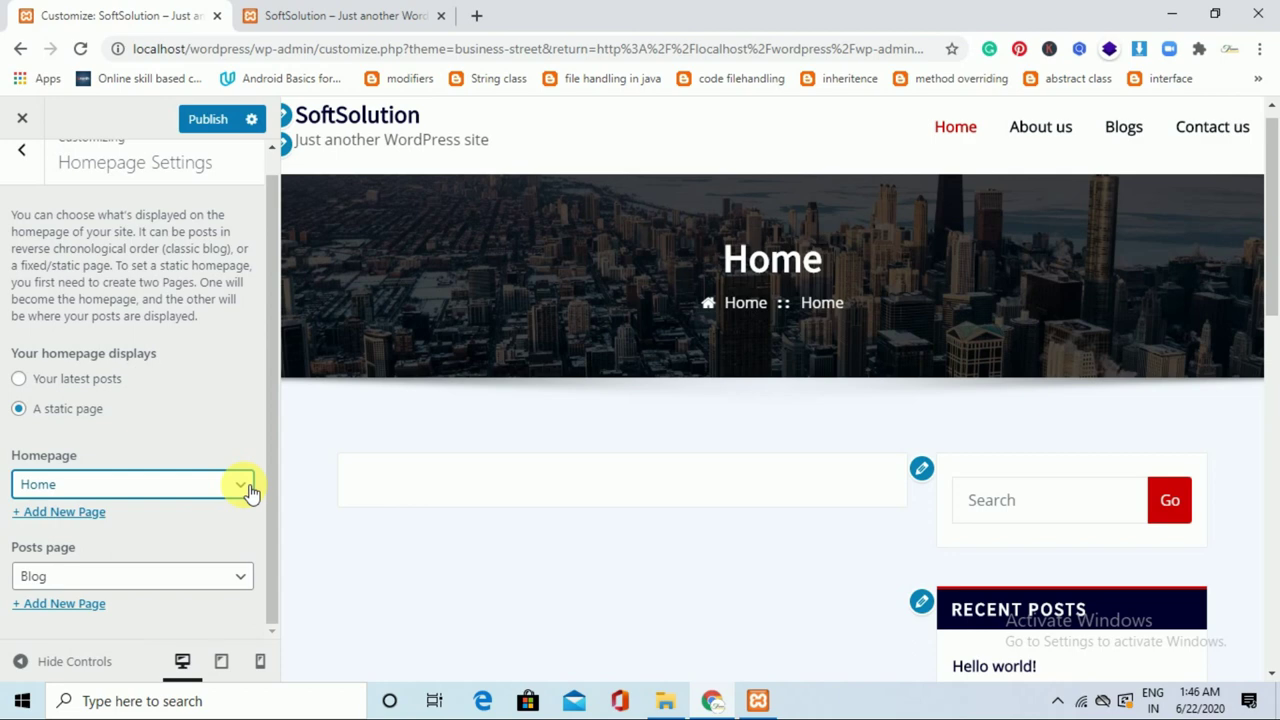
left_click(250, 488)
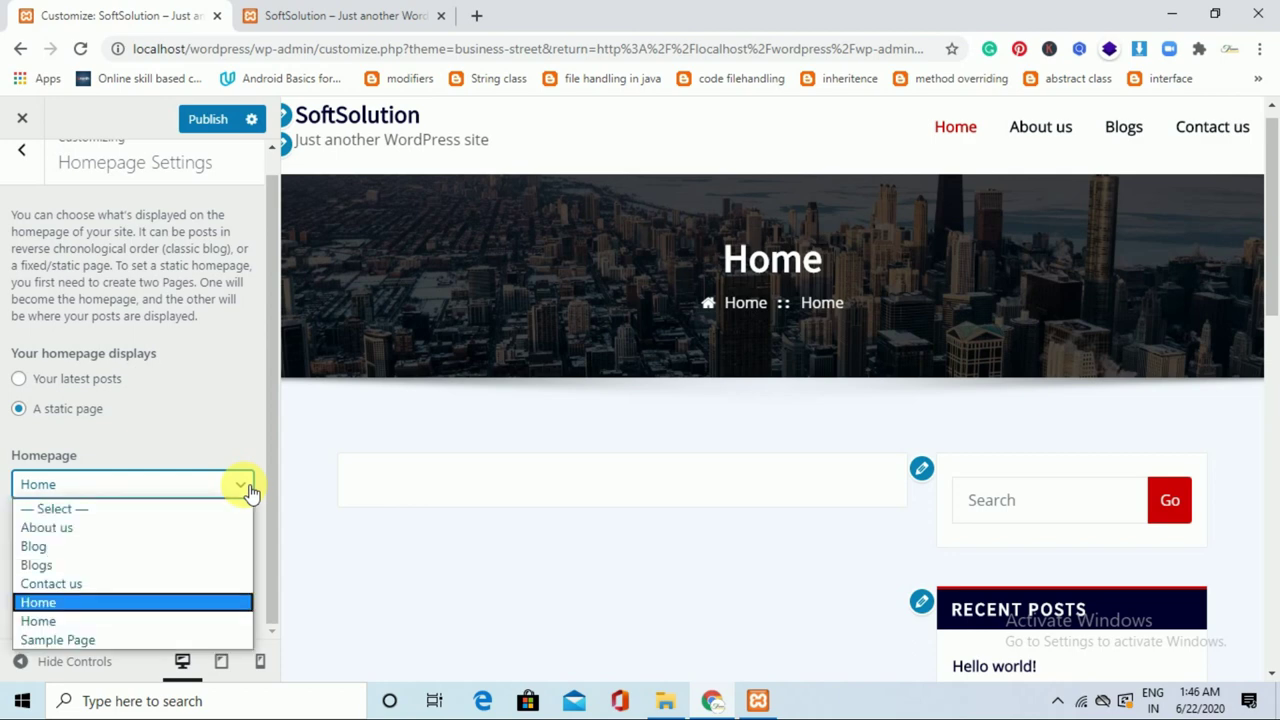
left_click(171, 621)
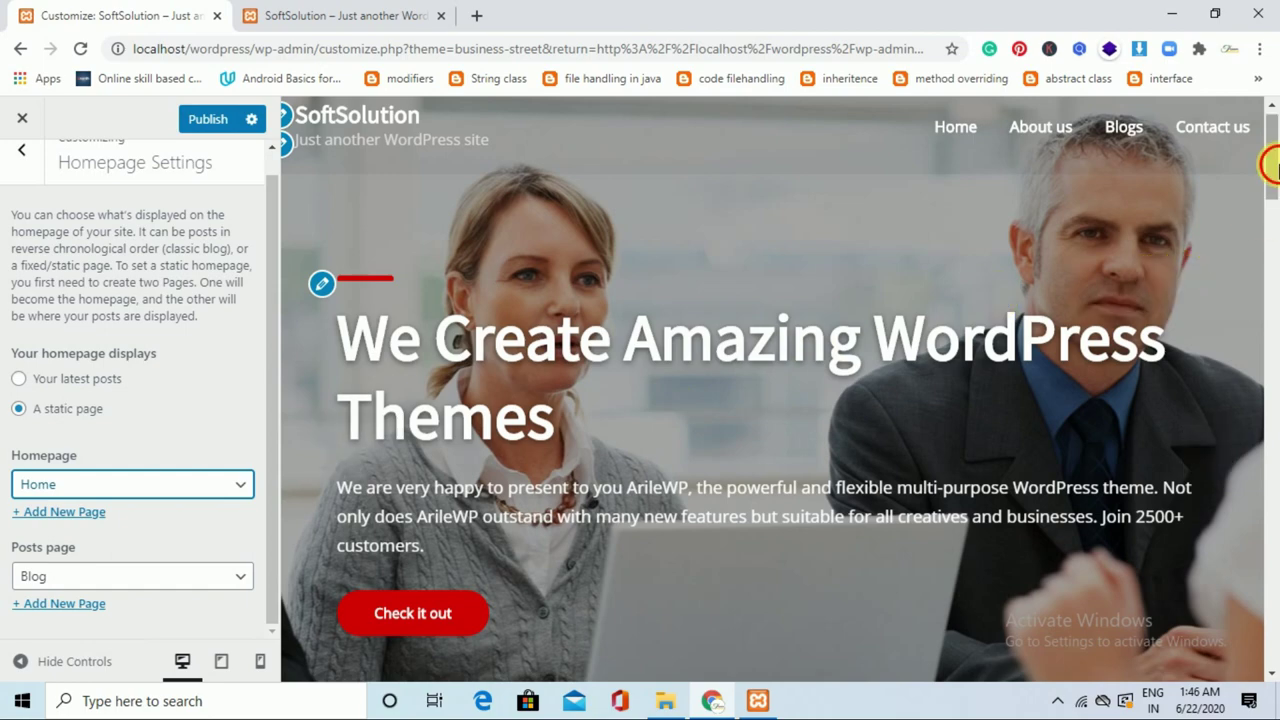
left_click(1271, 251)
left_click_drag(1277, 297, 1274, 486)
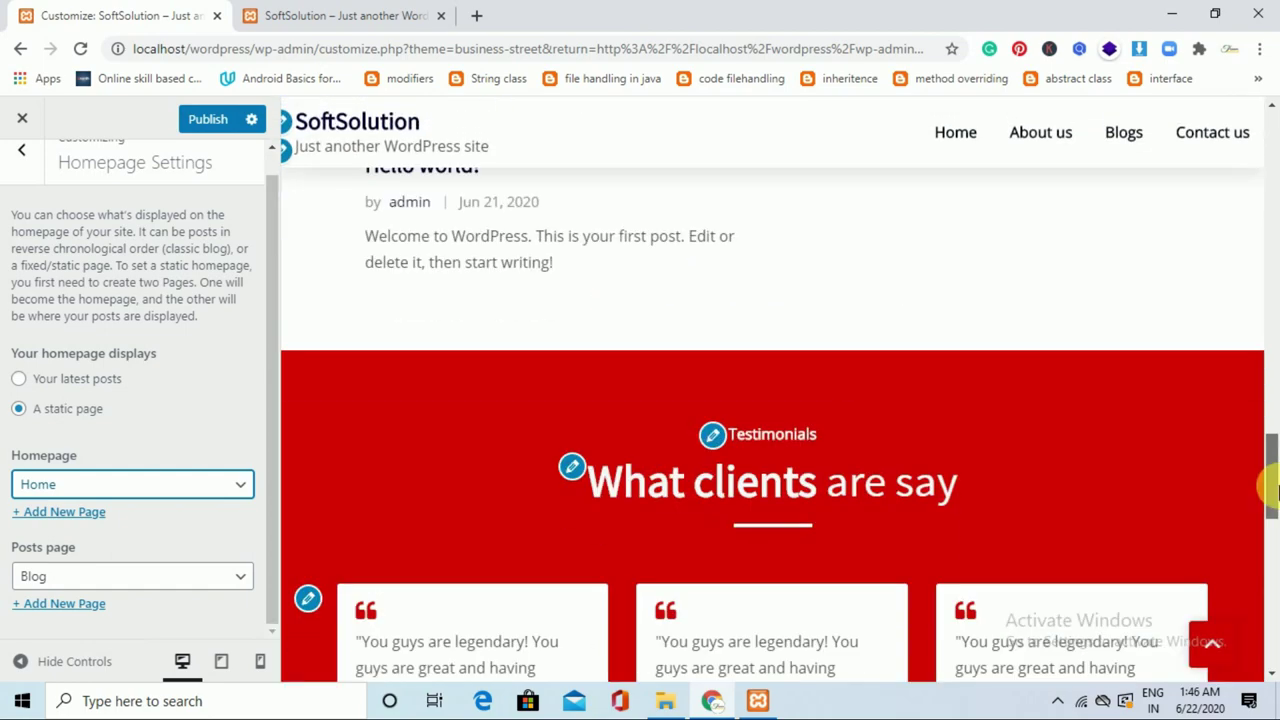
left_click(185, 578)
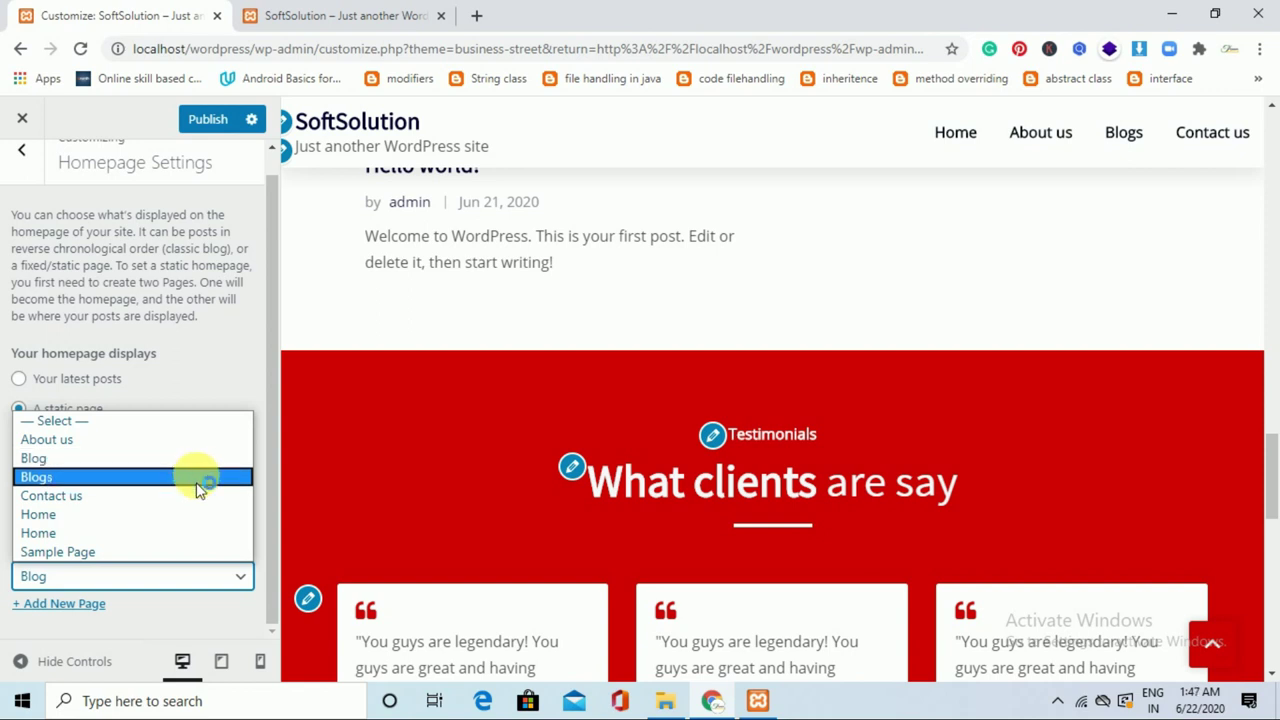
Make Blogs the posts page and publish the homepage settings.
left_click(198, 487)
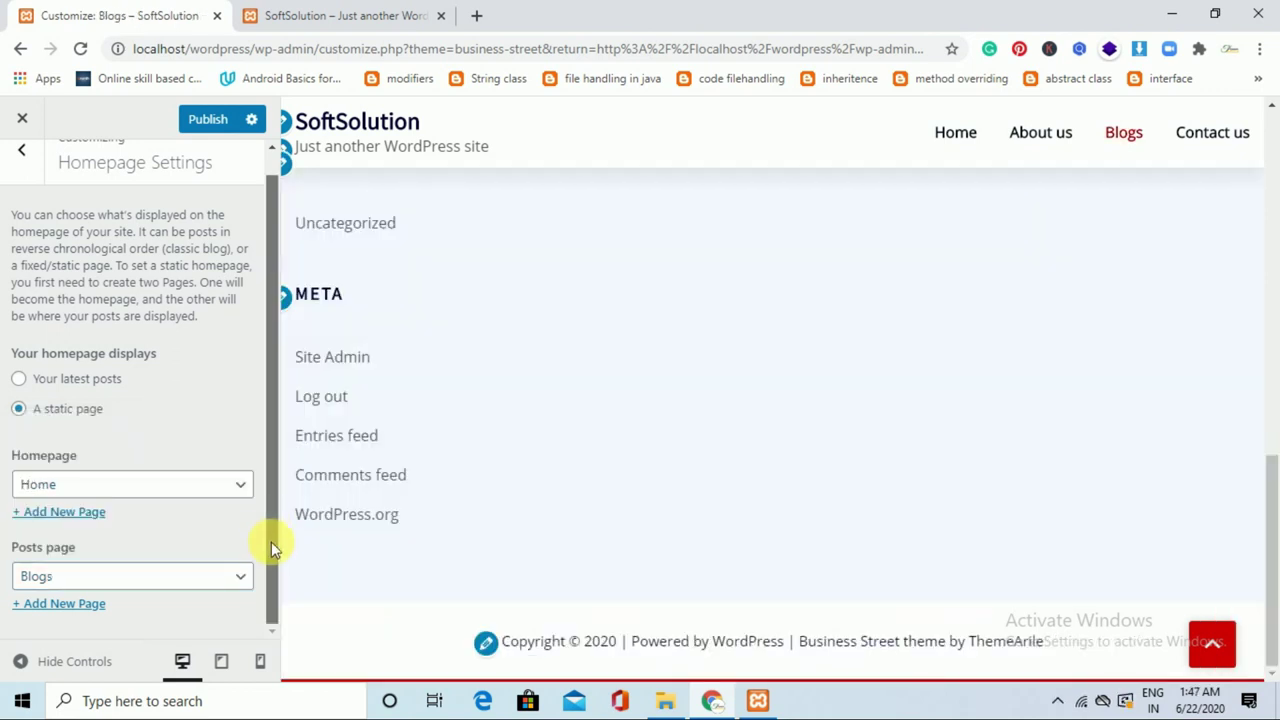
left_click_drag(265, 503, 262, 272)
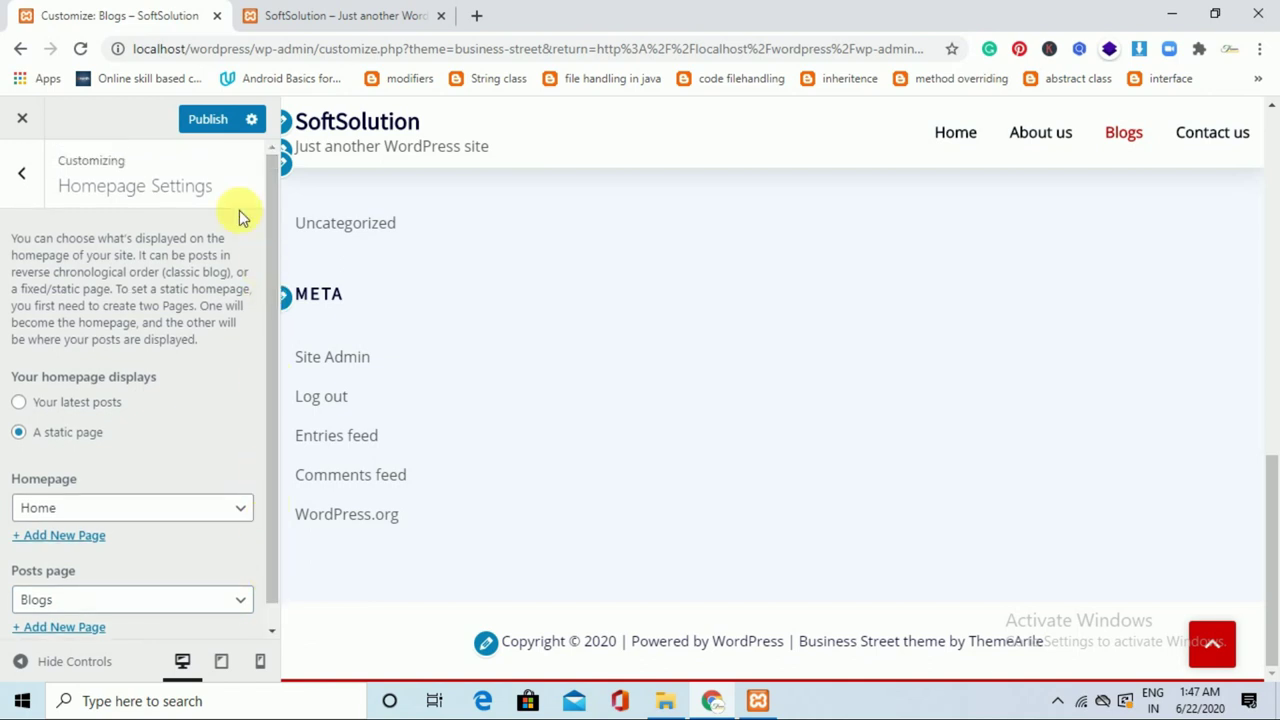
left_click(208, 120)
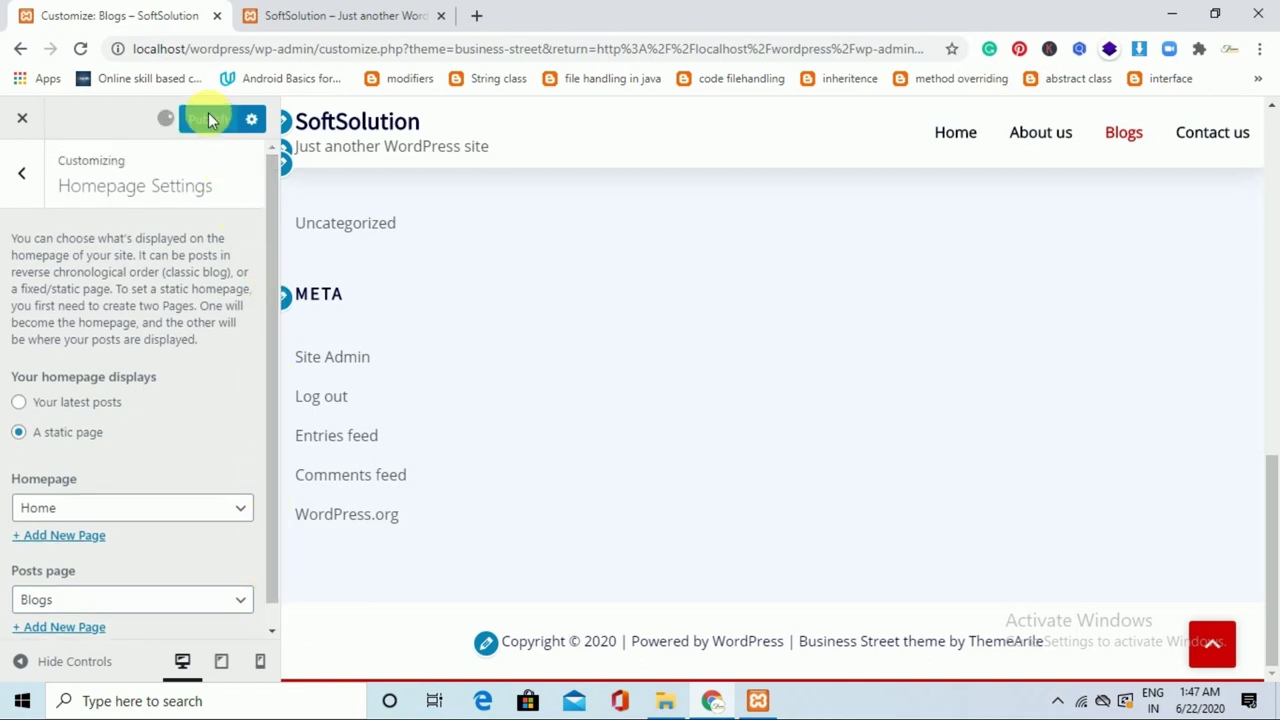
Reload the live site to view the new slider homepage, then return to the main Customizer sections.
left_click(328, 12)
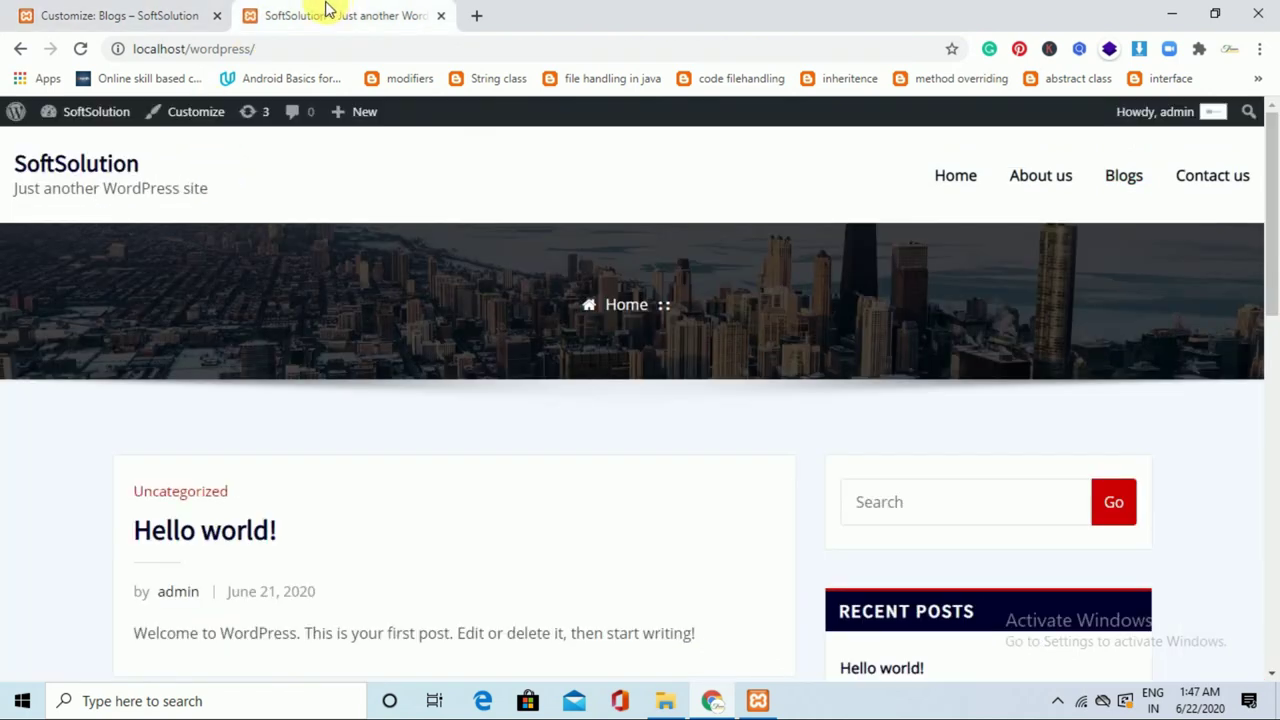
left_click(82, 49)
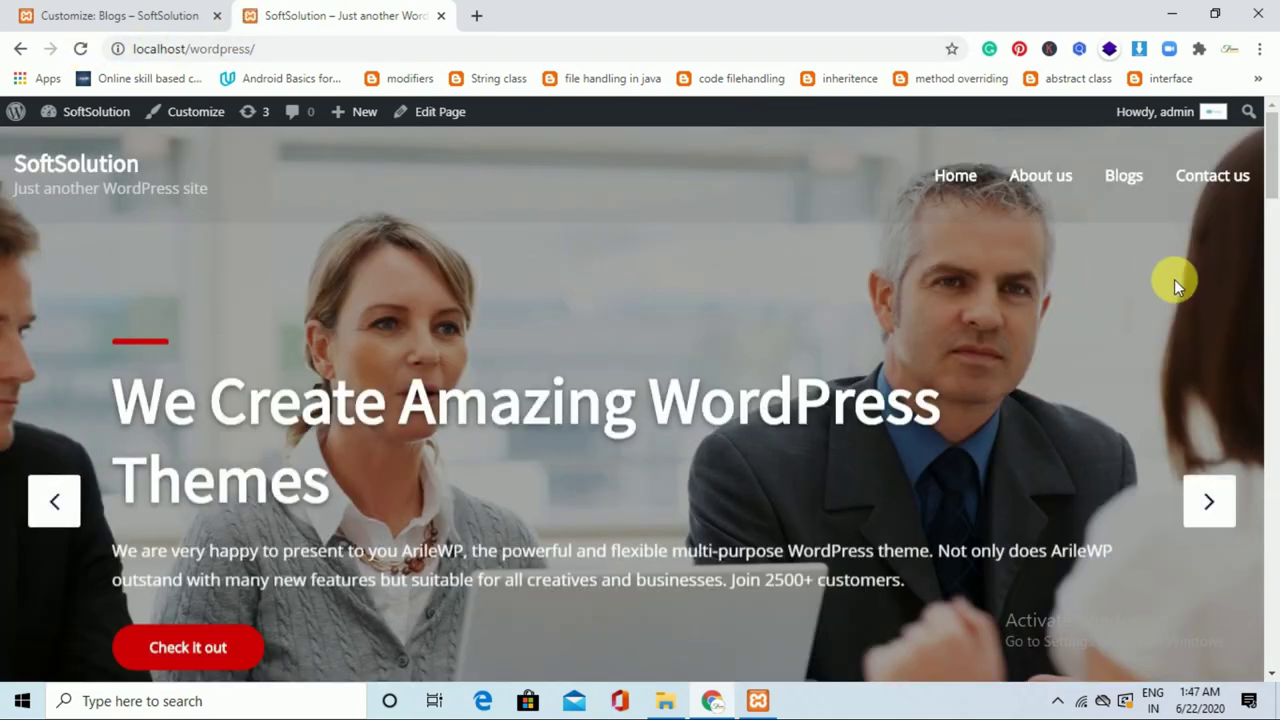
left_click_drag(1270, 172, 423, 23)
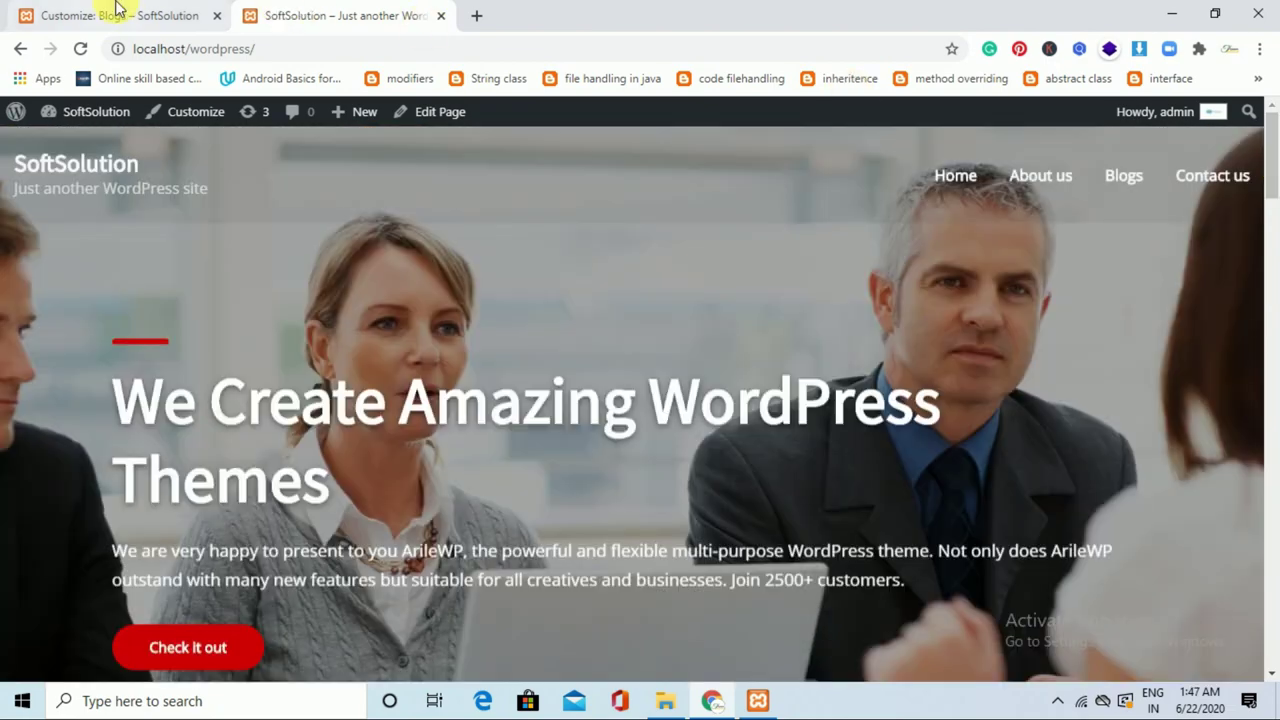
left_click(116, 12)
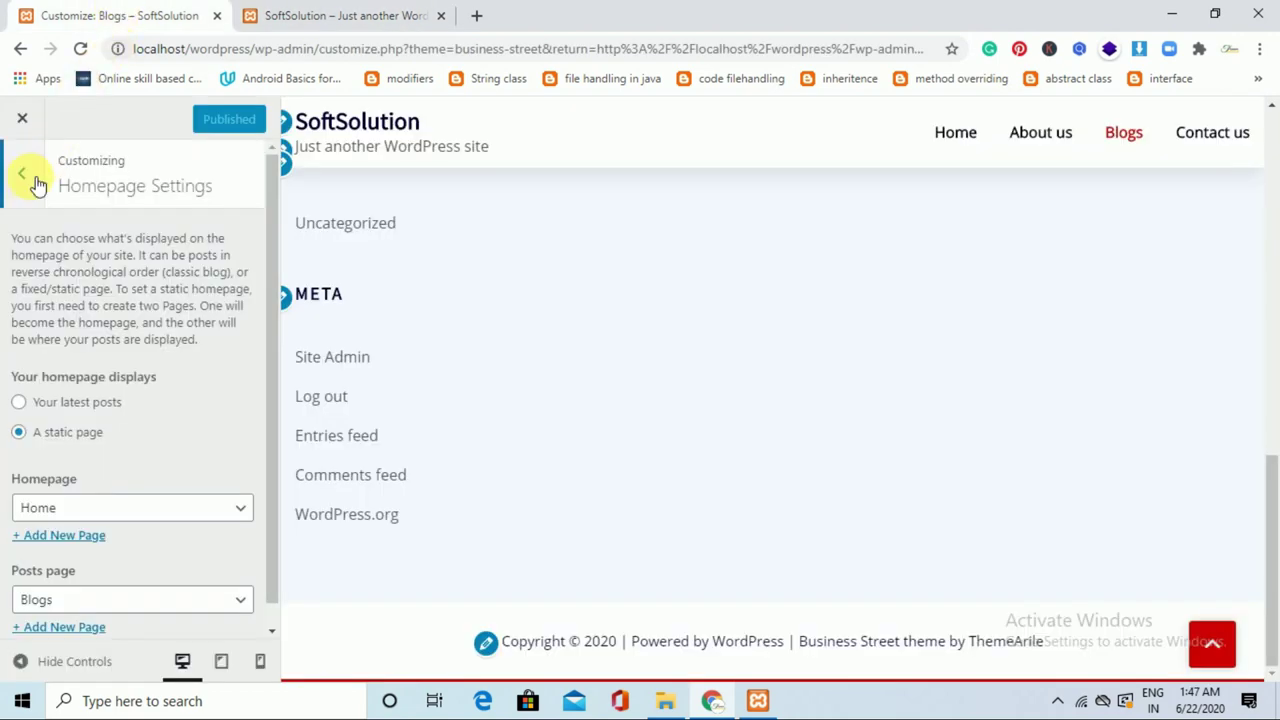
left_click(22, 174)
scroll(263, 251, "up", 2)
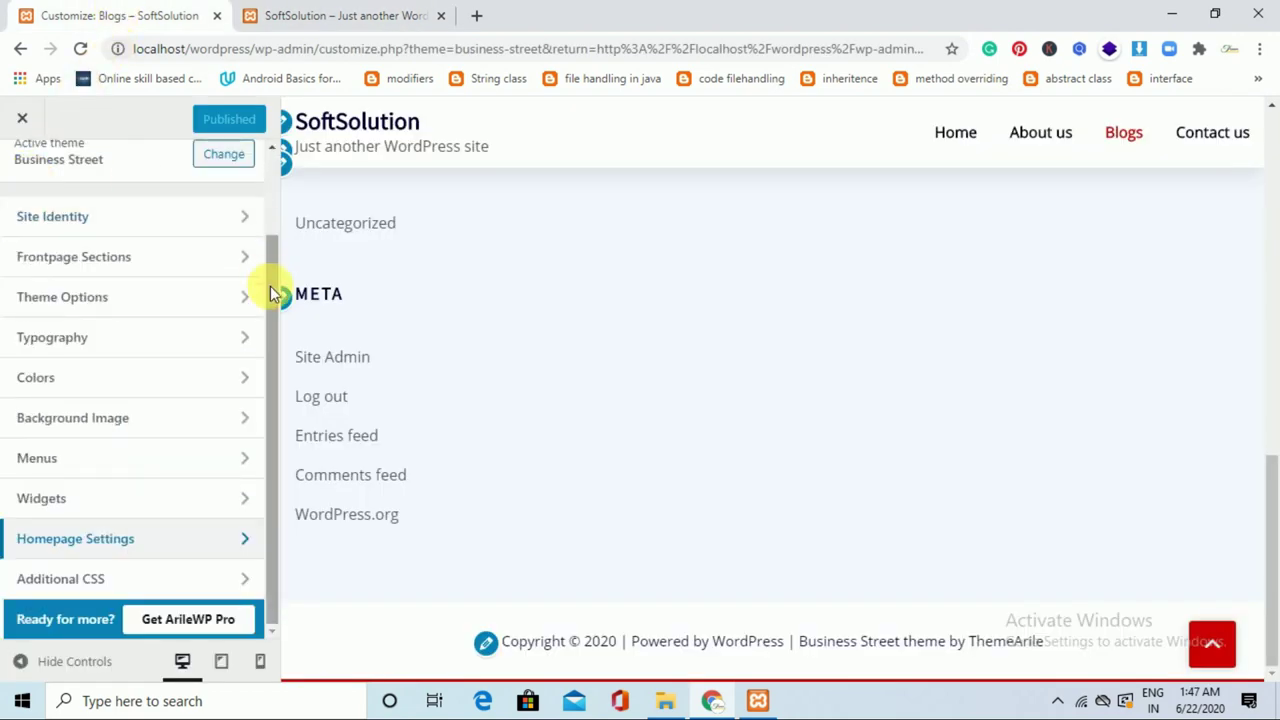
In Site Identity, replace the tagline with 'We believe in perfection'.
left_click(200, 224)
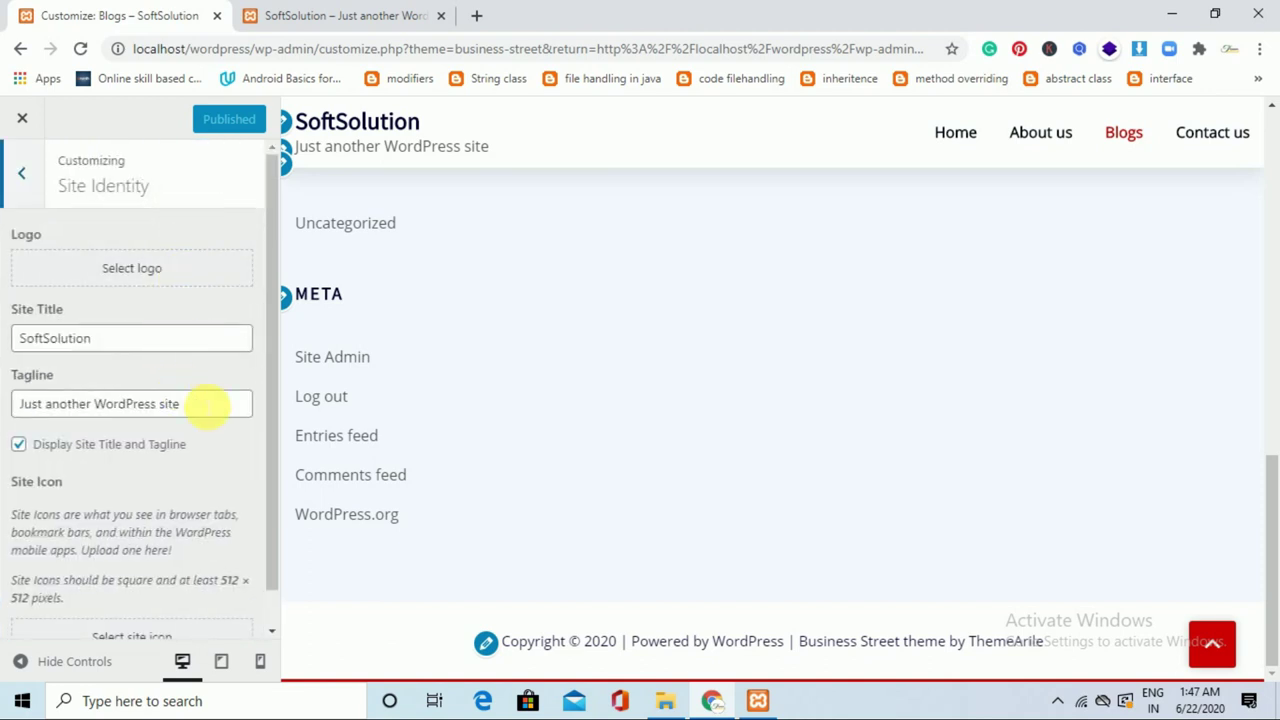
left_click_drag(205, 403, 5, 390)
key("BackSpace")
type("We ")
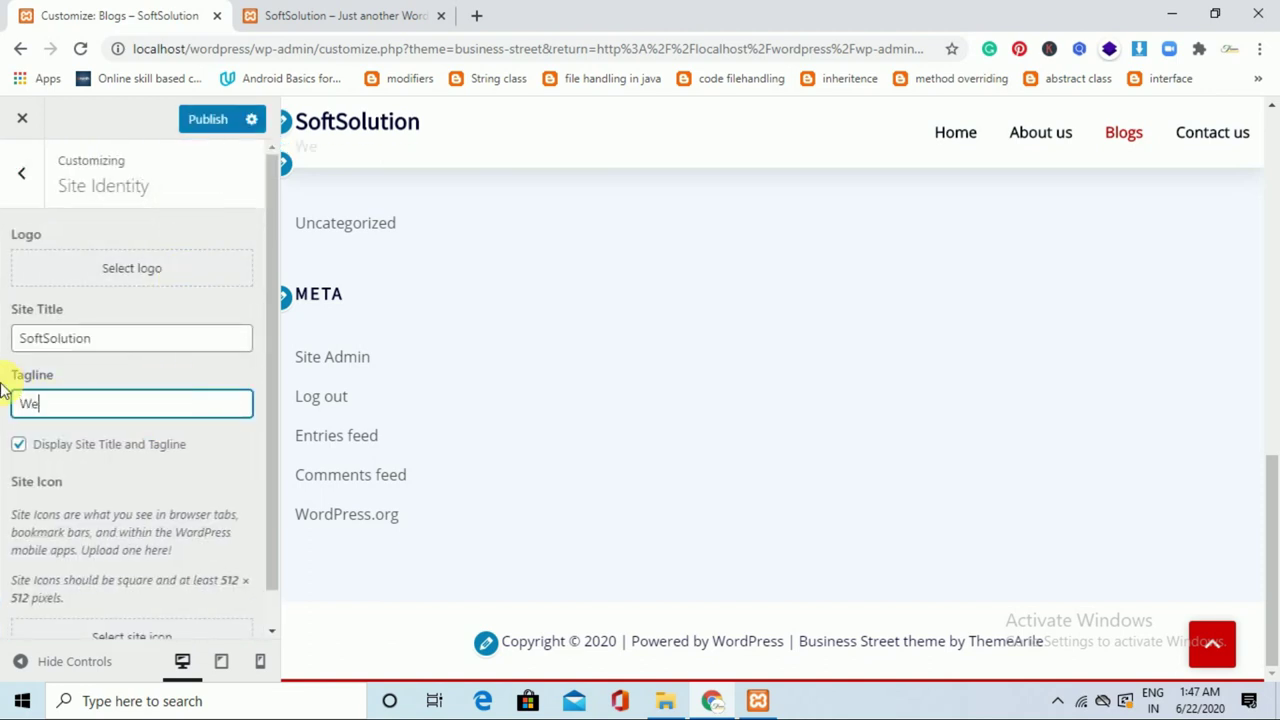
type("believe in per")
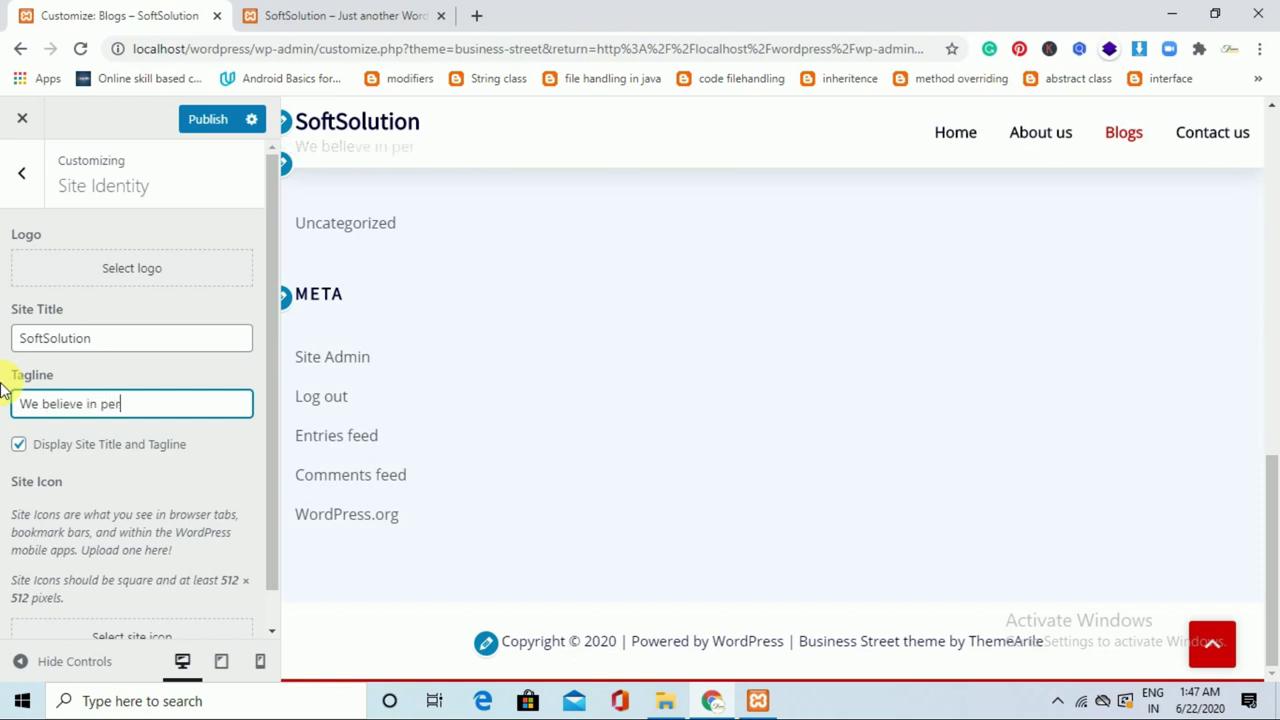
type("fection")
Turn Display Site Title and Tagline off and back on so both stay visible.
left_click(28, 446)
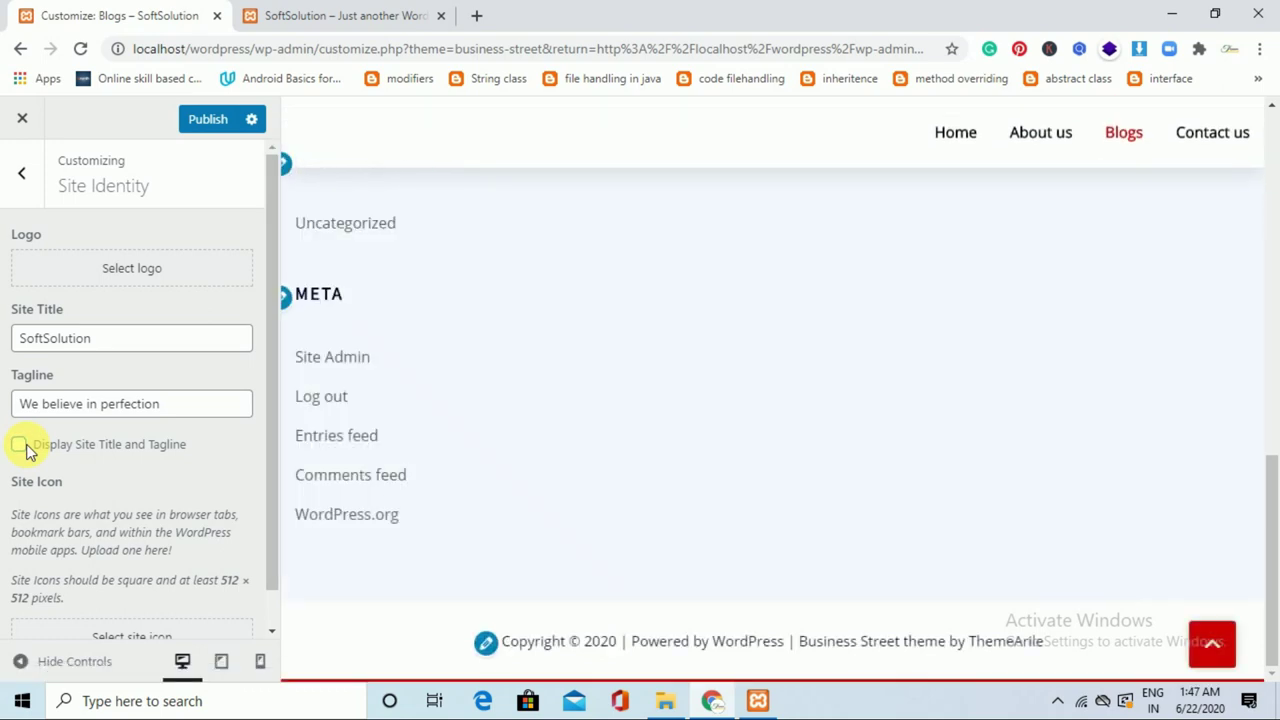
left_click(19, 445)
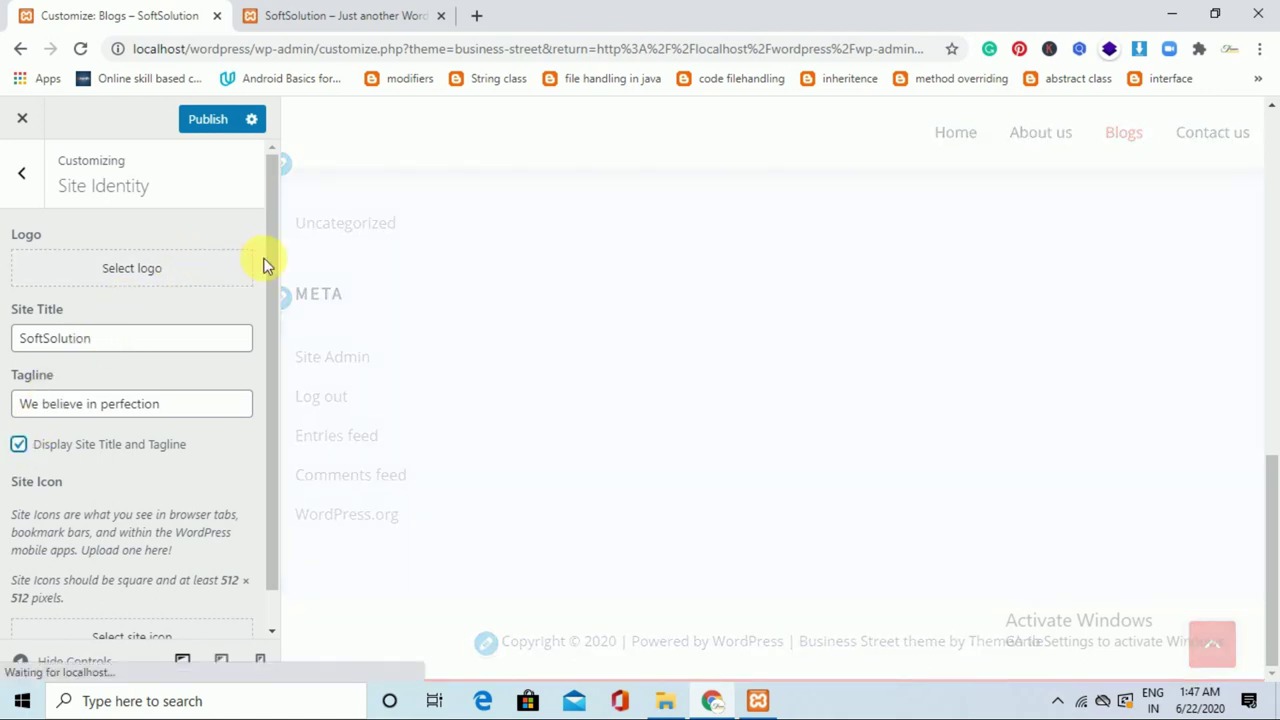
left_click_drag(273, 294, 273, 373)
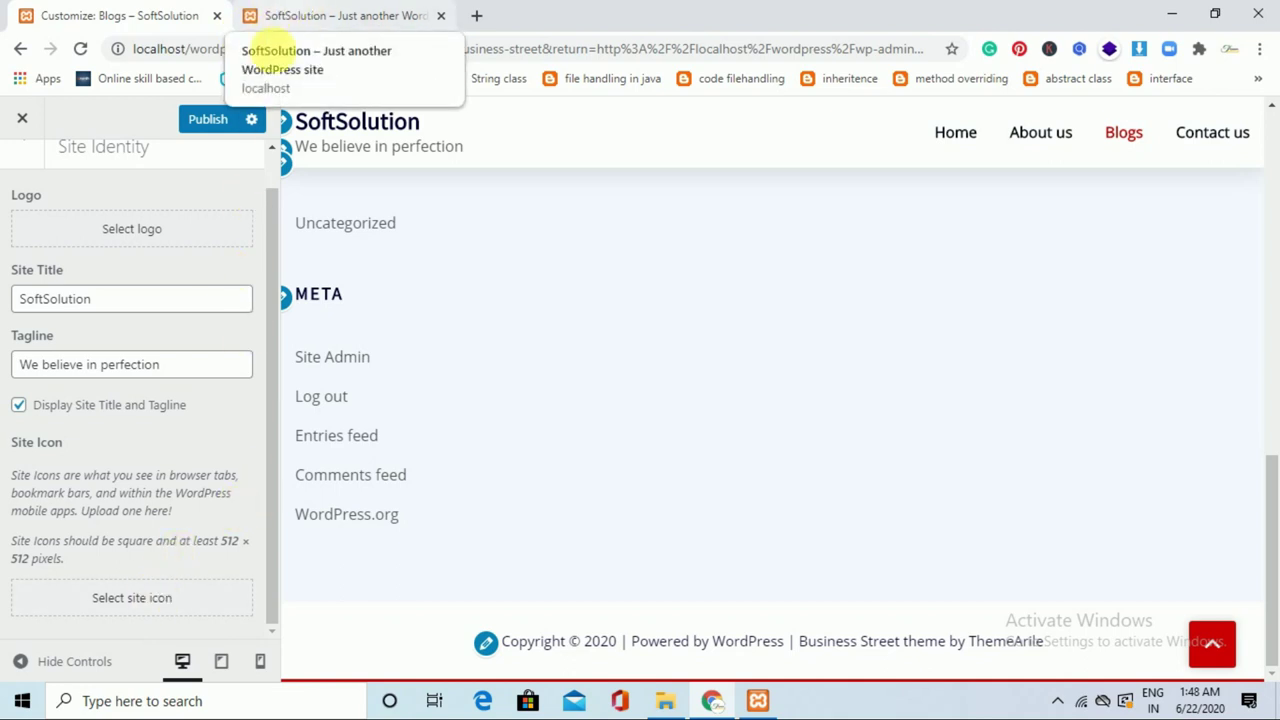
Upload the c++ image from the course folder and crop it as the site icon.
left_click(193, 608)
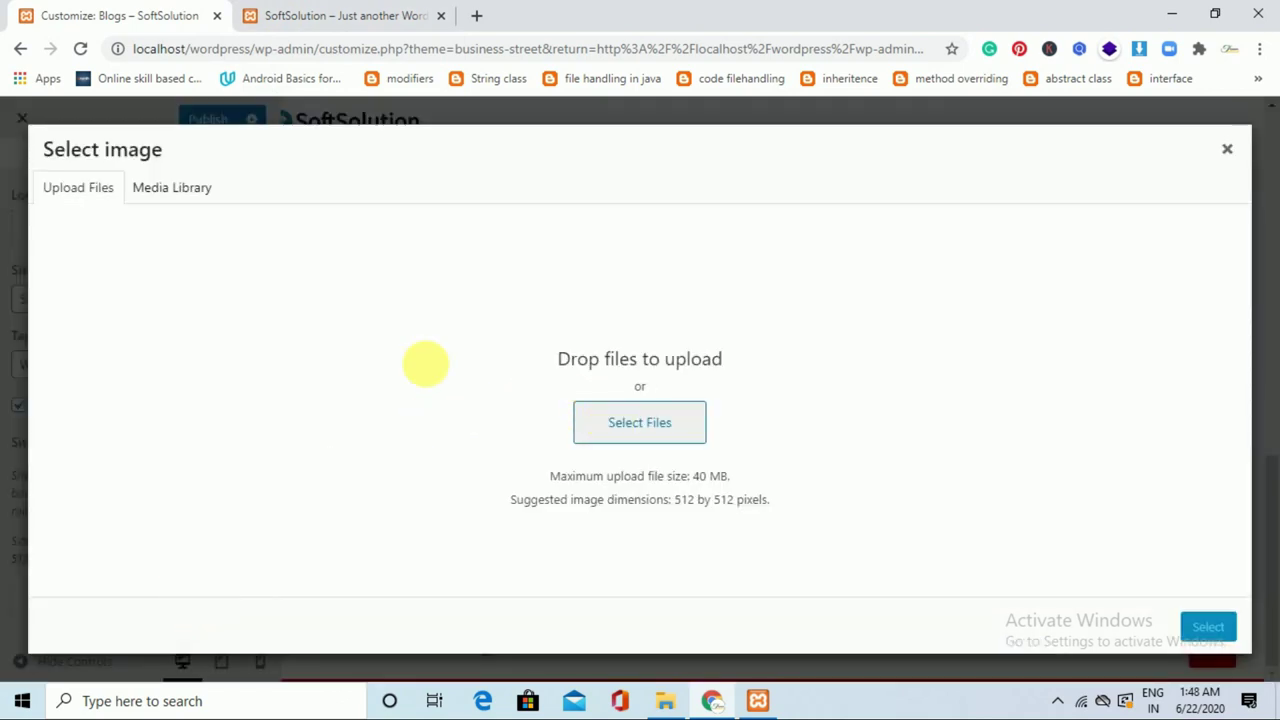
left_click(186, 200)
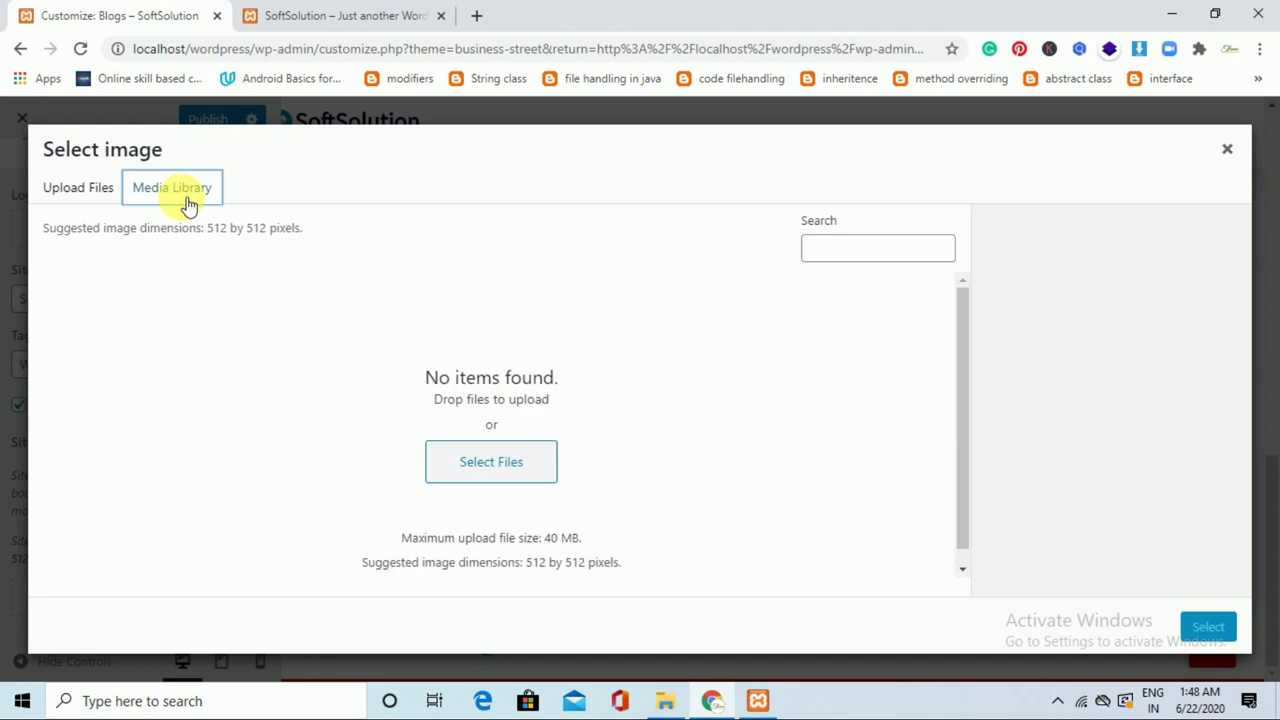
left_click(108, 190)
left_click(656, 443)
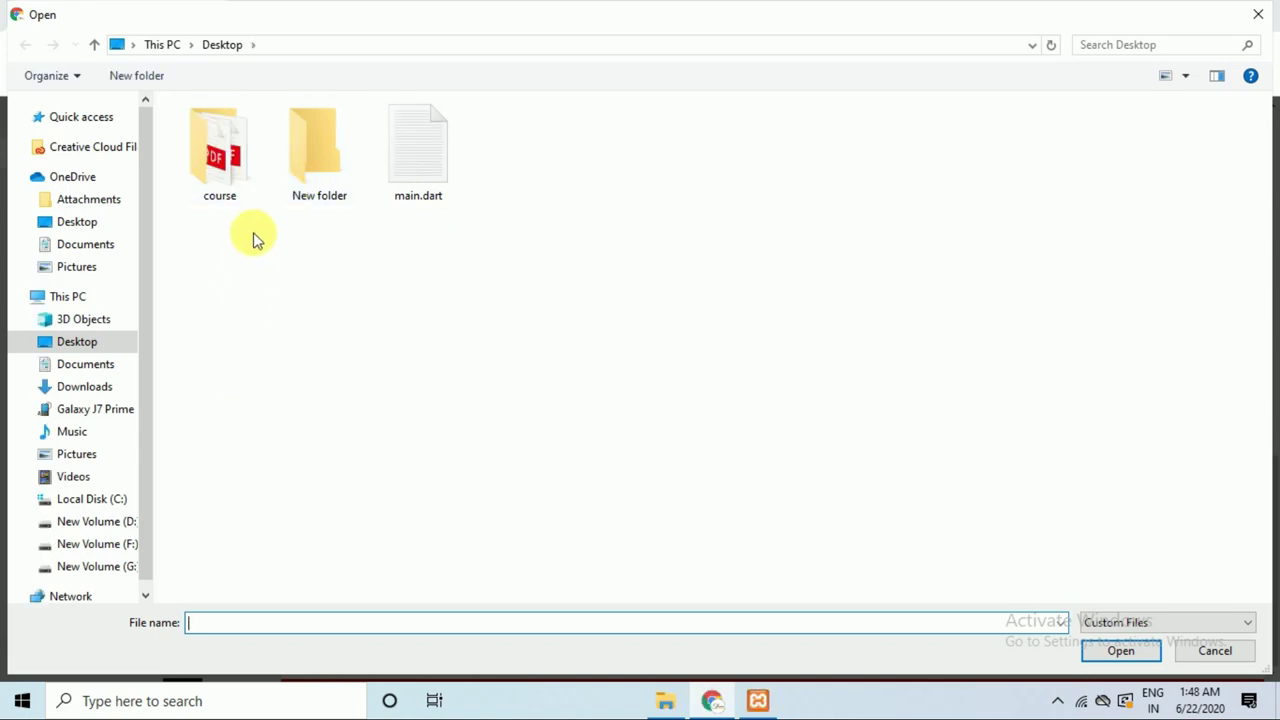
left_click(227, 178)
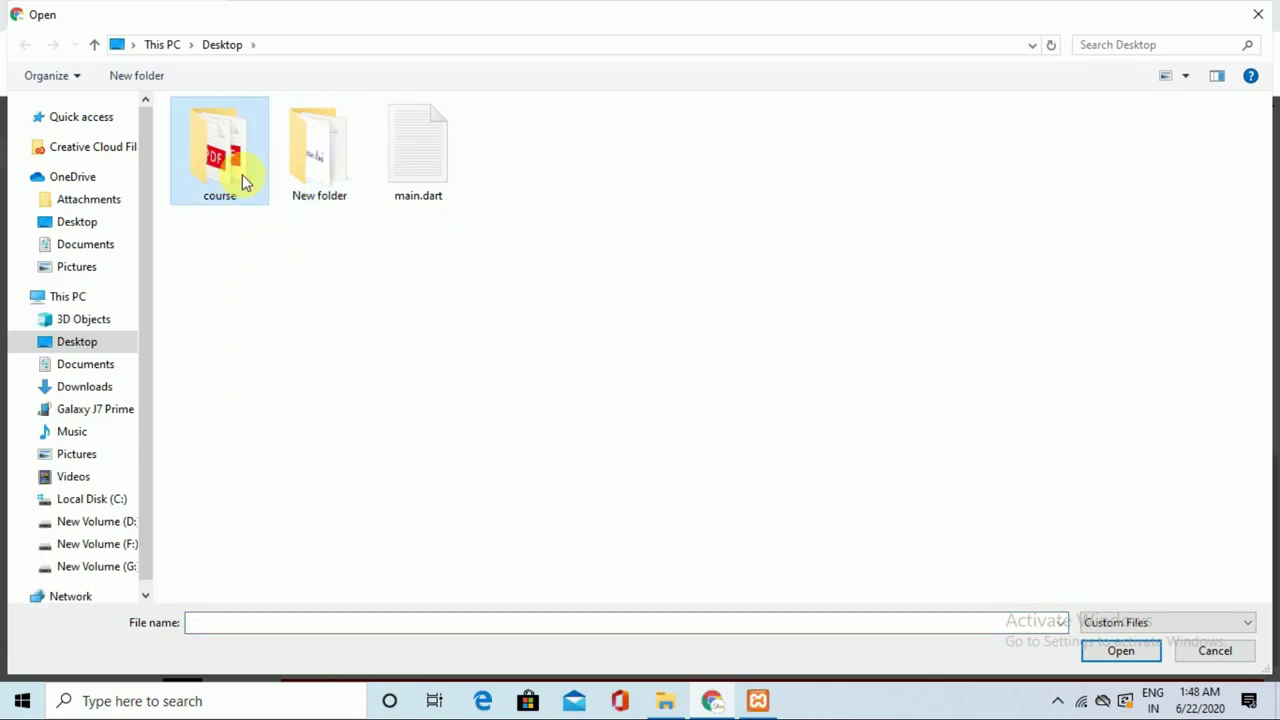
double_click(230, 182)
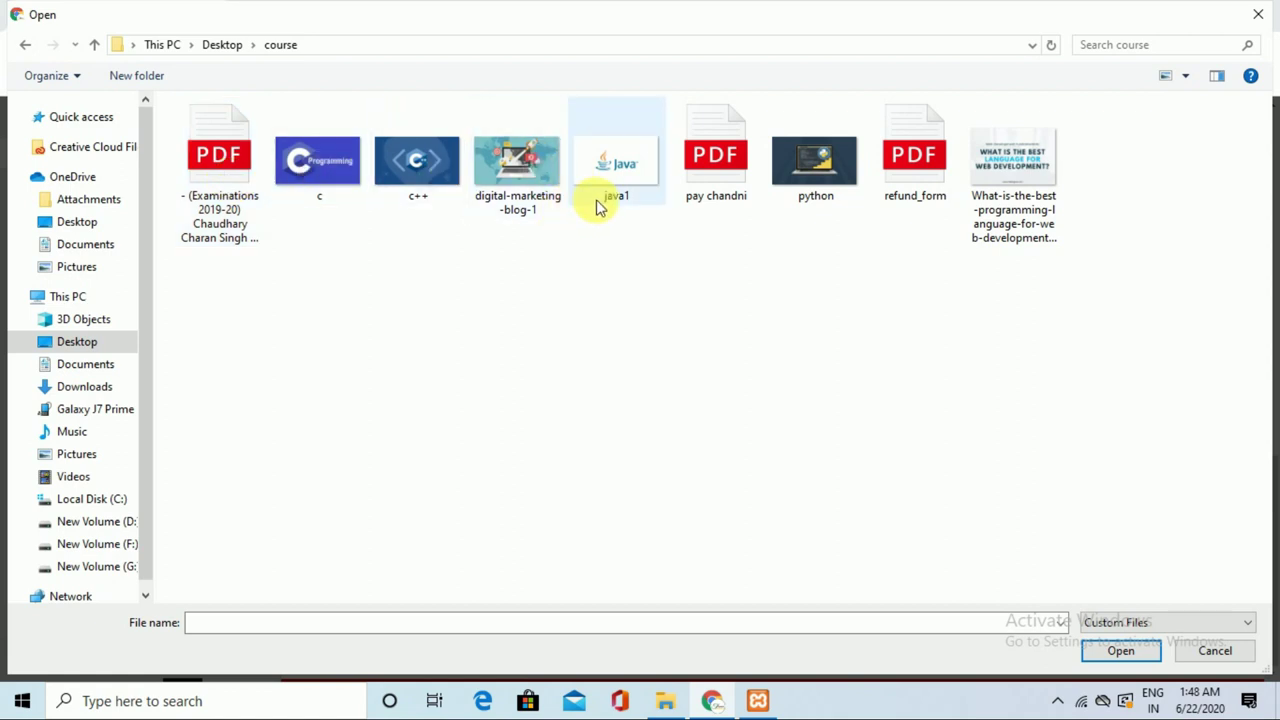
left_click(800, 171)
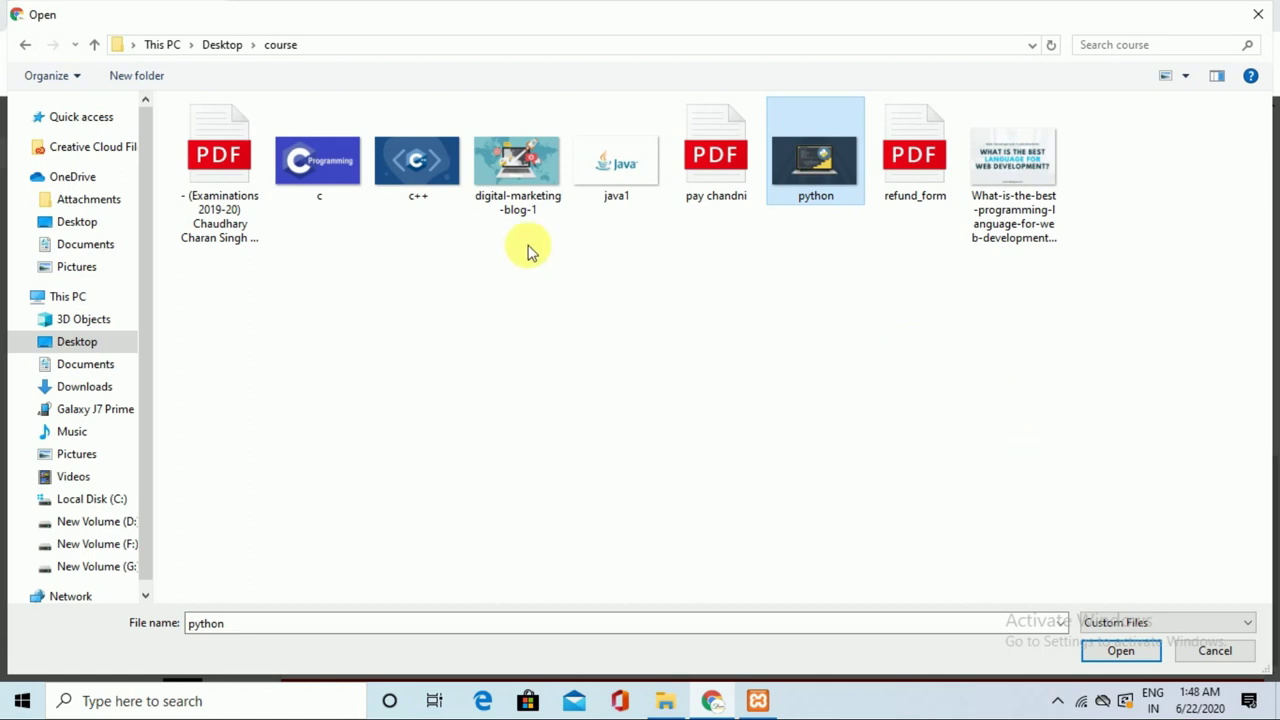
left_click(421, 170)
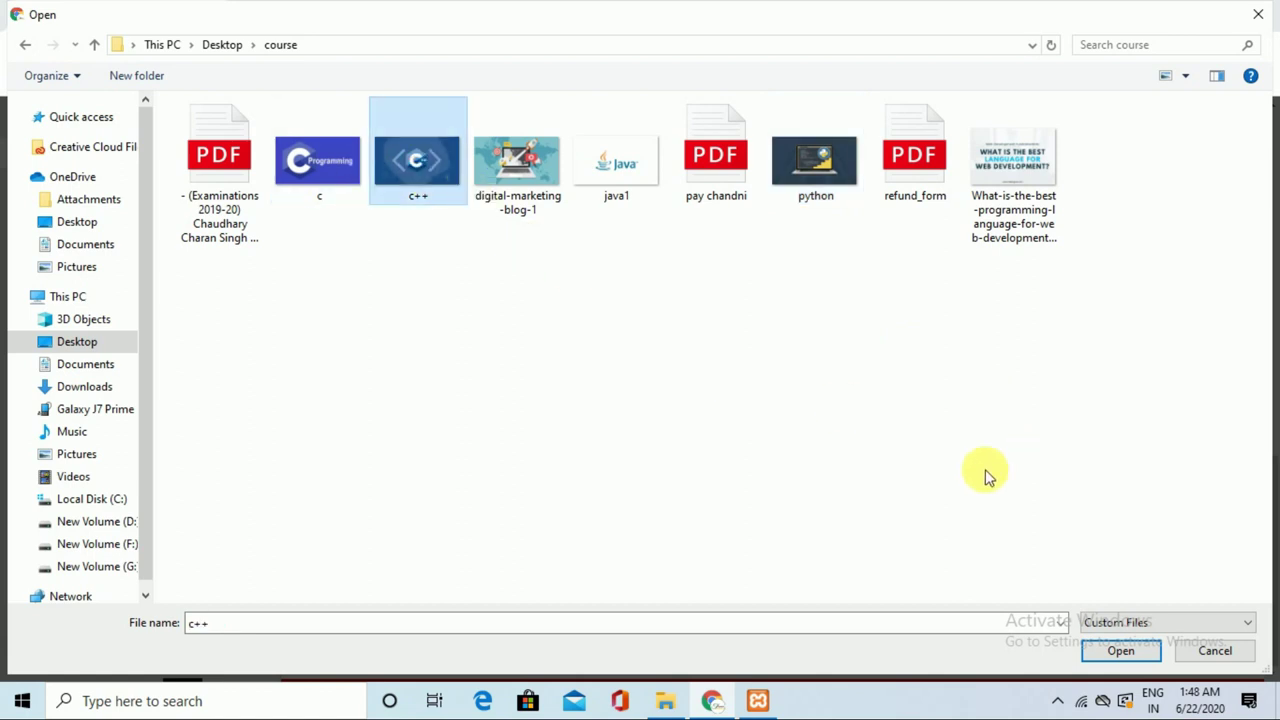
left_click(1103, 655)
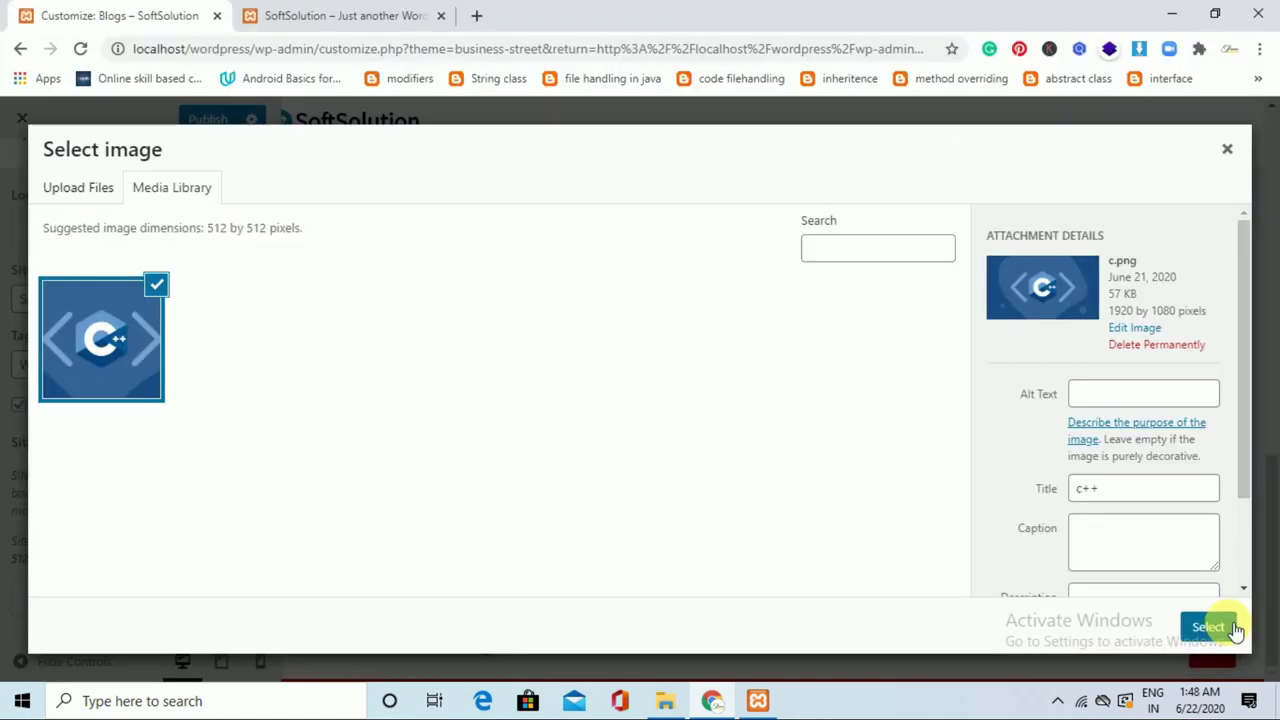
left_click(1234, 628)
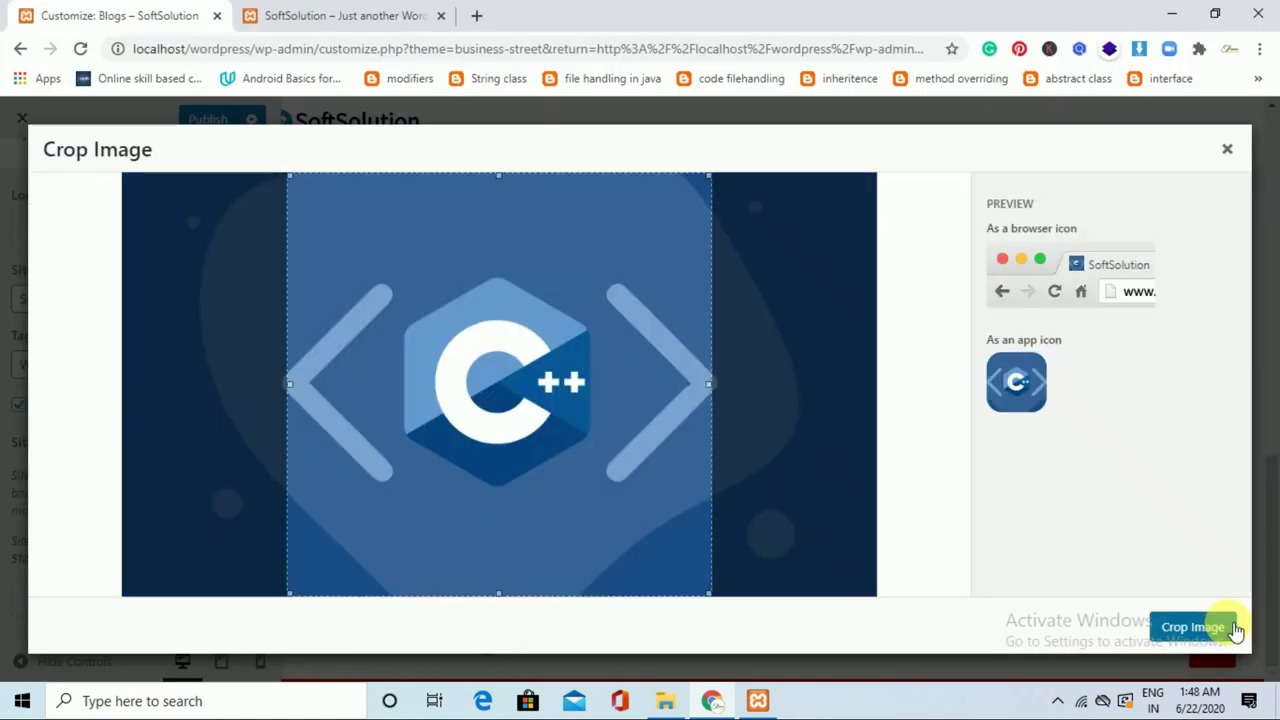
left_click(1235, 628)
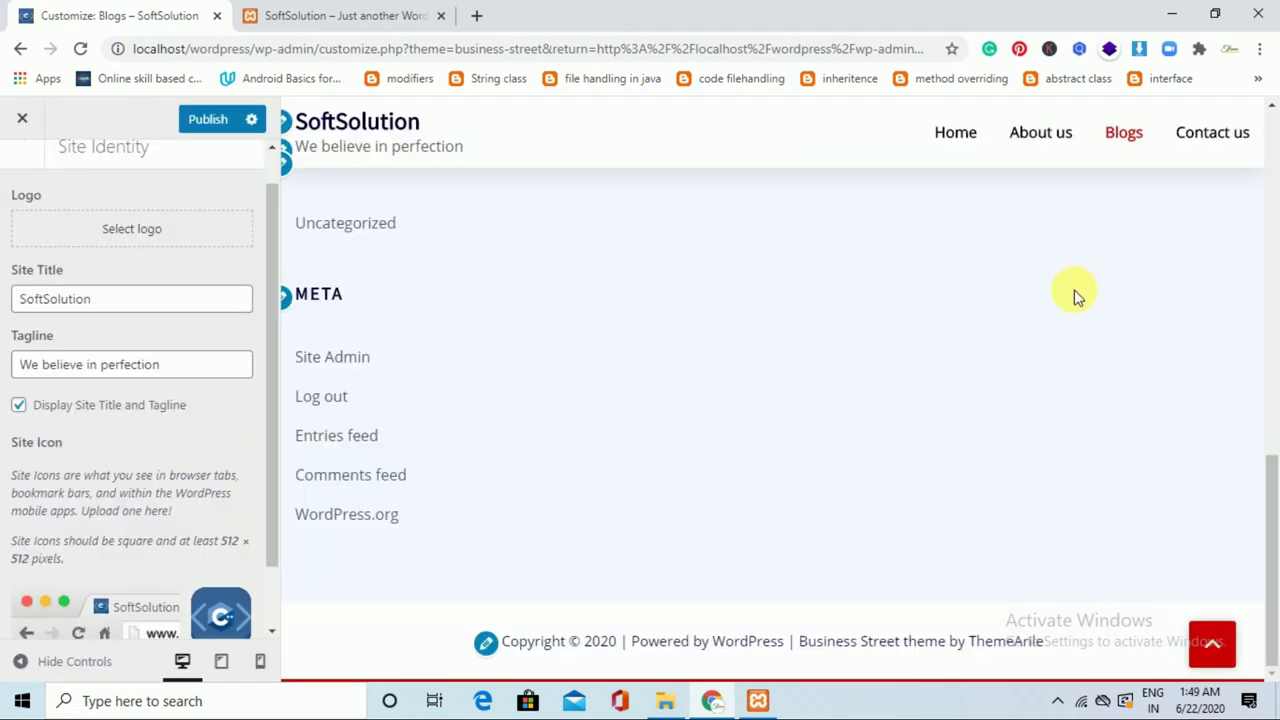
Publish the Site Identity changes, check them on the reloaded live site, and return to the main settings.
left_click(217, 125)
left_click(350, 8)
left_click(71, 57)
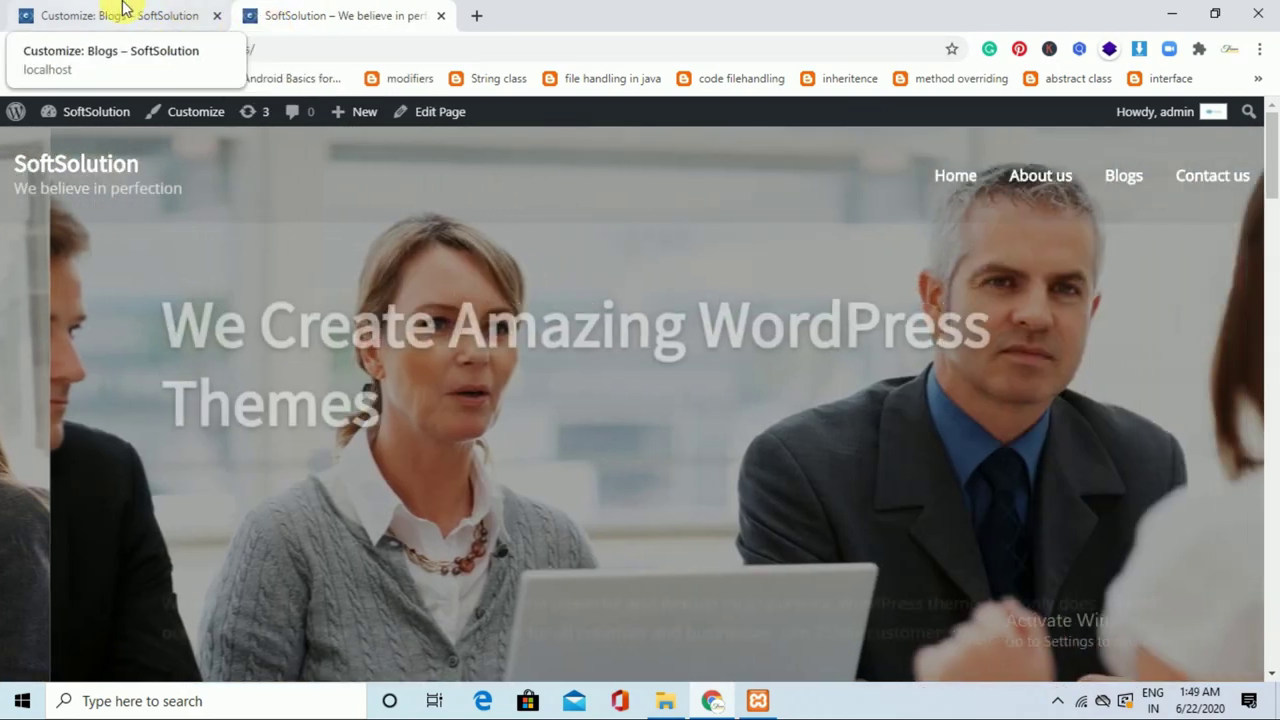
left_click(125, 15)
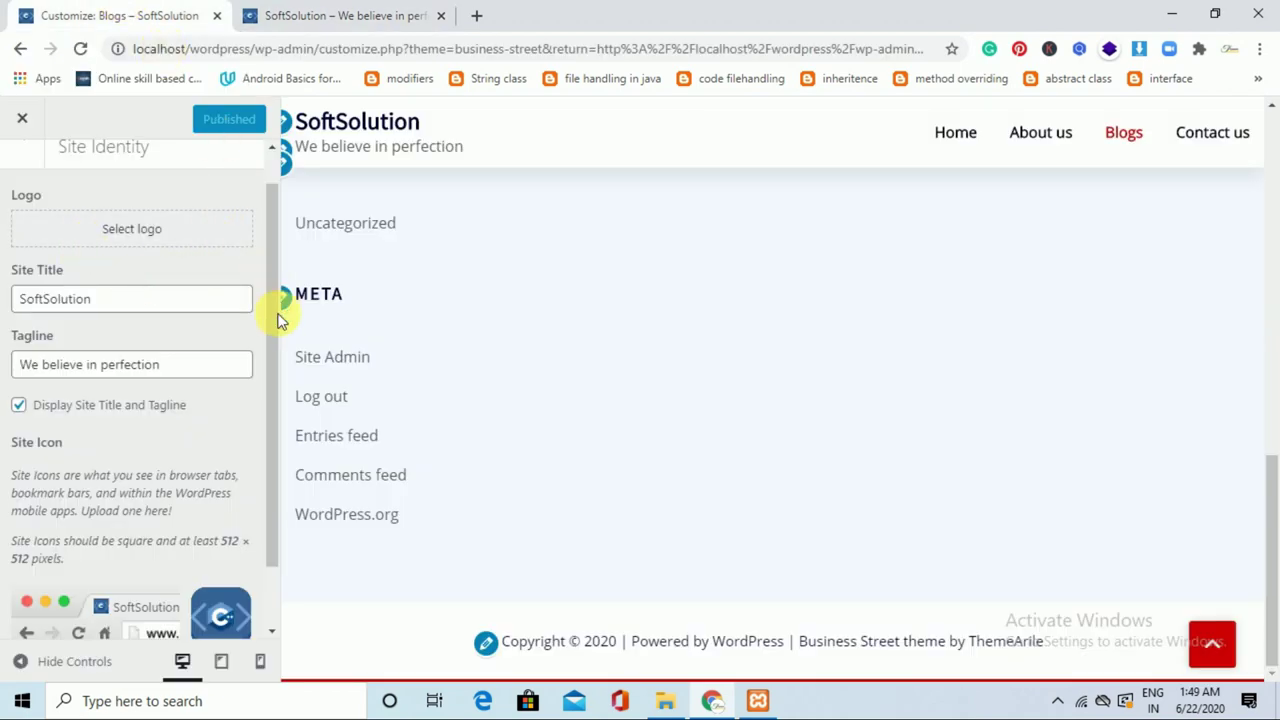
left_click_drag(271, 186, 271, 163)
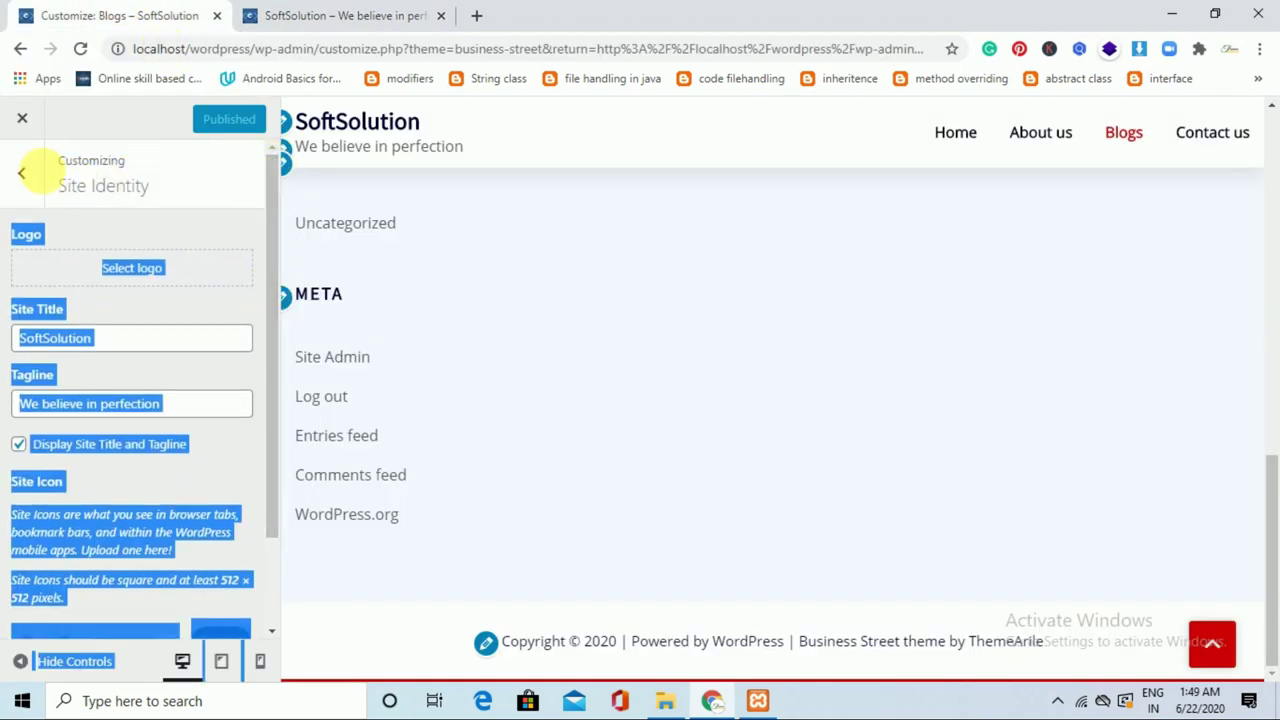
left_click(24, 174)
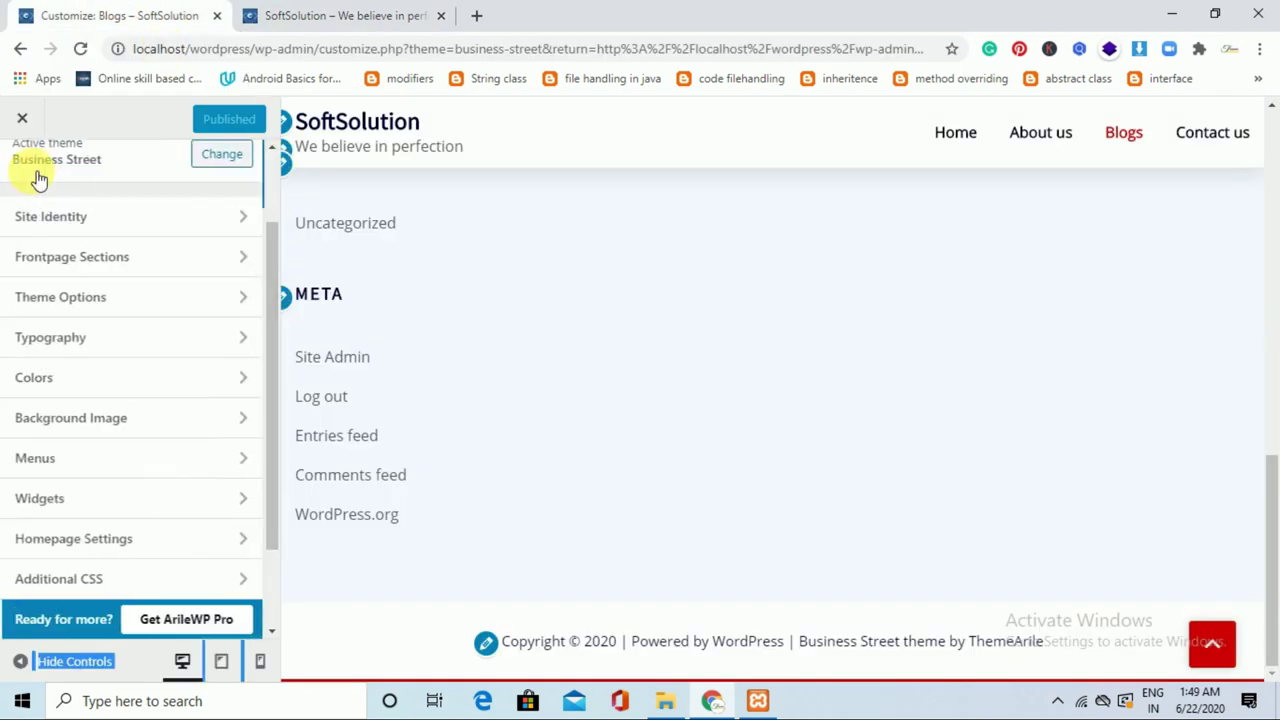
Open Frontpage Sections and glance at the live front page.
left_click(230, 271)
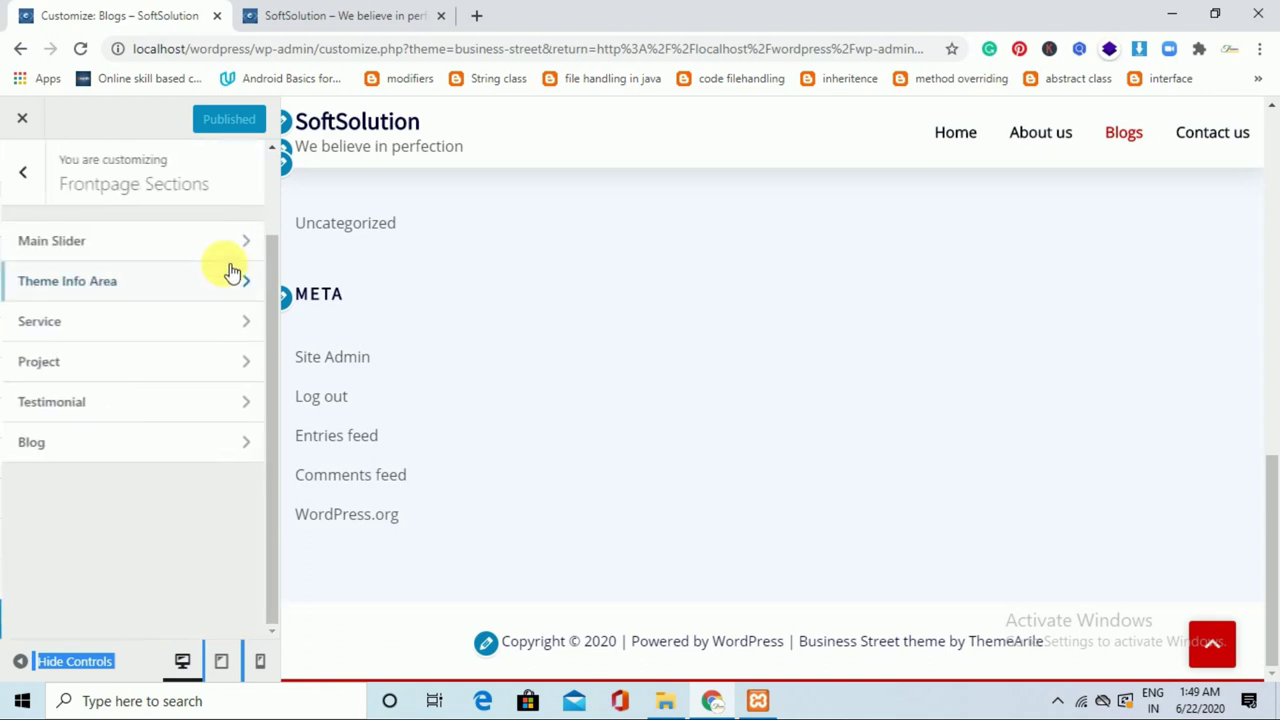
left_click(343, 12)
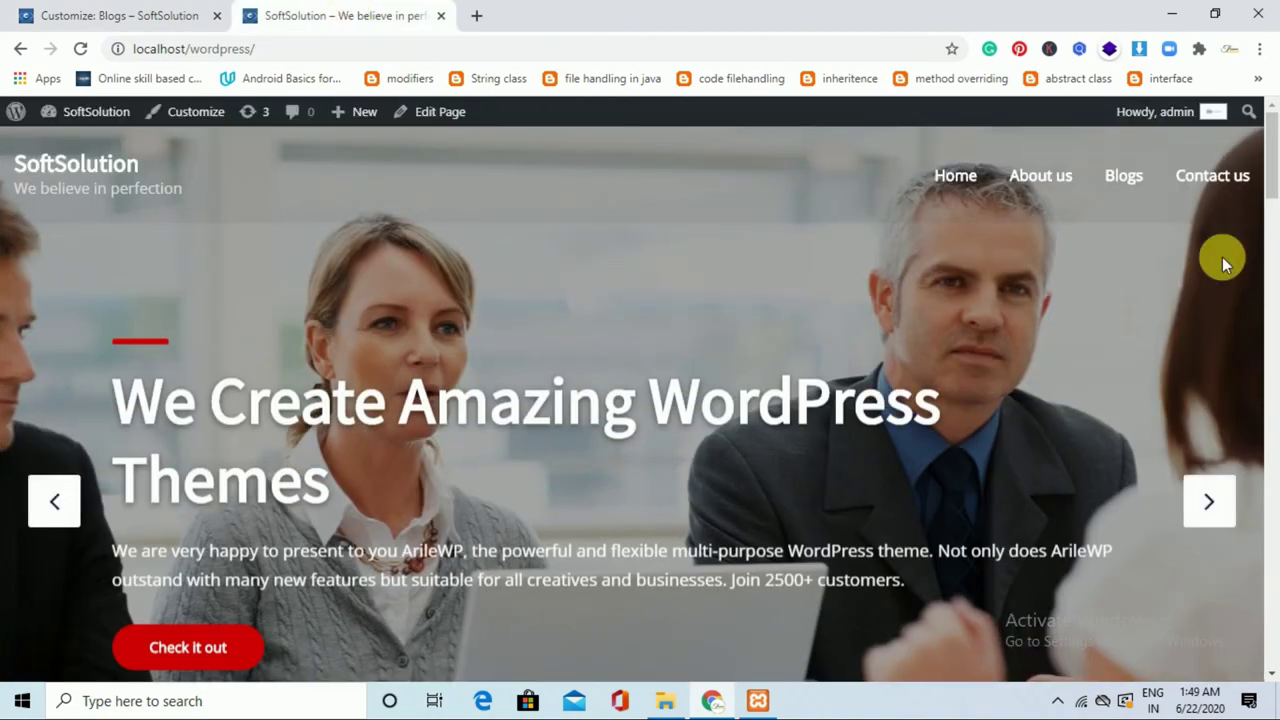
mouse_move(1275, 162)
left_mouse_down()
mouse_move(1270, 400)
mouse_move(1275, 185)
left_mouse_up()
left_click(170, 9)
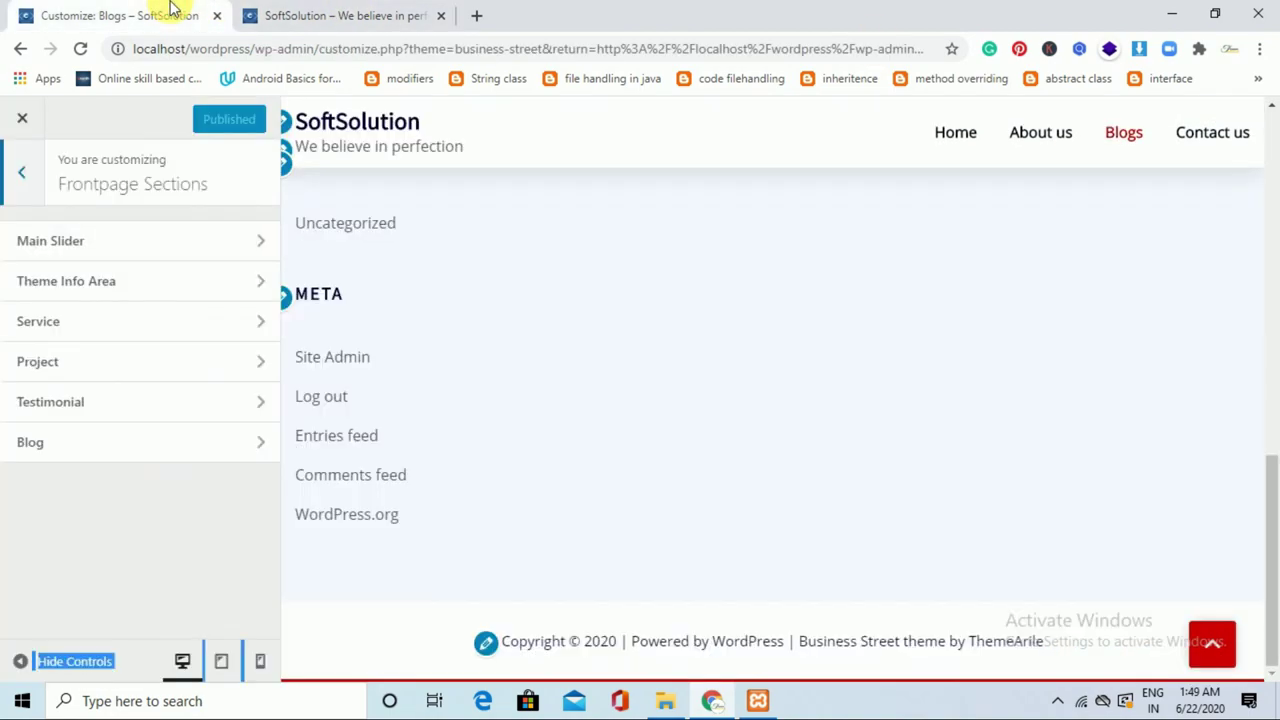
Open the Main Slider settings and load the Home page in the preview.
left_click(208, 245)
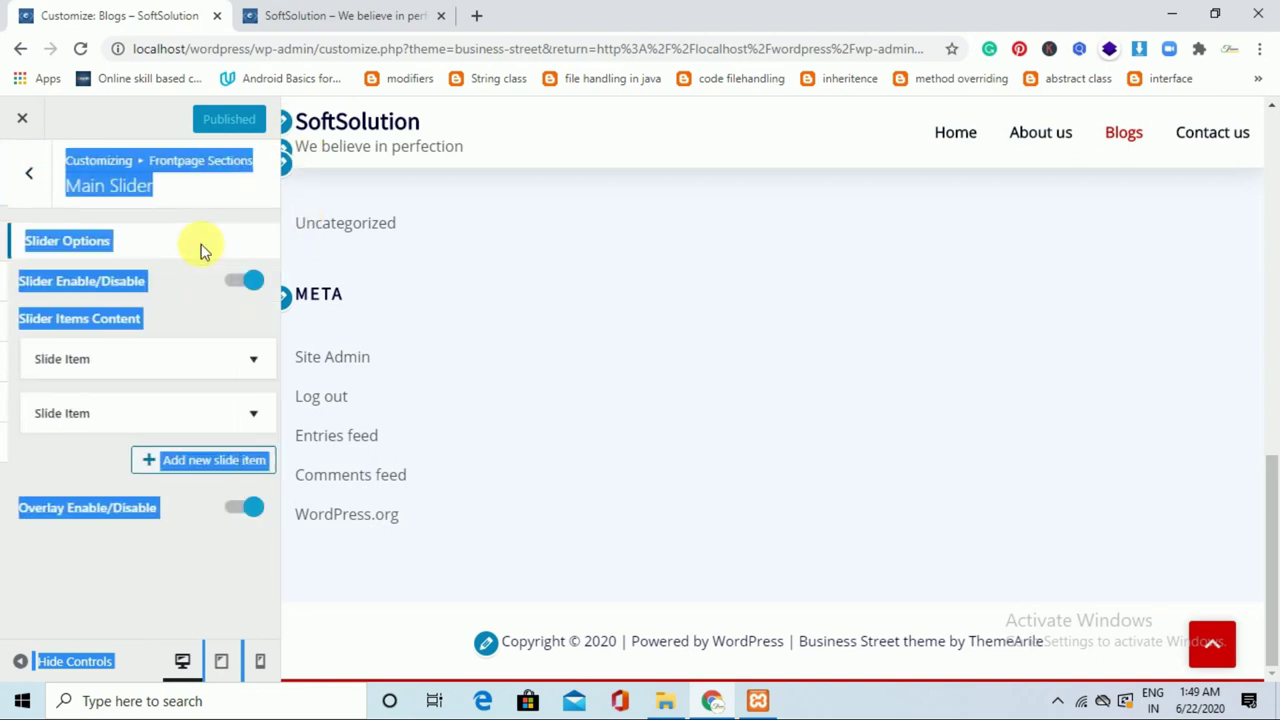
left_click(203, 323)
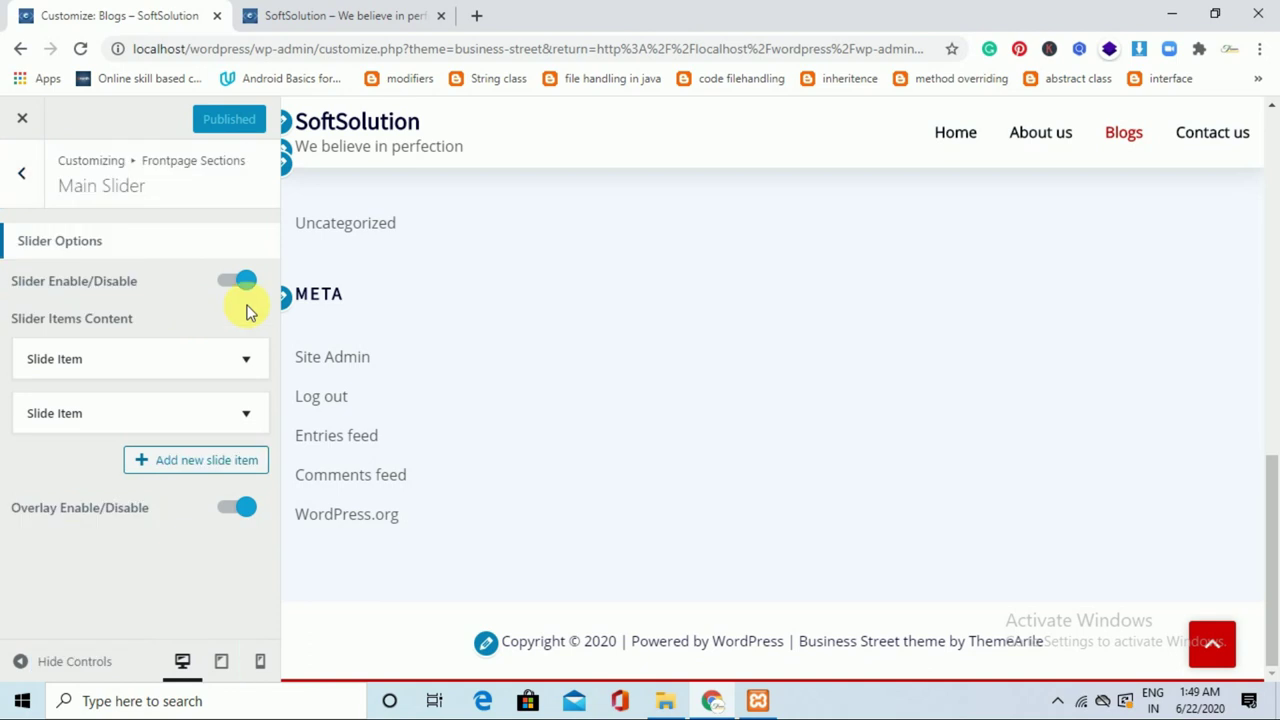
left_click_drag(1268, 543, 1257, 171)
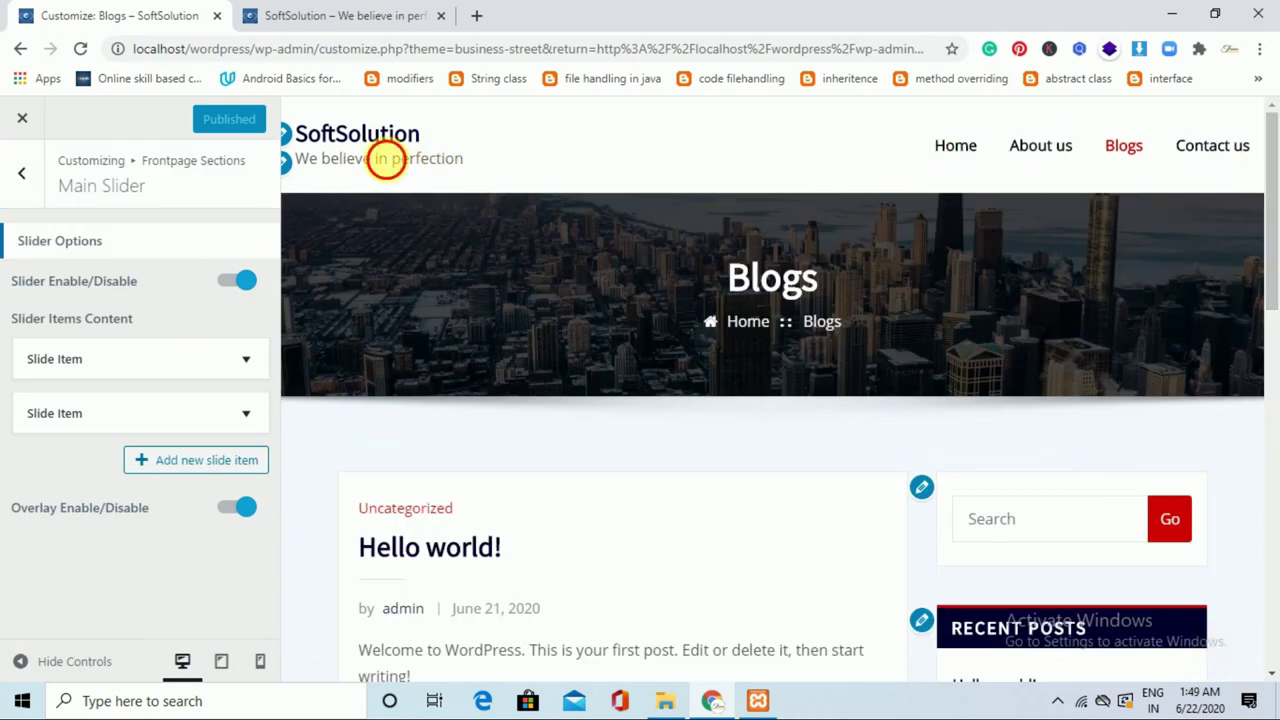
left_click(955, 147)
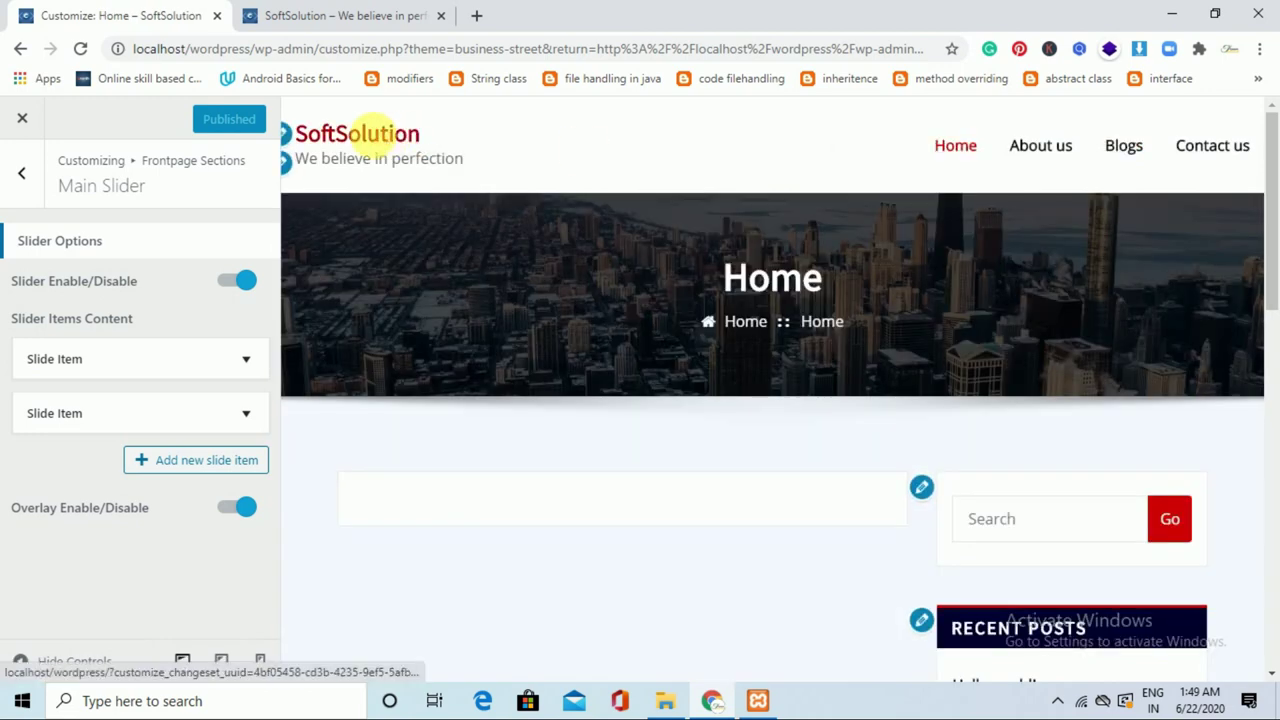
left_click(376, 141)
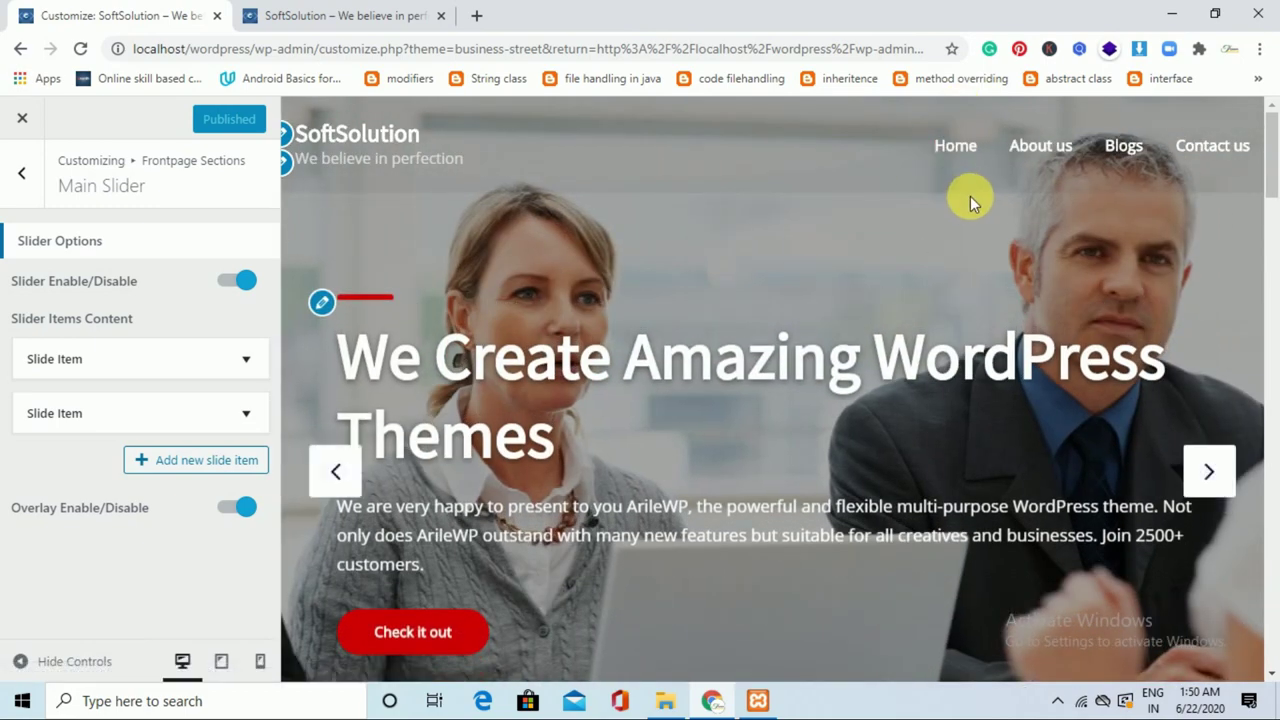
Expand the first slide and change its title to 'Create a digital World'.
left_click(225, 375)
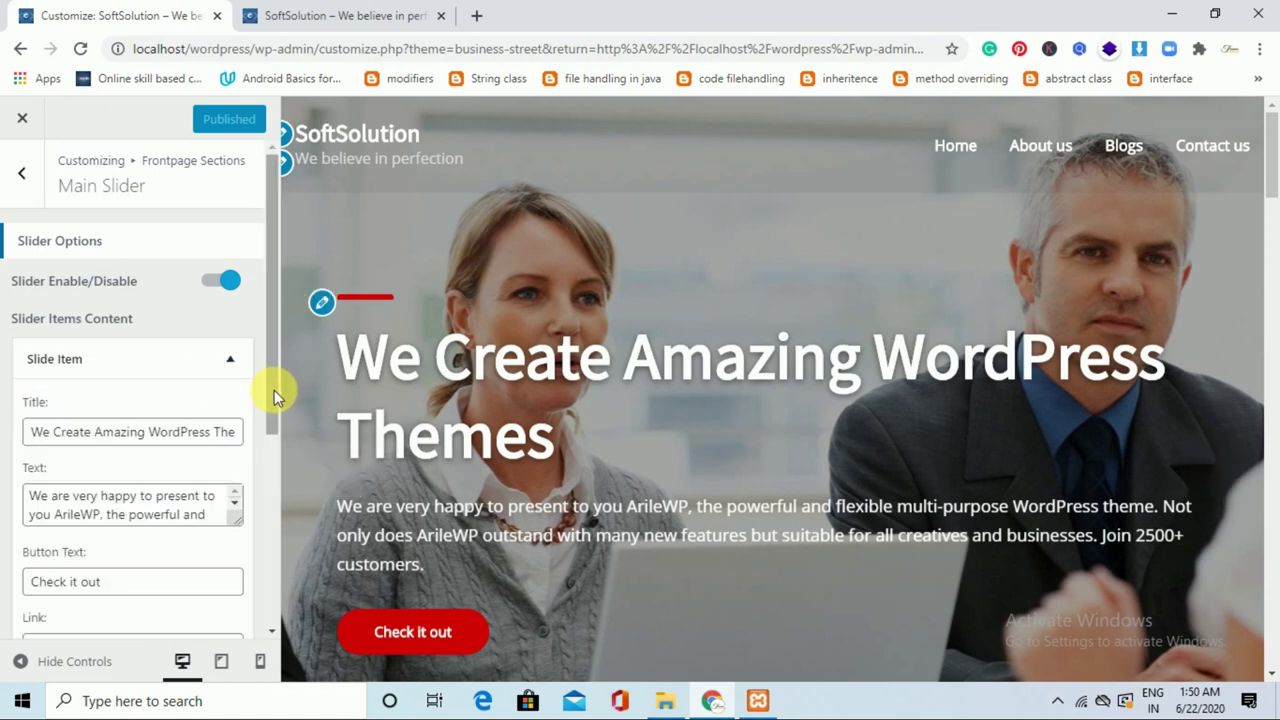
left_click_drag(274, 394, 276, 408)
left_click(233, 405)
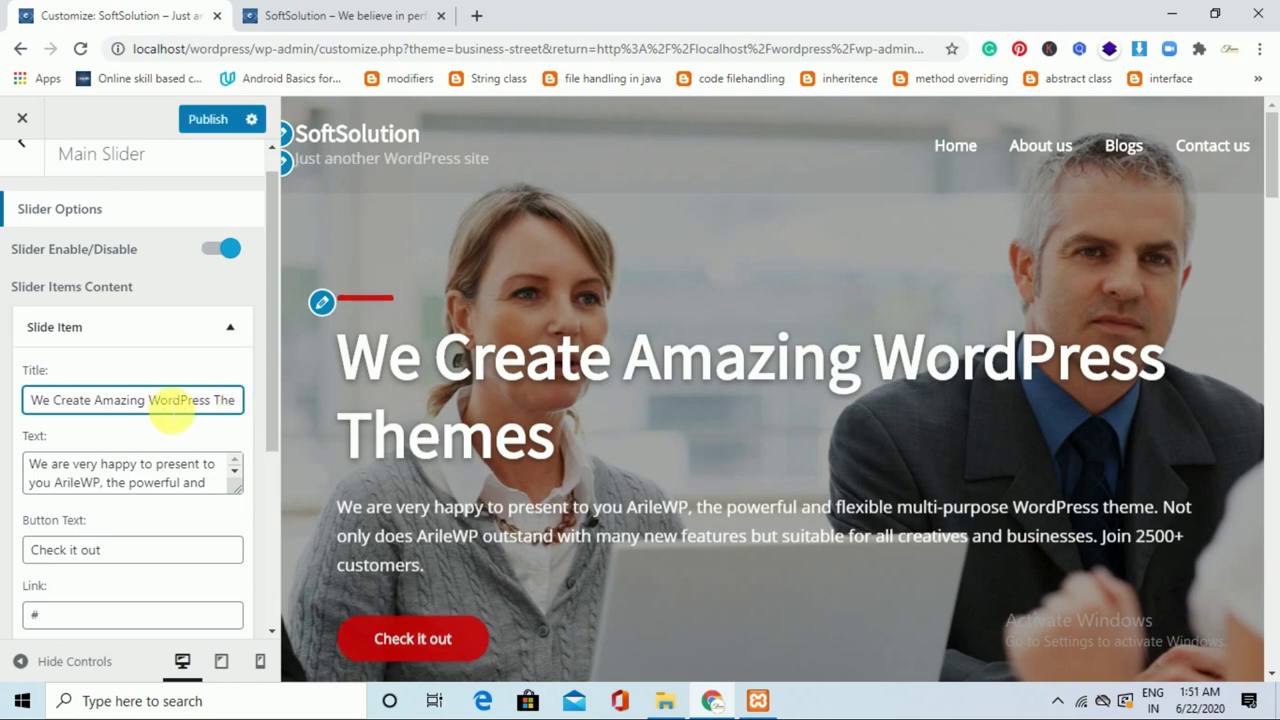
key("ctrl+a")
key("BackSpace")
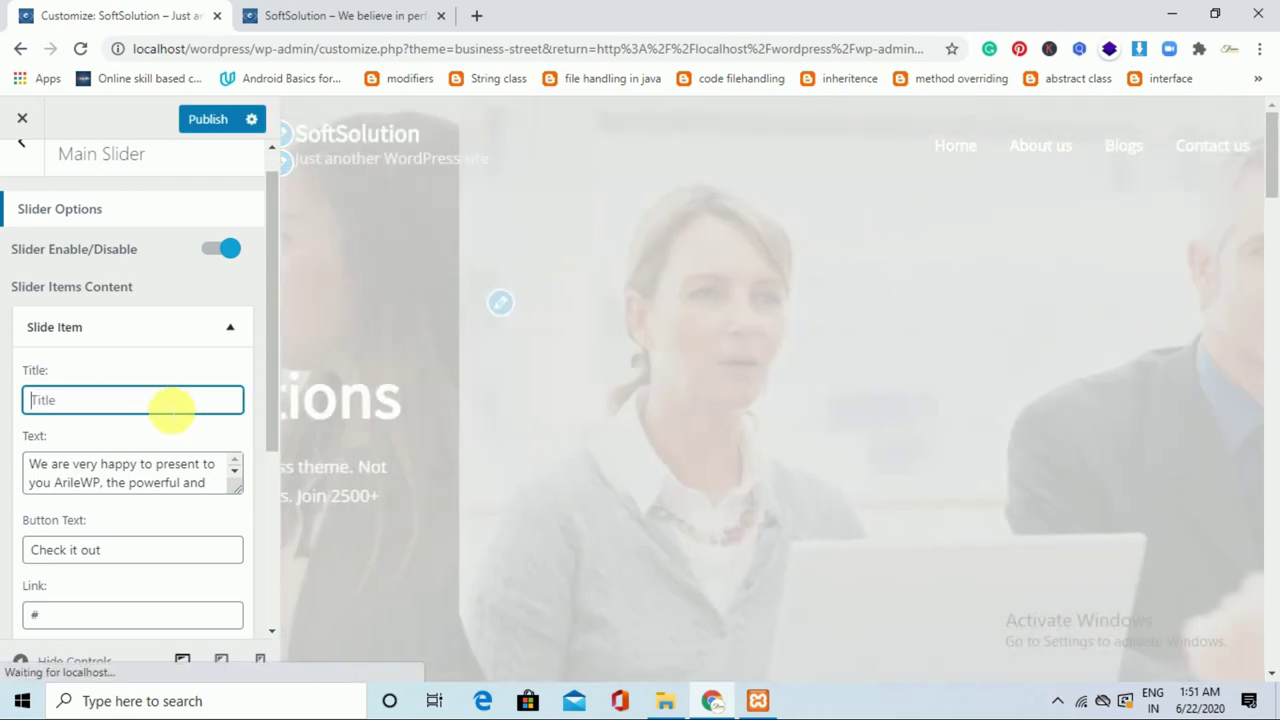
type("Create ")
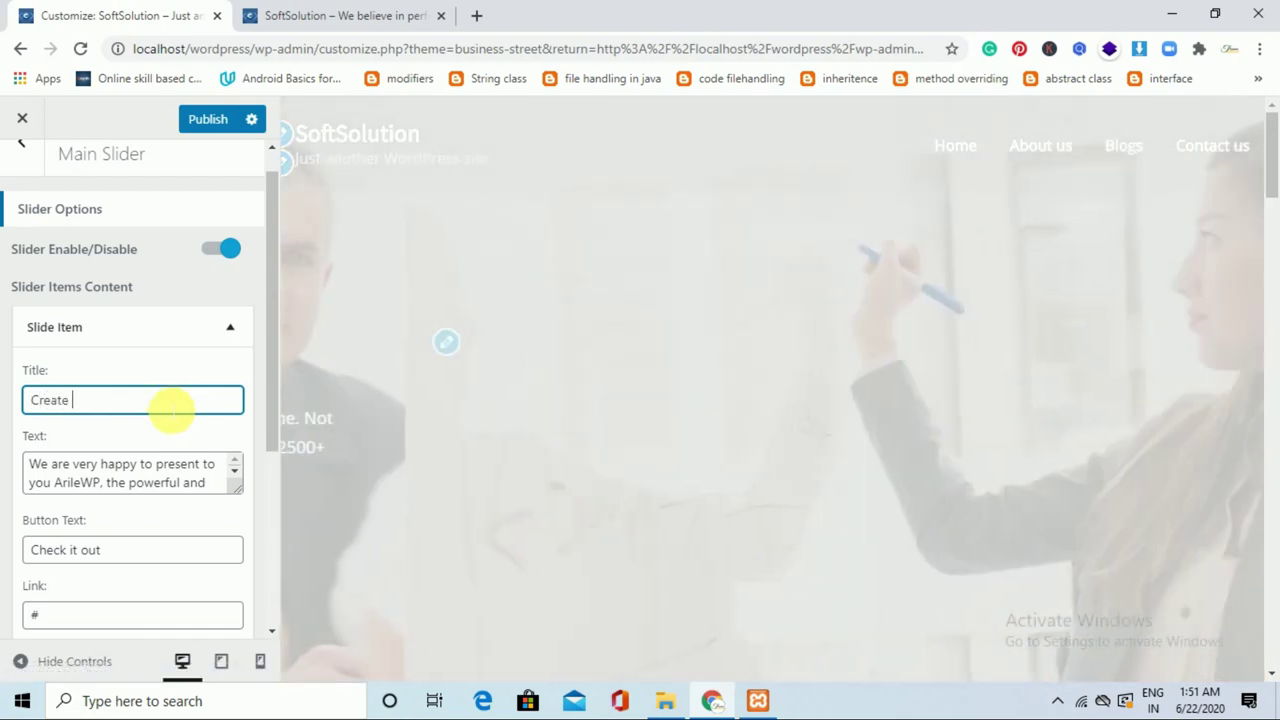
type("a ")
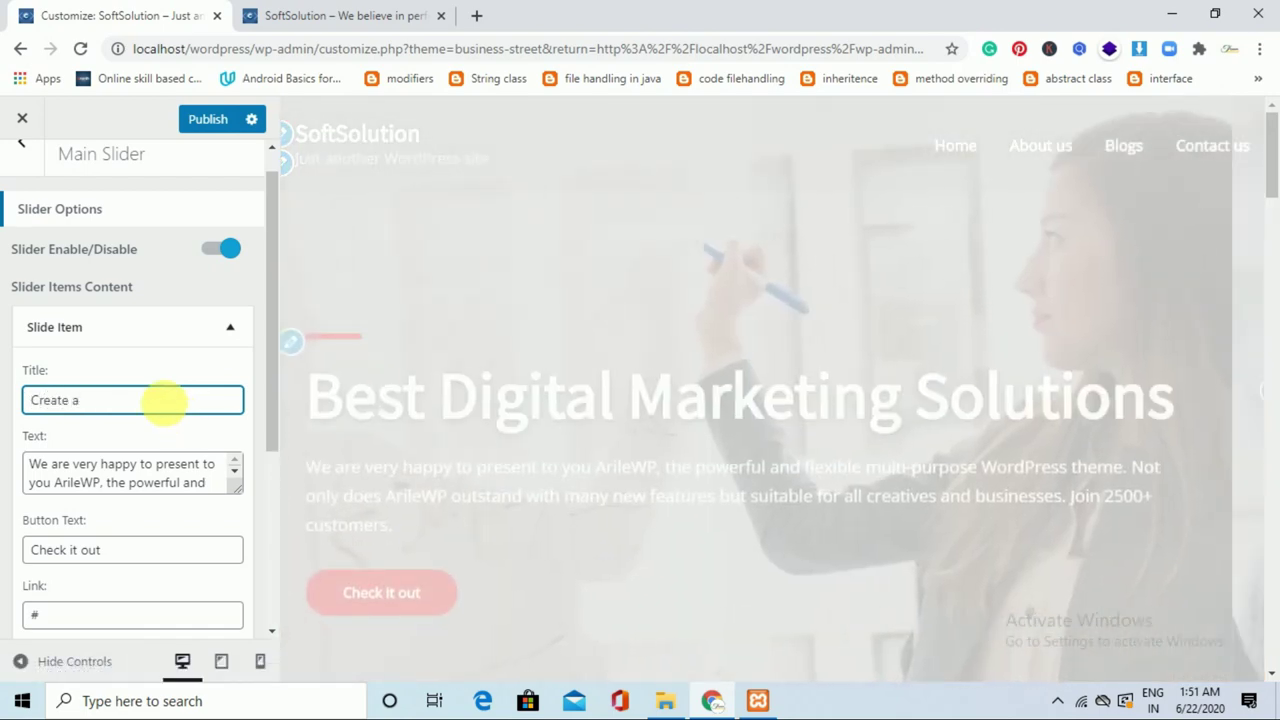
type("digital world")
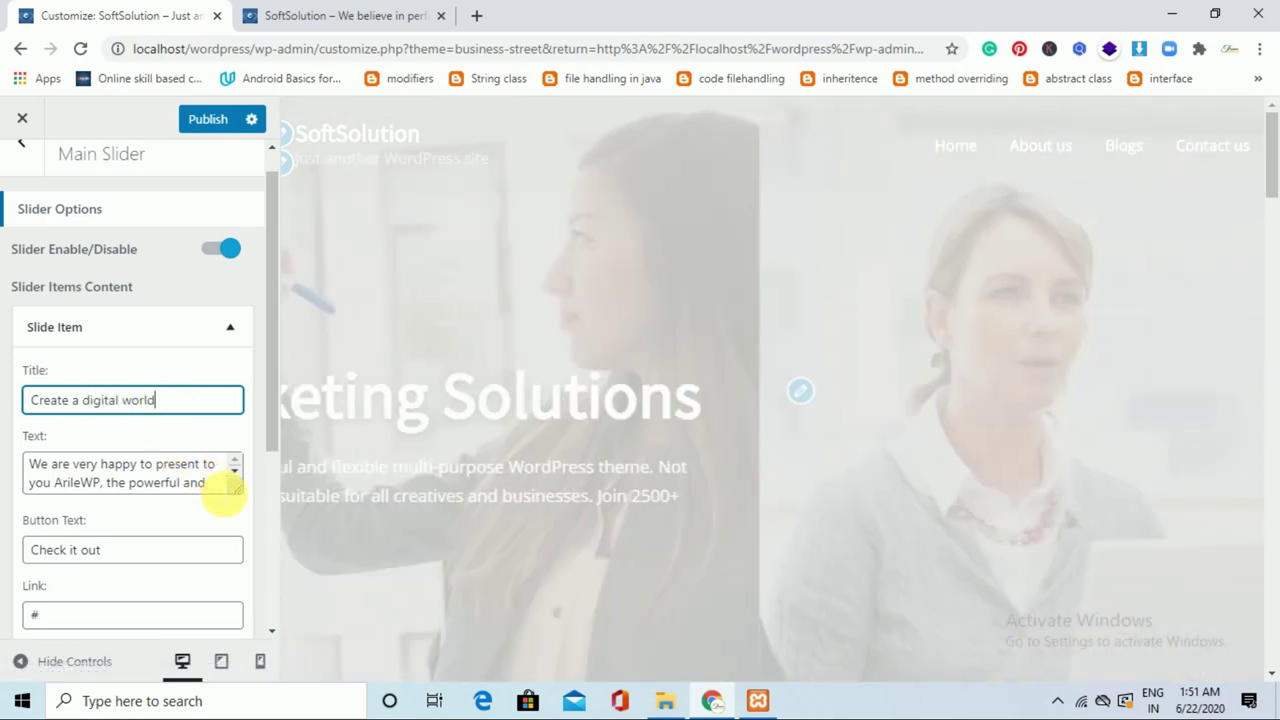
Replace the first slide's text with 'Lets grow your bussiness with us'.
left_click(221, 487)
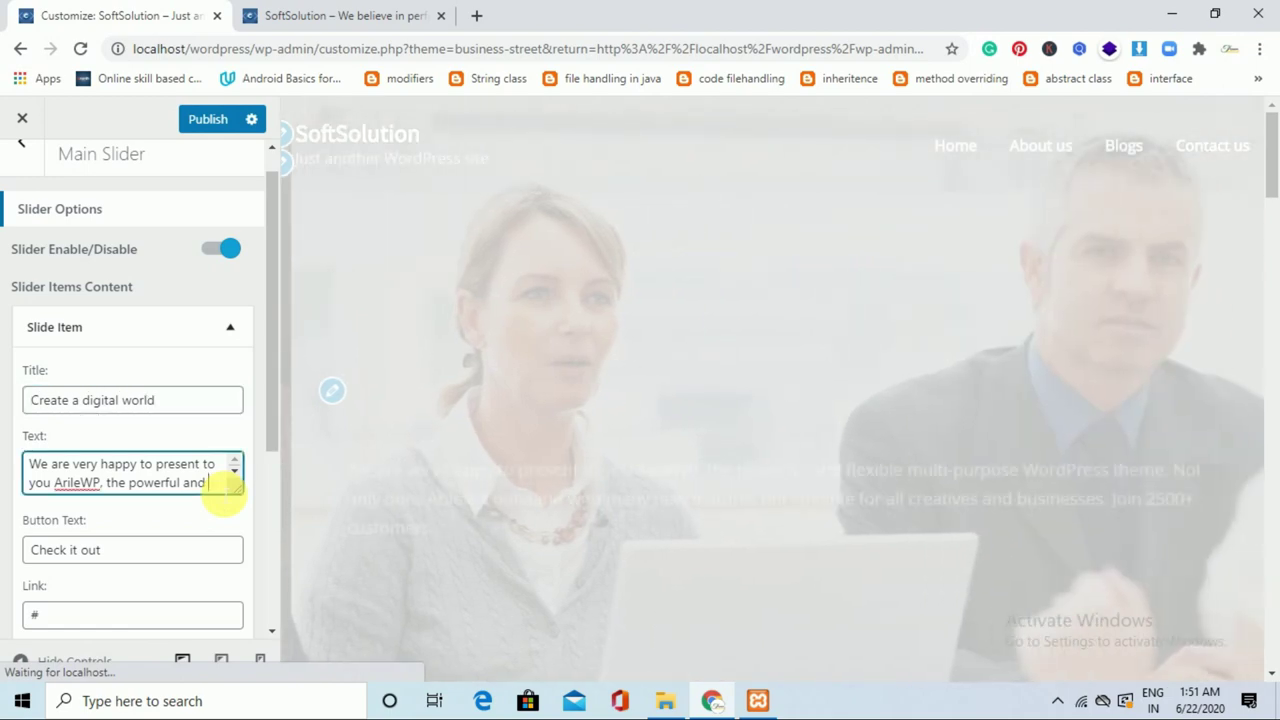
key("ctrl+a")
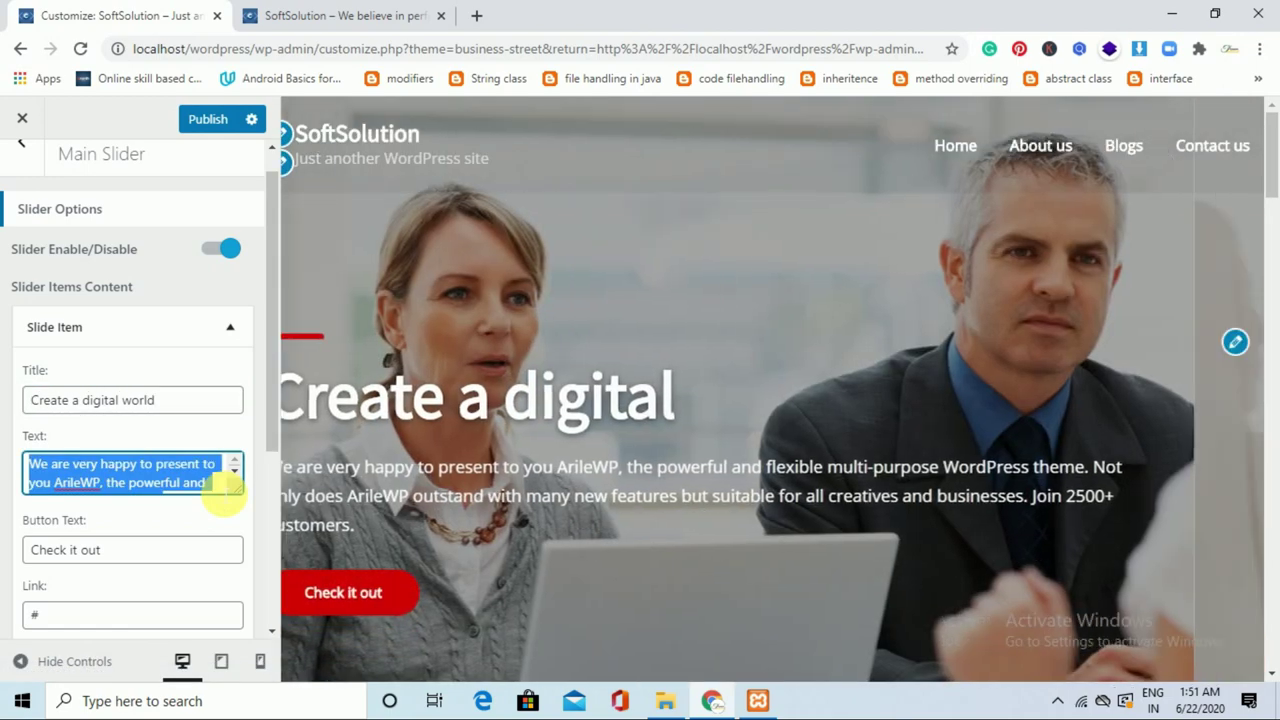
key("BackSpace")
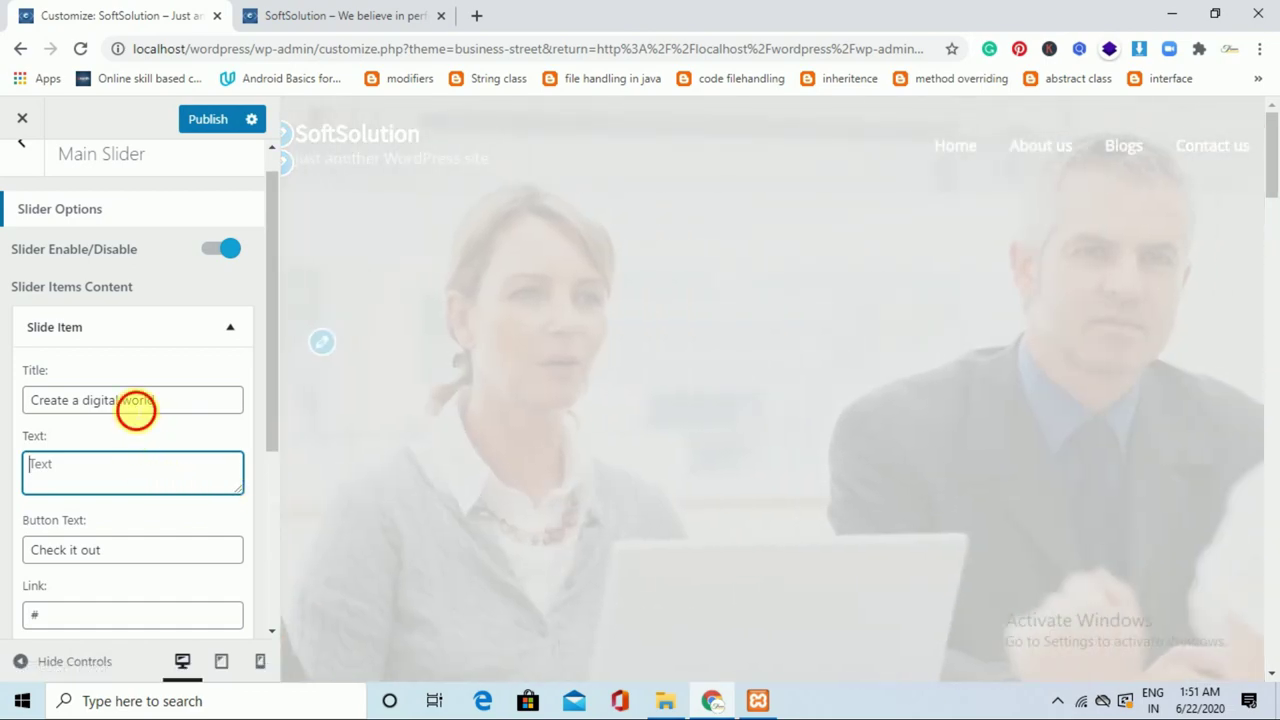
type("Lets ")
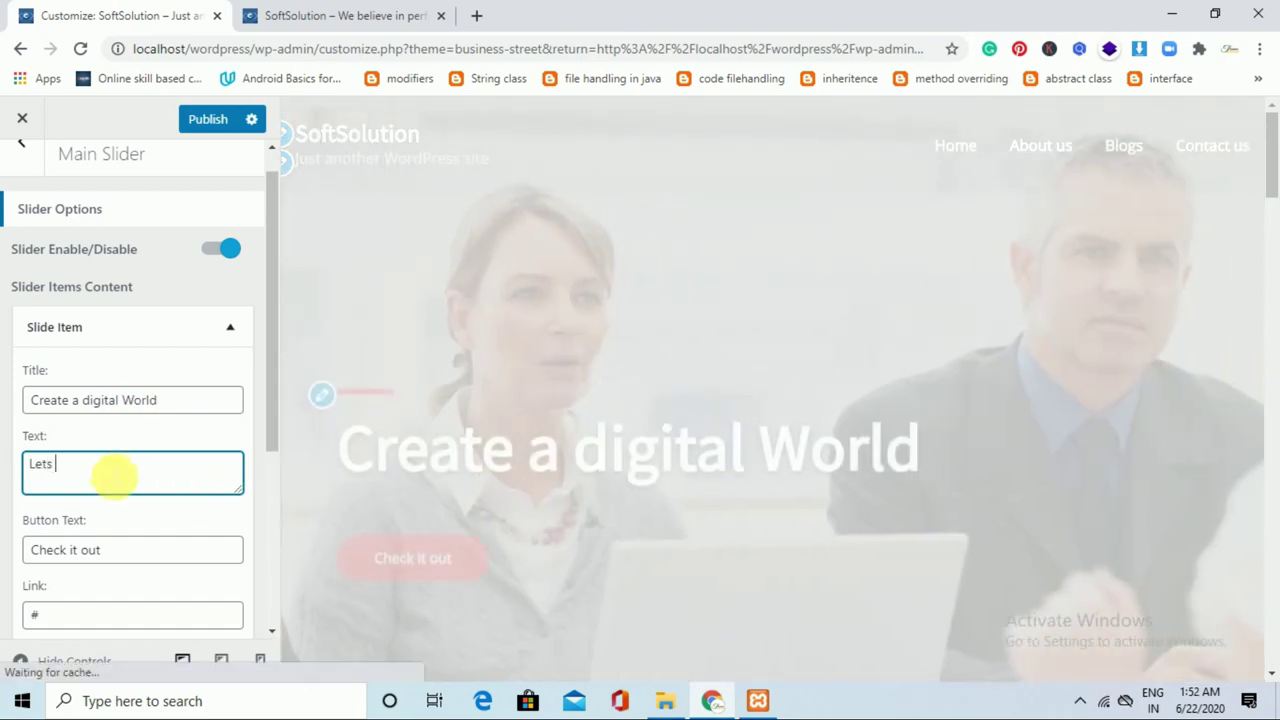
type("grow you")
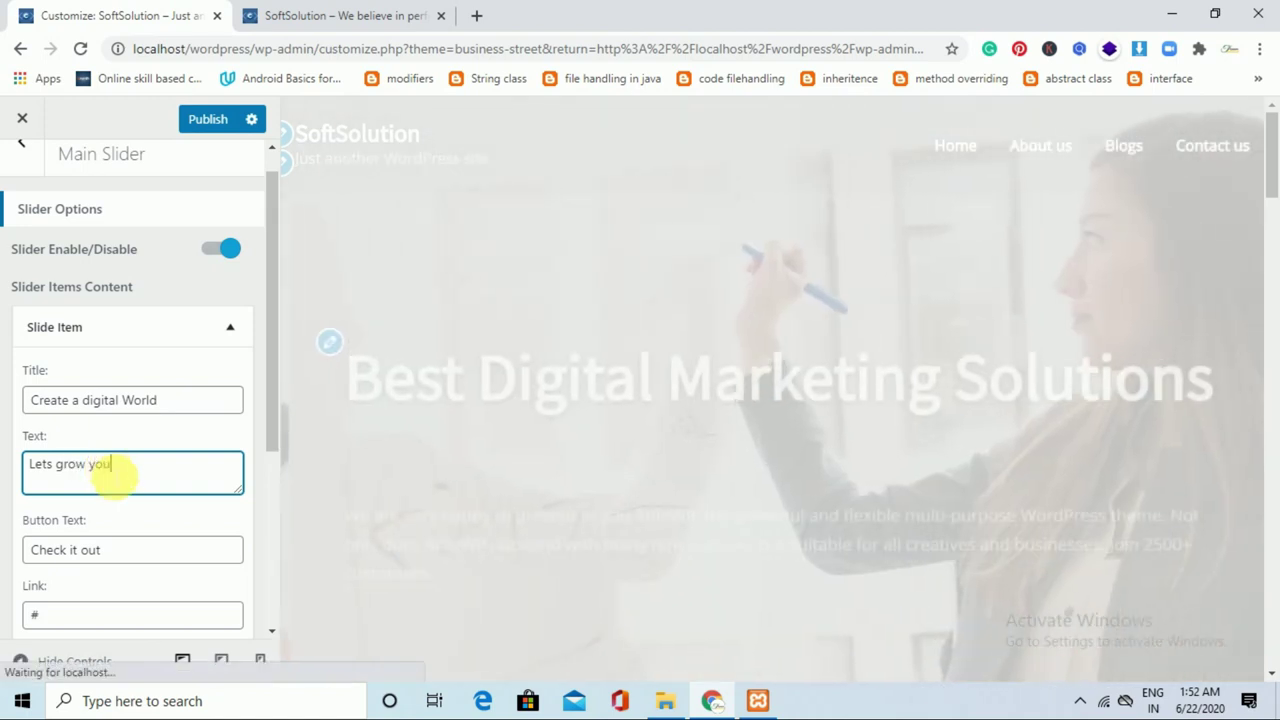
type("r buss")
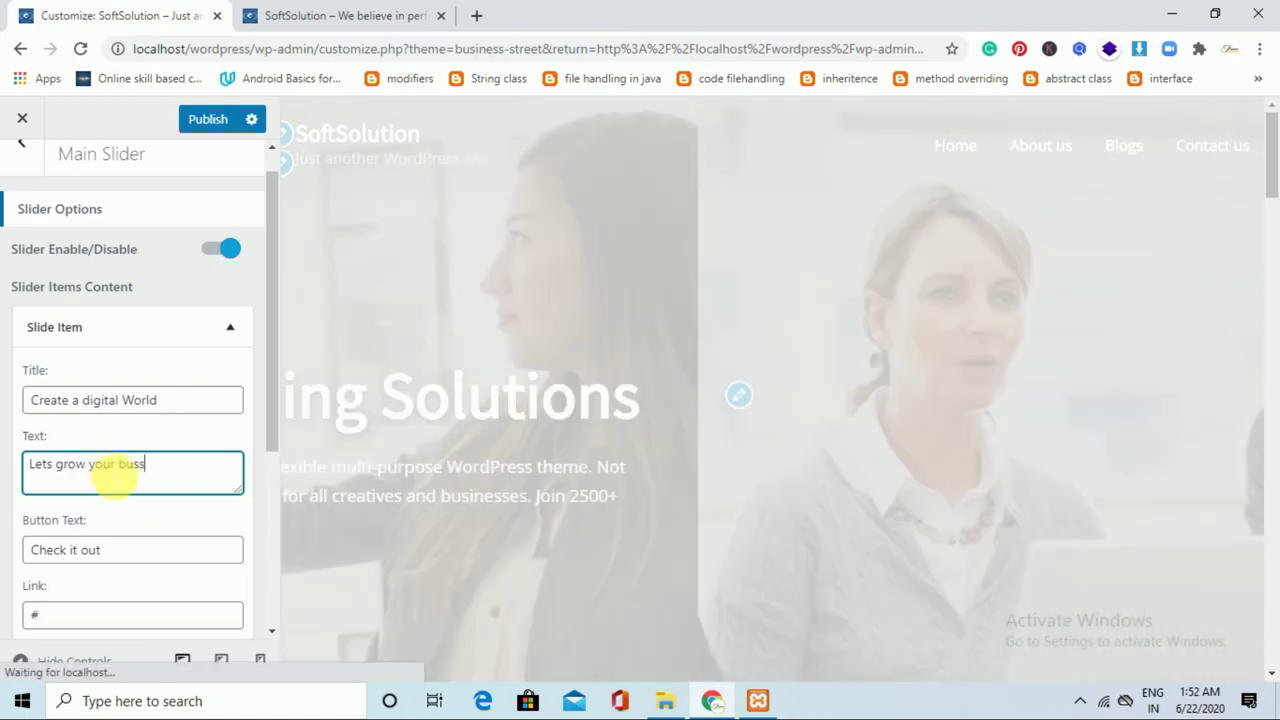
type("iness")
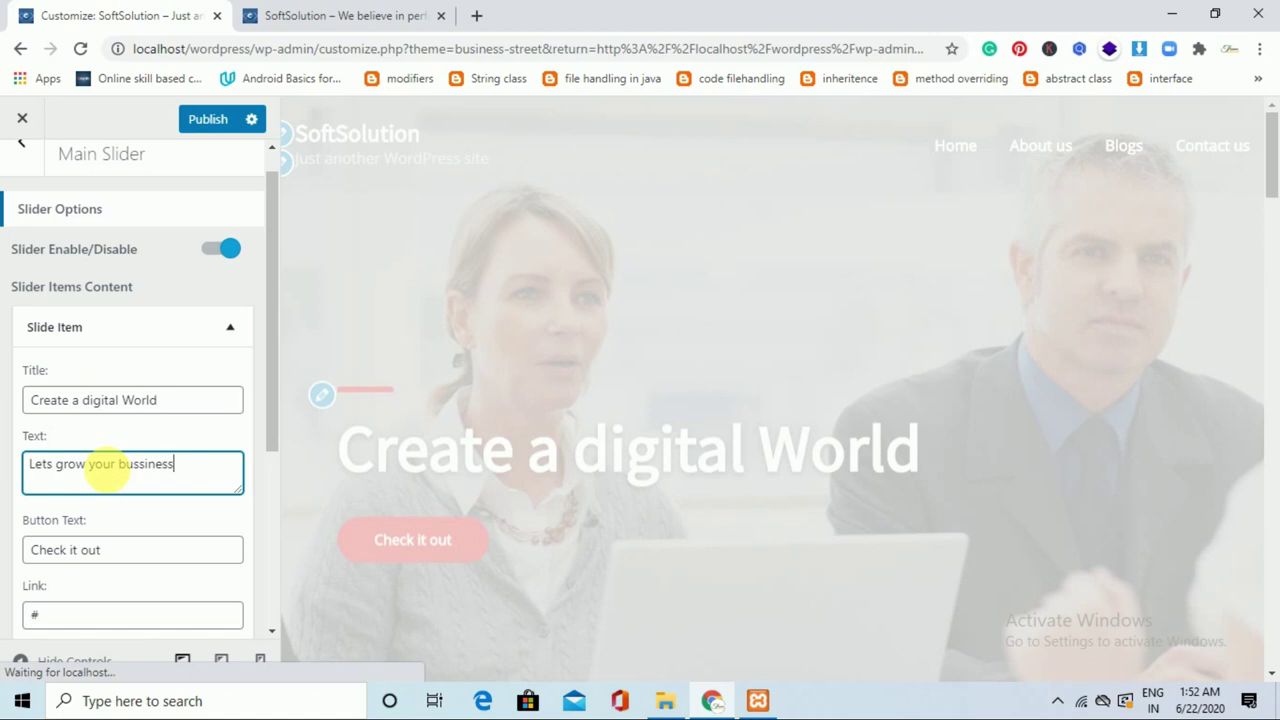
type(" with us")
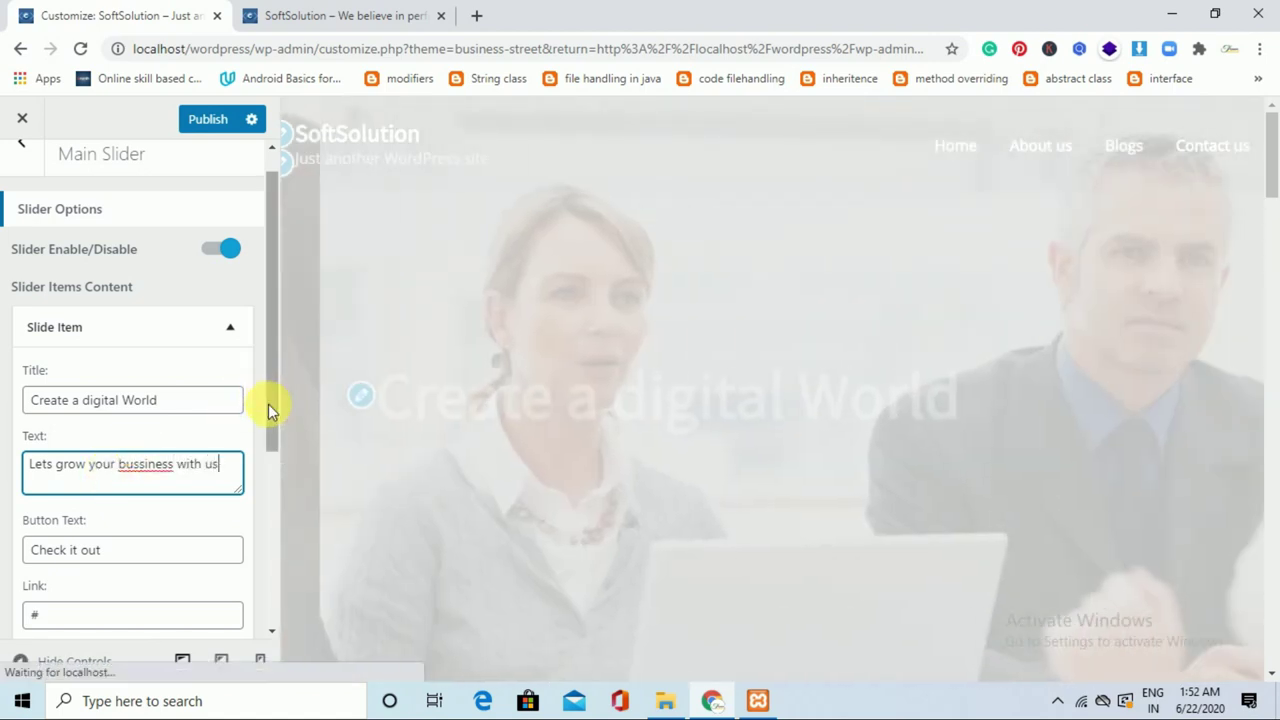
left_click(270, 420)
left_click_drag(270, 418, 270, 491)
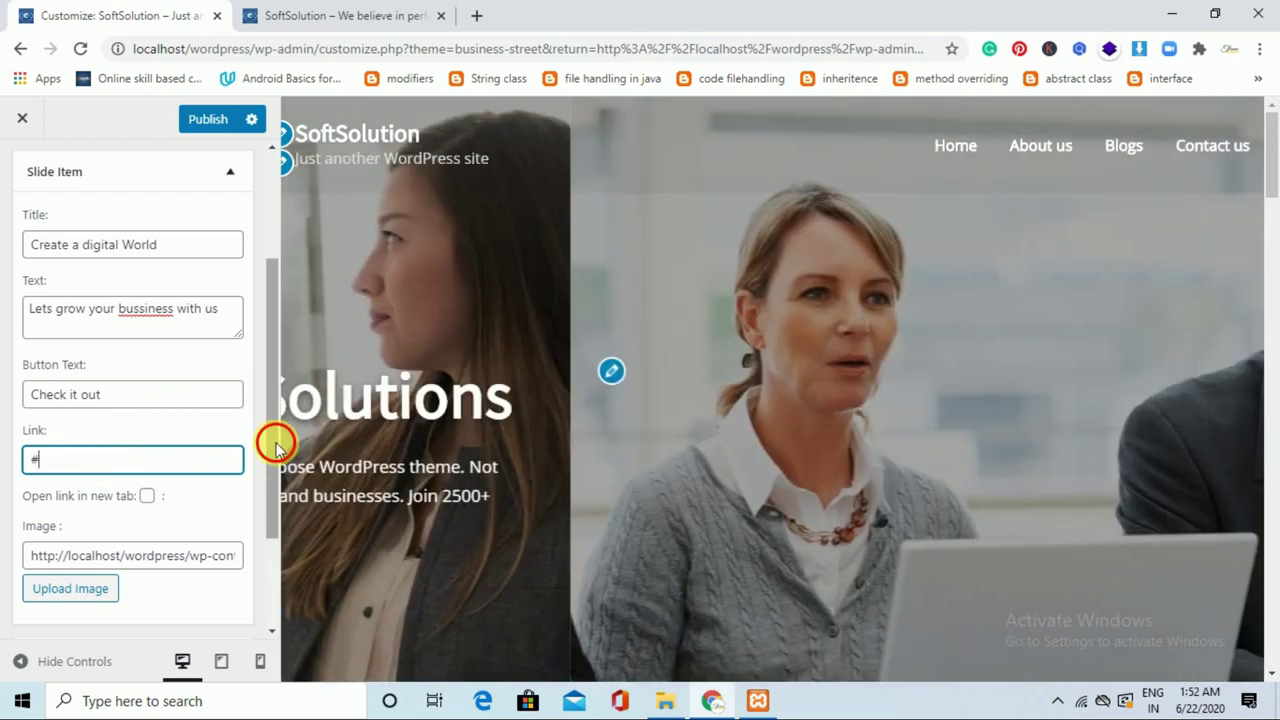
left_click_drag(274, 440, 278, 513)
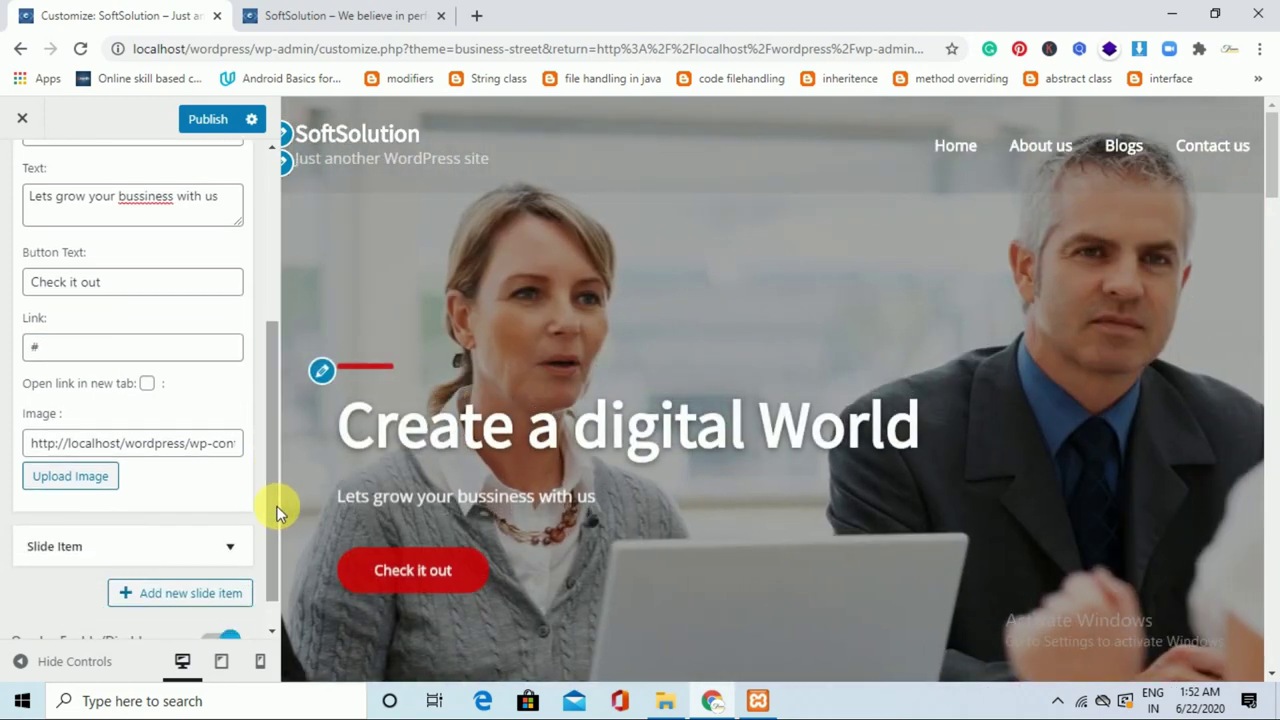
left_click(98, 480)
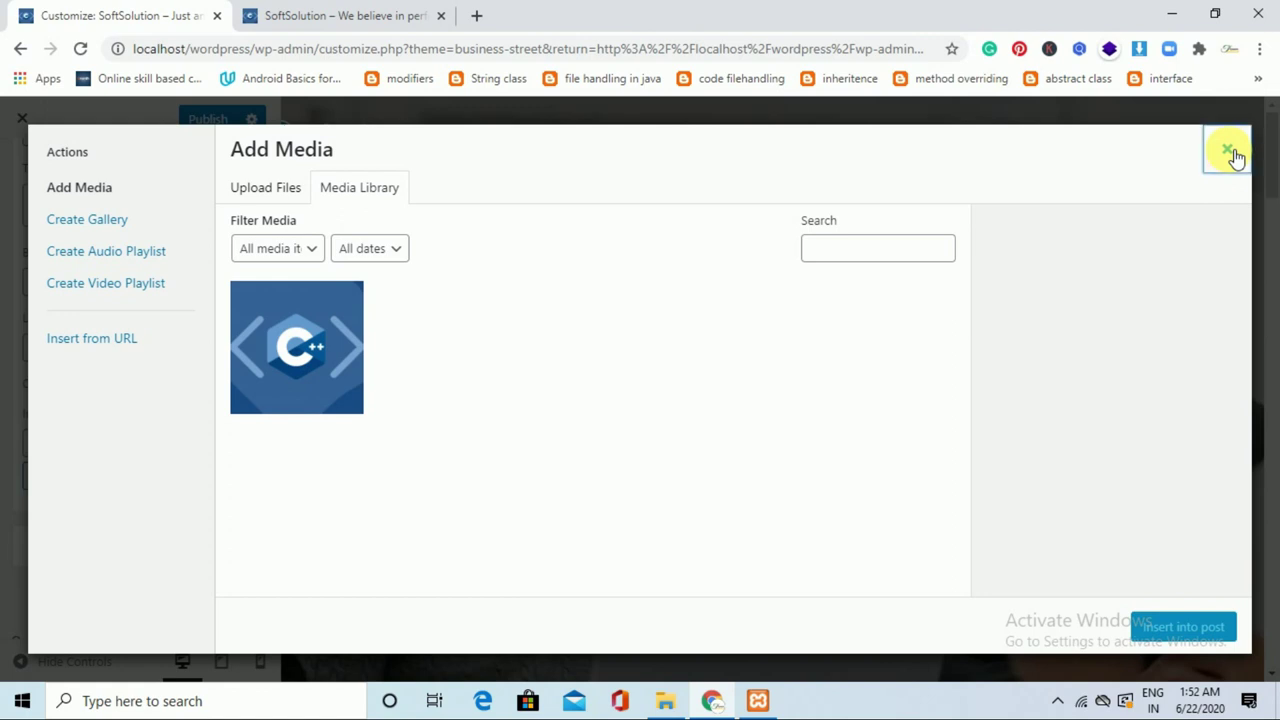
left_click(1228, 151)
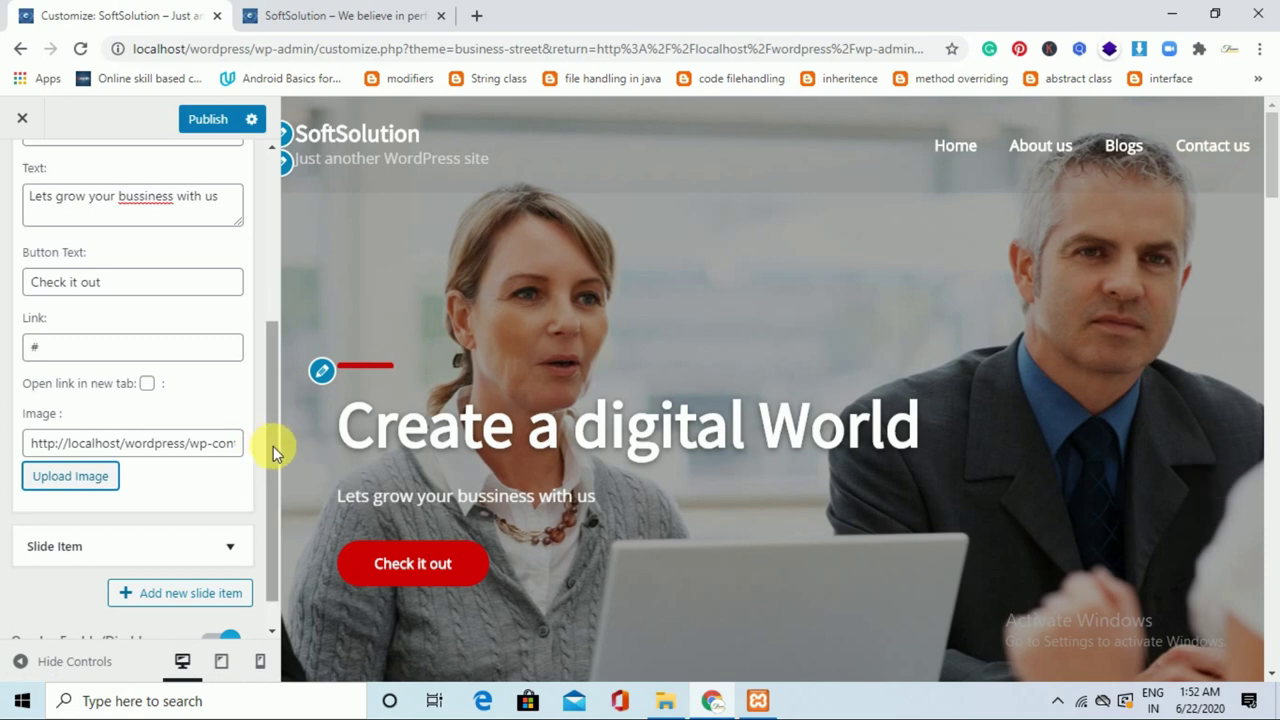
scroll(274, 470, "down", 1)
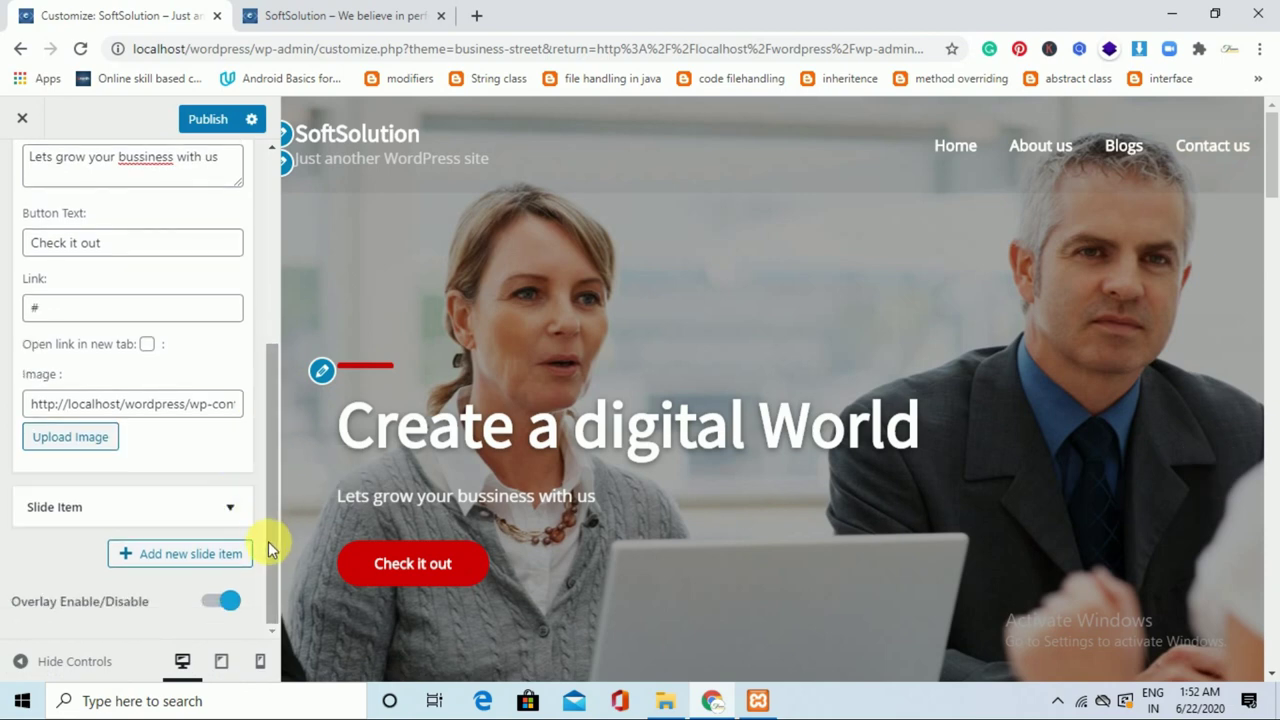
left_click_drag(269, 543, 260, 249)
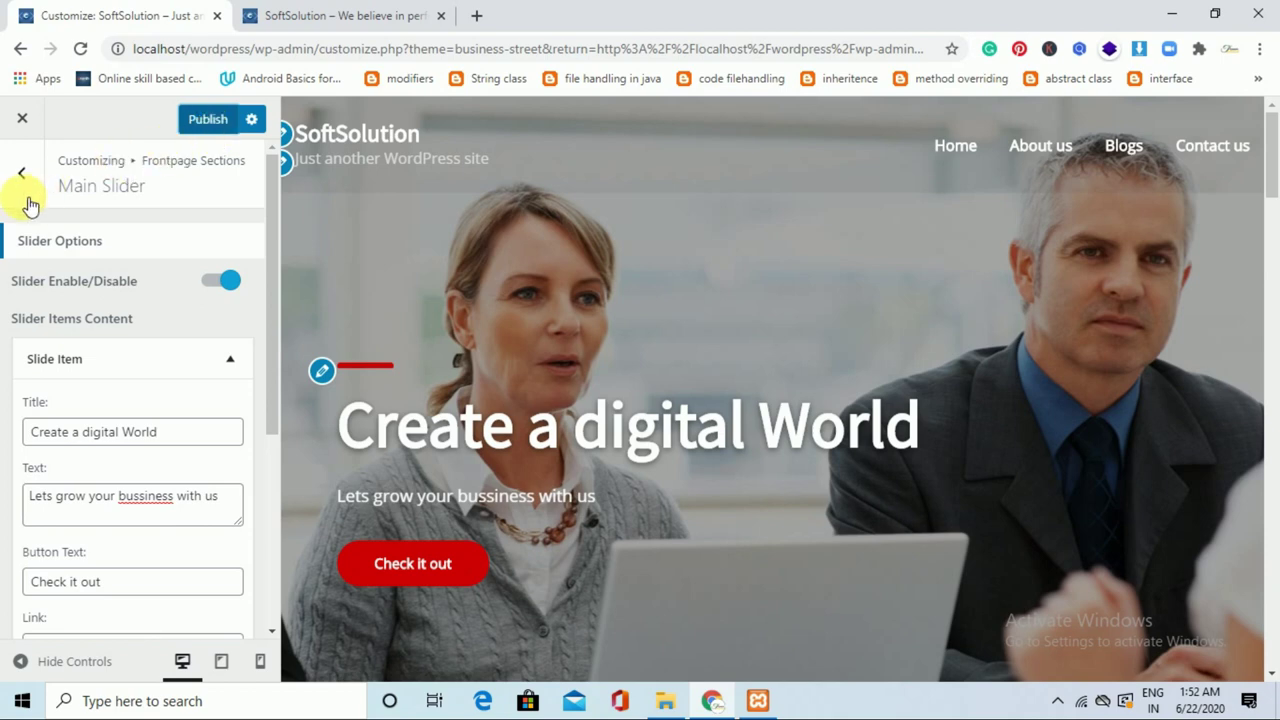
Publish the slider changes and review the Theme Info Area entries.
left_click(185, 120)
left_click(40, 188)
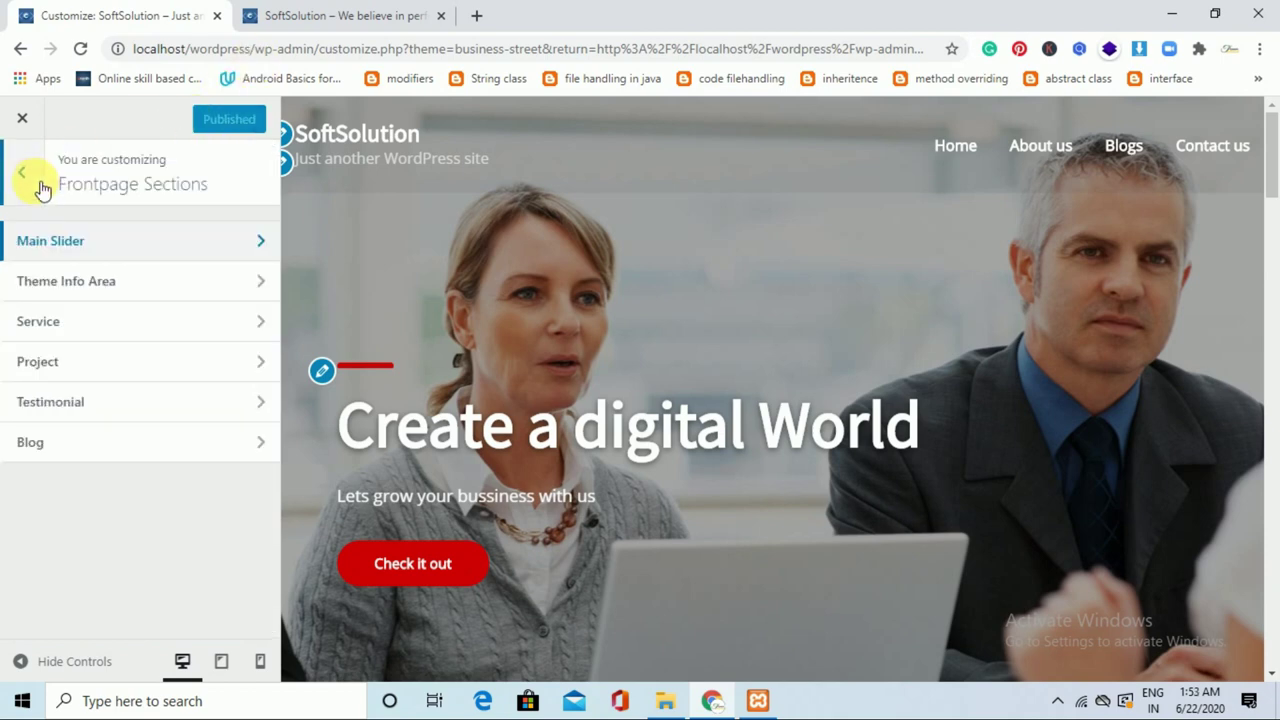
left_click(173, 287)
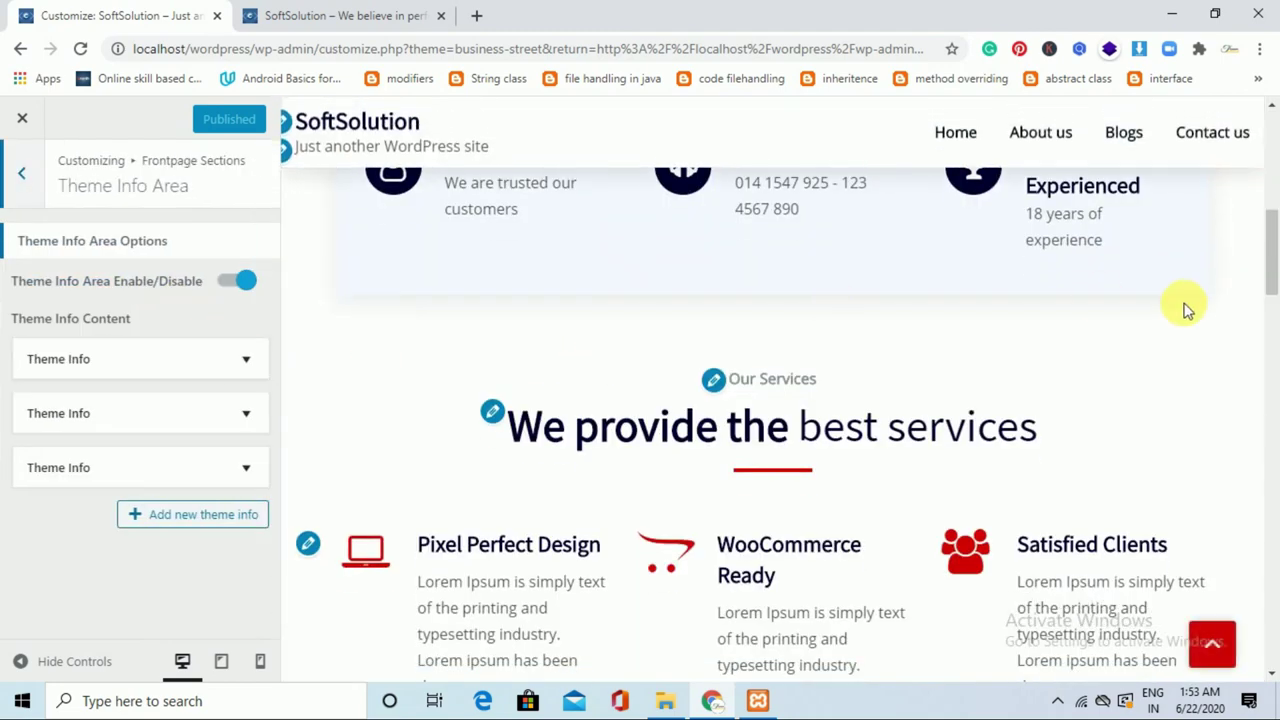
left_click_drag(1275, 290, 1272, 258)
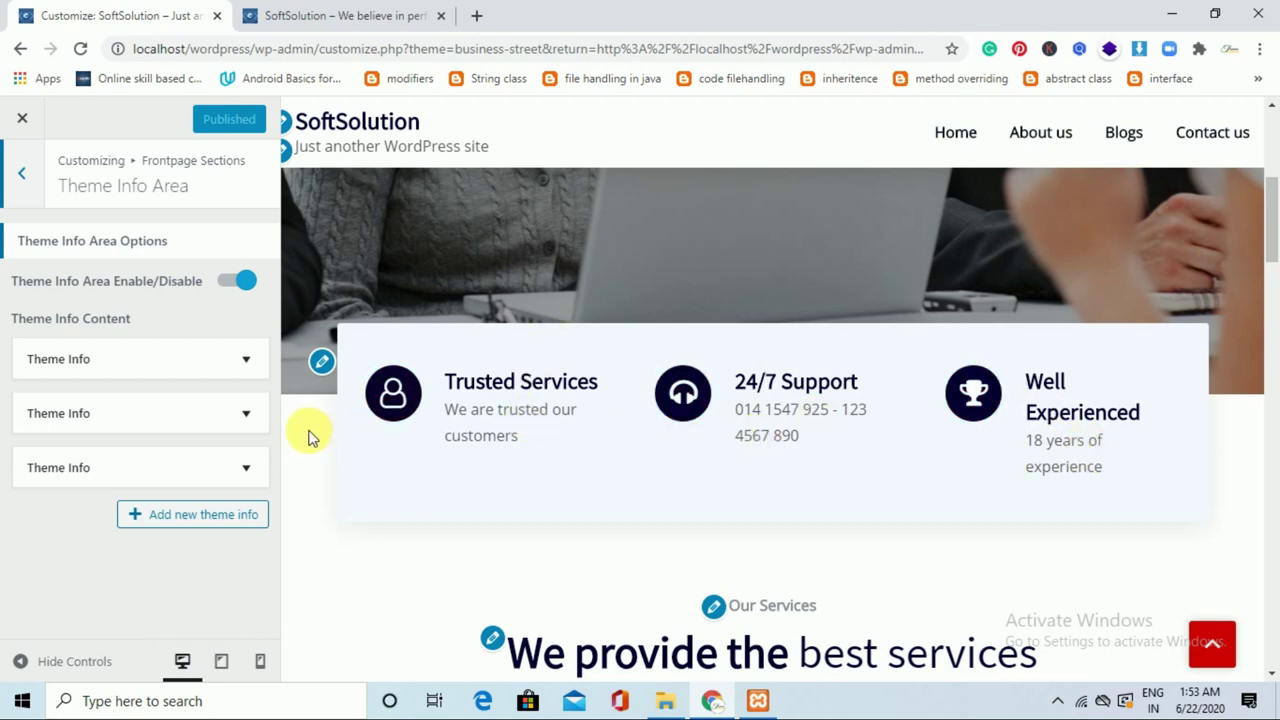
left_click(246, 362)
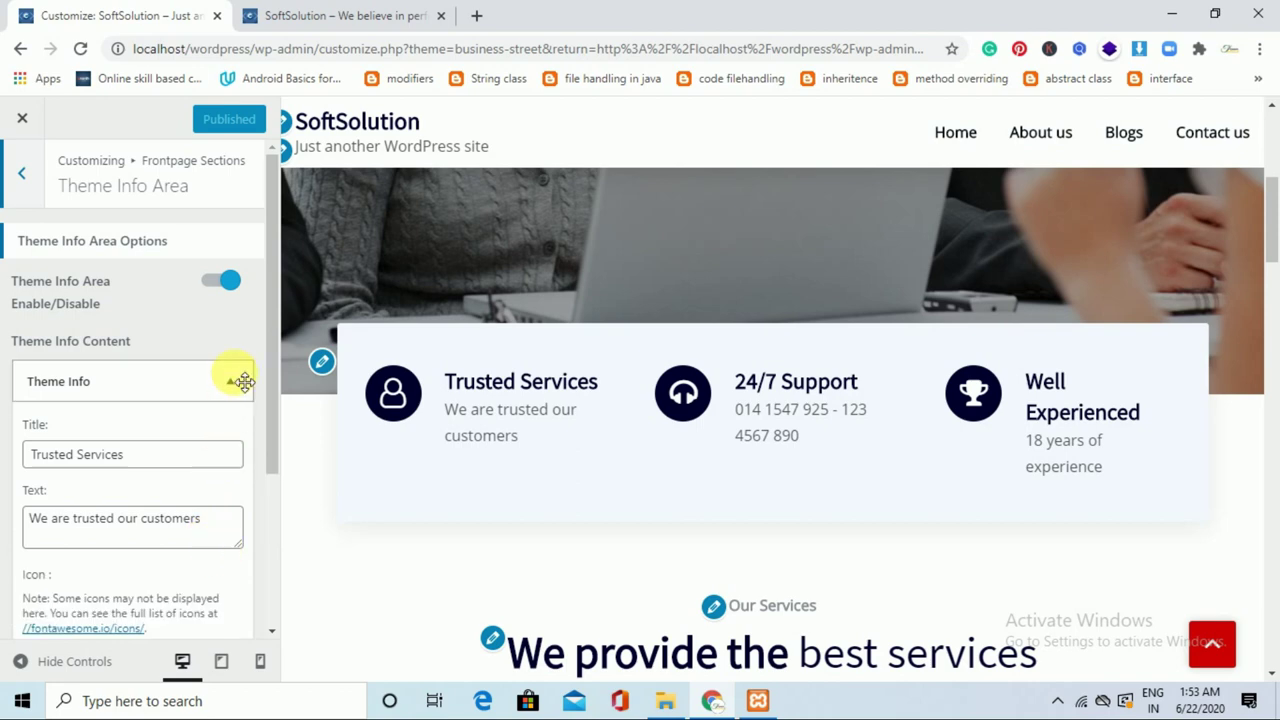
left_click(244, 381)
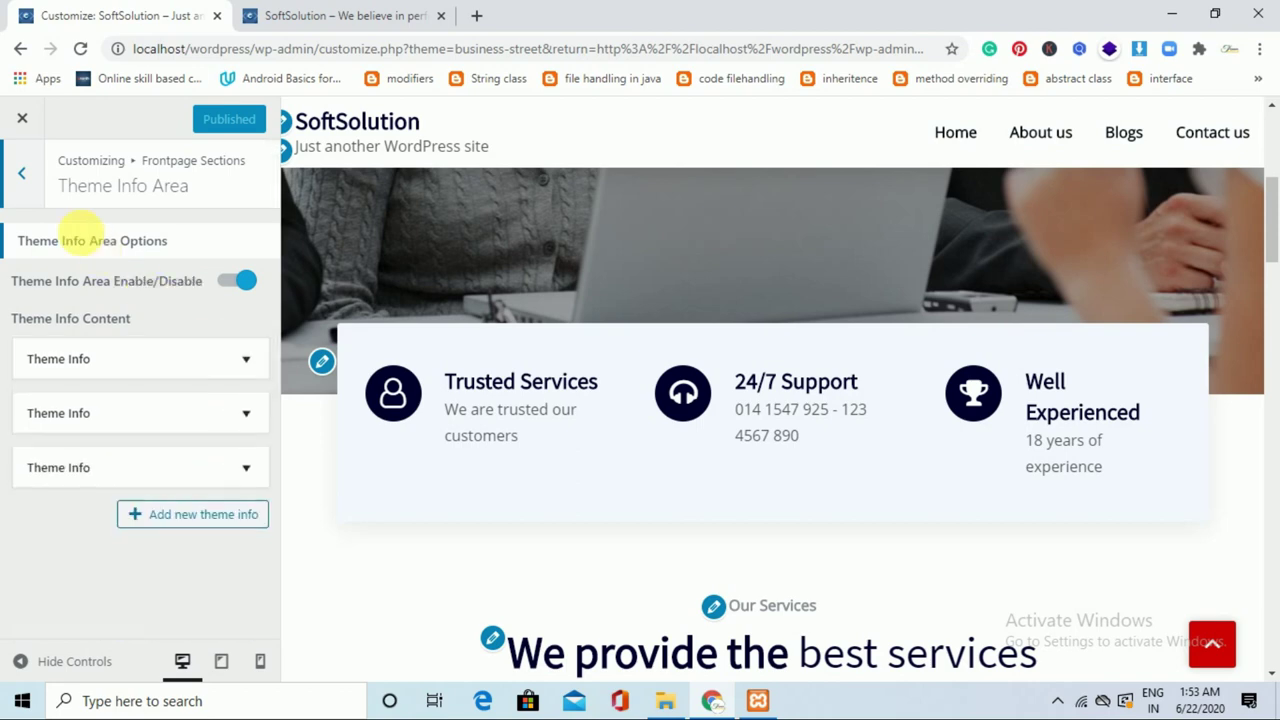
left_click(38, 180)
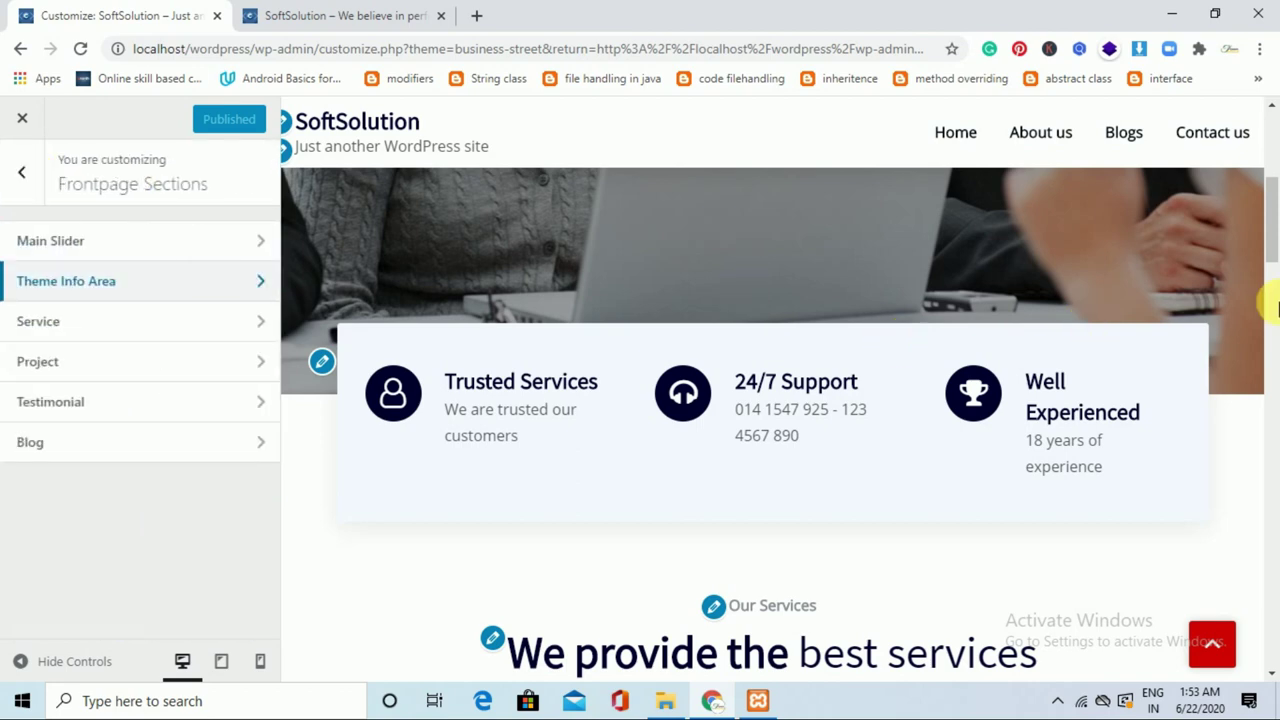
Open the Service section settings and a new browser tab.
left_click_drag(1276, 225, 1275, 270)
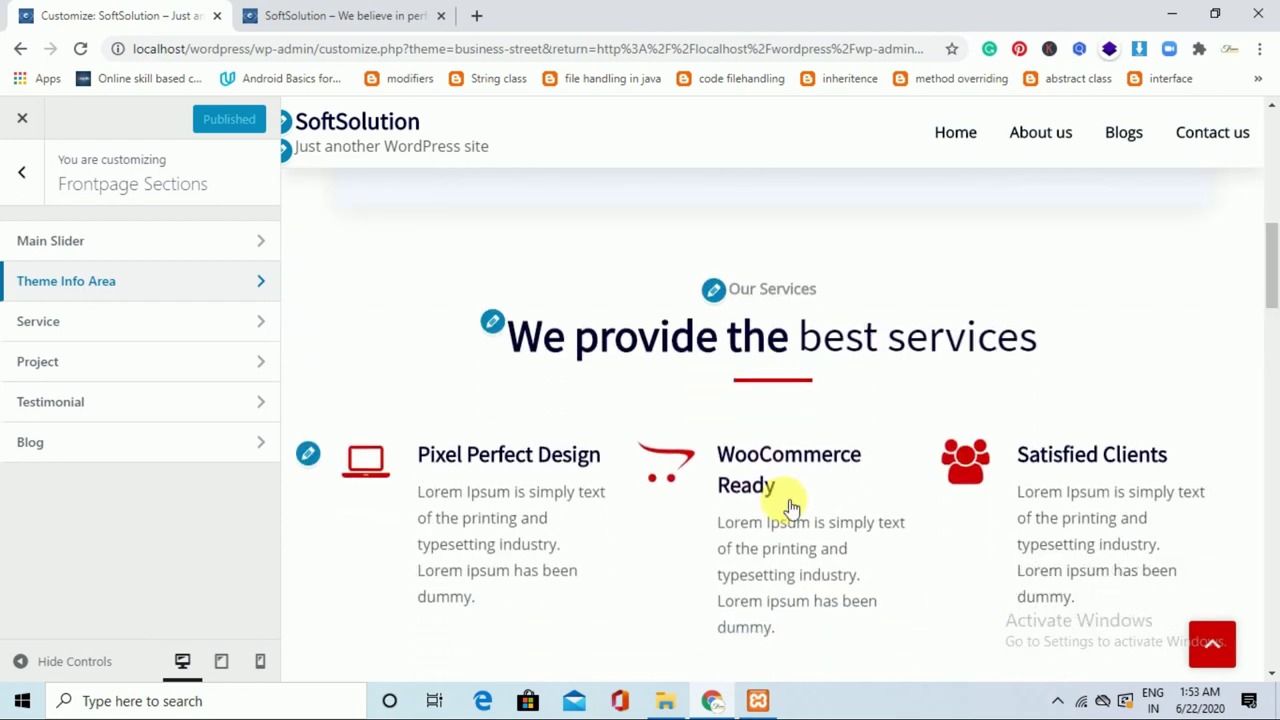
left_click(226, 337)
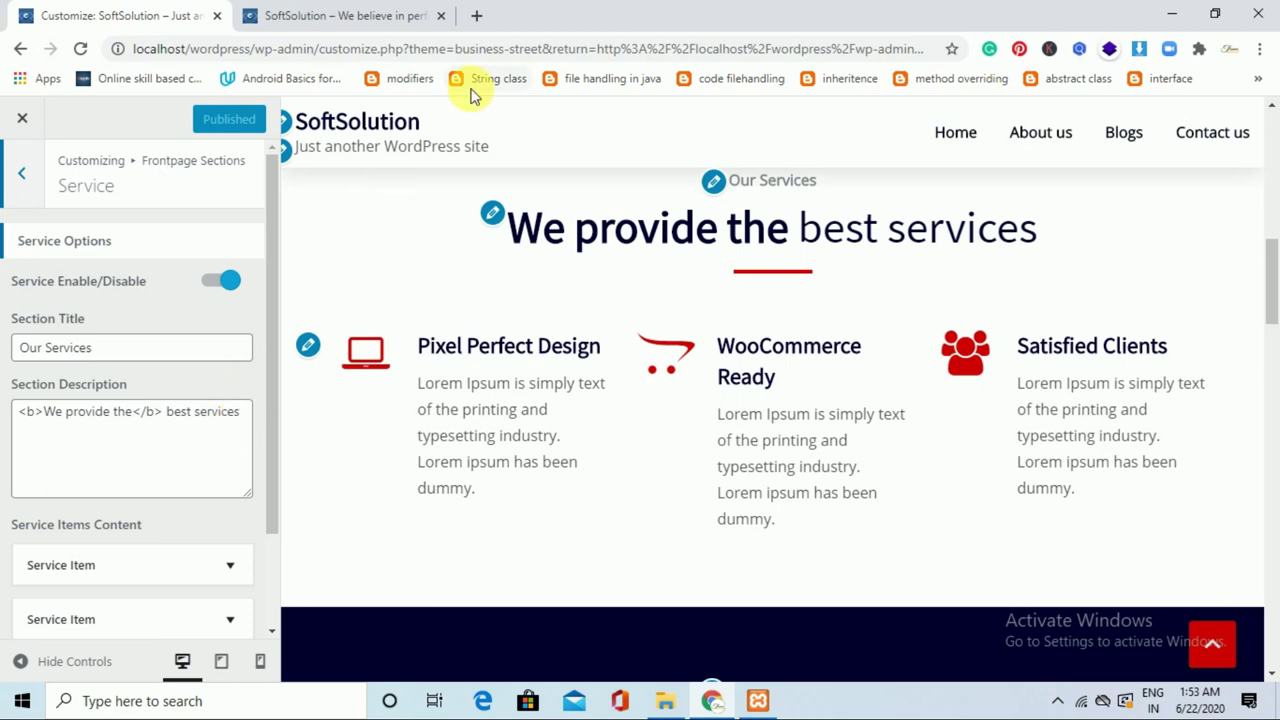
left_click(475, 17)
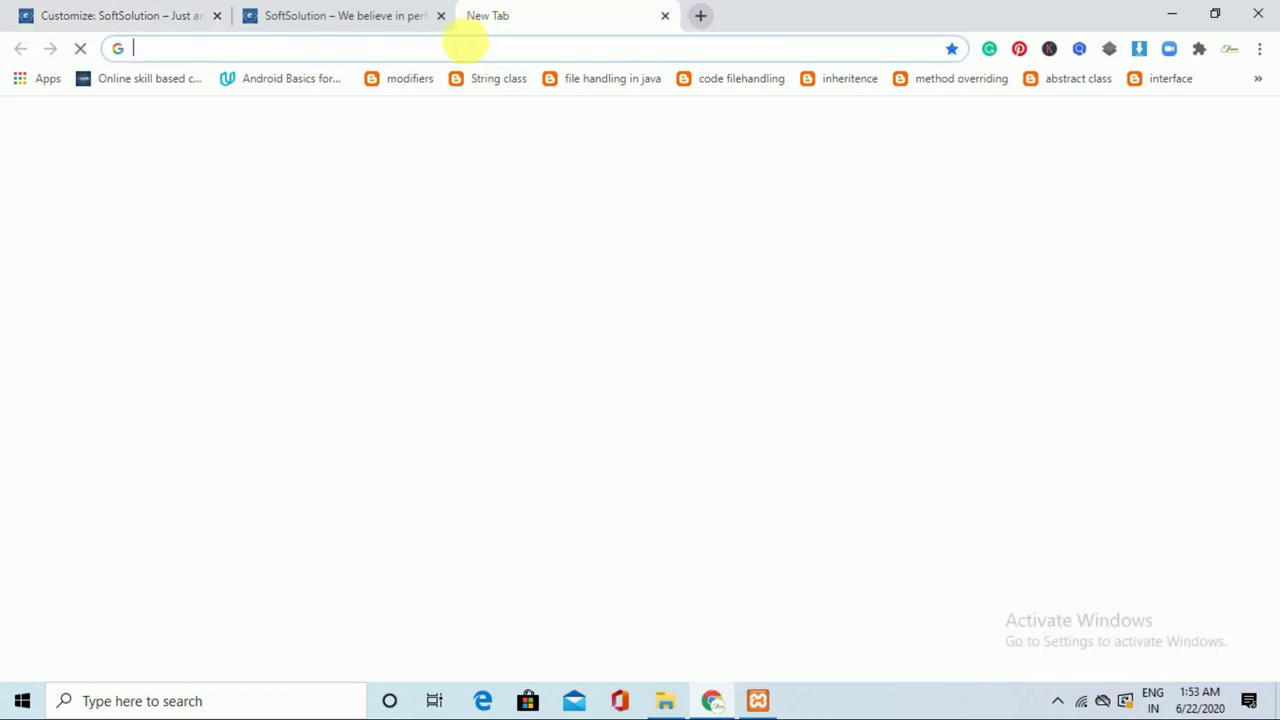
Search for 'shailers' and open the Shailers Solutions website.
left_click(470, 48)
left_click(420, 189)
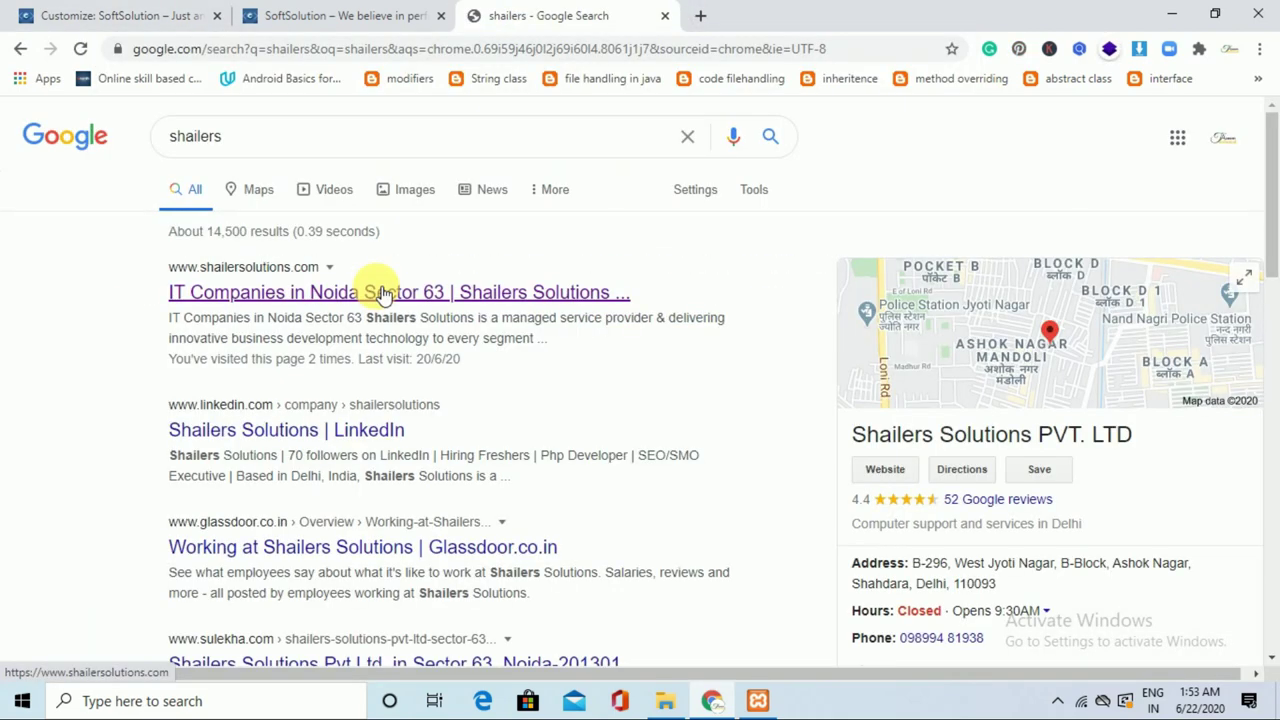
left_click(383, 292)
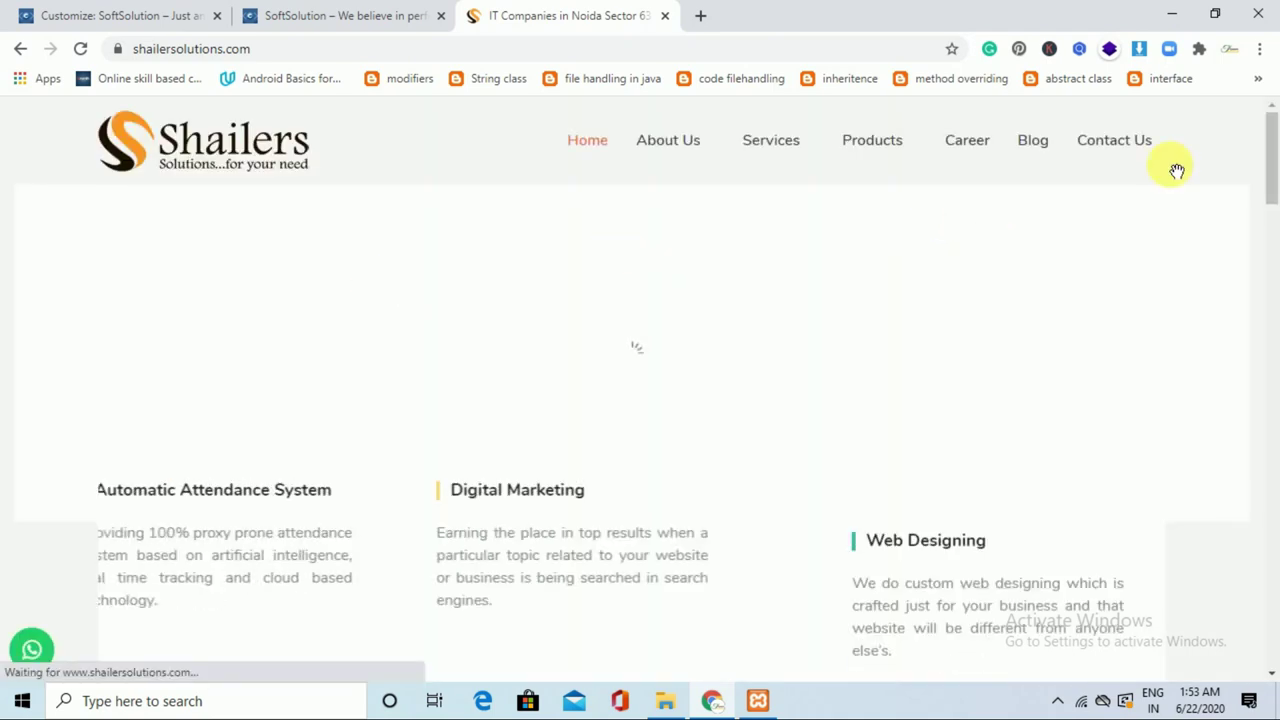
scroll(1270, 180, "down", 2)
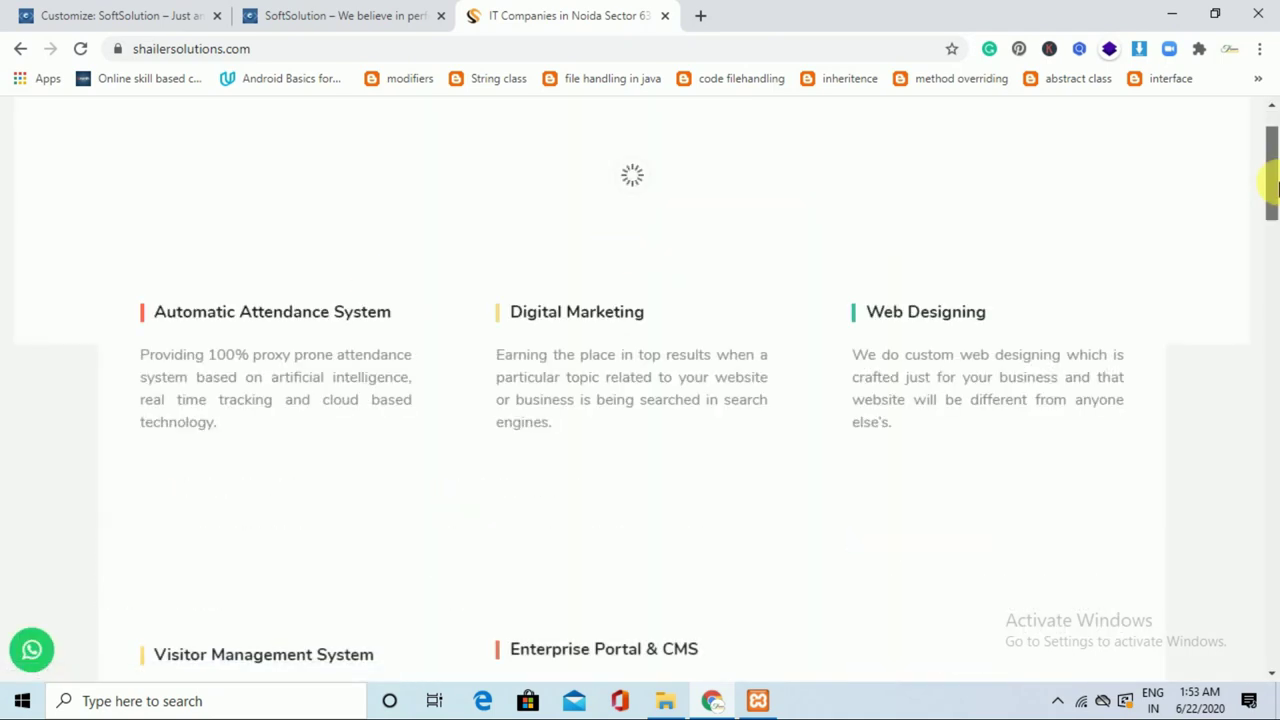
Select the Web Designing description paragraph, then return to the customizer tab.
left_click_drag(858, 357, 903, 305)
left_click(900, 300)
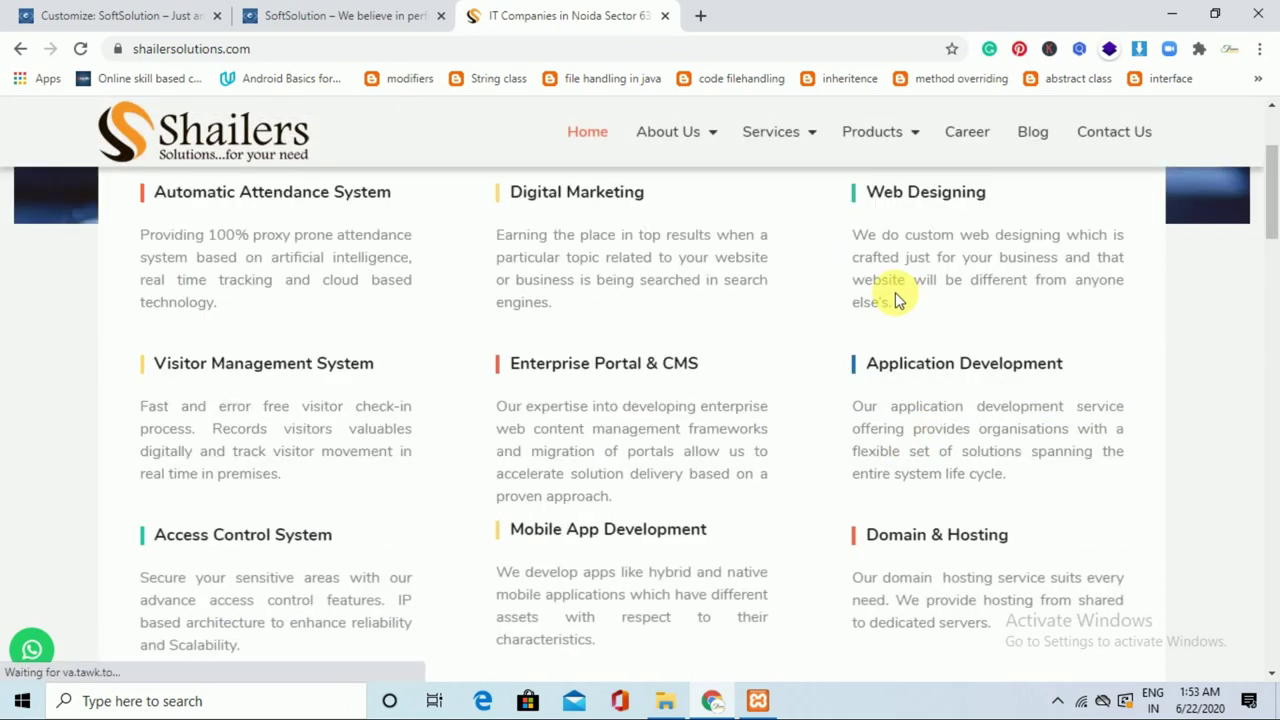
left_click_drag(854, 236, 896, 305)
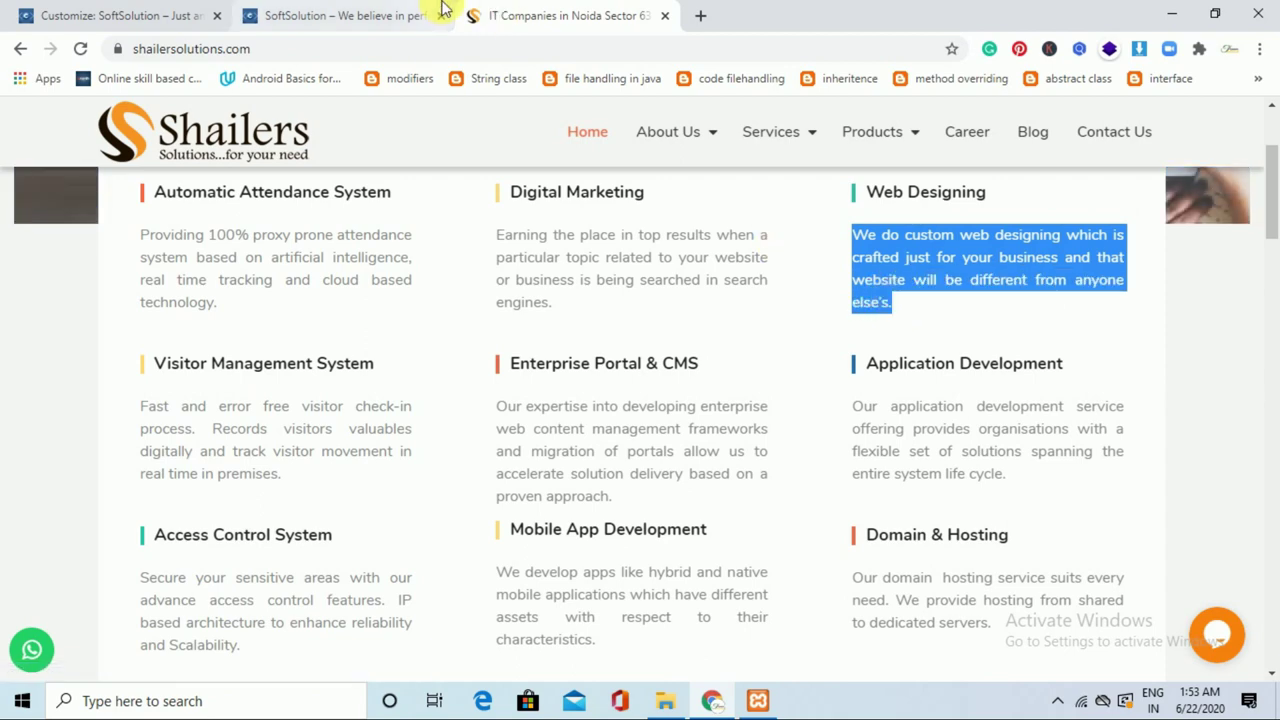
left_click(372, 10)
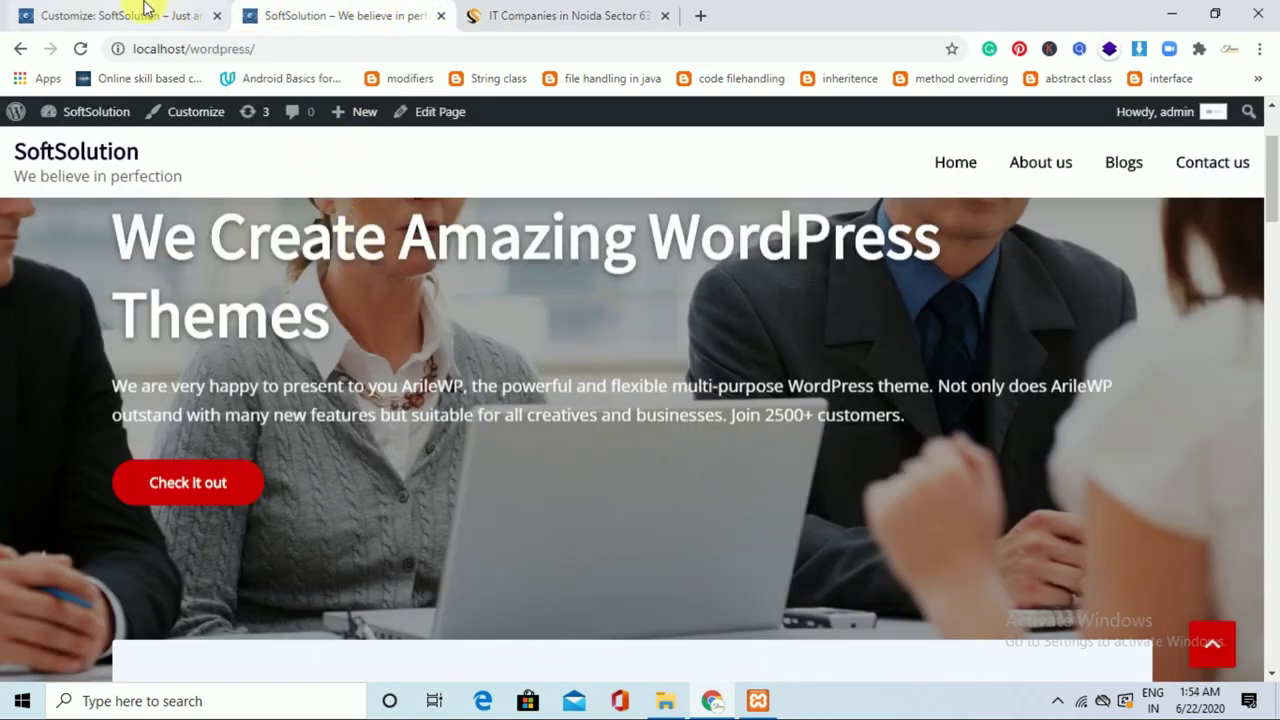
left_click(143, 10)
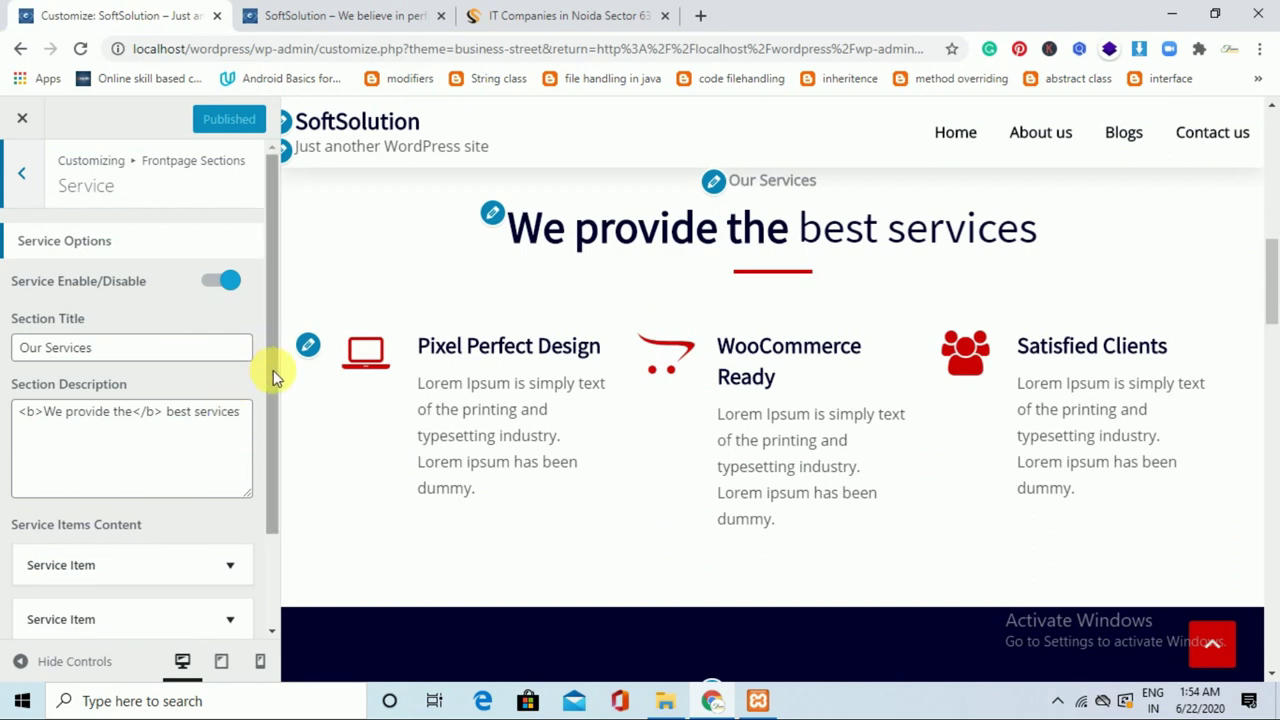
Expand the first service item and retitle it 'Web Development'.
scroll(273, 370, "down", 2)
left_click(244, 465)
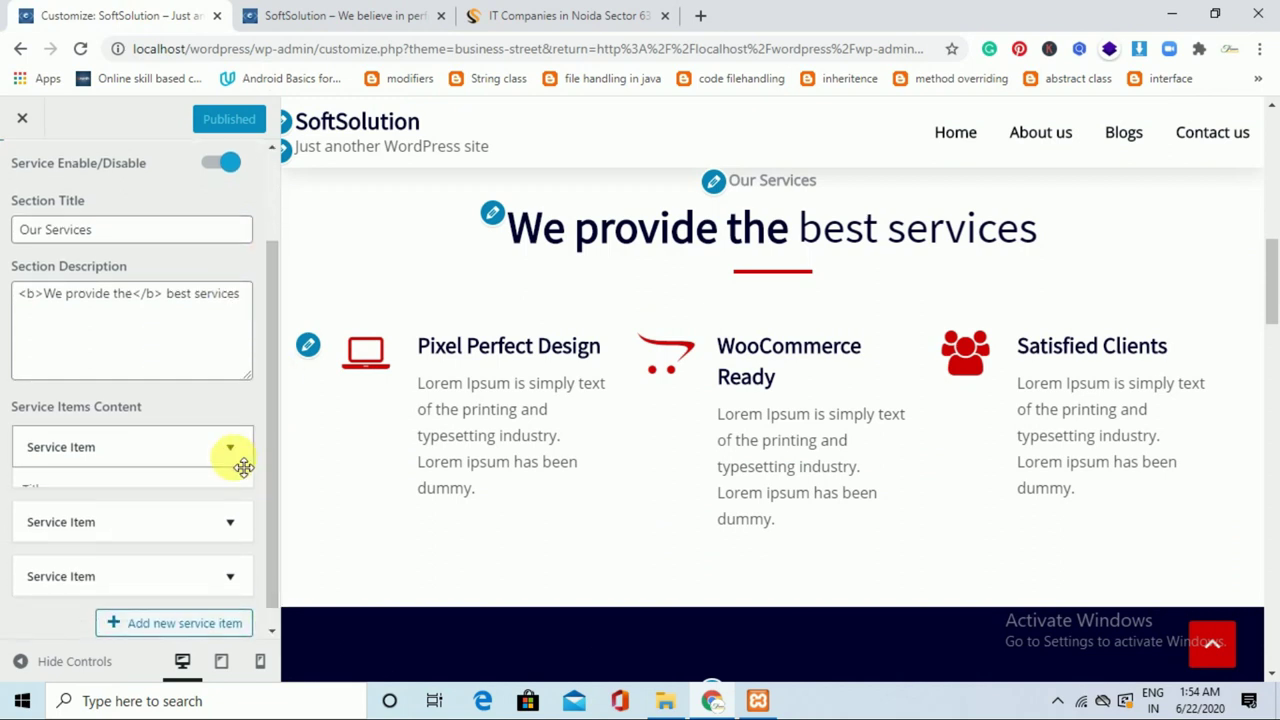
left_click_drag(278, 414, 277, 489)
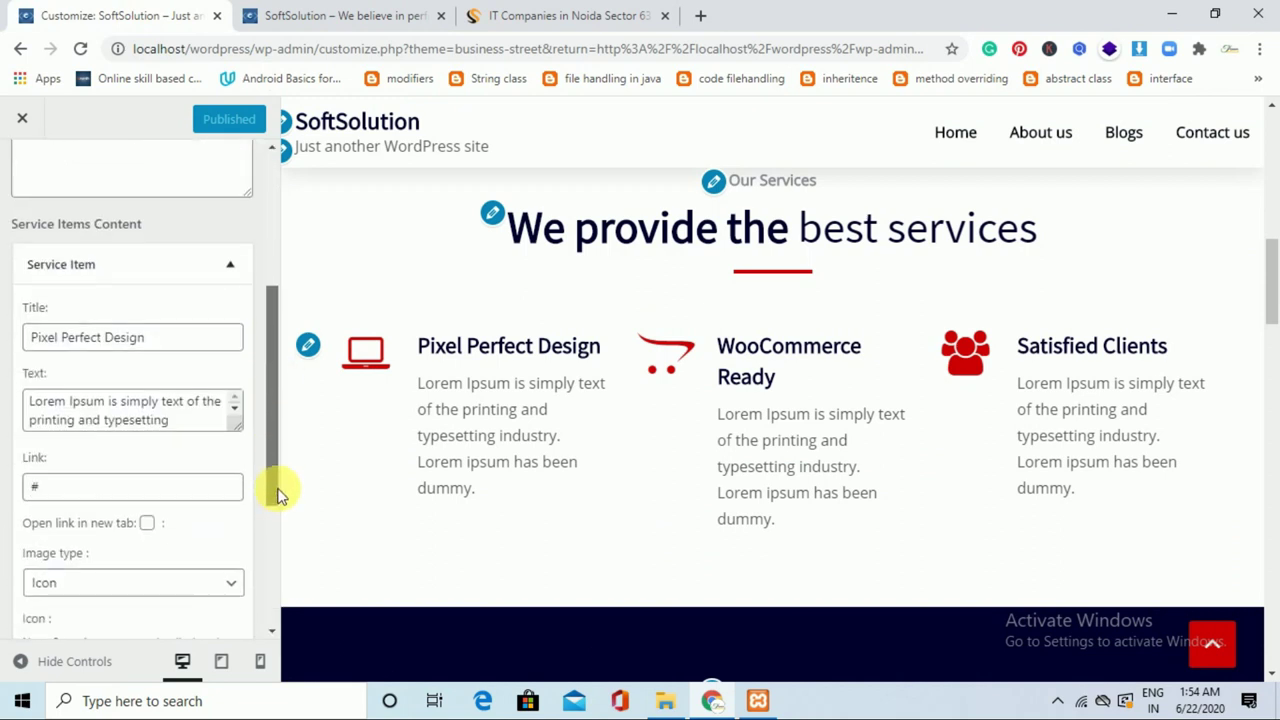
left_click_drag(165, 343, 16, 333)
type("Web Development")
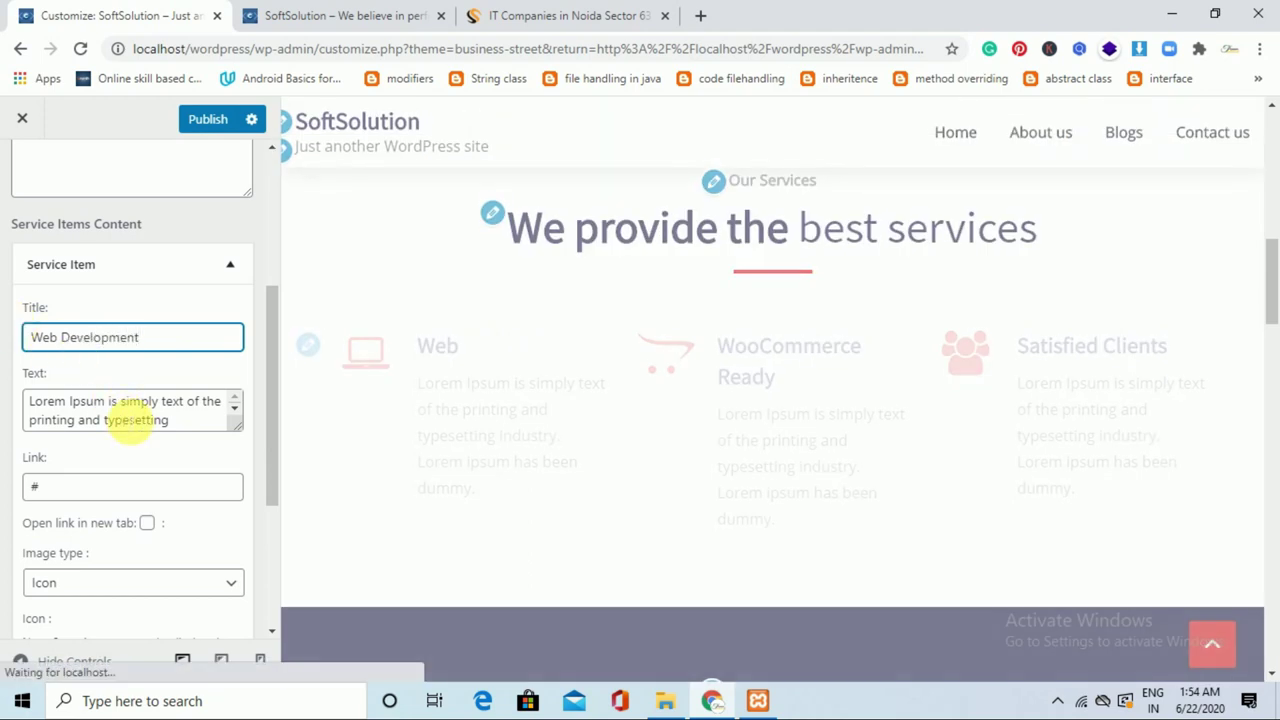
key("ctrl+a")
Replace the first service's placeholder text with the copied web designing description.
left_click(130, 420)
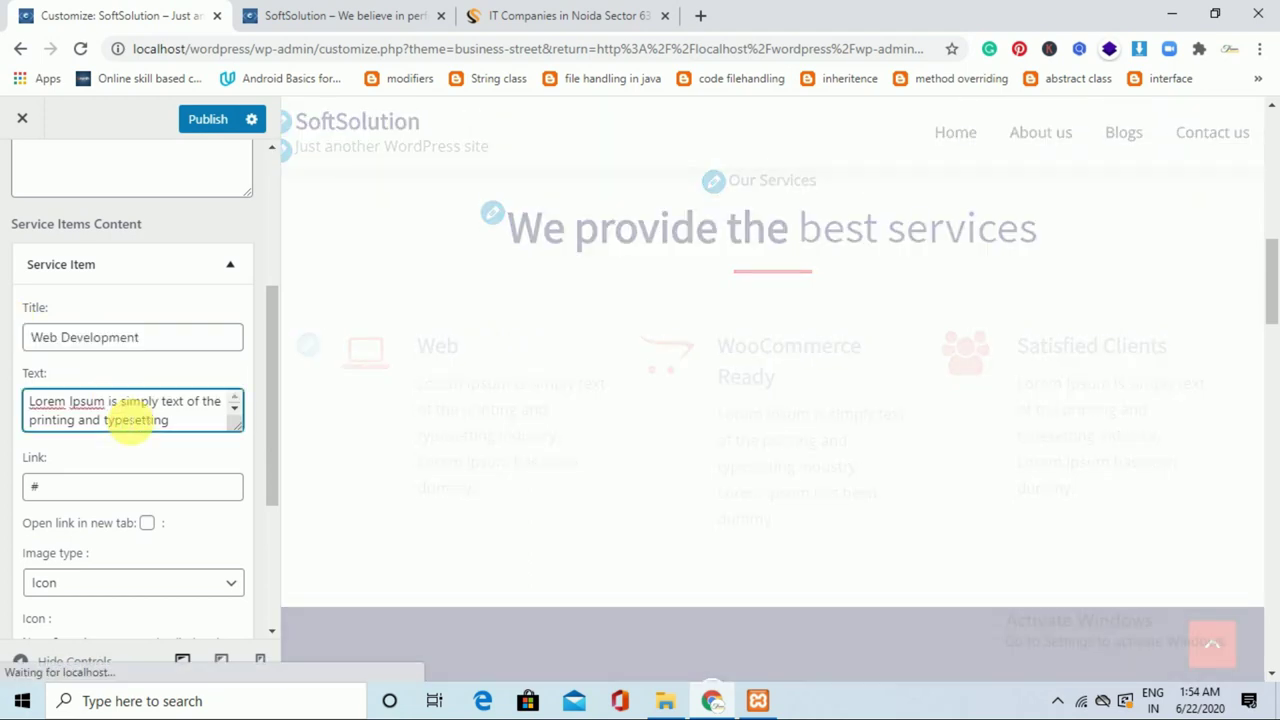
key("ctrl+a")
key("ctrl+v")
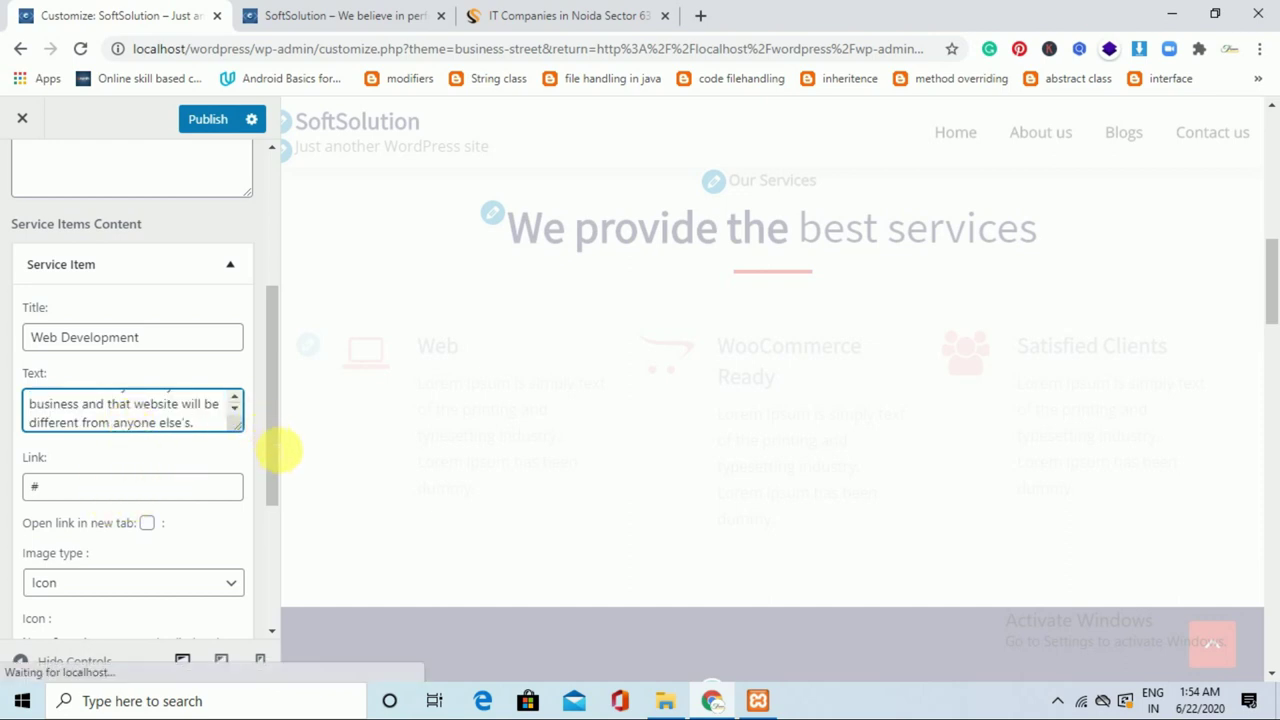
left_click_drag(272, 463, 271, 580)
Expand the second service and retitle it 'Mobile App Development'.
left_click(234, 517)
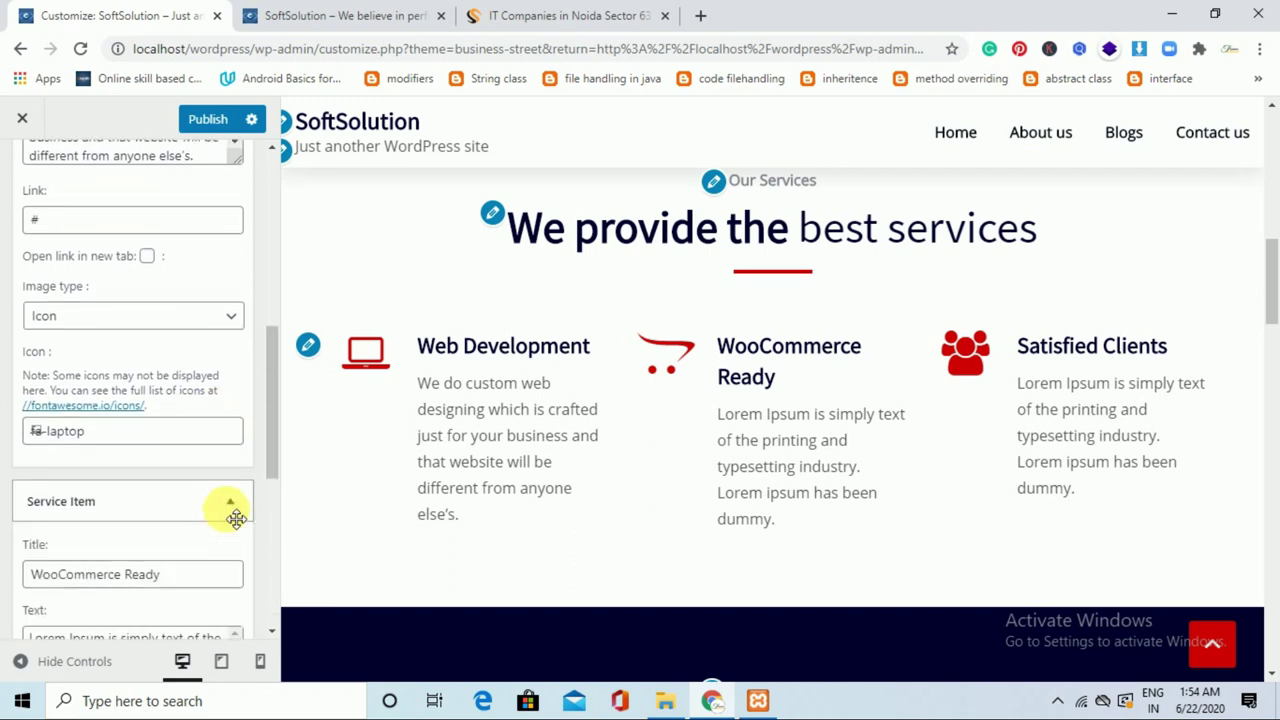
left_click_drag(197, 580, 28, 572)
key("BackSpace")
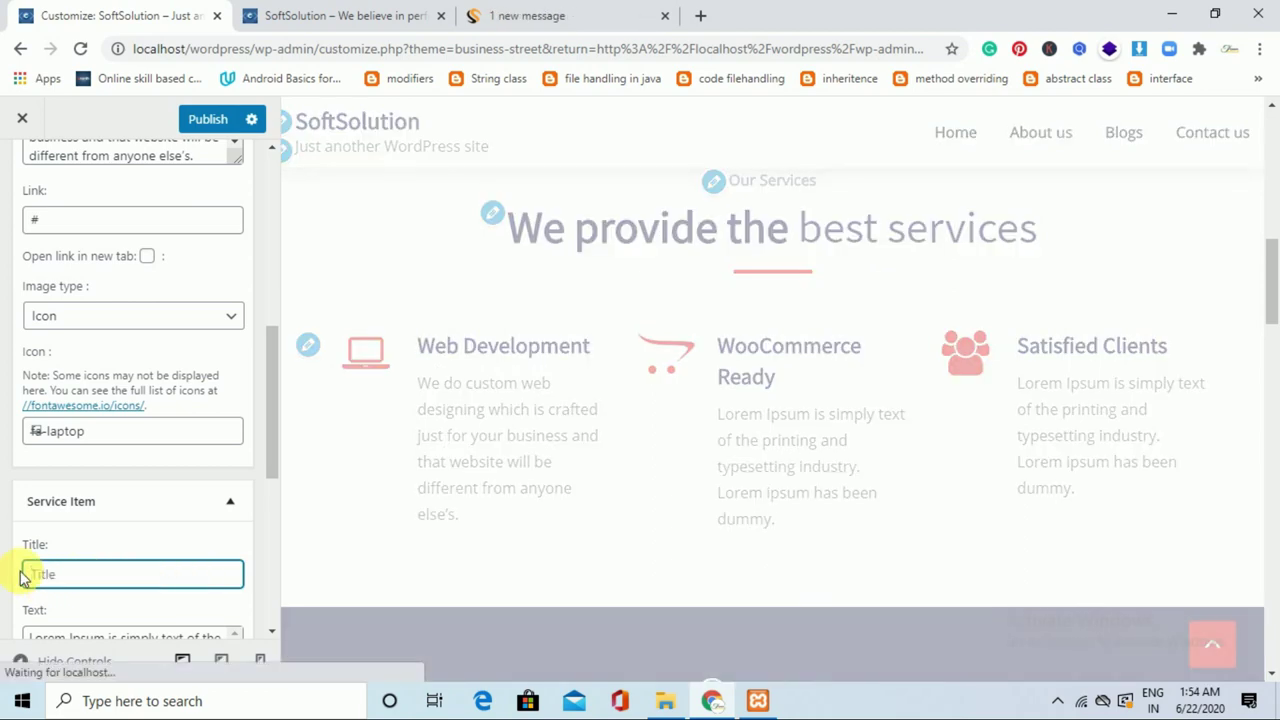
type("Mobi")
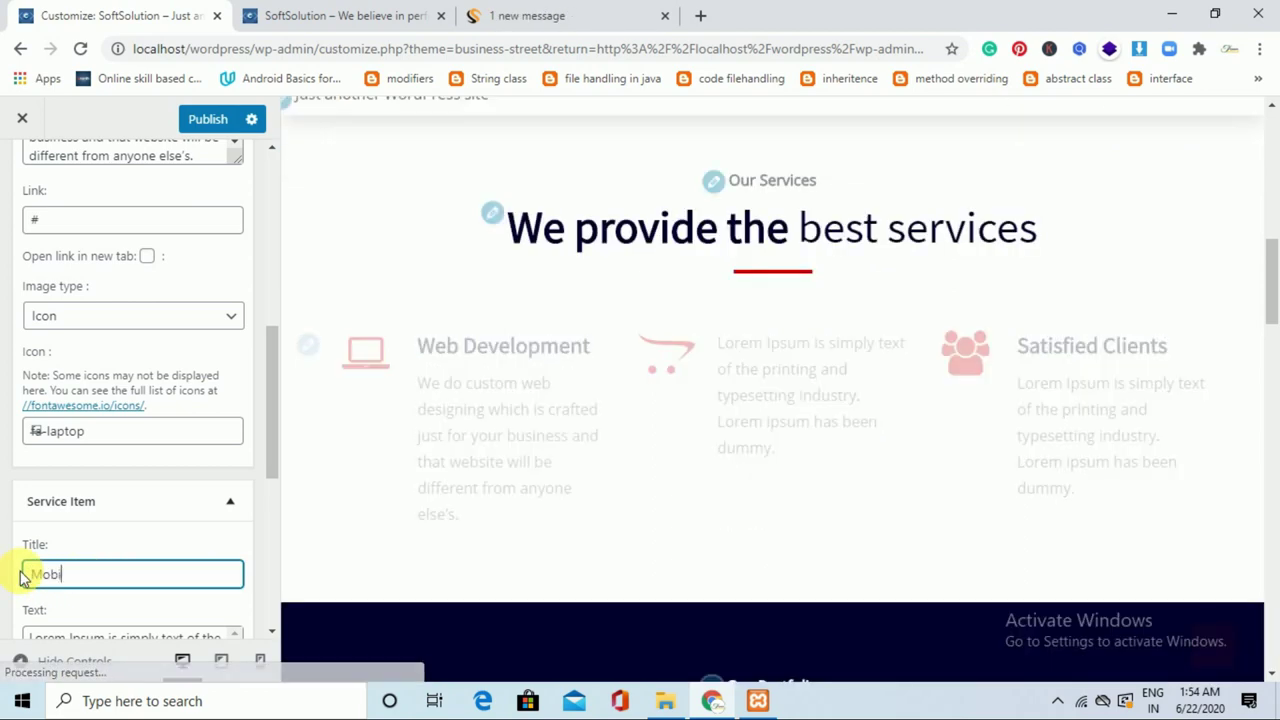
type("le App")
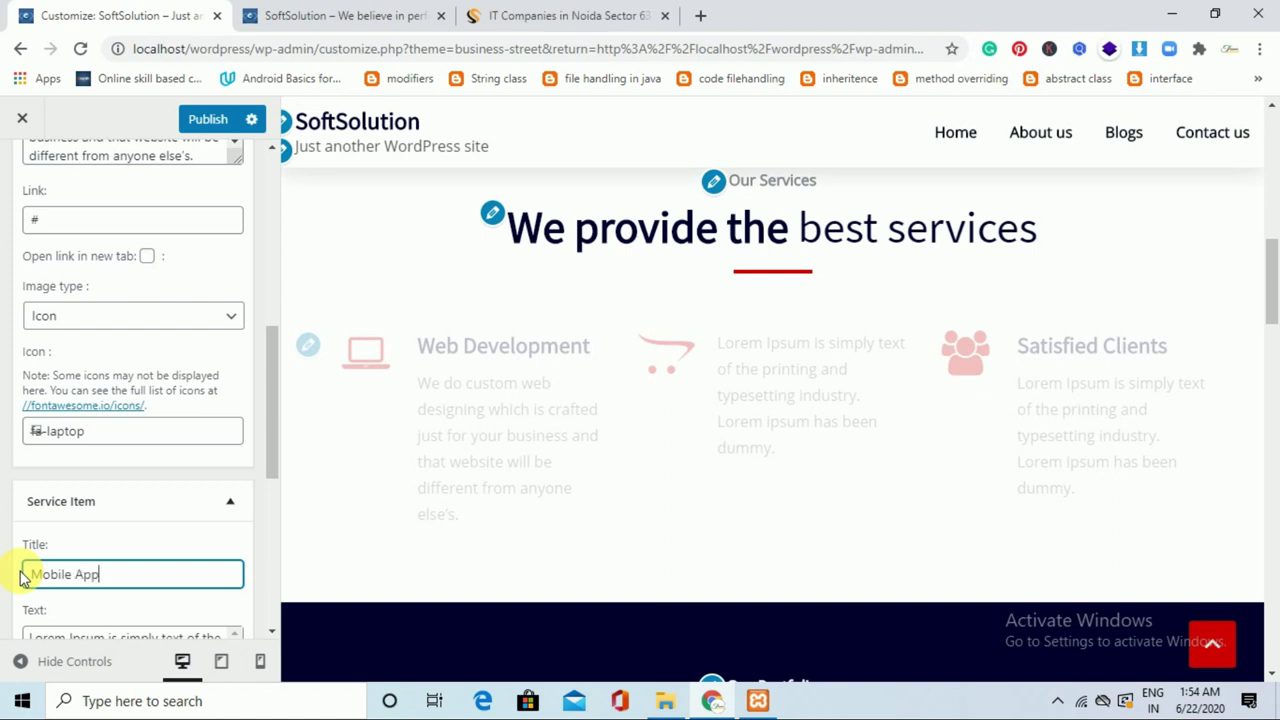
type(" Develop")
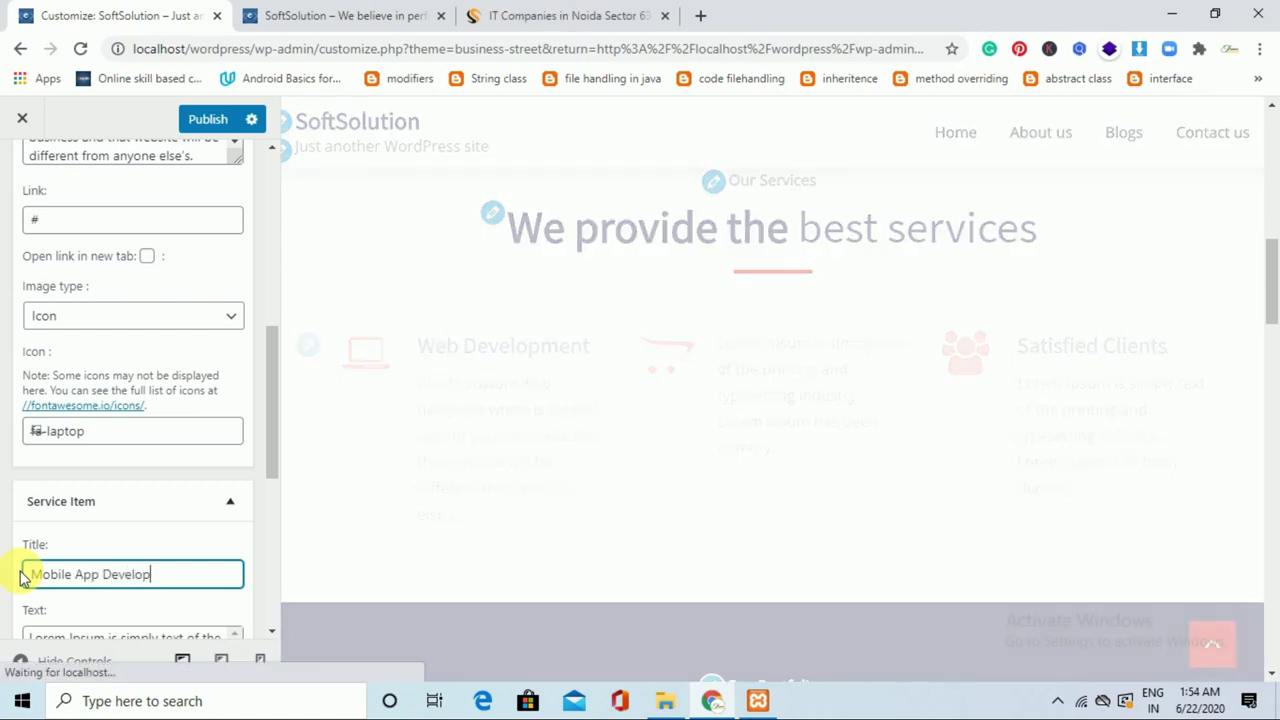
left_click_drag(270, 423, 275, 552)
Copy the hybrid and native apps description from Shailers and paste it as the second service's text.
left_click(571, 12)
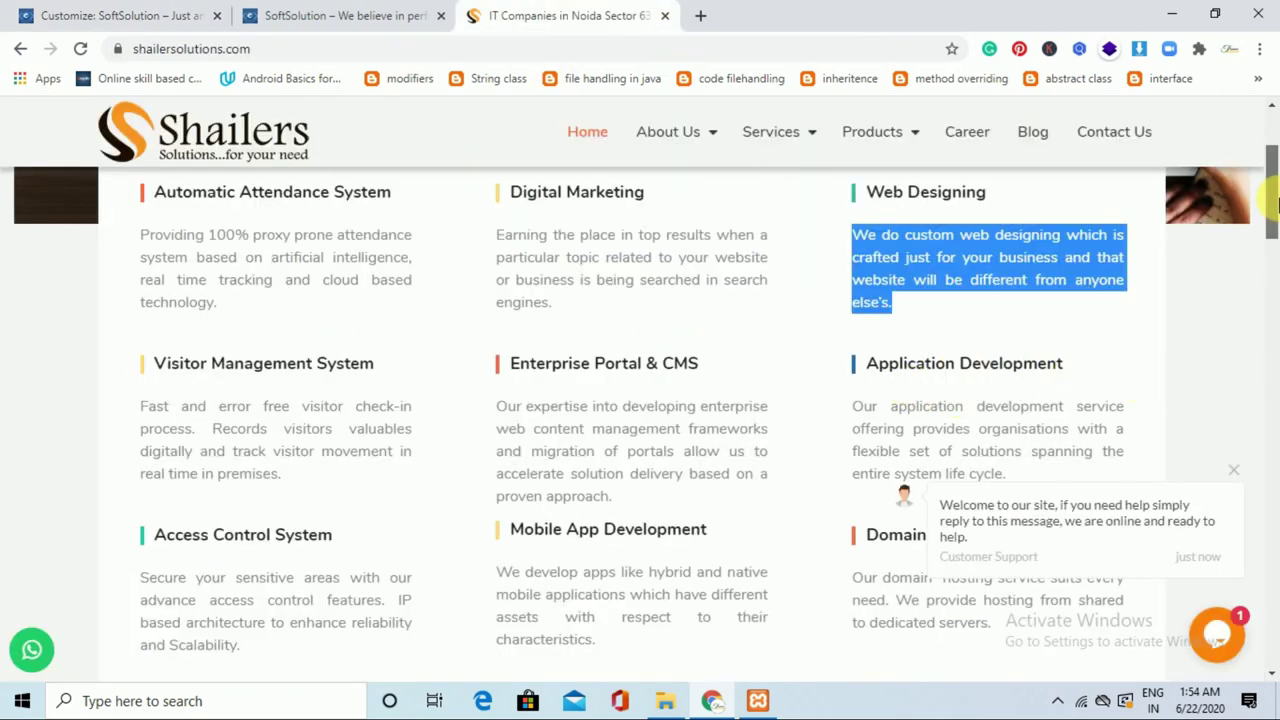
scroll(1275, 203, "down", 1)
left_click_drag(497, 455, 603, 528)
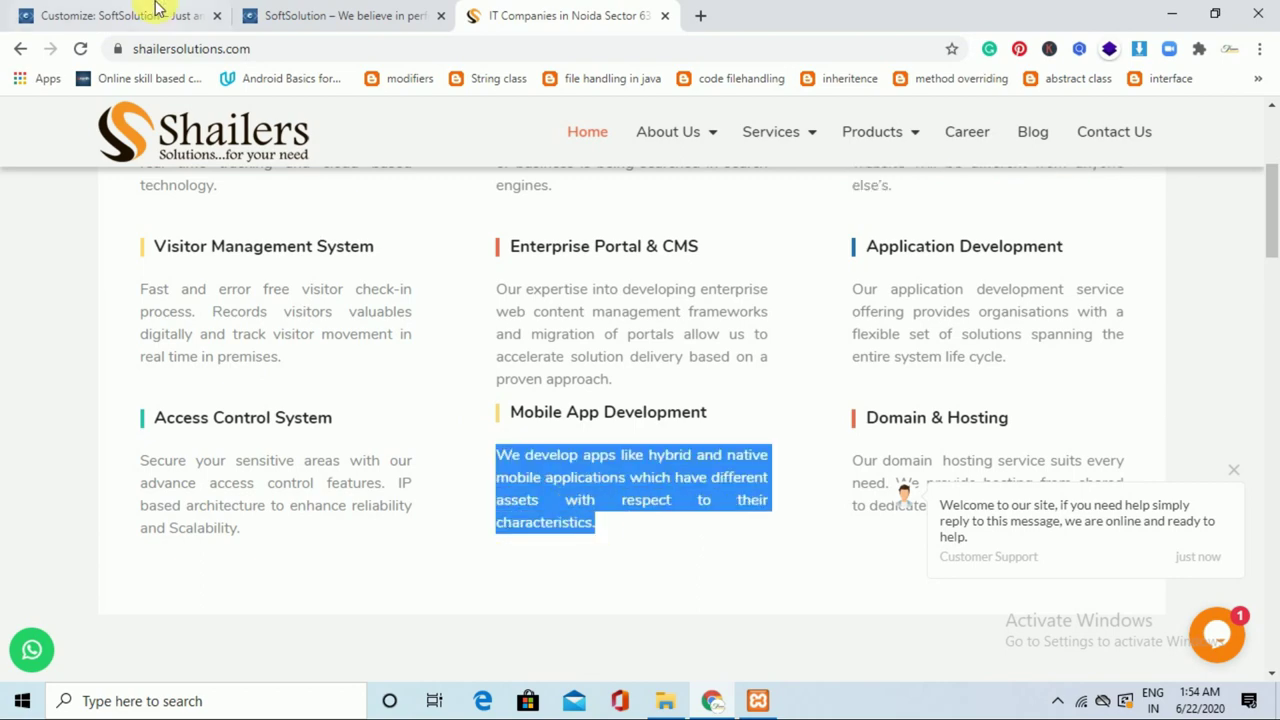
left_click(145, 14)
left_click_drag(272, 479, 276, 543)
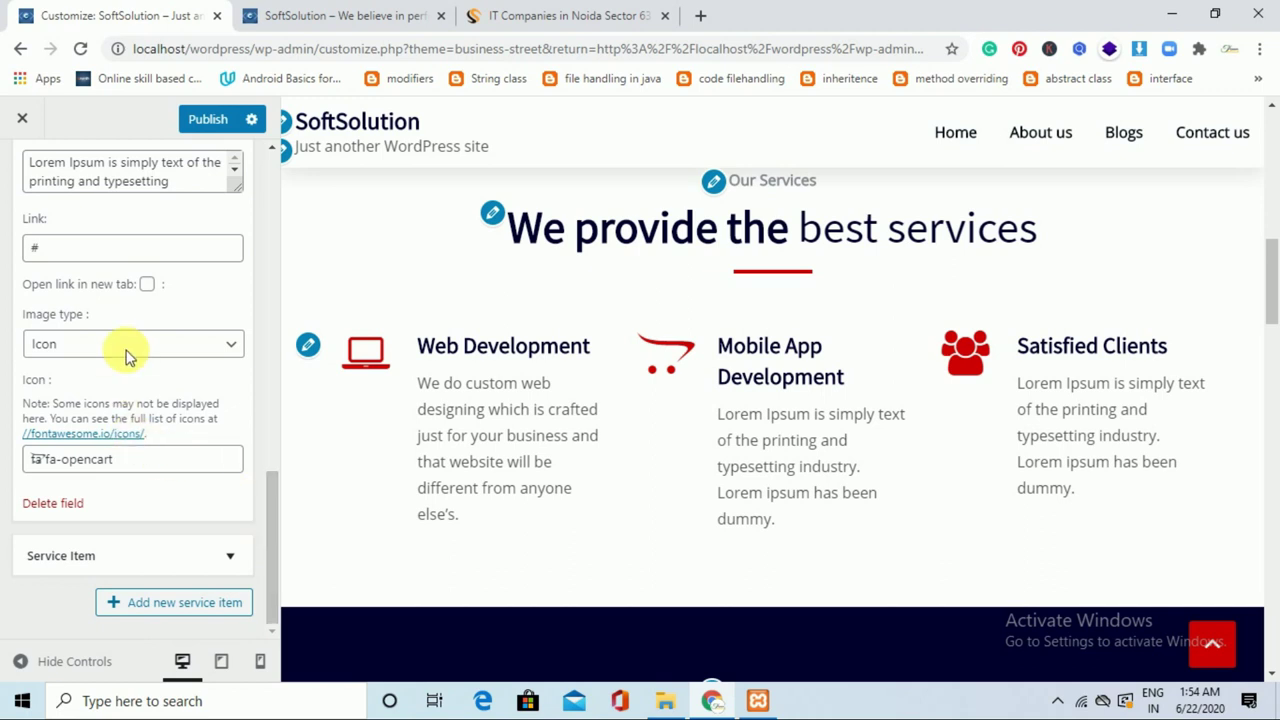
left_click(202, 186)
left_click_drag(277, 506, 277, 481)
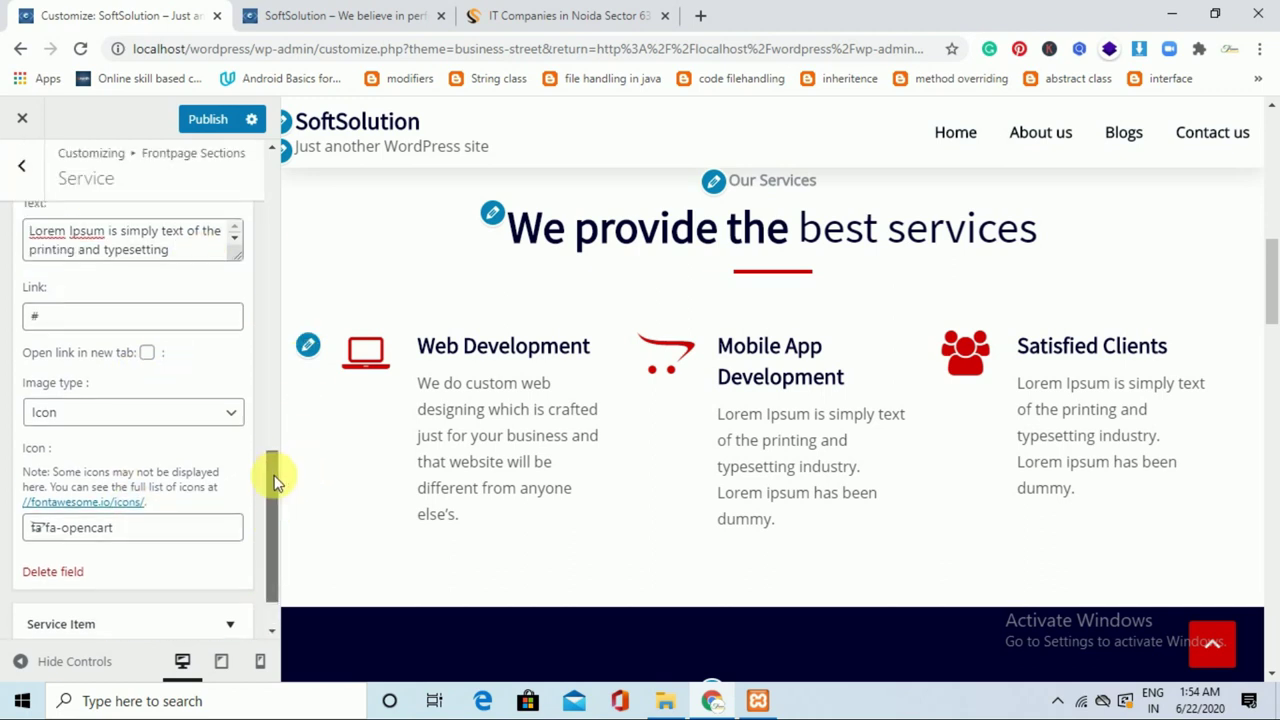
scroll(277, 483, "up", 1)
key("ctrl+a")
key("ctrl+v")
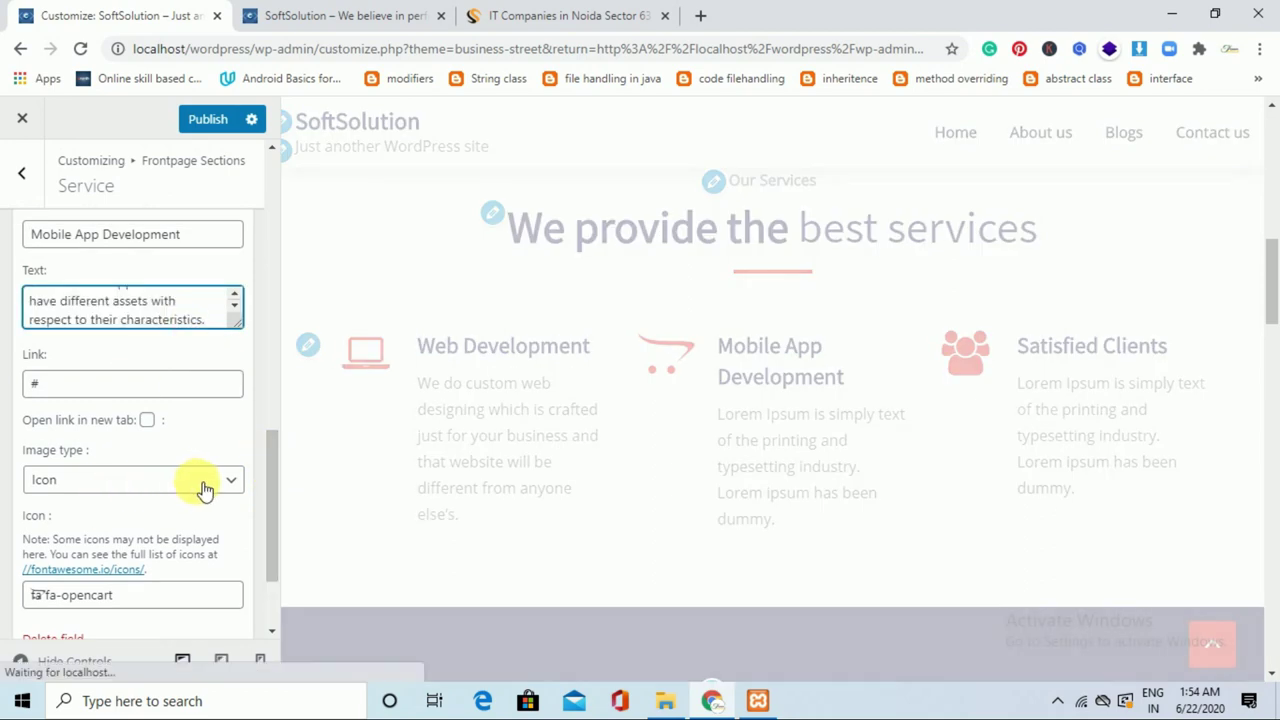
Replace the opencart icon with the fa-mobile icon, filtering the list by 'mobi'.
left_click(155, 593)
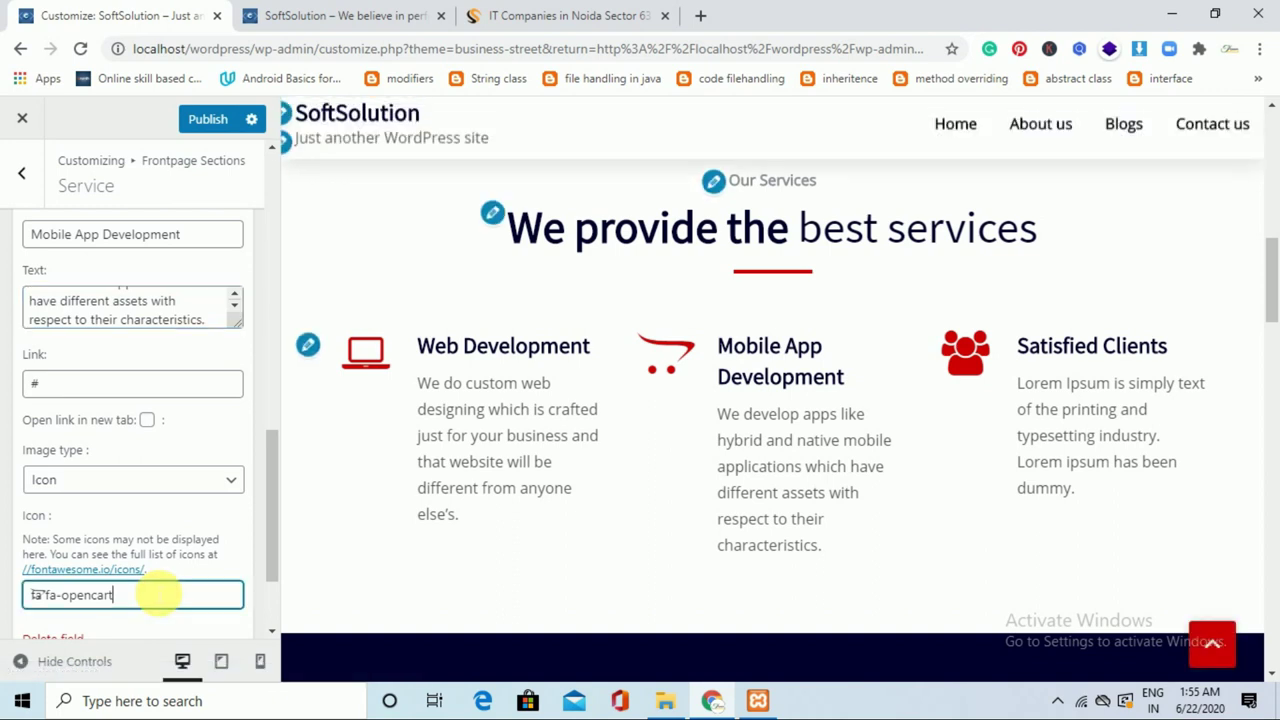
key("BackSpace")
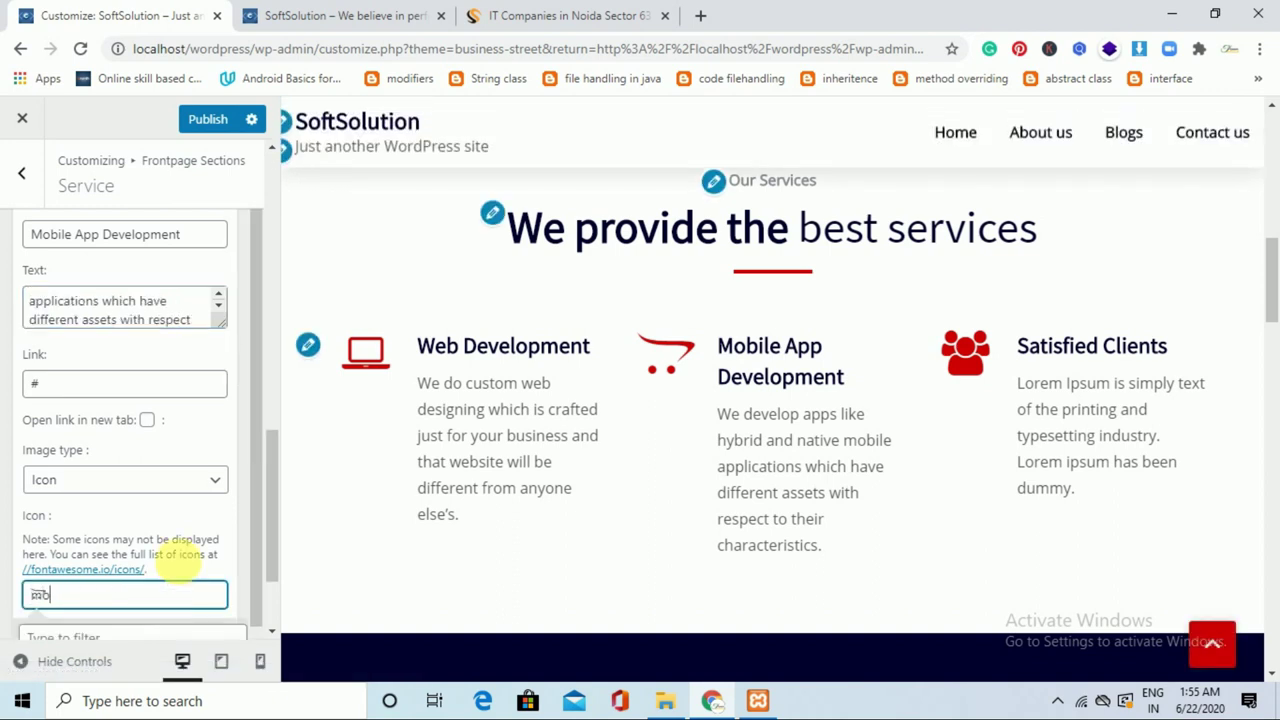
left_click_drag(269, 509, 269, 540)
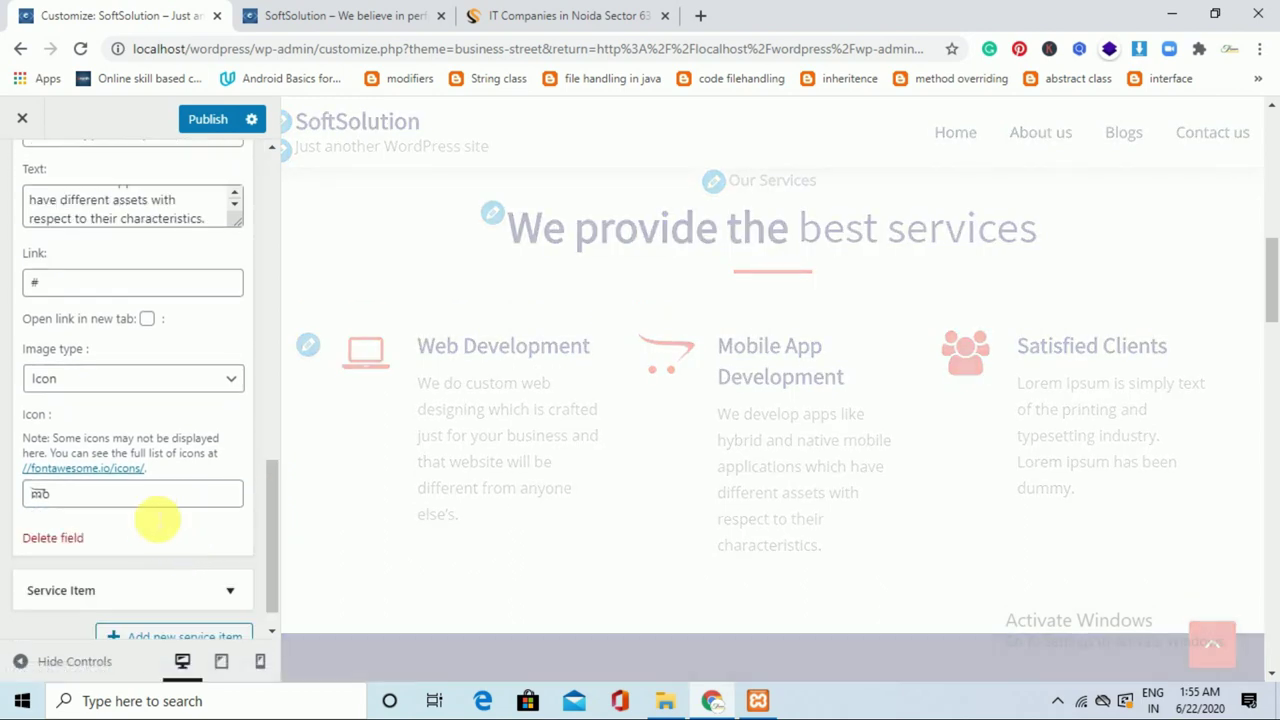
left_click(100, 503)
left_click(95, 538)
type("m")
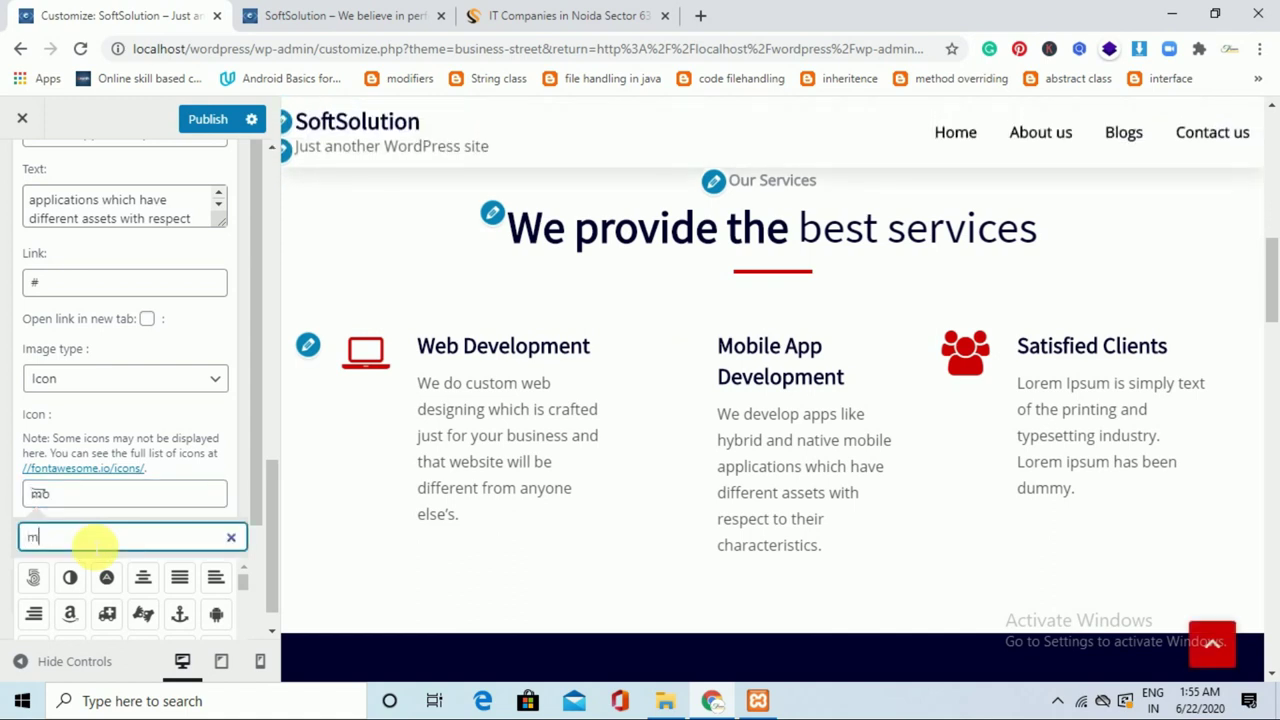
type("obile")
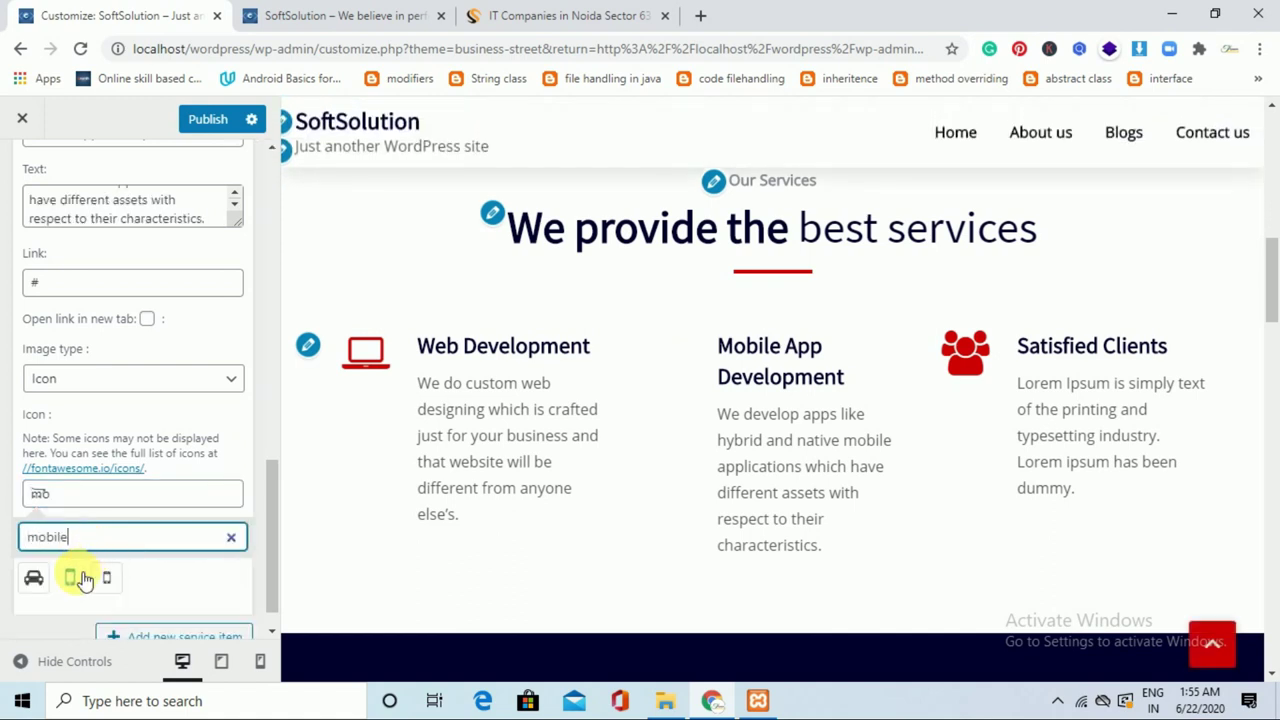
left_click(84, 578)
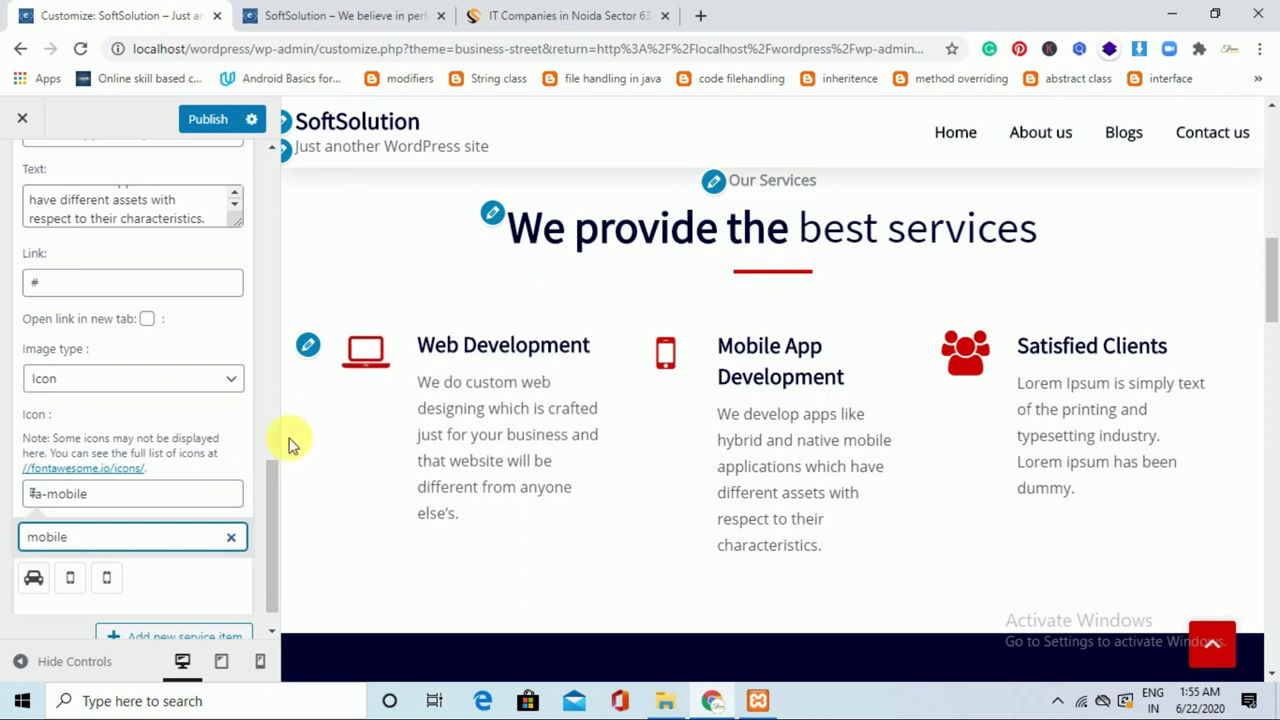
scroll(270, 480, "down", 1)
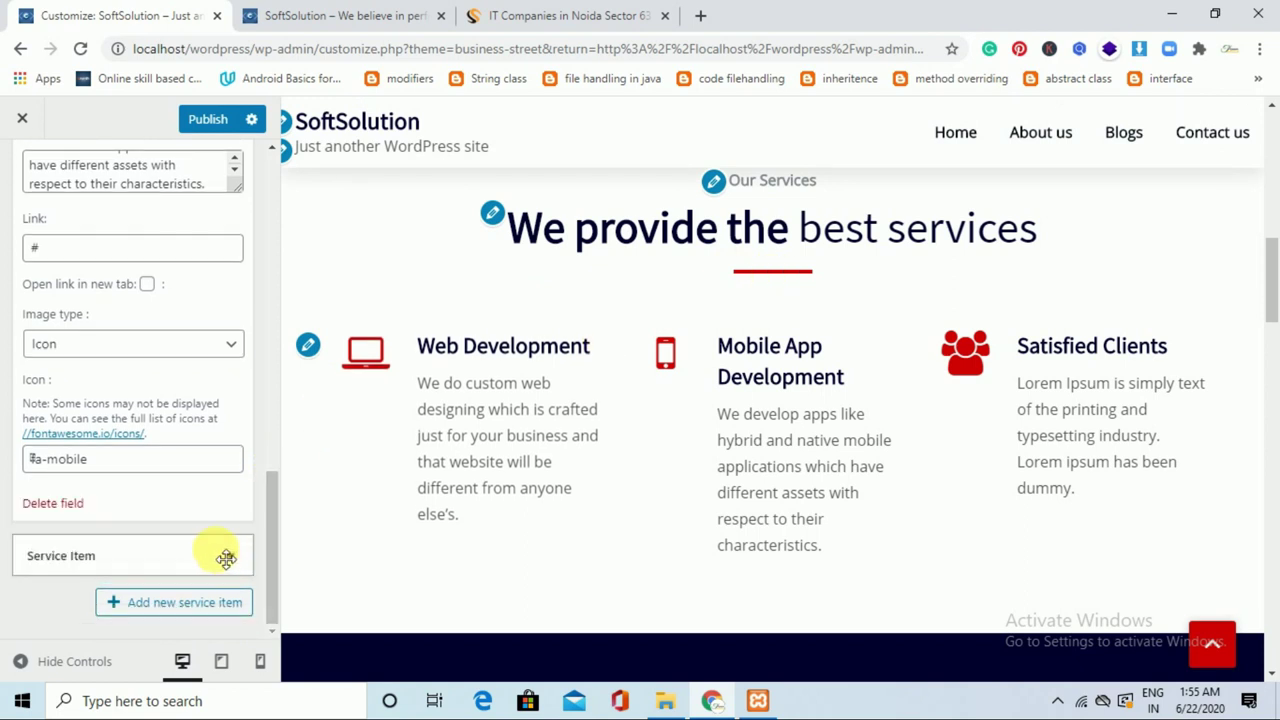
Expand the Satisfied Clients service item and retitle it 'Digital Marketting'.
left_click(232, 563)
left_click_drag(274, 491, 278, 576)
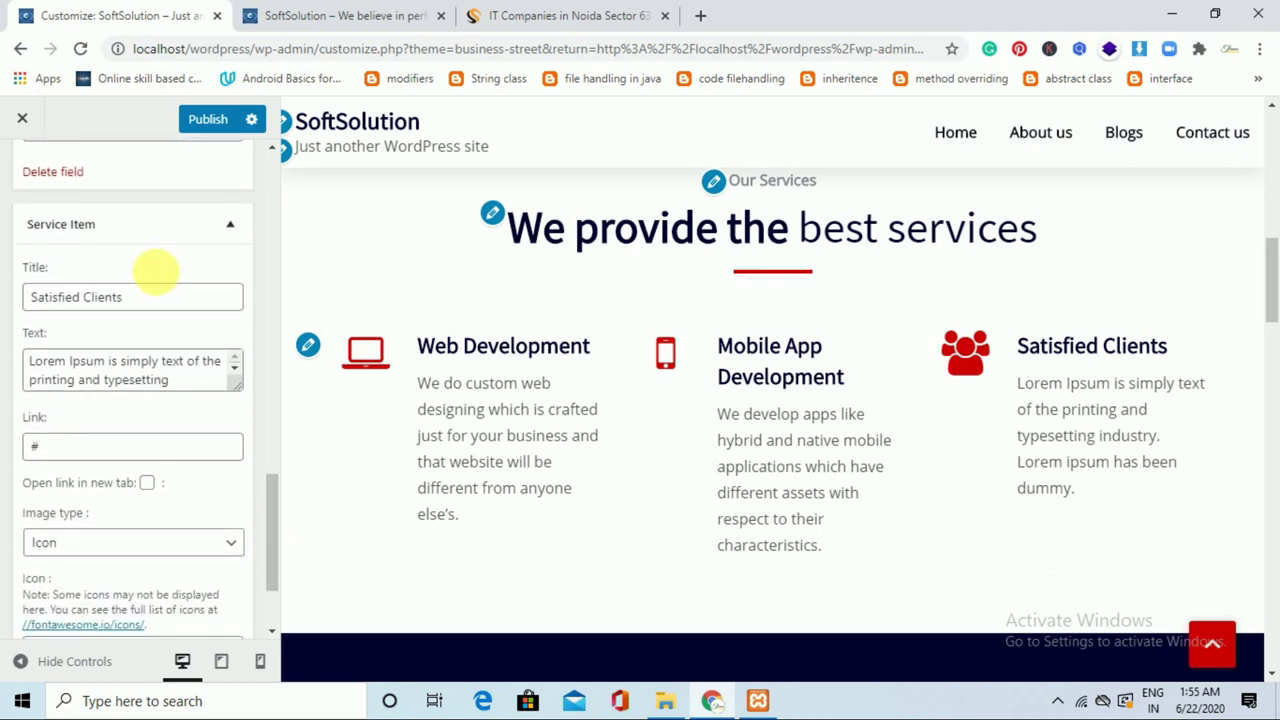
left_click_drag(157, 298, 22, 303)
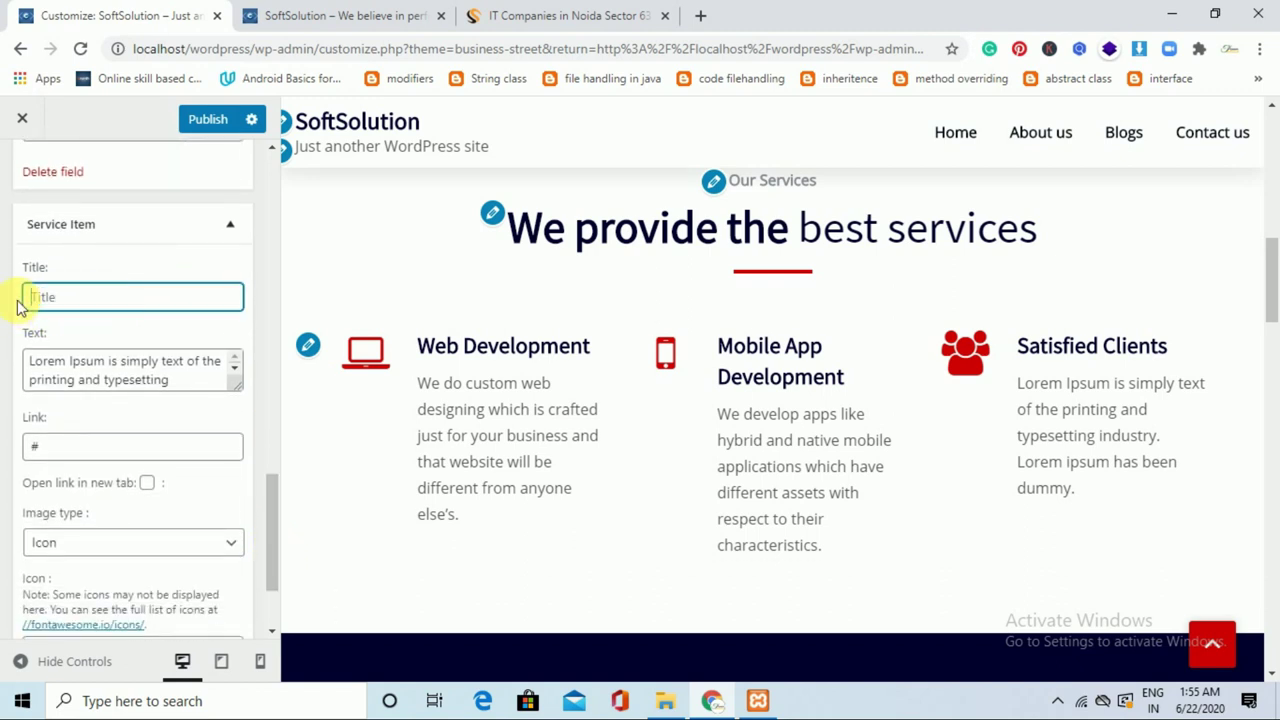
type("Digita")
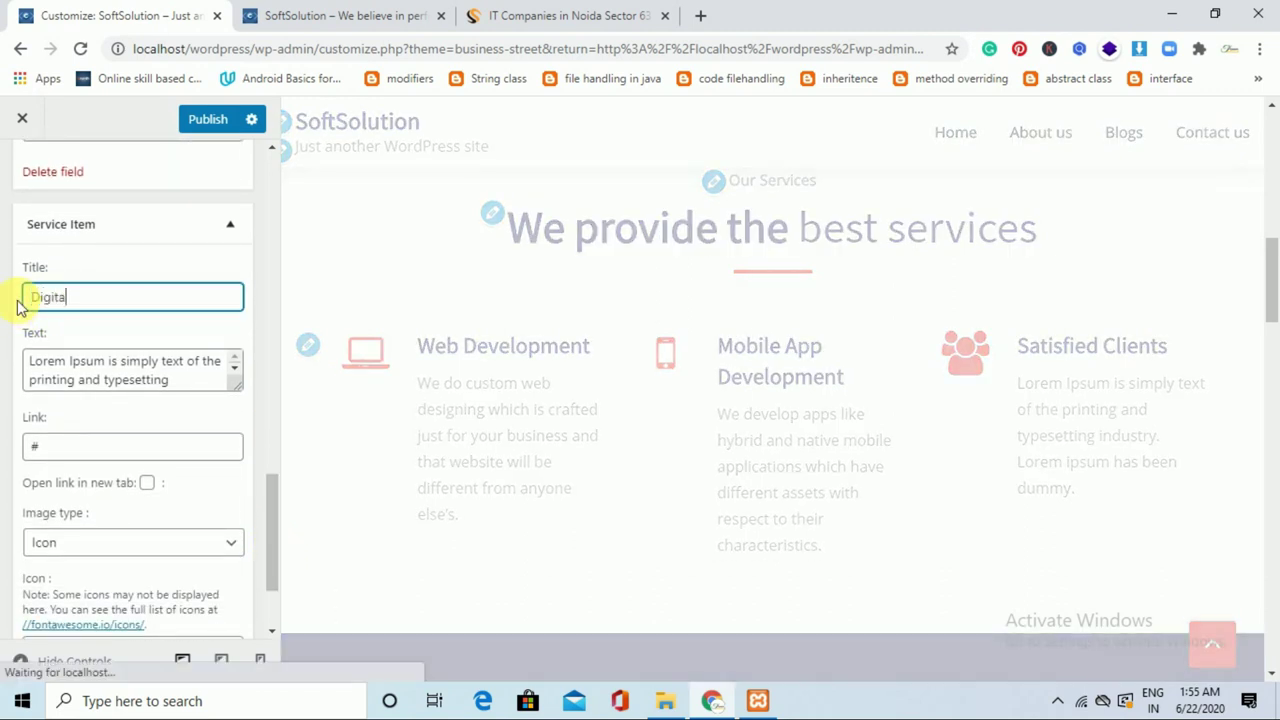
type("l Market")
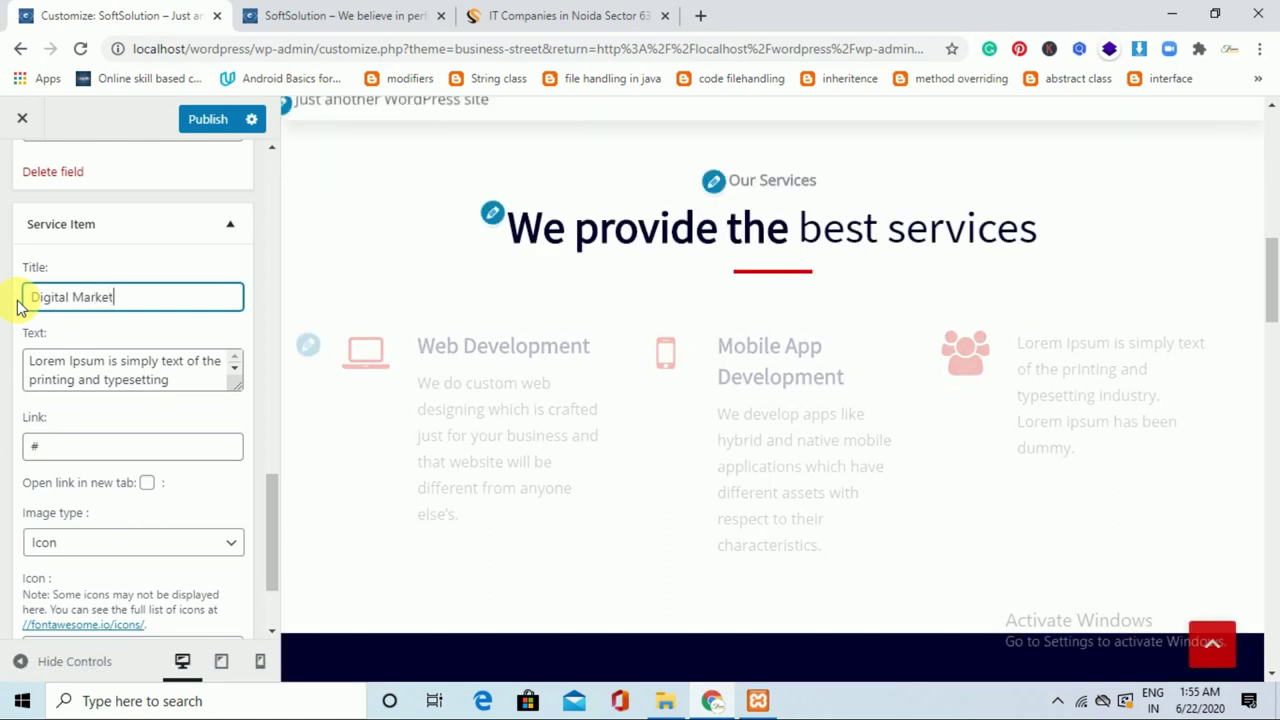
type("ti")
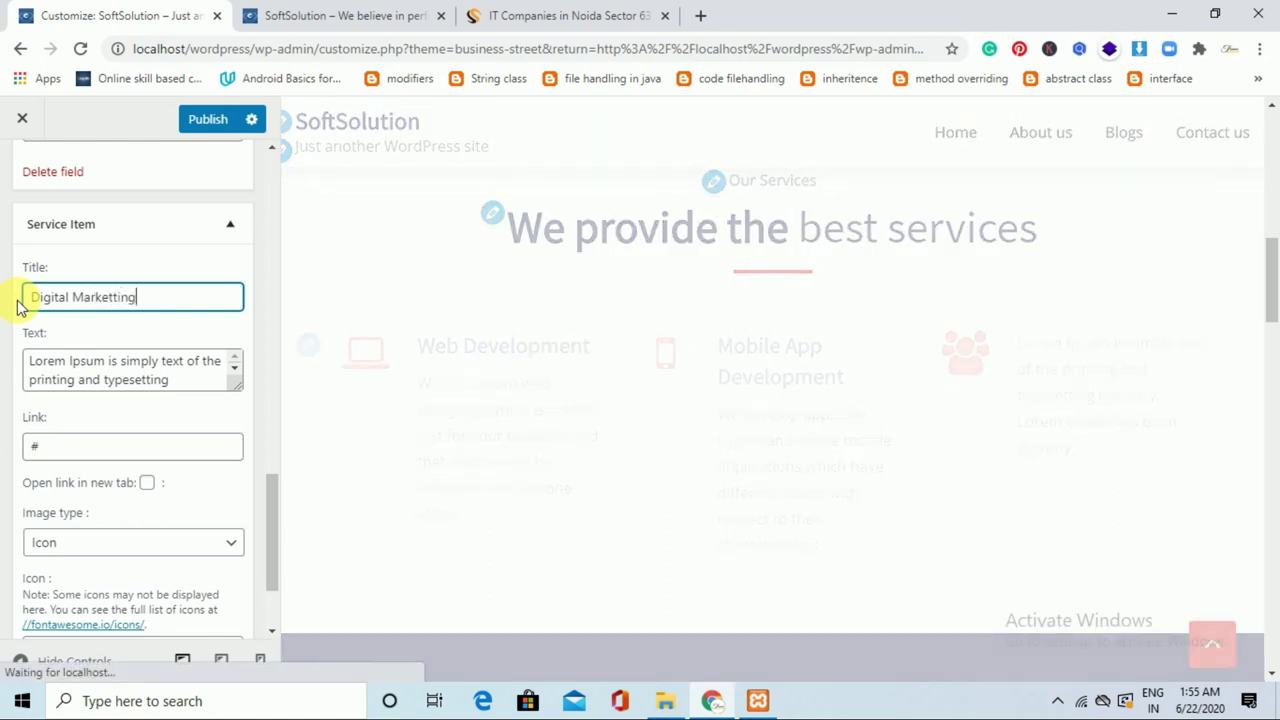
type("ng")
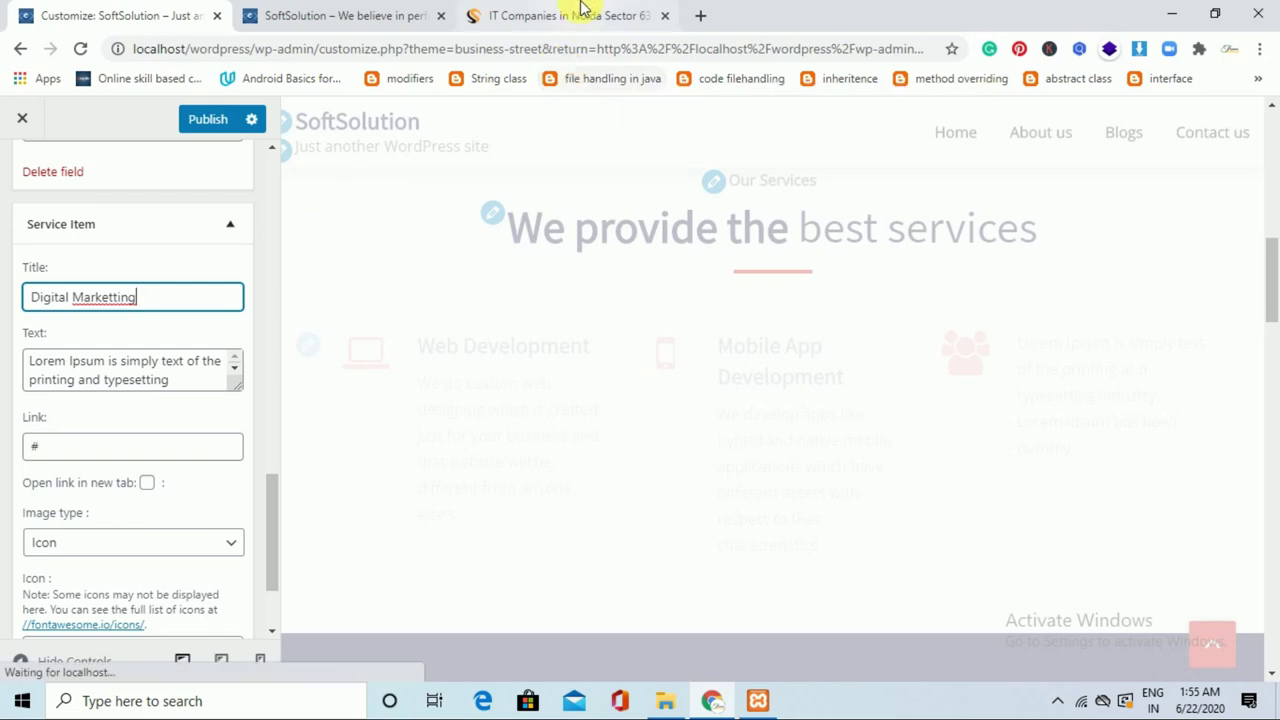
Replace the Lorem Ipsum description with the Digital Marketing text copied from the Shailers site.
left_click(583, 8)
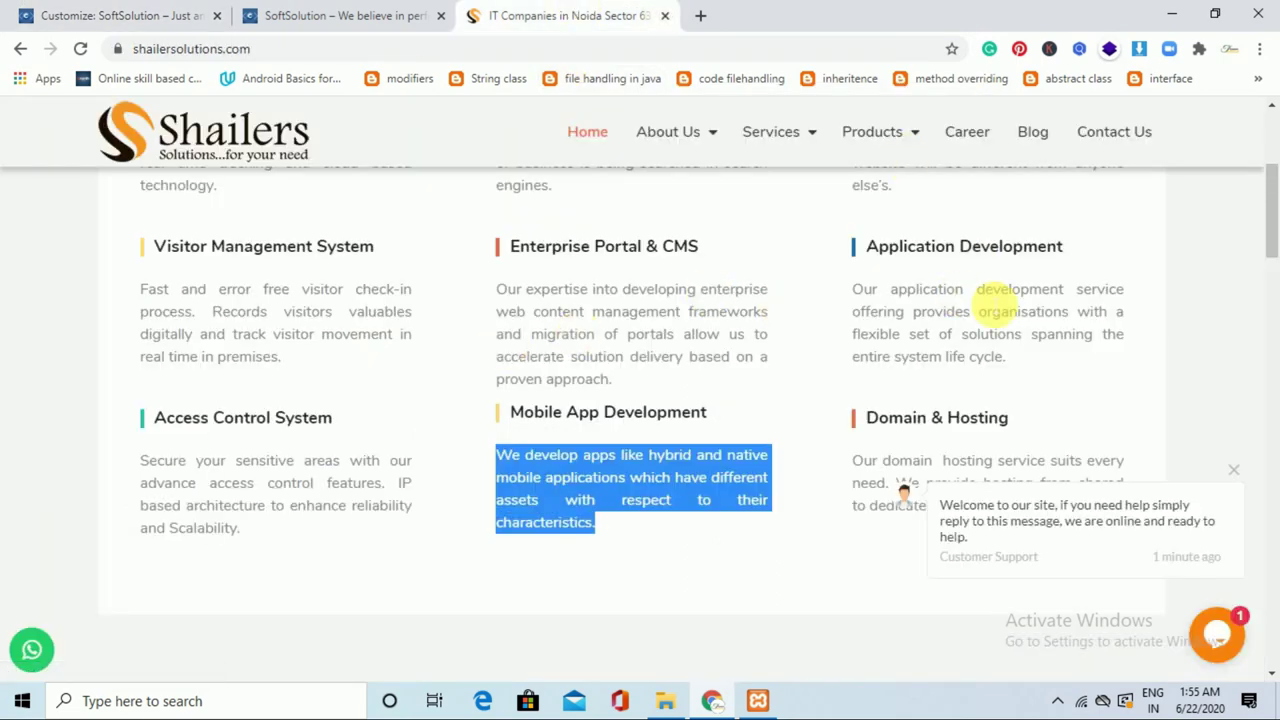
scroll(1270, 240, "down", 6)
scroll(1268, 228, "up", 5)
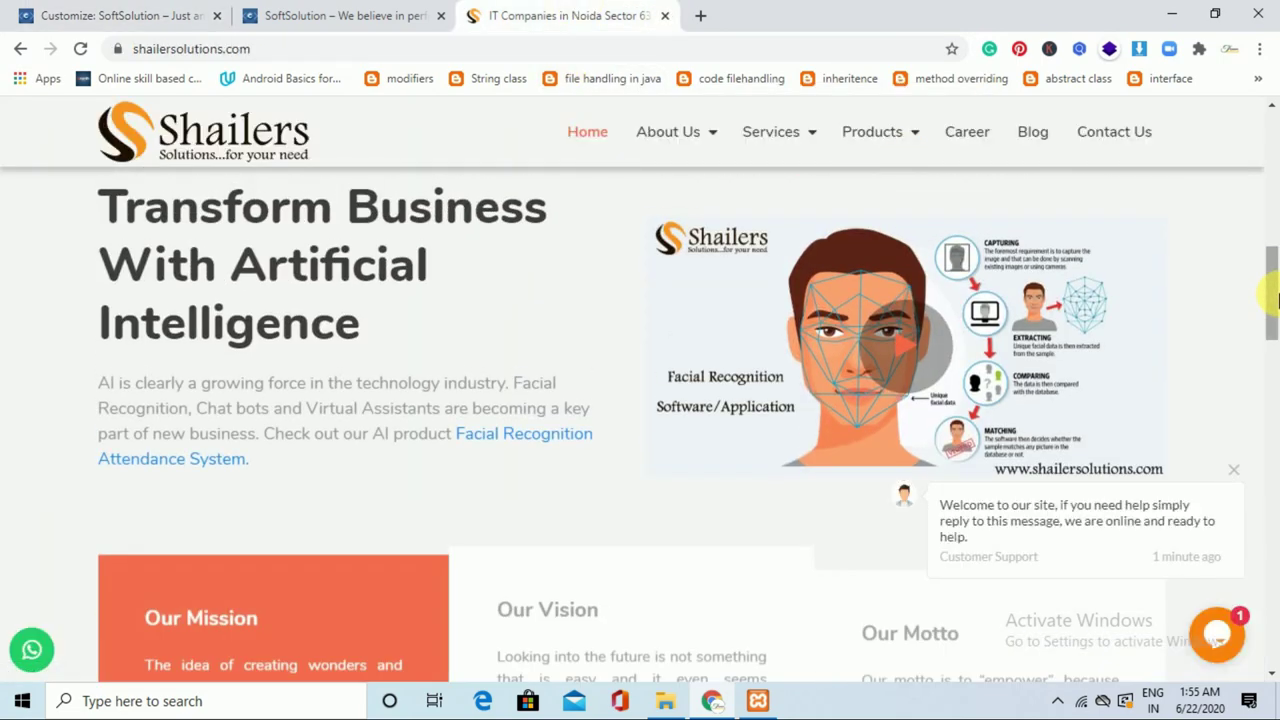
scroll(1272, 103, "up", 5)
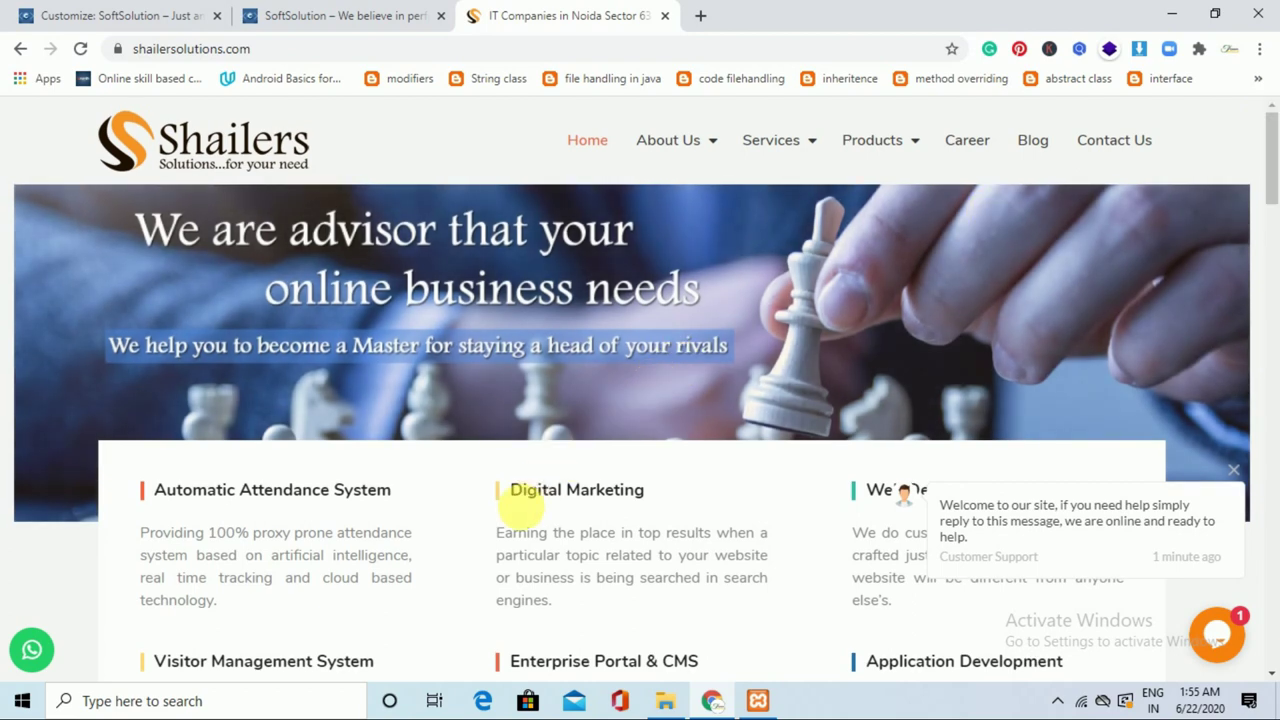
triple_click(528, 580)
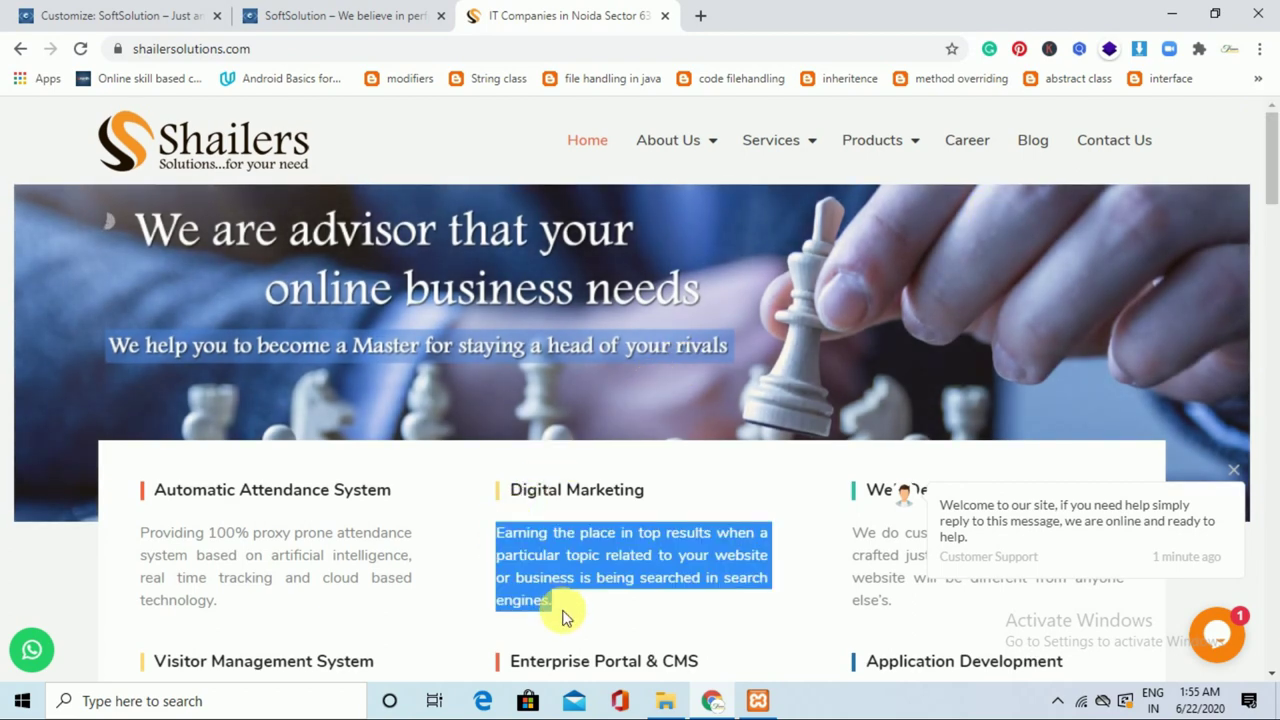
left_click(150, 12)
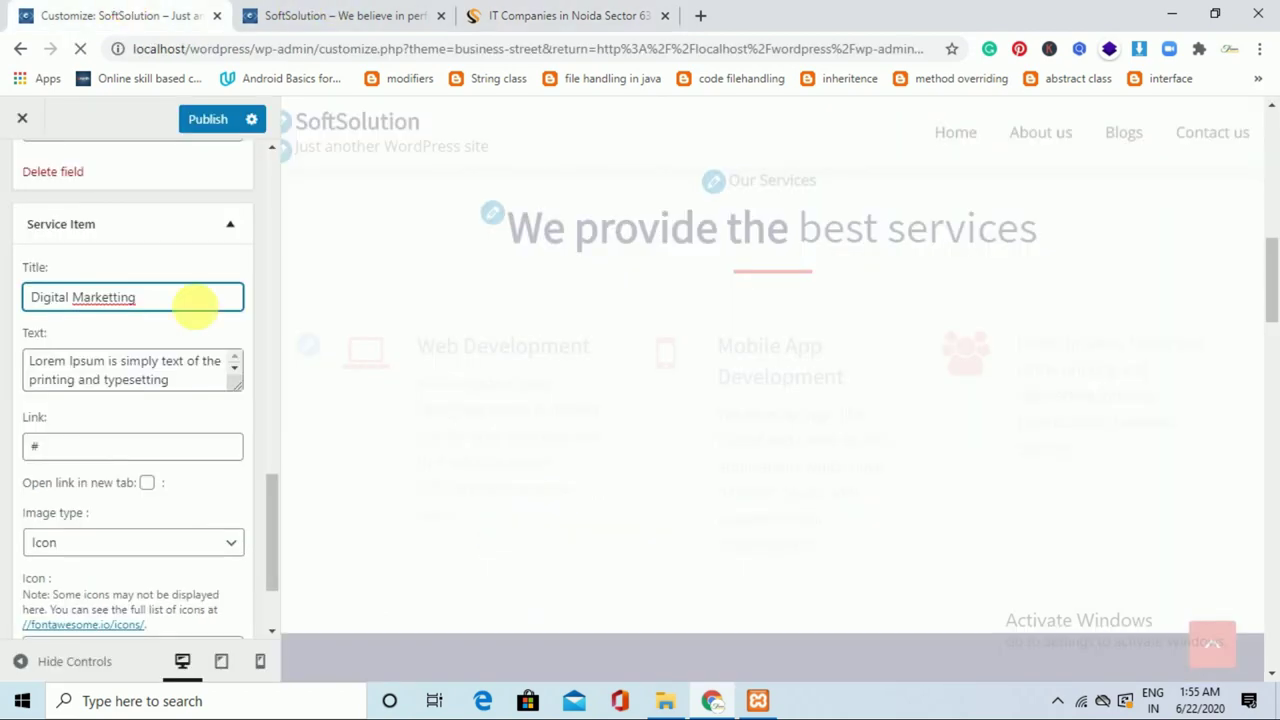
triple_click(178, 381)
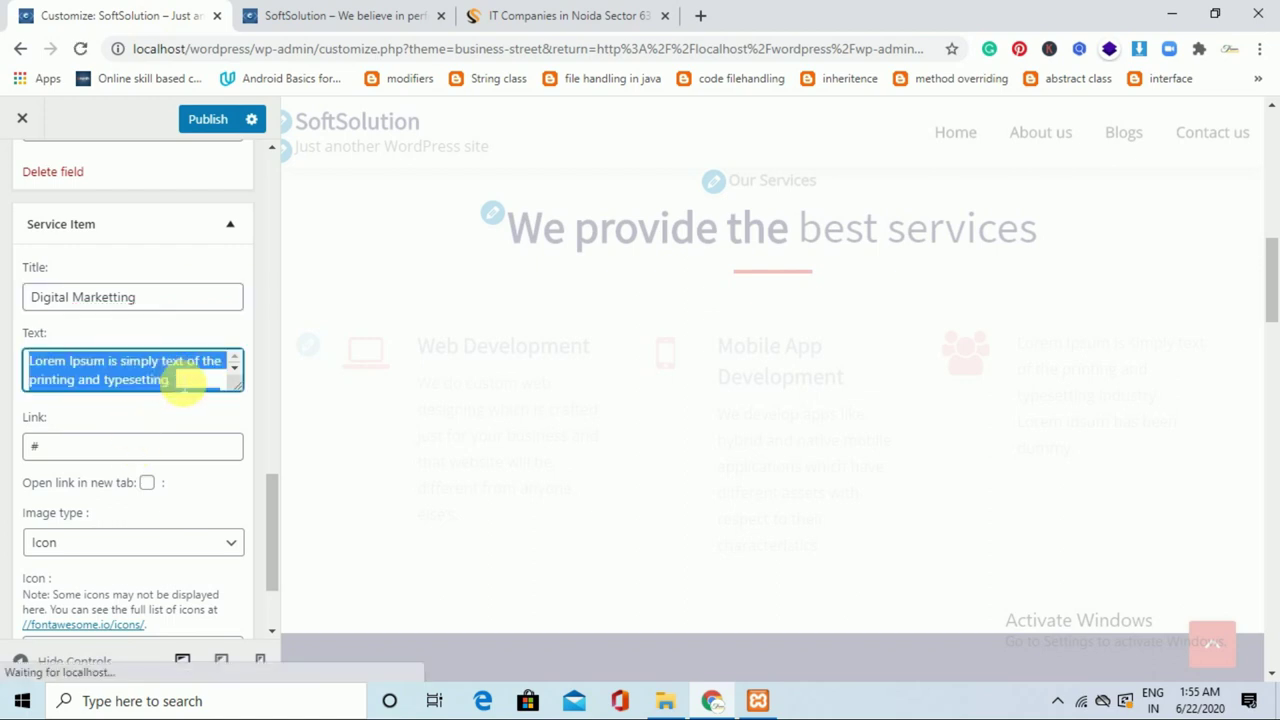
key("ctrl+v")
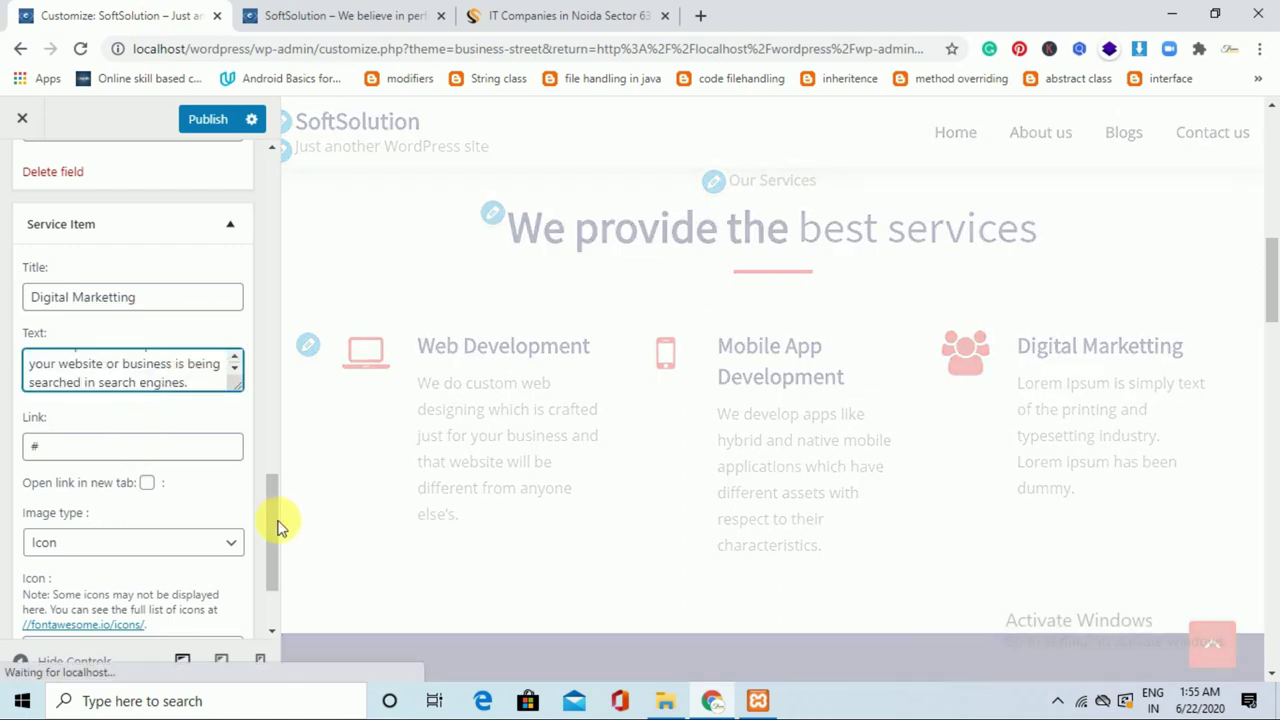
left_click(274, 538)
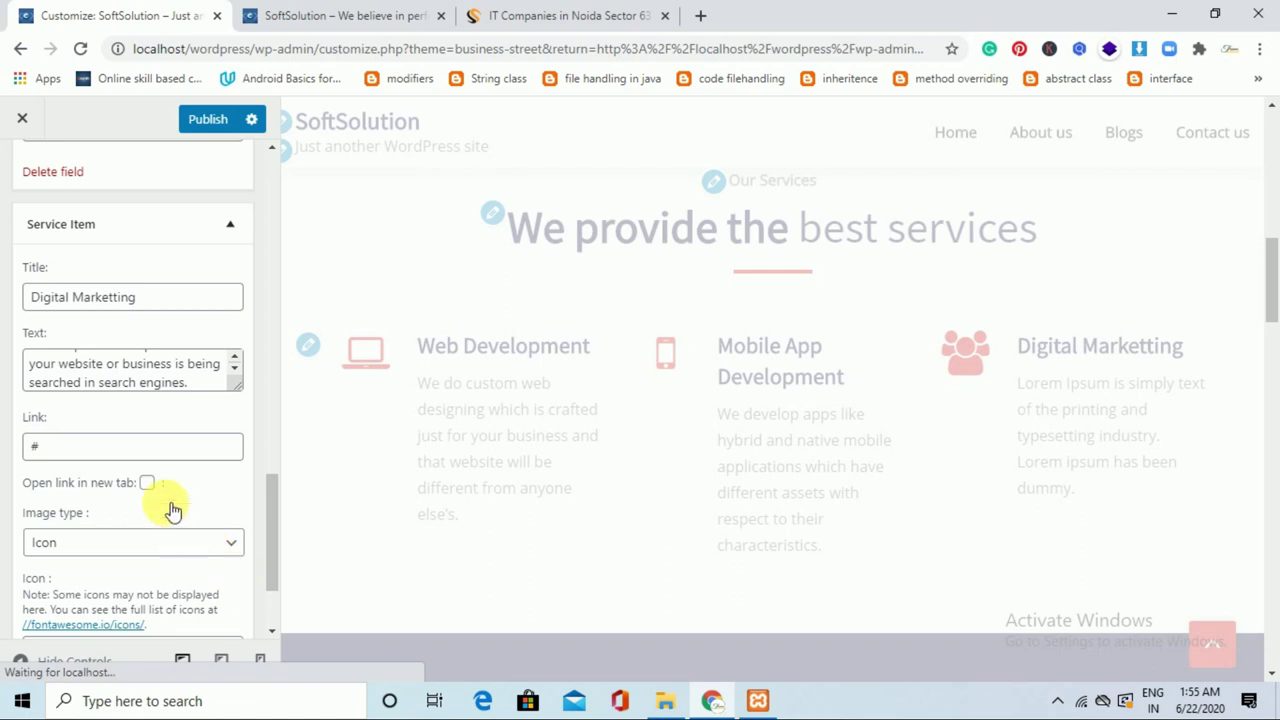
Choose the fa-bar-chart icon for the Digital Marketting service.
left_click_drag(273, 532, 271, 571)
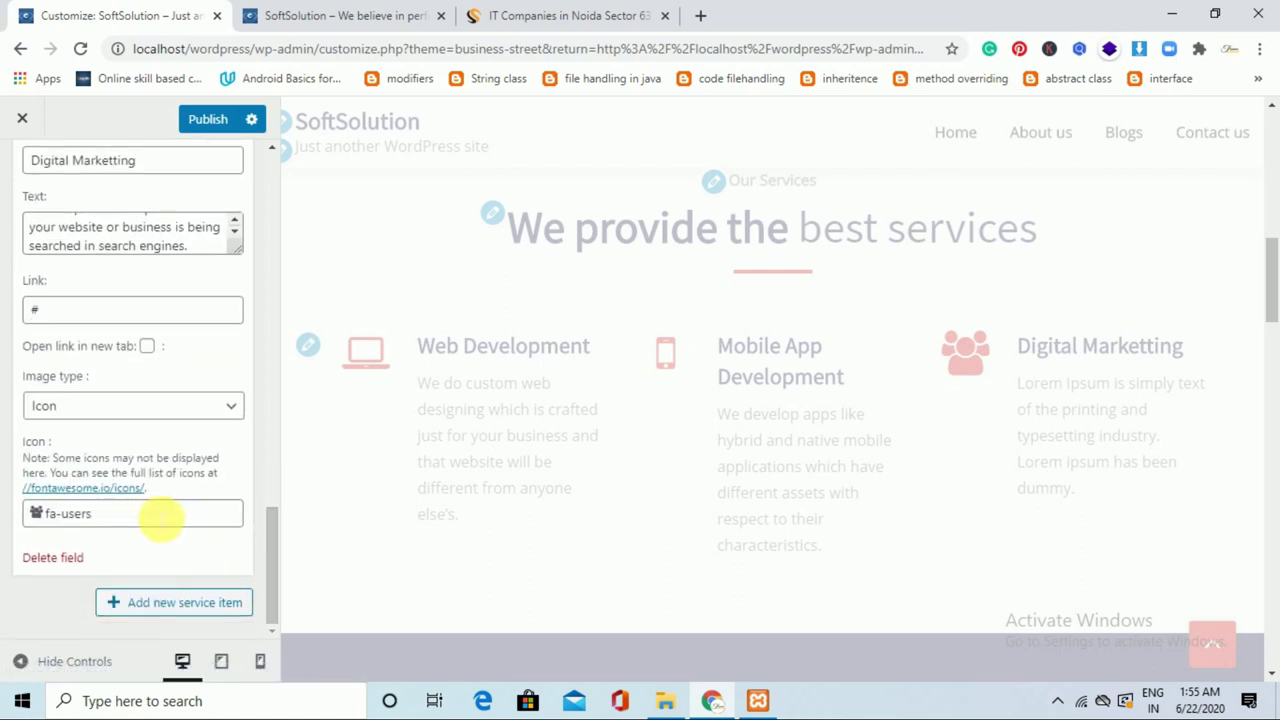
left_click(160, 518)
left_click(155, 558)
type("b")
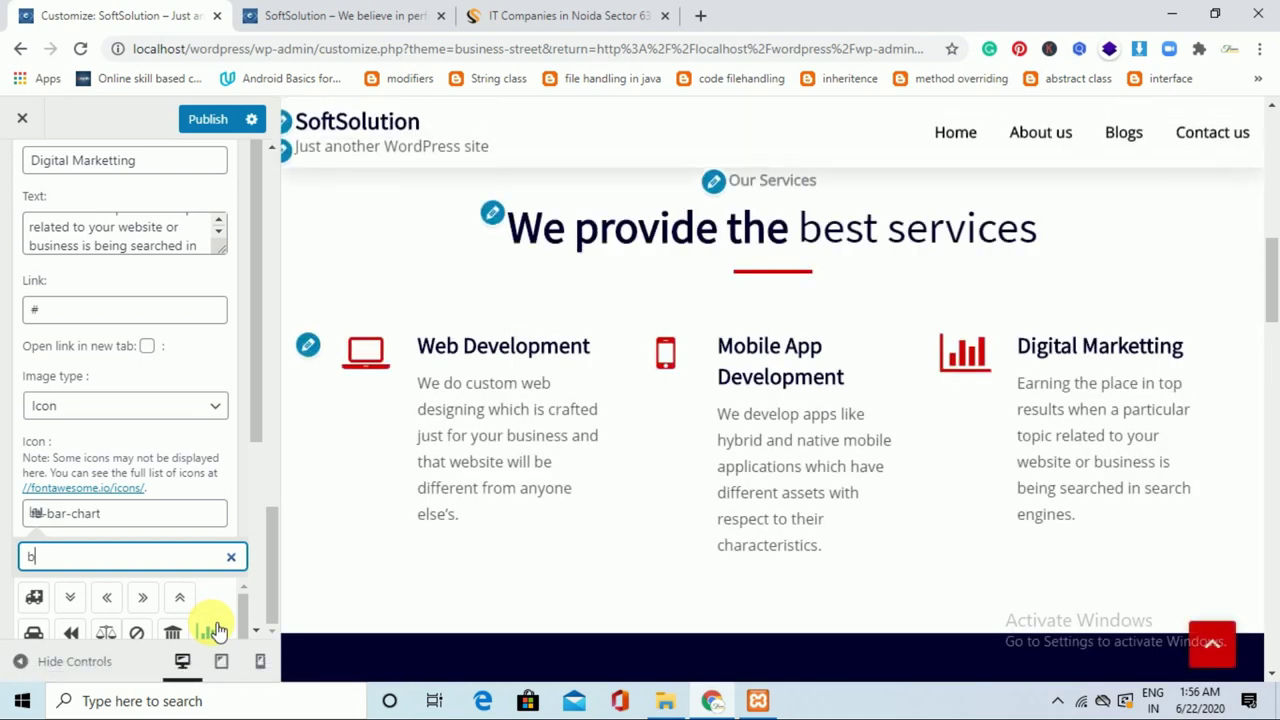
left_click(253, 391)
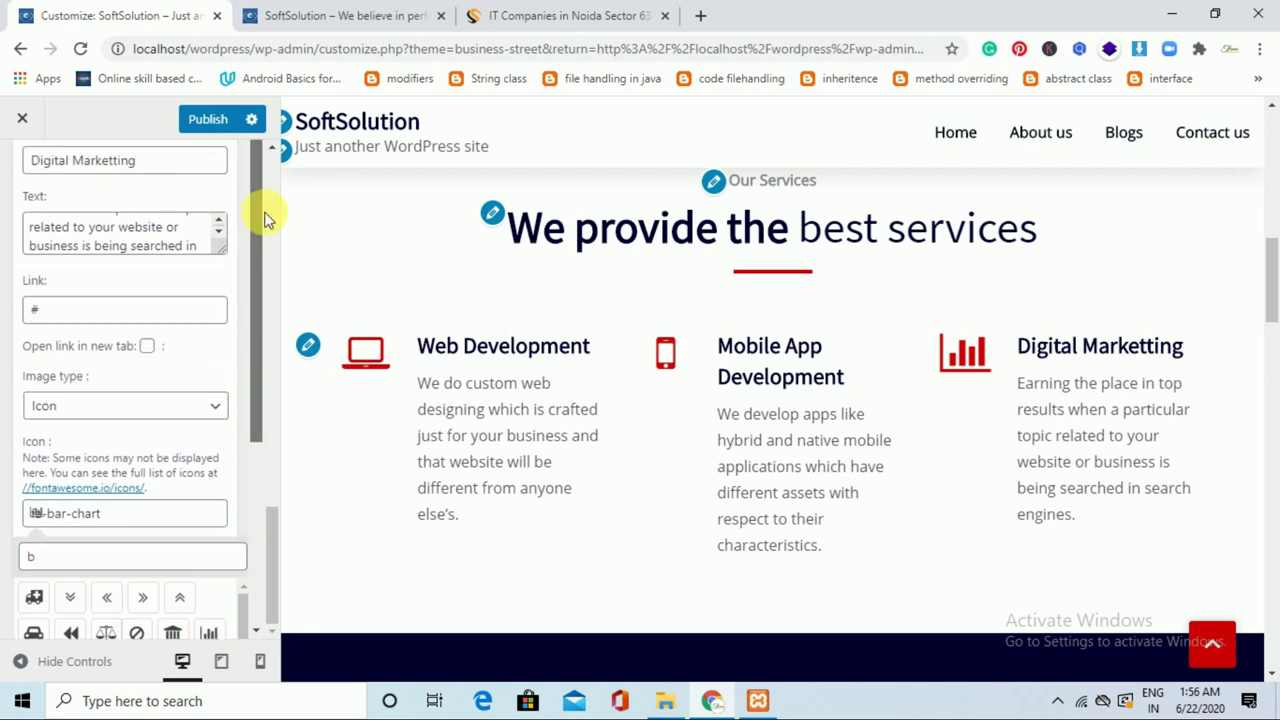
Publish the updated service section changes.
left_click(224, 120)
left_click_drag(1268, 263, 1275, 350)
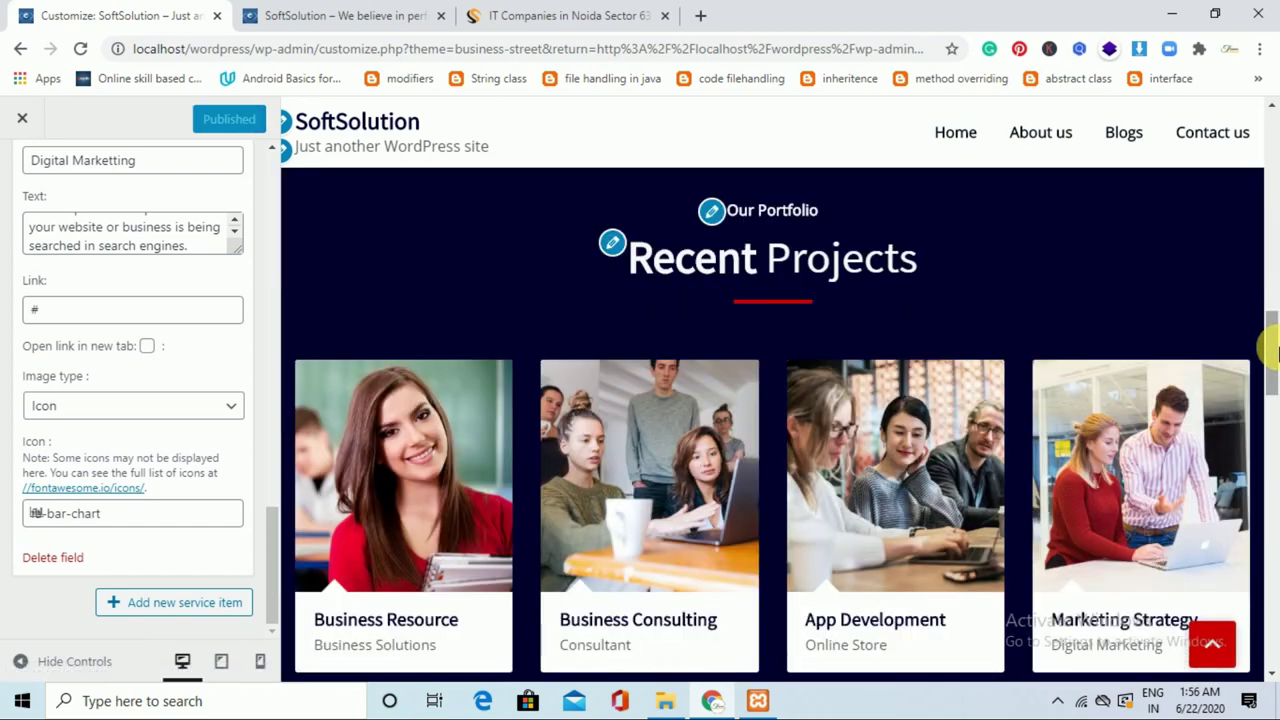
left_click_drag(272, 515, 277, 149)
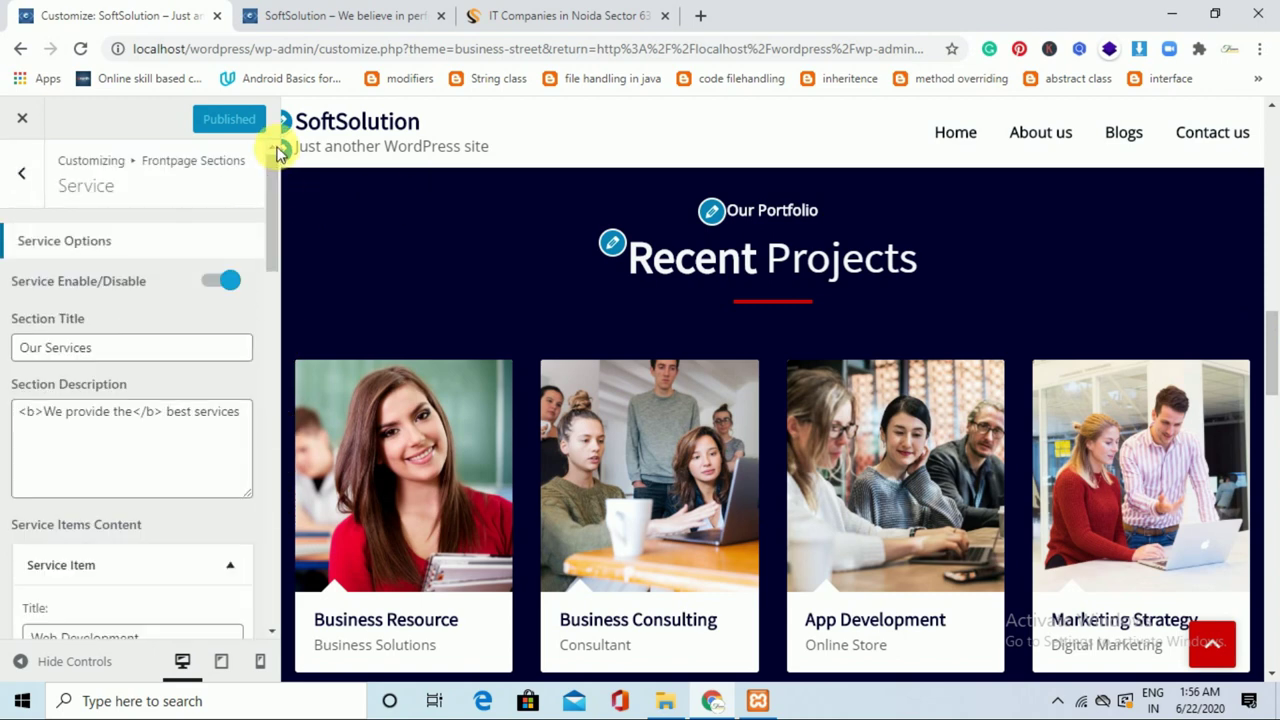
Open the Project front-page section and toggle Recent Projects off, then back on.
left_click(26, 194)
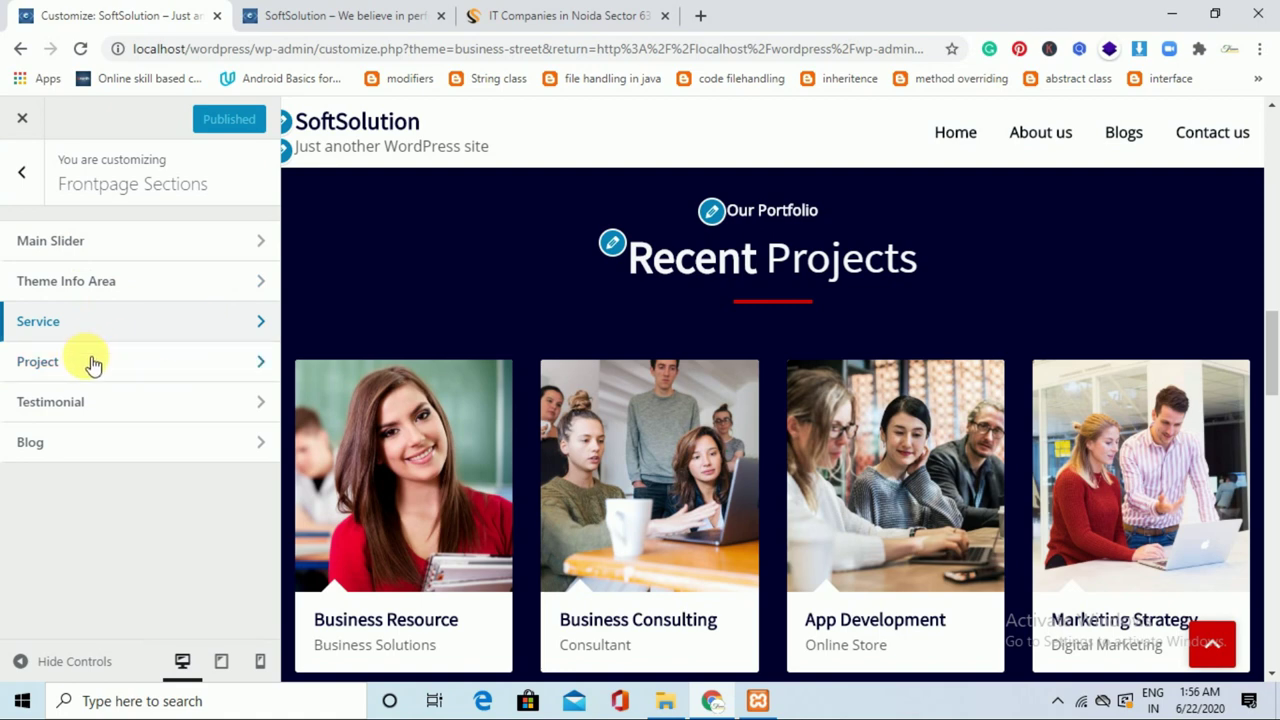
left_click(235, 383)
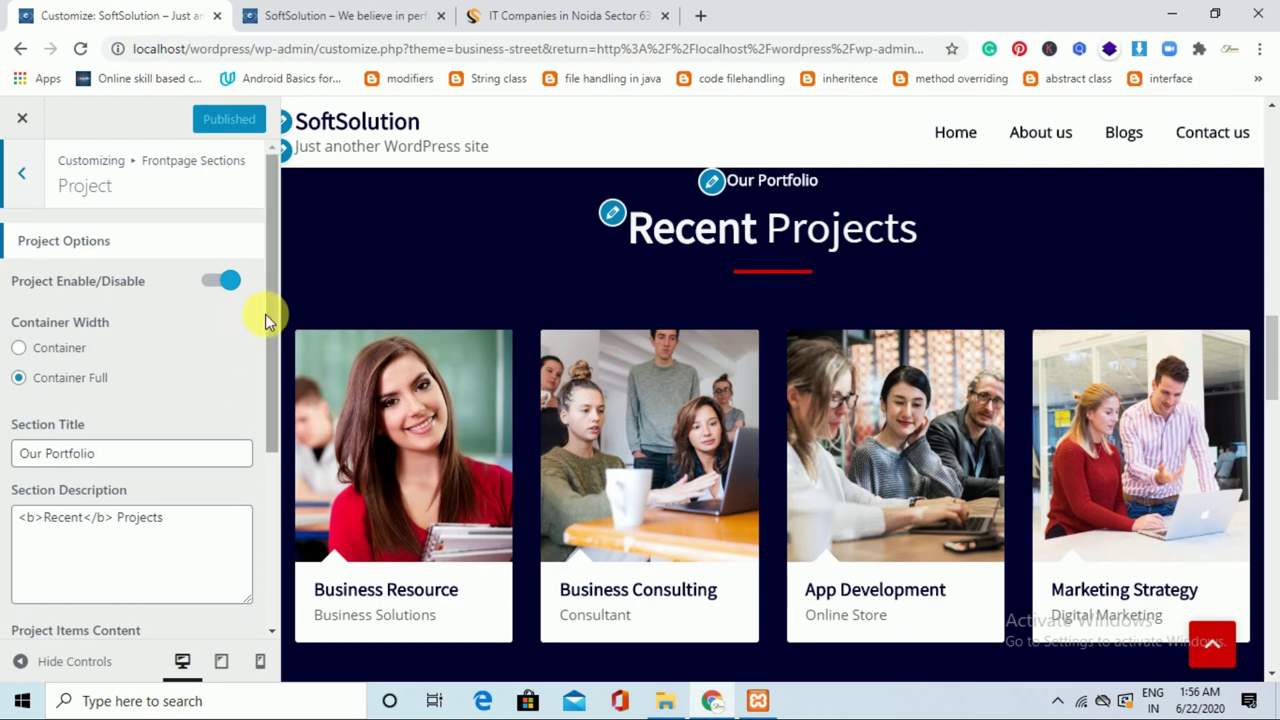
left_click(238, 287)
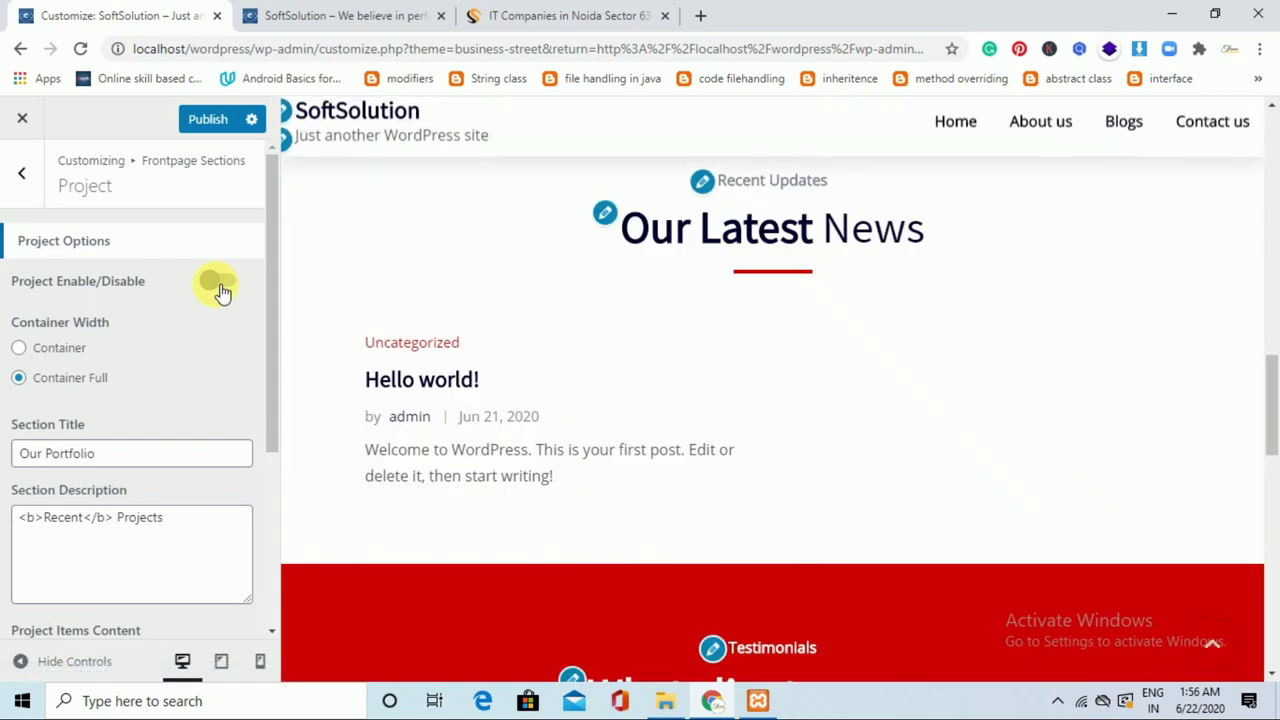
left_click(218, 288)
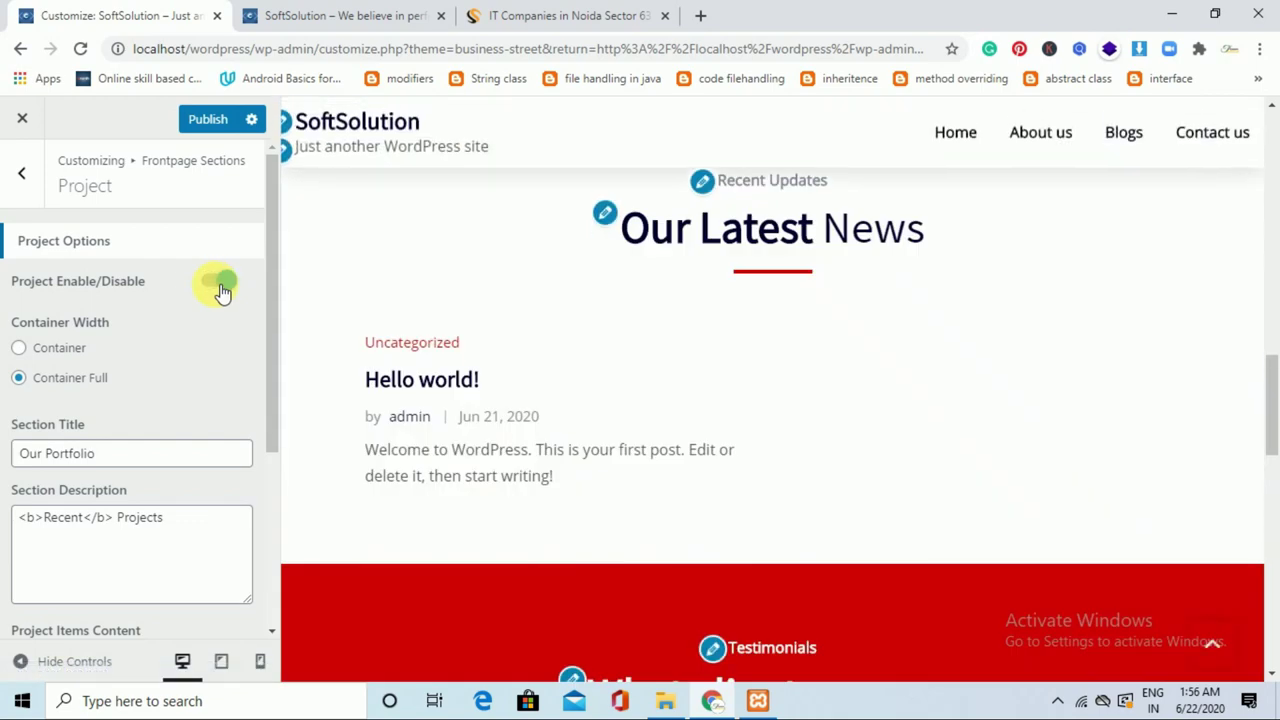
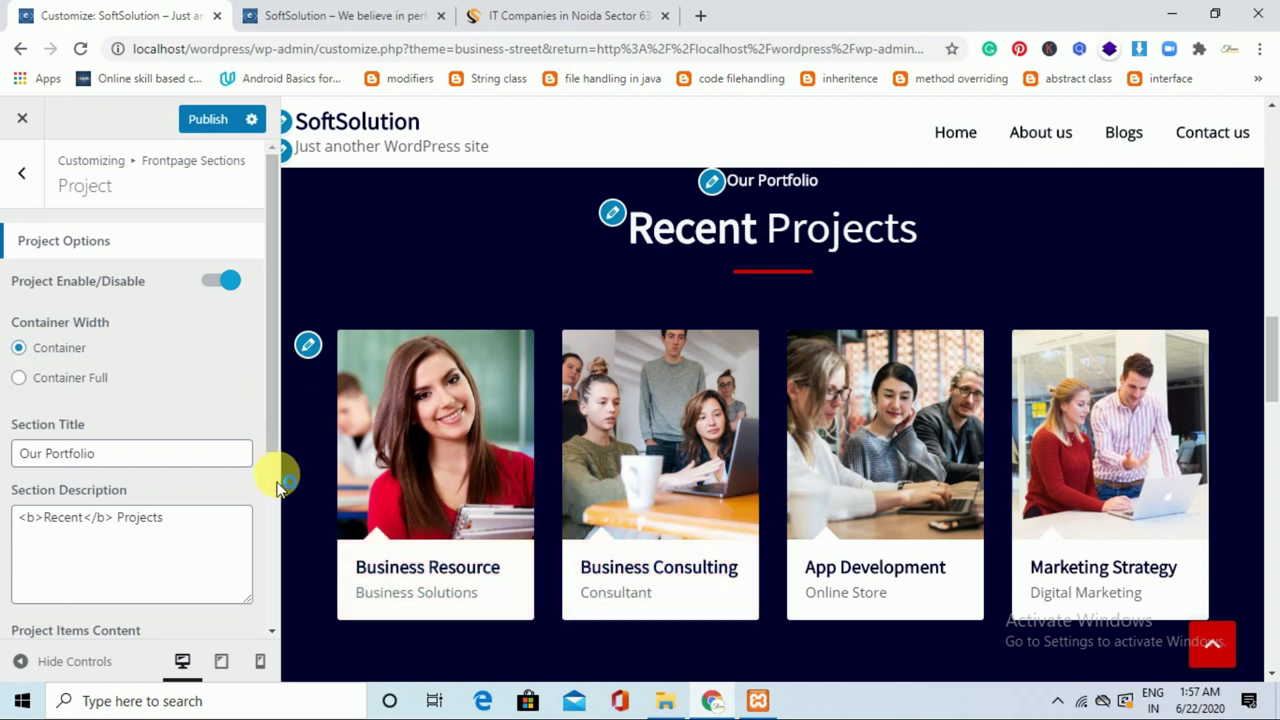
Expand the first Recent Projects item to review it, then return to the Frontpage Sections list.
left_click_drag(277, 434, 272, 615)
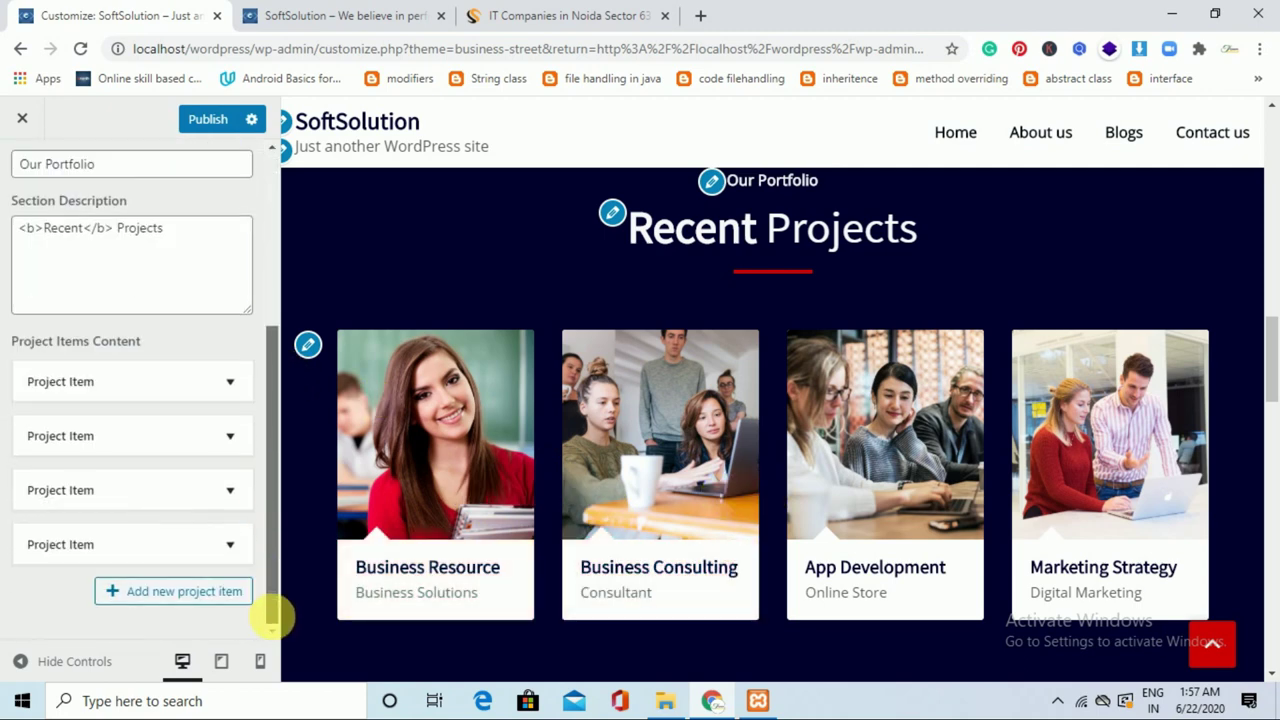
left_click(248, 397)
left_click_drag(271, 466, 277, 289)
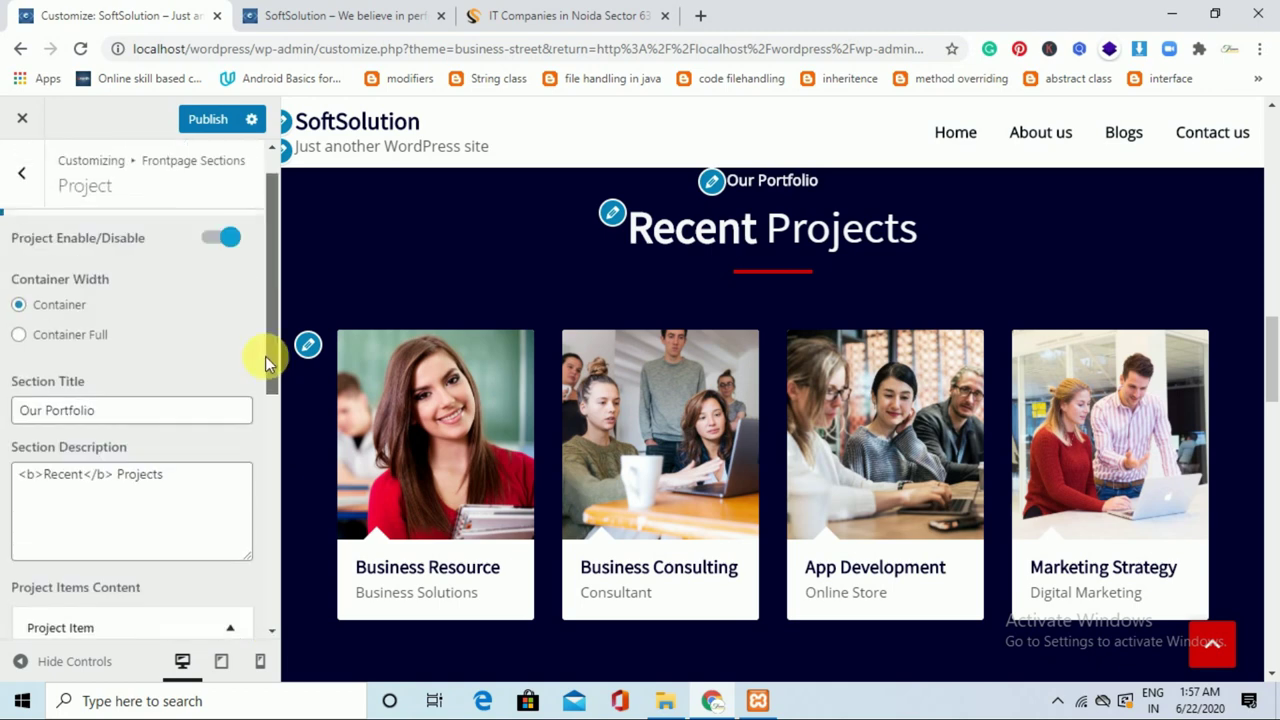
left_click(30, 192)
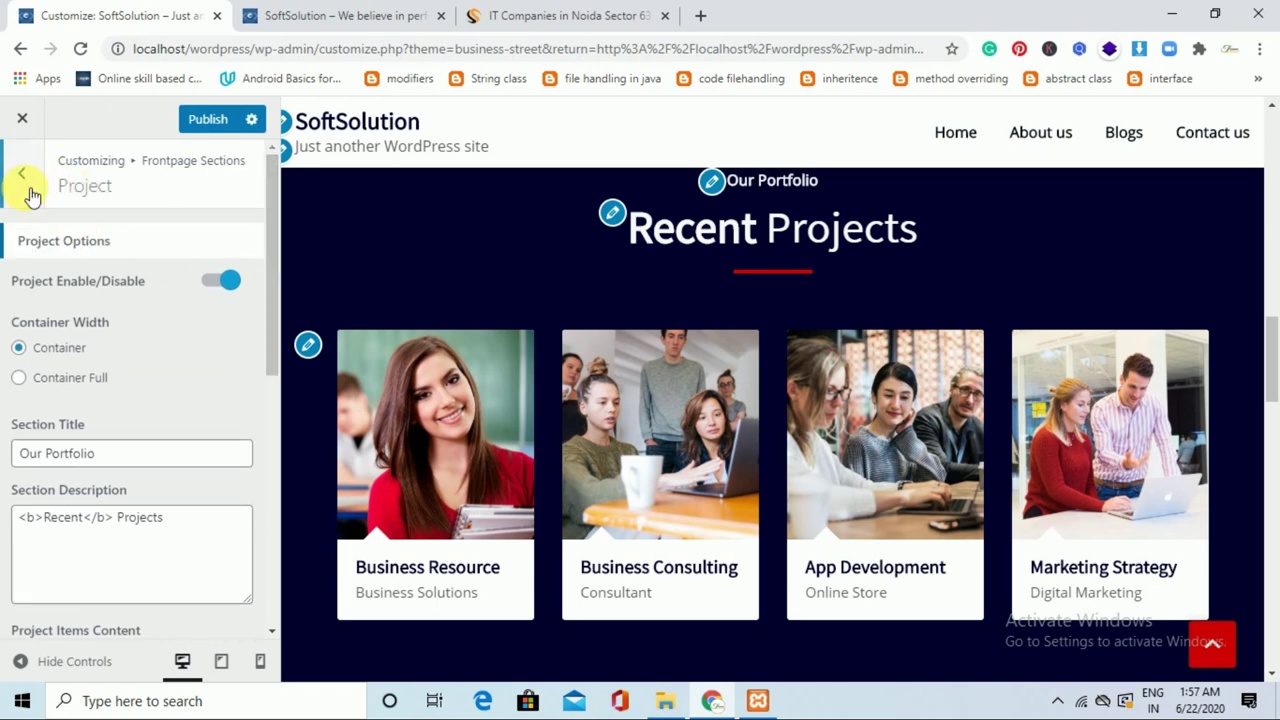
left_click(30, 192)
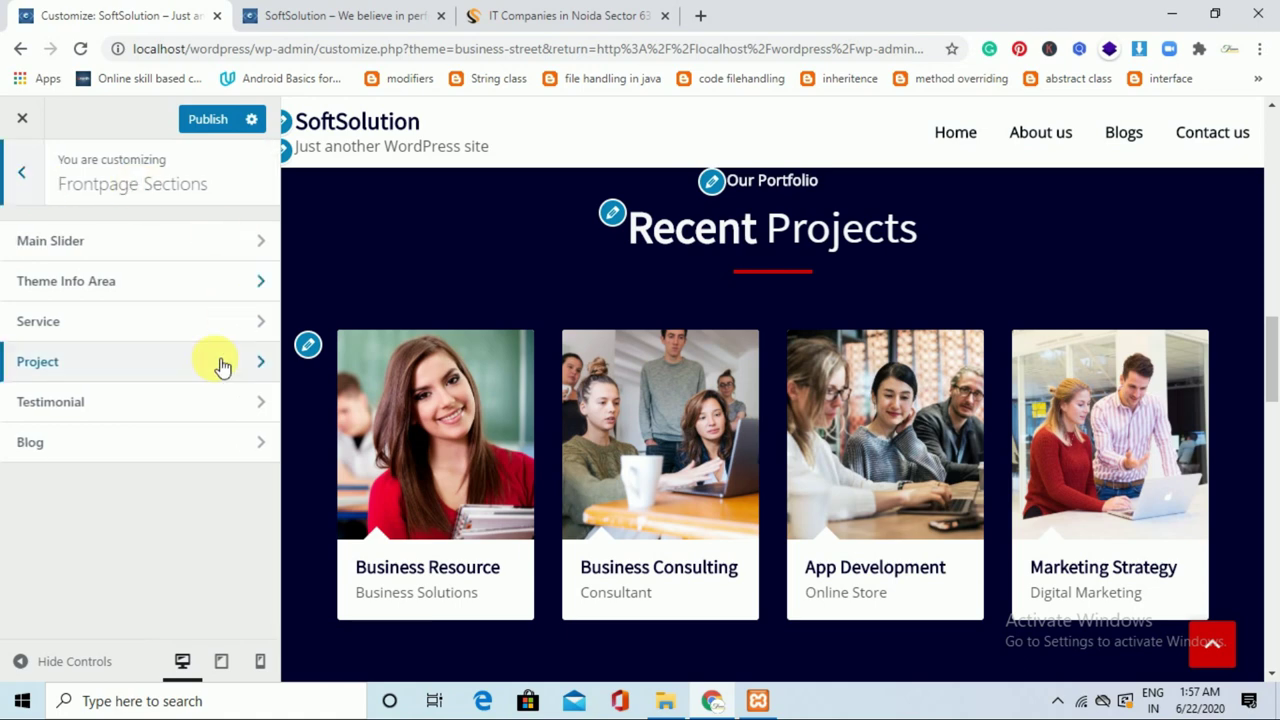
left_click(207, 408)
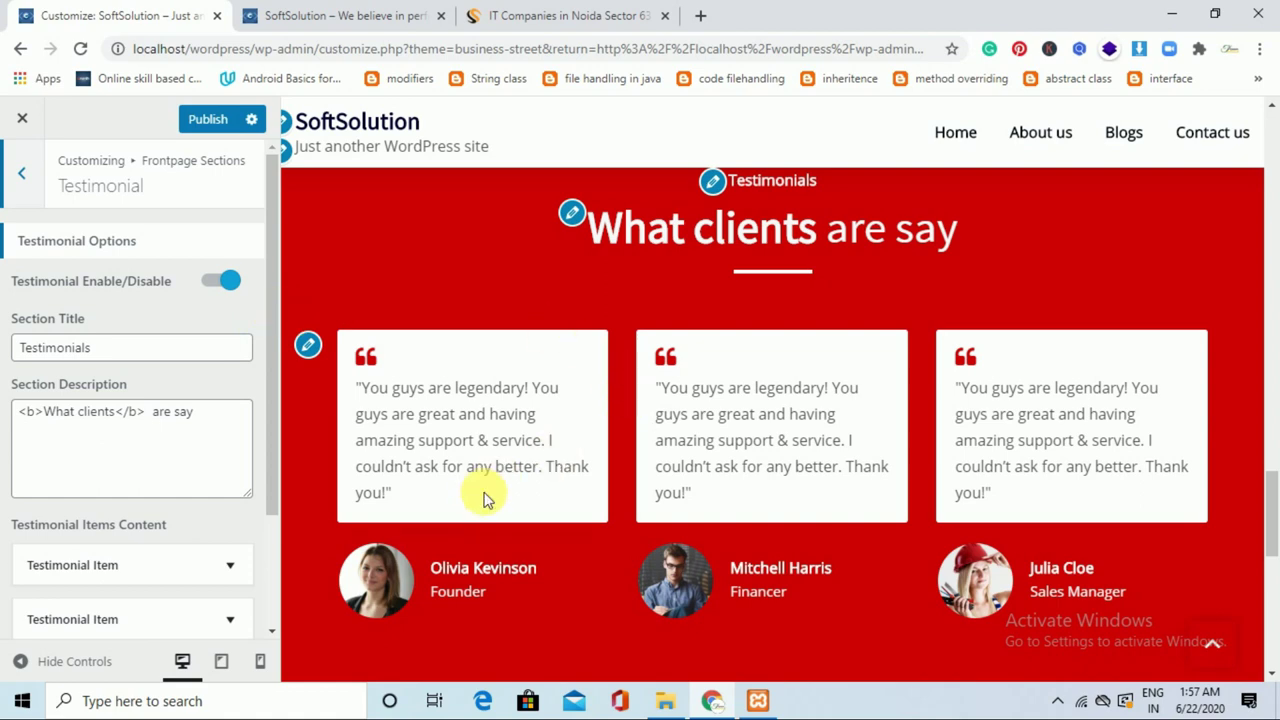
left_click_drag(1271, 490, 1271, 522)
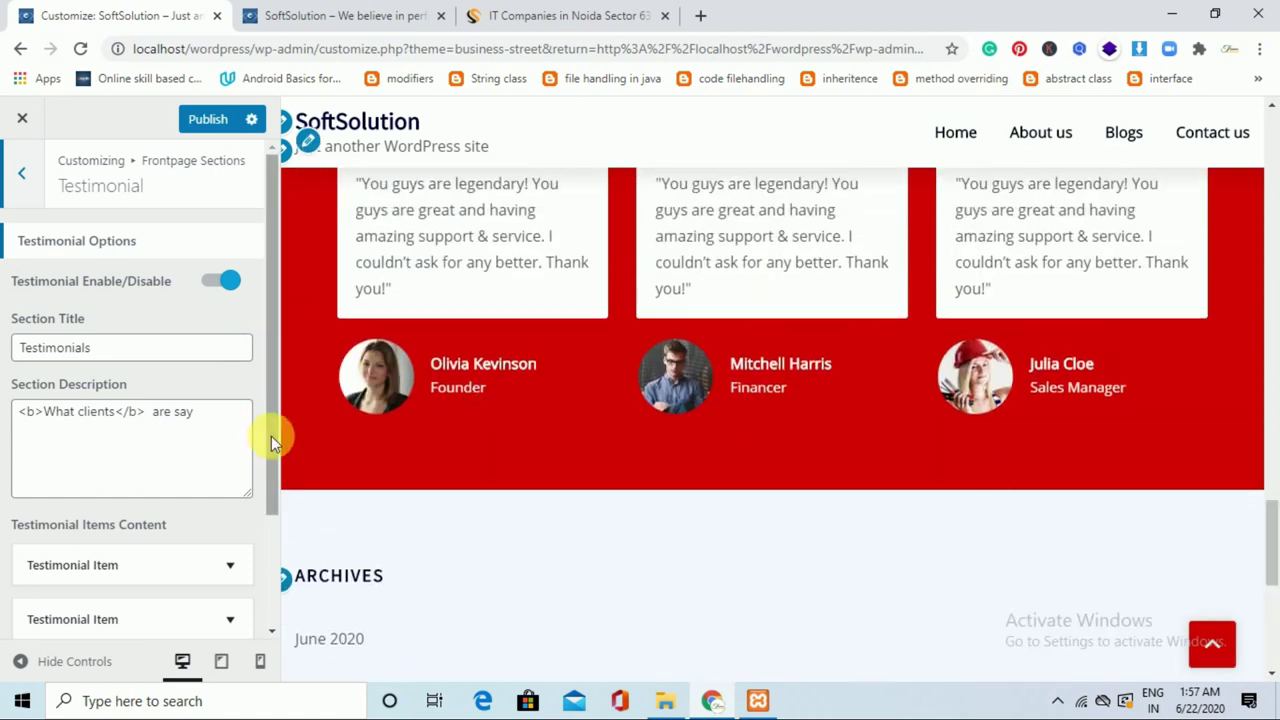
left_click_drag(272, 415, 281, 515)
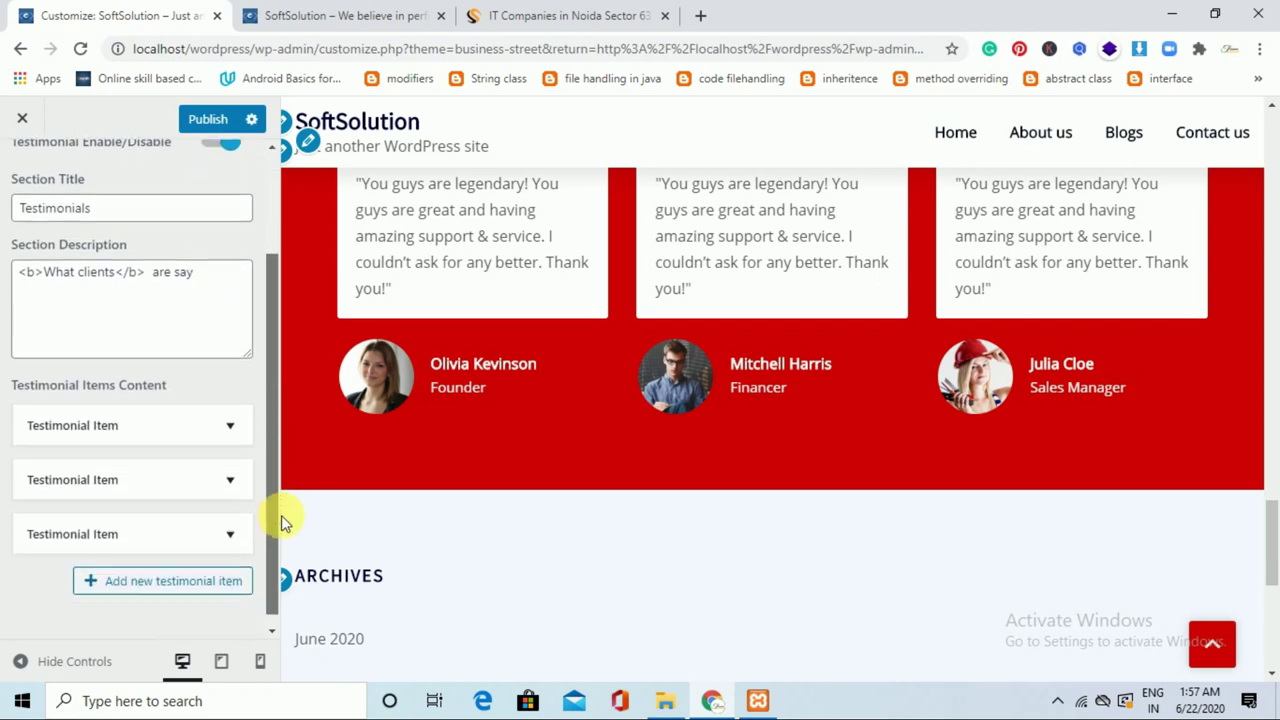
left_click(240, 434)
left_click_drag(270, 432, 274, 534)
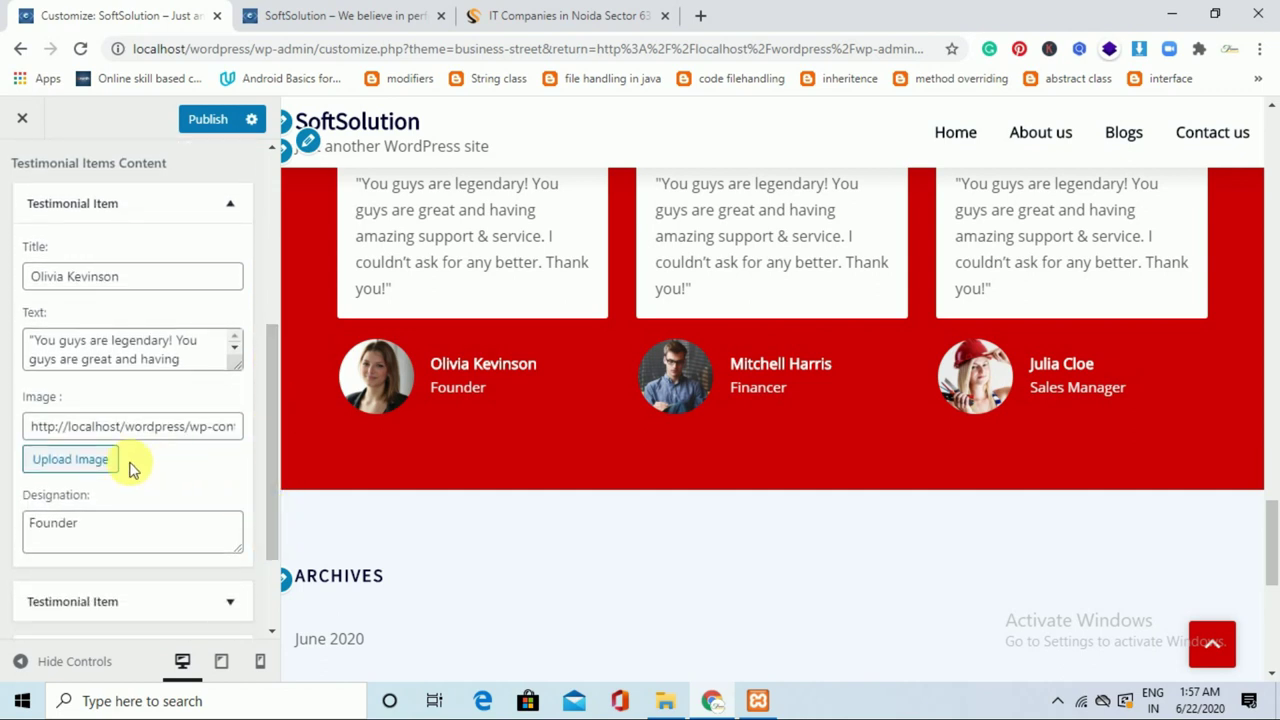
left_click_drag(131, 277, 45, 276)
left_click(171, 276)
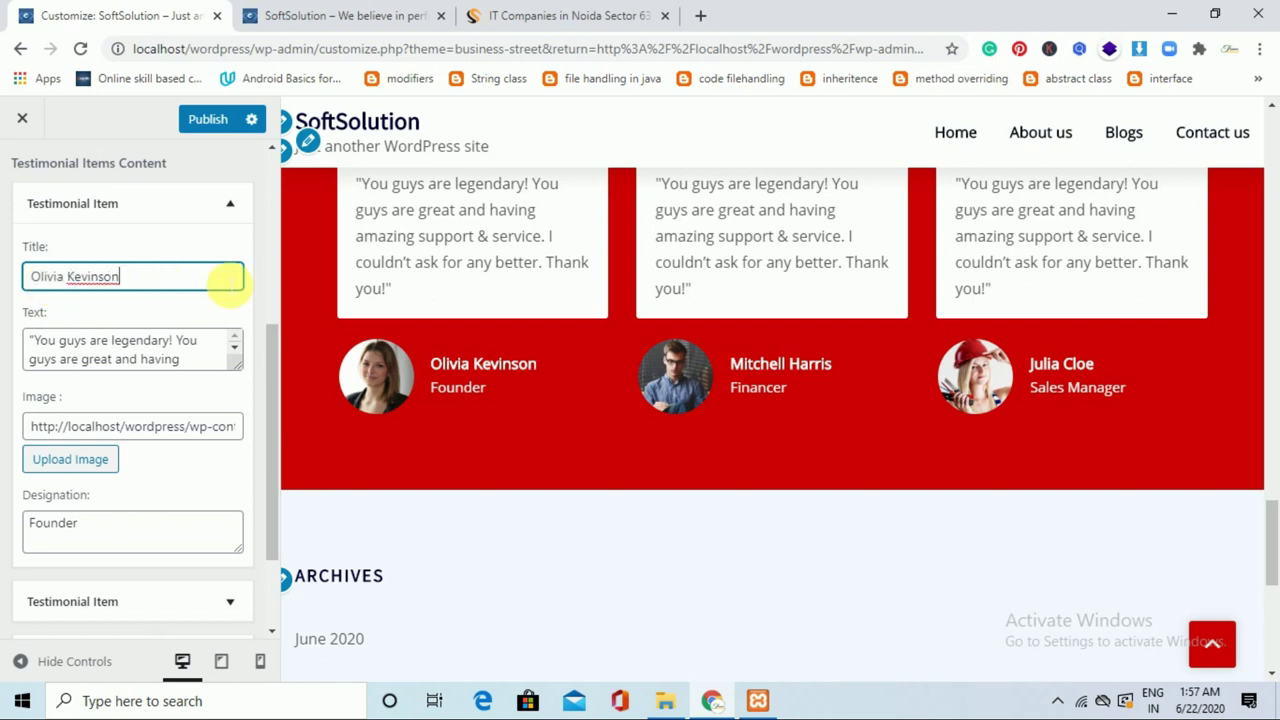
left_click_drag(276, 408, 276, 458)
scroll(271, 480, "up", 1)
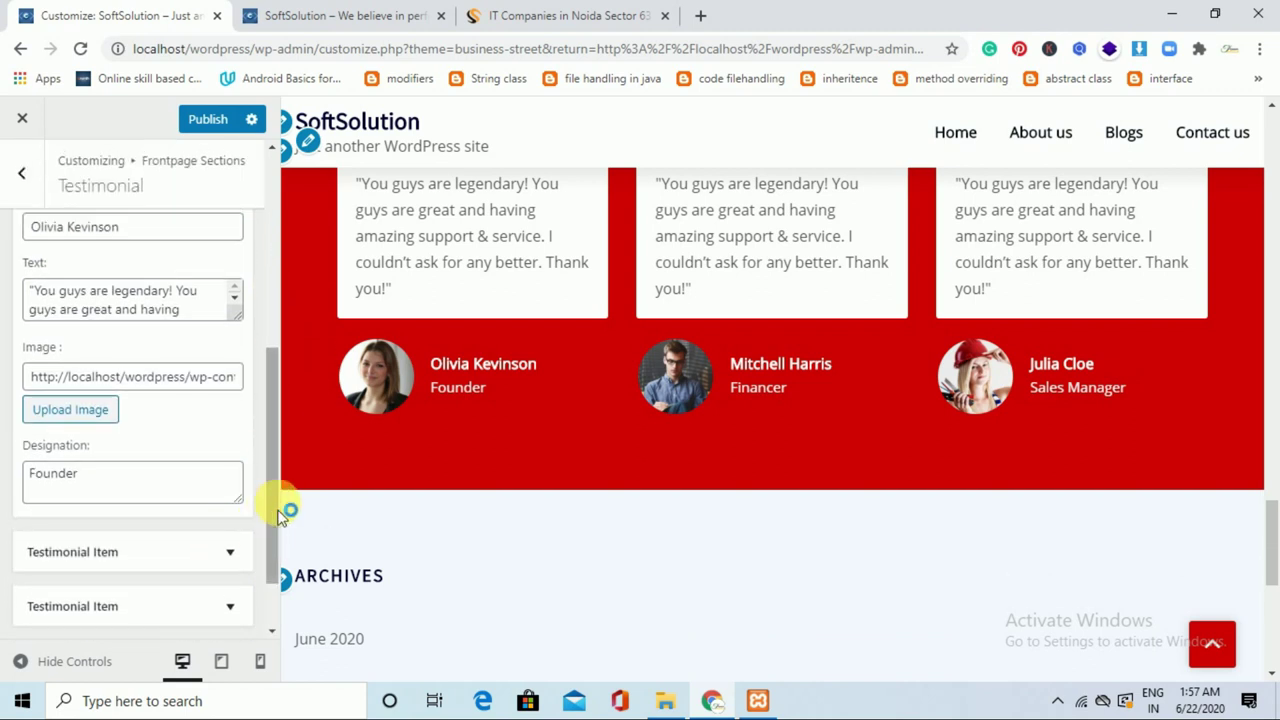
scroll(277, 550, "up", 1)
scroll(263, 314, "up", 5)
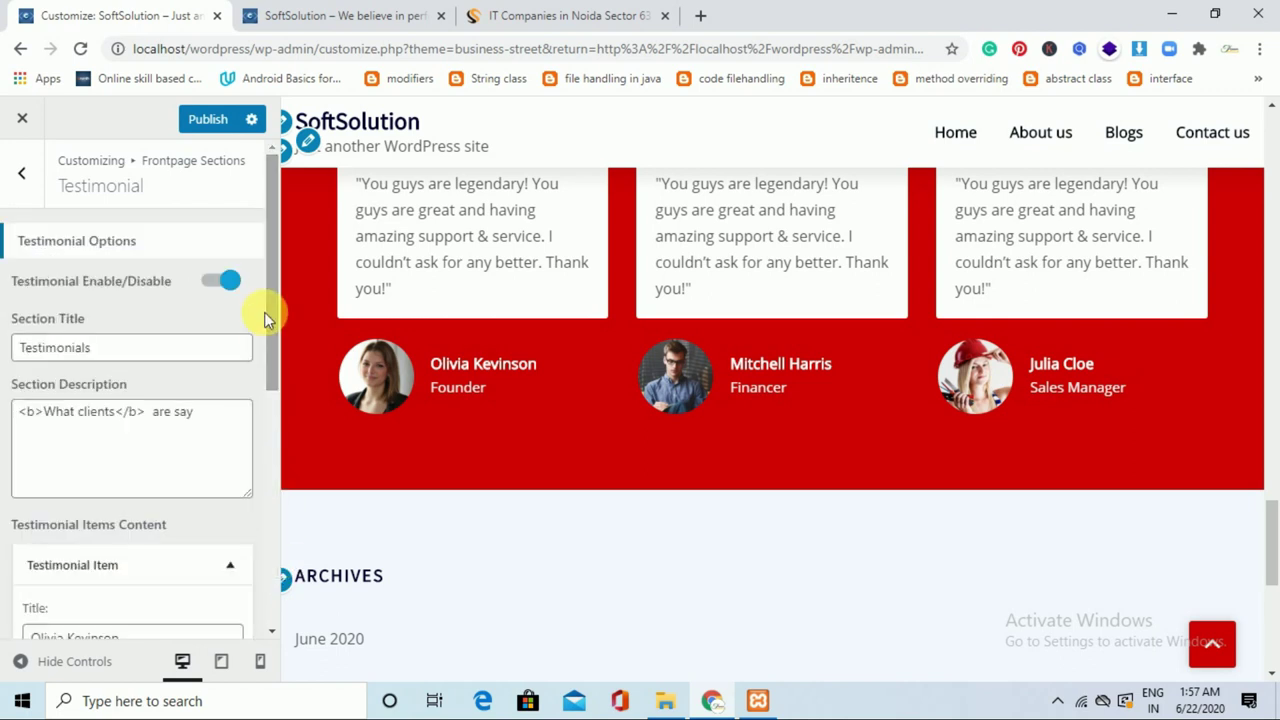
left_click(22, 180)
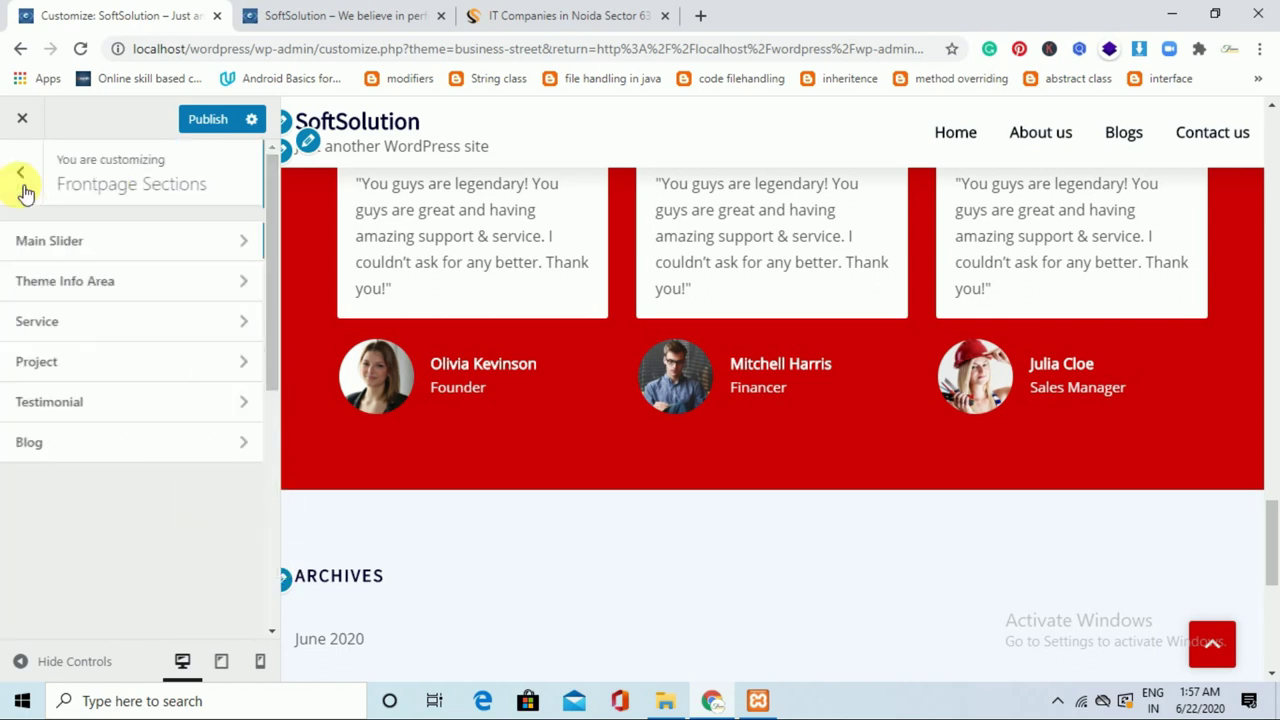
Switch off the Blog section's Enable/Disable toggle and return to the top-level Customizer menu.
left_click(190, 446)
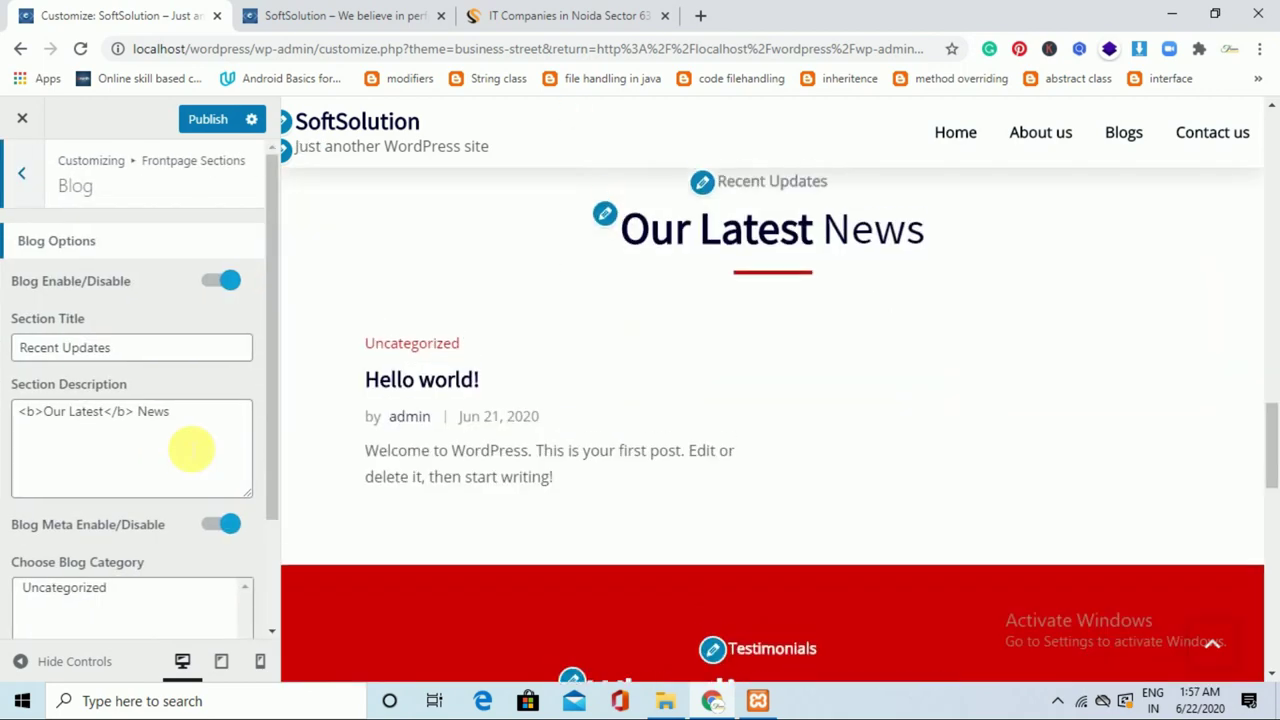
left_click(236, 284)
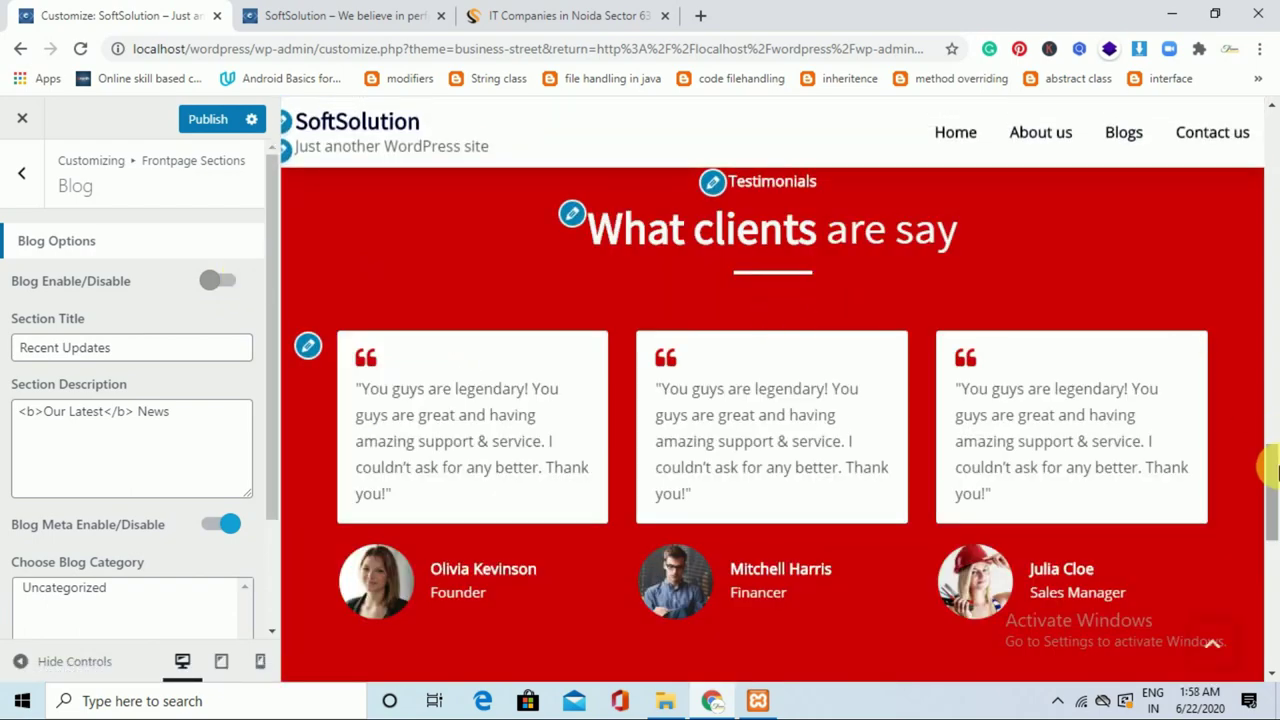
left_click_drag(1270, 470, 1272, 605)
left_click(23, 188)
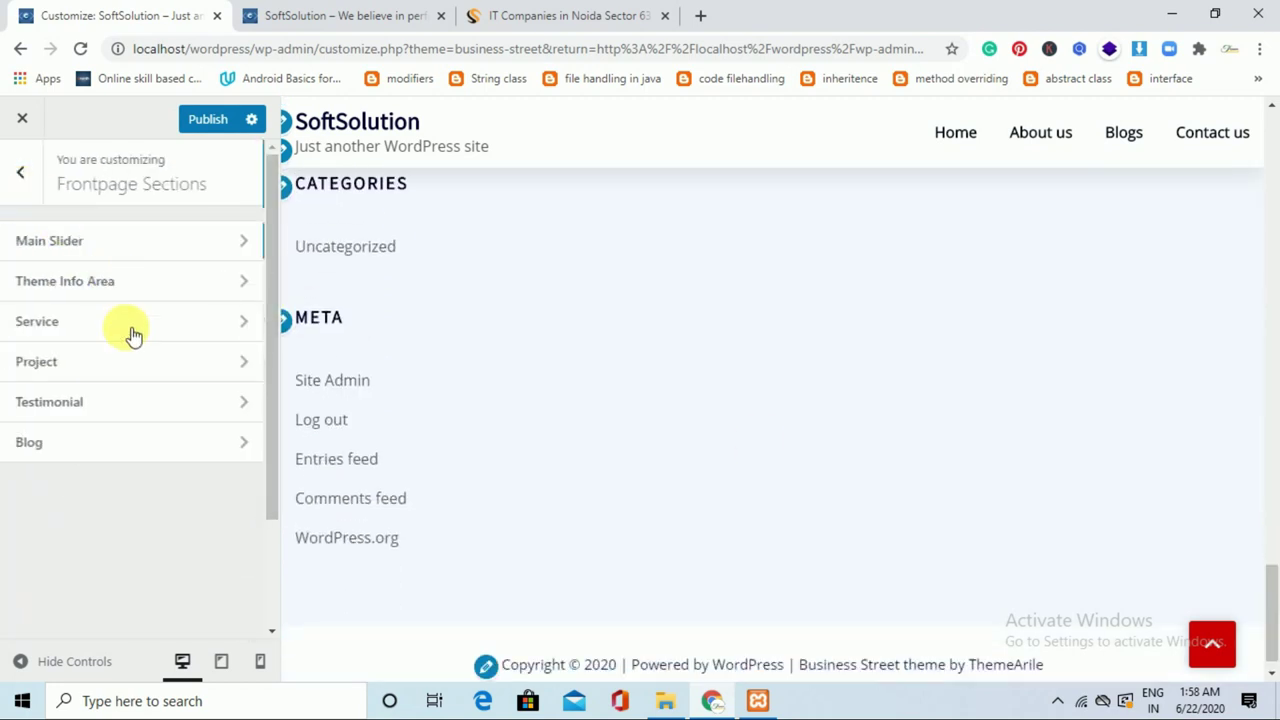
left_click(27, 152)
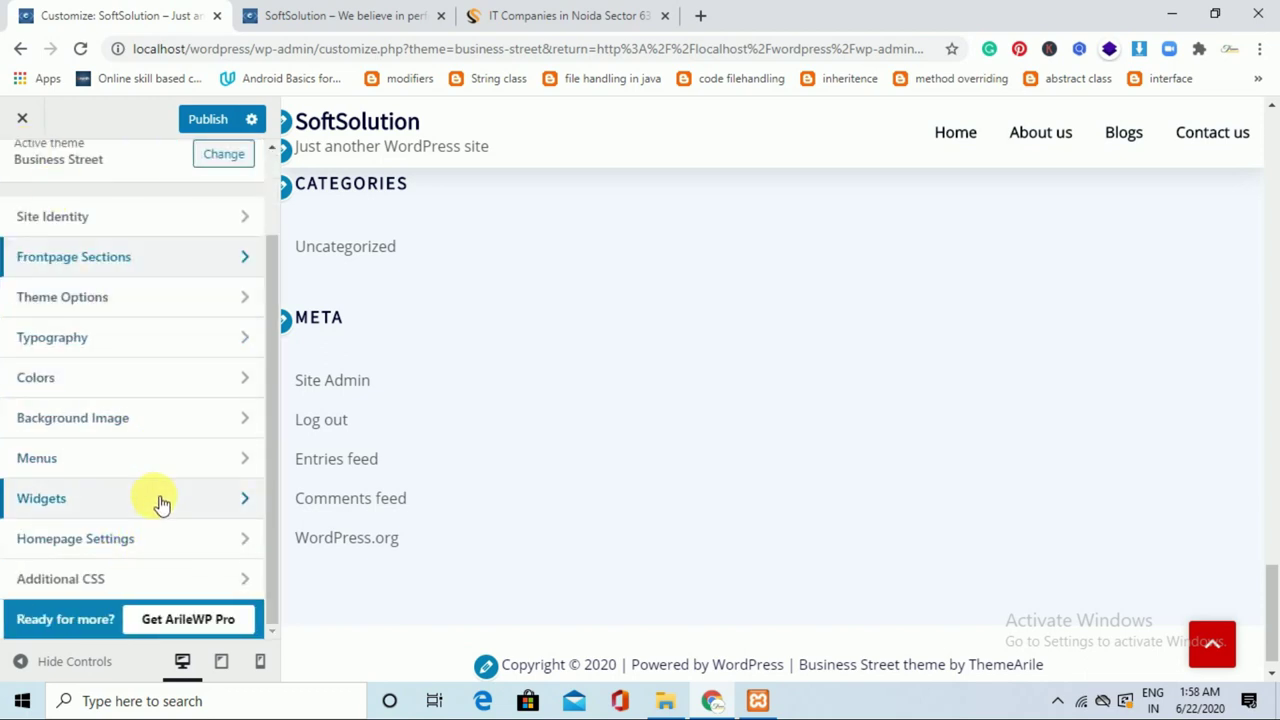
Remove the Archives, Meta and Categories widgets from Footer Sidebar One.
left_click(221, 508)
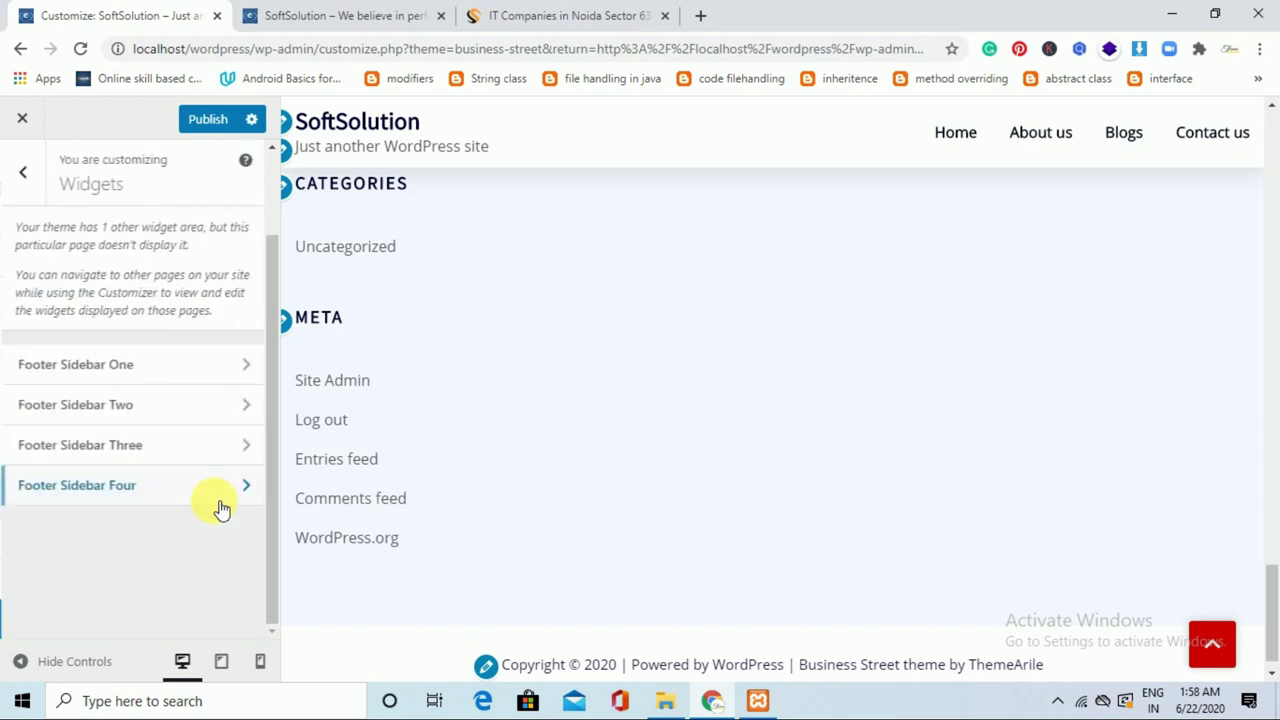
left_click(266, 365)
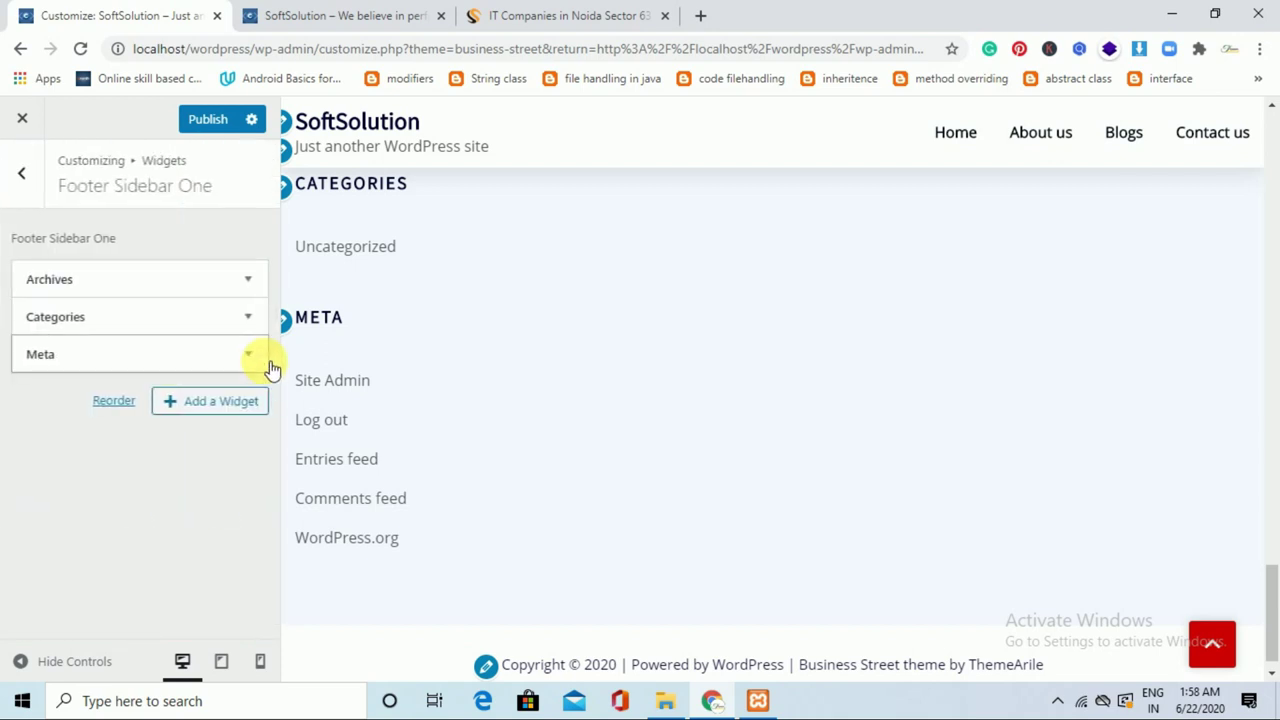
left_click(258, 280)
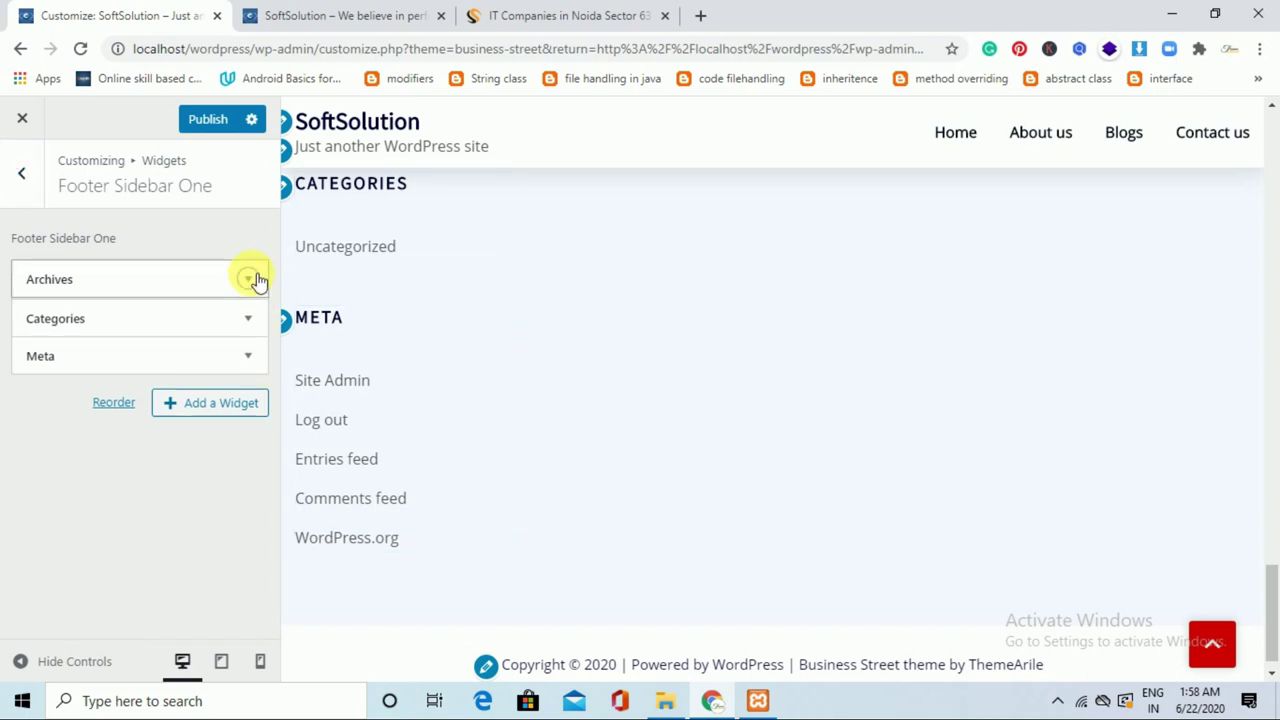
left_click(50, 434)
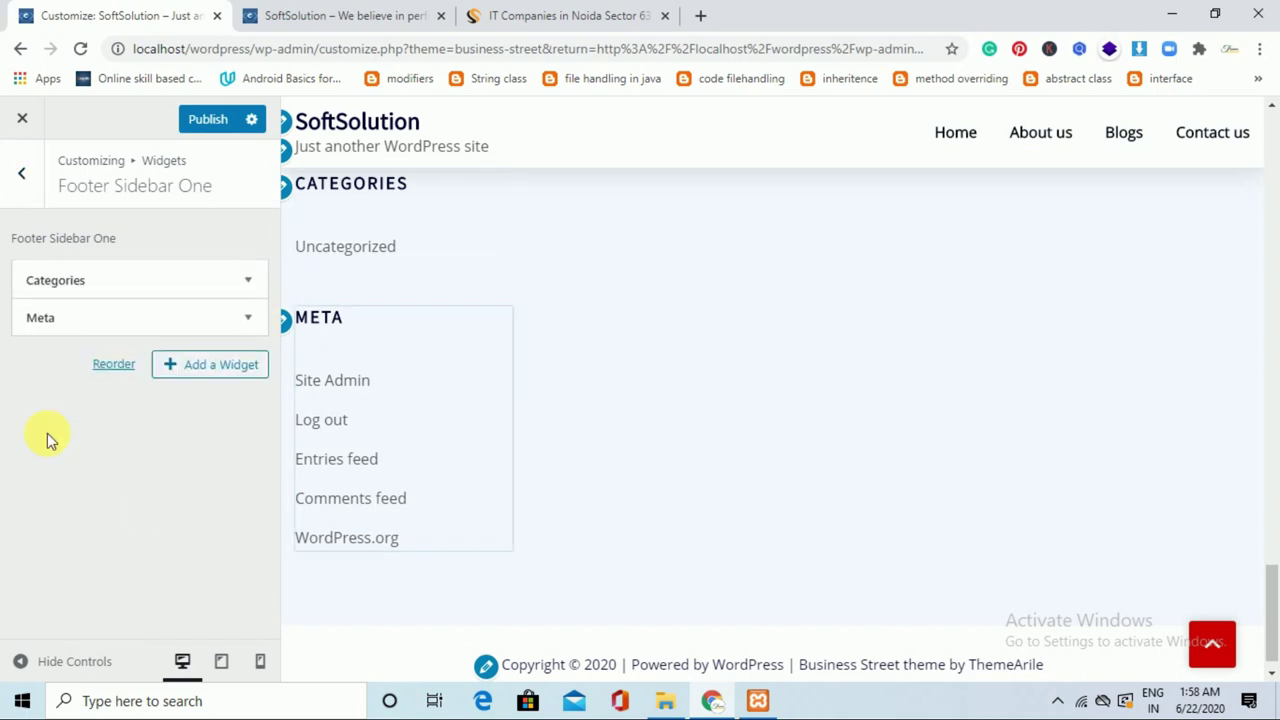
left_click(247, 316)
left_click(47, 418)
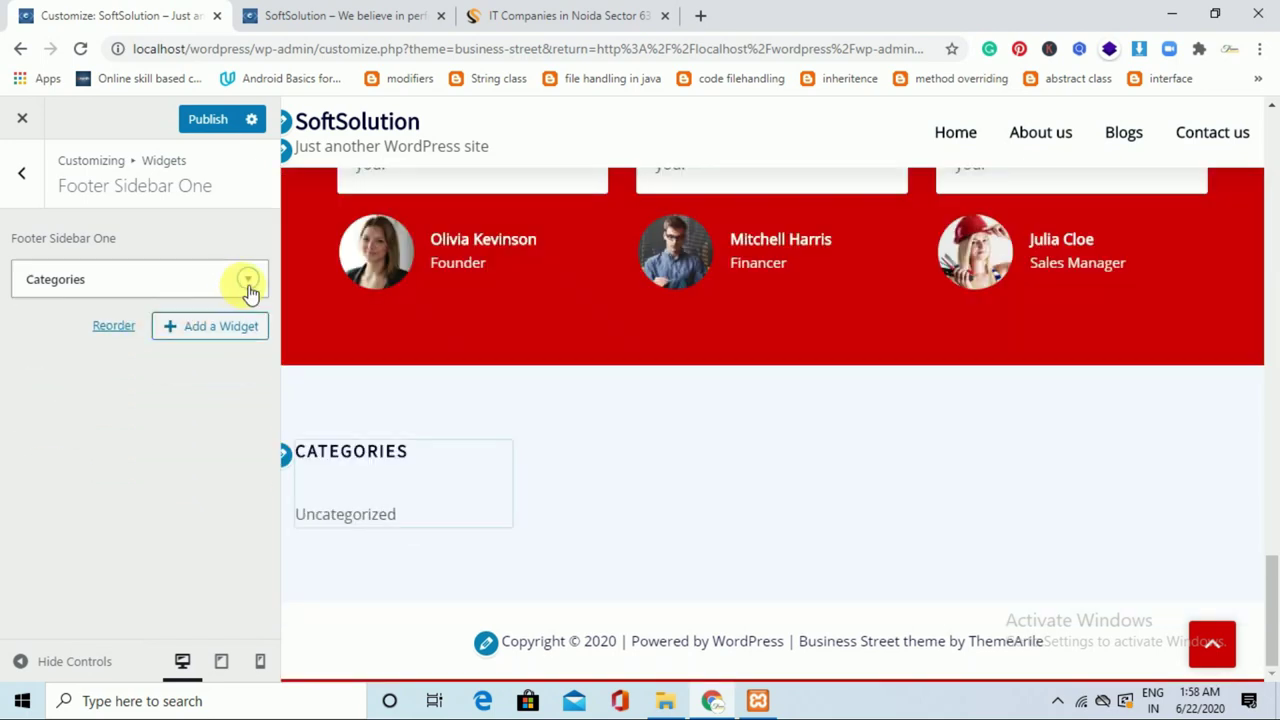
left_click(248, 280)
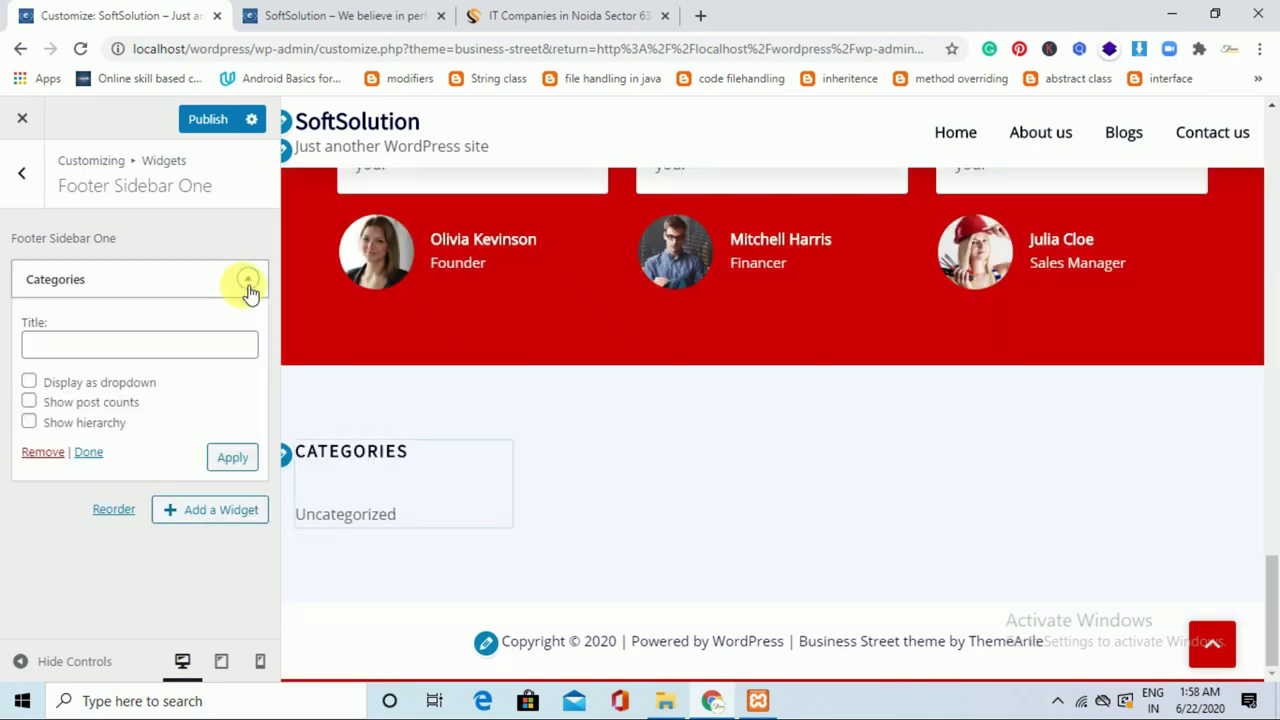
left_click(46, 453)
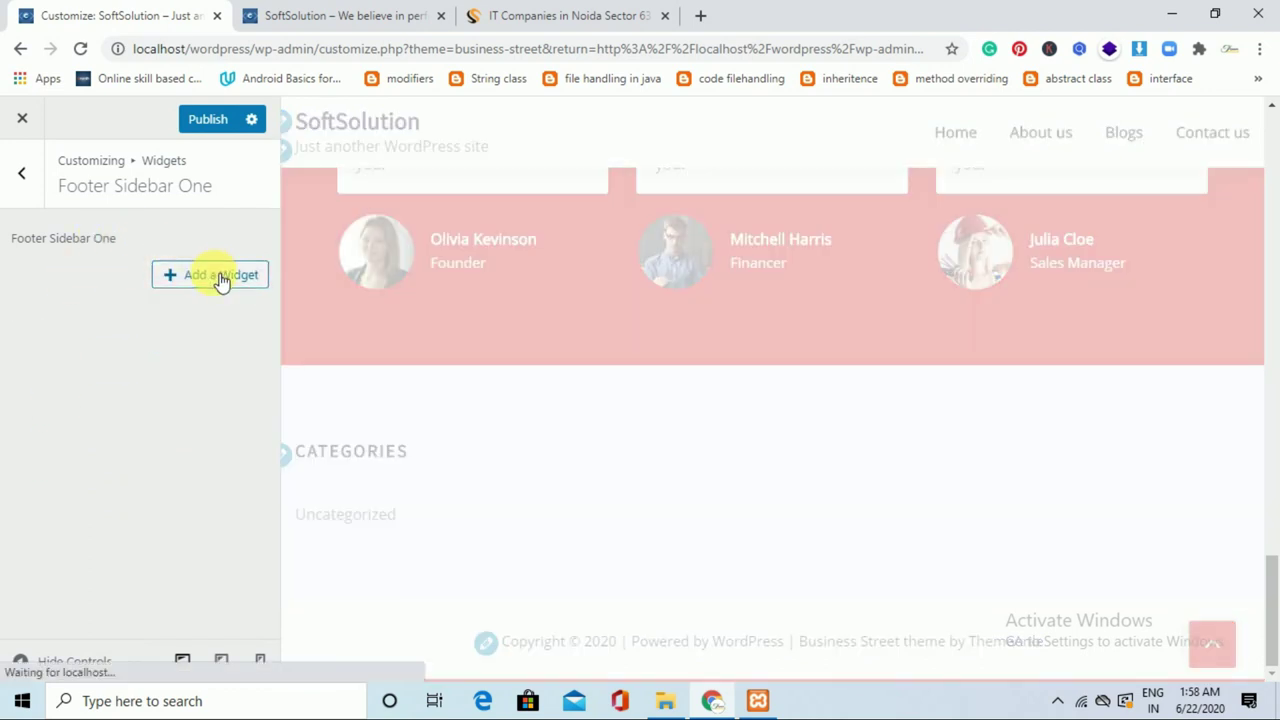
Add and apply a Pages widget in Footer Sidebar One, then return to the widget areas.
left_click(221, 276)
left_click_drag(552, 310, 551, 449)
left_click(470, 460)
left_click(468, 458)
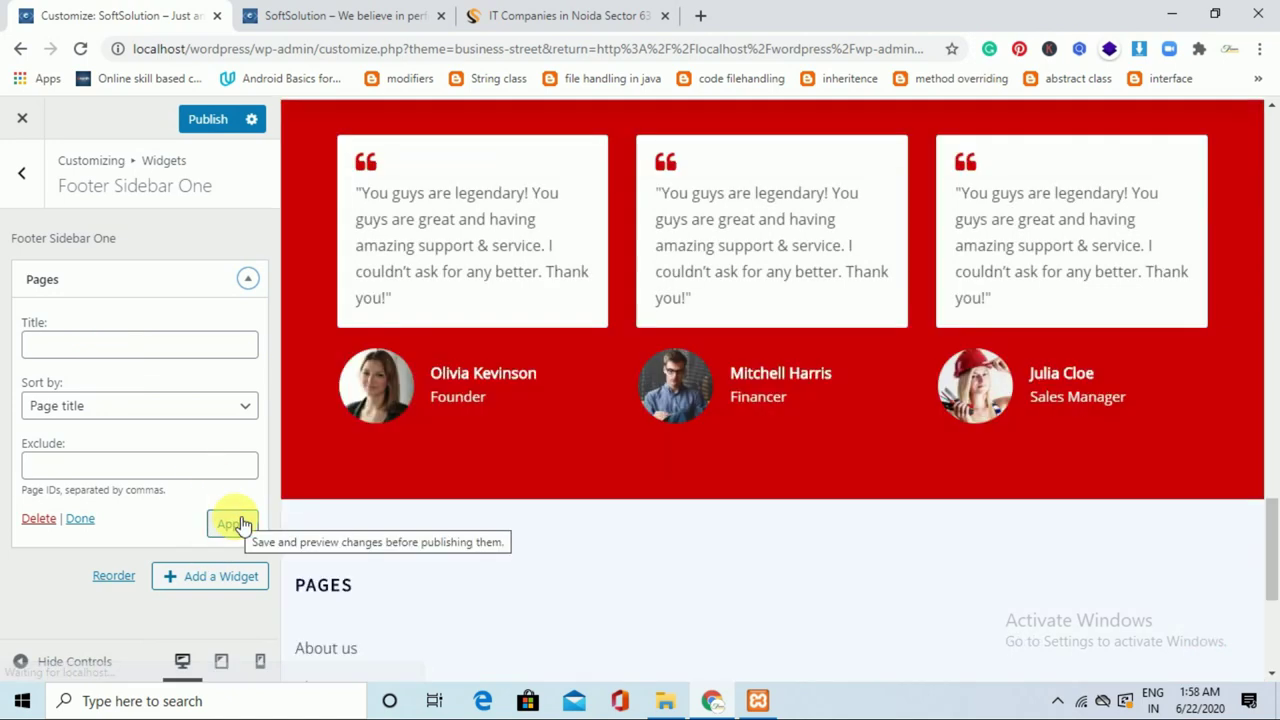
left_click(232, 524)
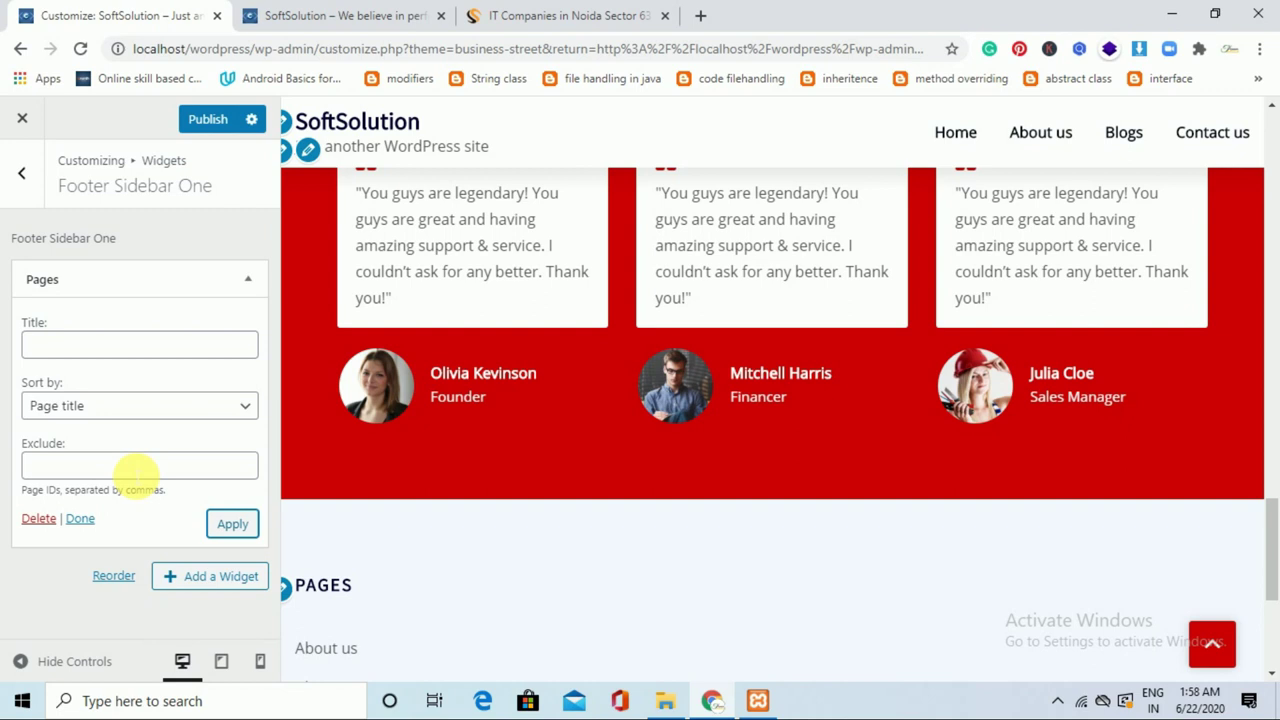
left_click(136, 467)
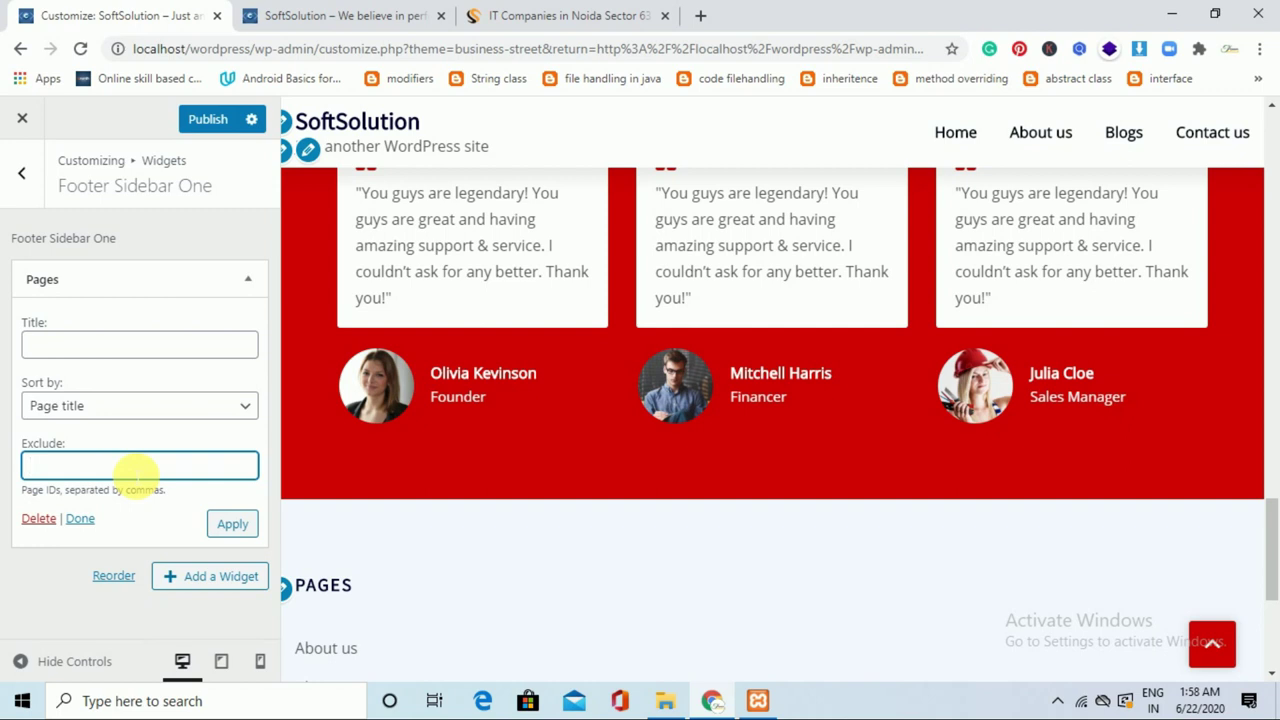
left_click(30, 178)
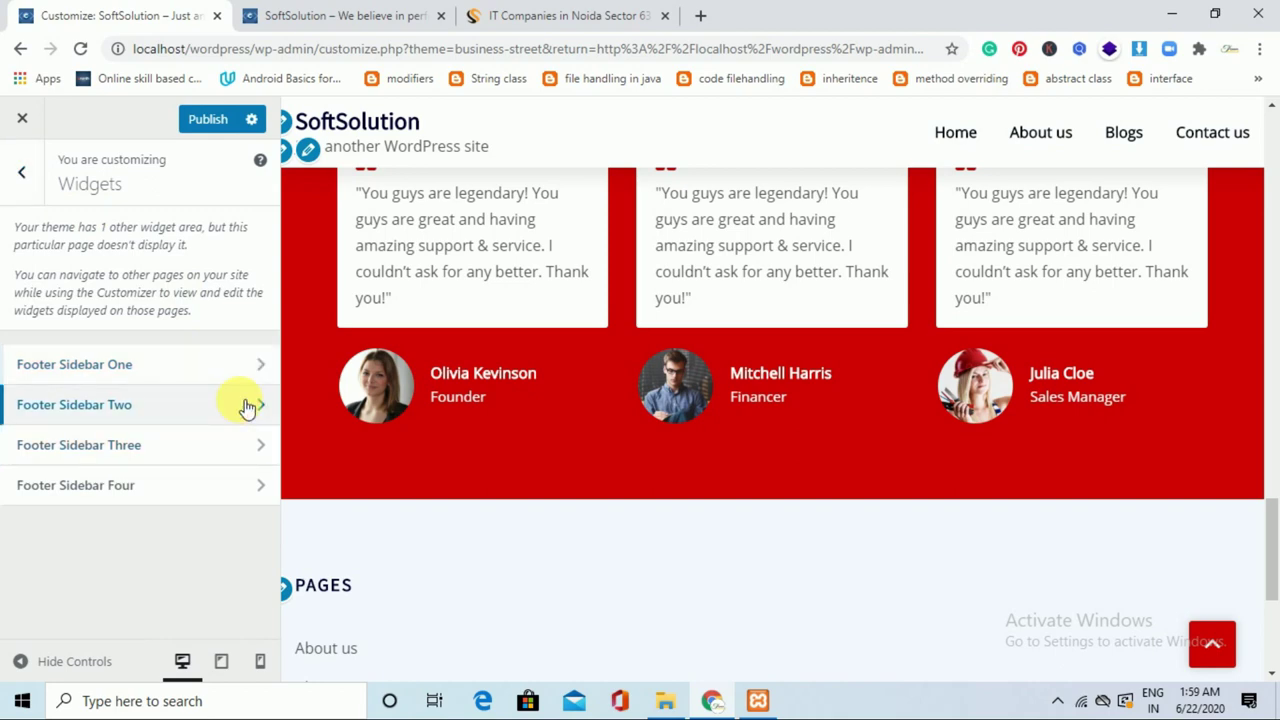
Add a Text widget to Footer Sidebar Two.
left_click(247, 407)
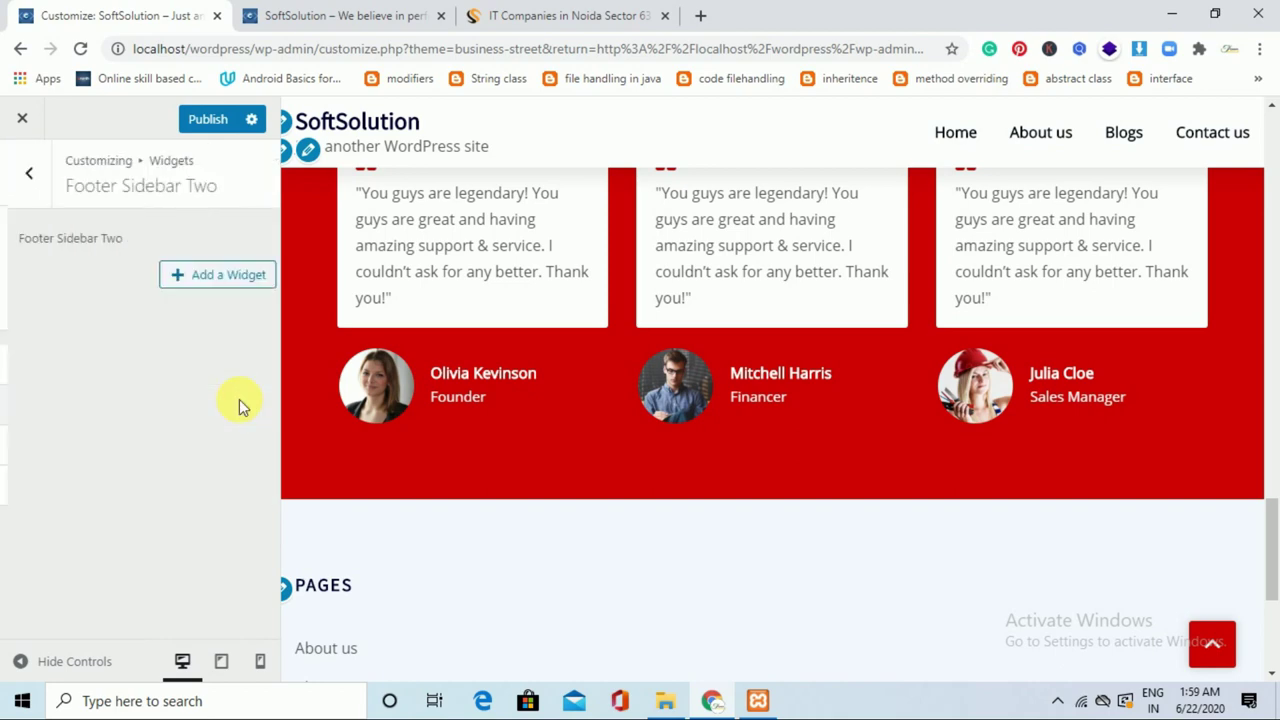
left_click(255, 280)
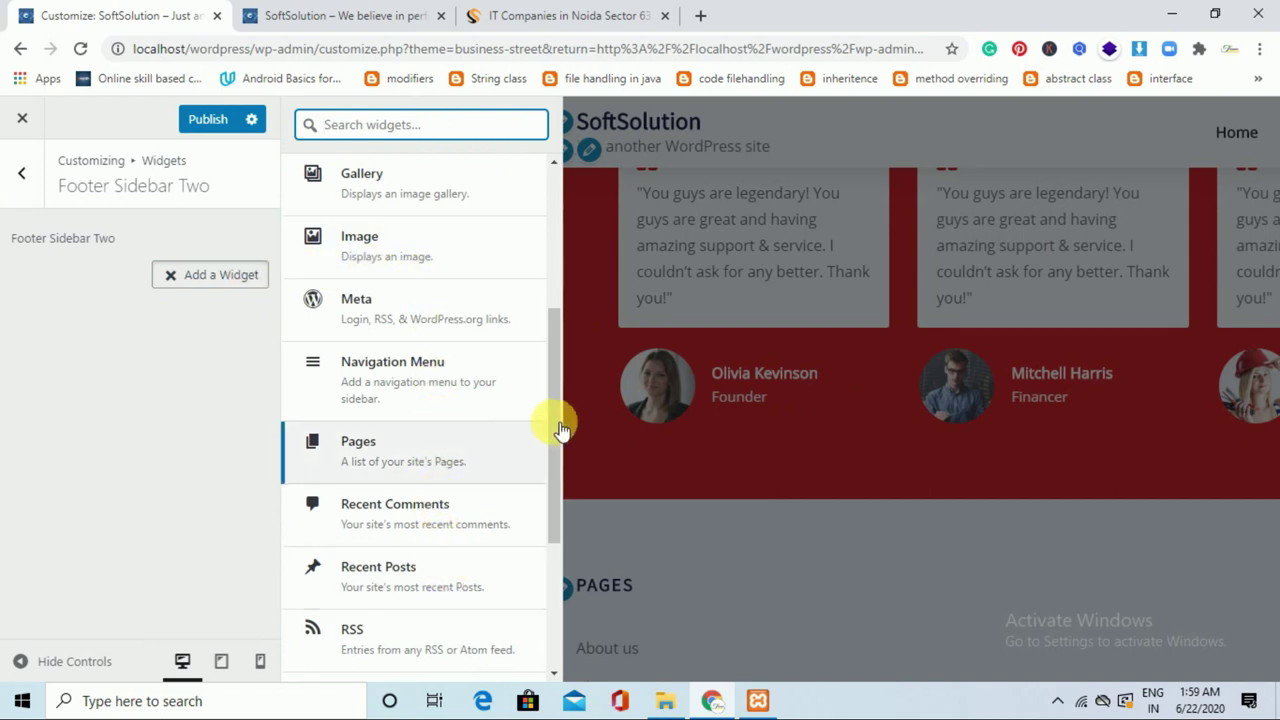
left_click_drag(557, 409, 497, 478)
left_click(455, 610)
left_click(455, 610)
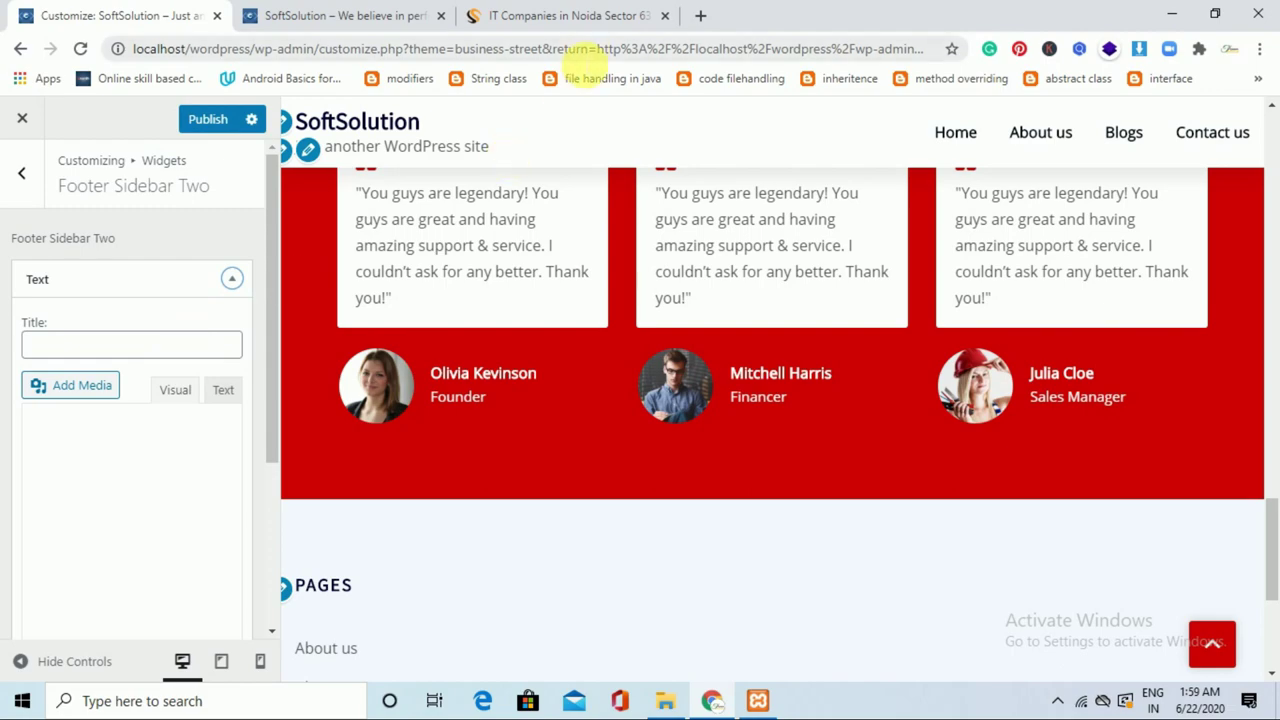
Copy the Development Office address from the Shailers Solutions site footer.
left_click(563, 15)
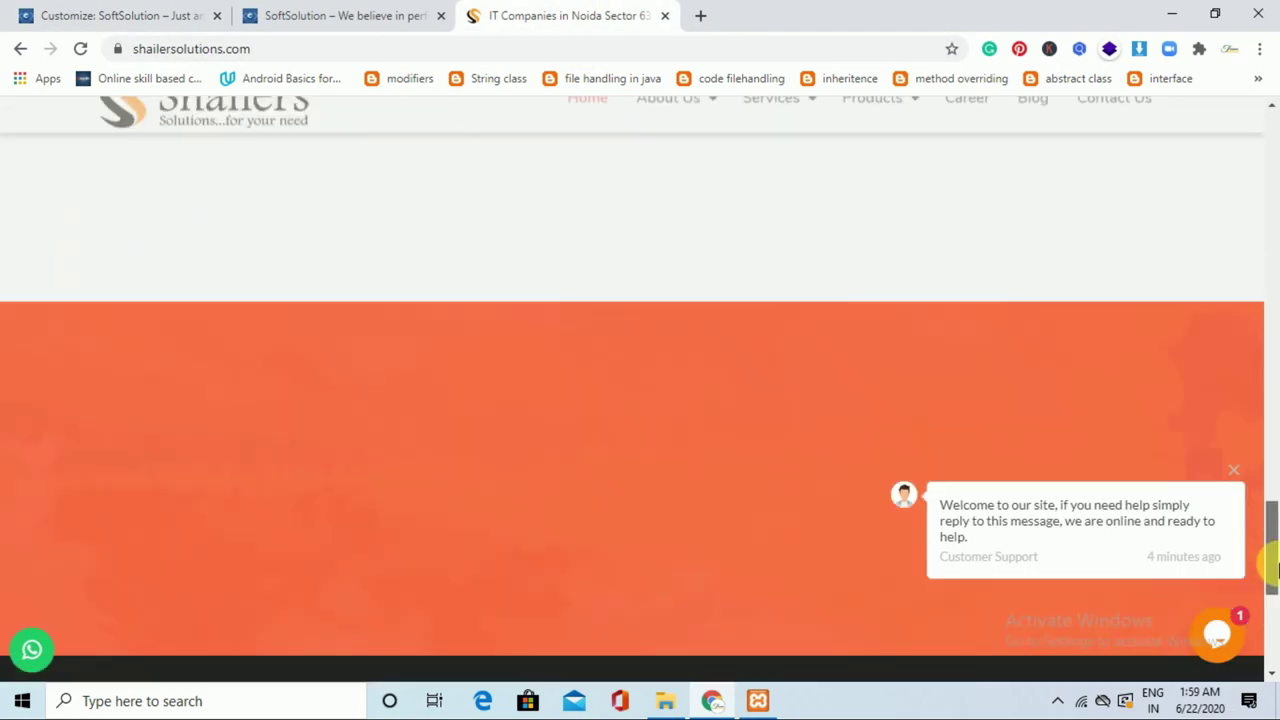
left_click_drag(1271, 160, 1271, 565)
scroll(812, 513, "down", 3)
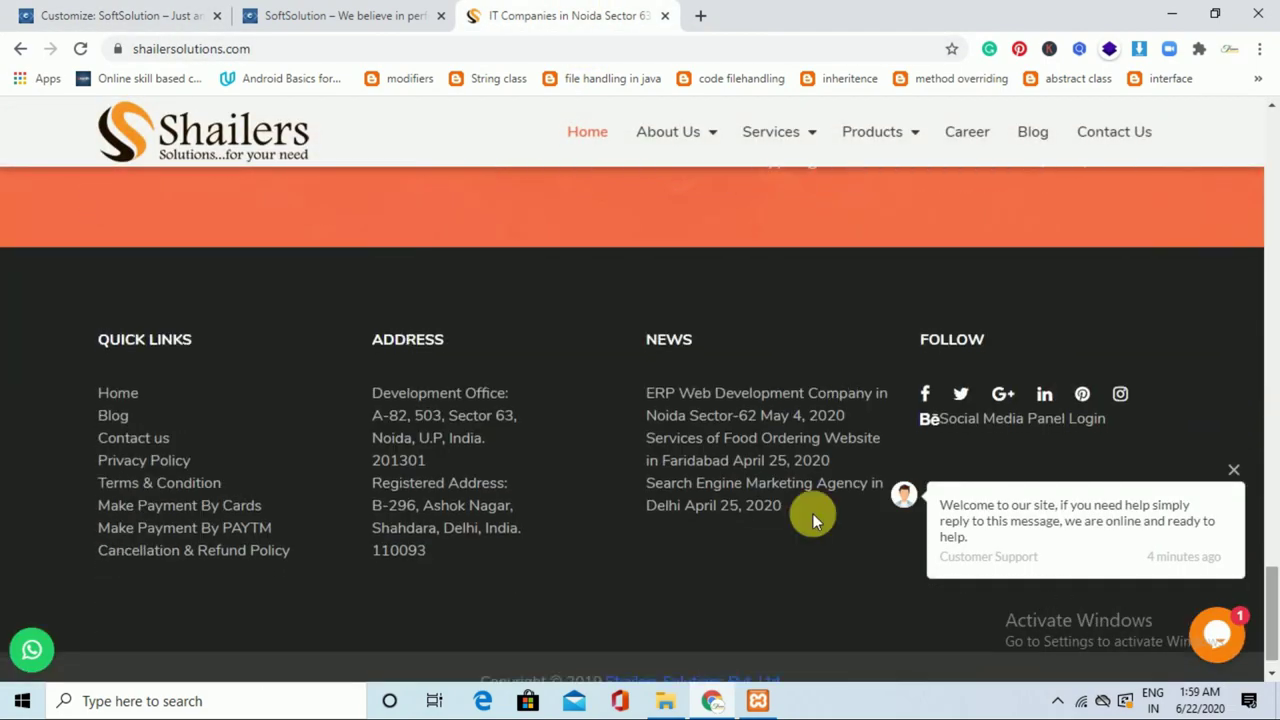
left_click_drag(372, 393, 433, 465)
key("ctrl+c")
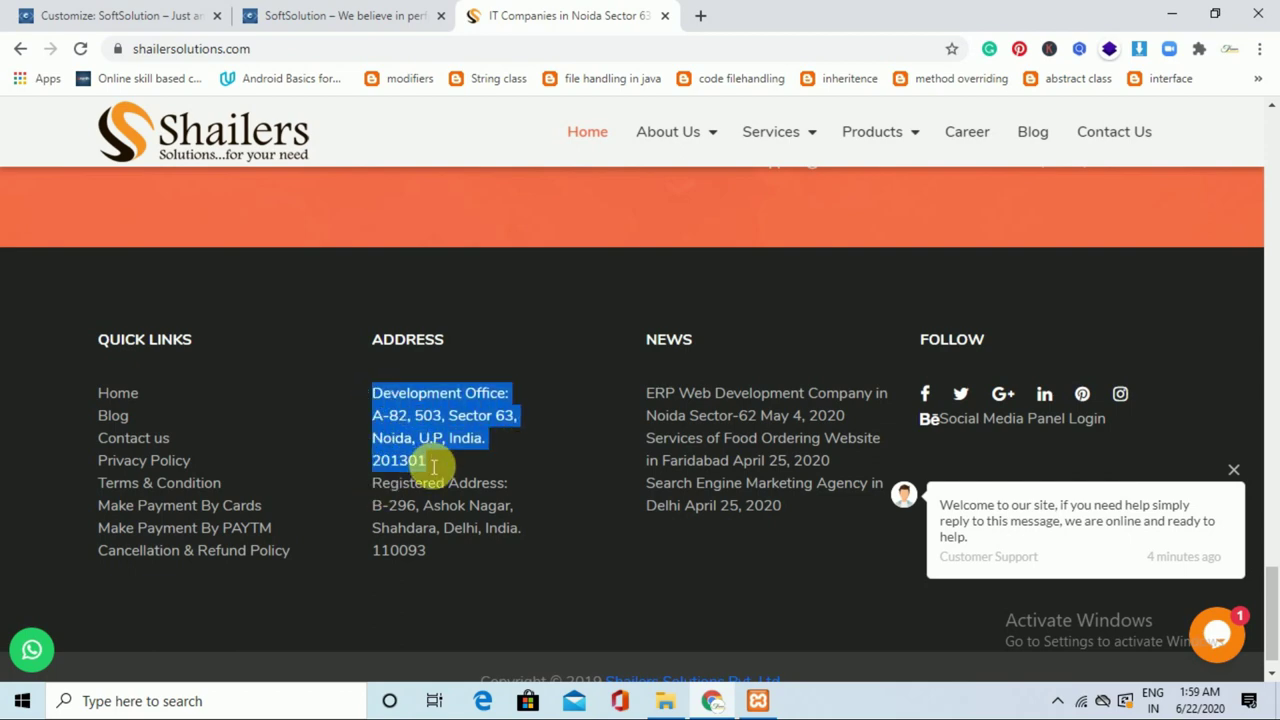
Paste the Development Office address into the Text widget body and apply it.
left_click(86, 14)
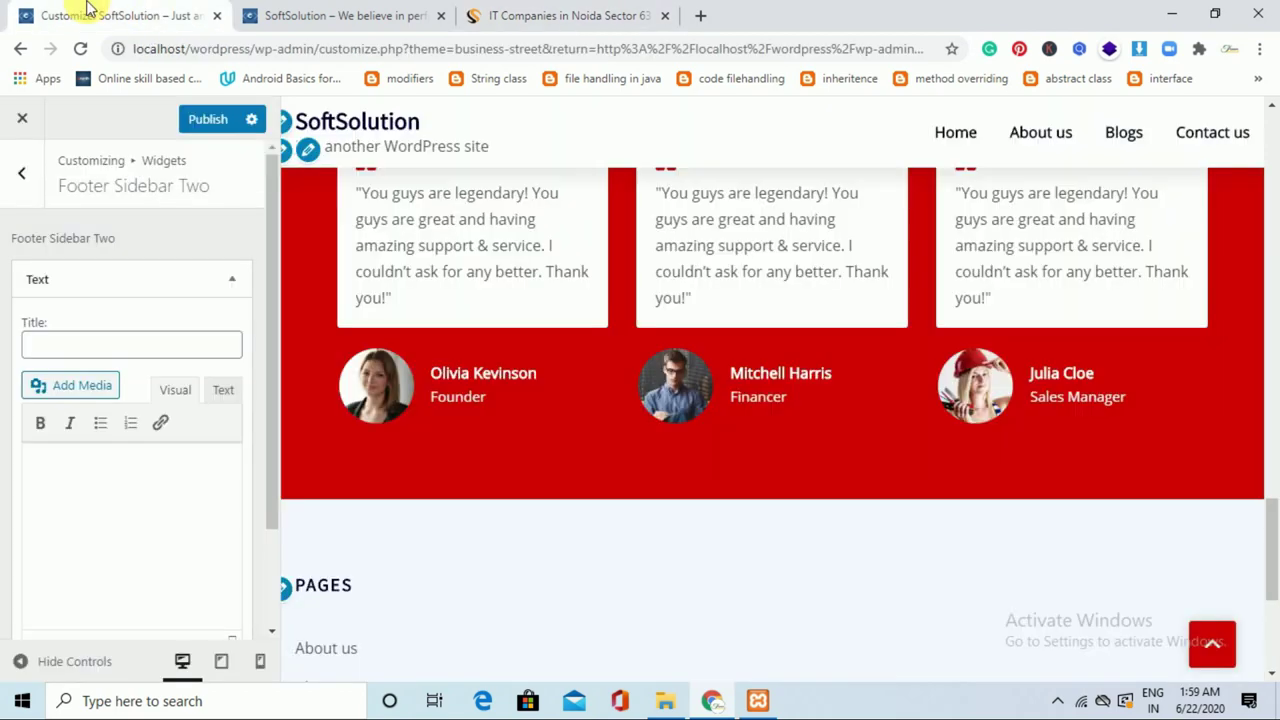
left_click(116, 482)
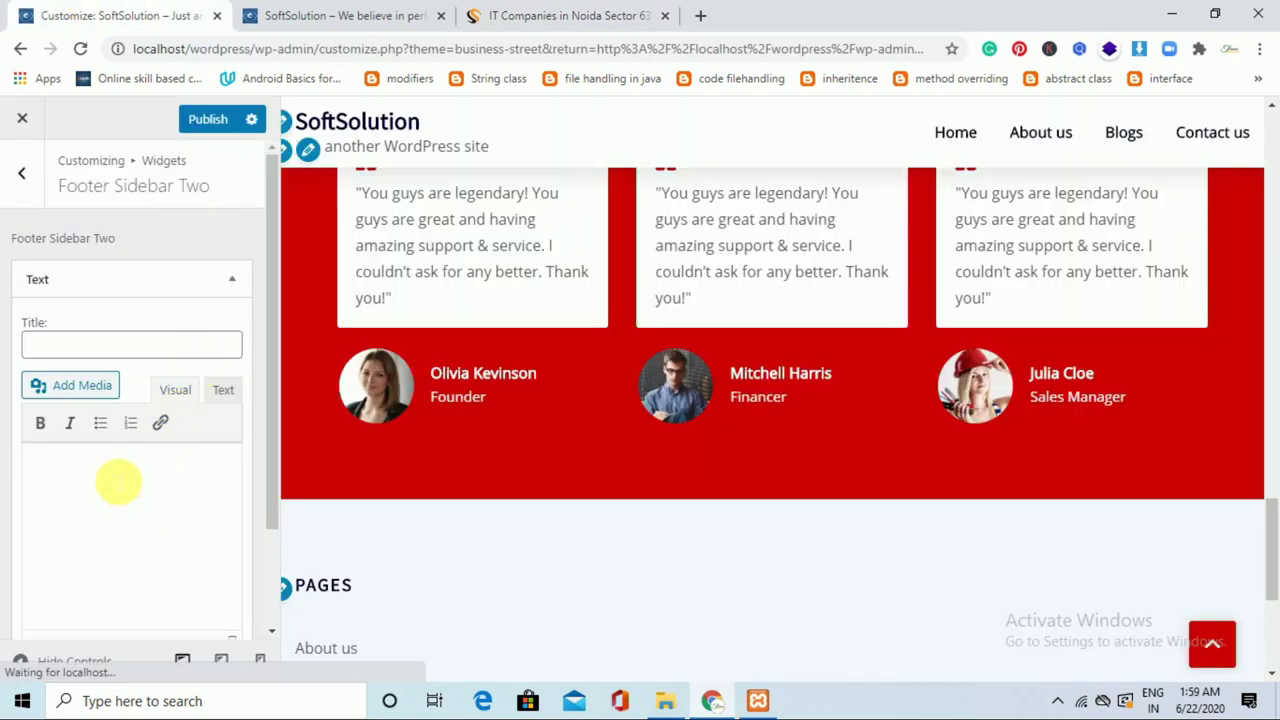
key("ctrl+v")
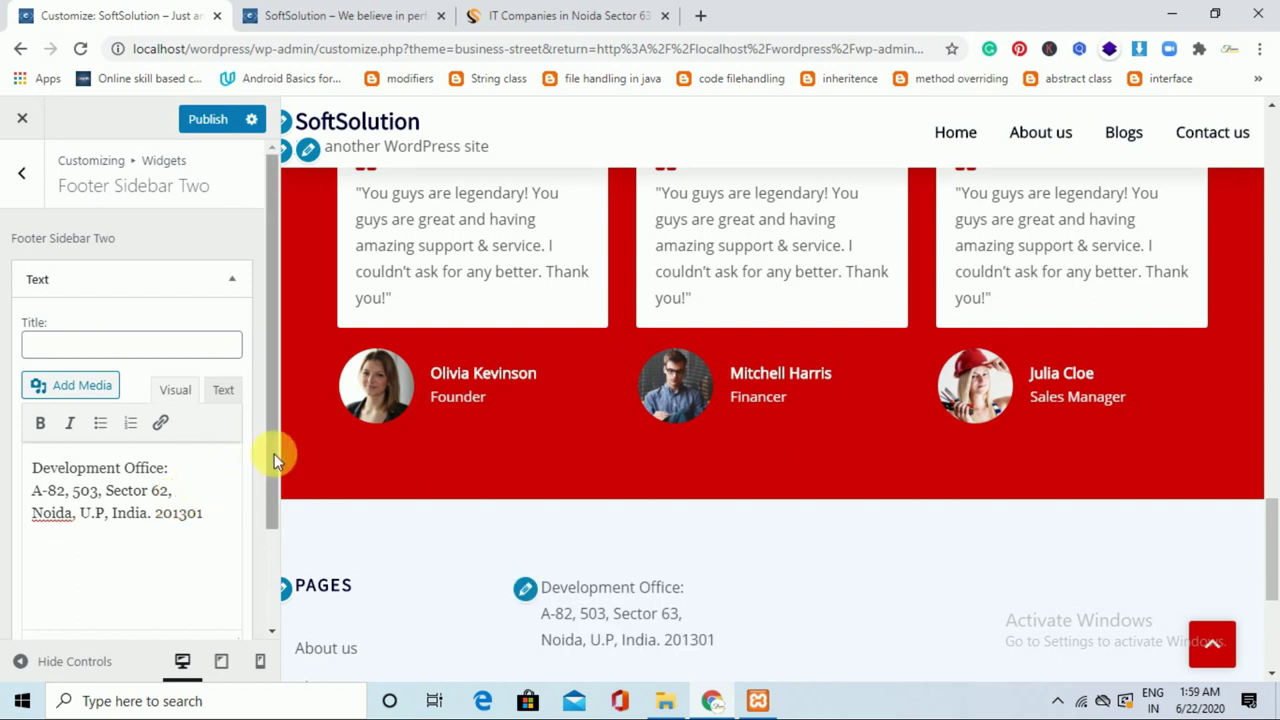
left_click_drag(276, 463, 280, 565)
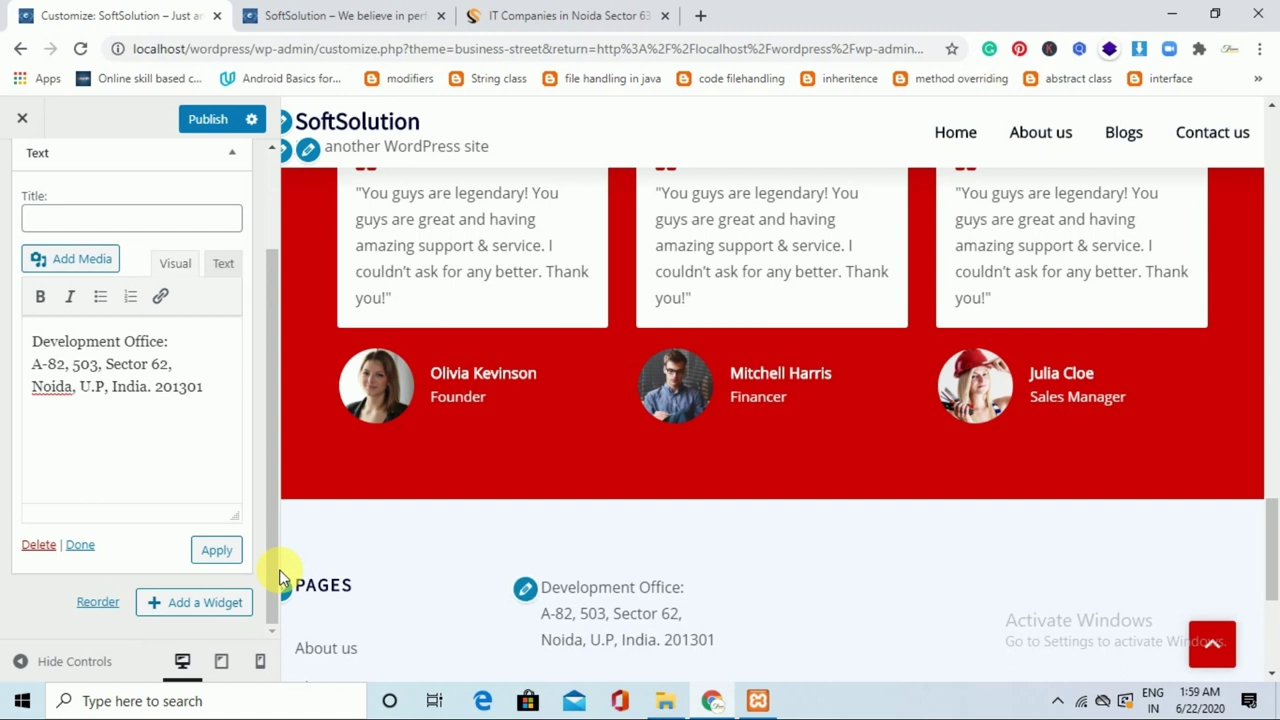
left_click(214, 551)
Title the widget 'Address', apply, publish the changes, and return to the widget areas.
left_click(168, 232)
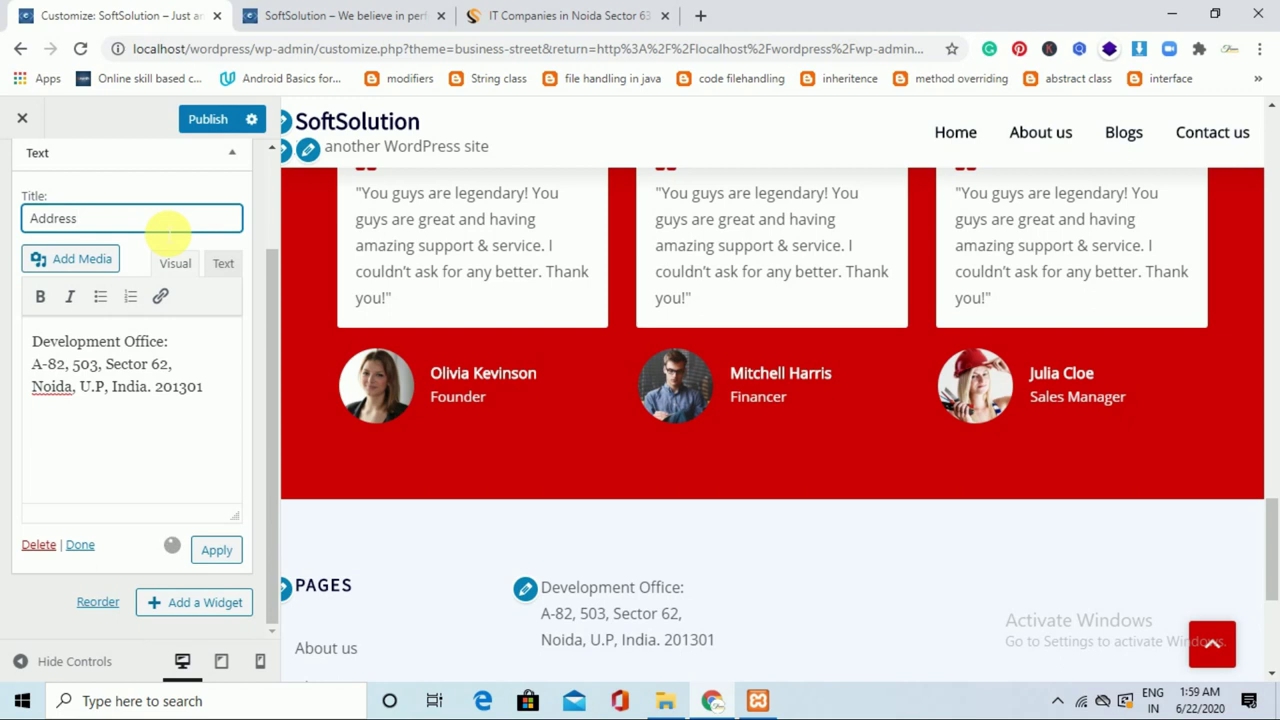
left_click(224, 551)
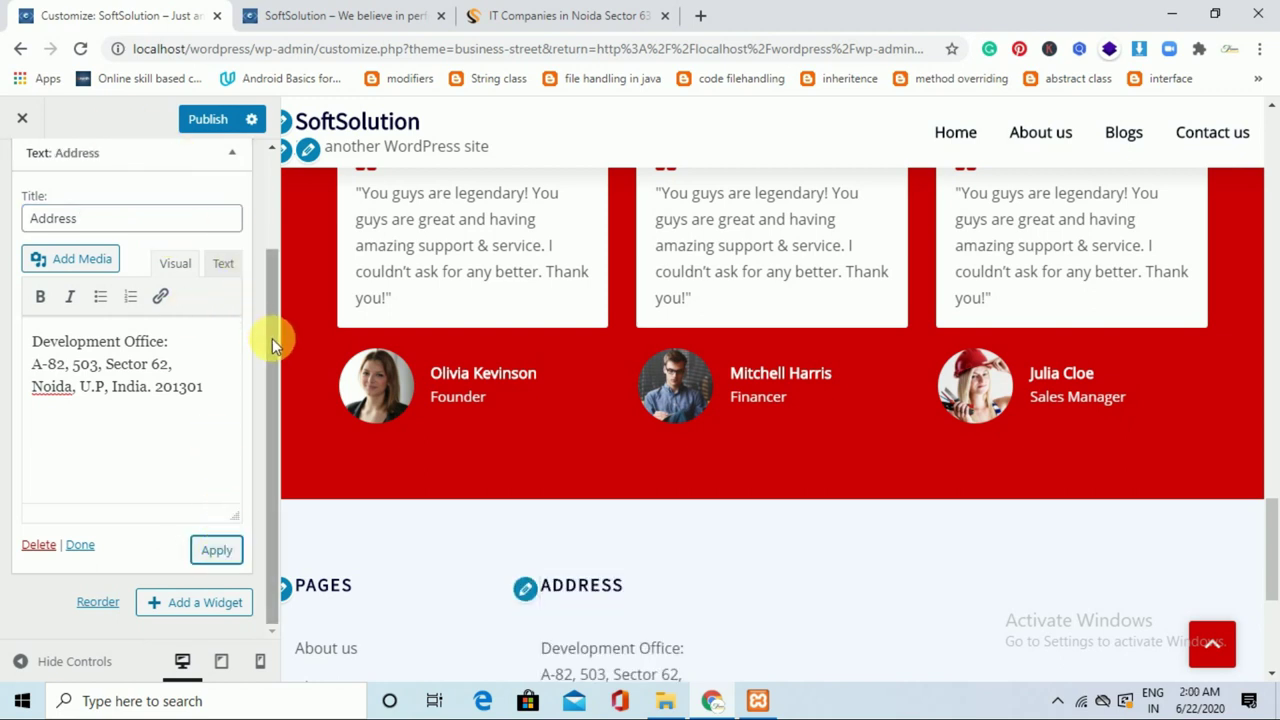
scroll(263, 194, "up", 3)
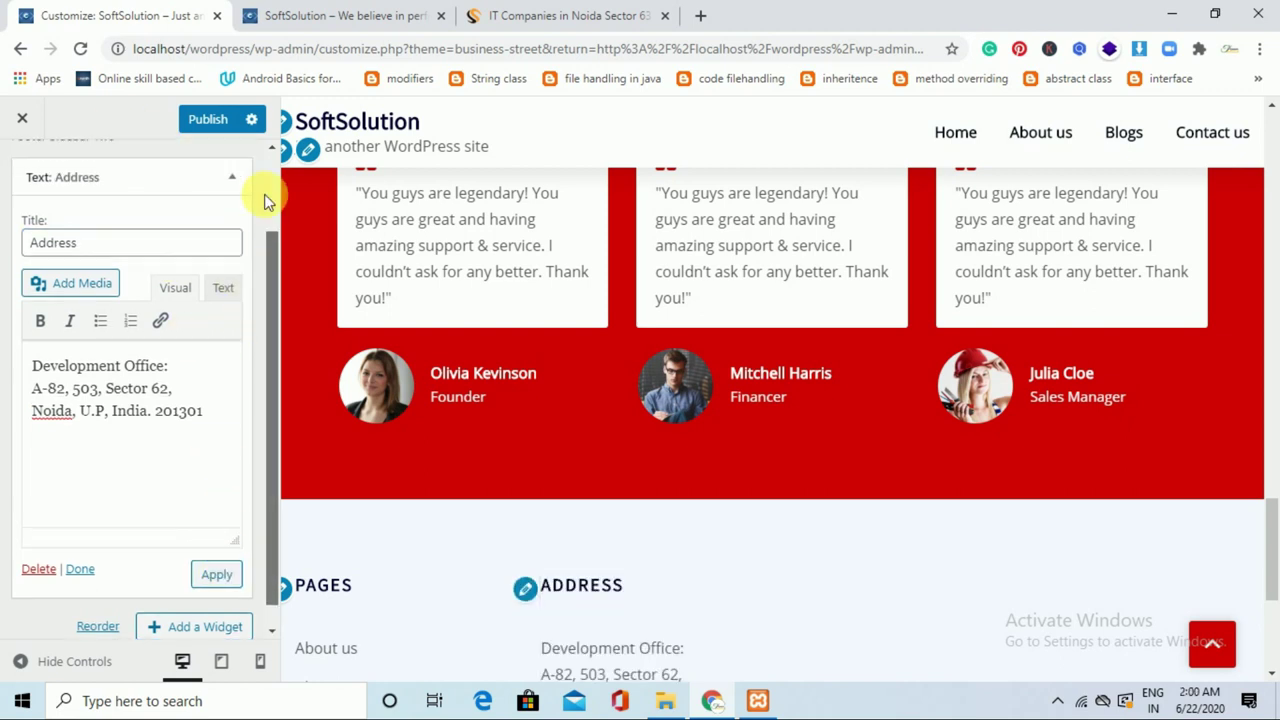
left_click(218, 124)
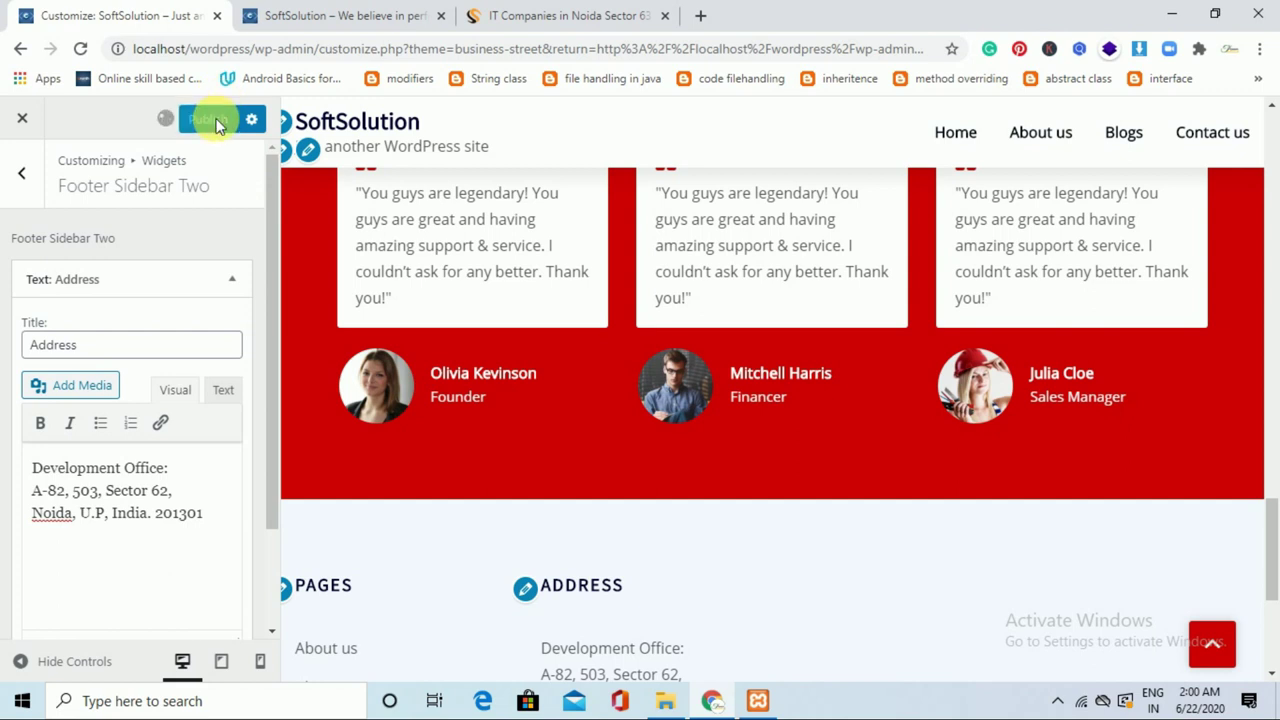
left_click(33, 187)
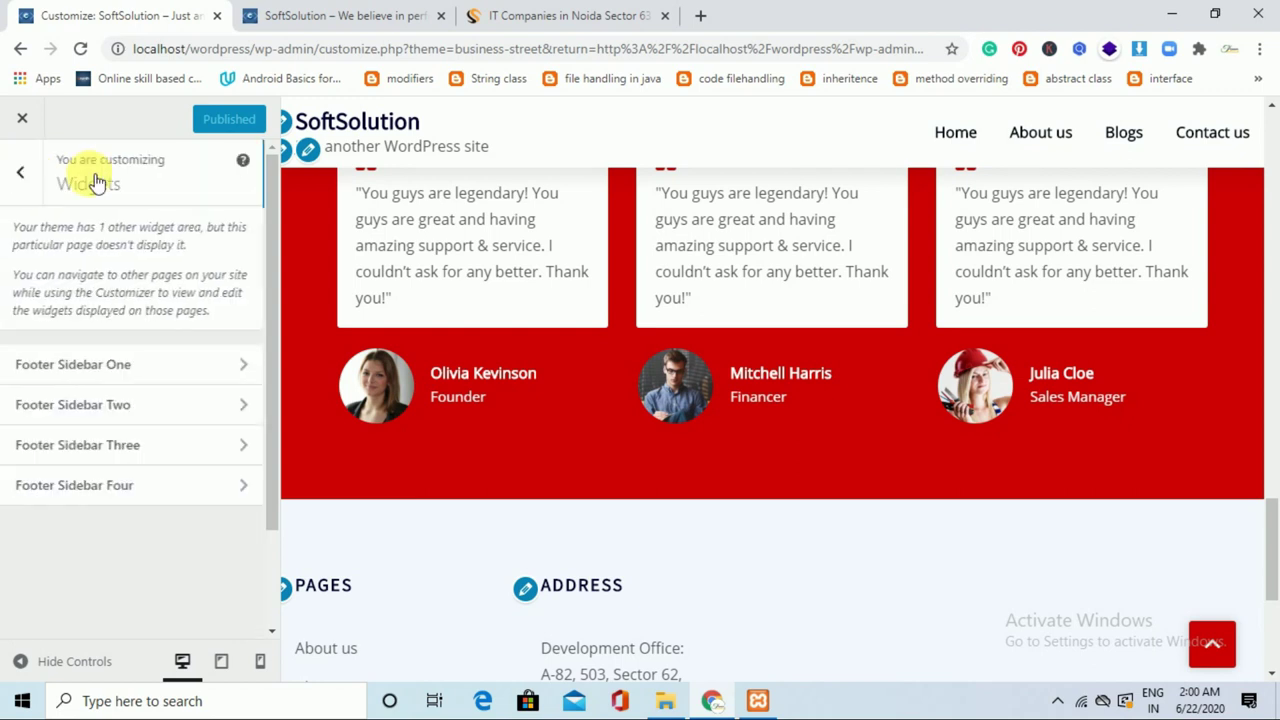
Add and apply an untitled Search widget in Footer Sidebar Three, then return to the main Customizer sections.
left_click(240, 450)
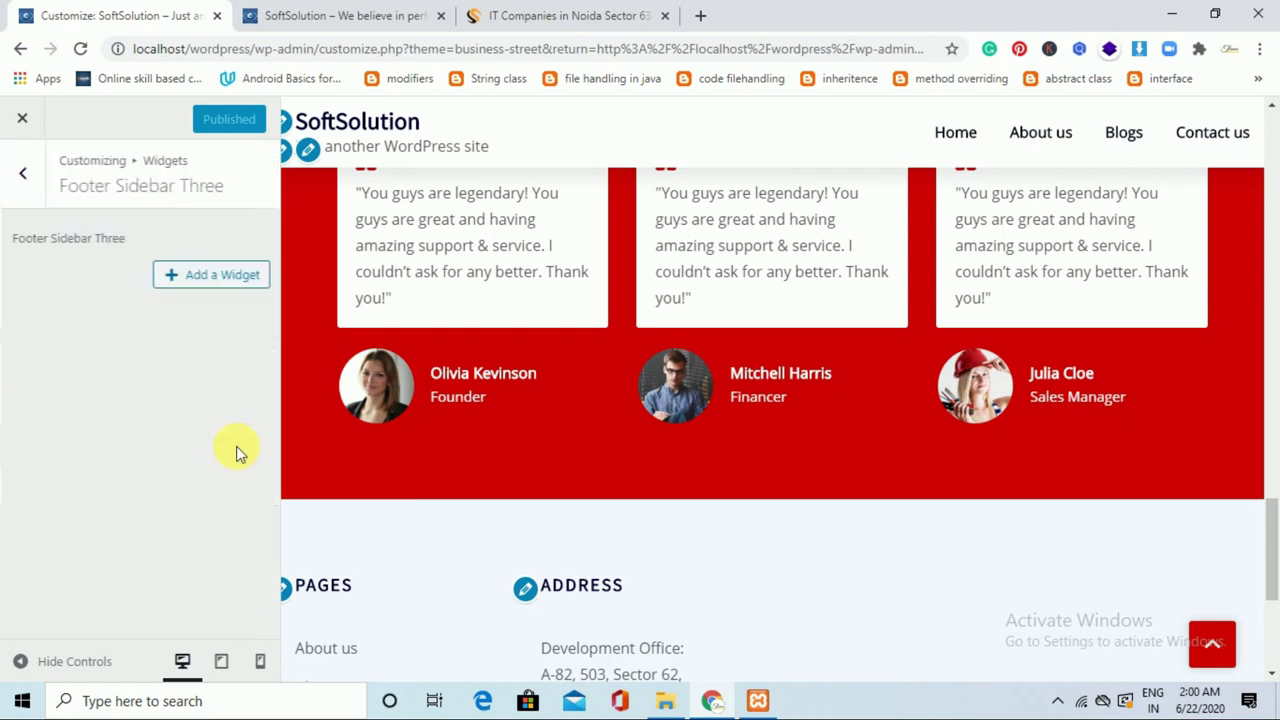
left_click(240, 277)
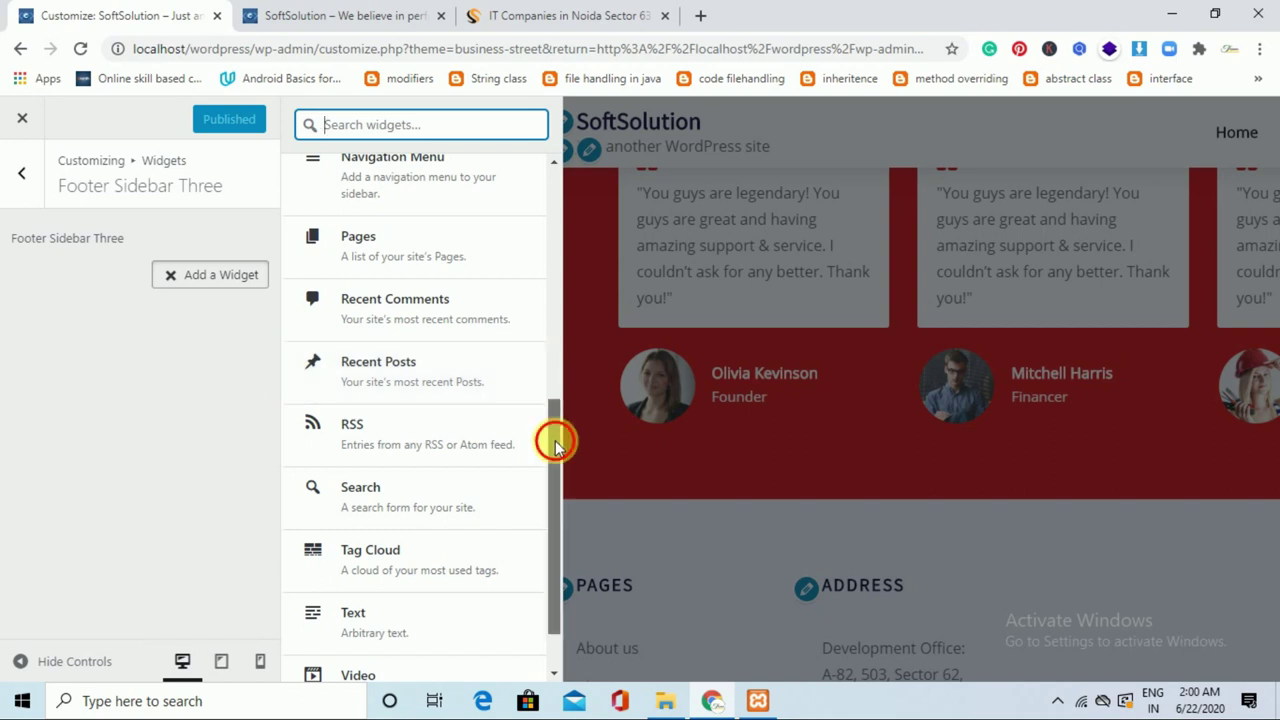
left_click_drag(555, 440, 555, 500)
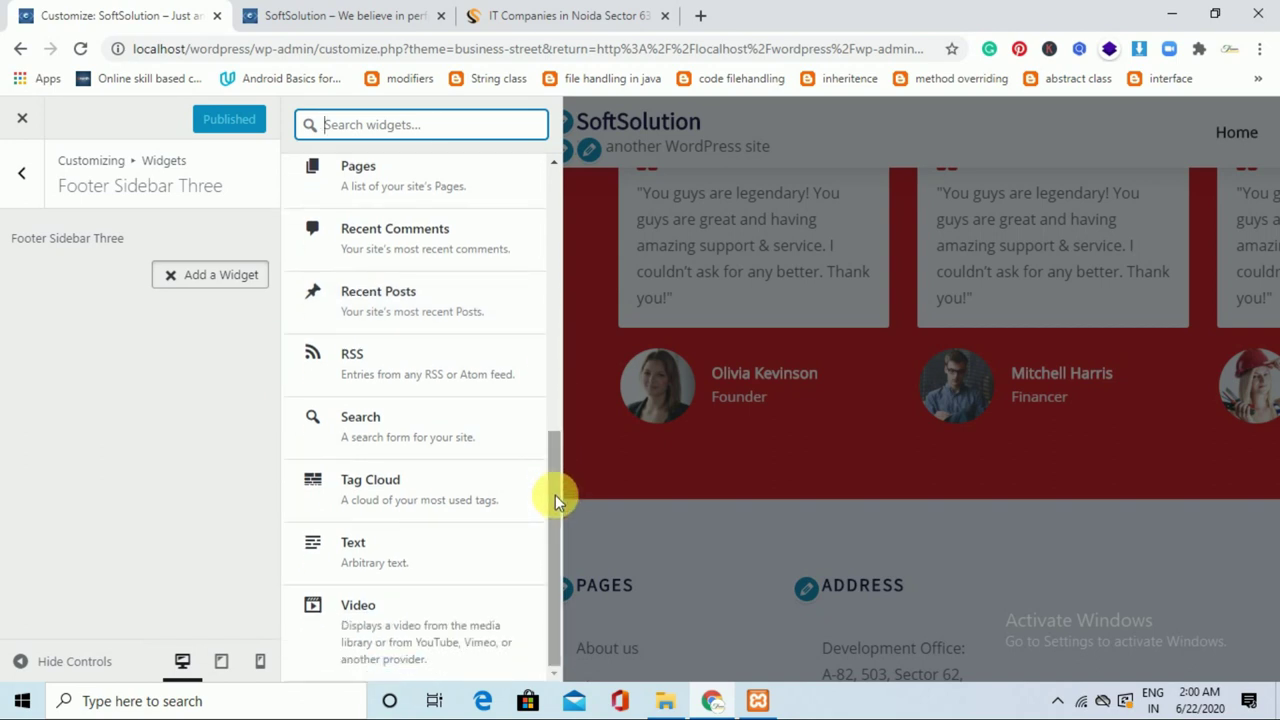
left_click(455, 440)
left_click(453, 438)
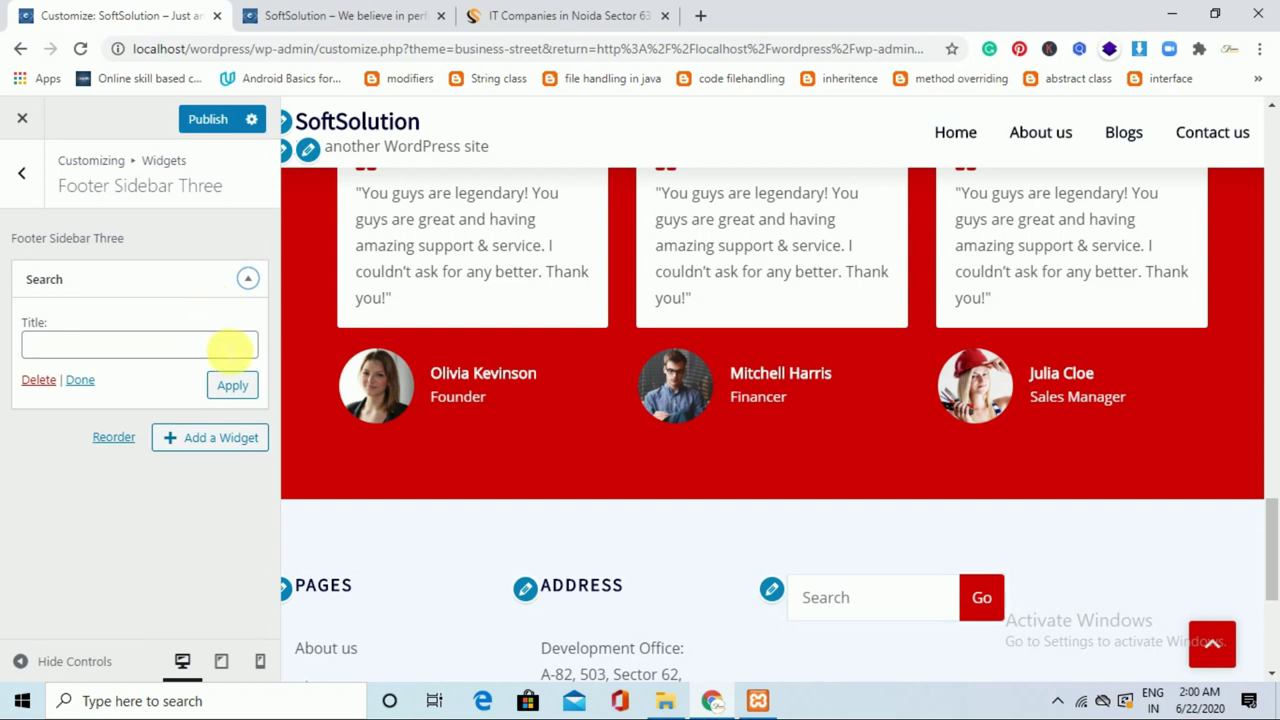
left_click(231, 355)
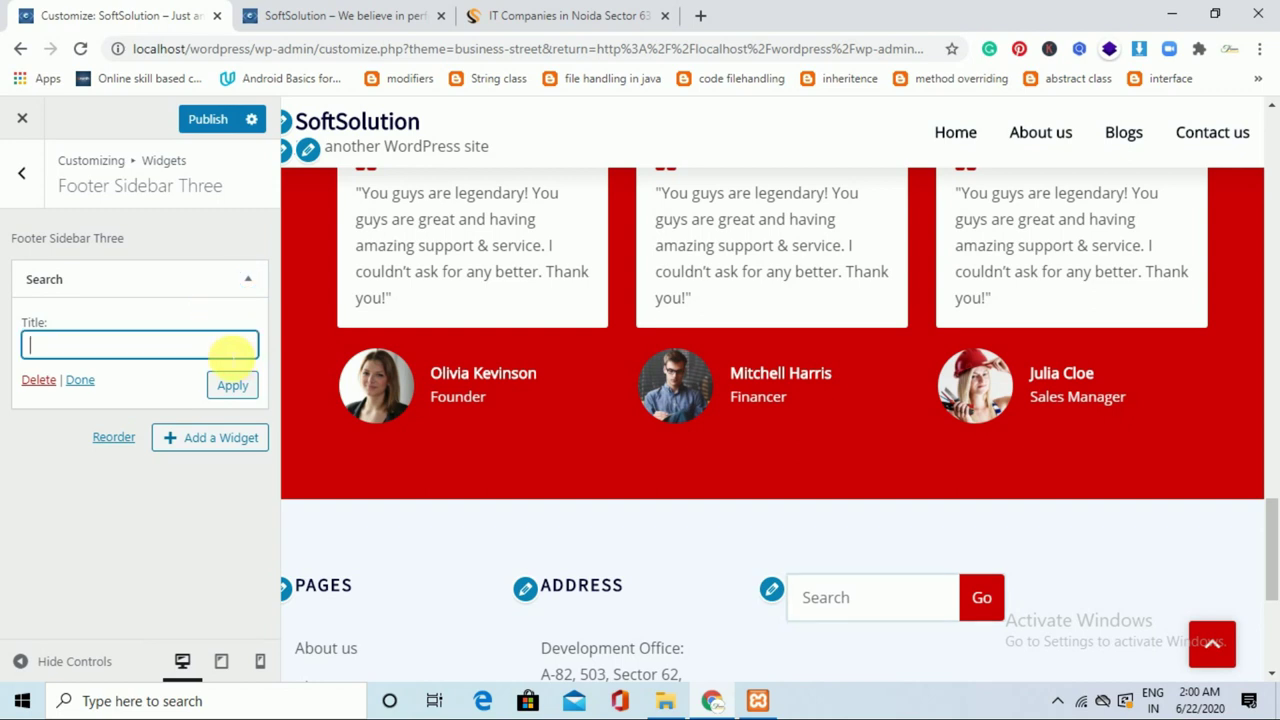
left_click(232, 386)
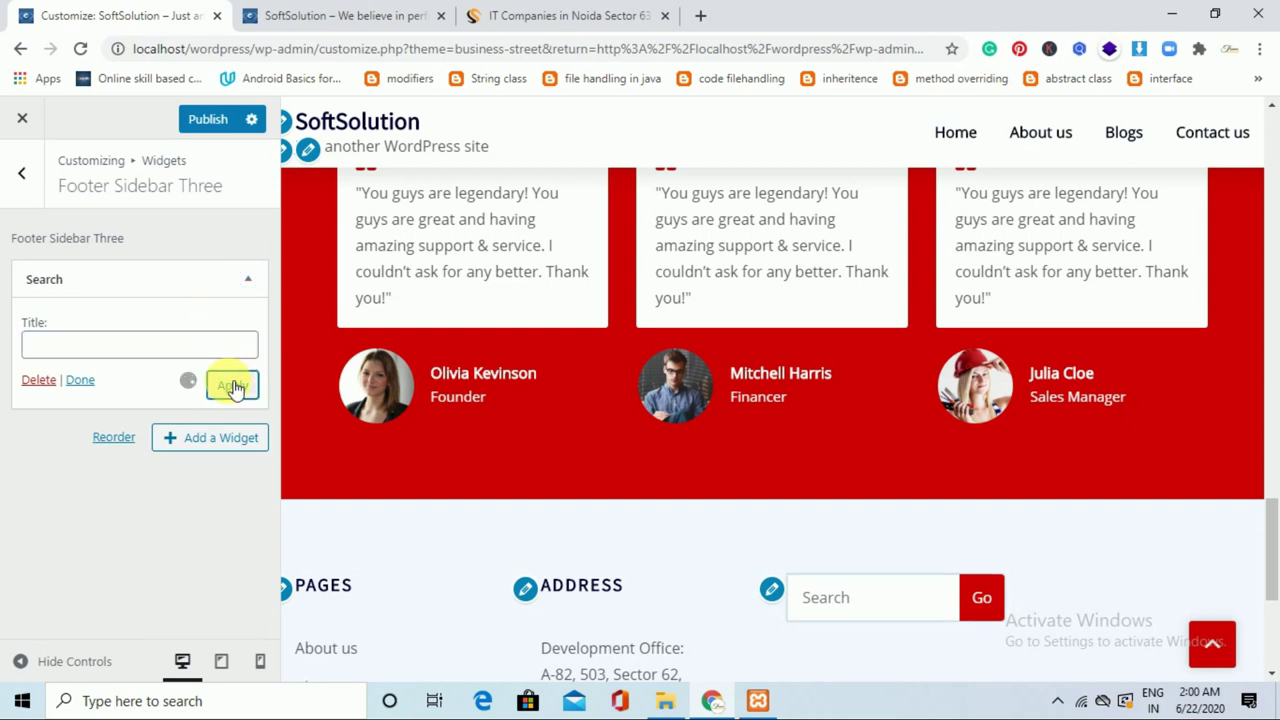
left_click(40, 193)
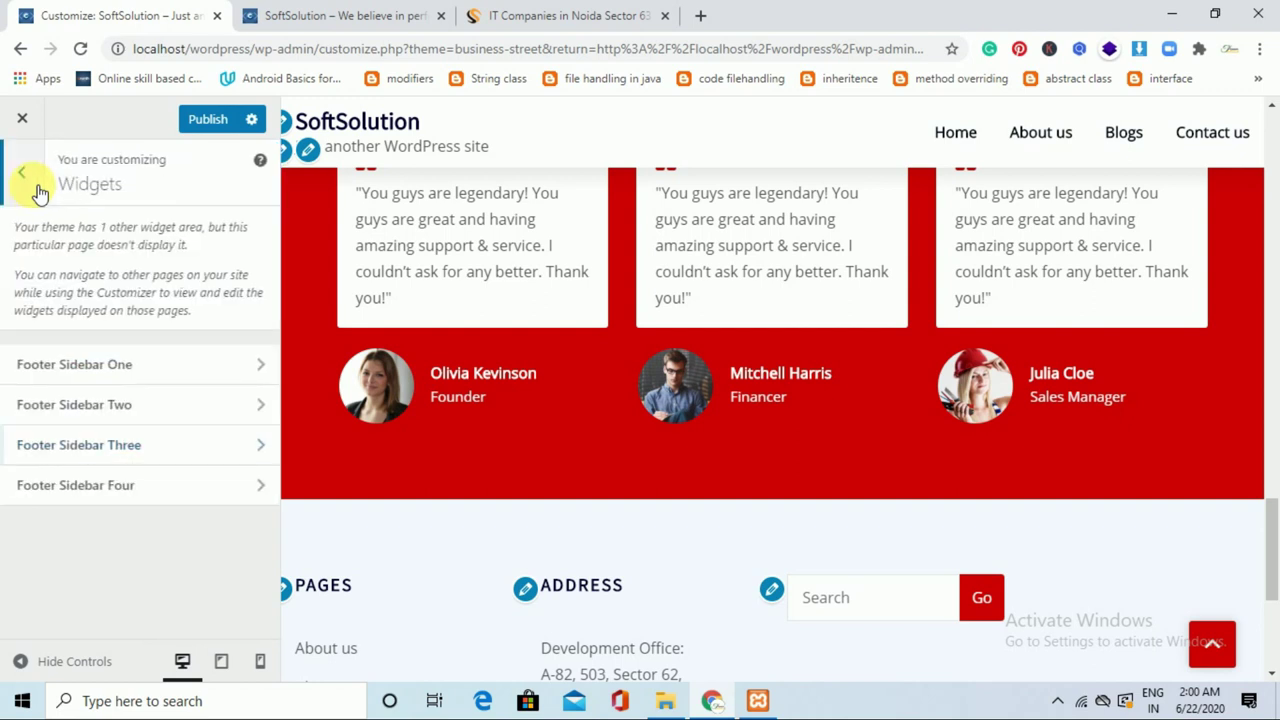
left_click(37, 190)
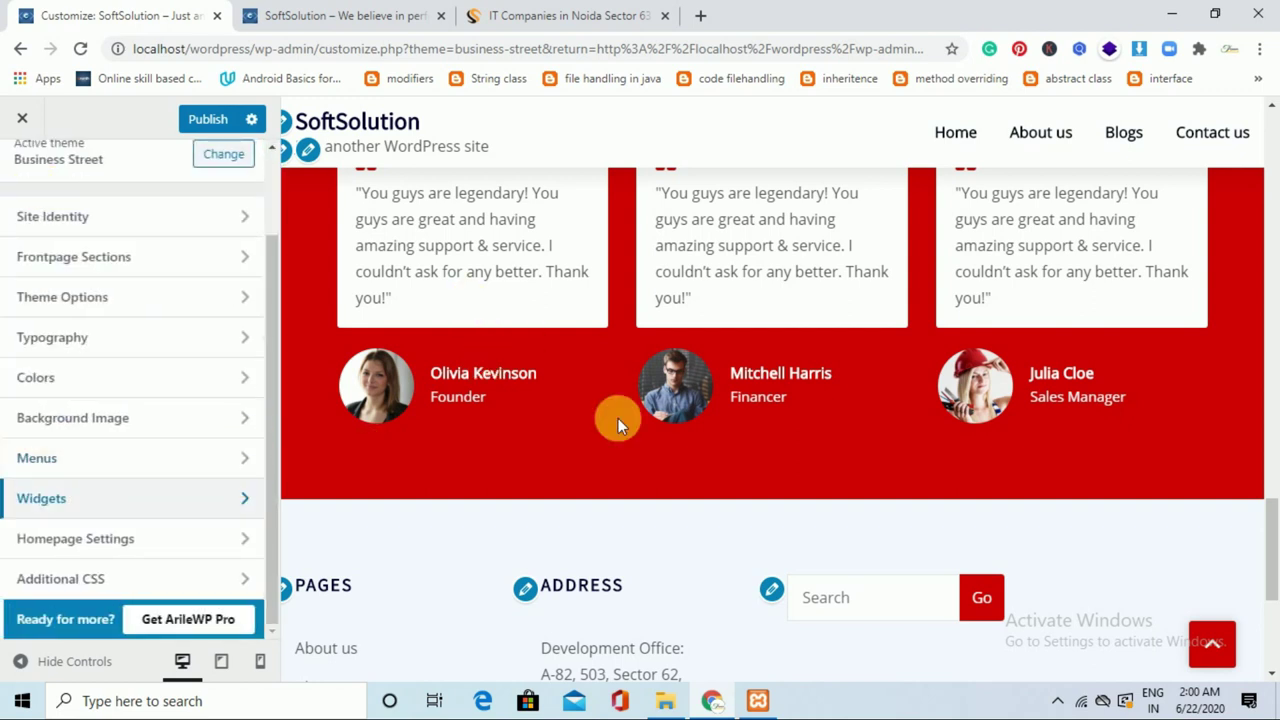
Re-add the Home page to the Main menu after Contact us, removing duplicates, and publish.
left_click_drag(1270, 543, 1271, 232)
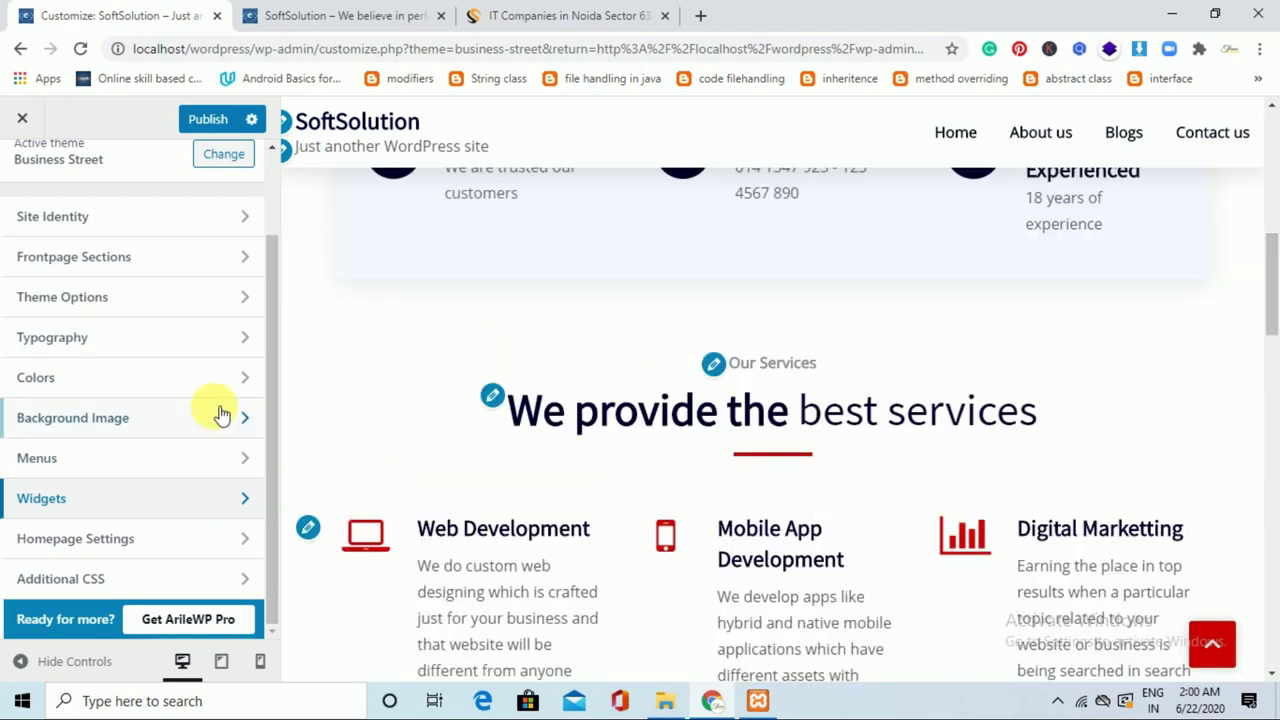
left_click(232, 472)
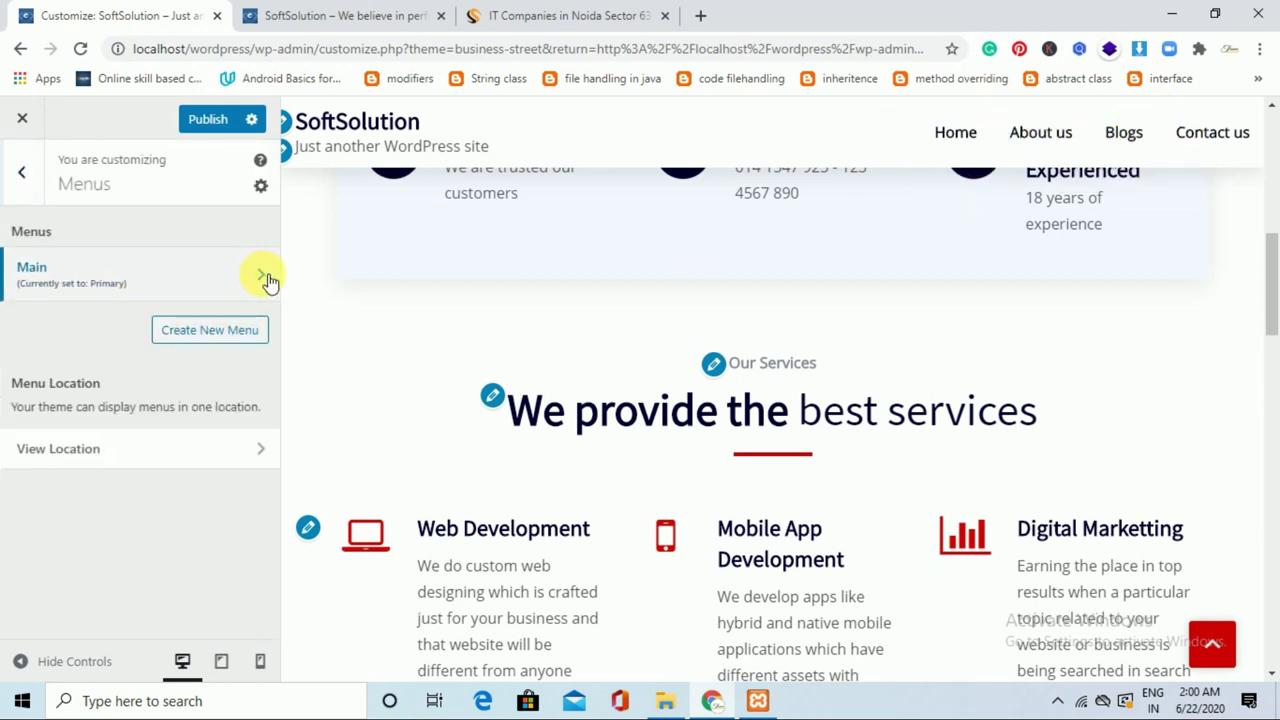
left_click(266, 278)
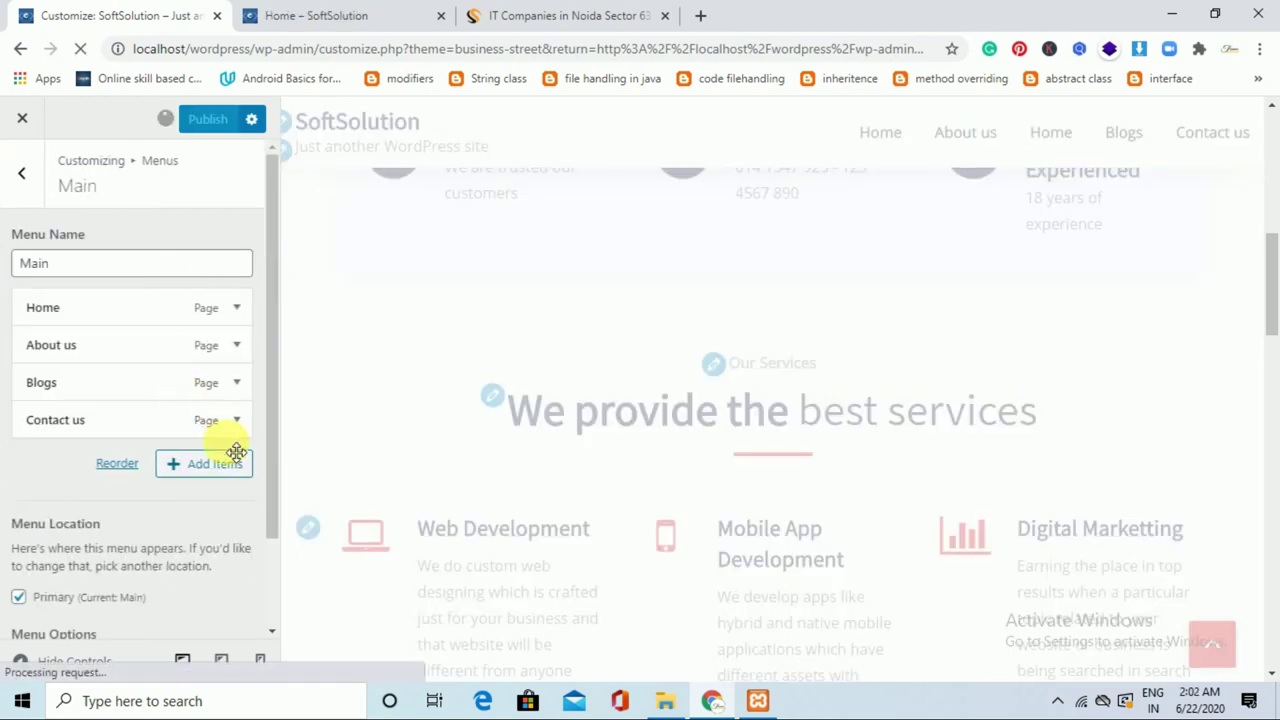
left_click(238, 475)
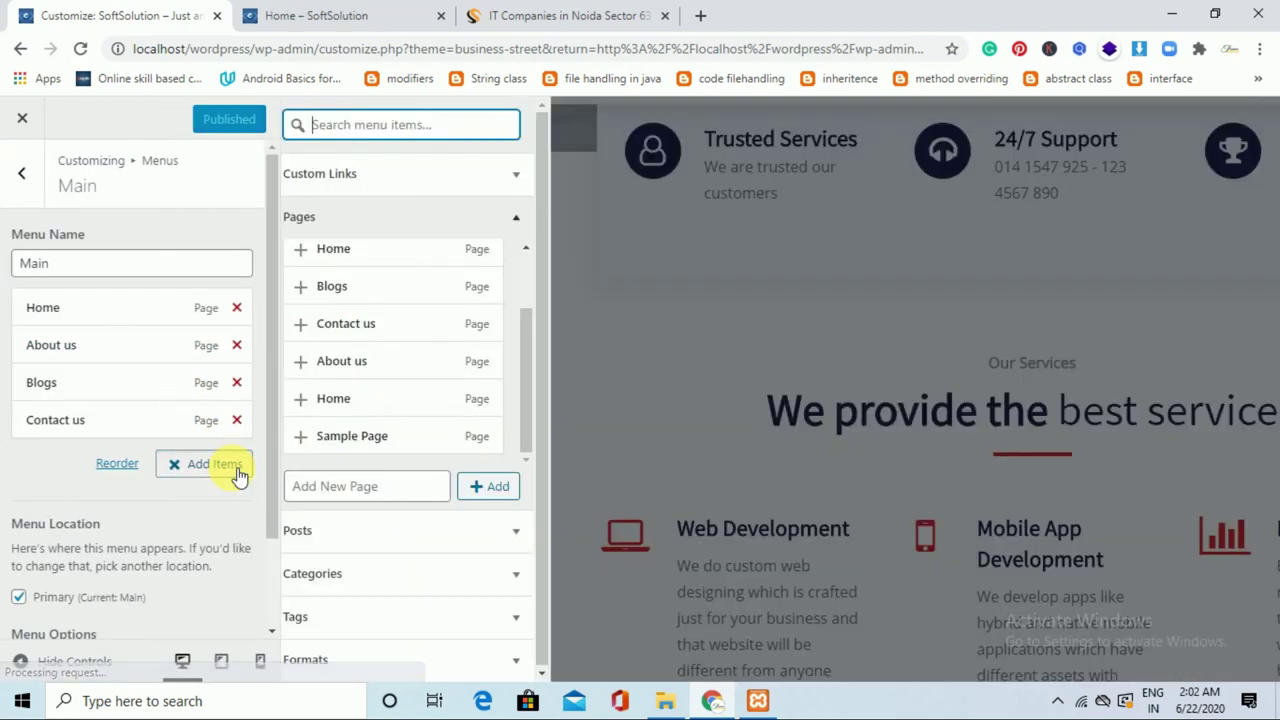
left_click_drag(539, 362, 541, 296)
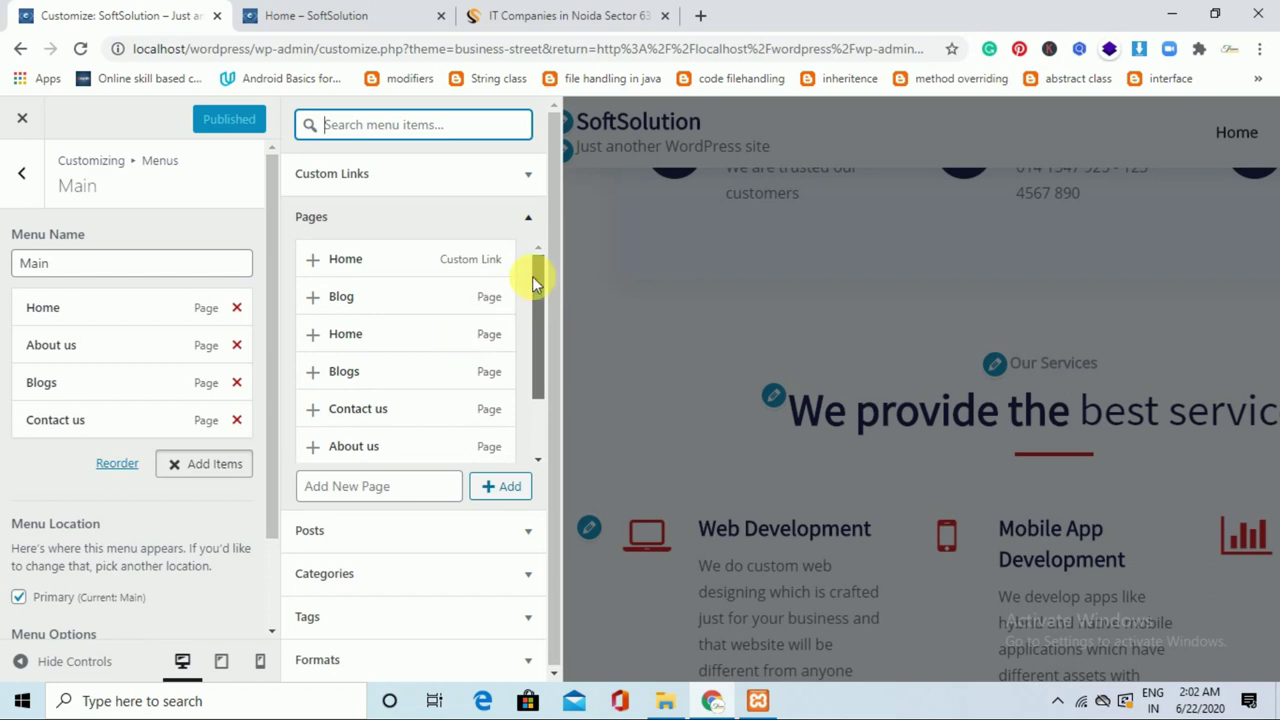
left_click_drag(350, 338, 286, 340)
left_click(325, 334)
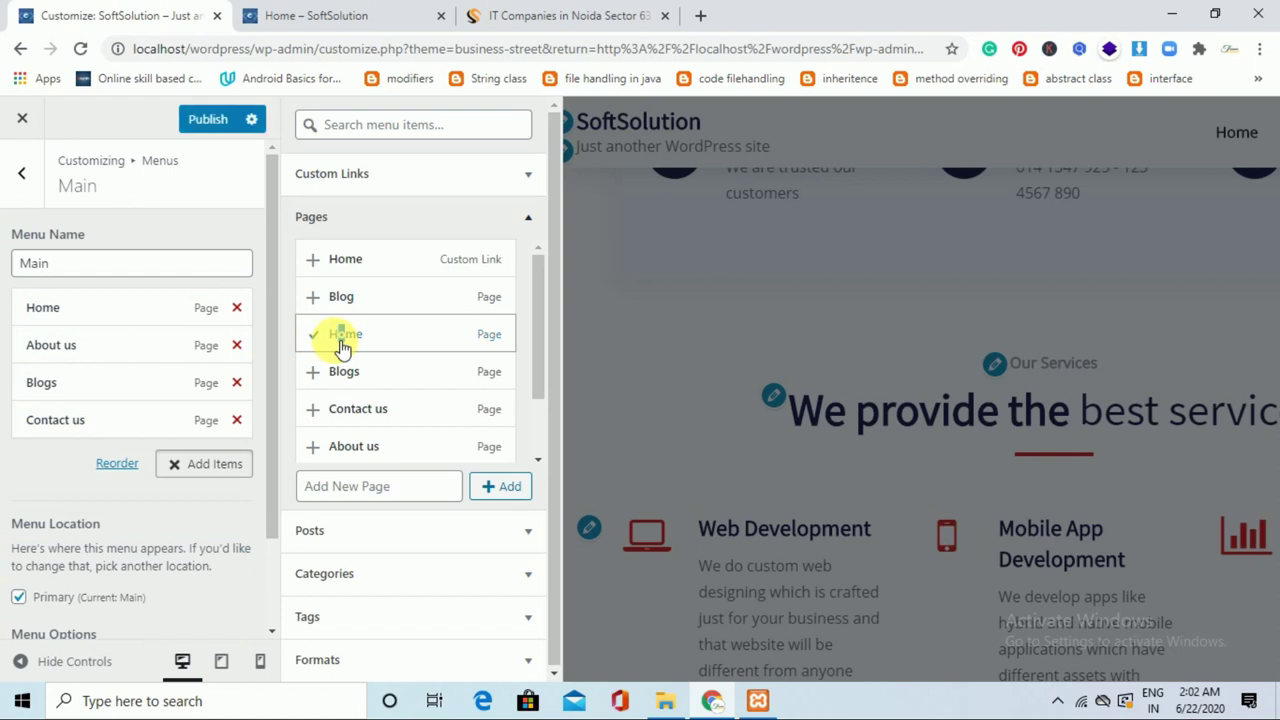
left_click(333, 337)
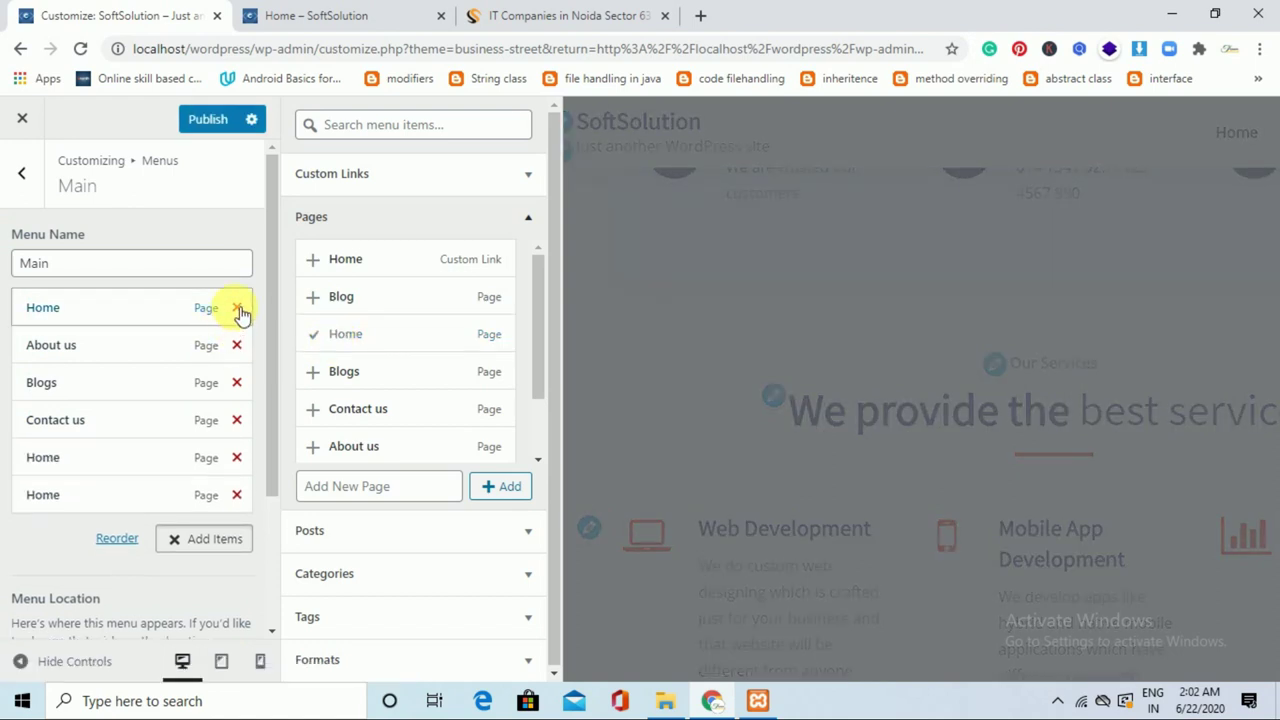
left_click(237, 308)
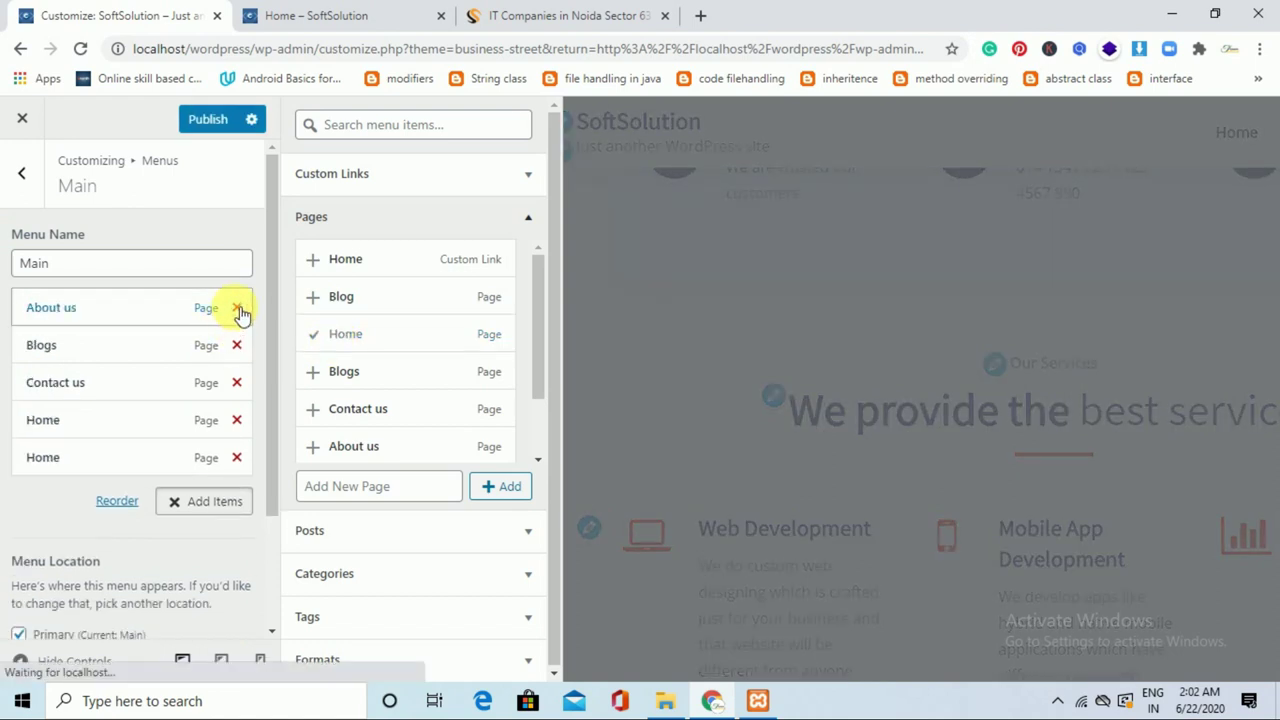
left_click(237, 458)
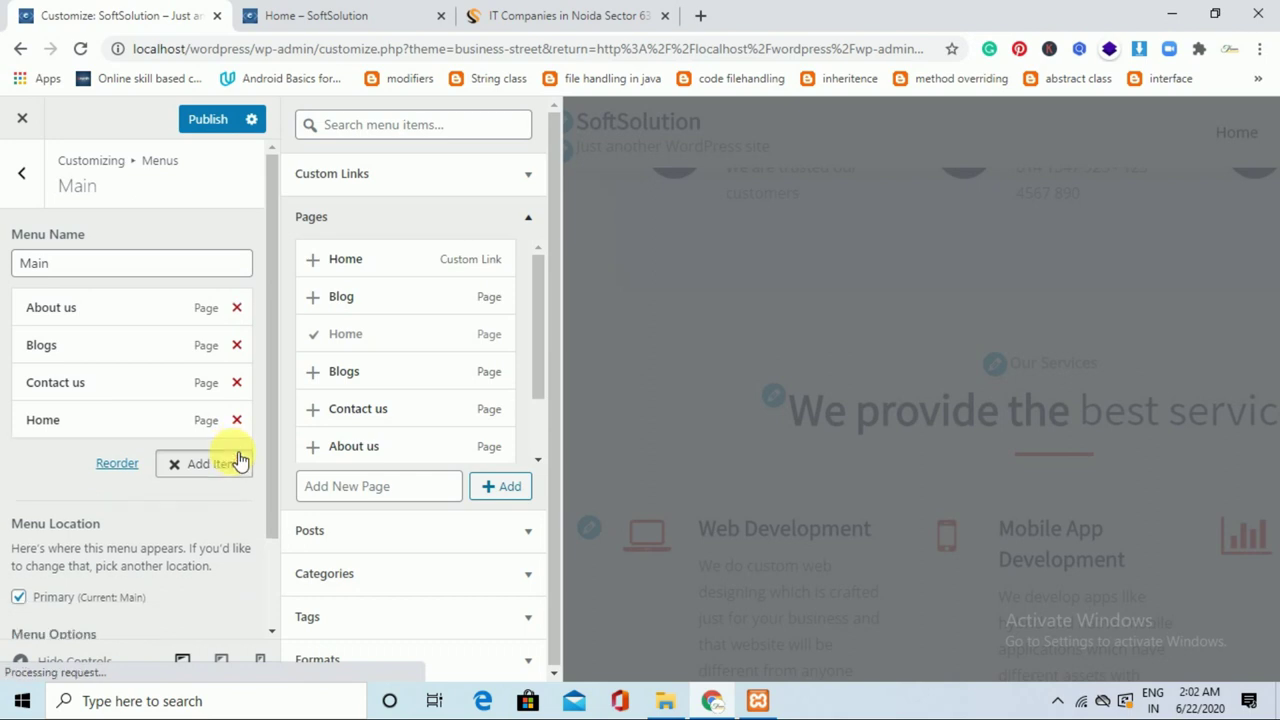
left_click(224, 131)
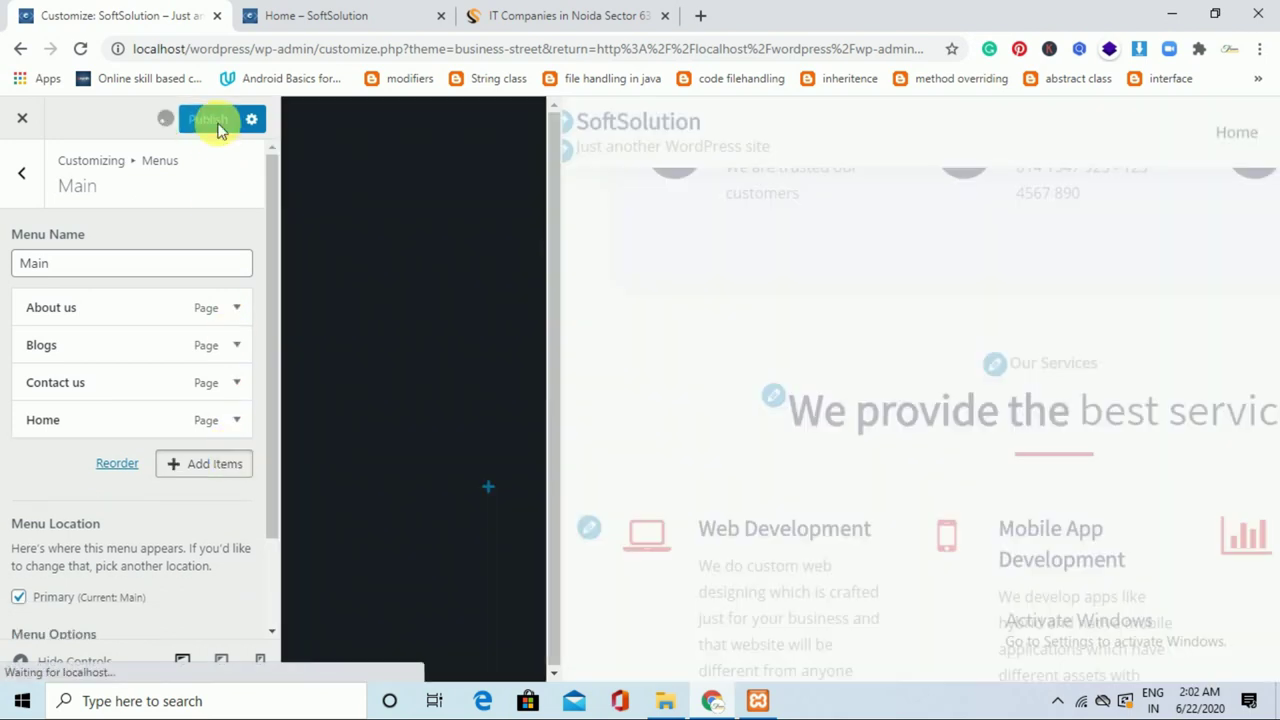
Load the live front page to check the menu's Home link, then return to the Customizer.
left_click(557, 12)
left_click(320, 13)
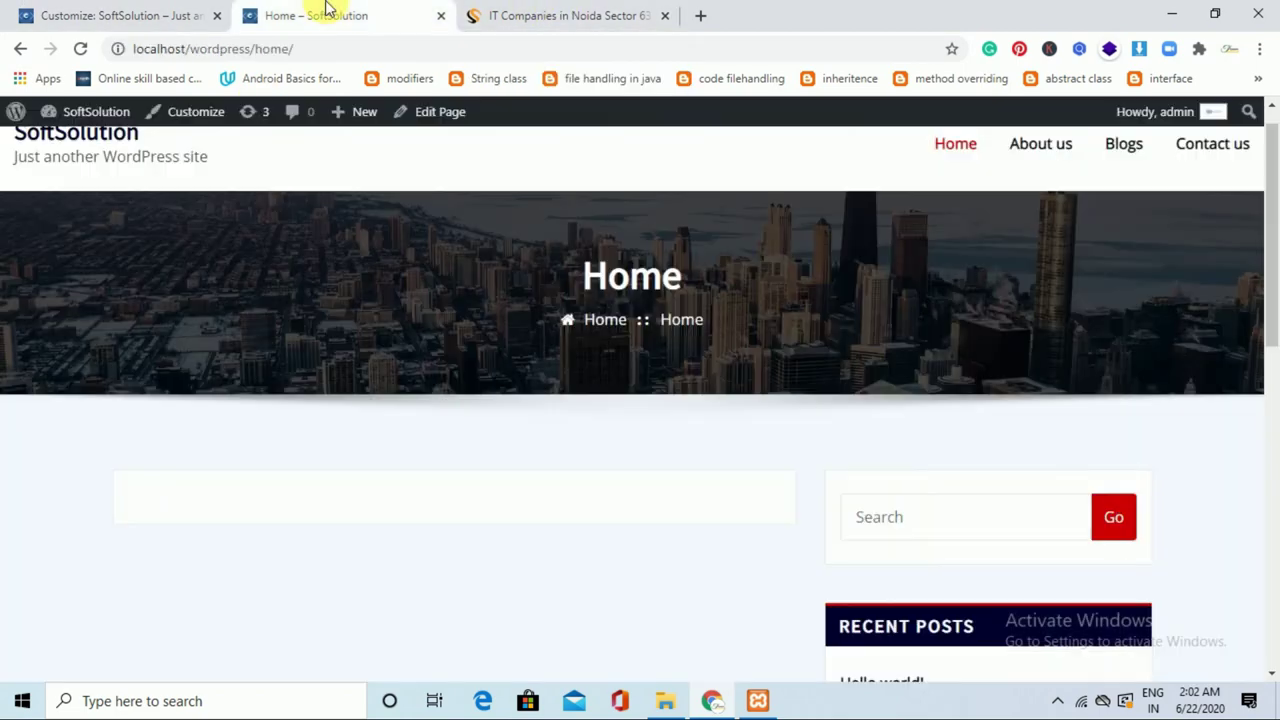
left_click(257, 49)
key("Return")
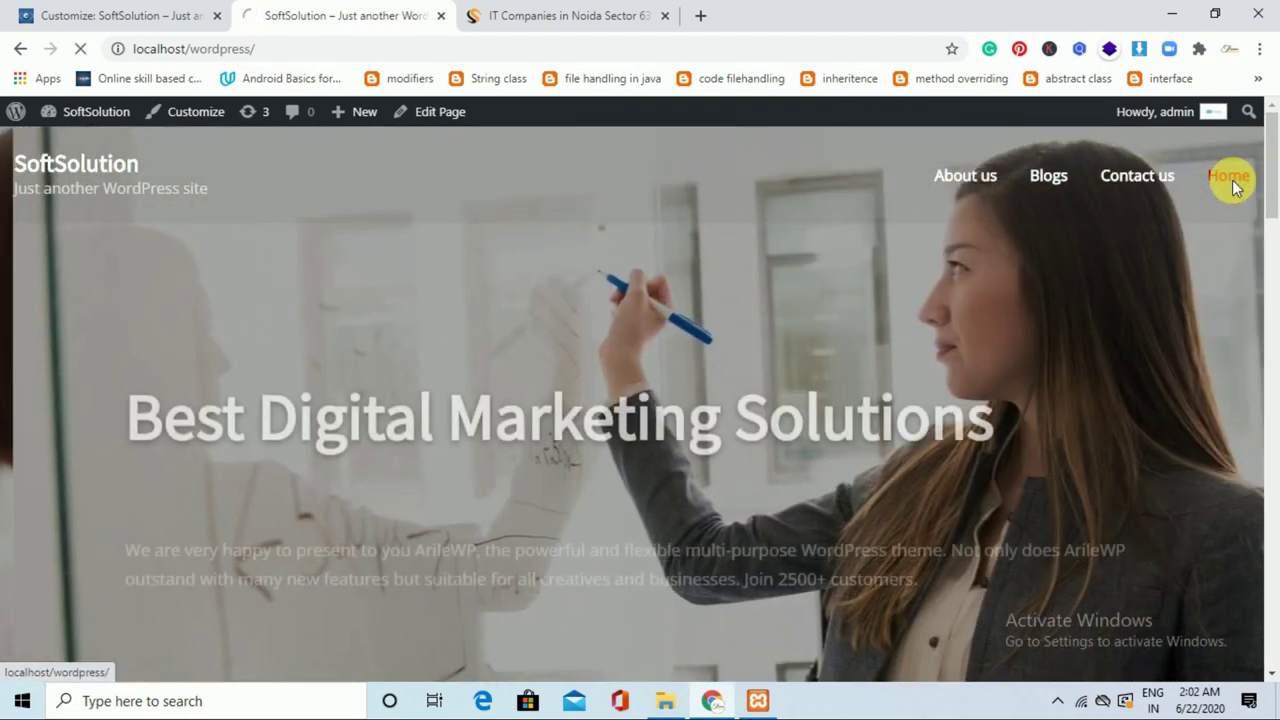
left_click(1238, 187)
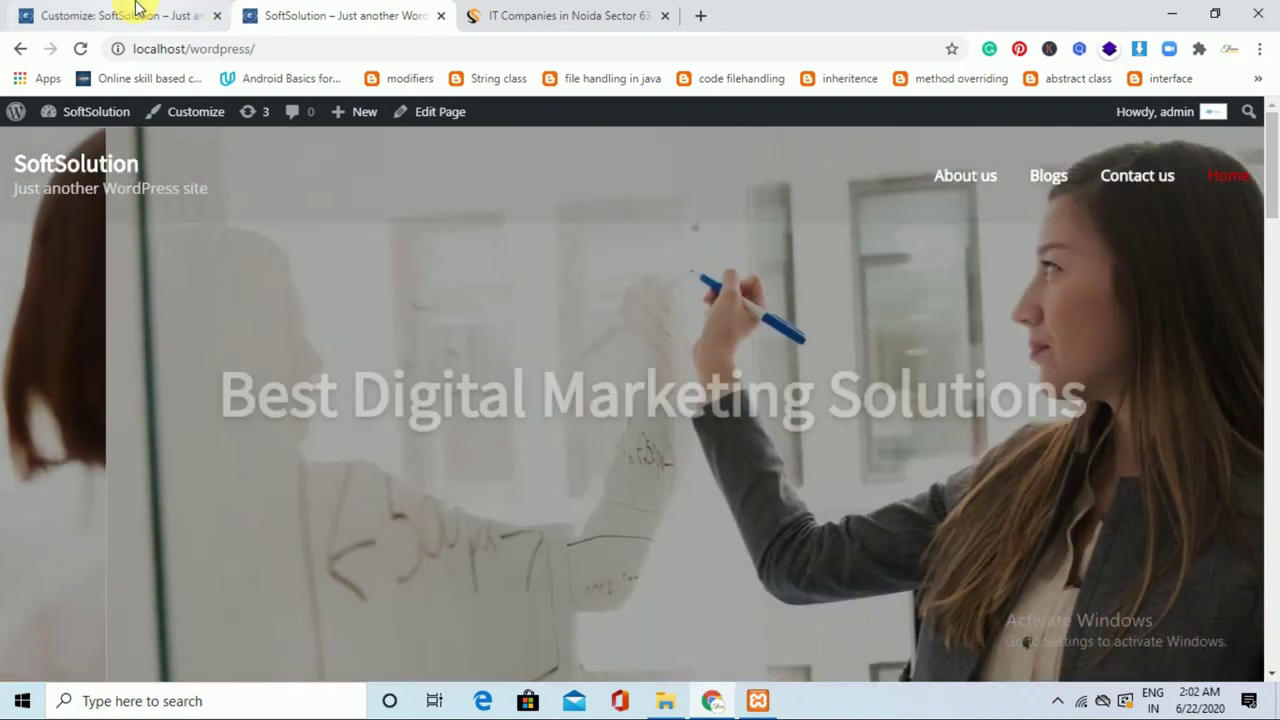
left_click(134, 15)
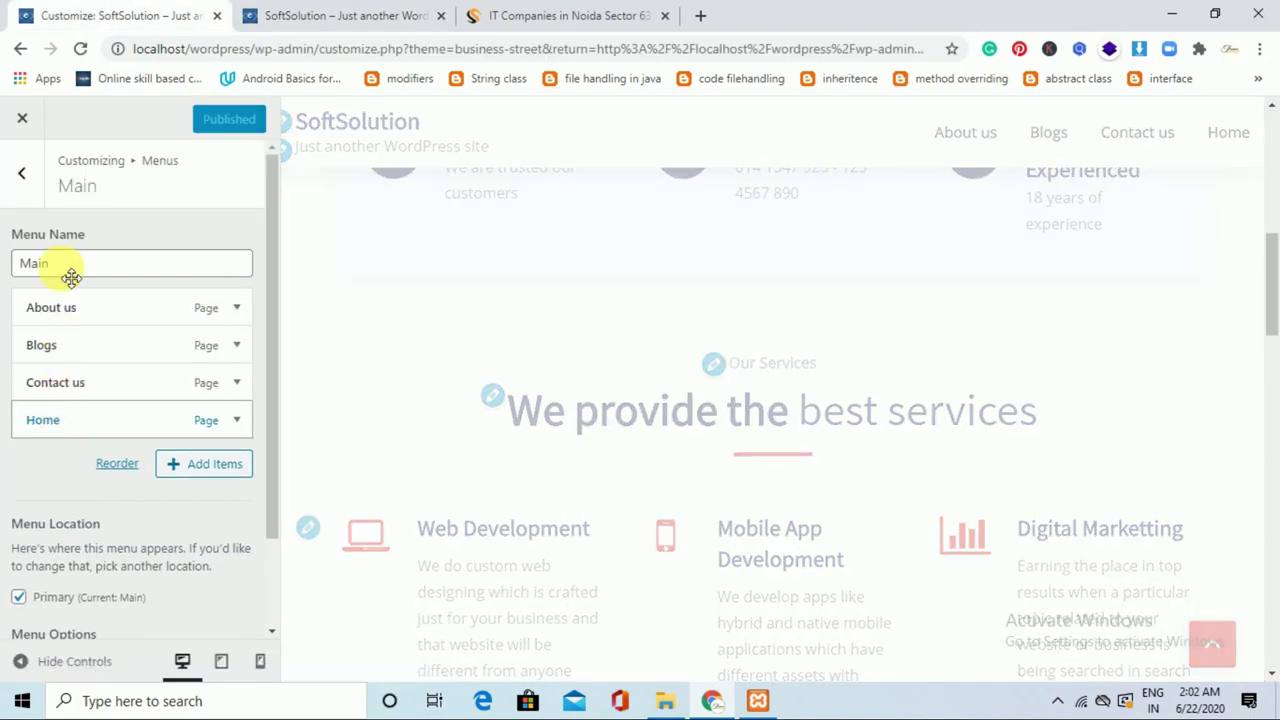
Drag Home to the top of the Main menu and publish the new order.
mouse_move(70, 276)
left_mouse_down()
mouse_move(74, 289)
mouse_move(75, 277)
left_mouse_up()
left_click_drag(78, 422, 79, 284)
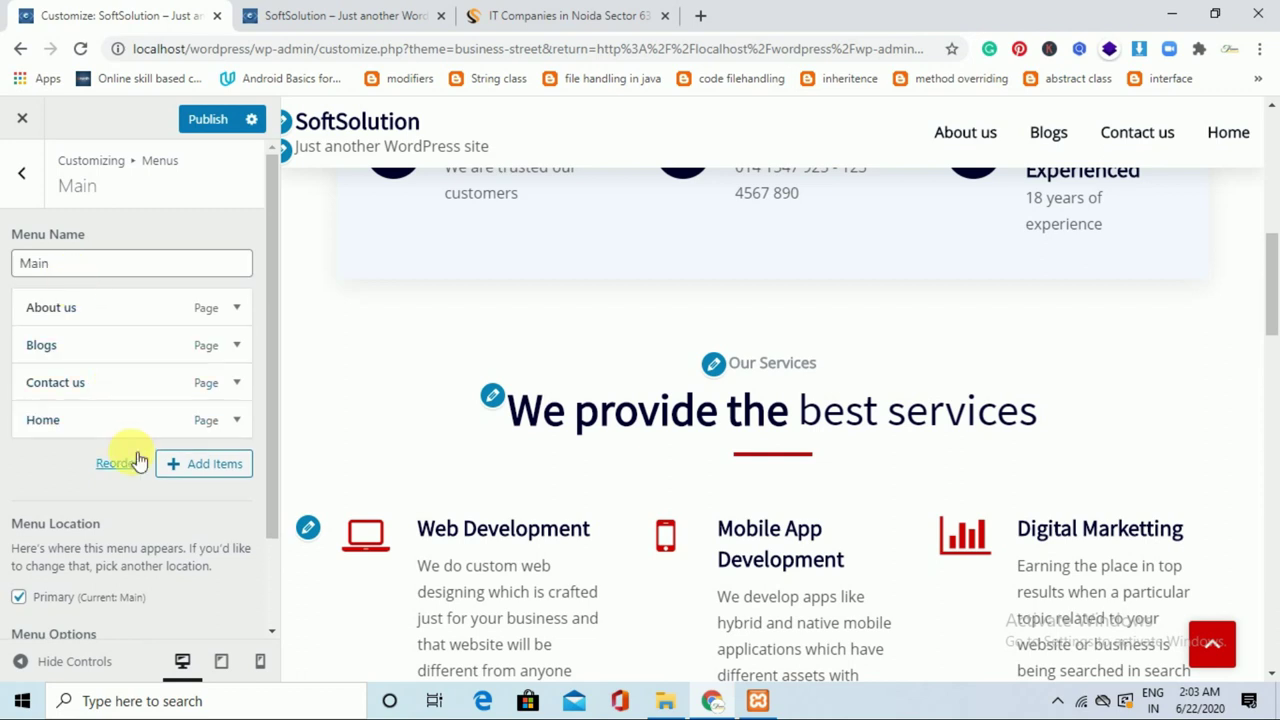
left_click_drag(100, 428, 103, 312)
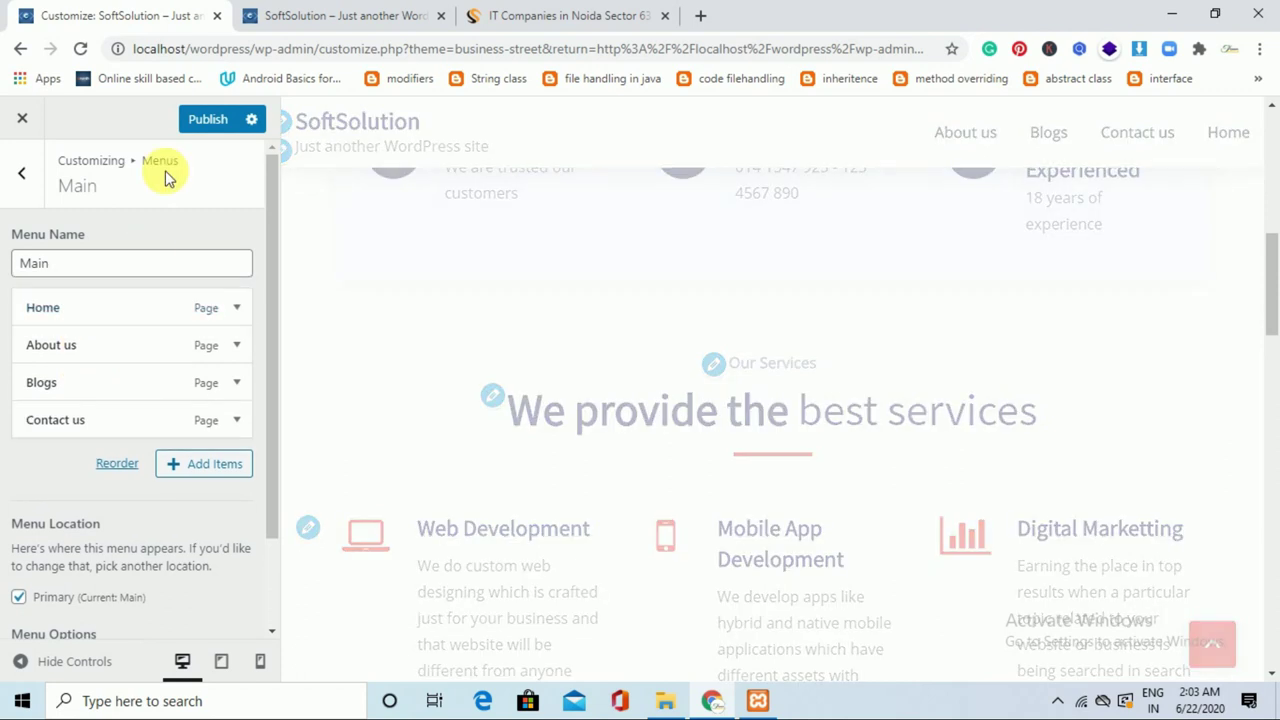
left_click(208, 122)
left_click(207, 122)
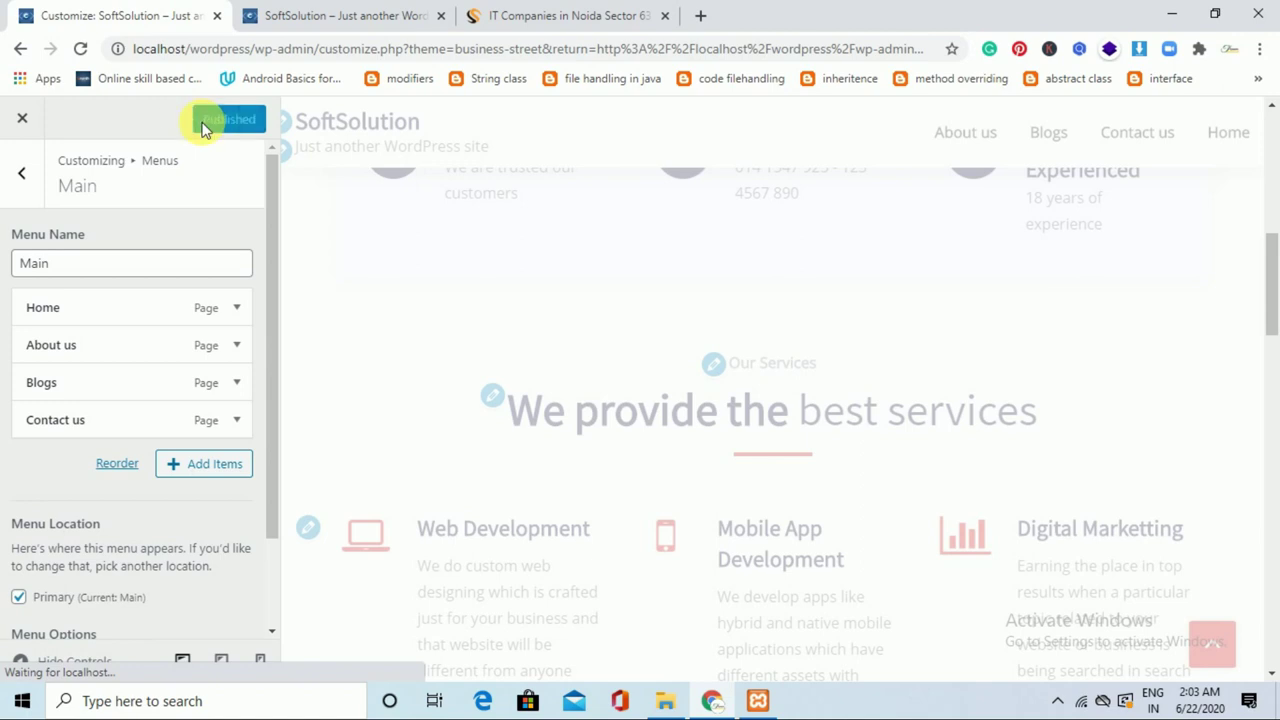
Back out of the menu settings and close the Customizer.
left_click(32, 196)
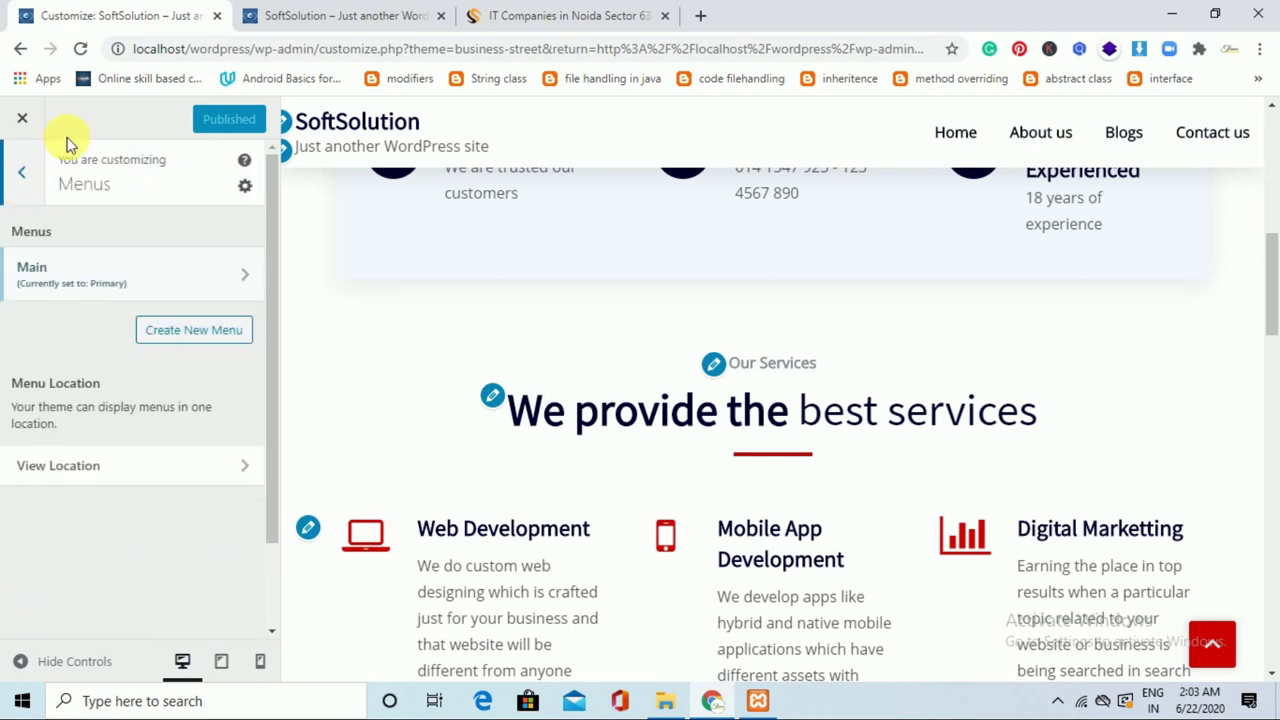
left_click(18, 180)
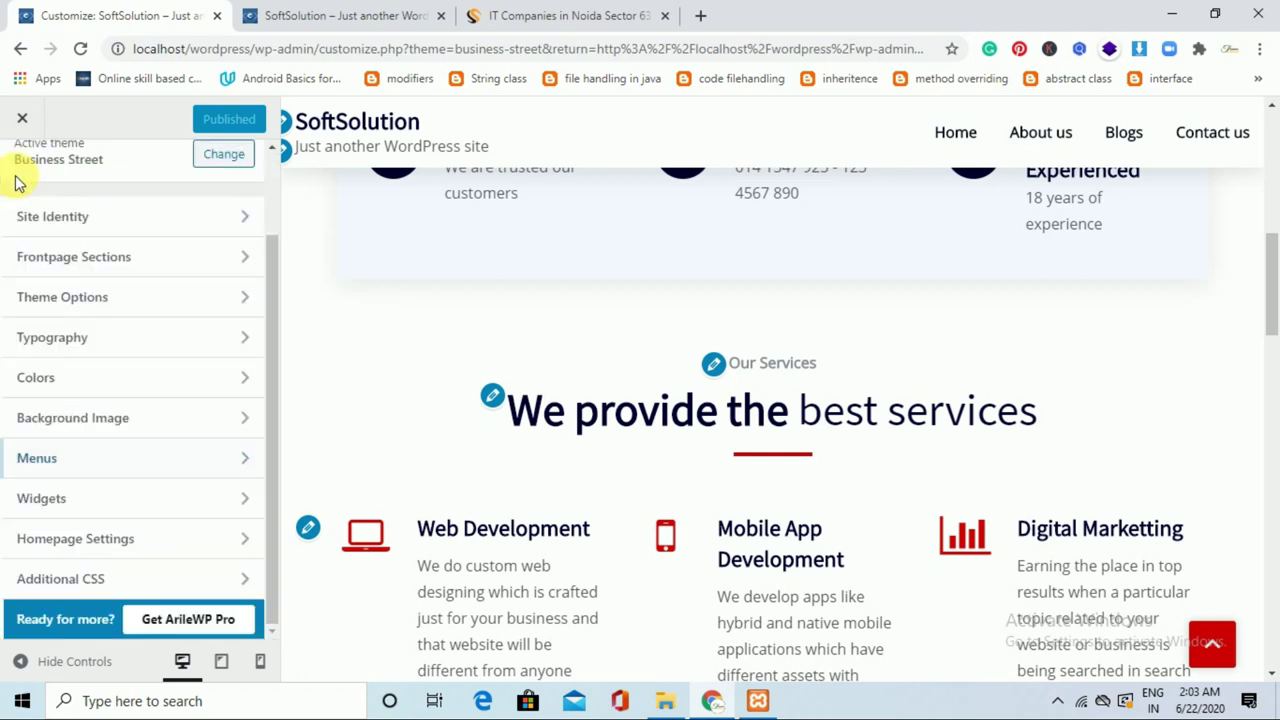
scroll(246, 300, "up", 1)
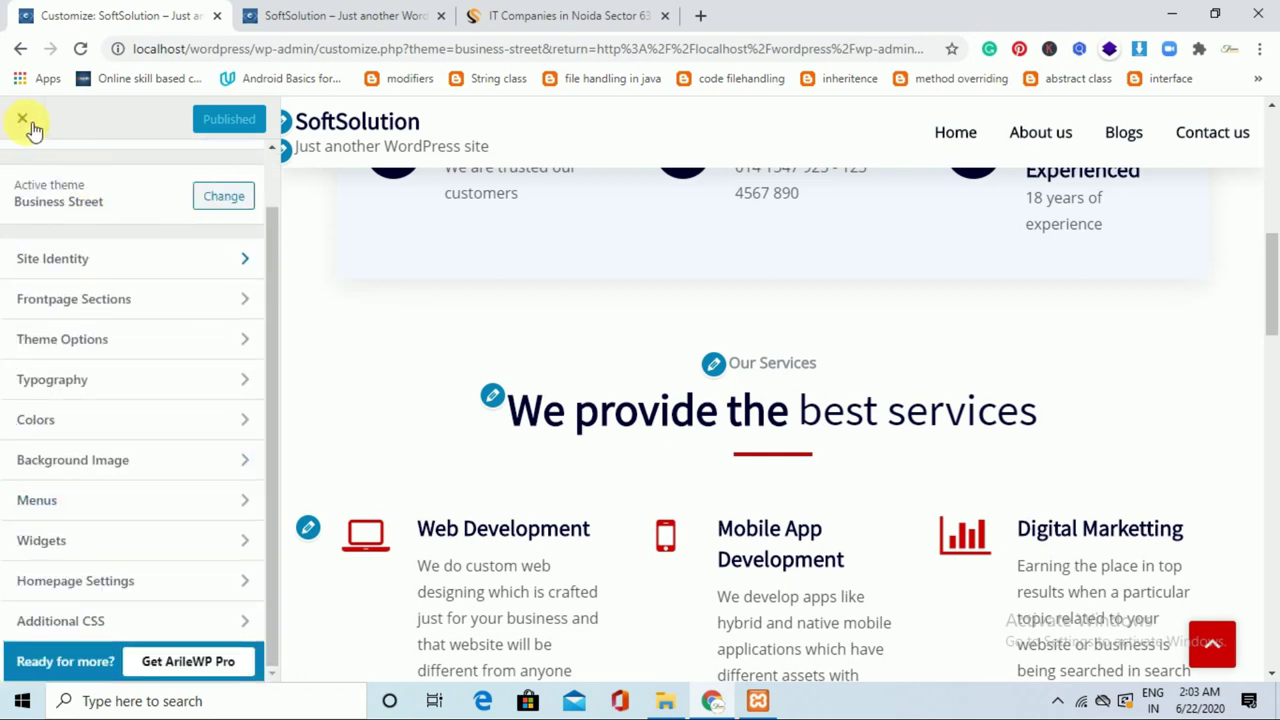
left_click(22, 120)
Reload the live homepage to check the new menu order.
left_click(400, 15)
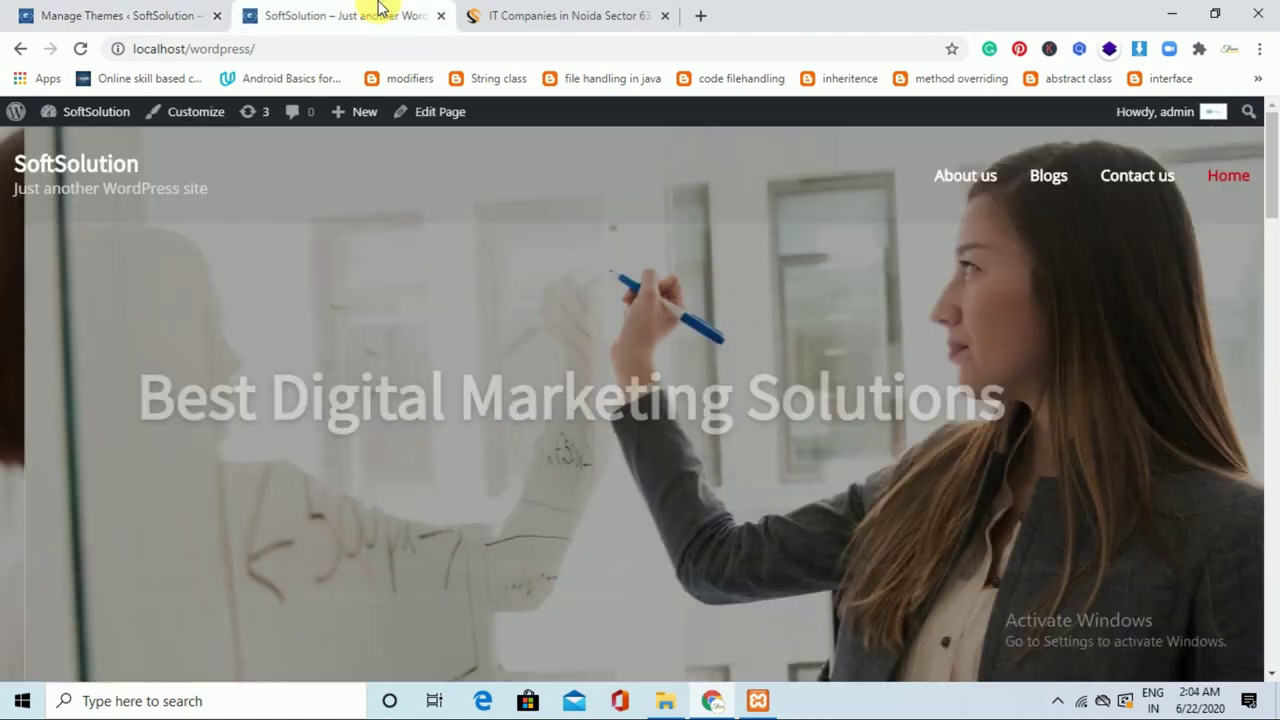
mouse_move(1266, 108)
left_mouse_down()
mouse_move(1266, 263)
mouse_move(1266, 108)
left_mouse_up()
left_click(80, 48)
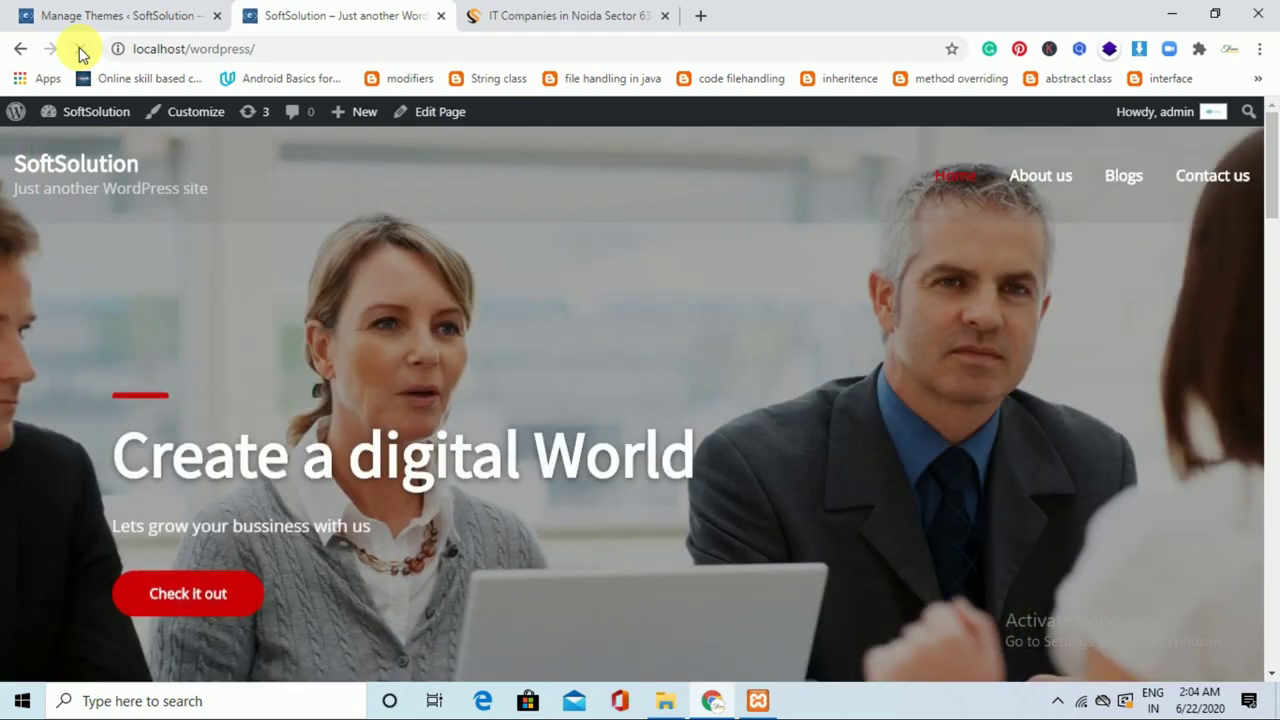
Under Plugins > Add New, search 'wp forms' and install Contact Form by WPForms.
left_click(137, 12)
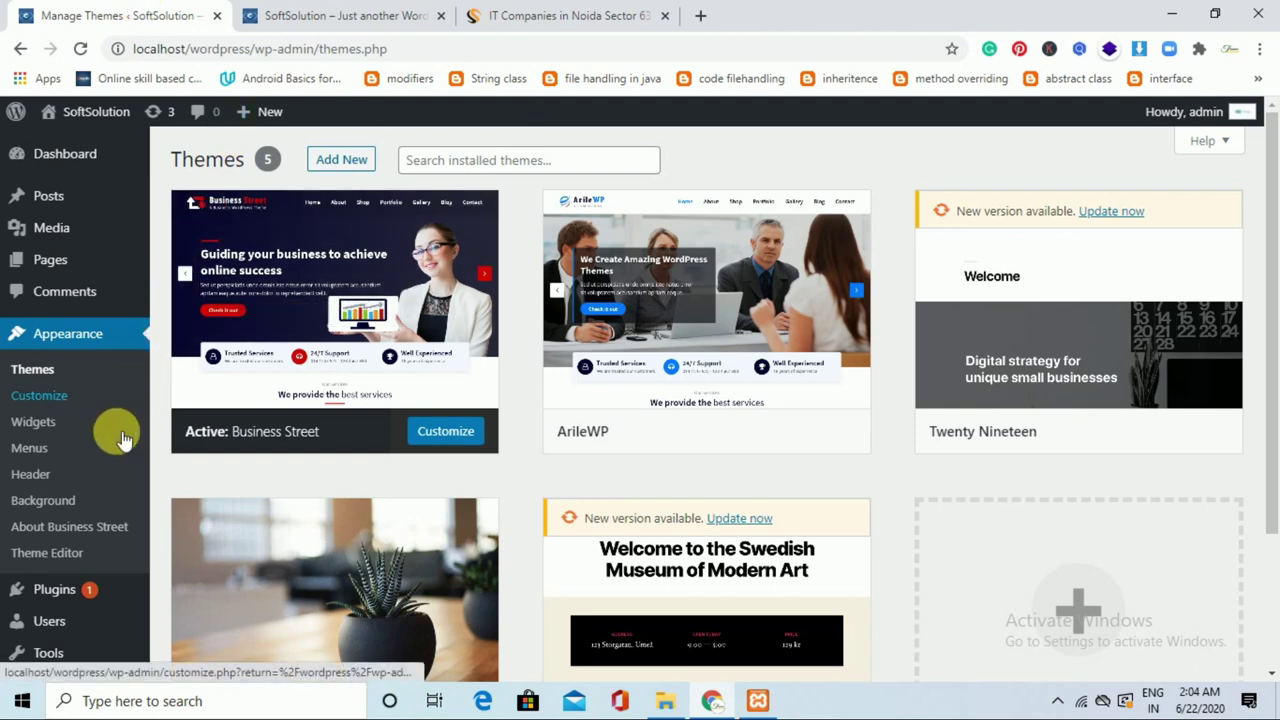
mouse_move(92, 597)
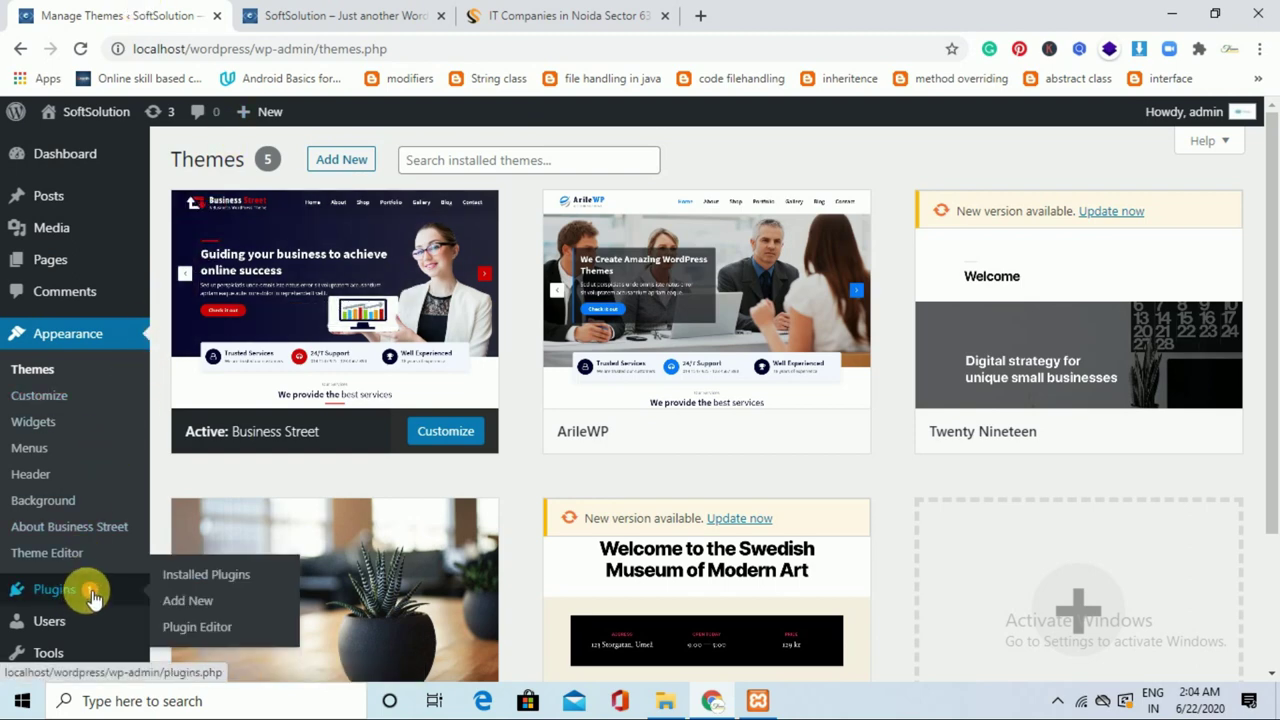
left_click(208, 600)
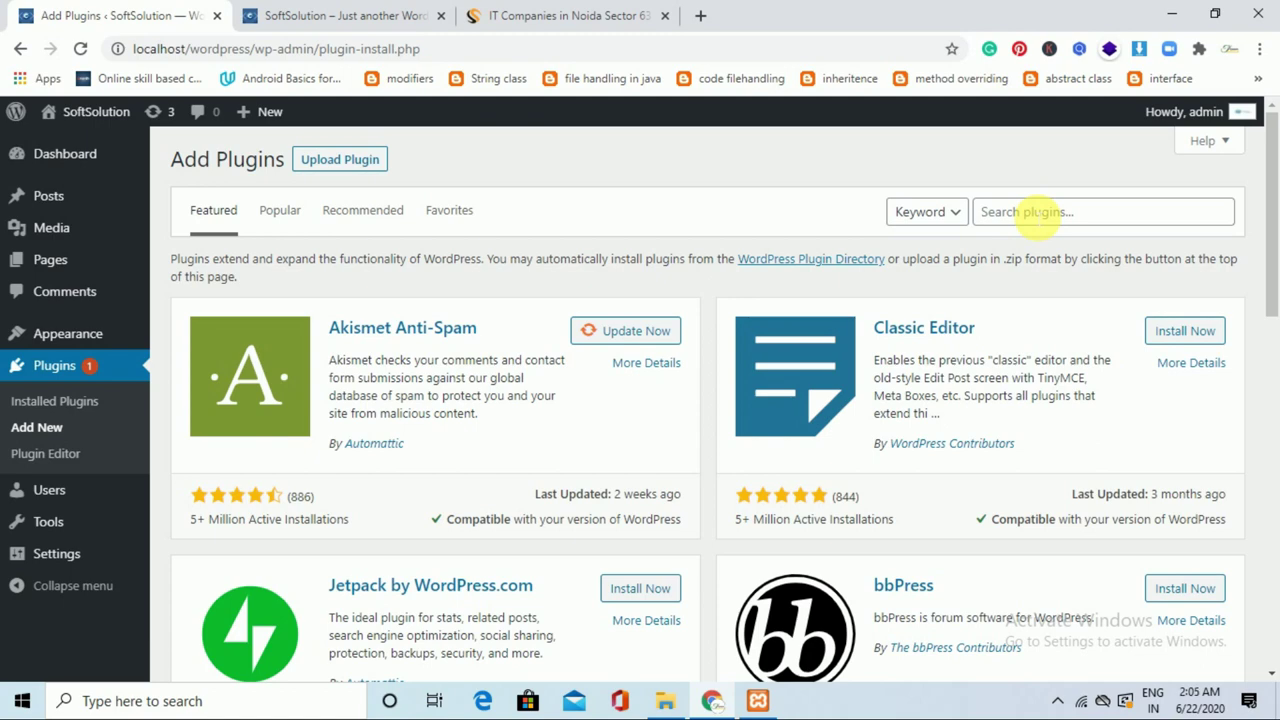
left_click(1027, 212)
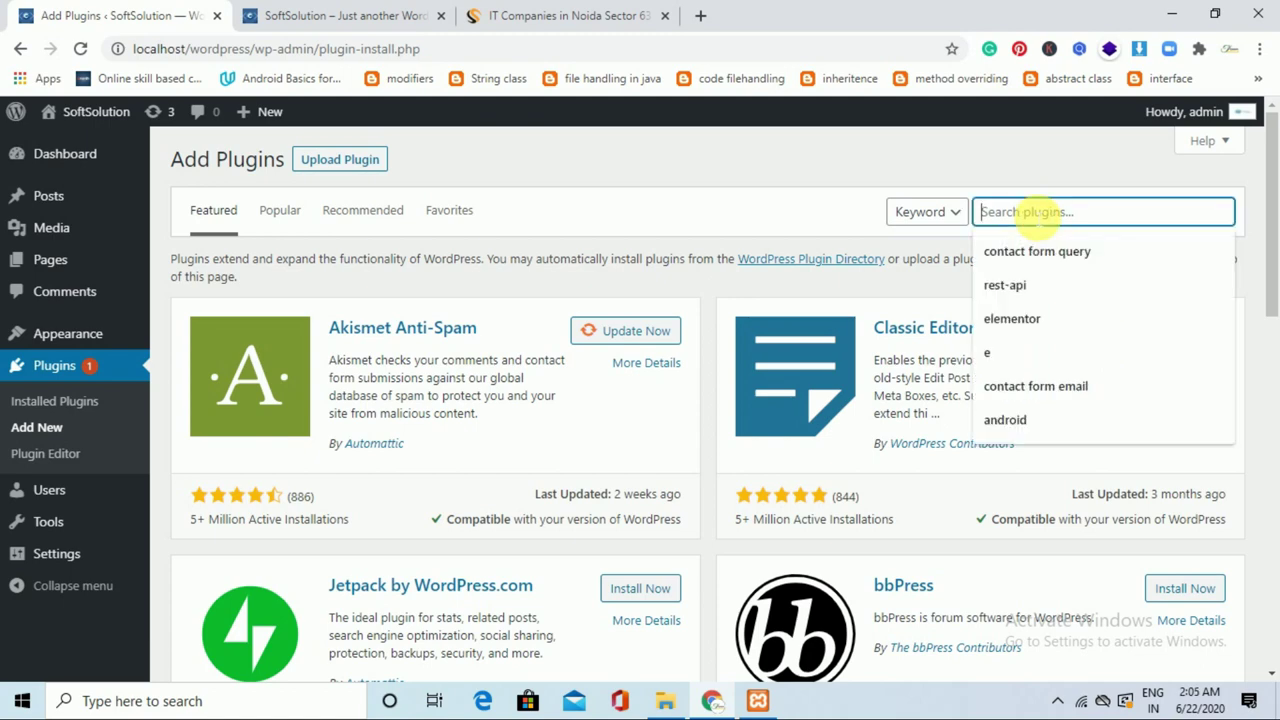
type("wp forms")
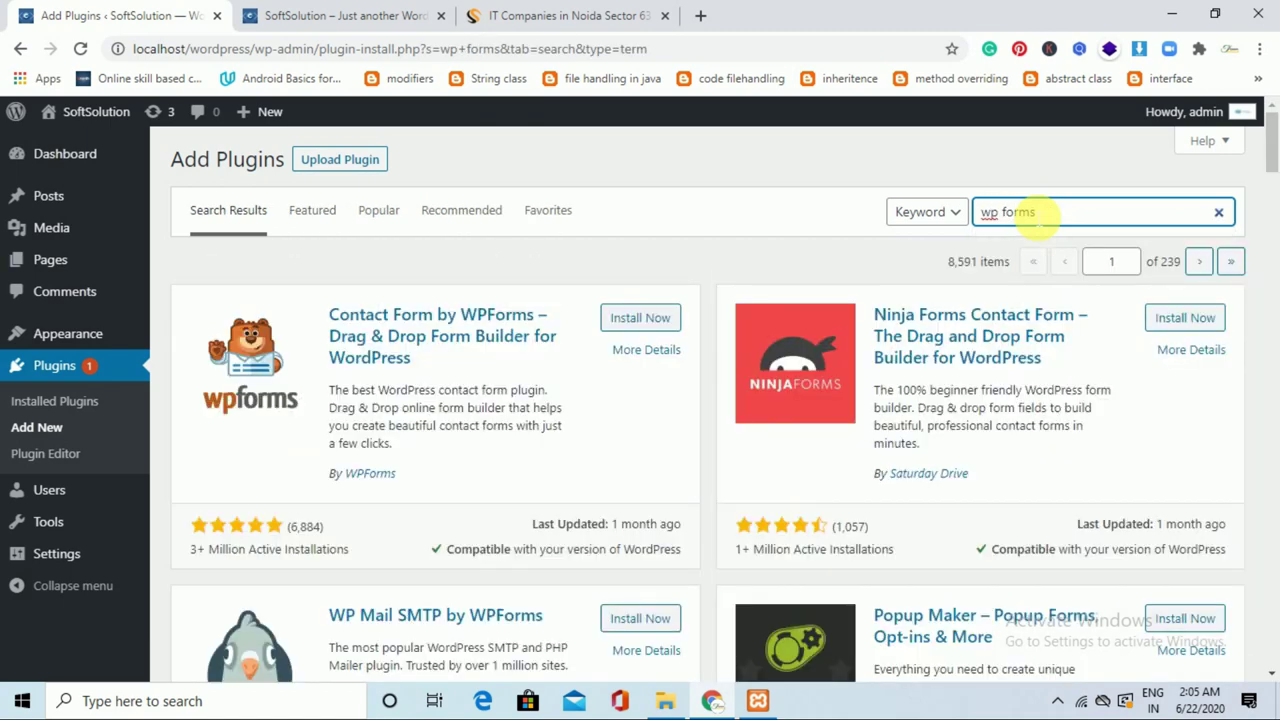
left_click(660, 318)
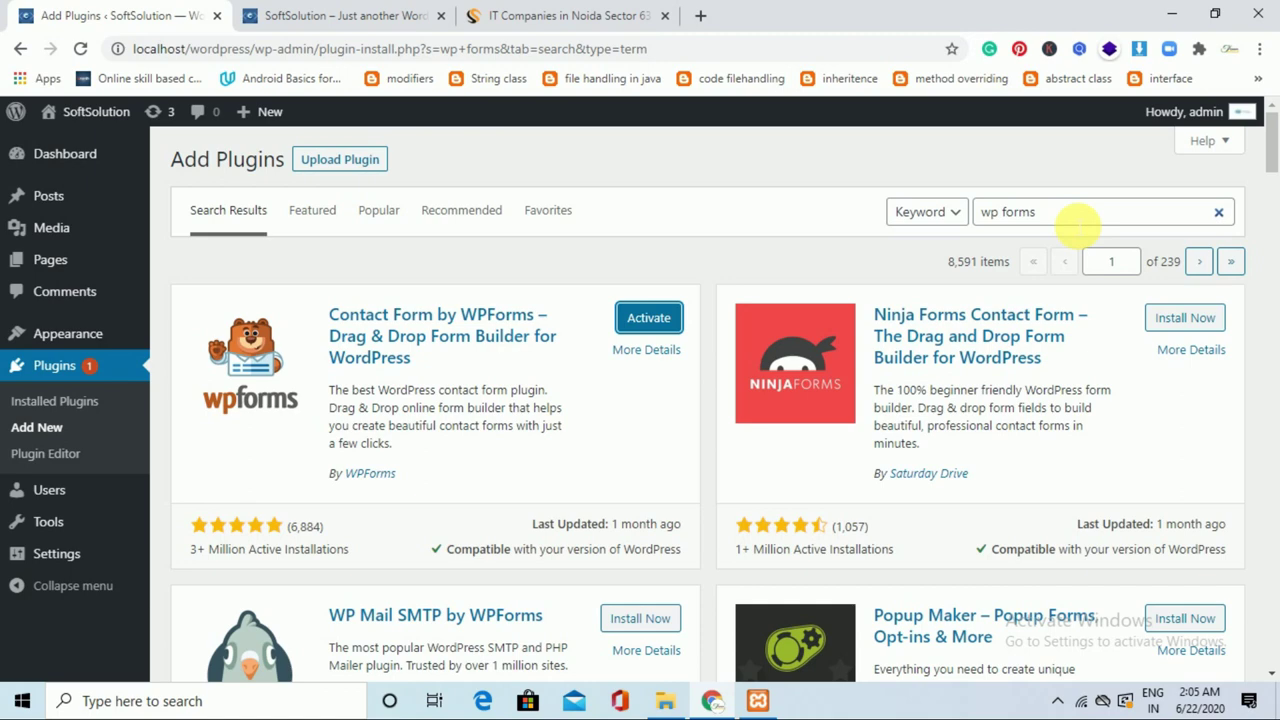
Search 'elementor' and install the Elementor Page Builder plugin.
left_click_drag(1075, 228, 980, 228)
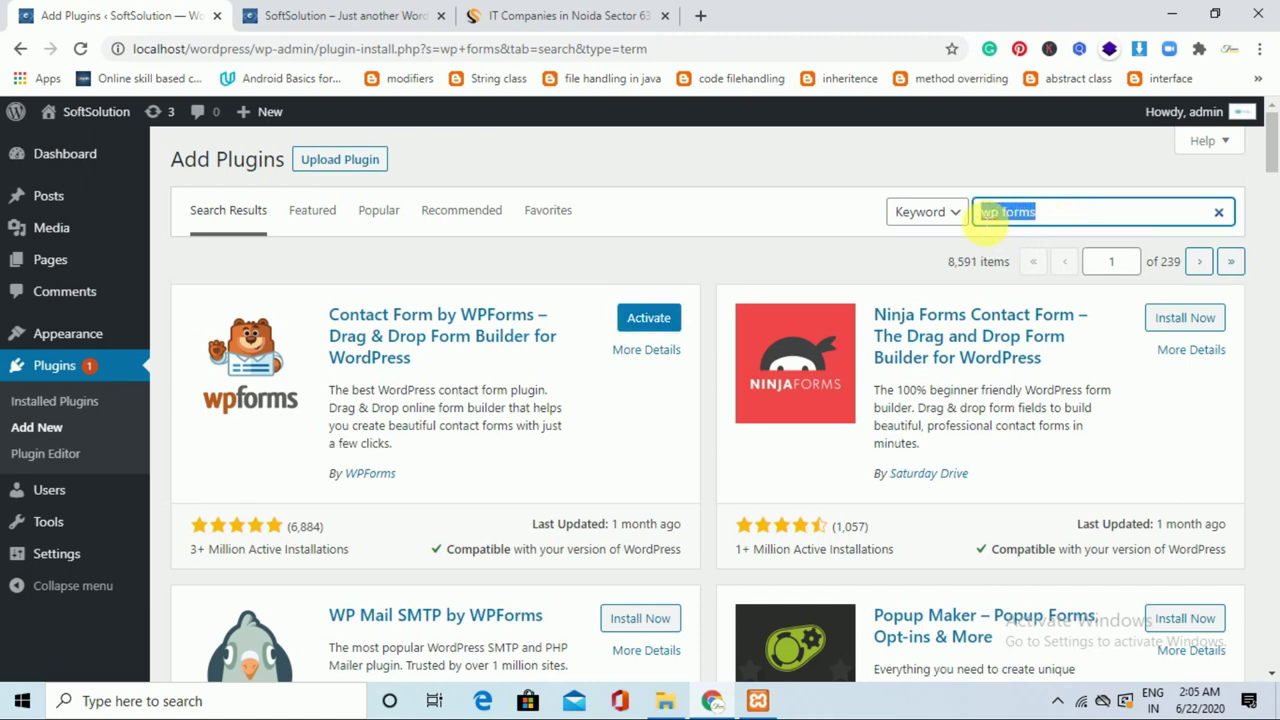
key("BackSpace")
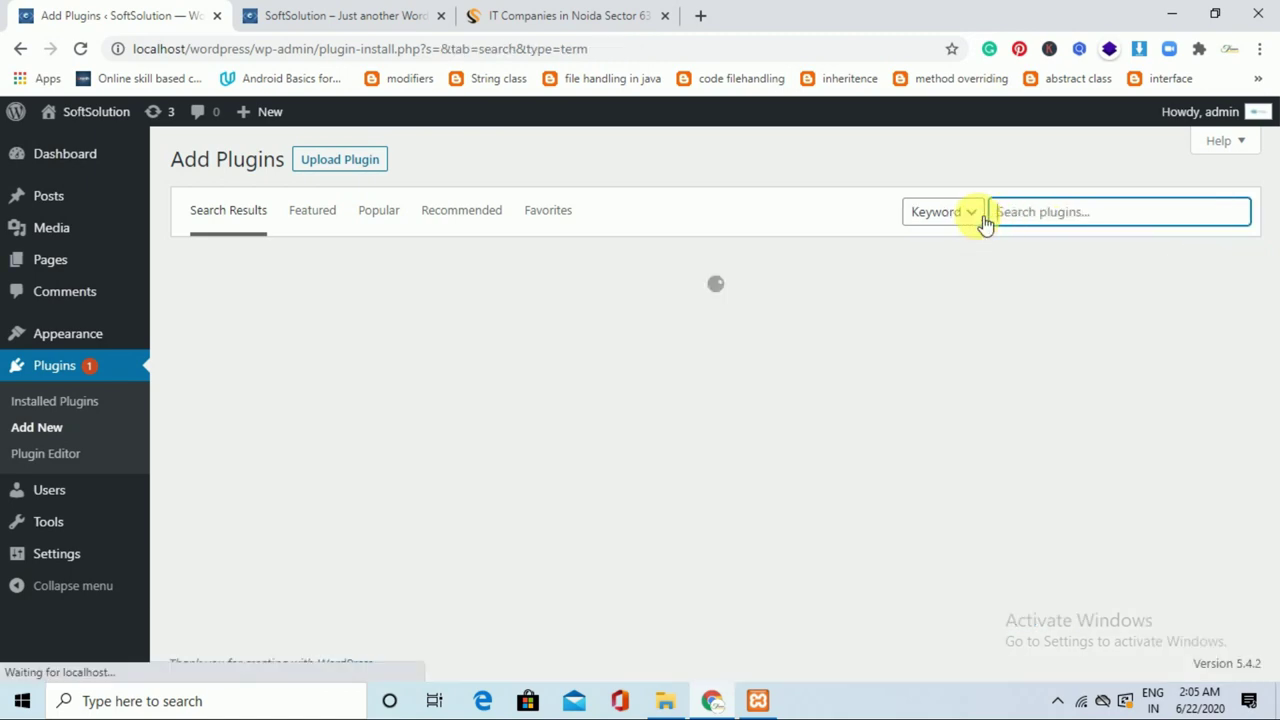
type("ele")
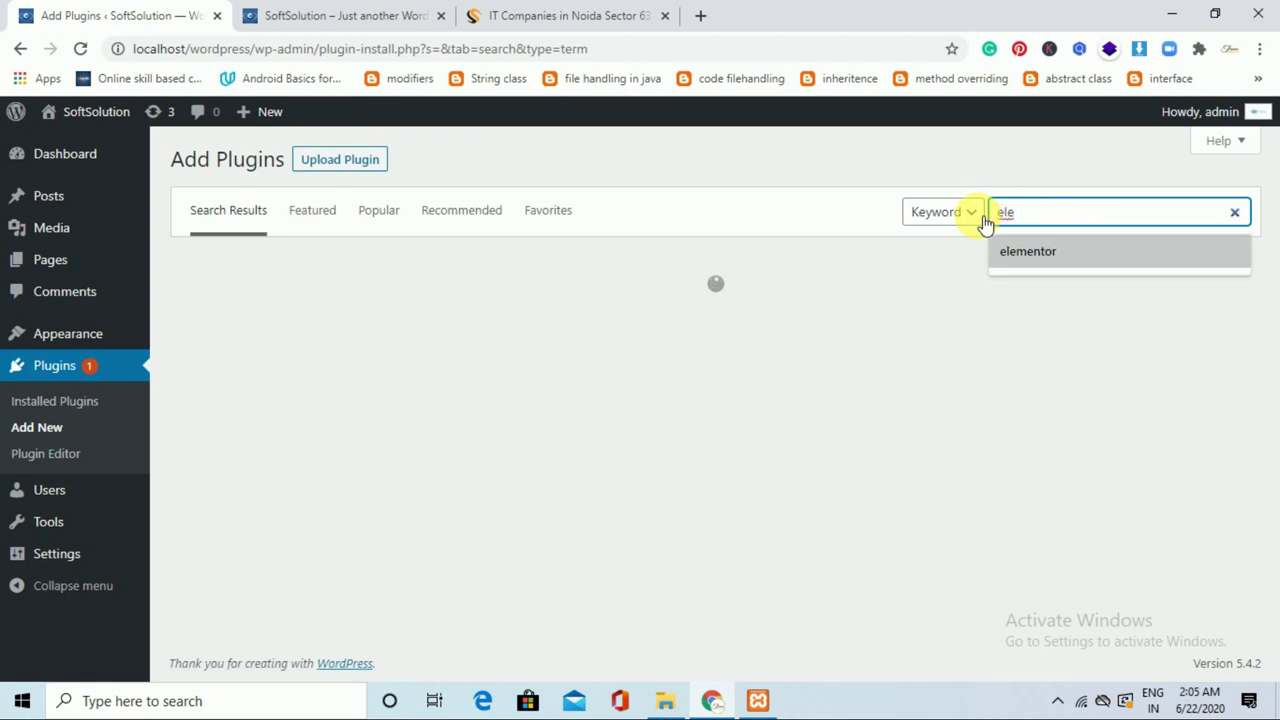
type("ment")
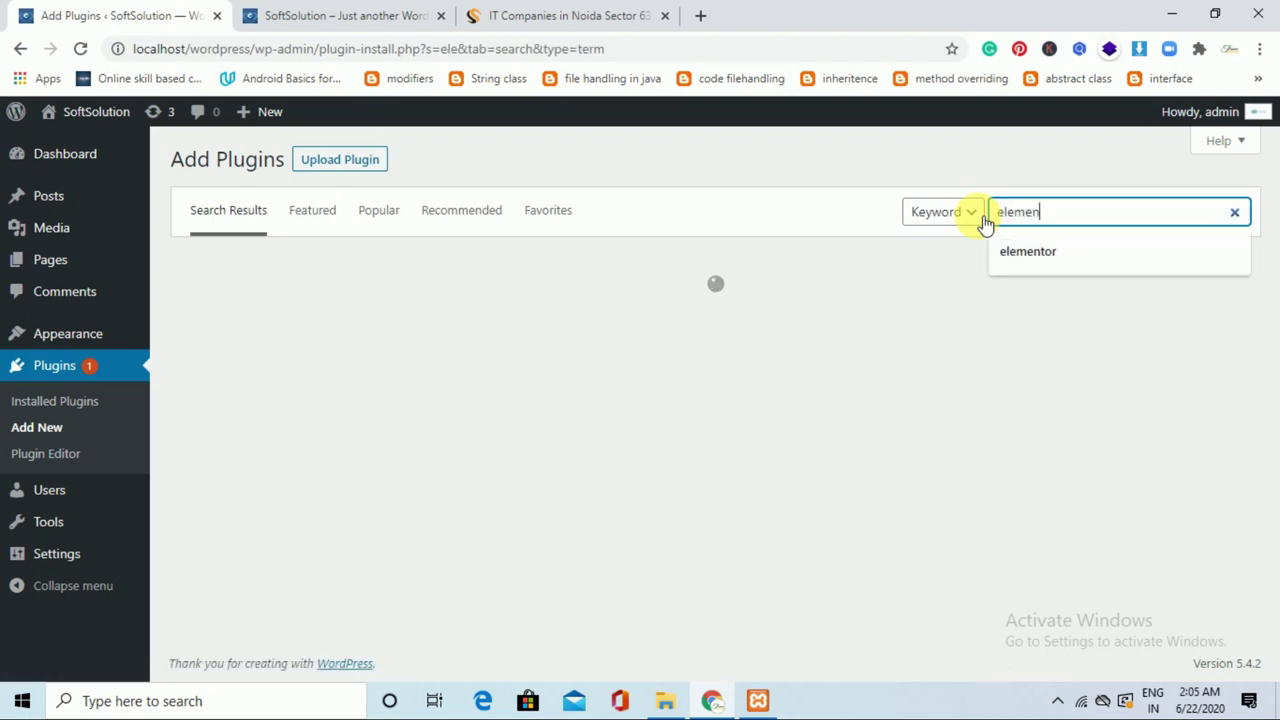
type("or")
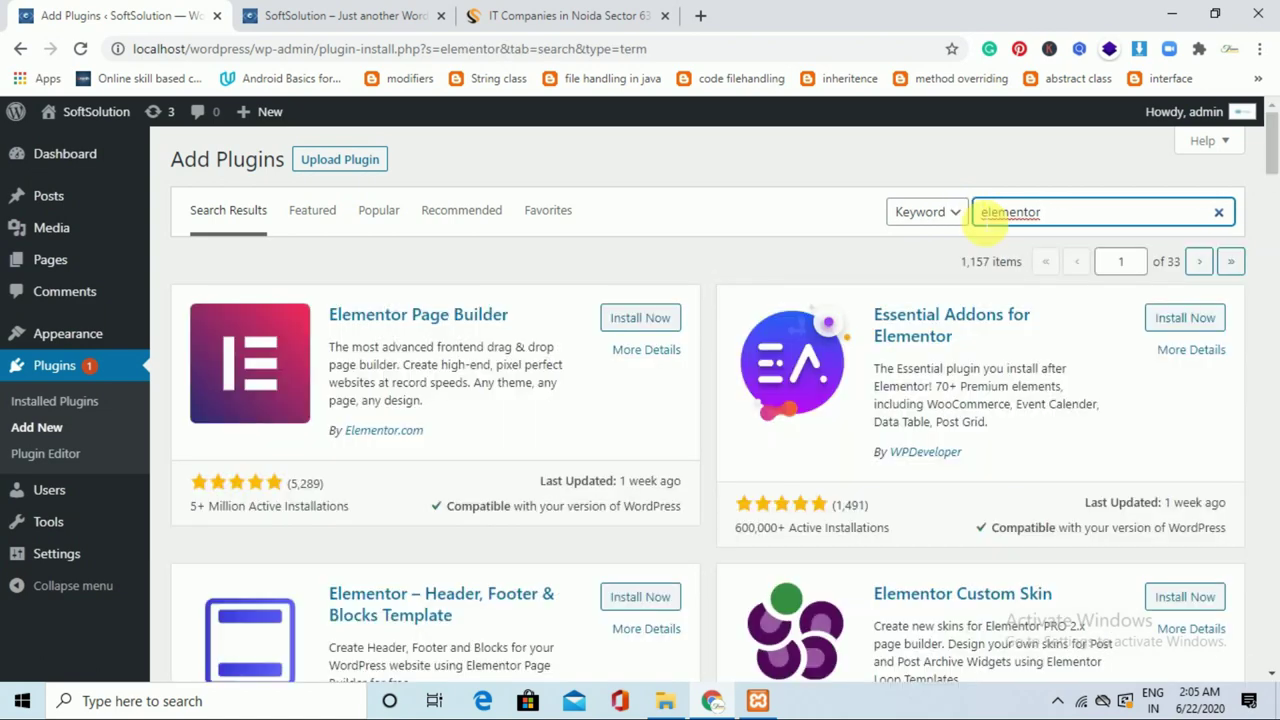
left_click(680, 320)
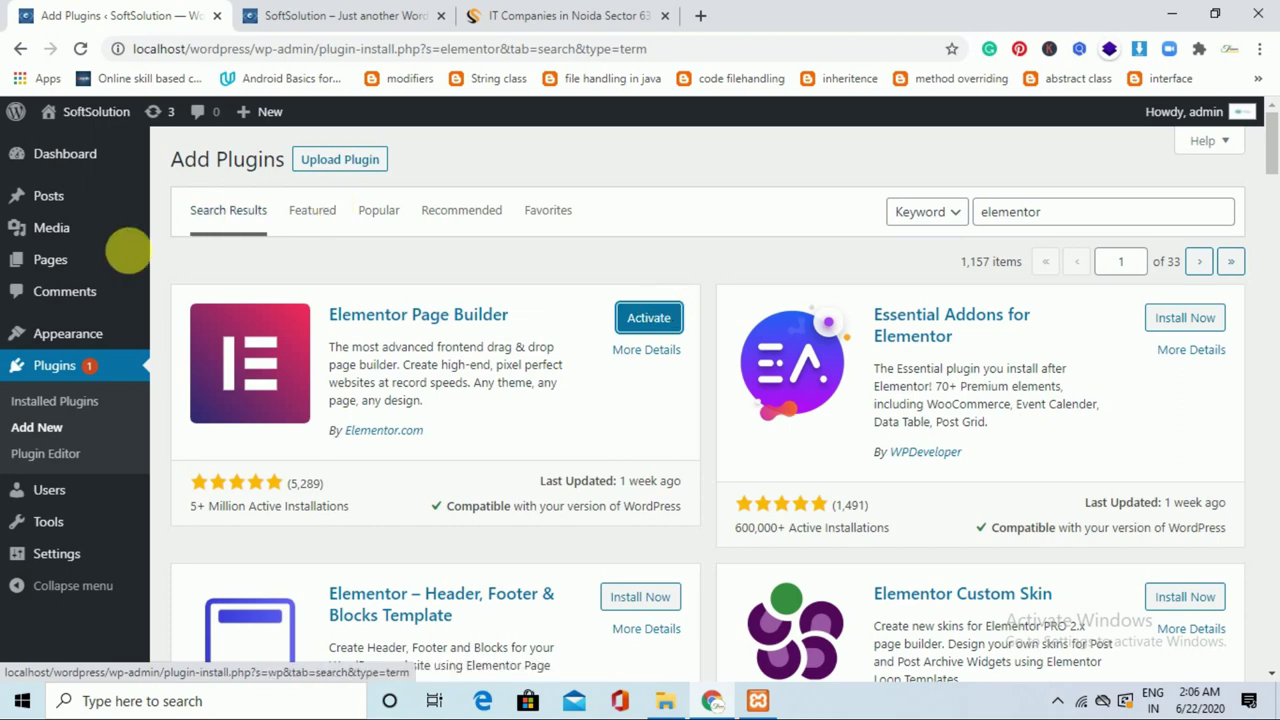
mouse_move(110, 340)
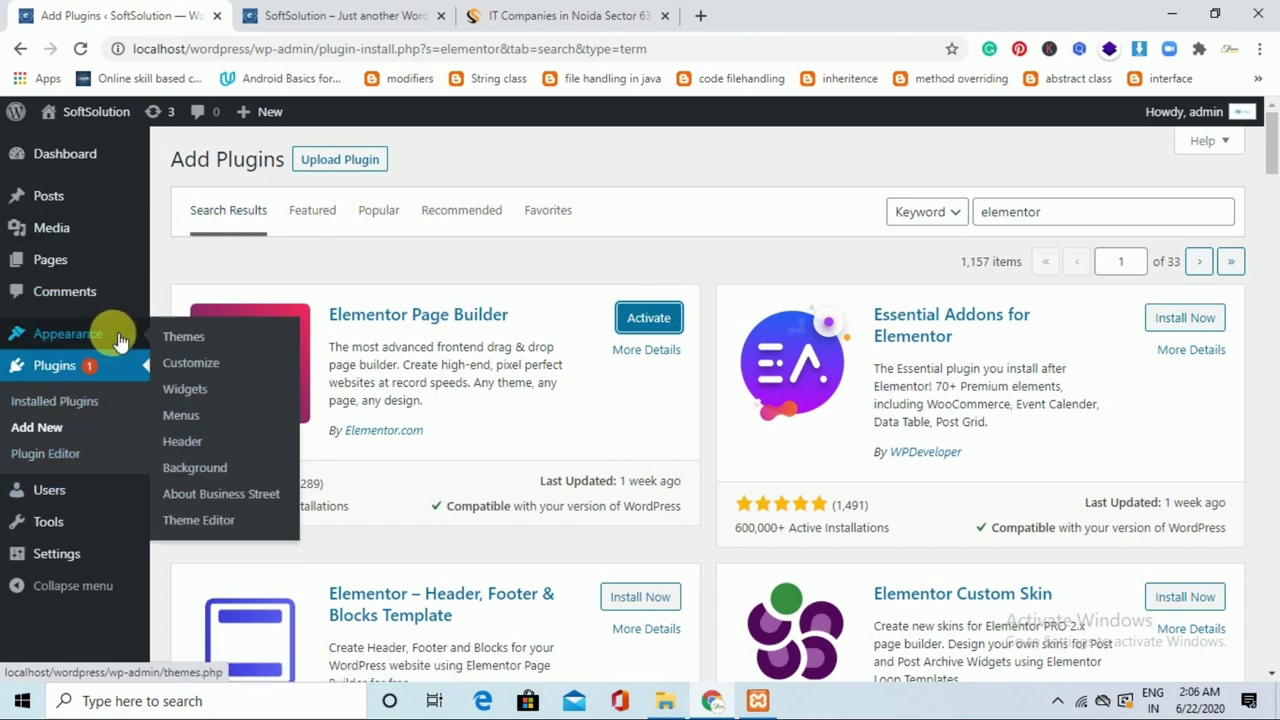
Bulk-activate all five installed plugins, including WPForms and Elementor.
left_click(88, 406)
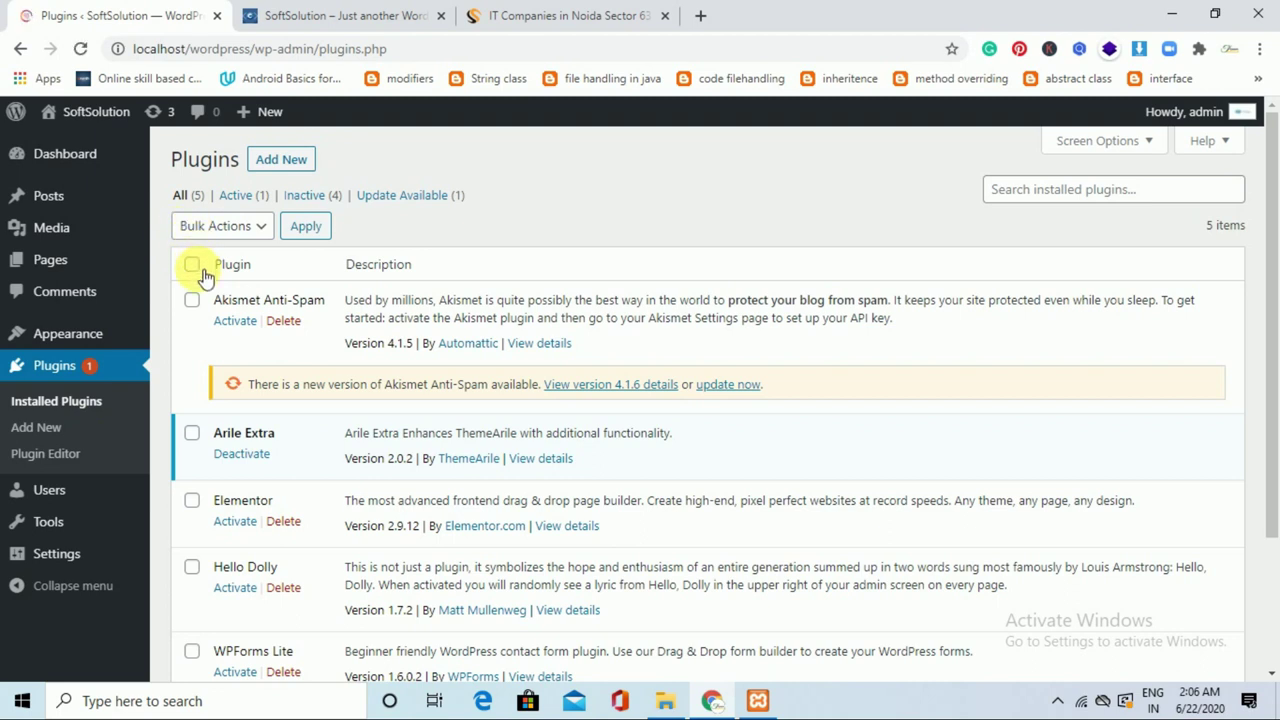
left_click(193, 266)
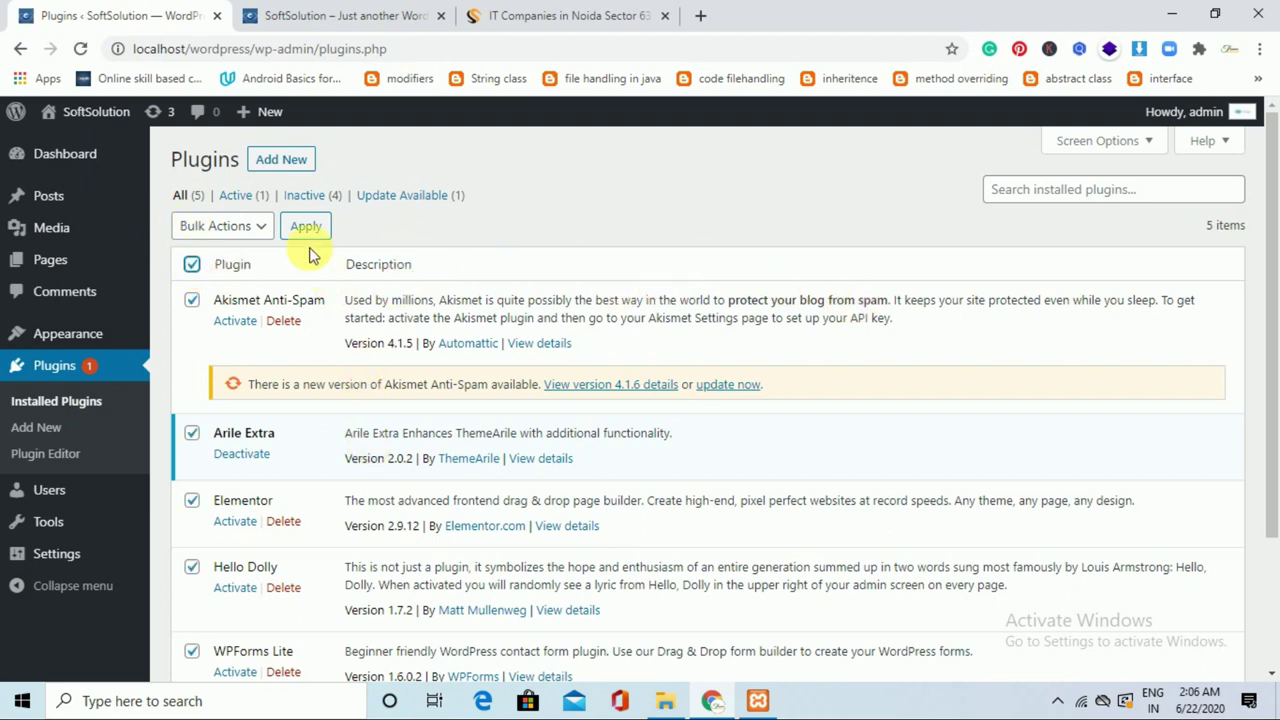
left_click(266, 223)
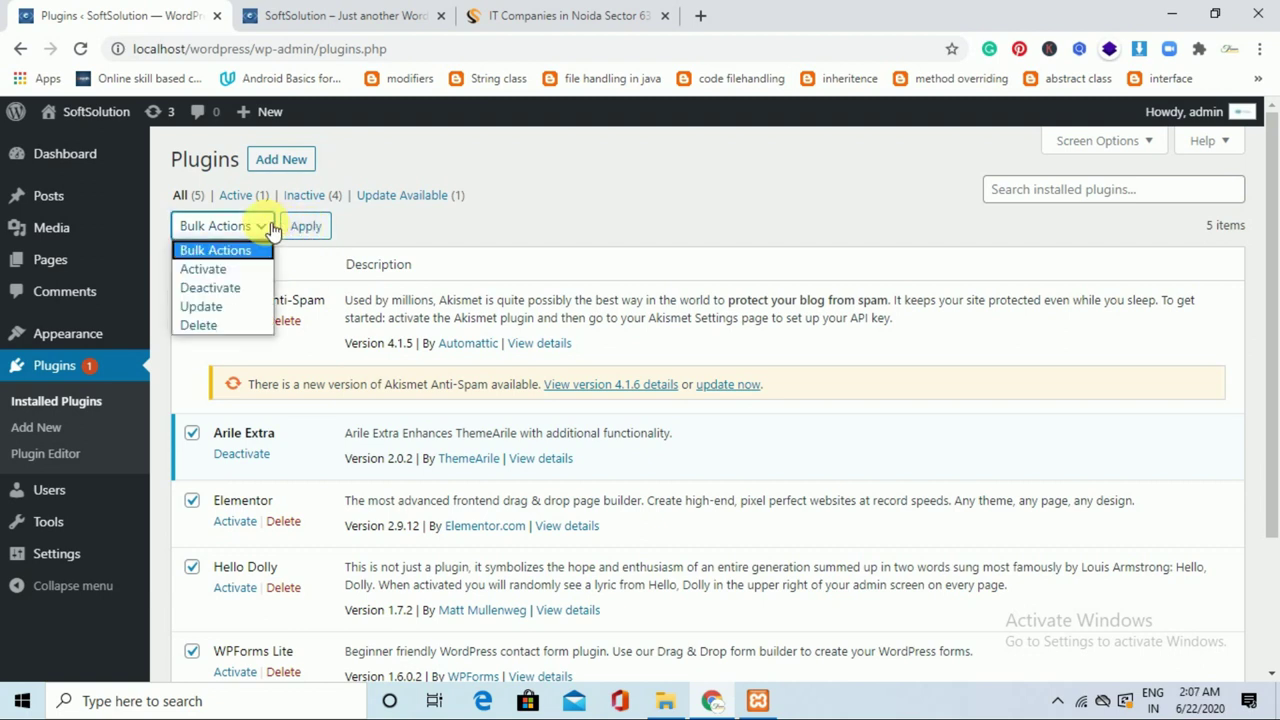
left_click(226, 268)
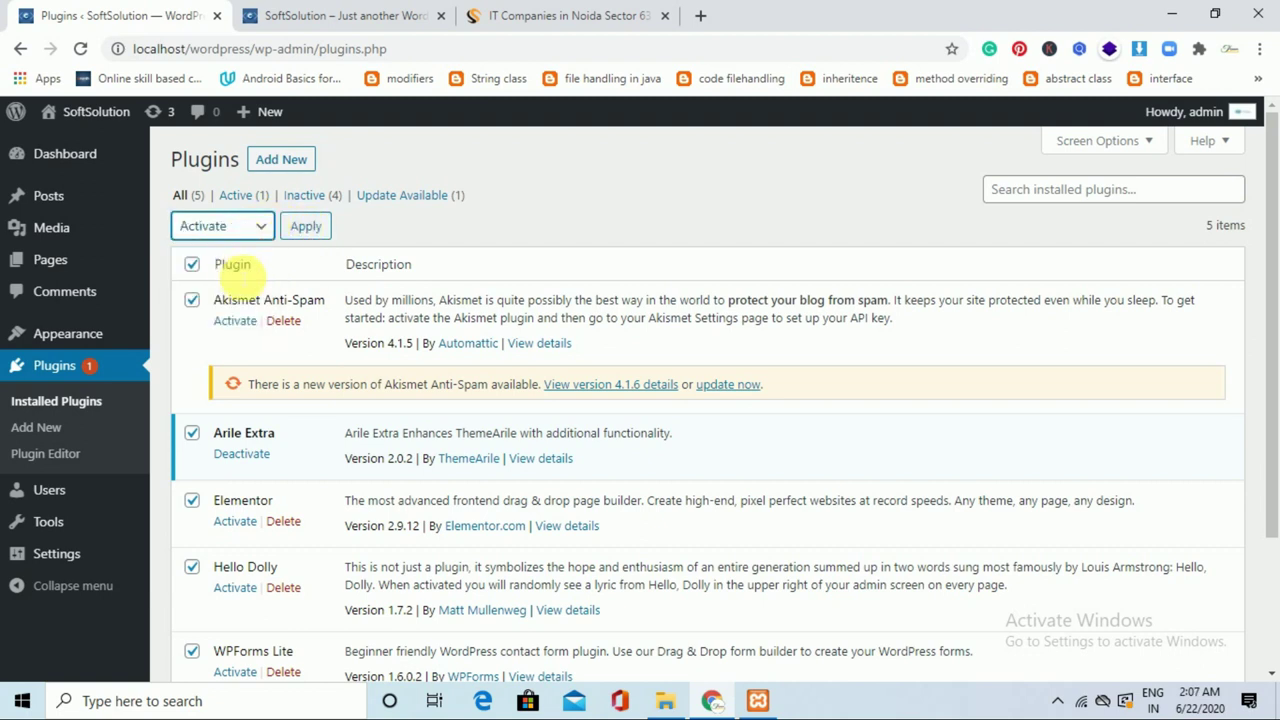
left_click(311, 231)
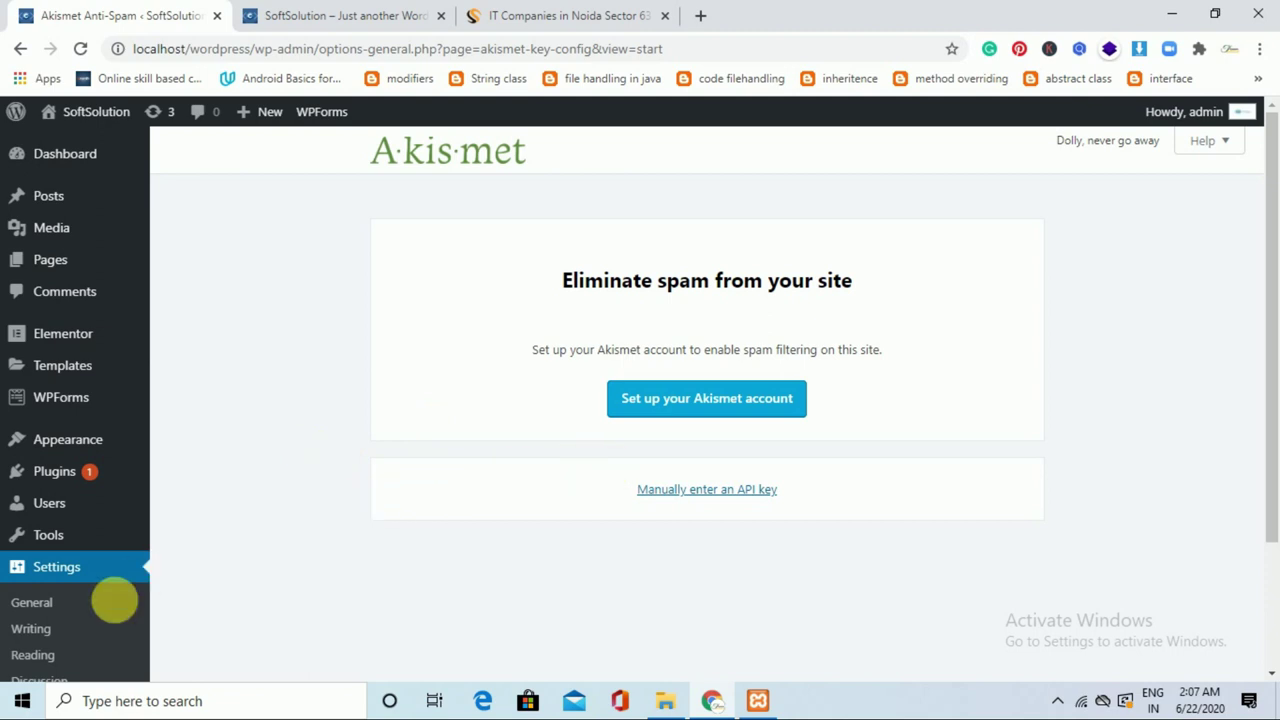
Open the WPForms Forms Overview page from the admin sidebar.
mouse_move(136, 537)
mouse_move(103, 476)
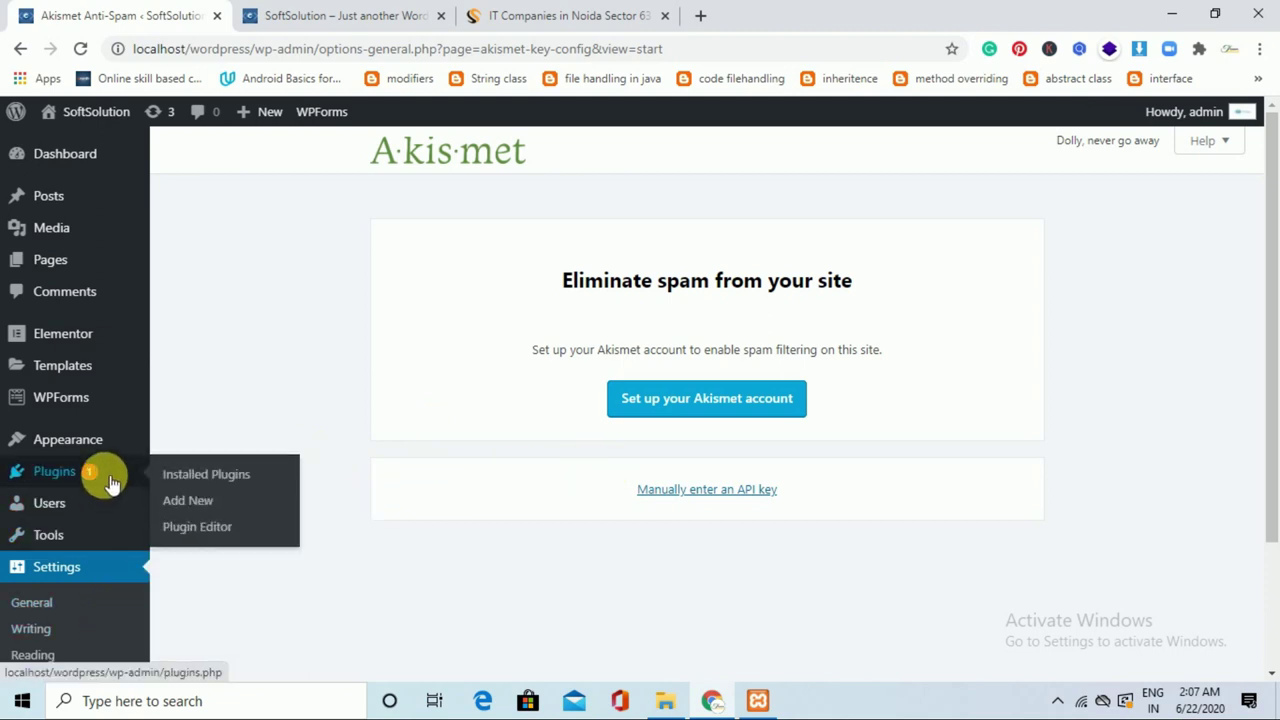
left_click(198, 472)
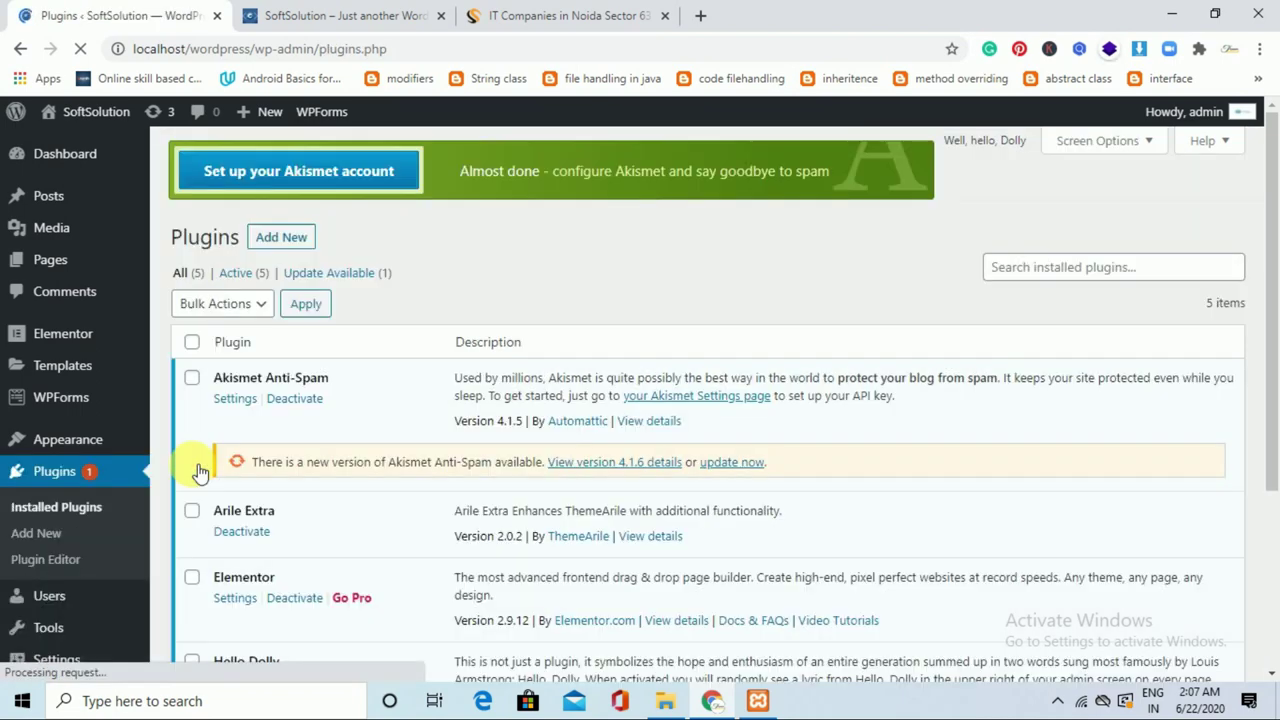
scroll(1274, 377, "down", 2)
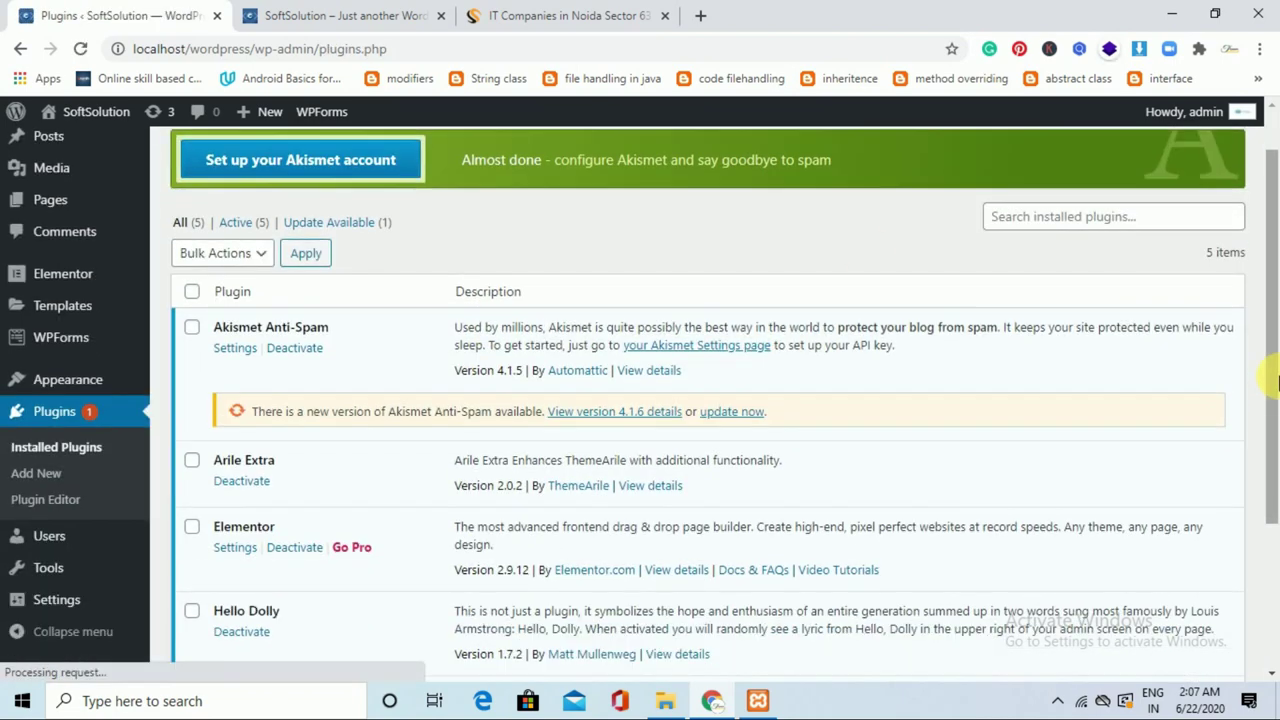
left_click_drag(1274, 377, 1266, 289)
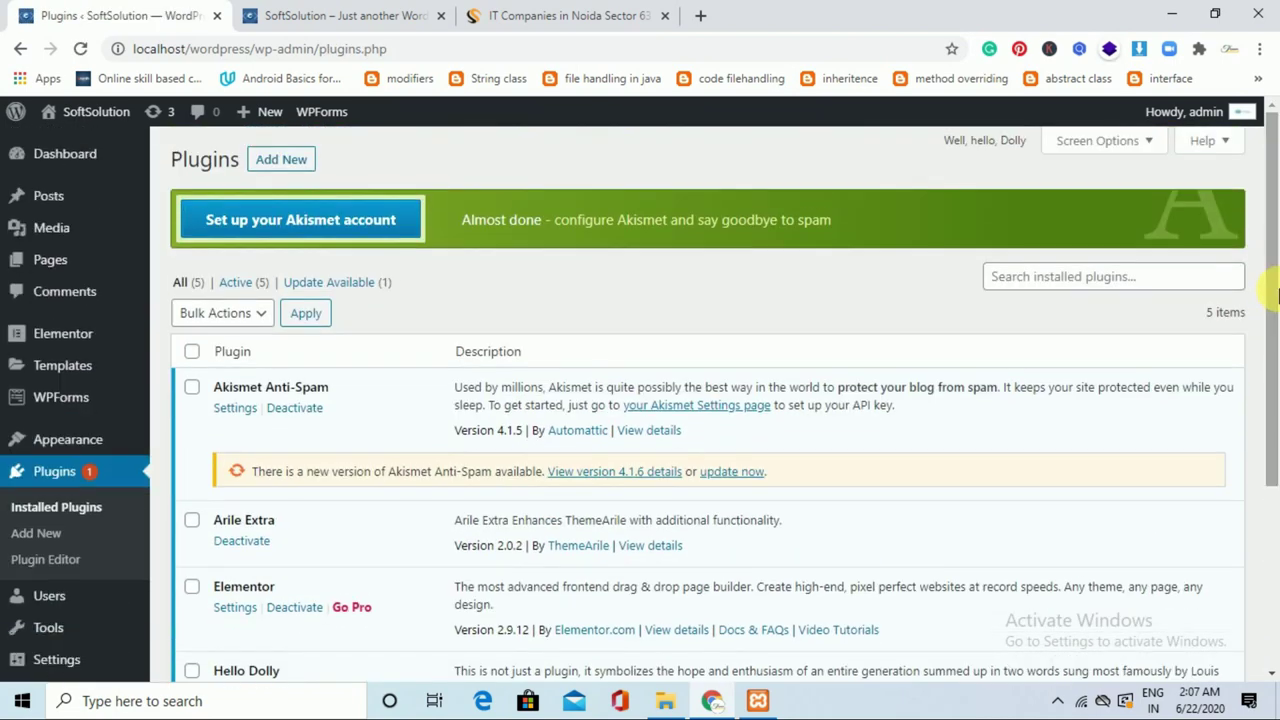
mouse_move(88, 403)
left_click(100, 395)
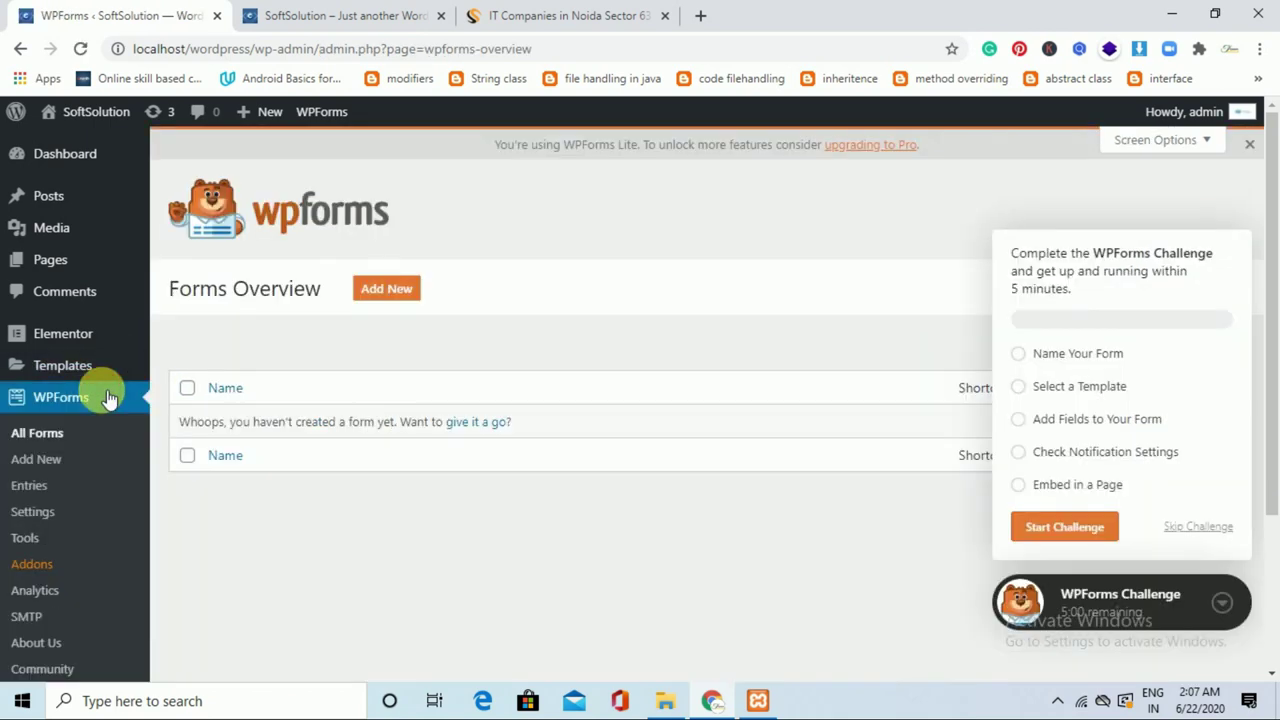
Create a new form named form1 from the Simple Contact Form template.
left_click(378, 290)
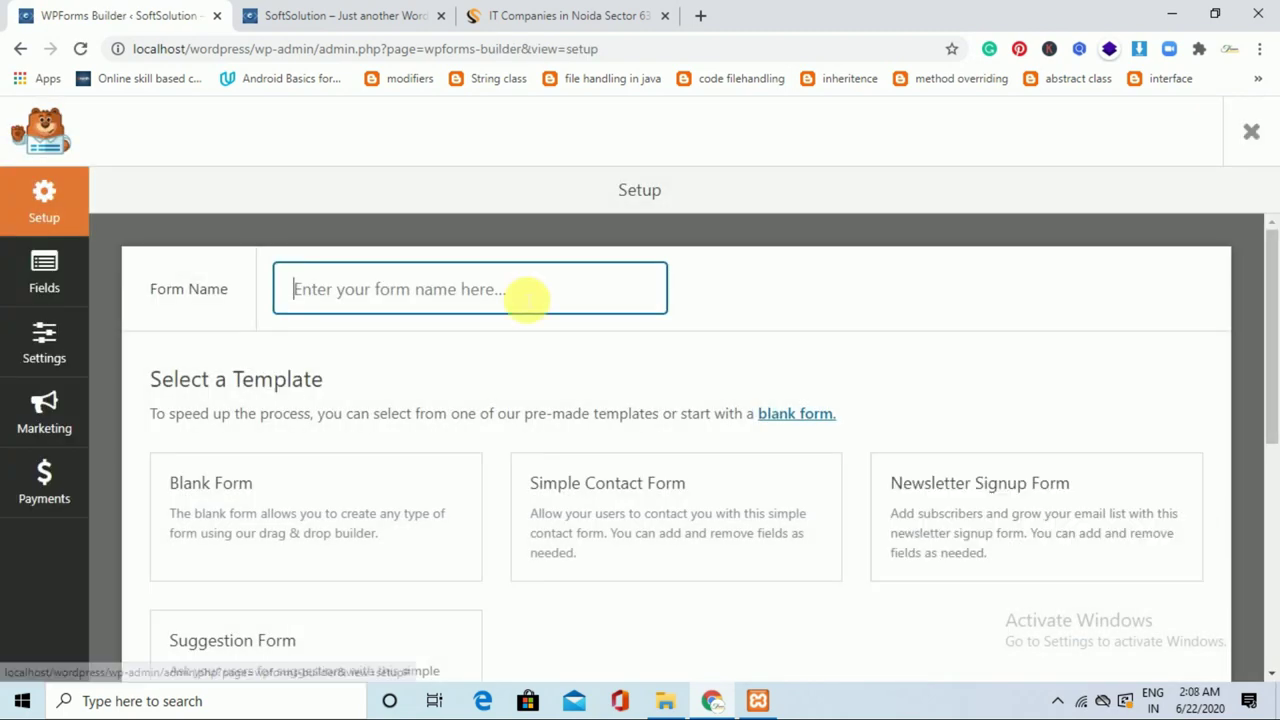
type("form")
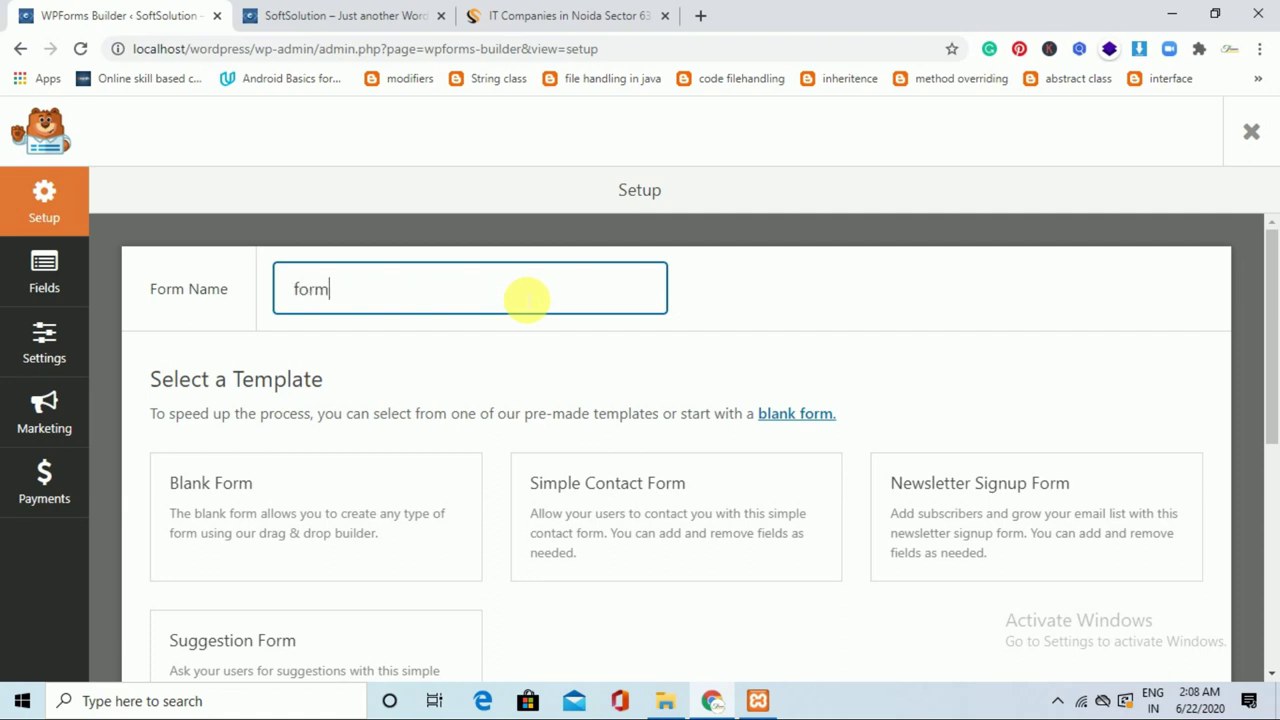
type("1")
mouse_move(557, 486)
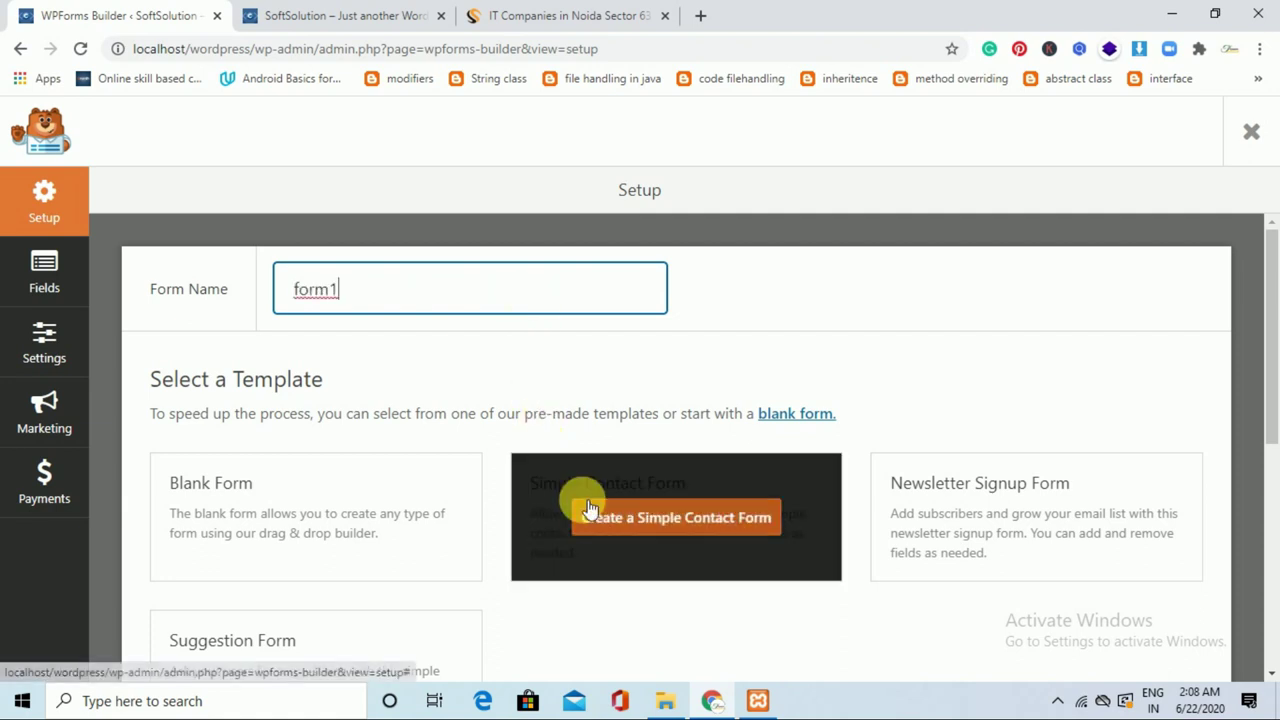
left_click(632, 520)
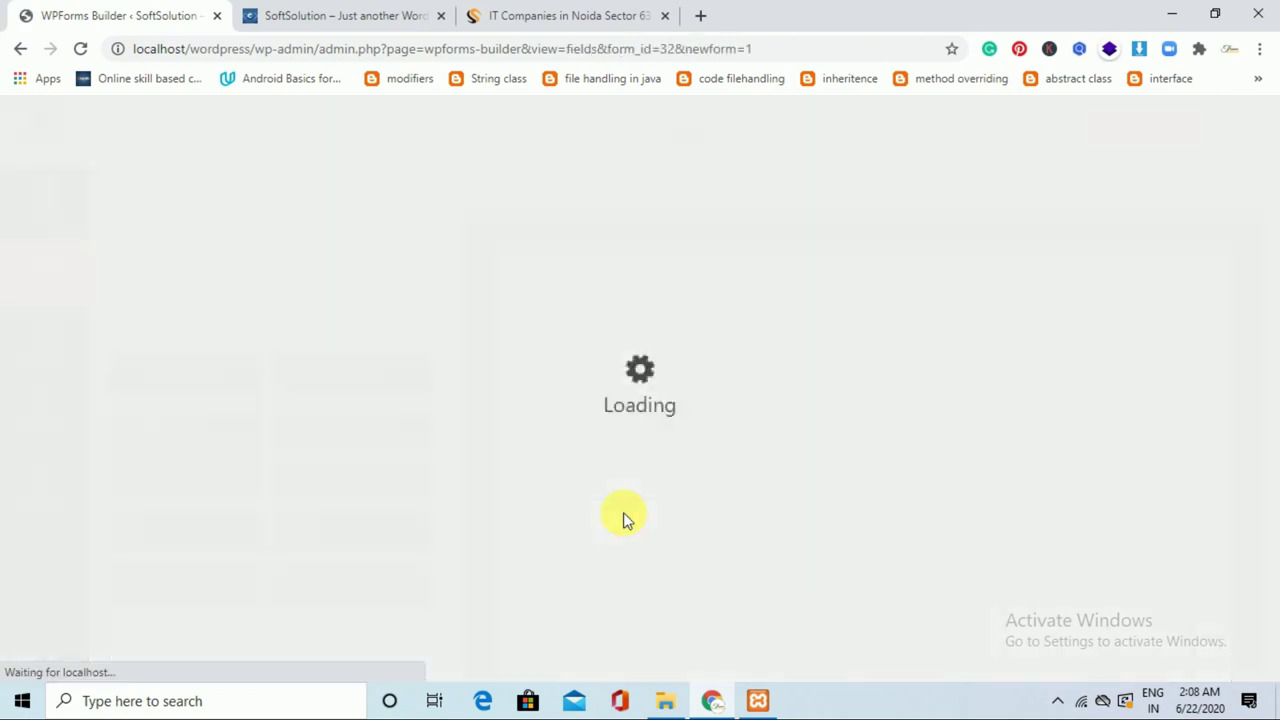
Review the Name, Email and message fields, then return to the Forms Overview.
left_click_drag(1268, 271, 1274, 384)
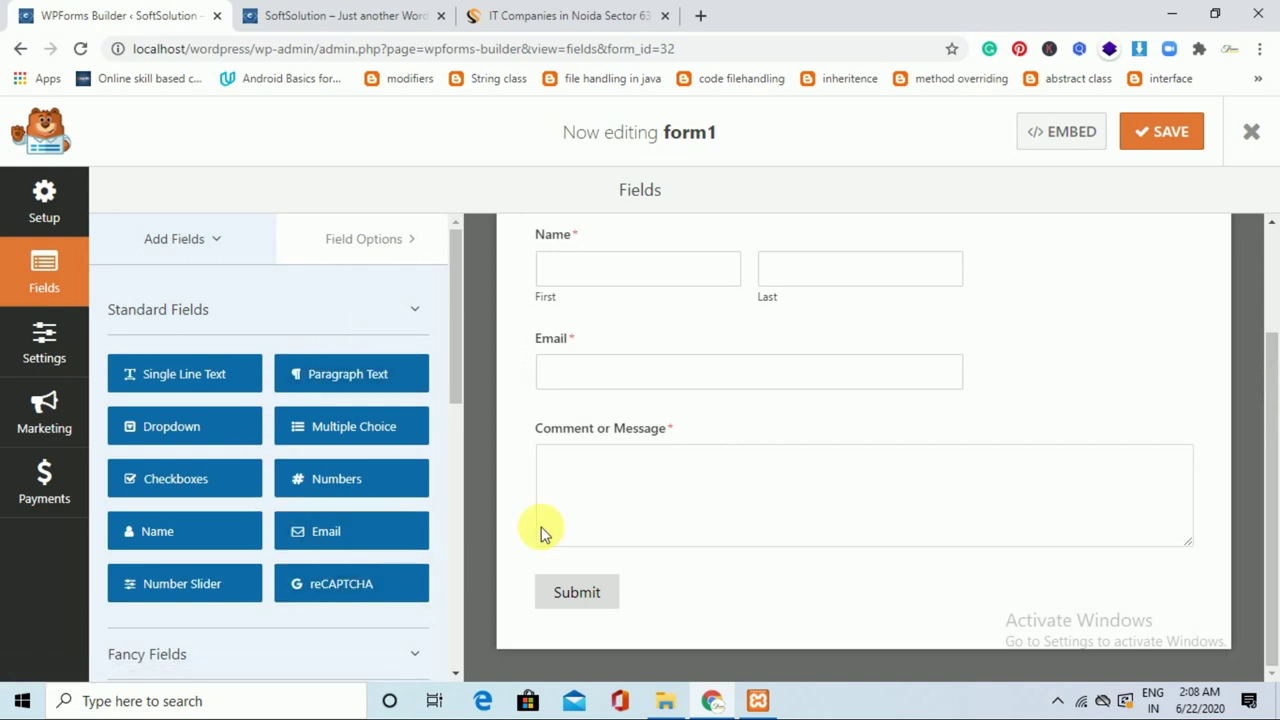
mouse_move(1266, 429)
left_mouse_down()
mouse_move(1266, 314)
mouse_move(1267, 414)
left_mouse_up()
left_click_drag(1266, 363, 1265, 275)
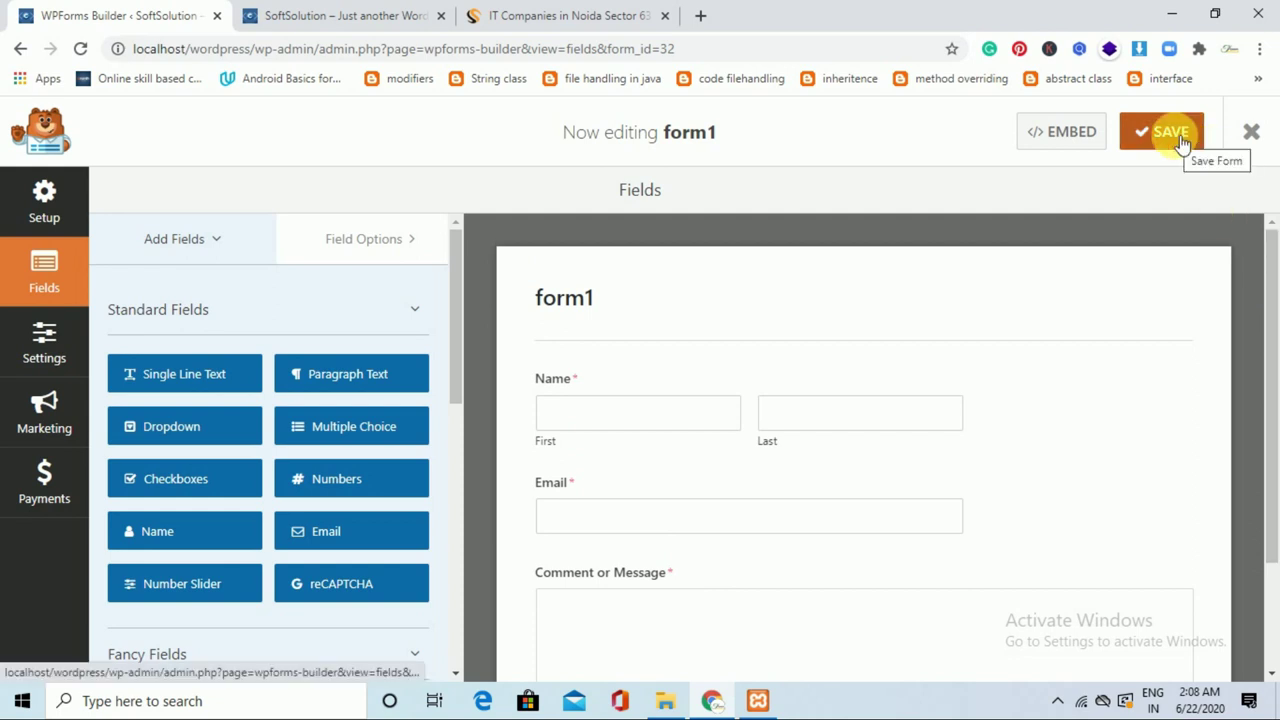
left_click(21, 49)
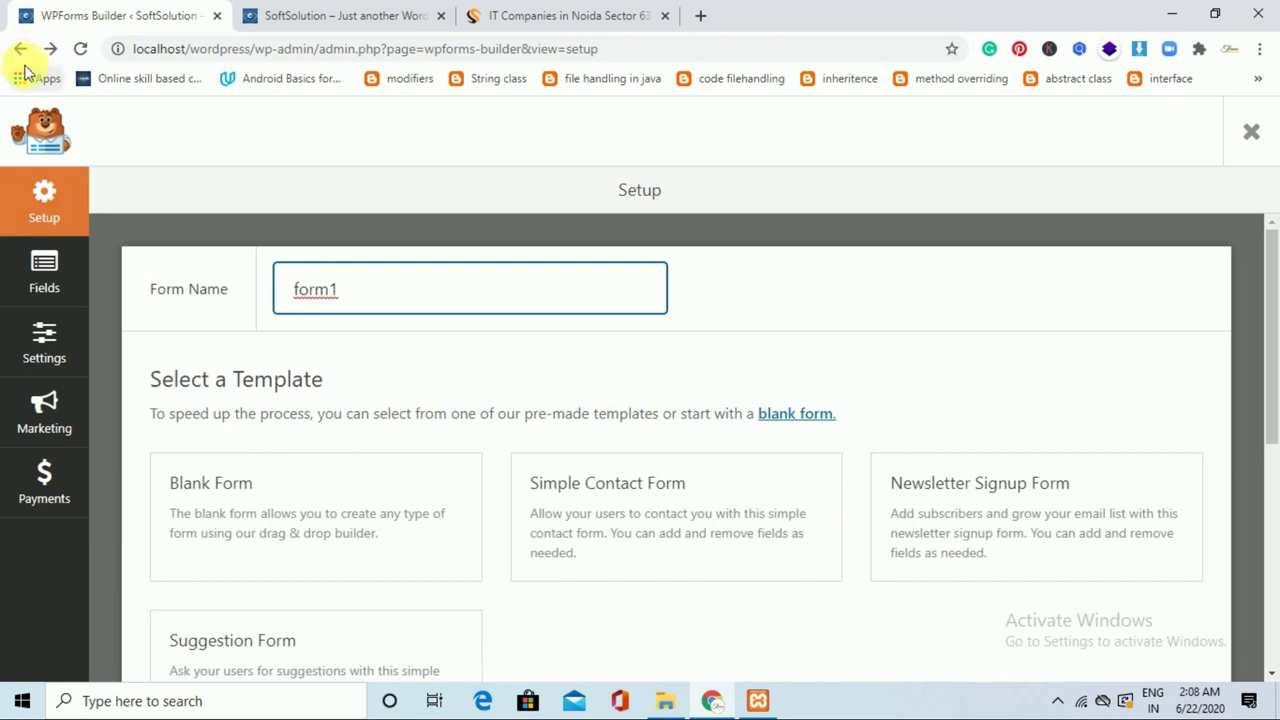
left_click(21, 49)
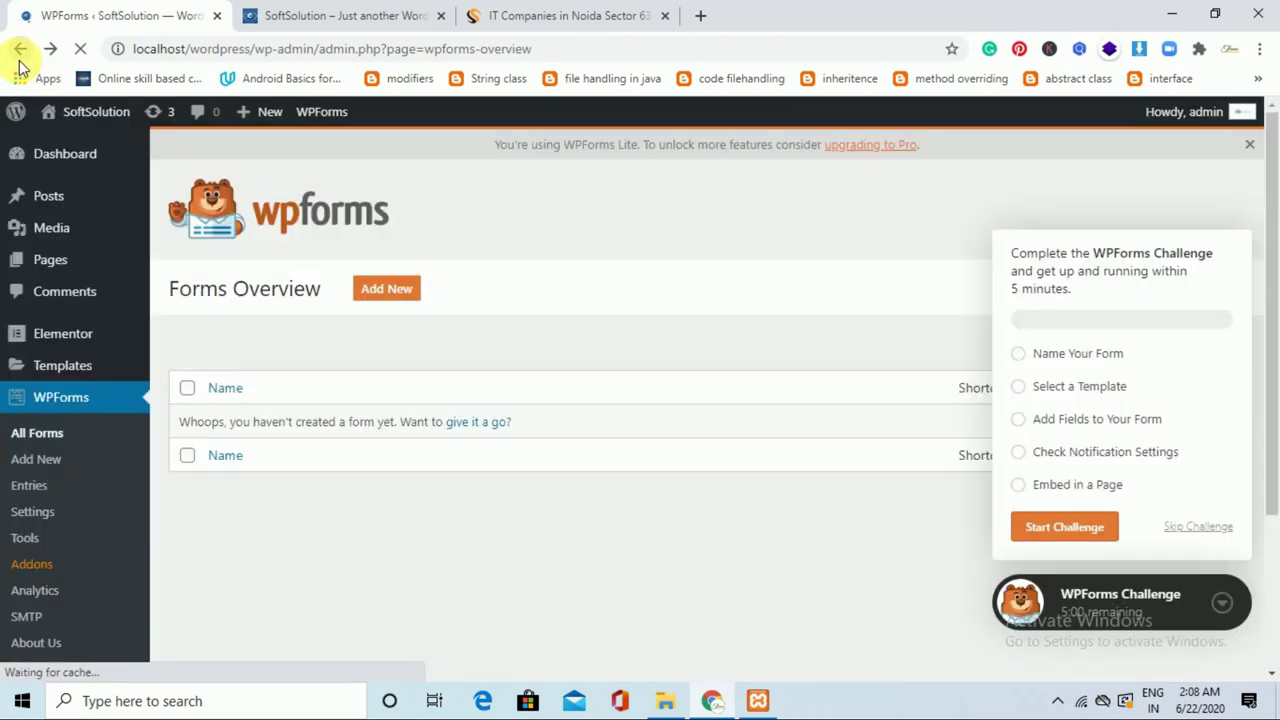
Edit the Contact us page and embed form1 with a WPForms block.
mouse_move(71, 262)
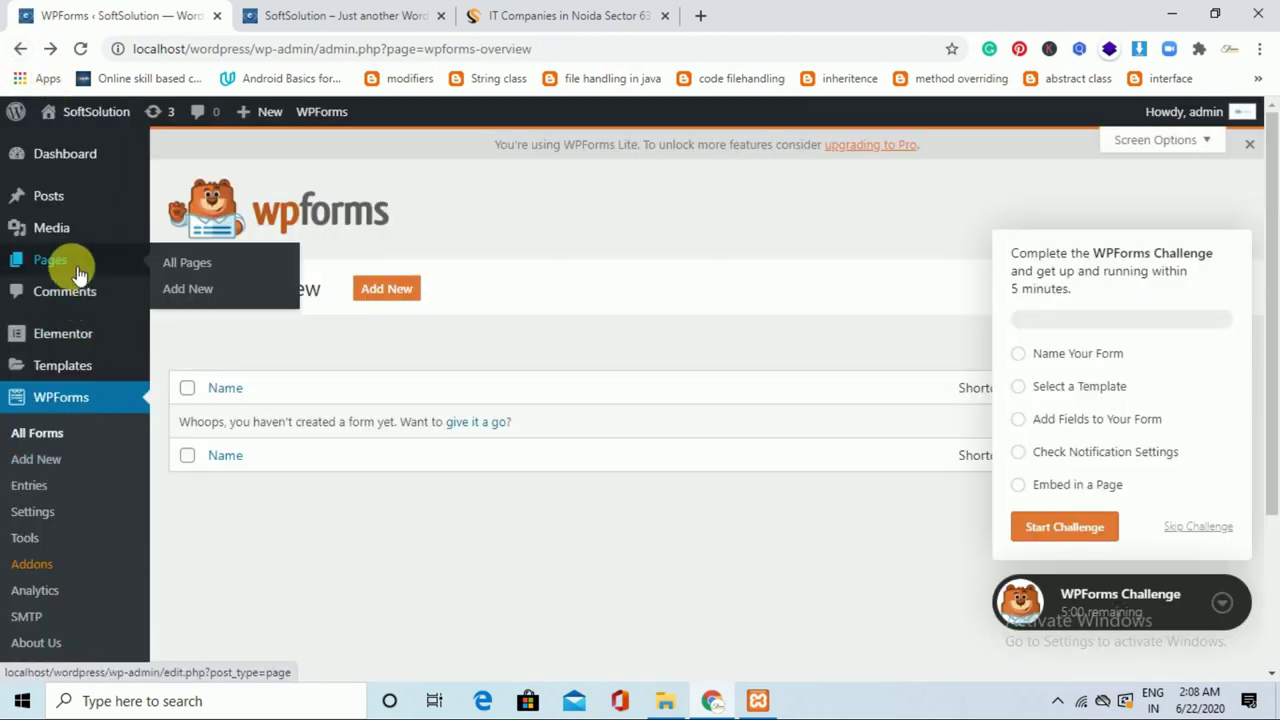
left_click(190, 261)
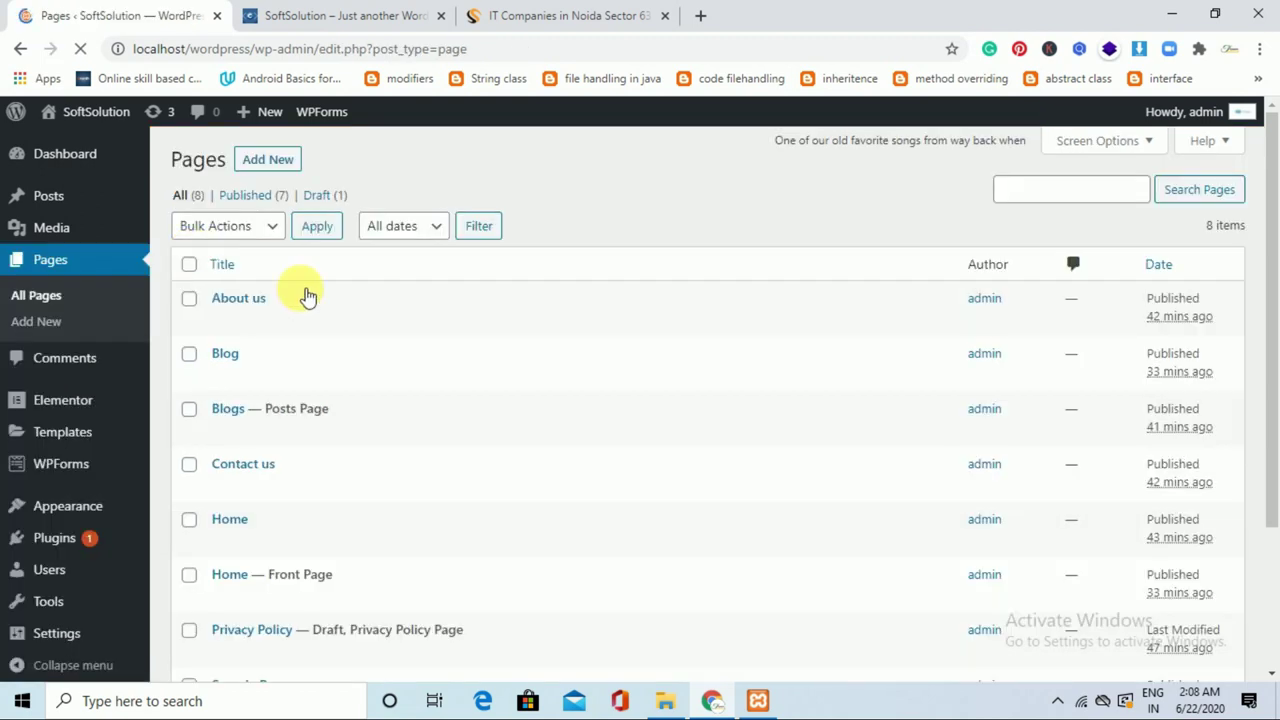
left_click(226, 487)
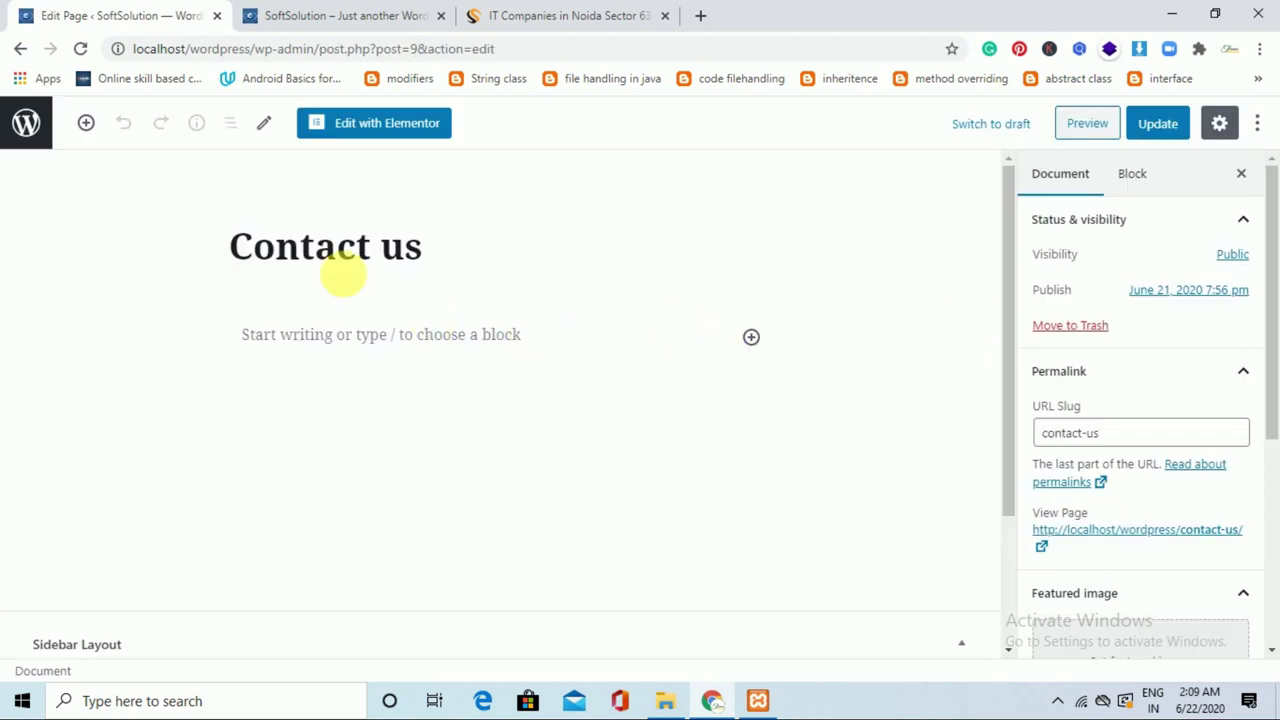
left_click(762, 344)
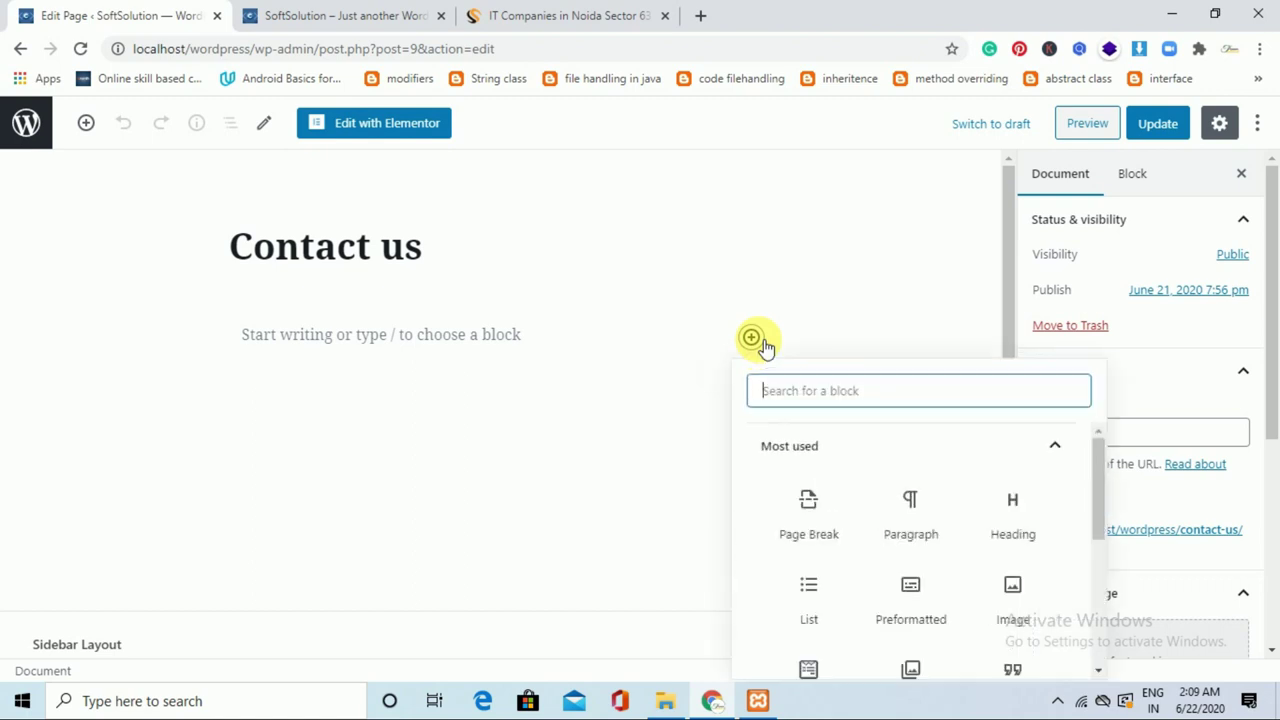
left_click_drag(1099, 475, 1098, 519)
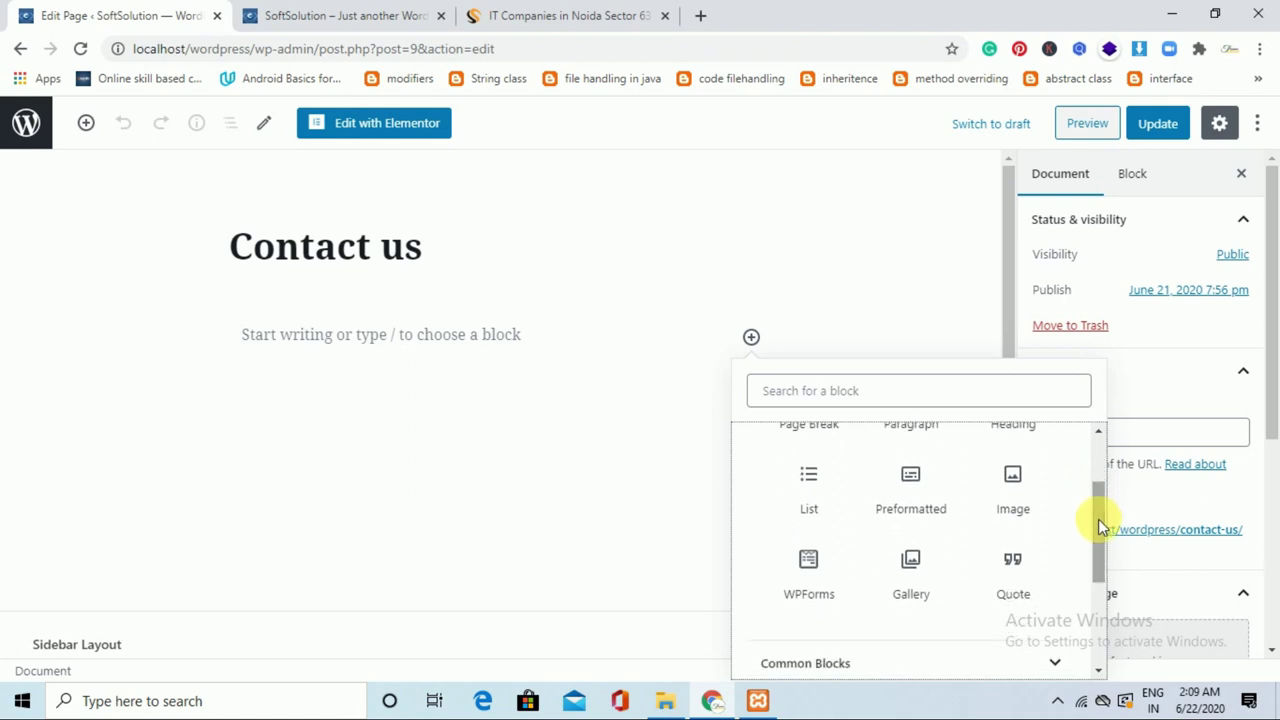
left_click(824, 581)
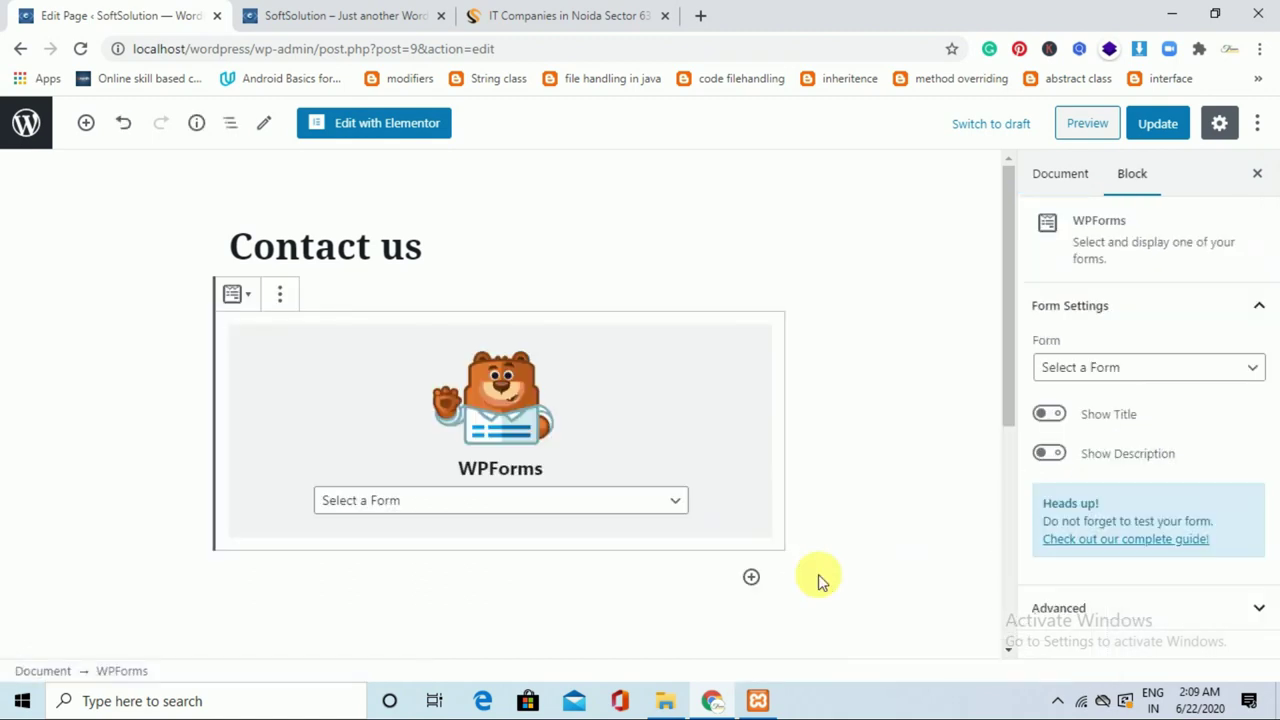
left_click(612, 506)
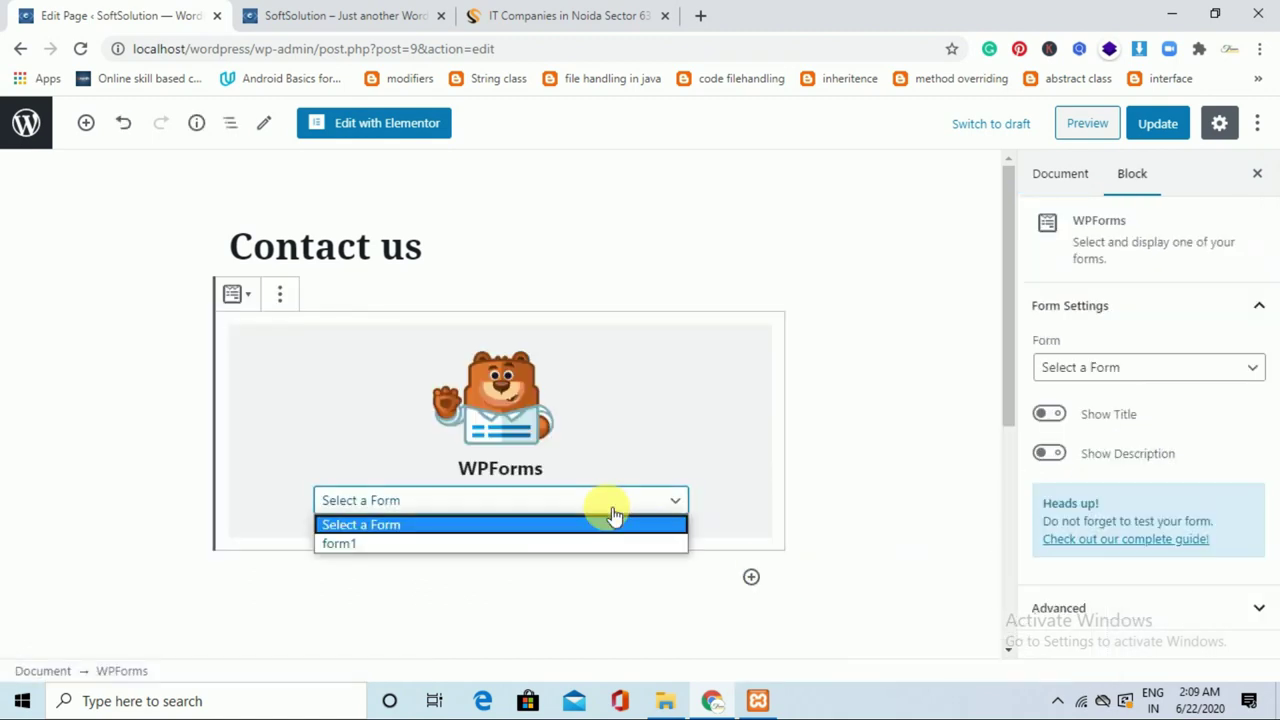
left_click(540, 542)
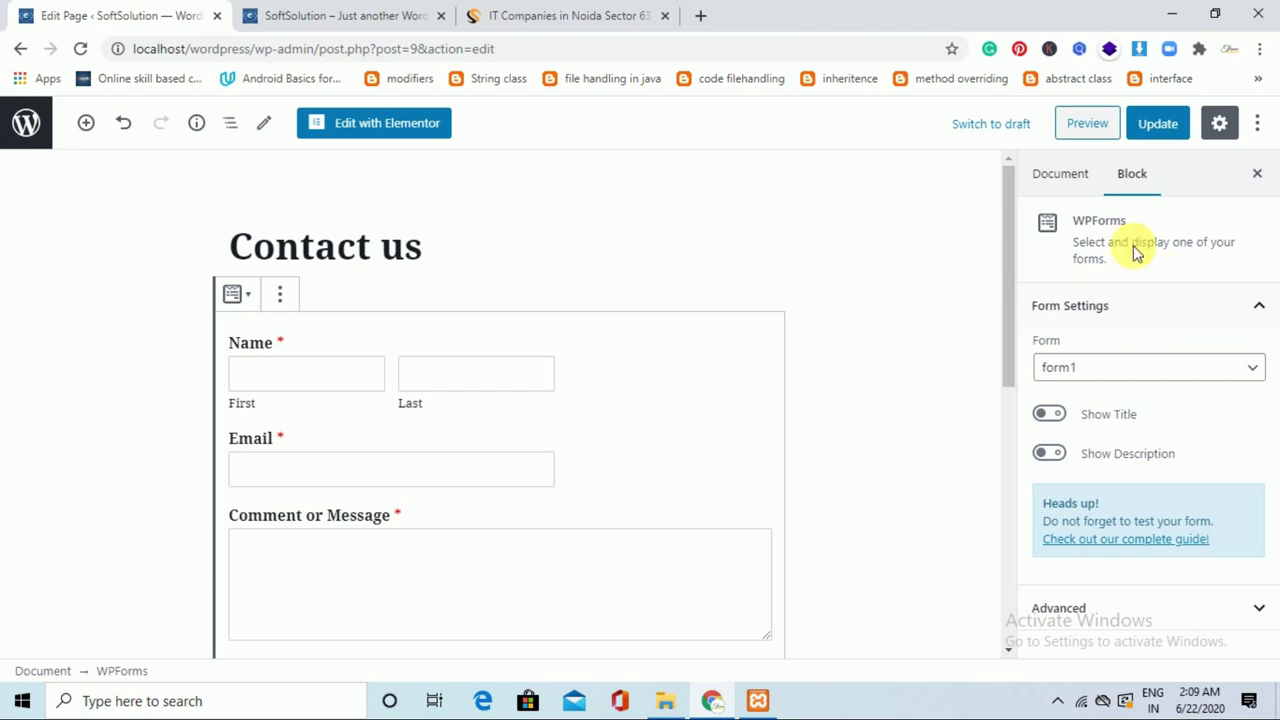
Keep the Default page template, update the page, and switch to the live site.
left_click(1080, 195)
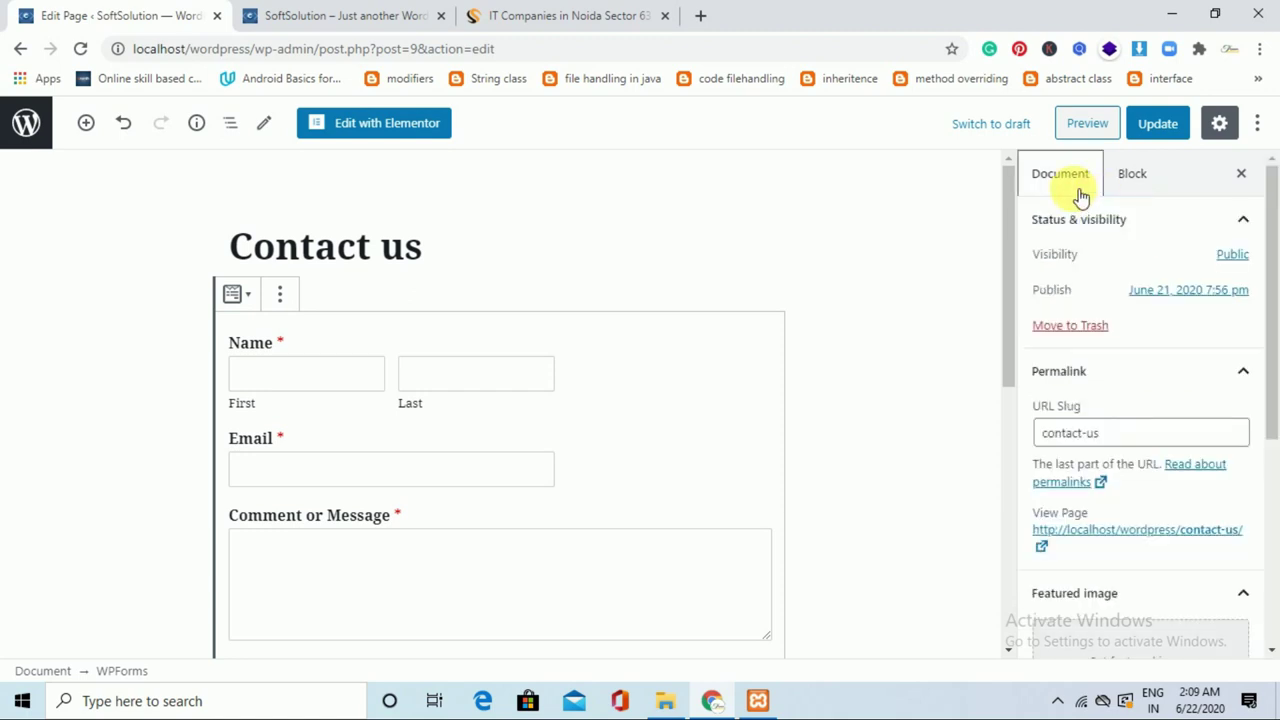
left_click_drag(1274, 314, 1277, 535)
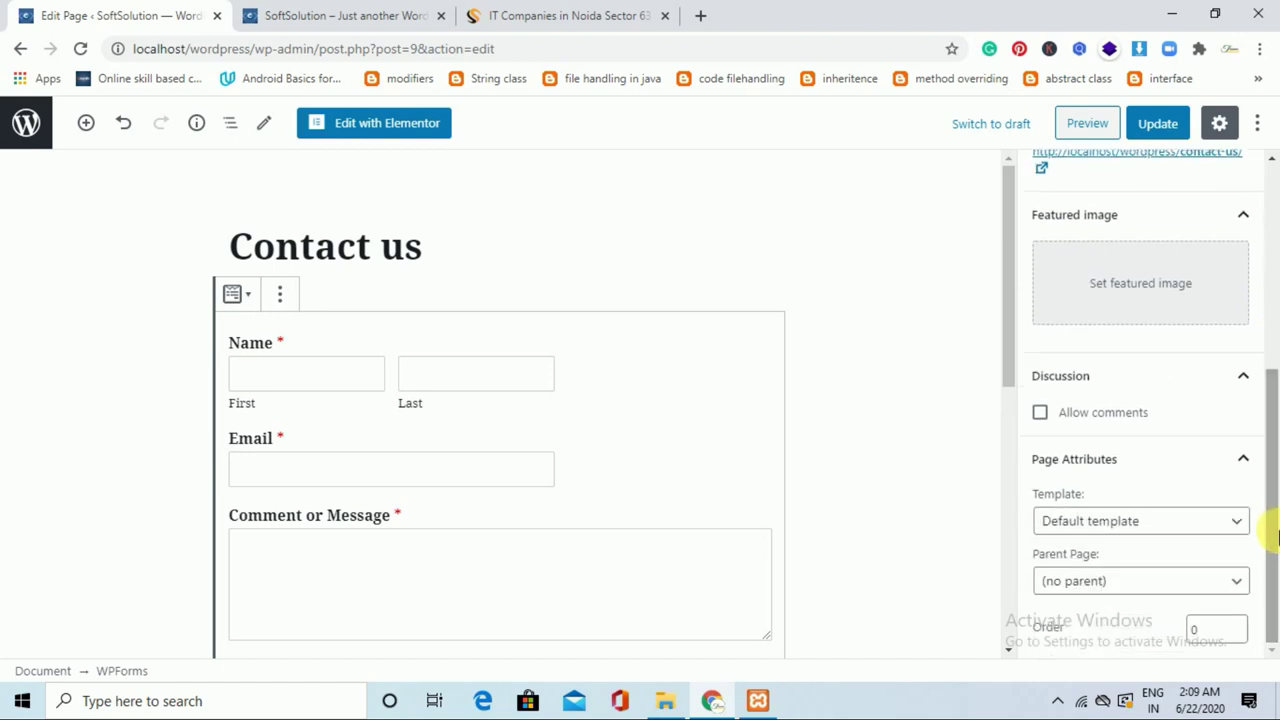
left_click(1215, 523)
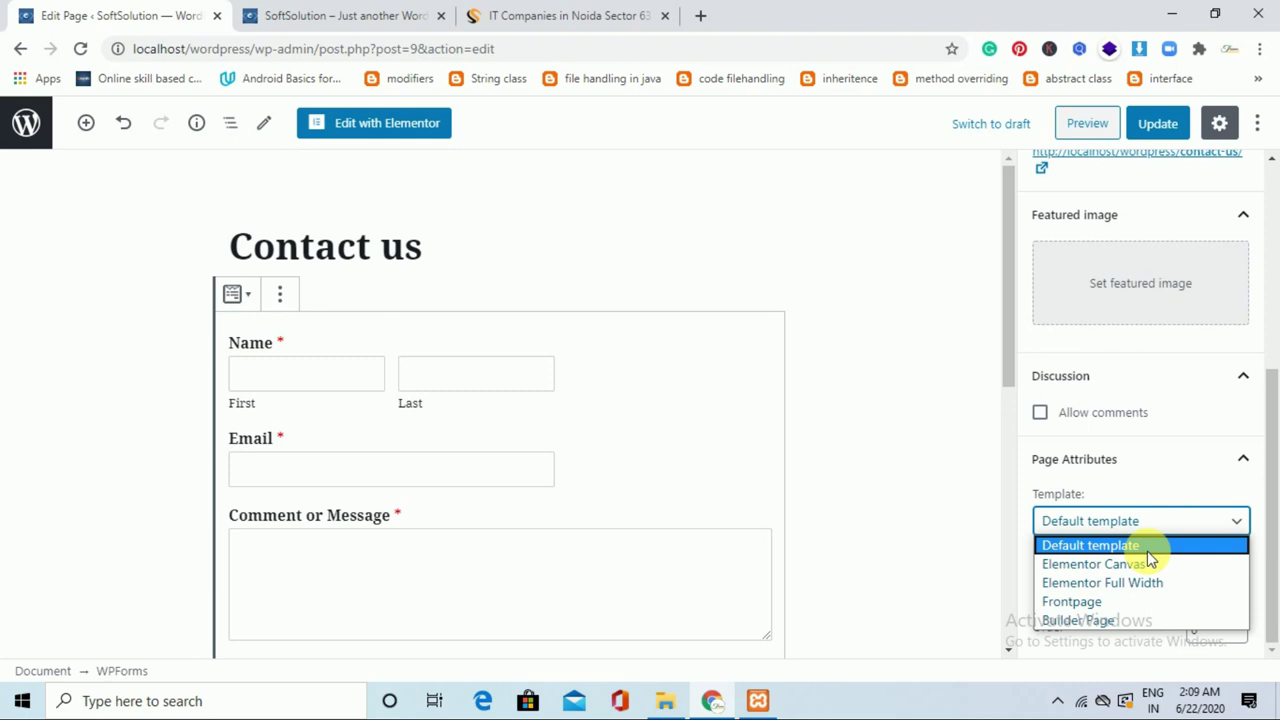
left_click(1148, 550)
left_click(1165, 127)
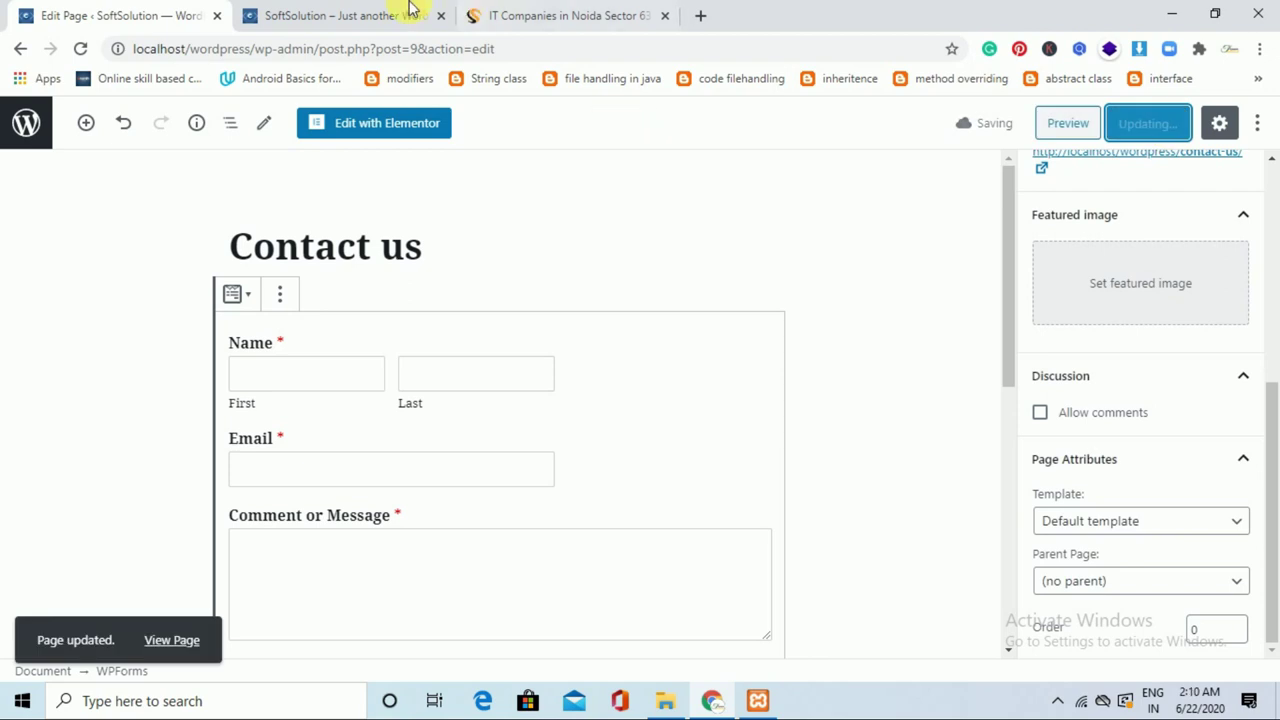
left_click(348, 15)
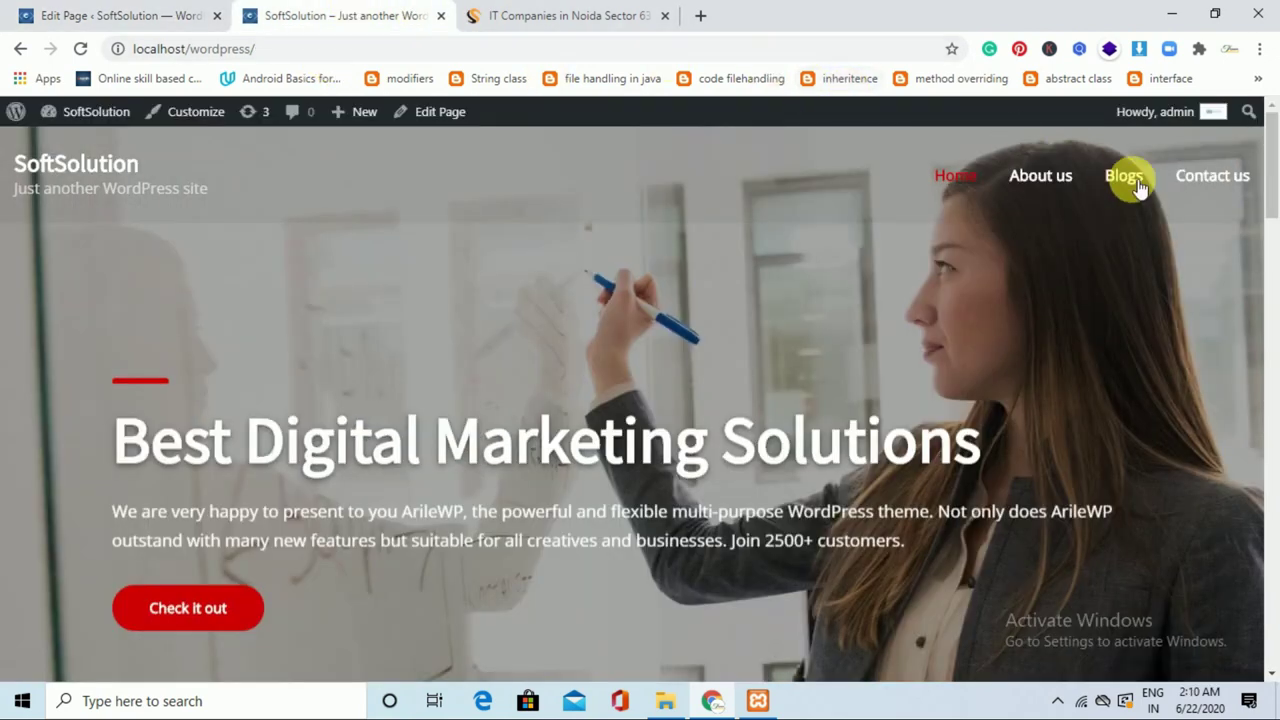
On the live Contact us page, autofill the form's first name, last name and email.
left_click(1207, 189)
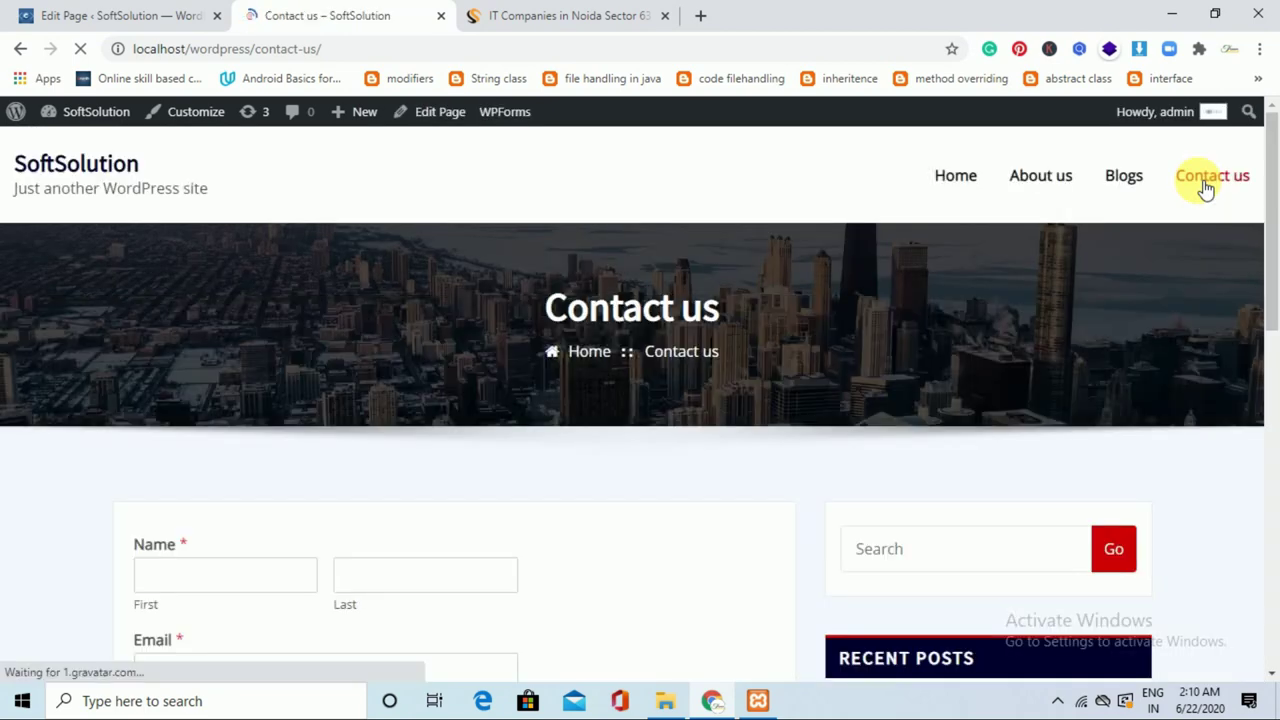
left_click_drag(1273, 212, 1271, 263)
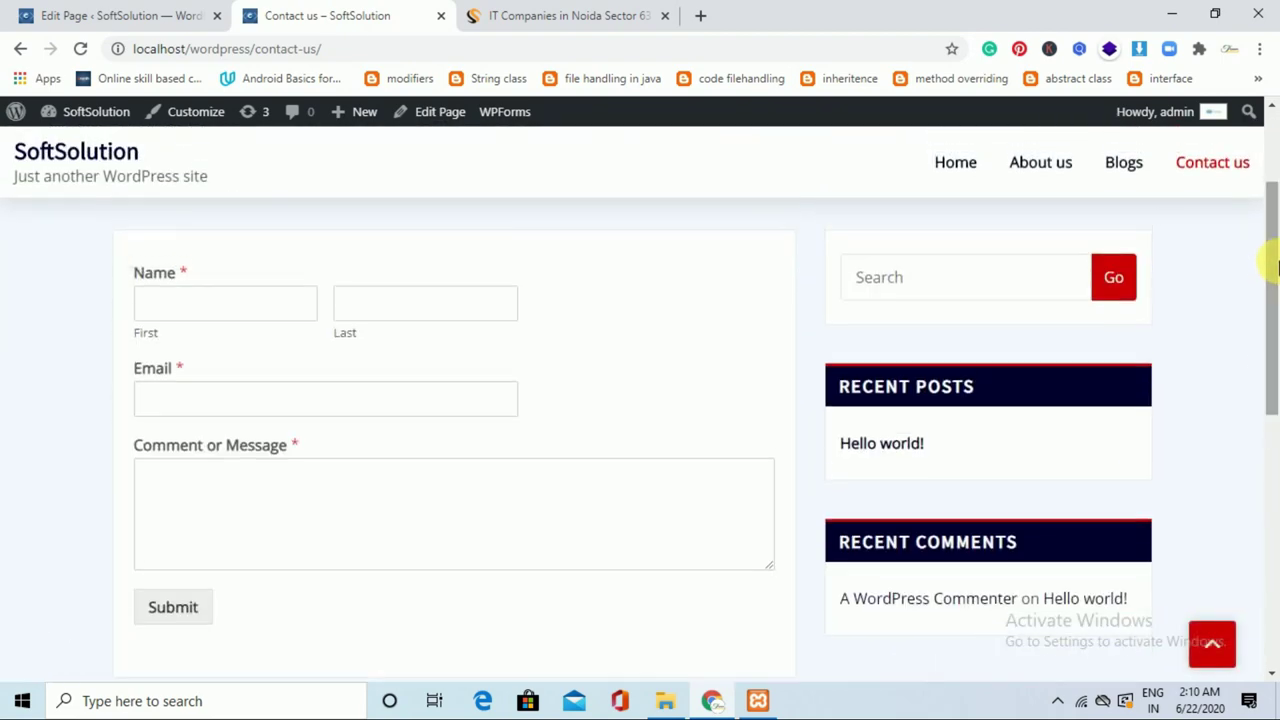
left_click(289, 305)
left_click(245, 352)
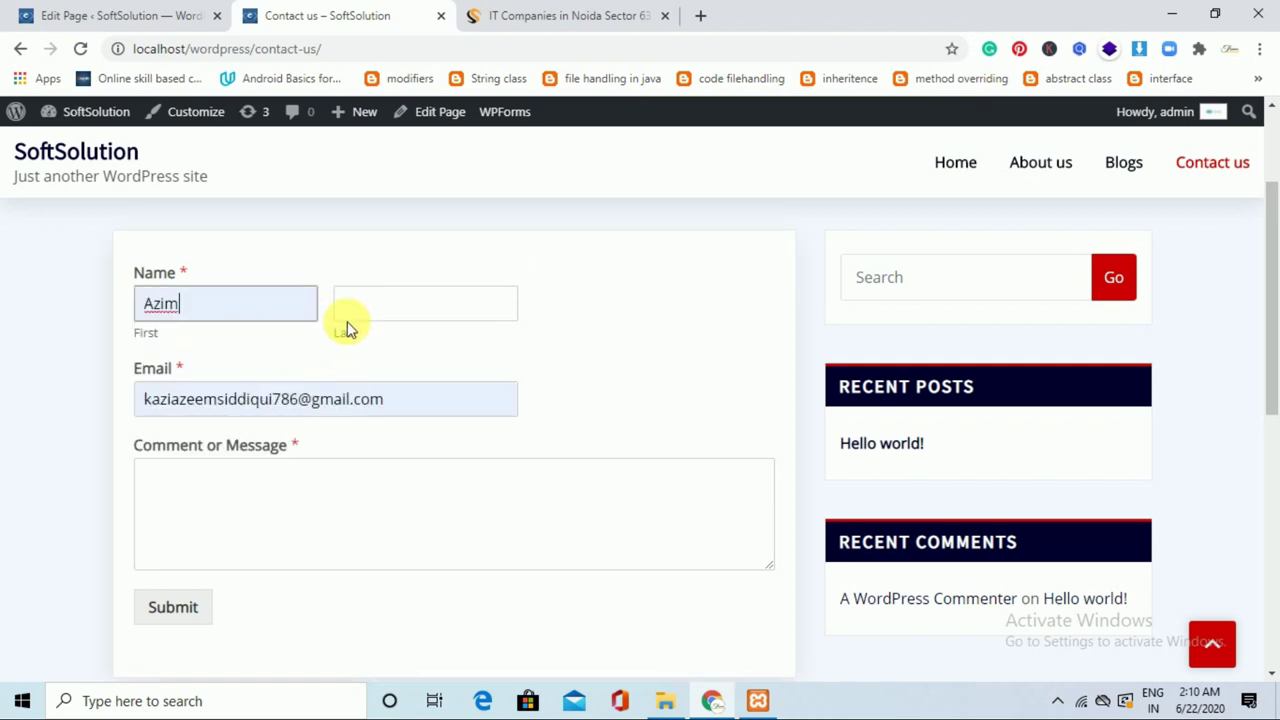
left_click(403, 310)
left_click(394, 348)
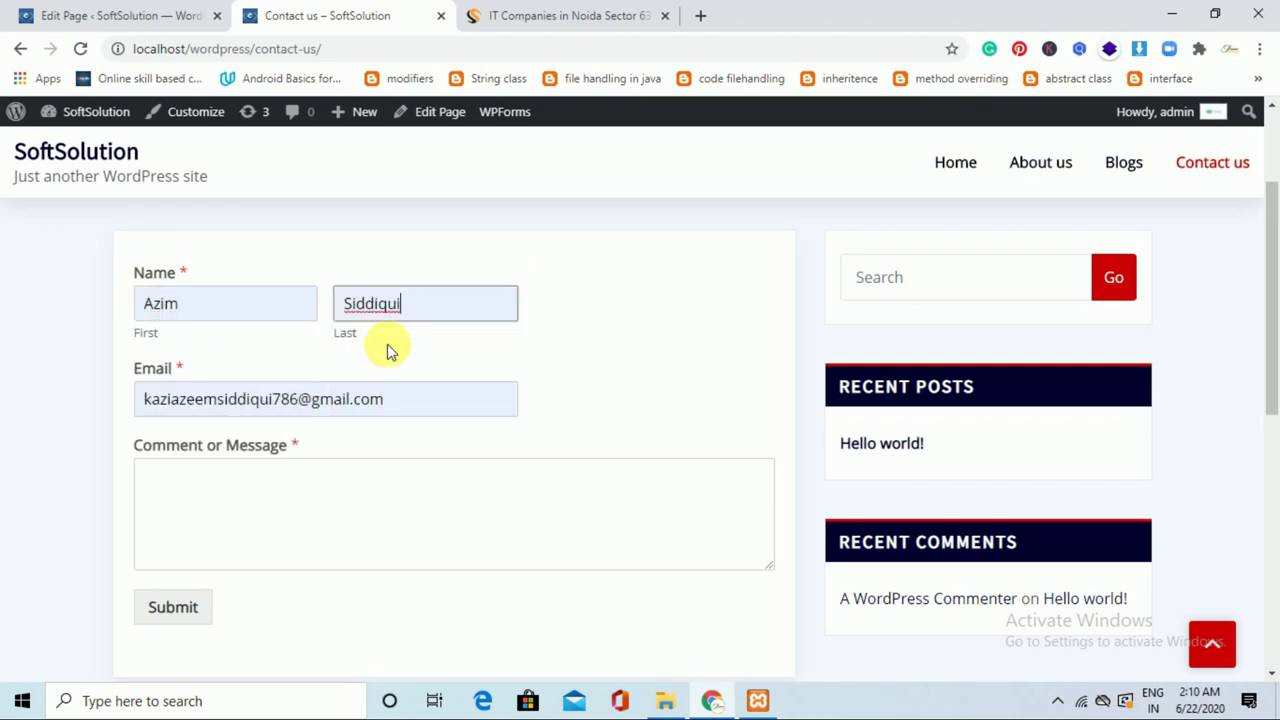
Write a test message, submit the form, and return to the page editor.
left_click(290, 488)
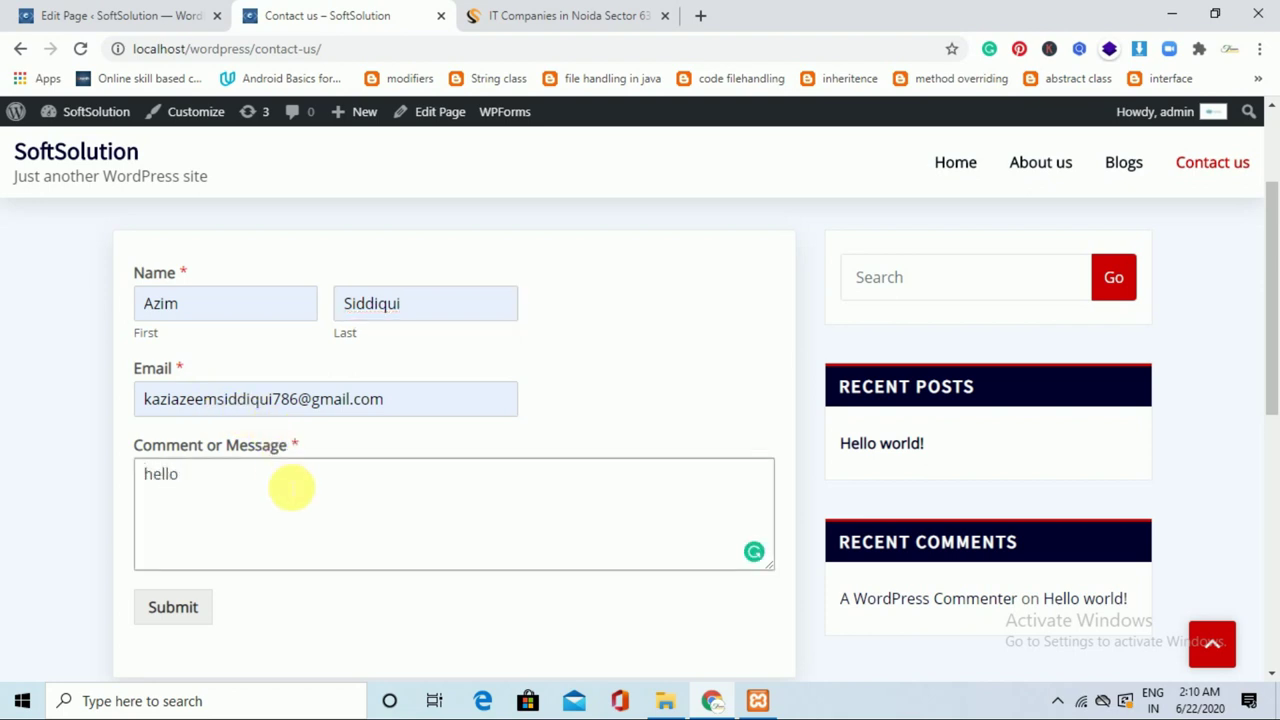
left_click(205, 610)
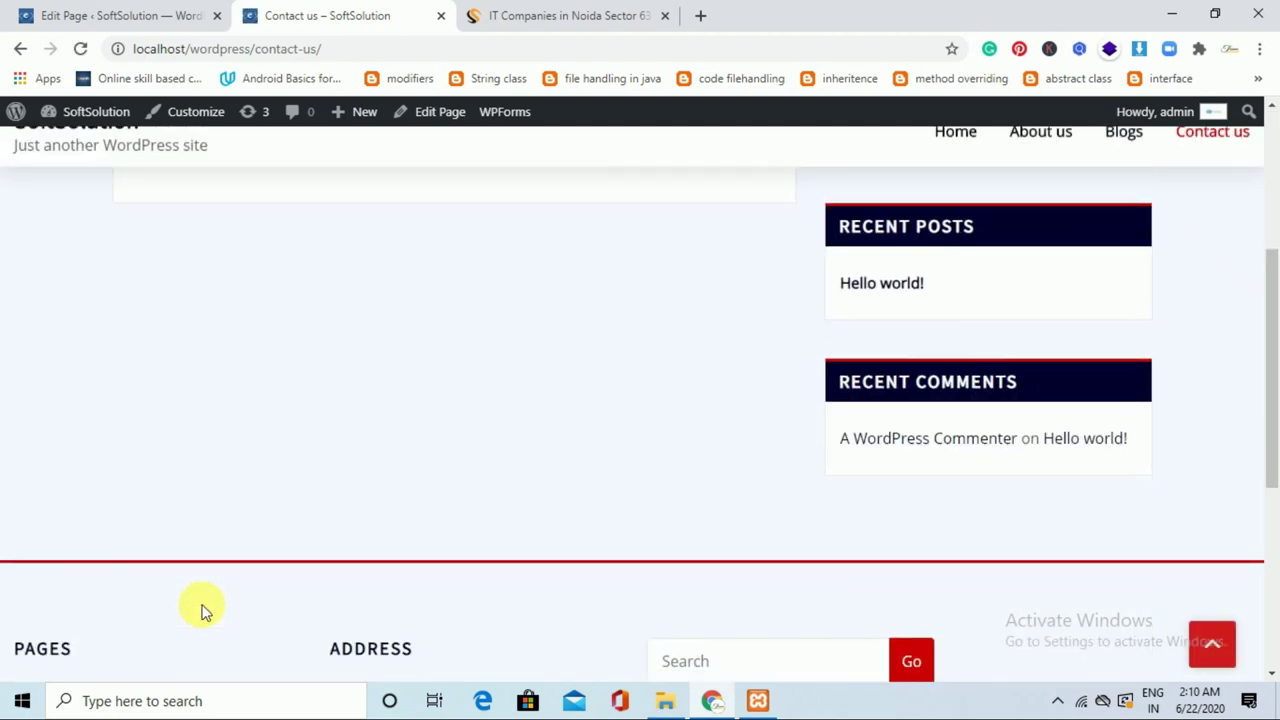
left_click_drag(1277, 410, 1277, 322)
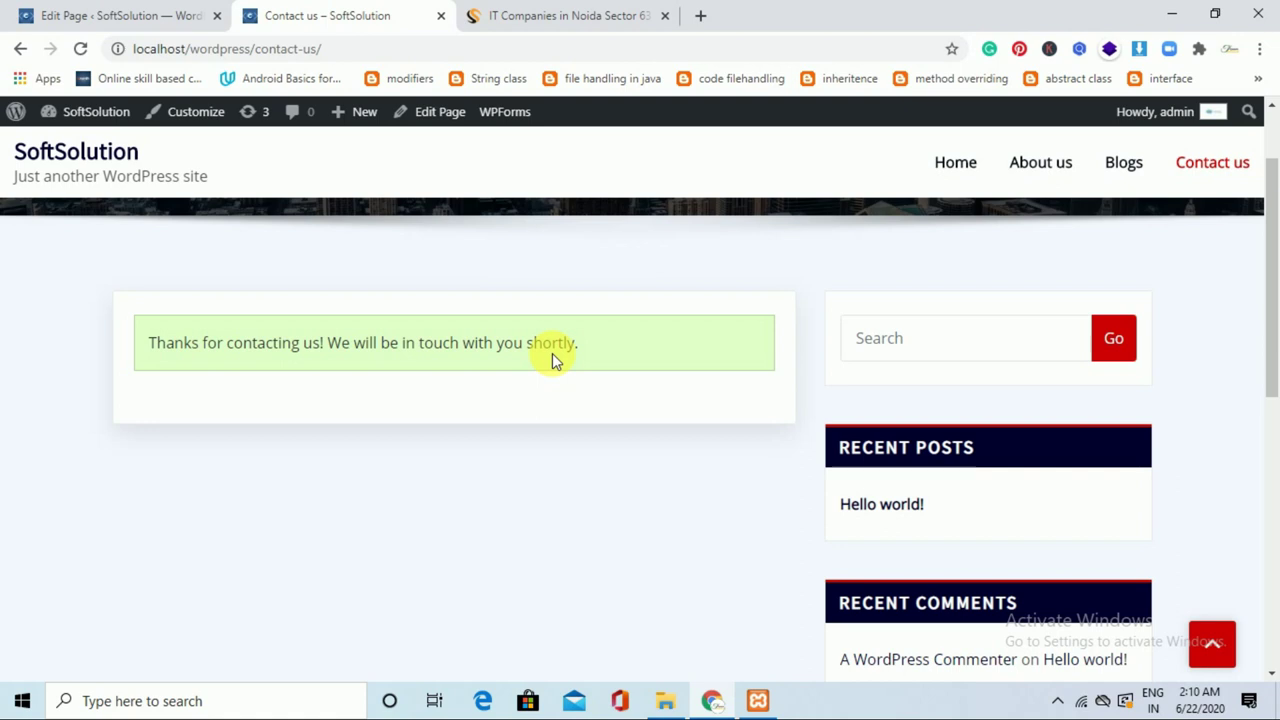
left_click(125, 15)
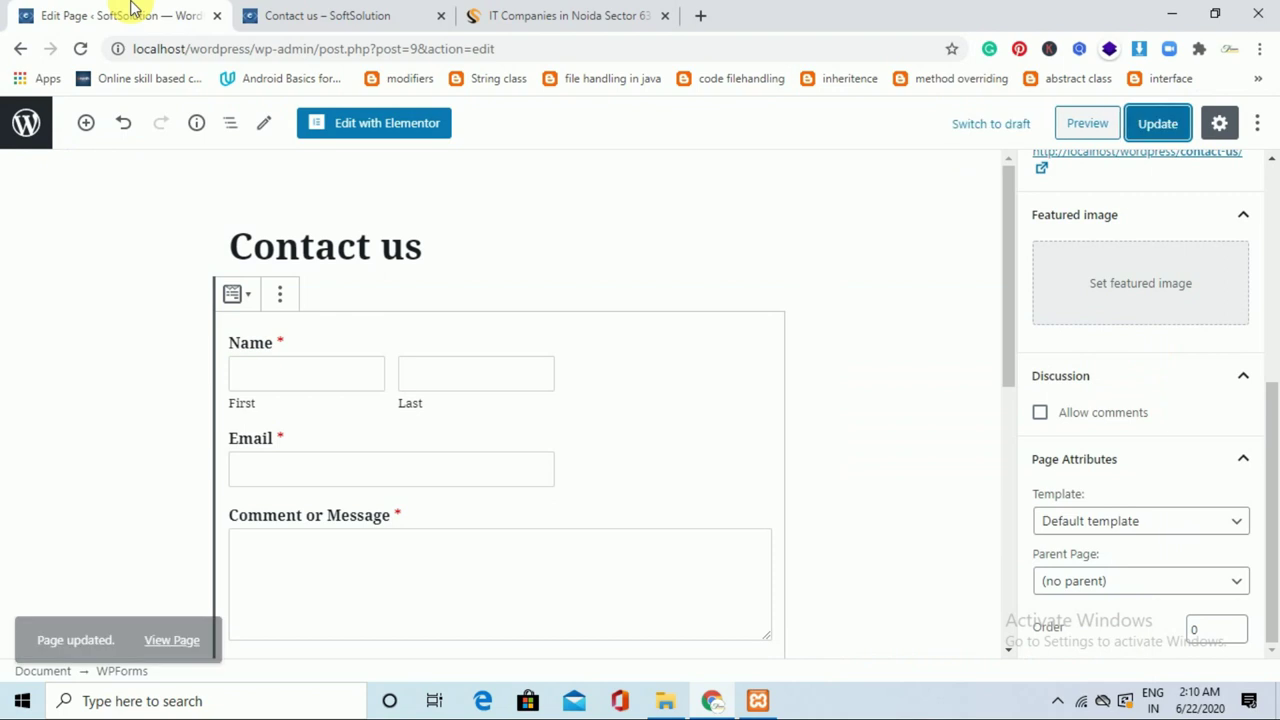
Leave the editor for the dashboard and open WPForms > Entries.
left_click(24, 128)
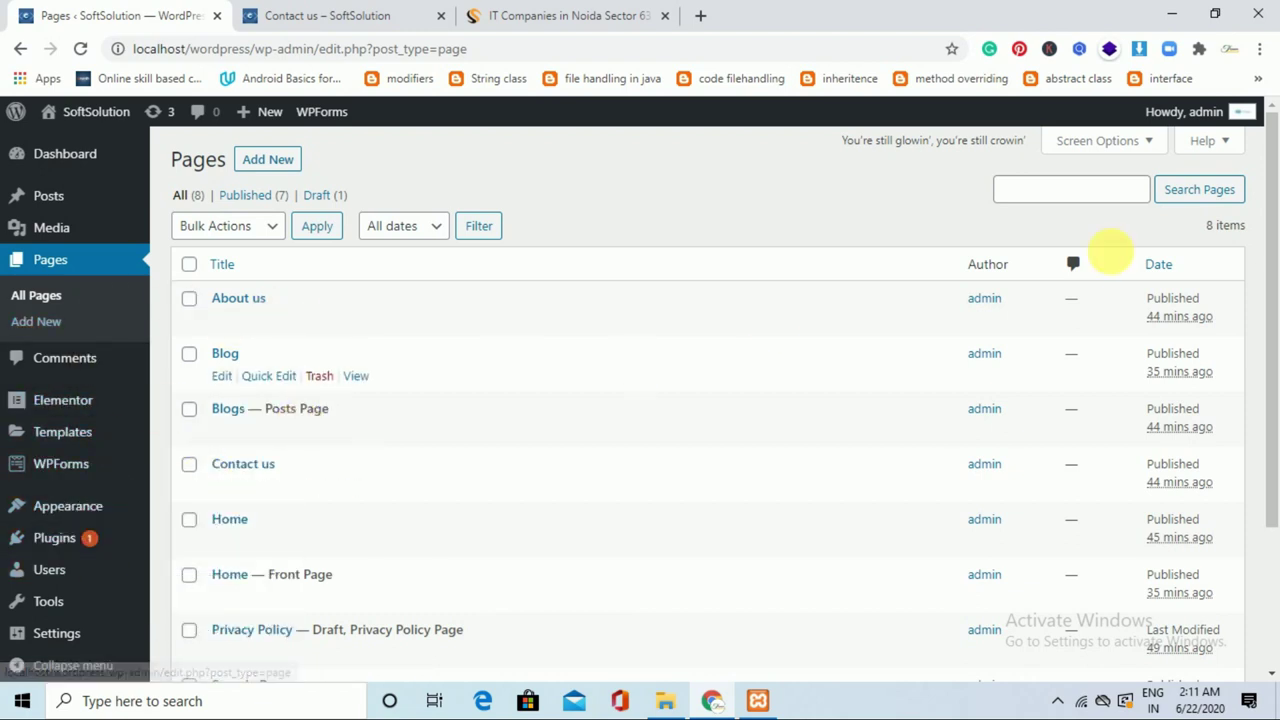
left_click_drag(1270, 243, 1274, 380)
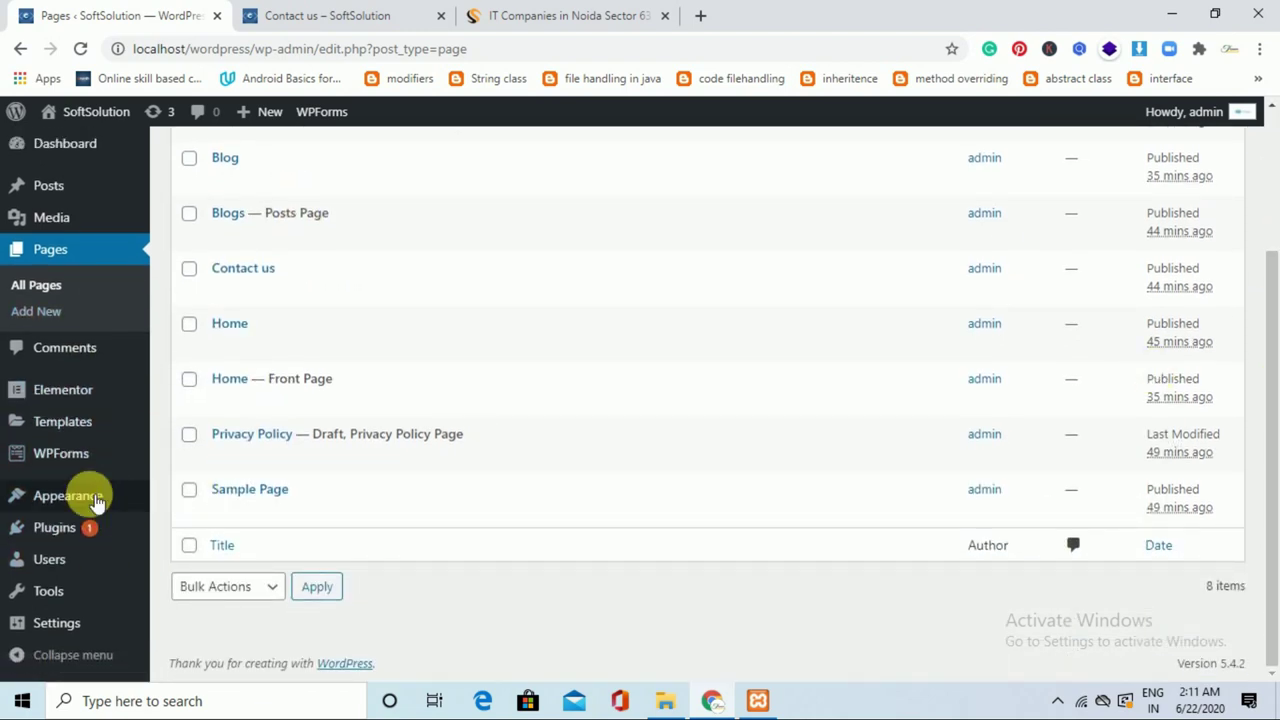
mouse_move(65, 468)
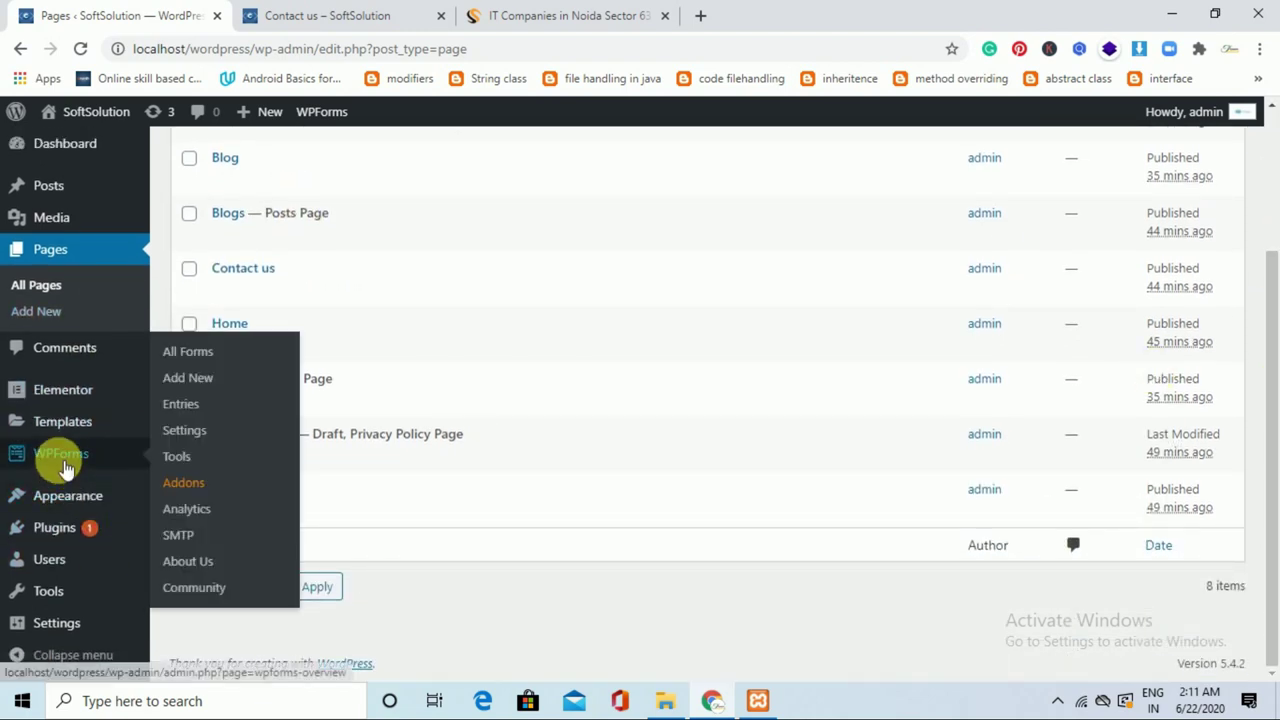
left_click(193, 403)
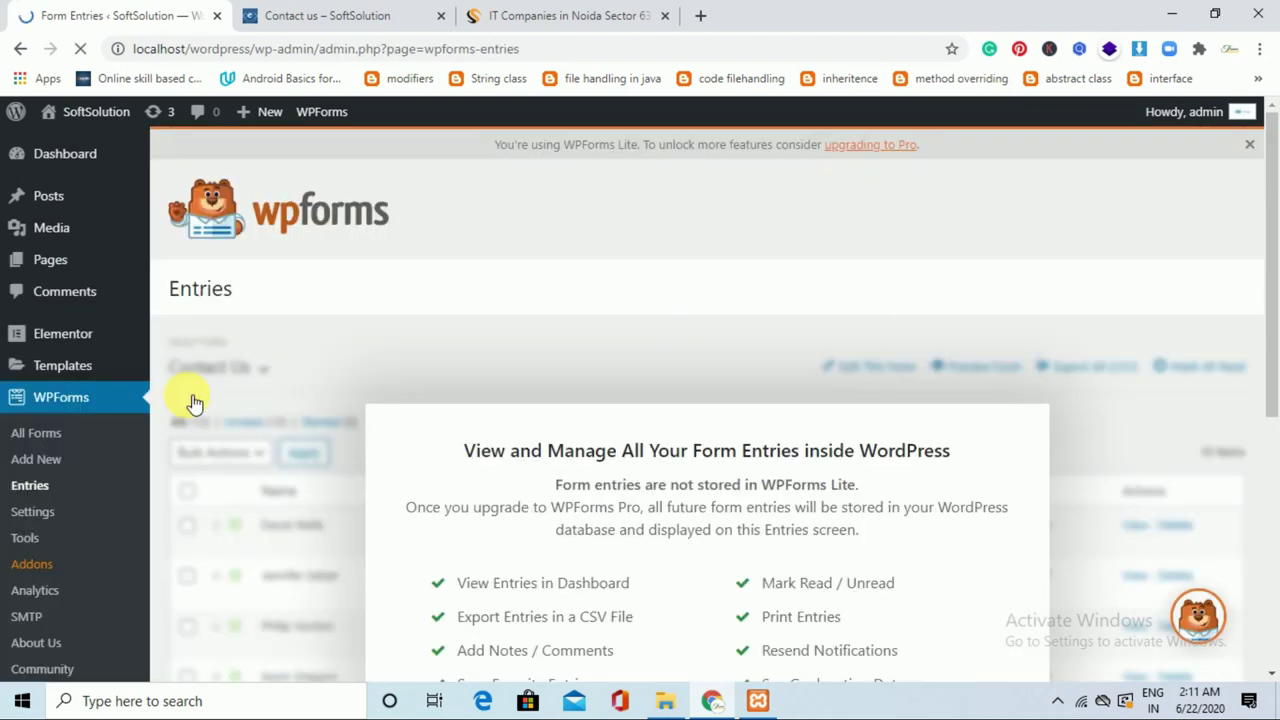
left_click_drag(1266, 271, 1278, 398)
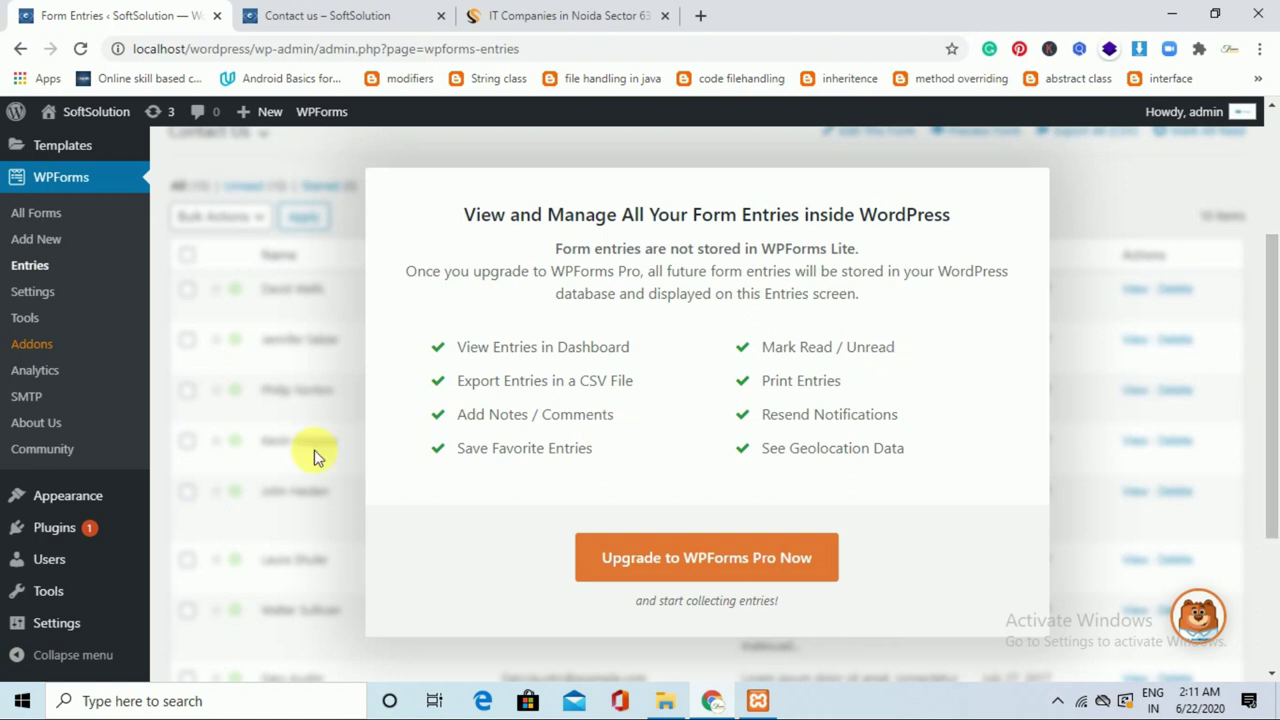
From WPForms > SMTP, install WP Mail SMTP and start its setup.
left_click(42, 398)
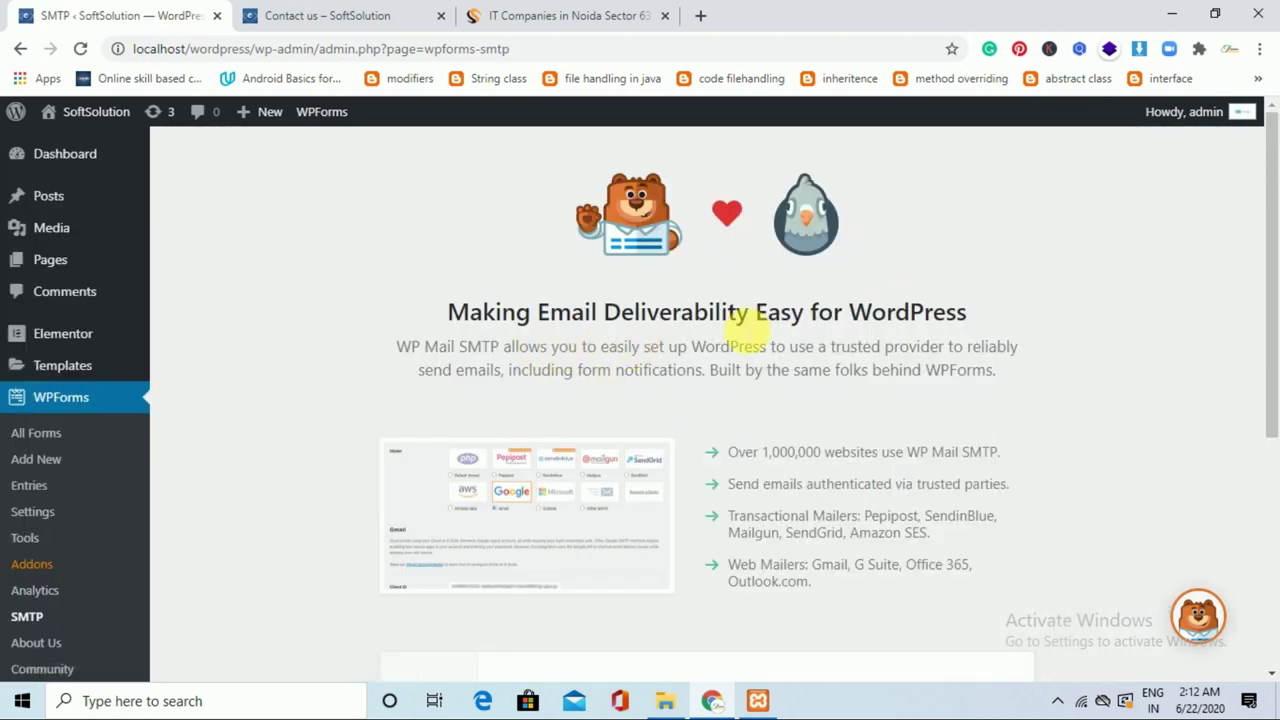
left_click_drag(1271, 266, 1273, 510)
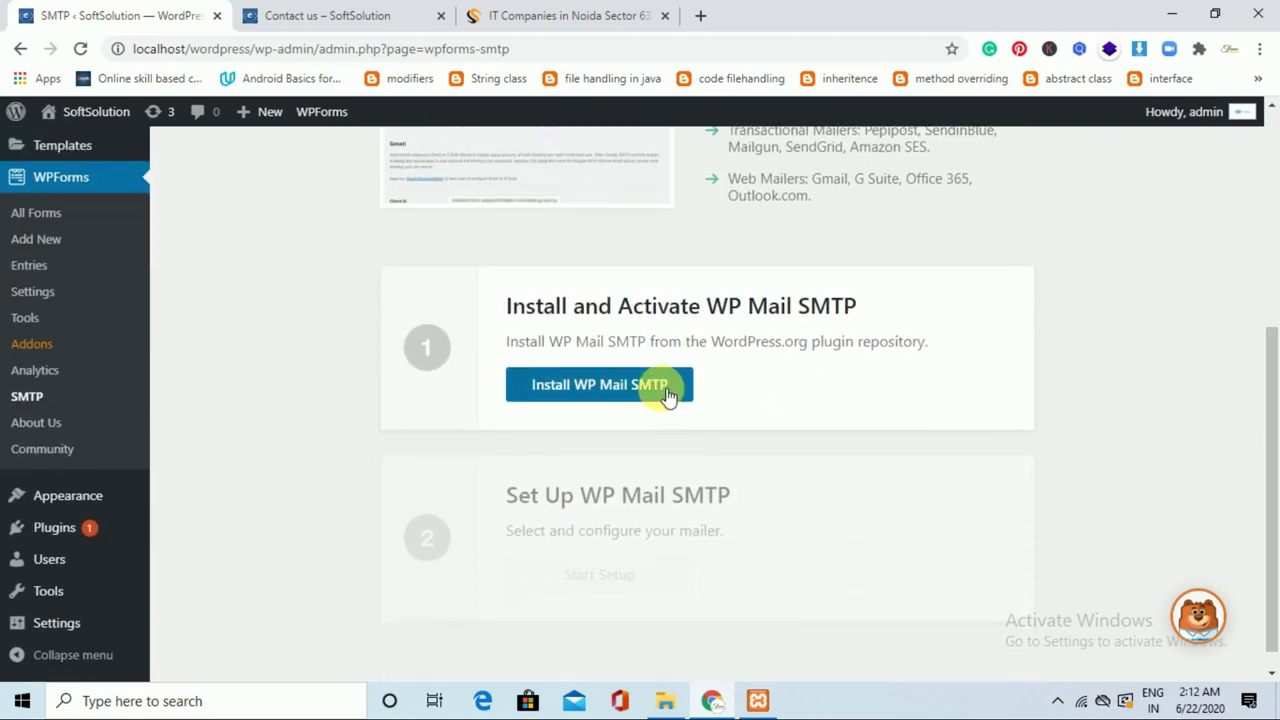
left_click(666, 395)
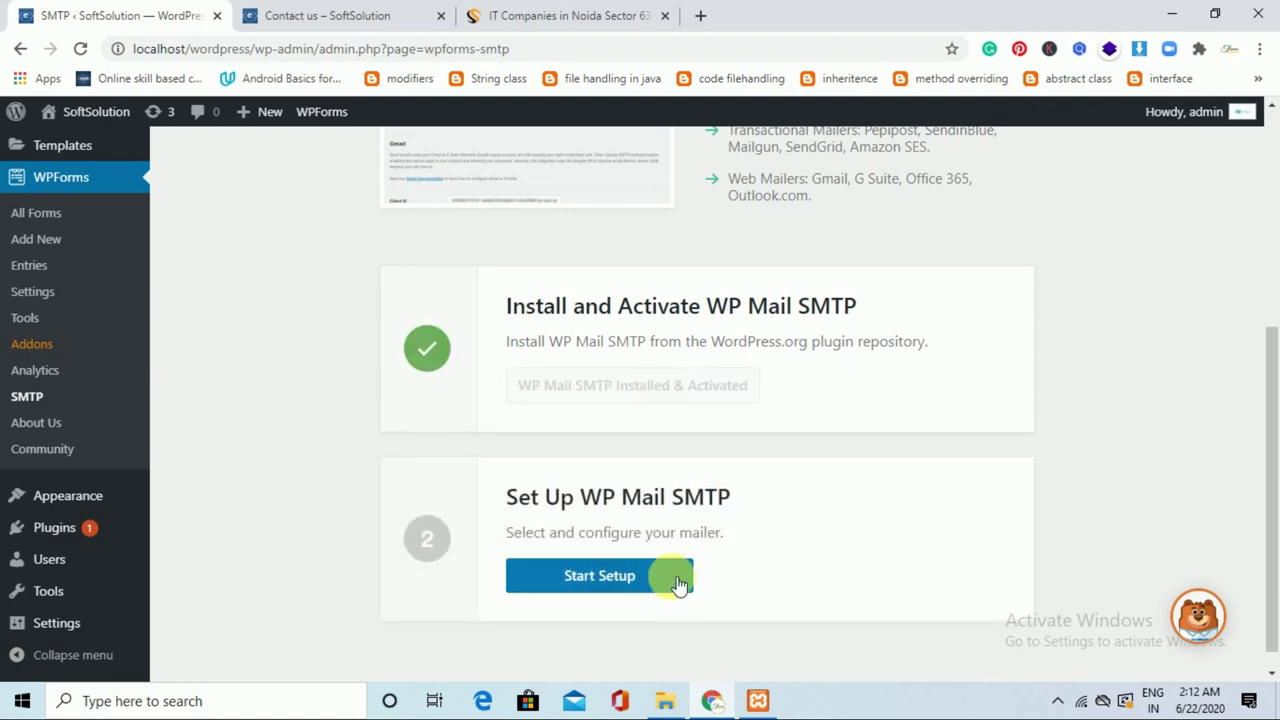
left_click(641, 586)
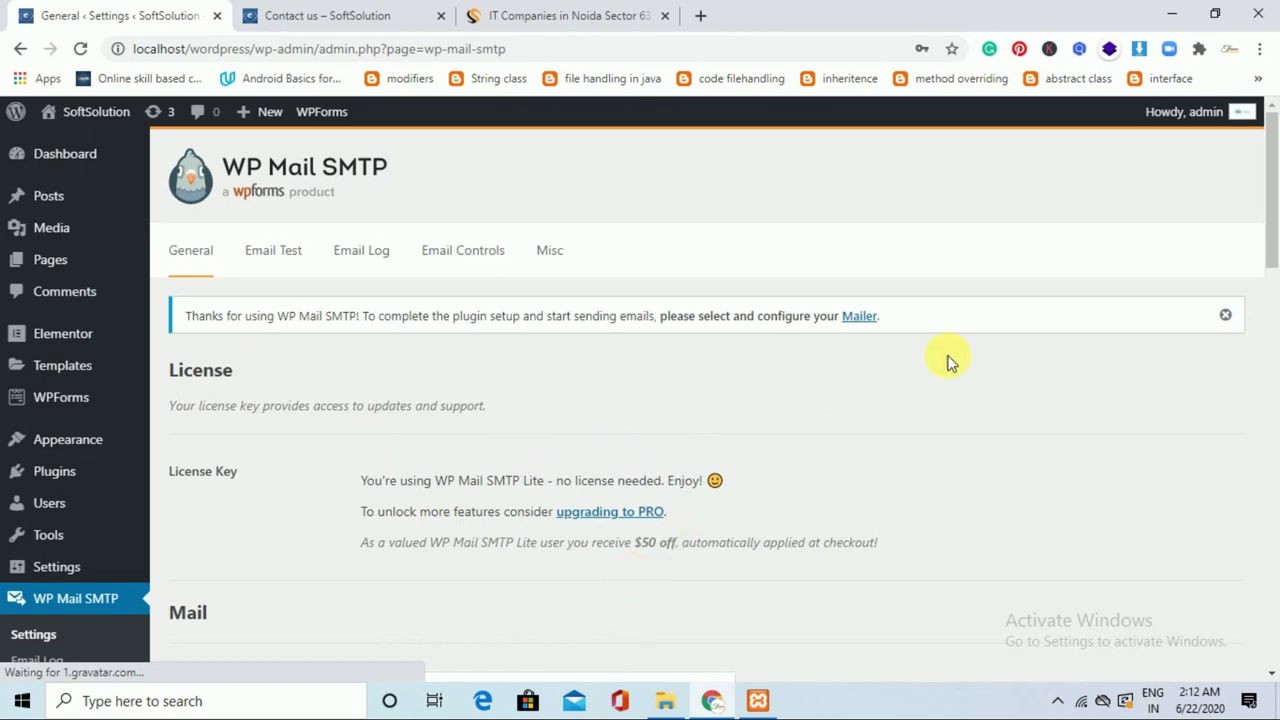
left_click_drag(1273, 224, 1276, 505)
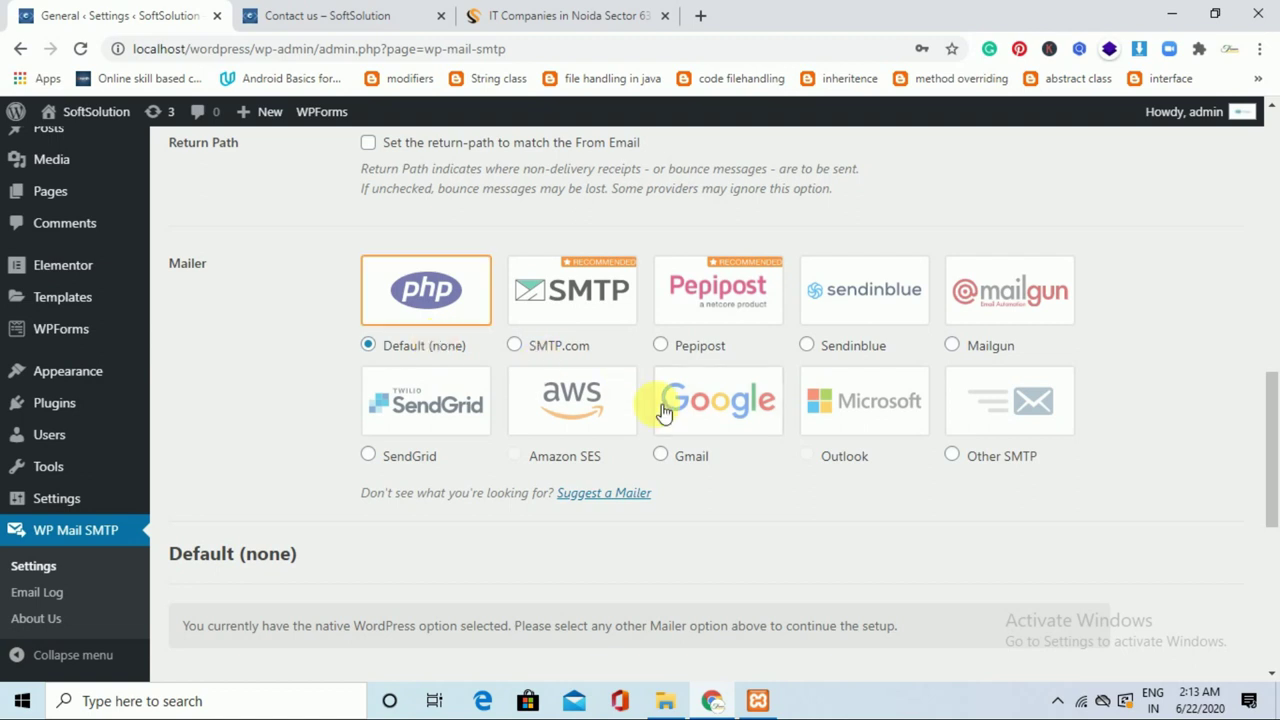
left_click(997, 461)
left_click_drag(1270, 335, 1275, 487)
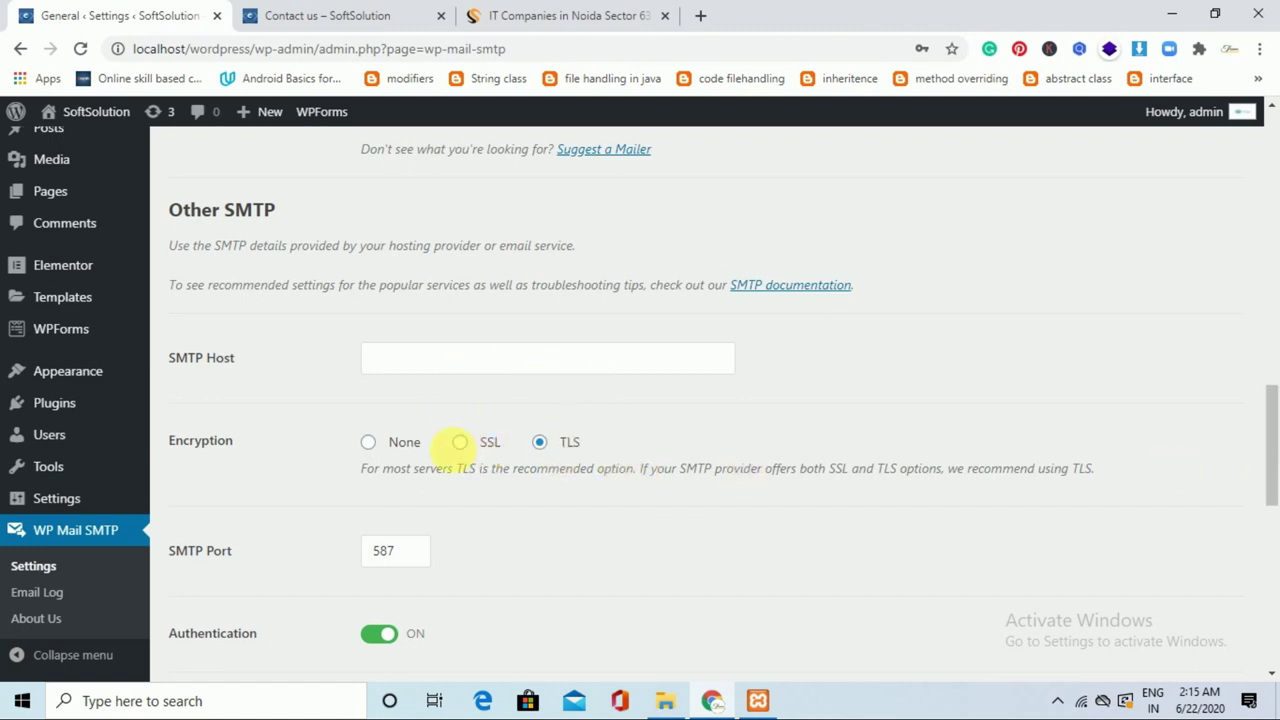
left_click(378, 443)
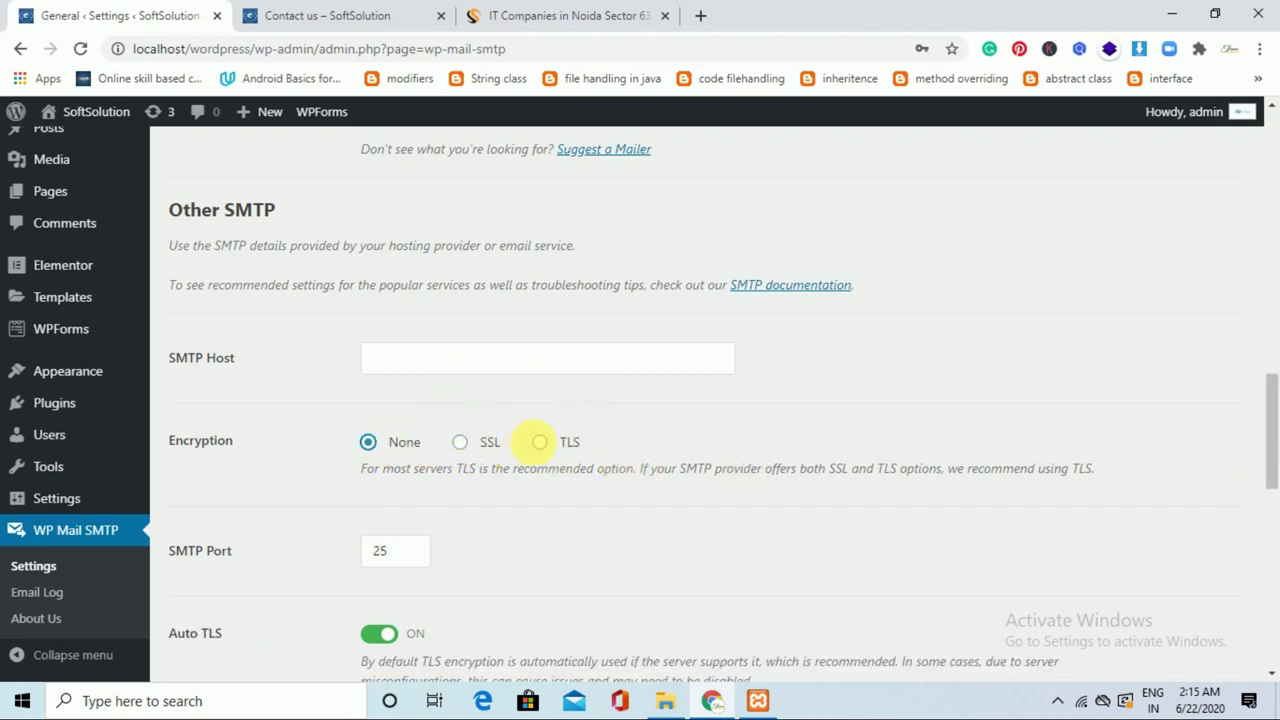
left_click_drag(1277, 468, 1276, 490)
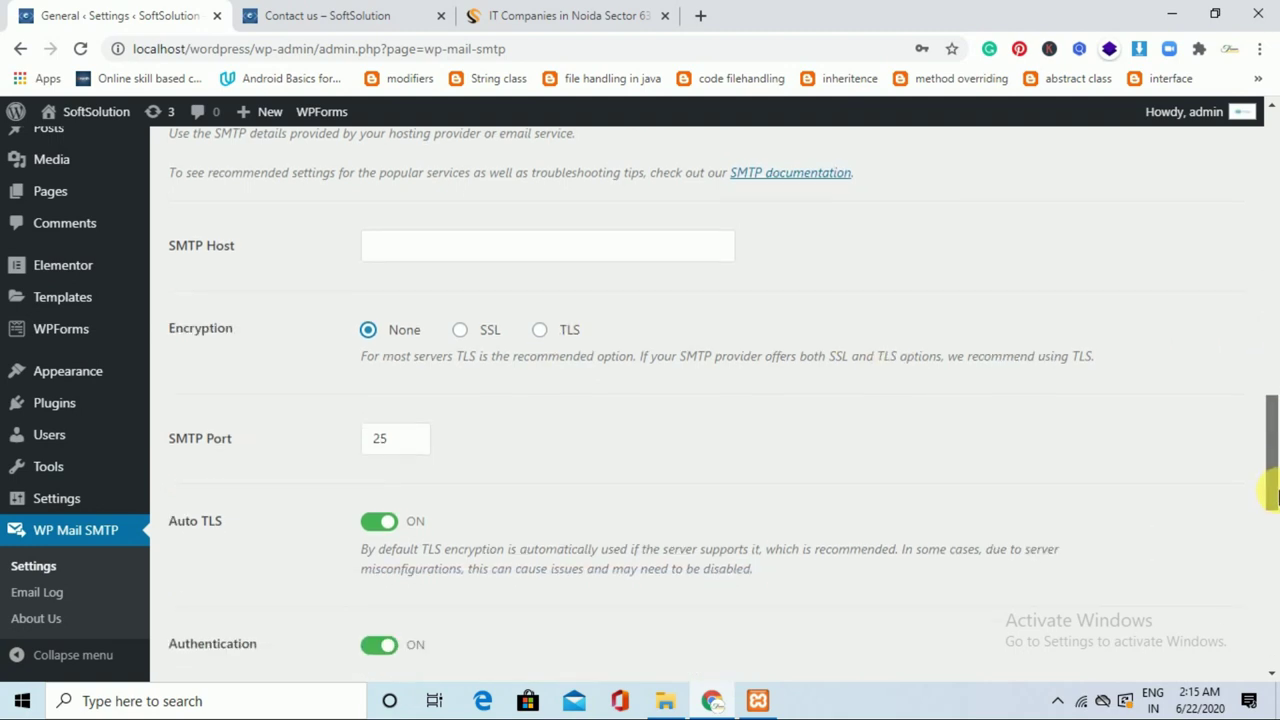
left_click(487, 334)
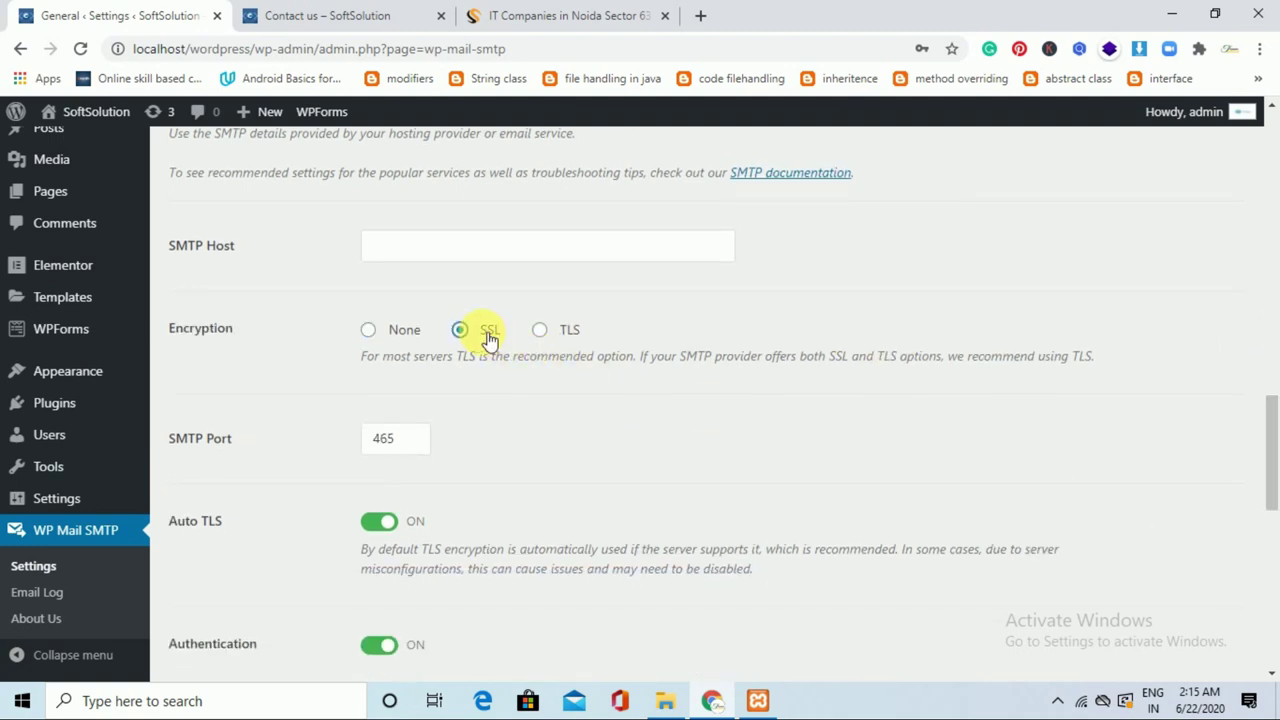
left_click(557, 331)
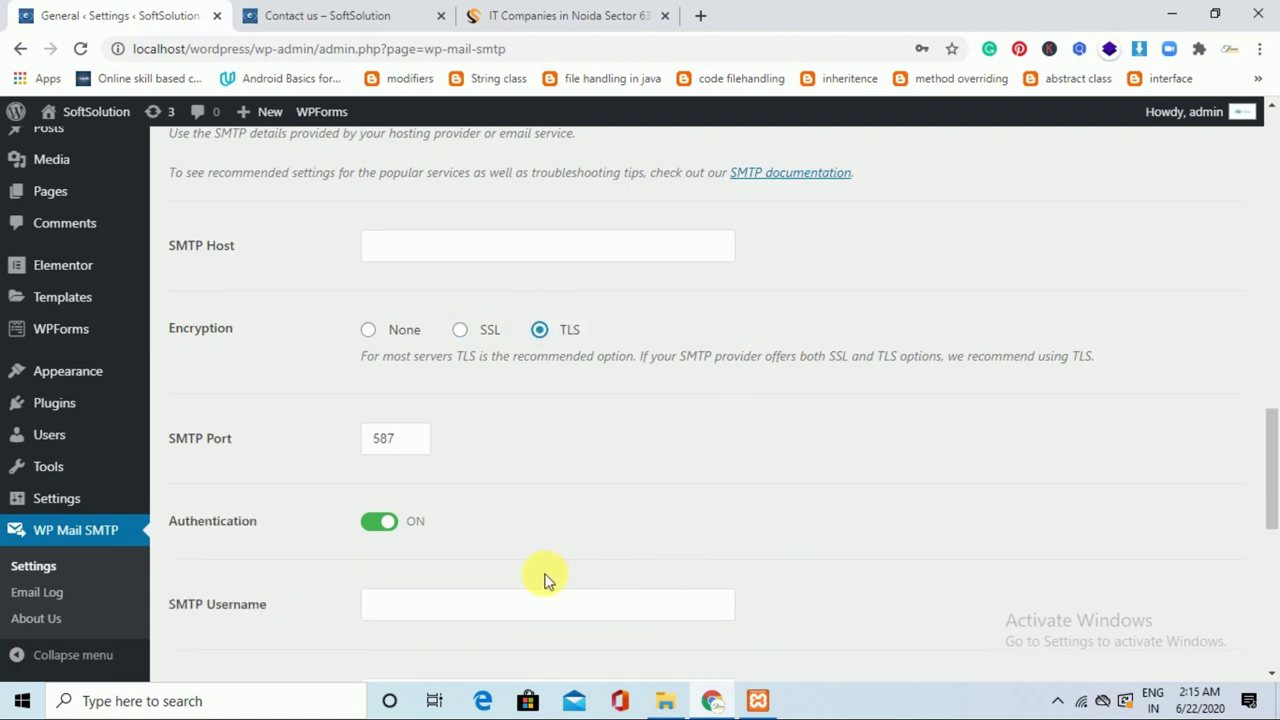
left_click_drag(1268, 505, 1272, 543)
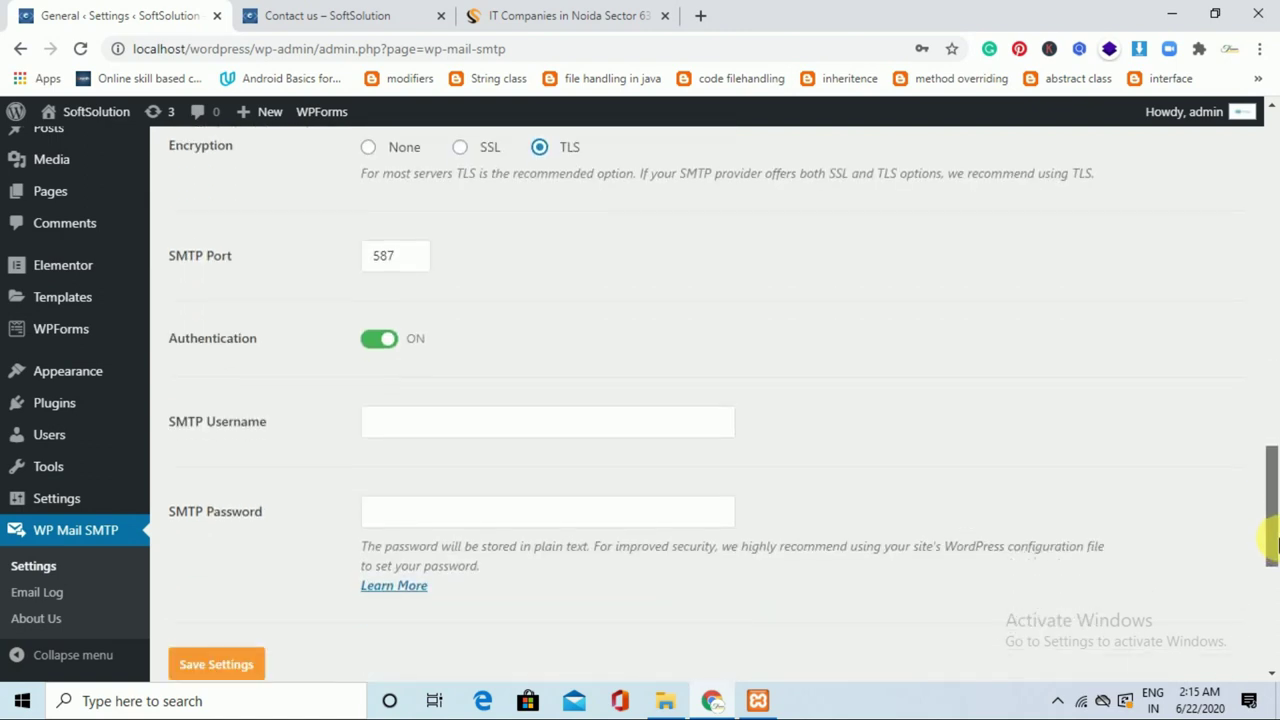
left_click(658, 515)
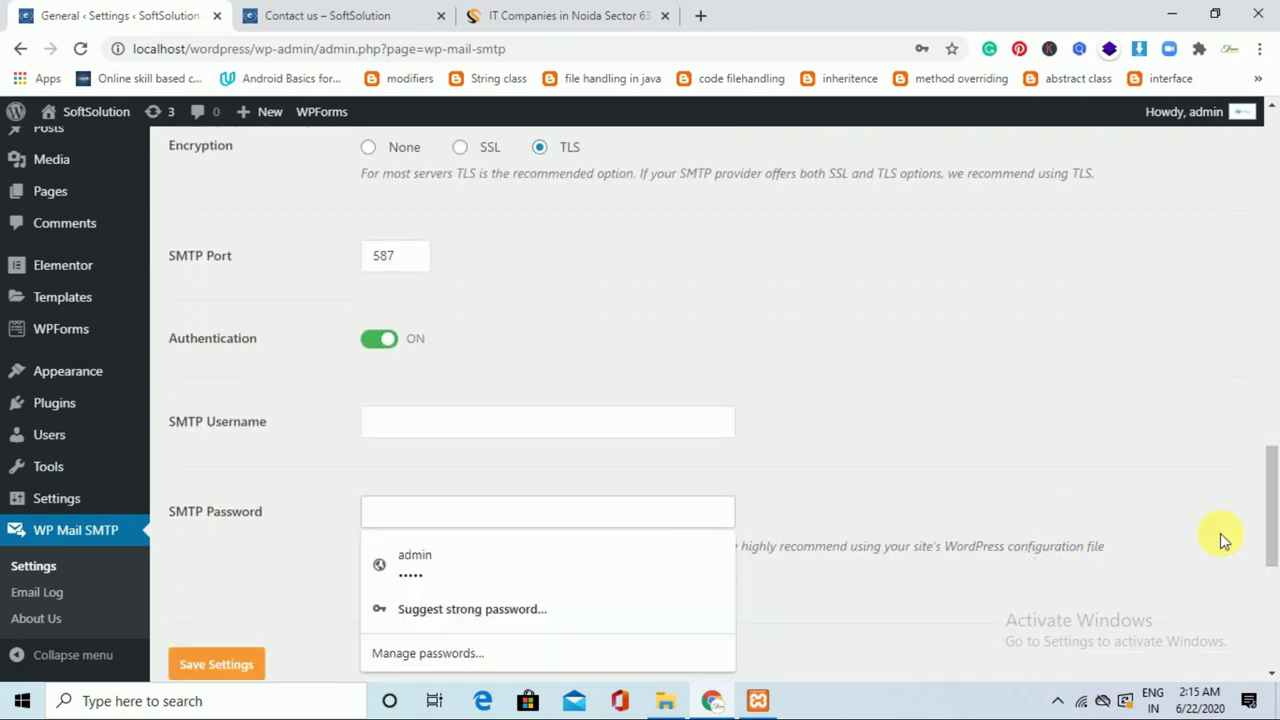
left_click_drag(1272, 543, 1272, 430)
scroll(766, 371, "up", 2)
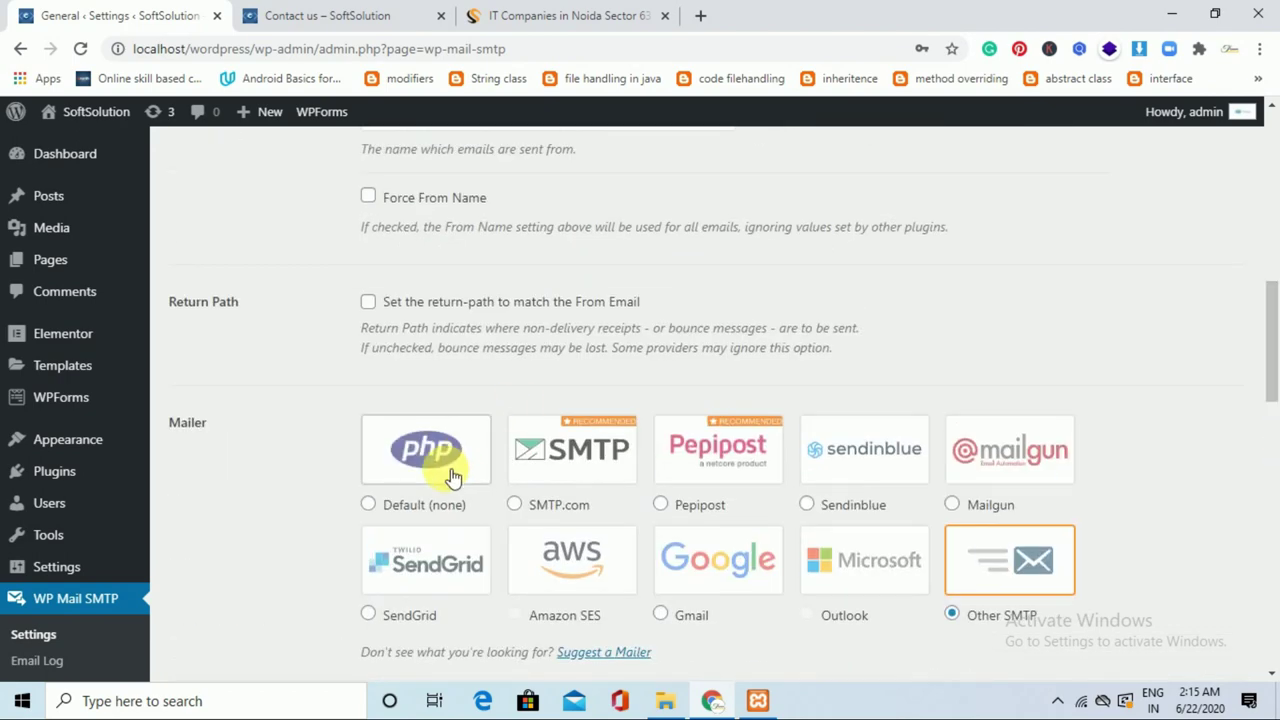
left_click(436, 507)
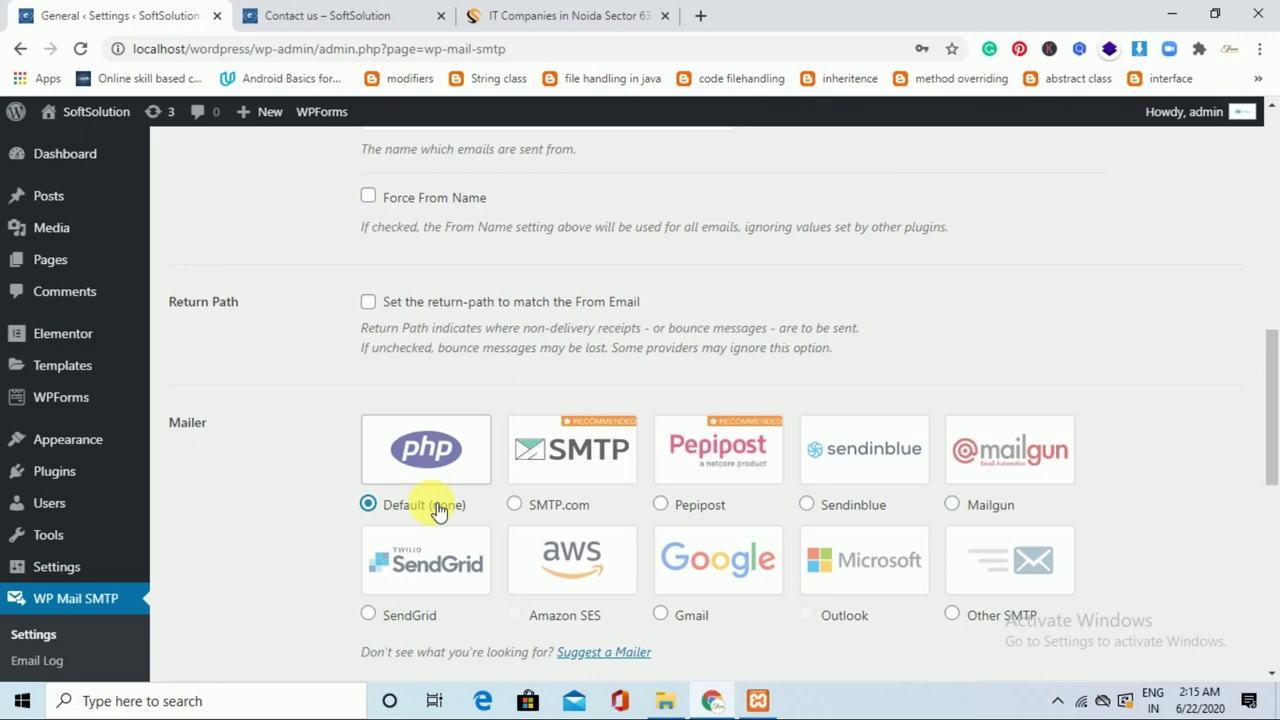
left_click_drag(1274, 443, 1276, 227)
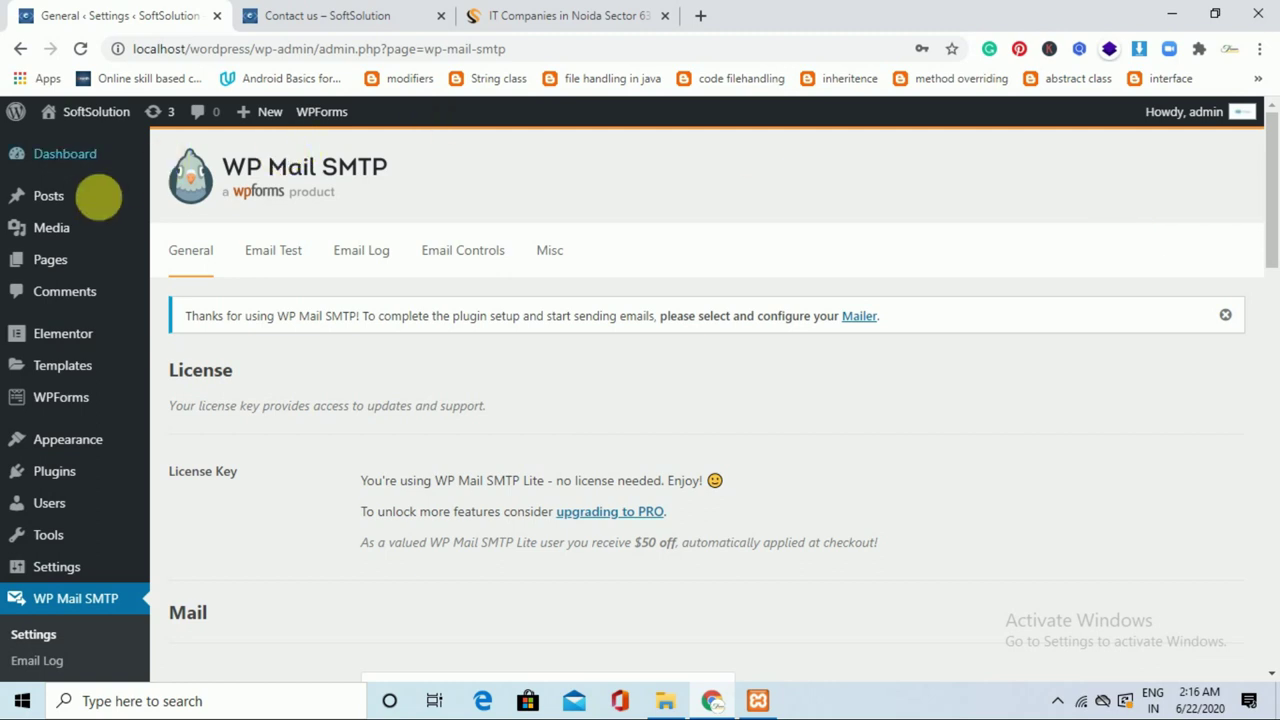
Leave the SMTP settings unsaved and open the Contact us page for editing.
mouse_move(63, 257)
left_click(190, 262)
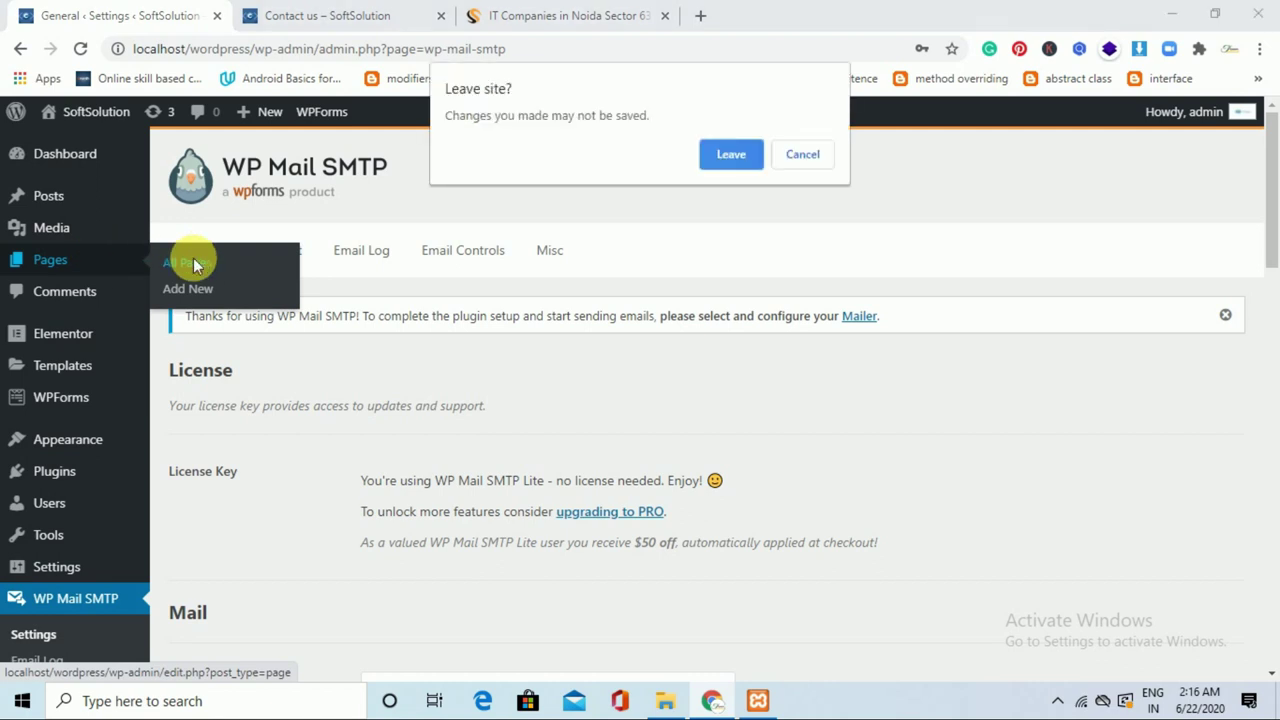
left_click(731, 153)
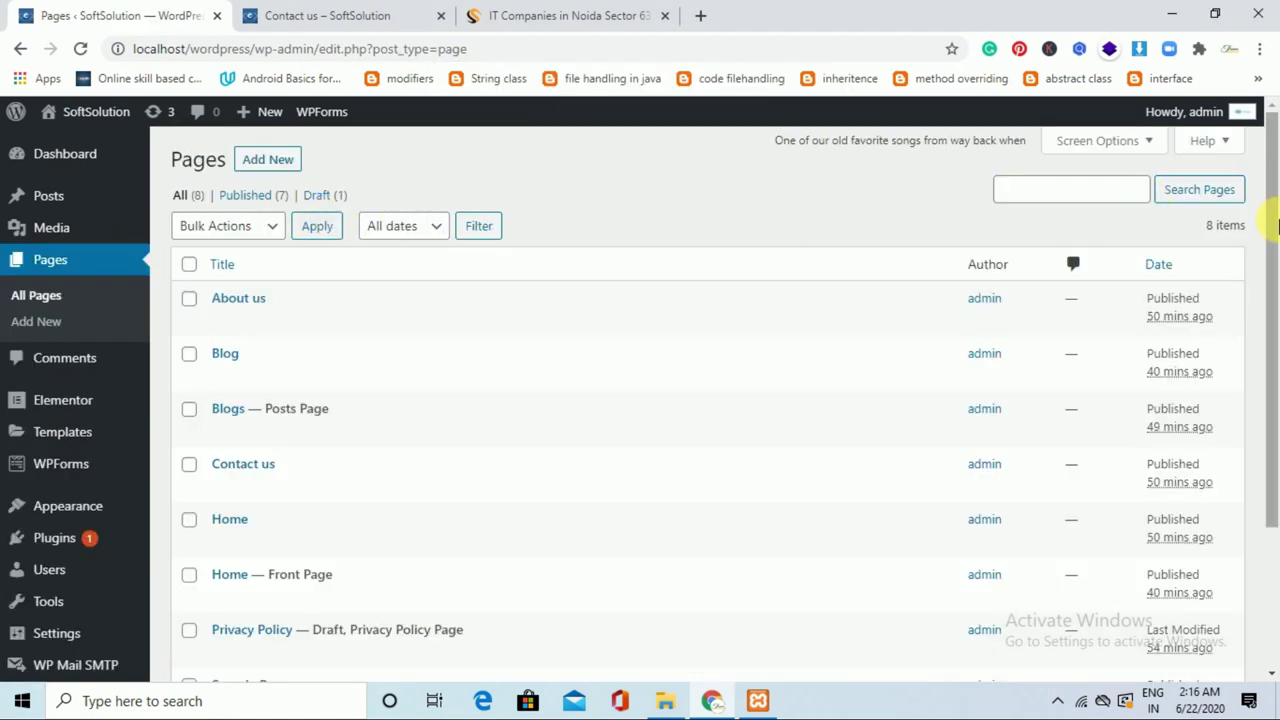
scroll(1277, 258, "down", 1)
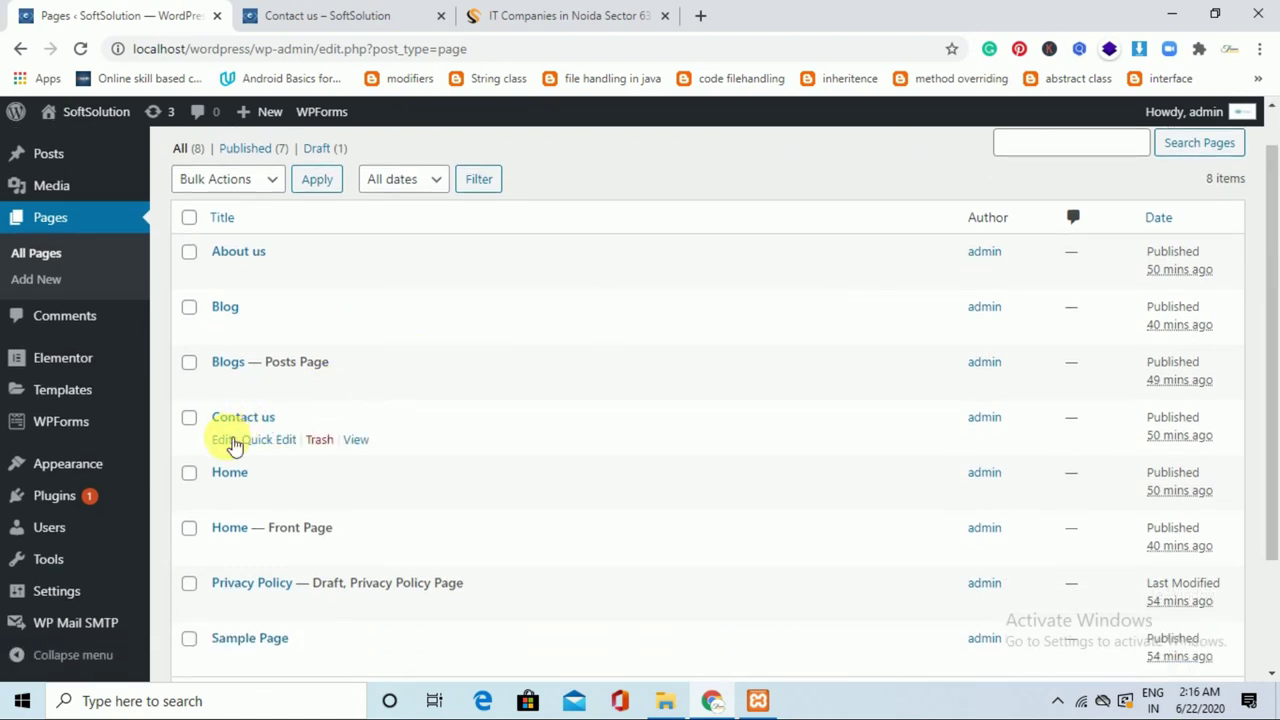
left_click(229, 441)
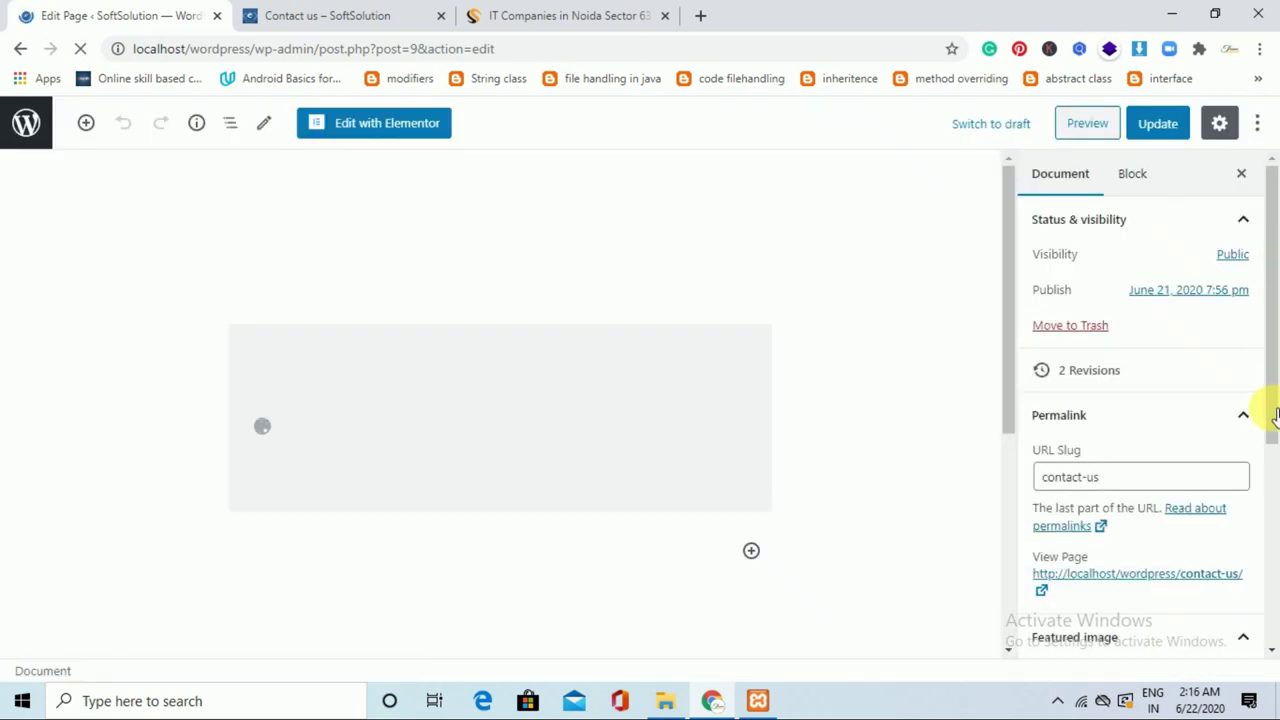
Set the page template to Elementor Full Width, update, and view the live page.
scroll(1274, 420, "down", 3)
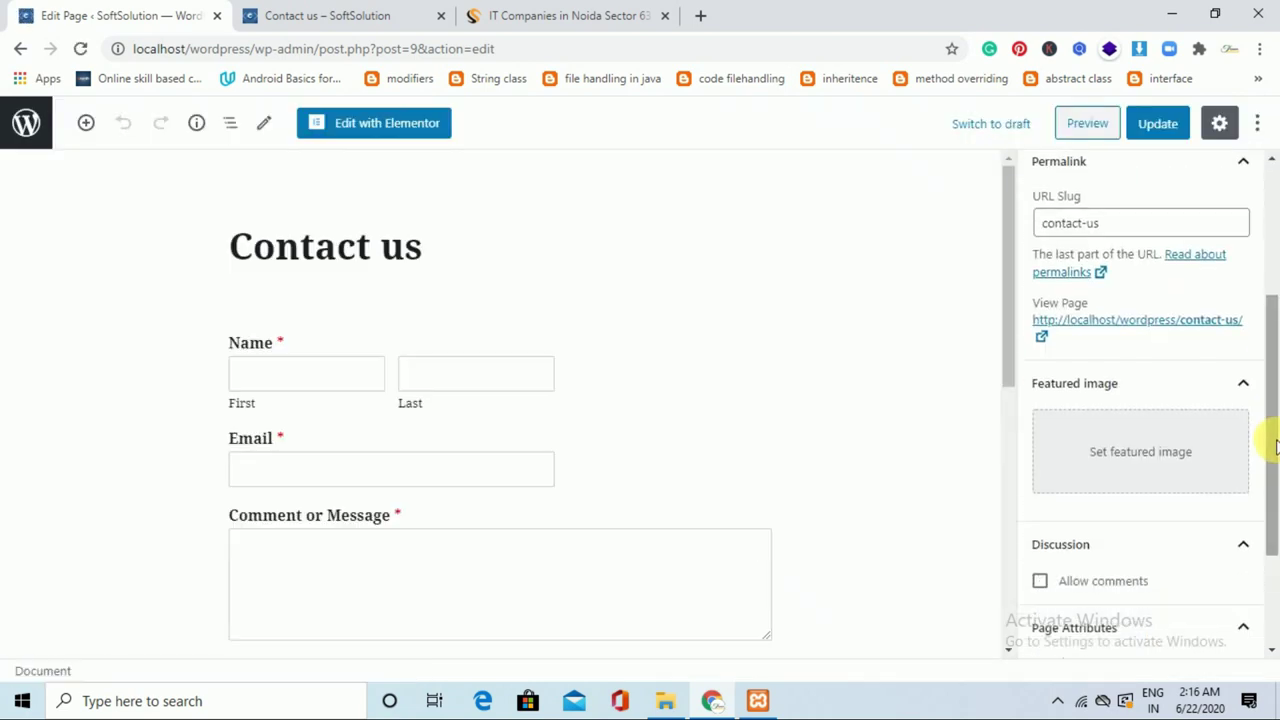
scroll(1274, 470, "down", 3)
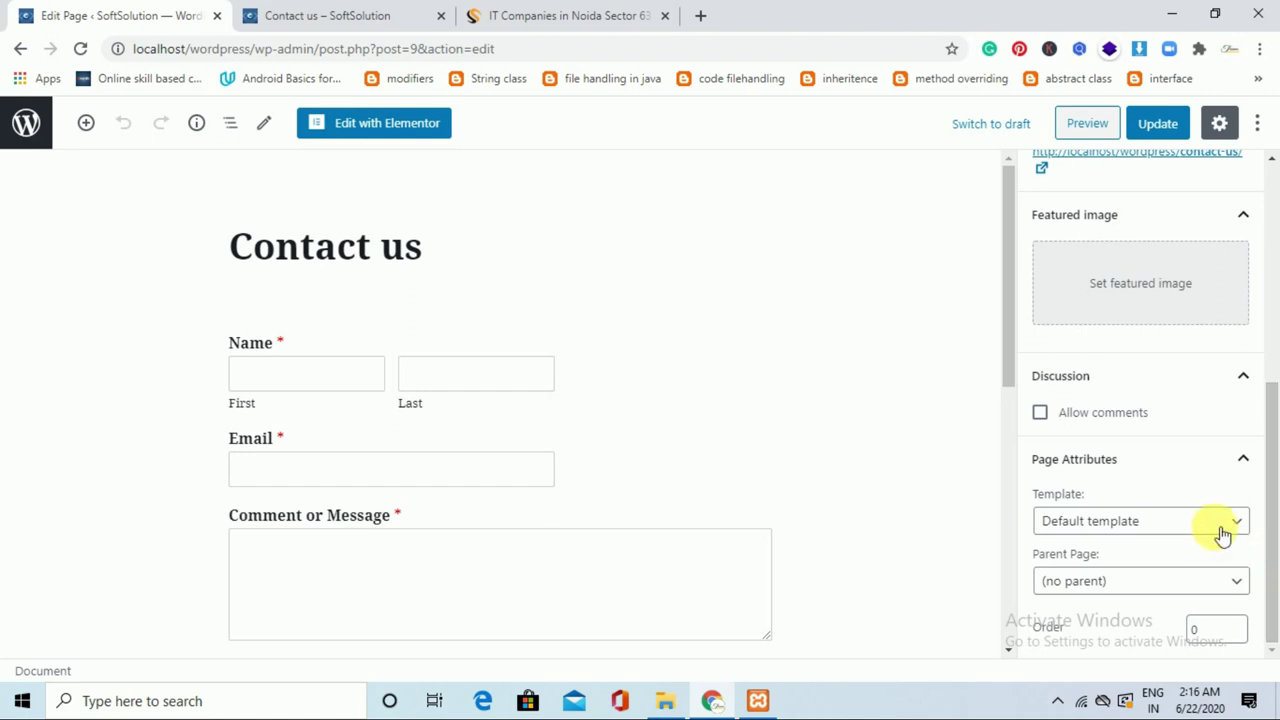
left_click(1222, 533)
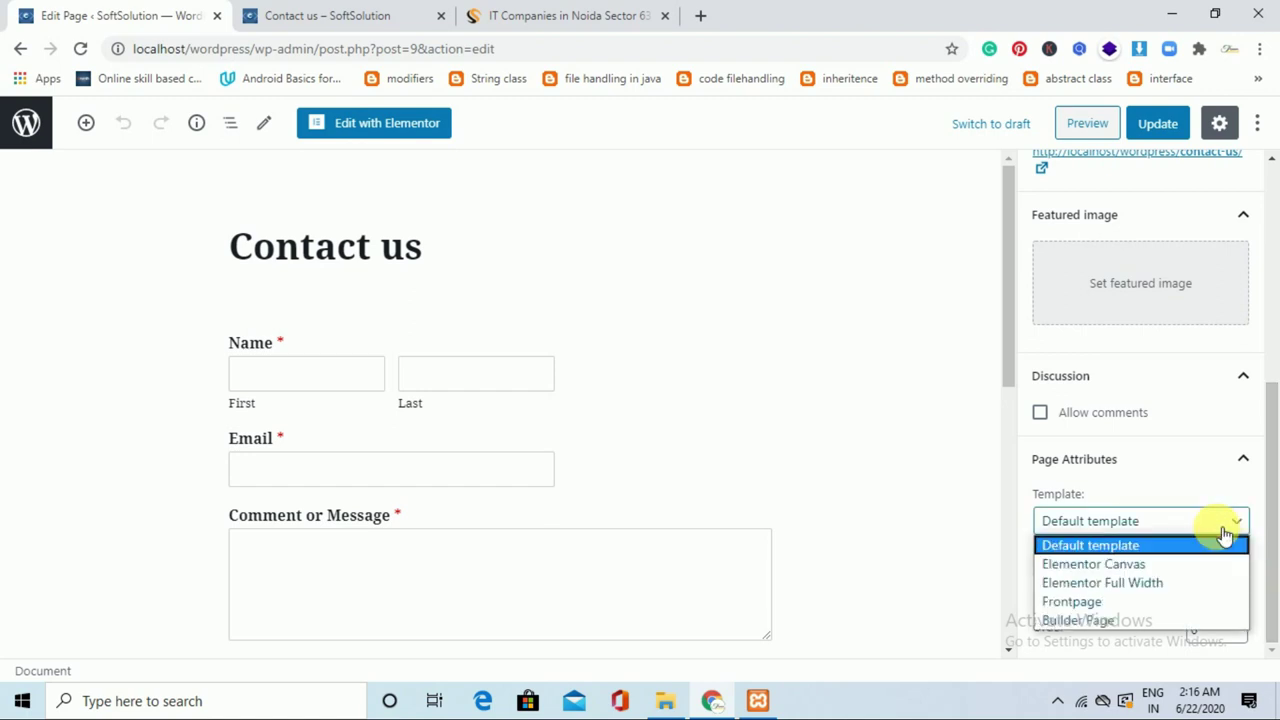
left_click(1140, 584)
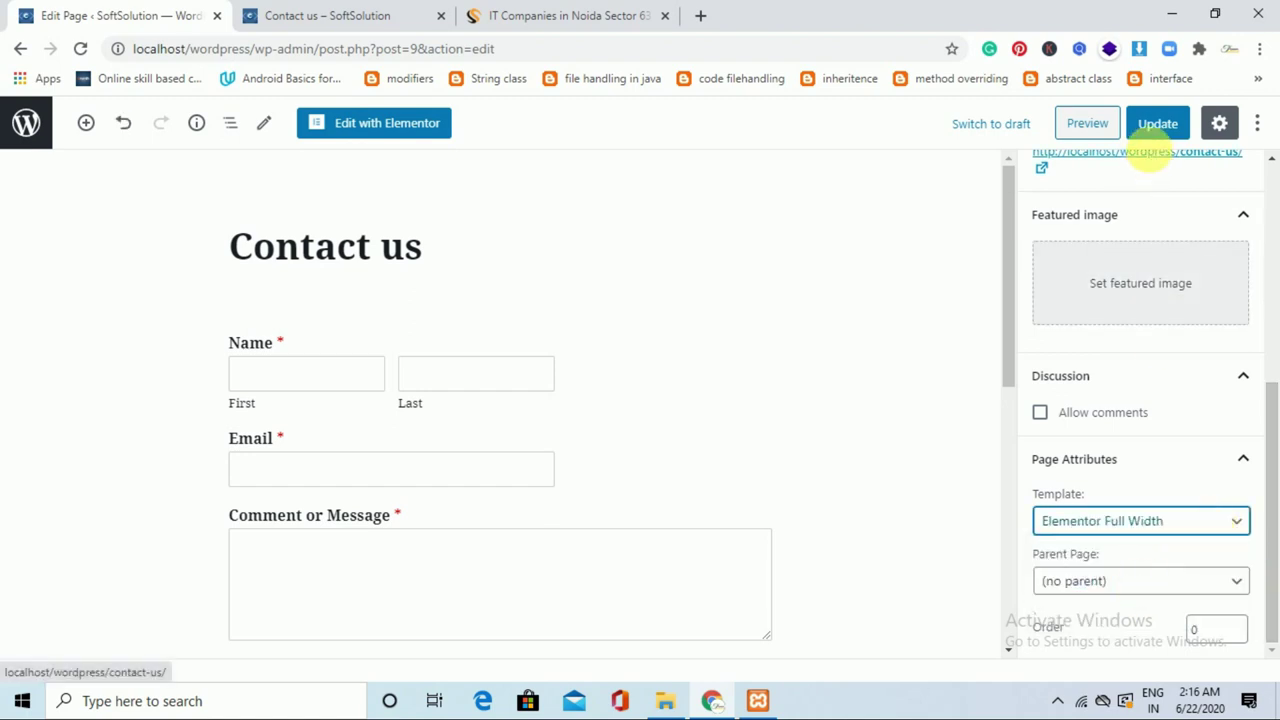
left_click(1156, 123)
left_click(383, 12)
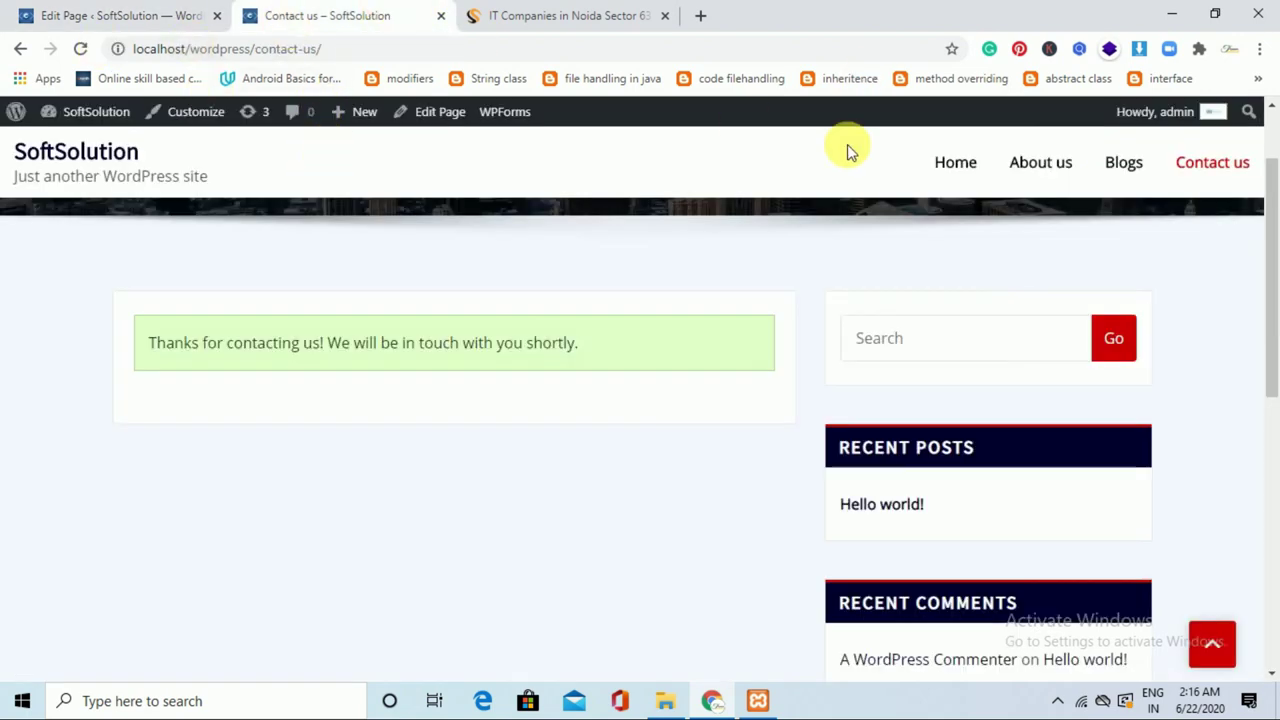
Reload the live Contact us page, then reopen it in the page editor.
left_click(1213, 170)
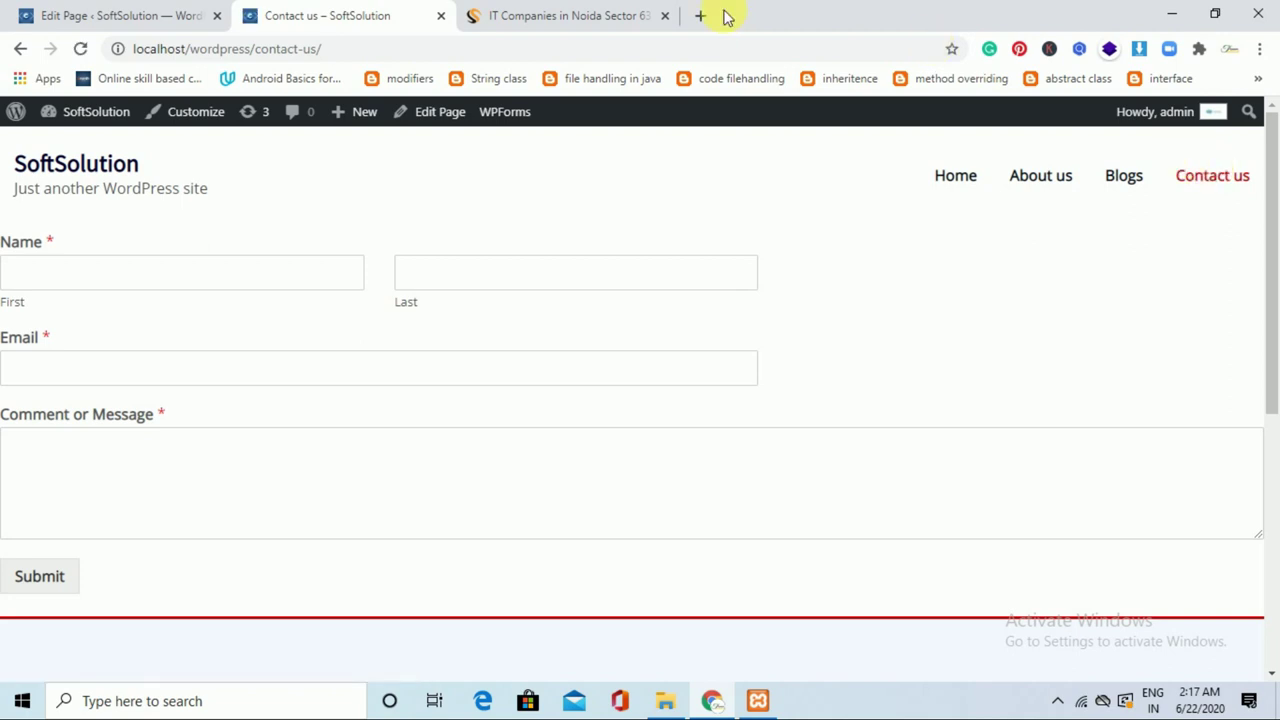
left_click(181, 12)
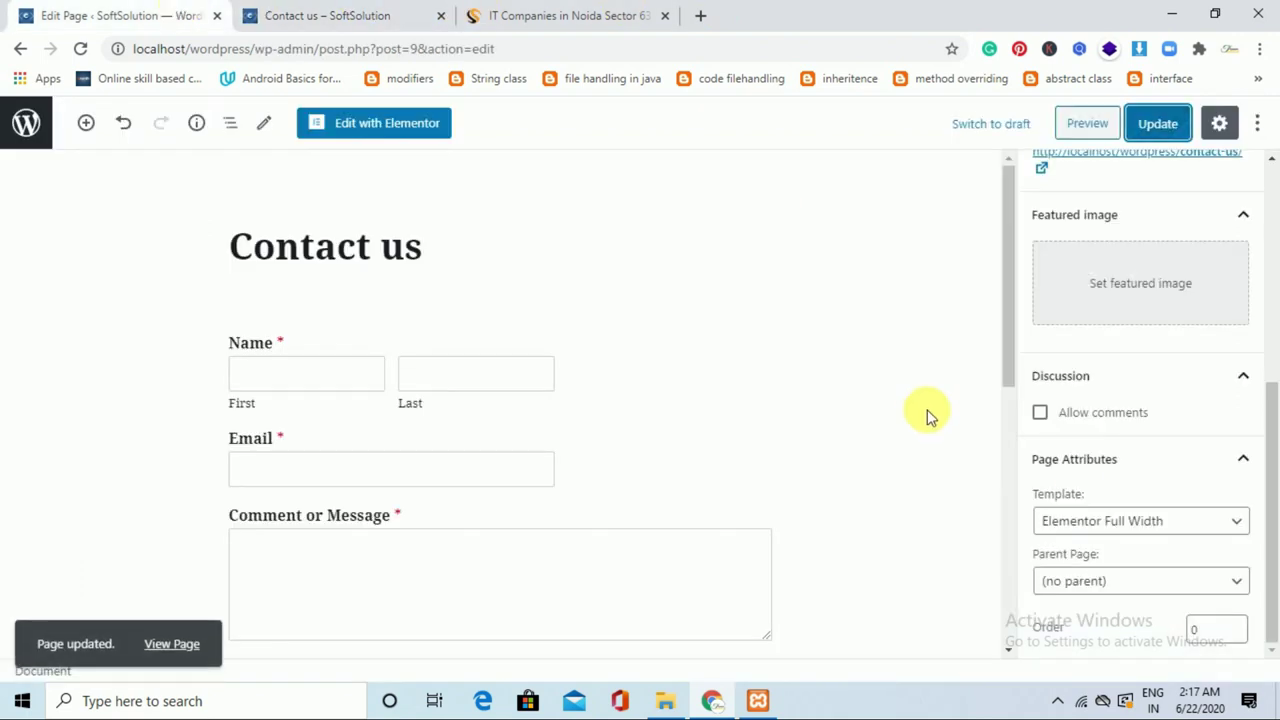
left_click(1135, 520)
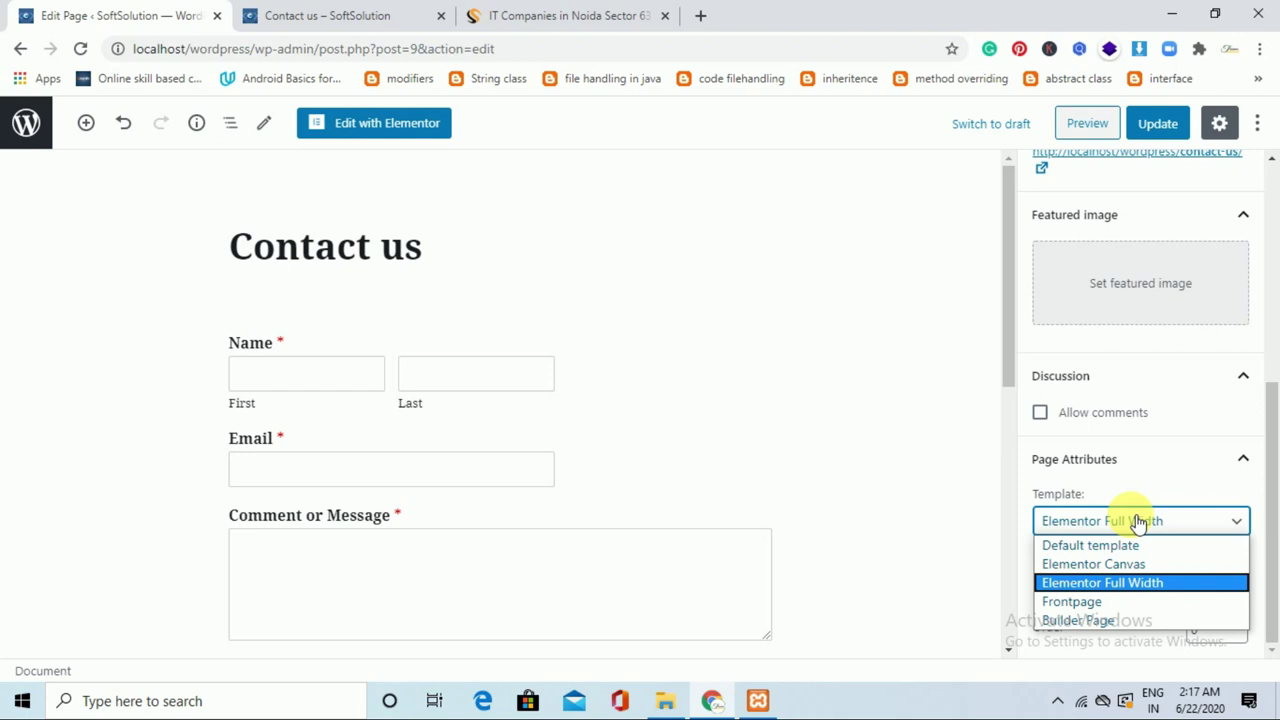
left_click(33, 125)
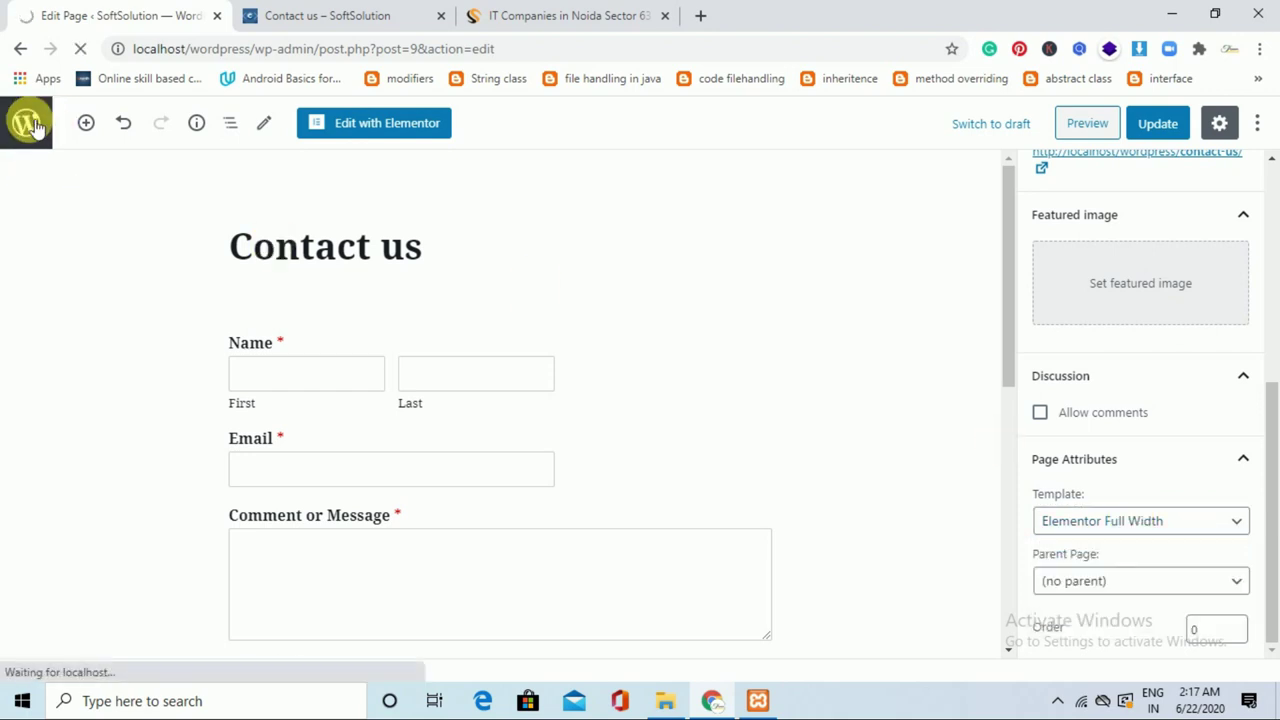
left_click(1108, 528)
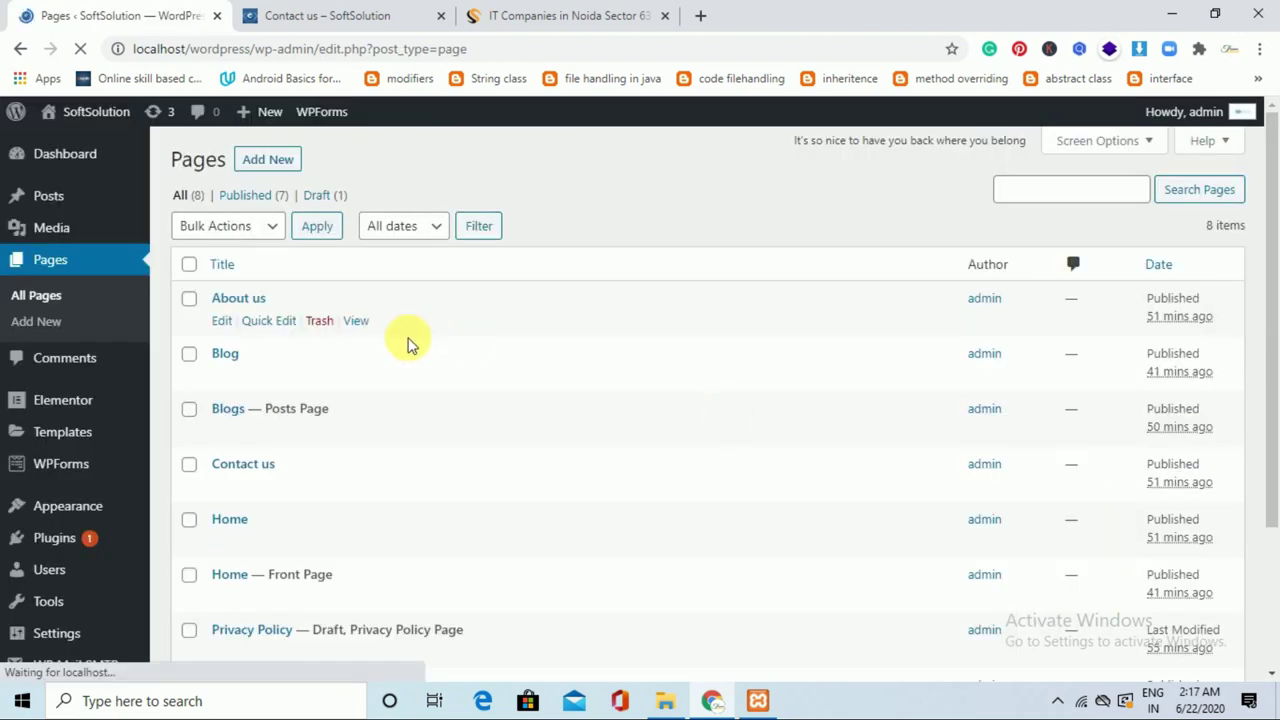
left_click(226, 486)
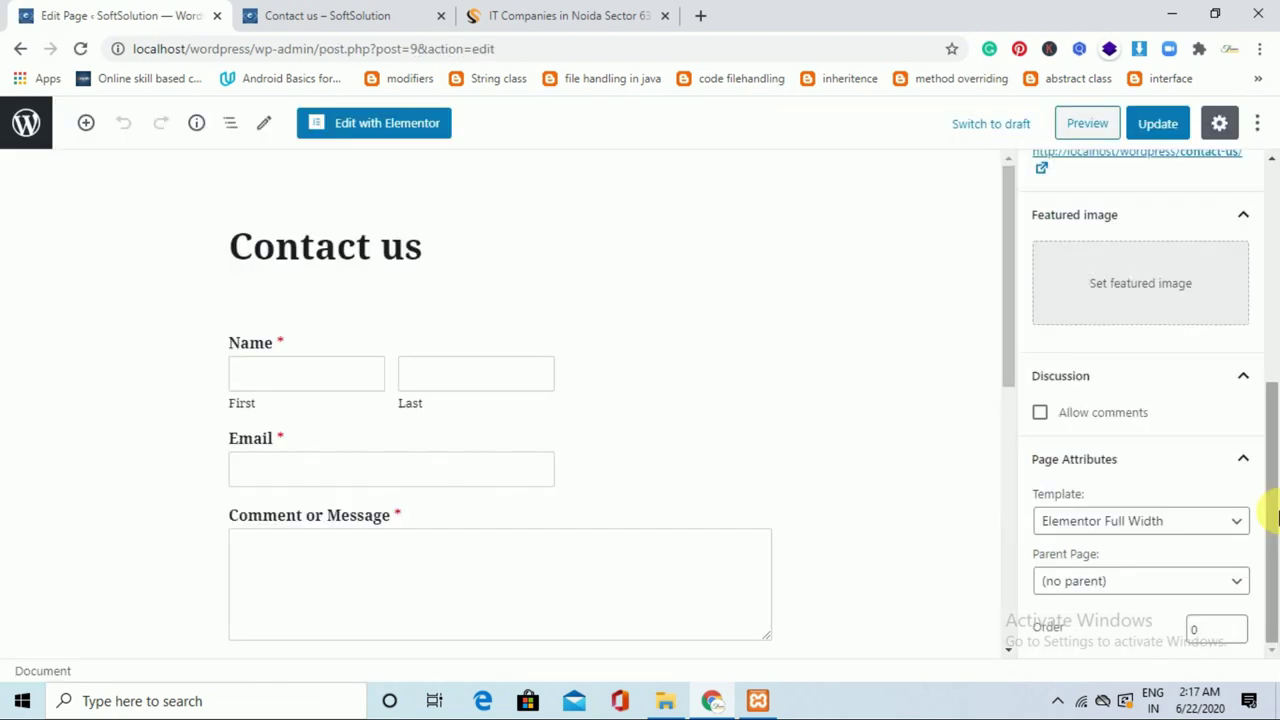
Switch the page to the Default template, update it, and open About us for editing.
left_click(1103, 528)
left_click(1107, 548)
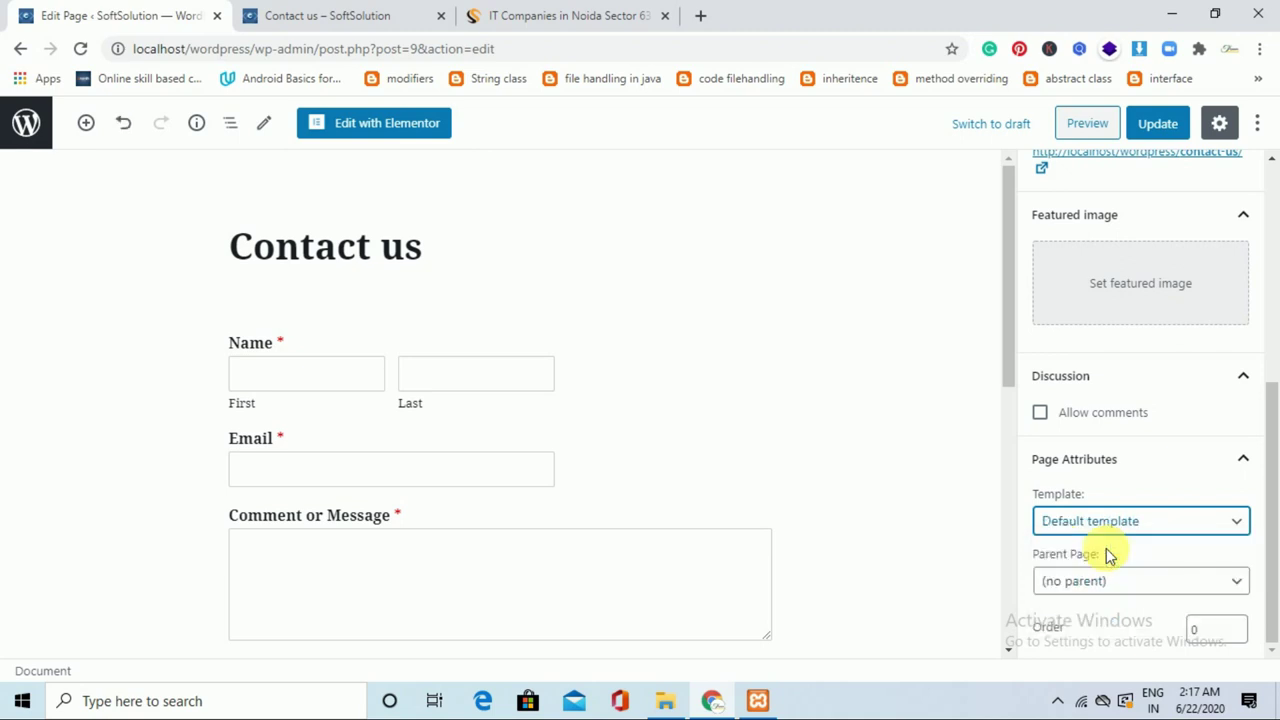
left_click(1158, 128)
left_click(25, 122)
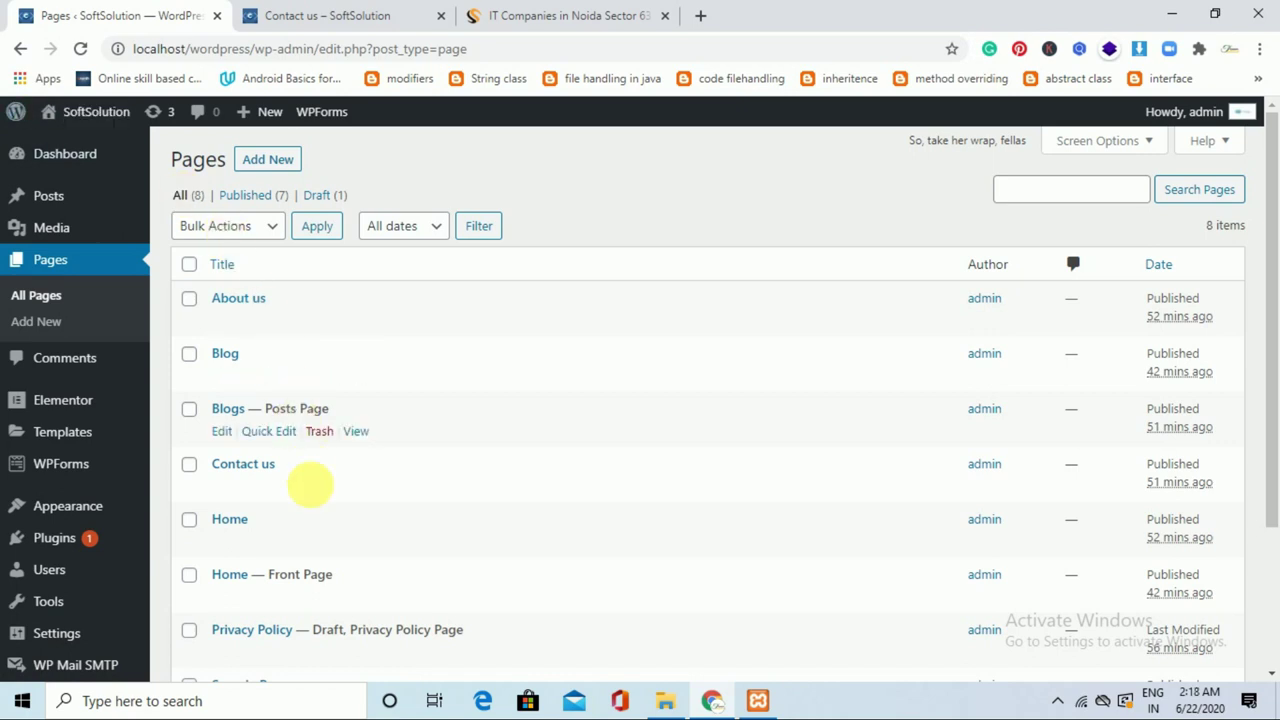
left_click(224, 321)
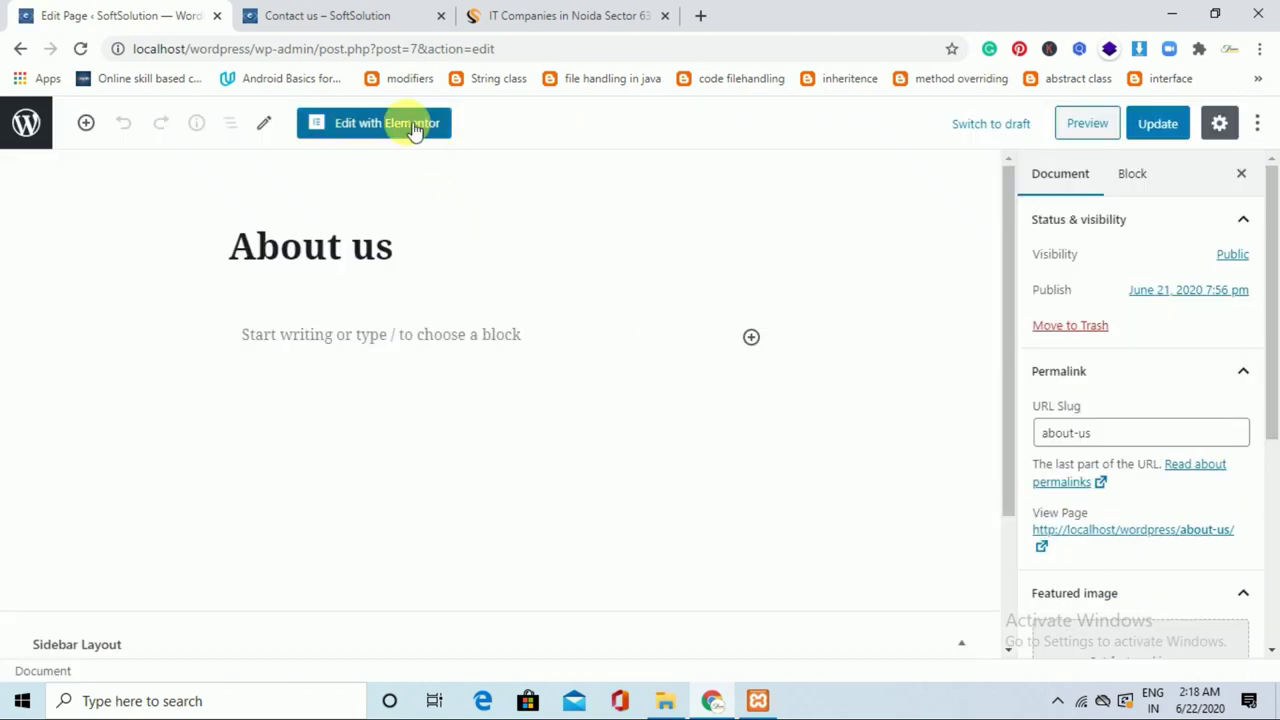
Open the About us page in Elementor and bring up the template library.
left_click(414, 129)
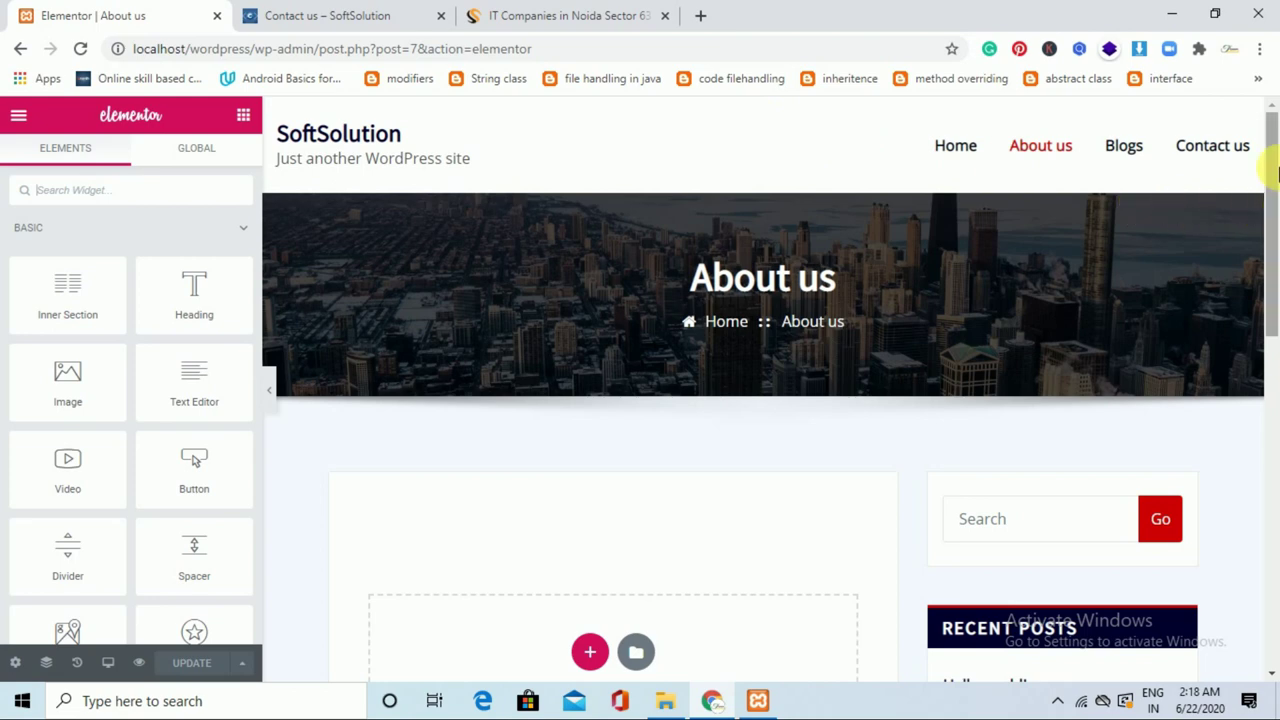
scroll(1271, 229, "down", 3)
left_click(638, 380)
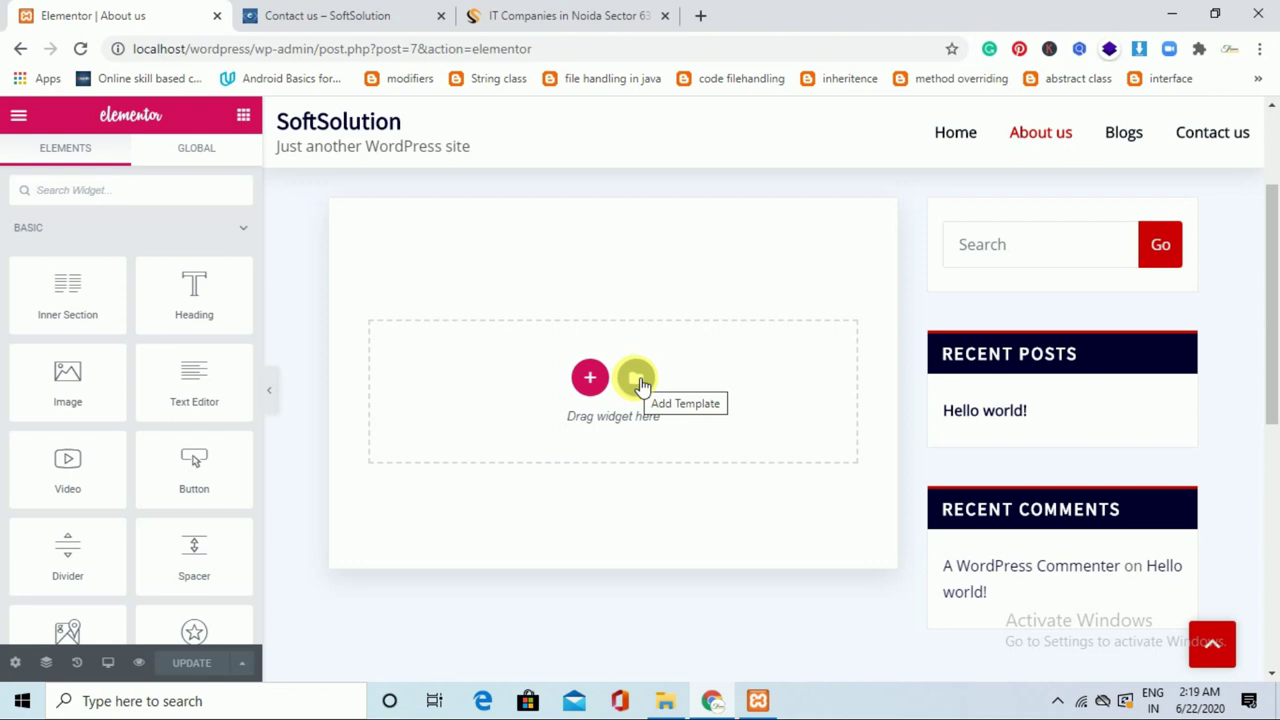
left_click(638, 380)
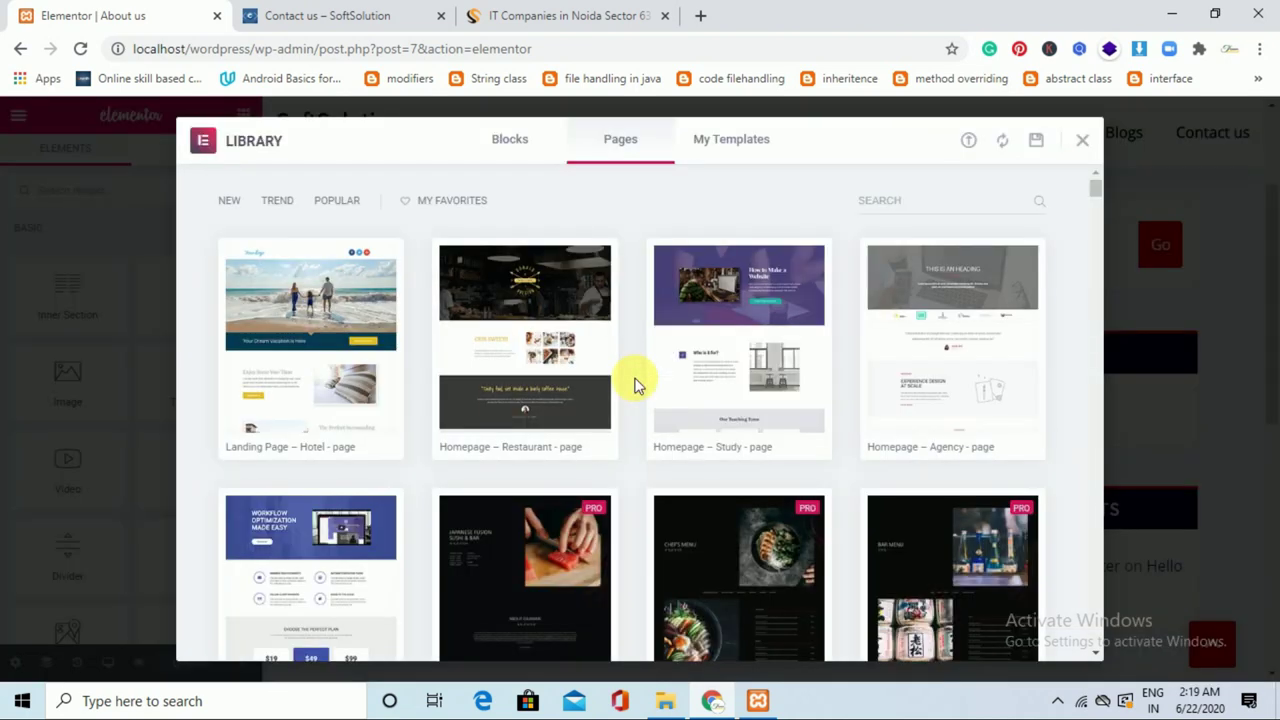
Search the page templates for 'about' and preview About – Startup.
left_click(918, 202)
type("about")
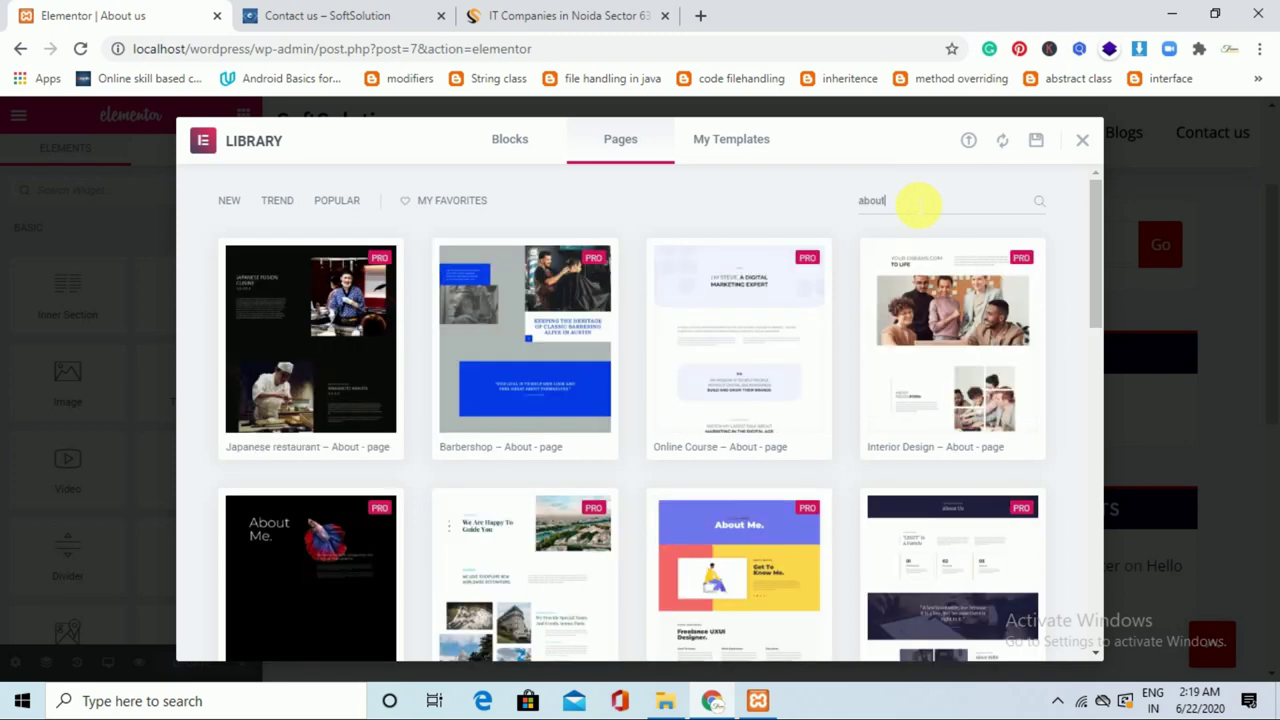
type(" us")
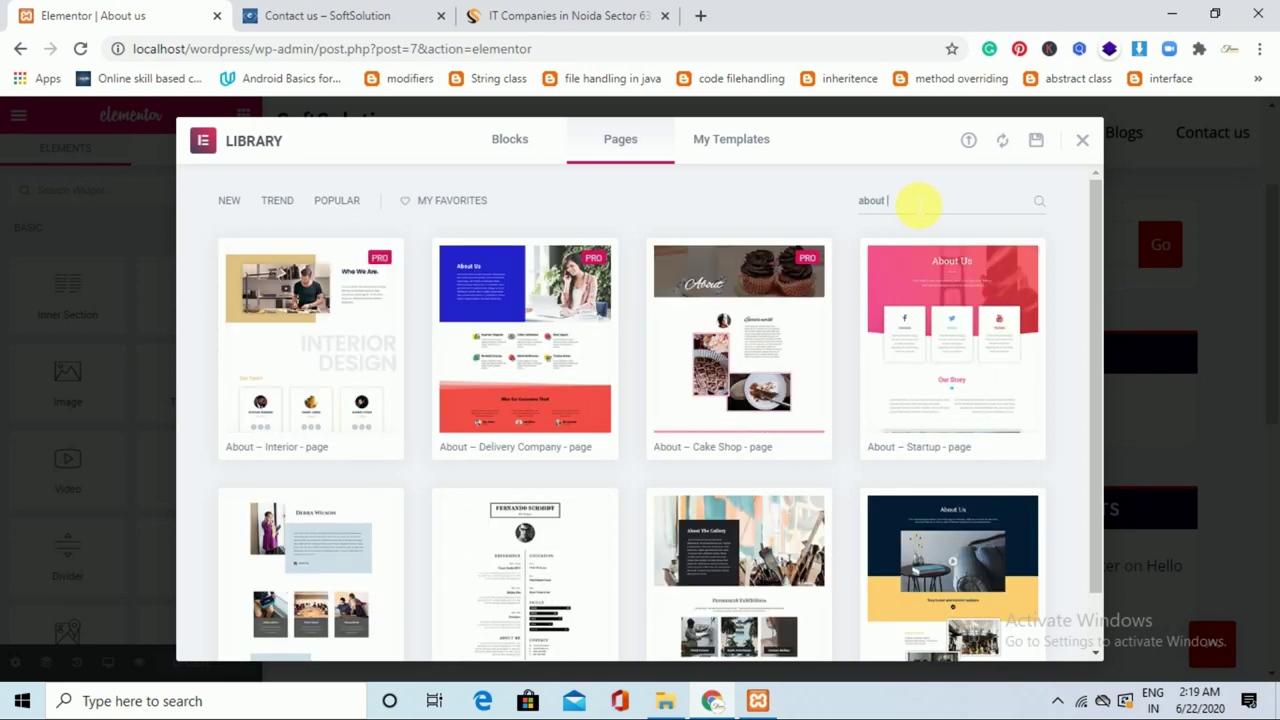
key("BackSpace")
key("BackSpace")
key("BackSpace")
mouse_move(957, 349)
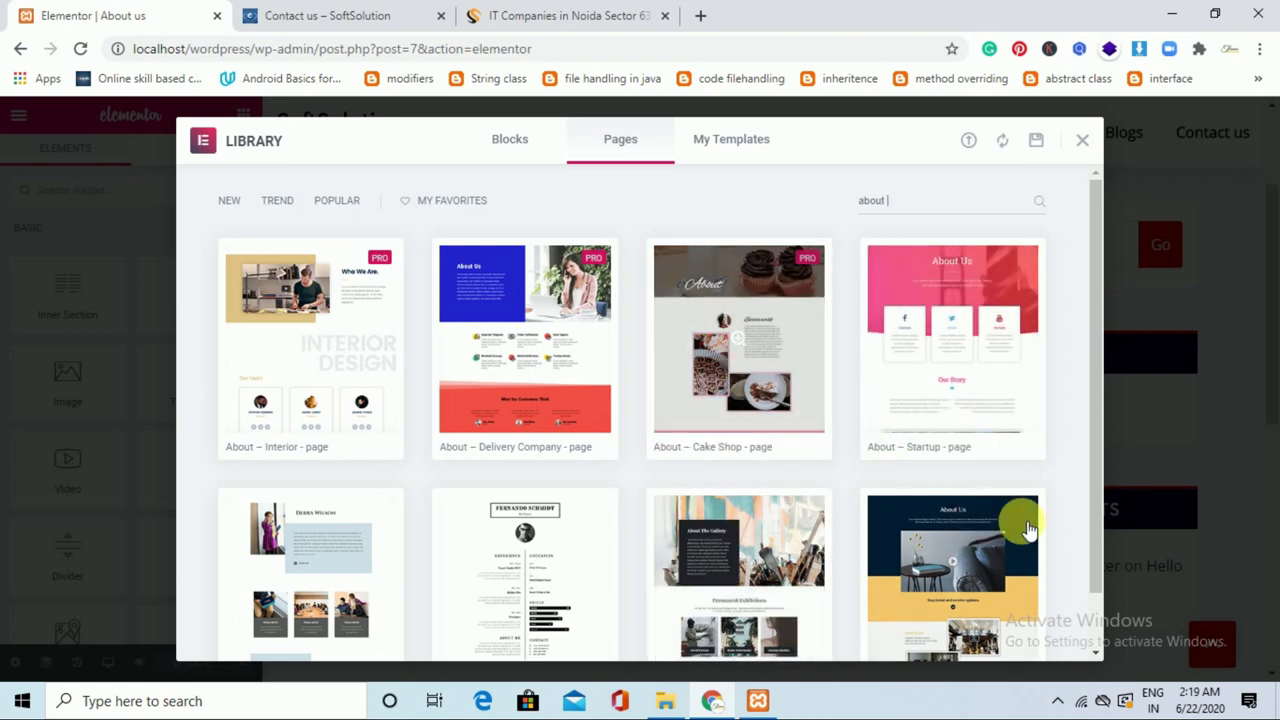
left_click_drag(1097, 472, 1097, 553)
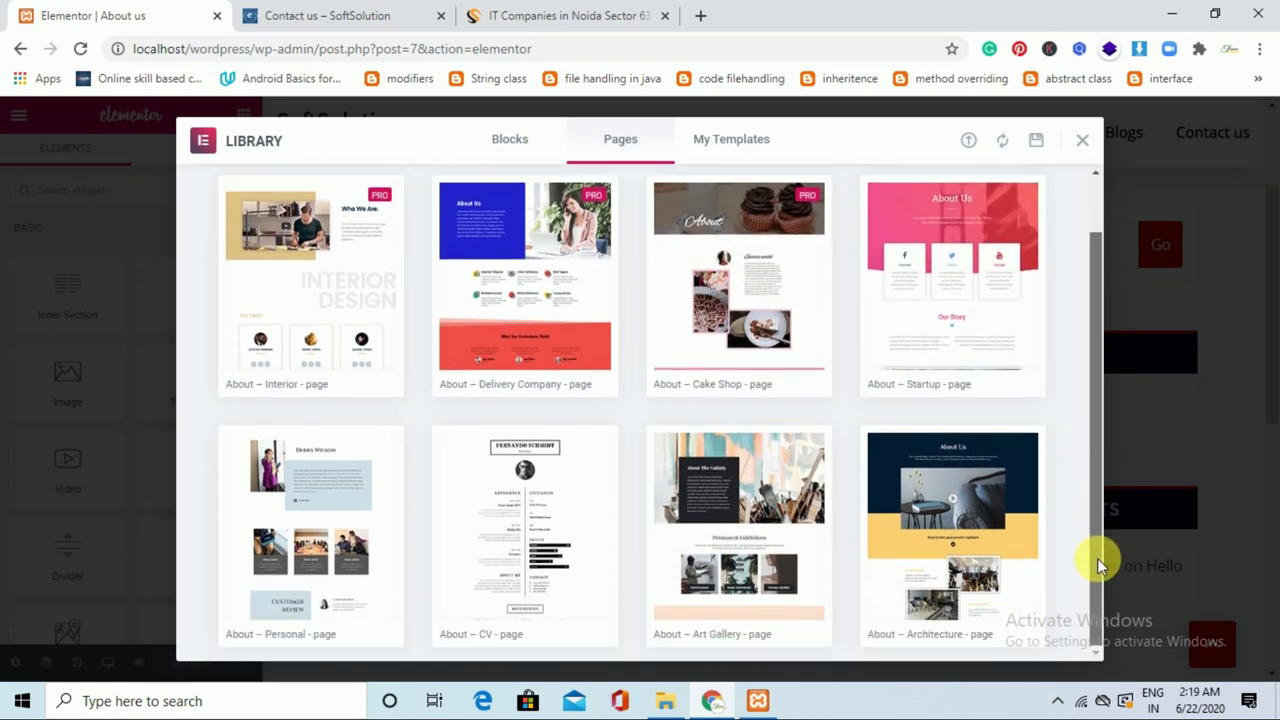
scroll(1006, 380, "up", 2)
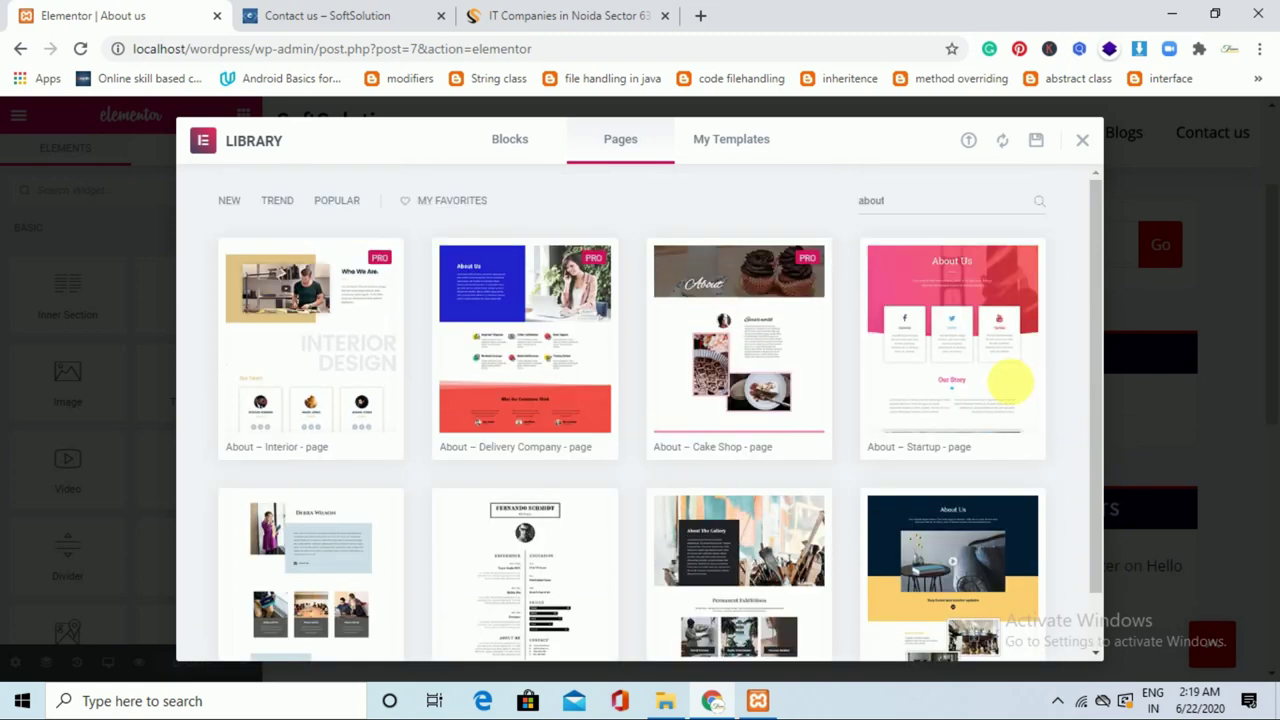
left_click(969, 362)
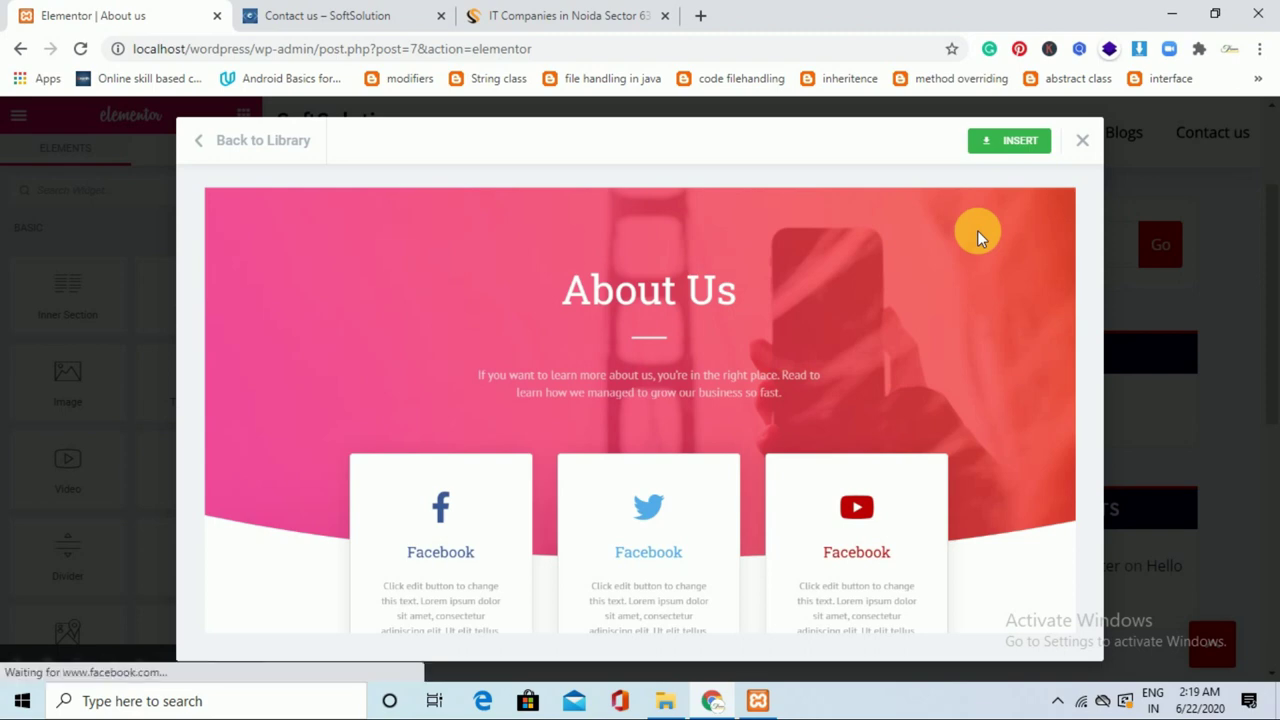
Insert About – Startup, connecting and authorizing the site with the template library.
left_click(1020, 146)
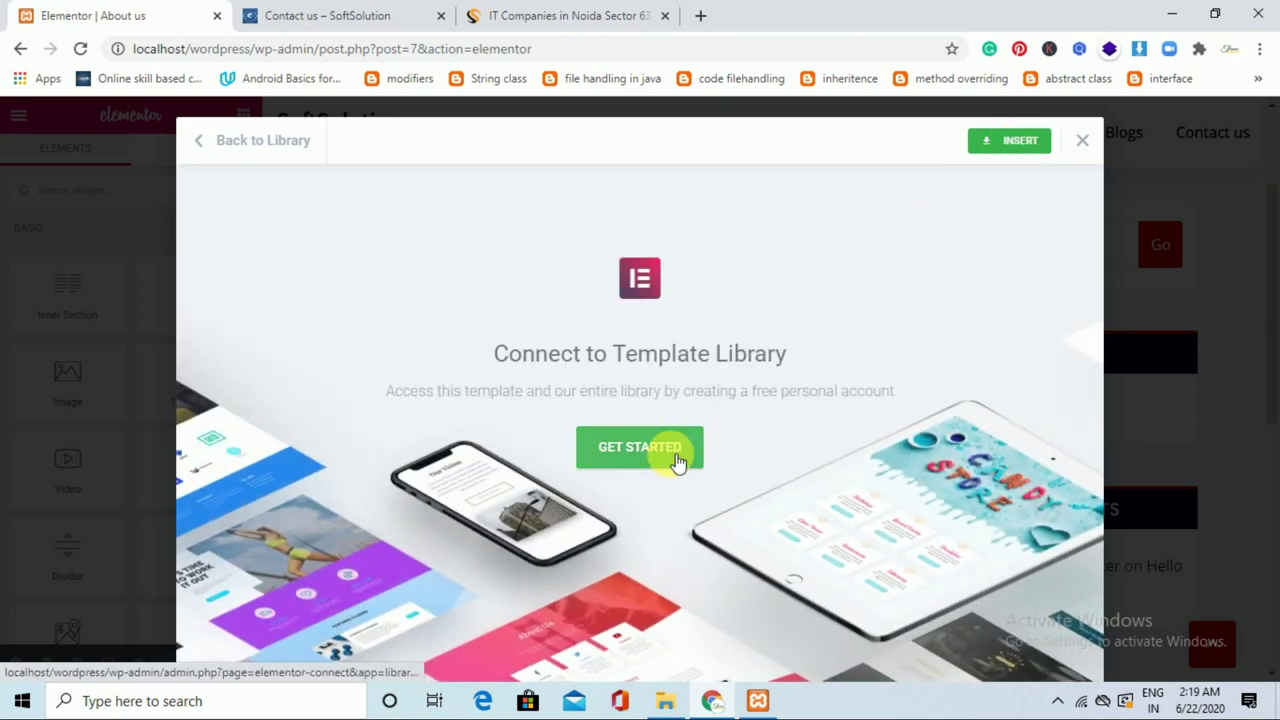
left_click(677, 460)
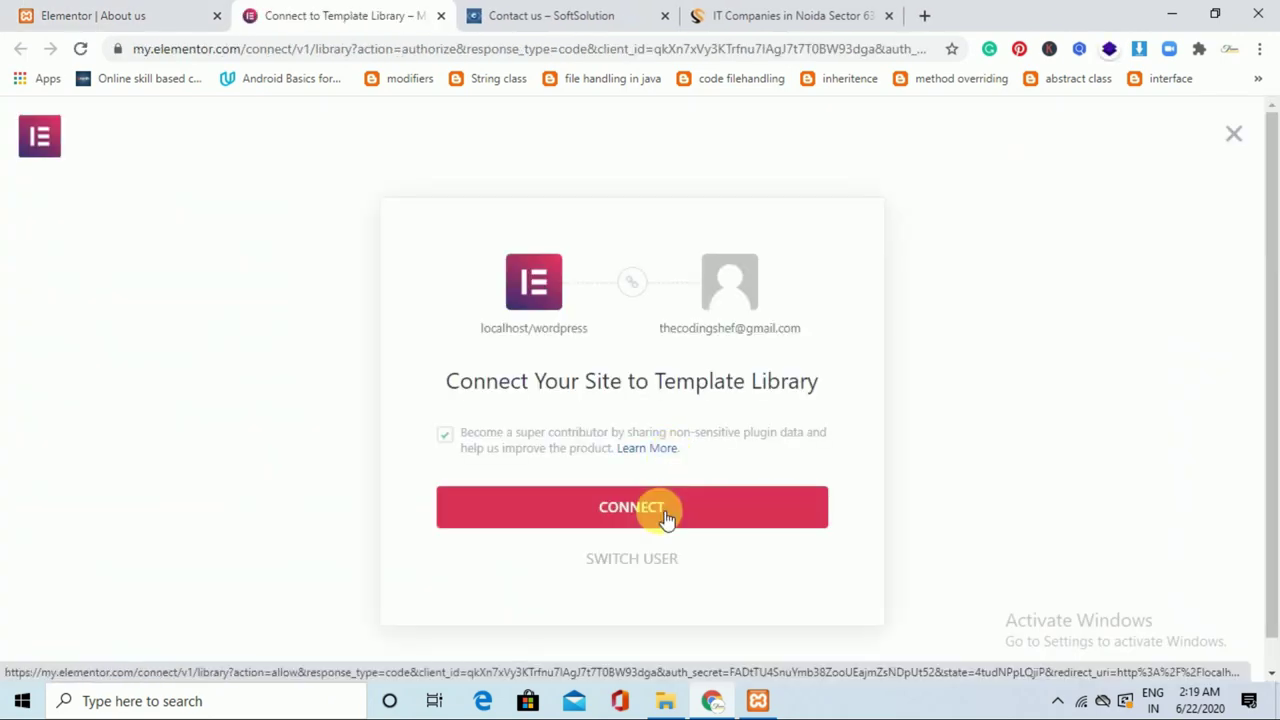
left_click(660, 508)
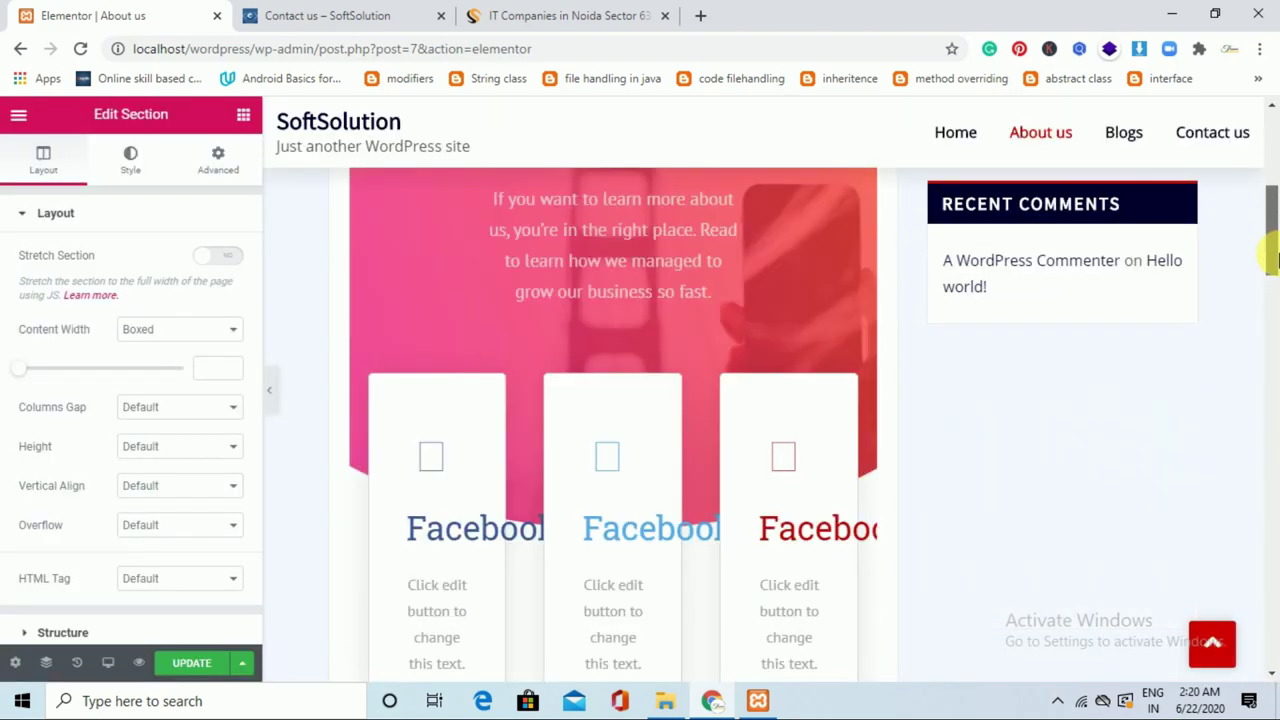
View the live About us page with its pink About Us section, then return to Elementor.
left_click_drag(1270, 280, 1276, 172)
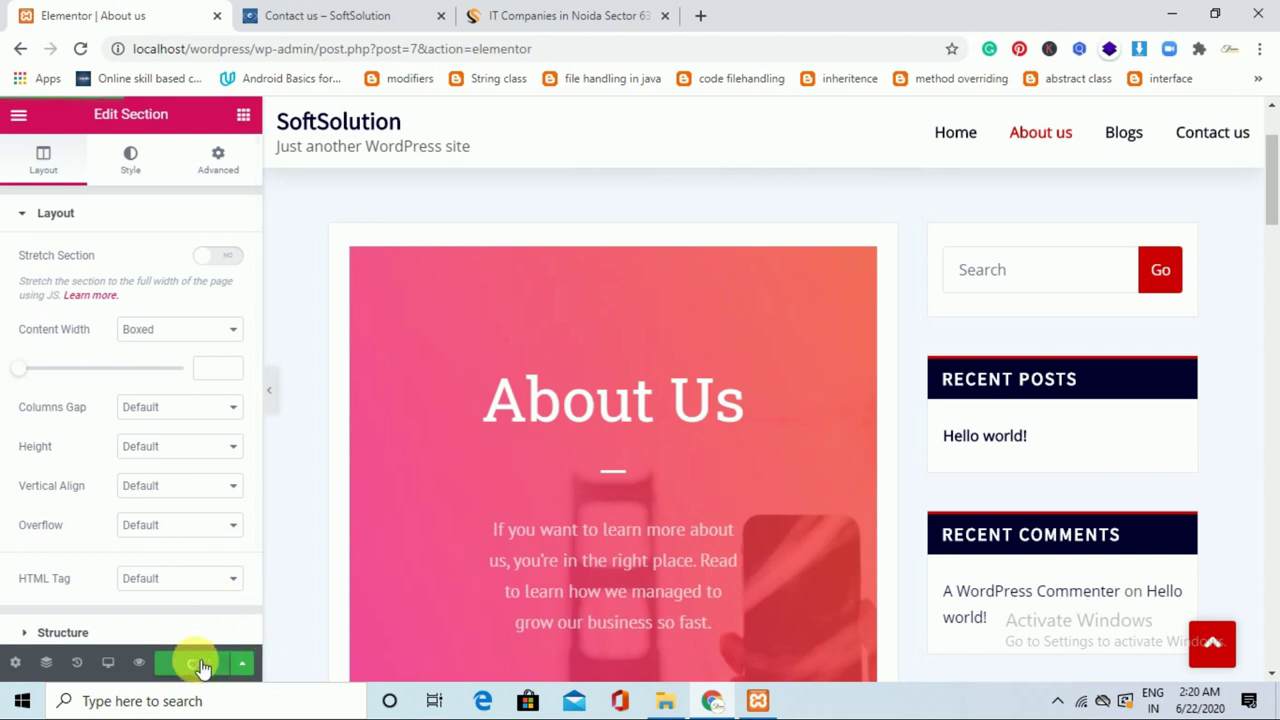
left_click(341, 12)
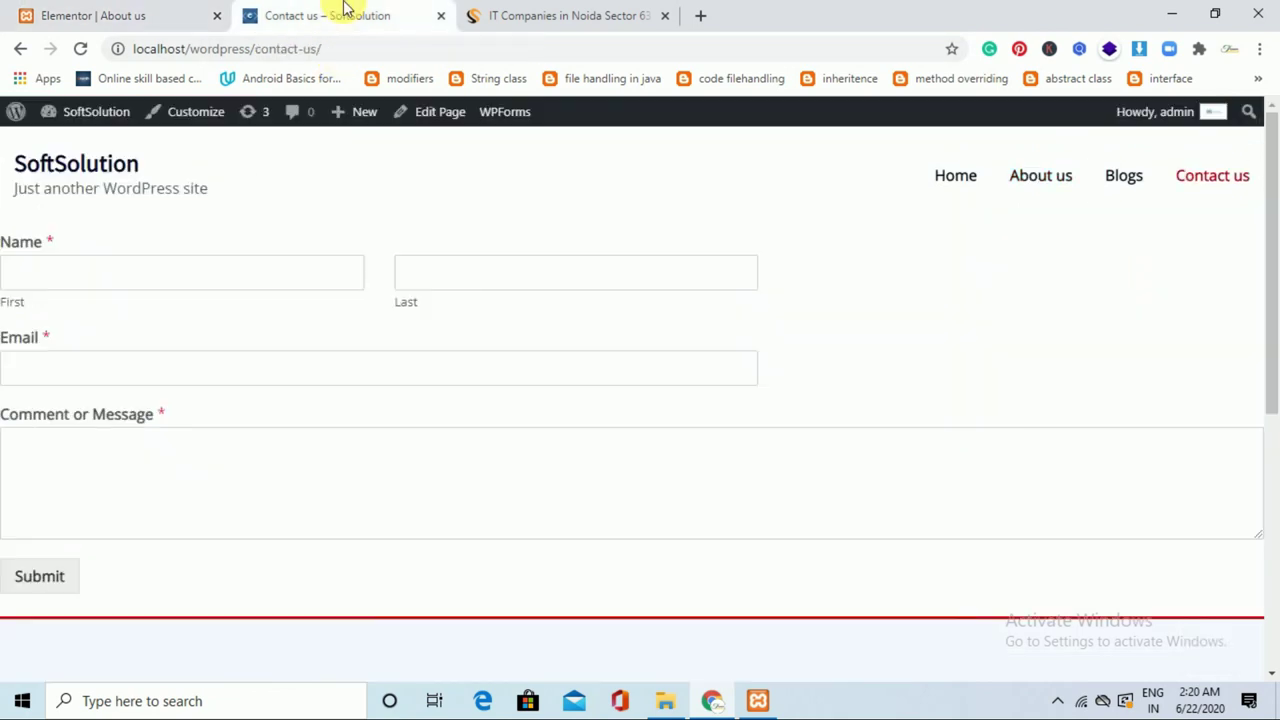
left_click(200, 12)
left_click(340, 12)
left_click(1043, 191)
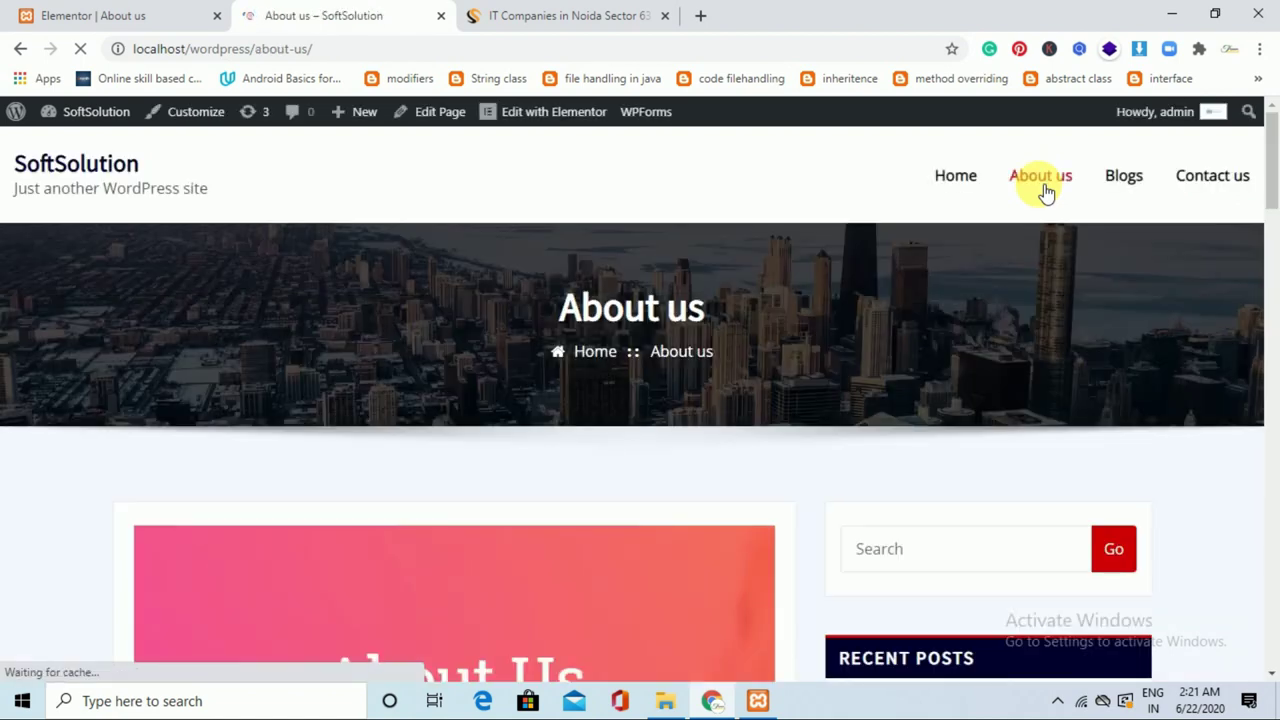
mouse_move(1272, 180)
left_mouse_down()
mouse_move(1268, 329)
mouse_move(1271, 157)
left_mouse_up()
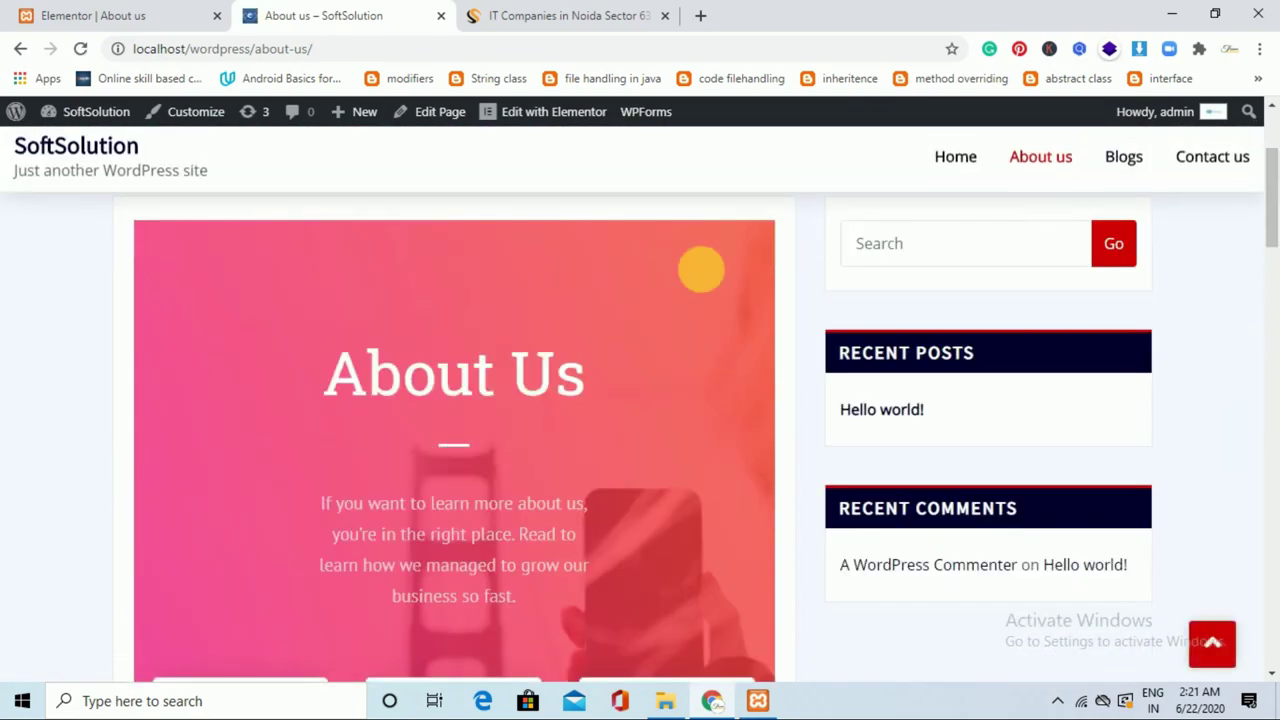
left_click(180, 10)
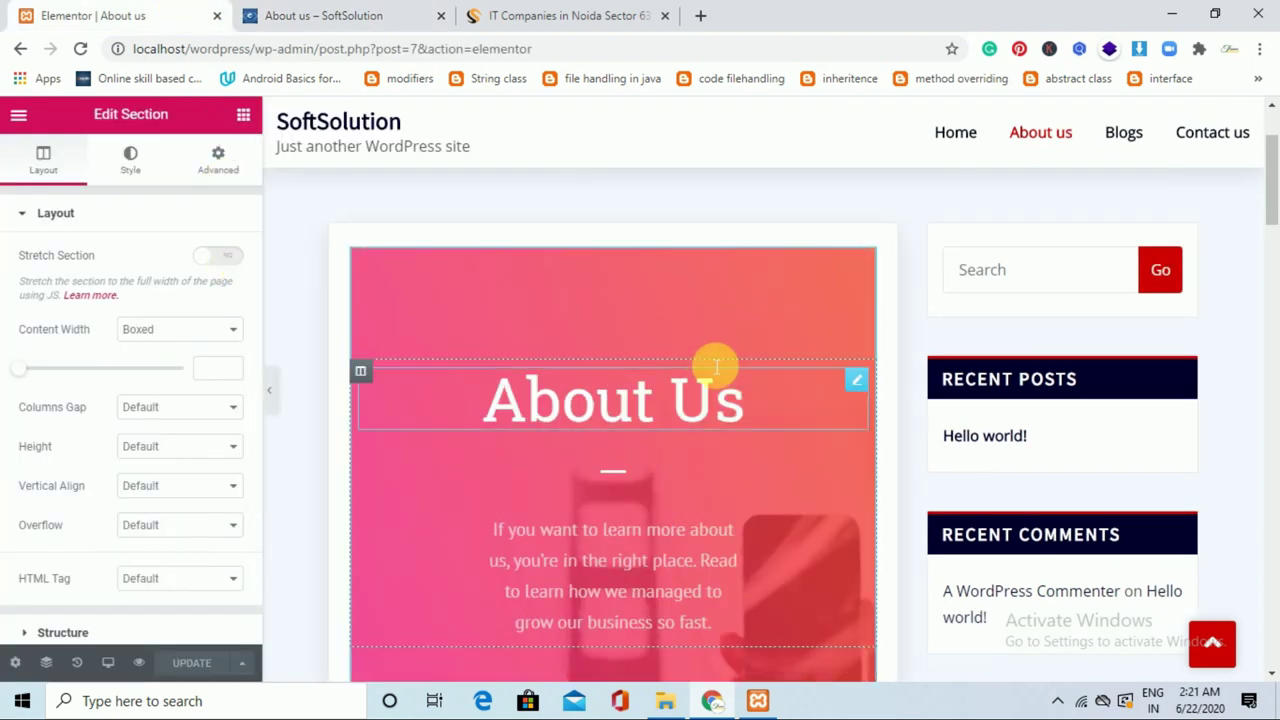
Replace the About Us intro paragraph text with "Learn about us who we are".
left_click_drag(1270, 160, 1270, 228)
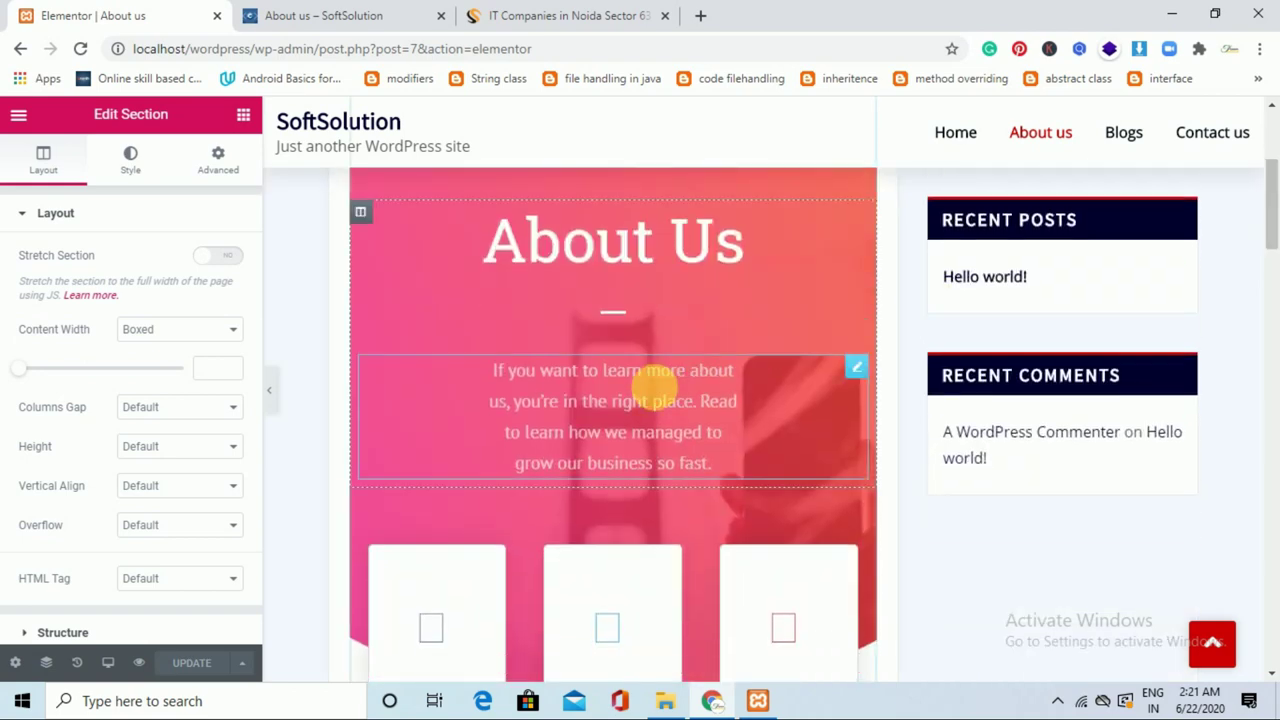
left_click(653, 387)
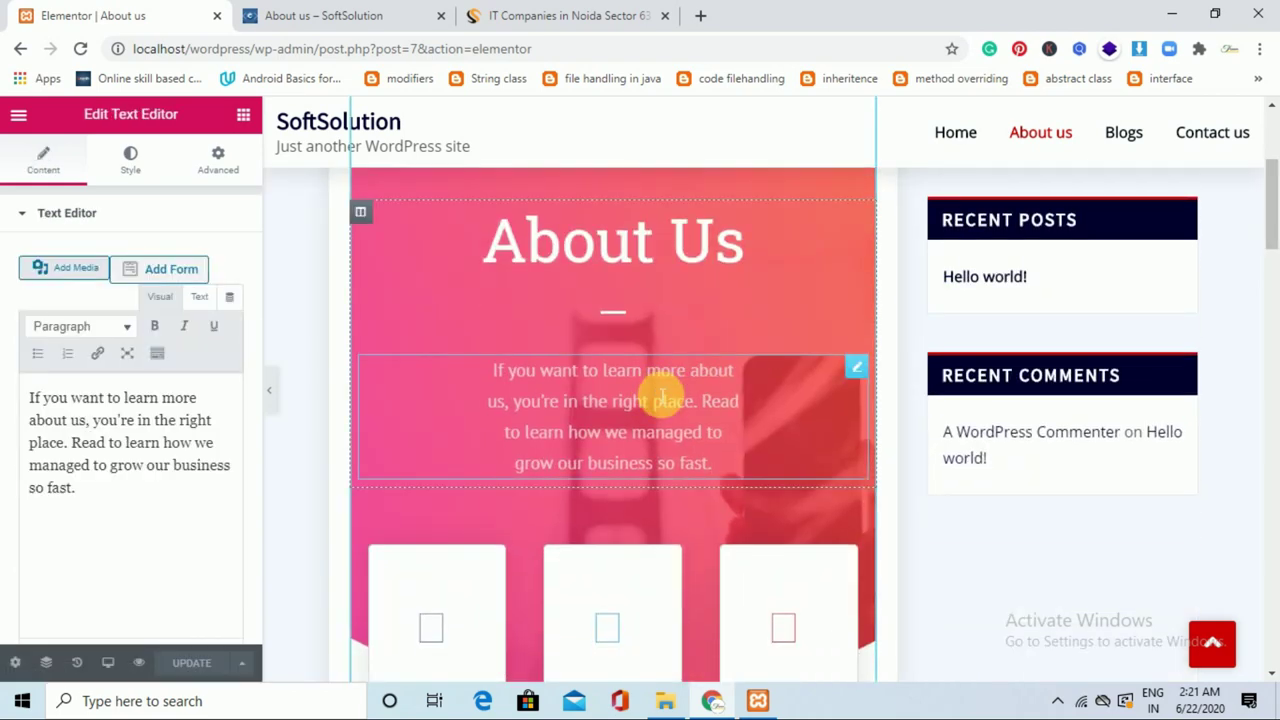
double_click(663, 393)
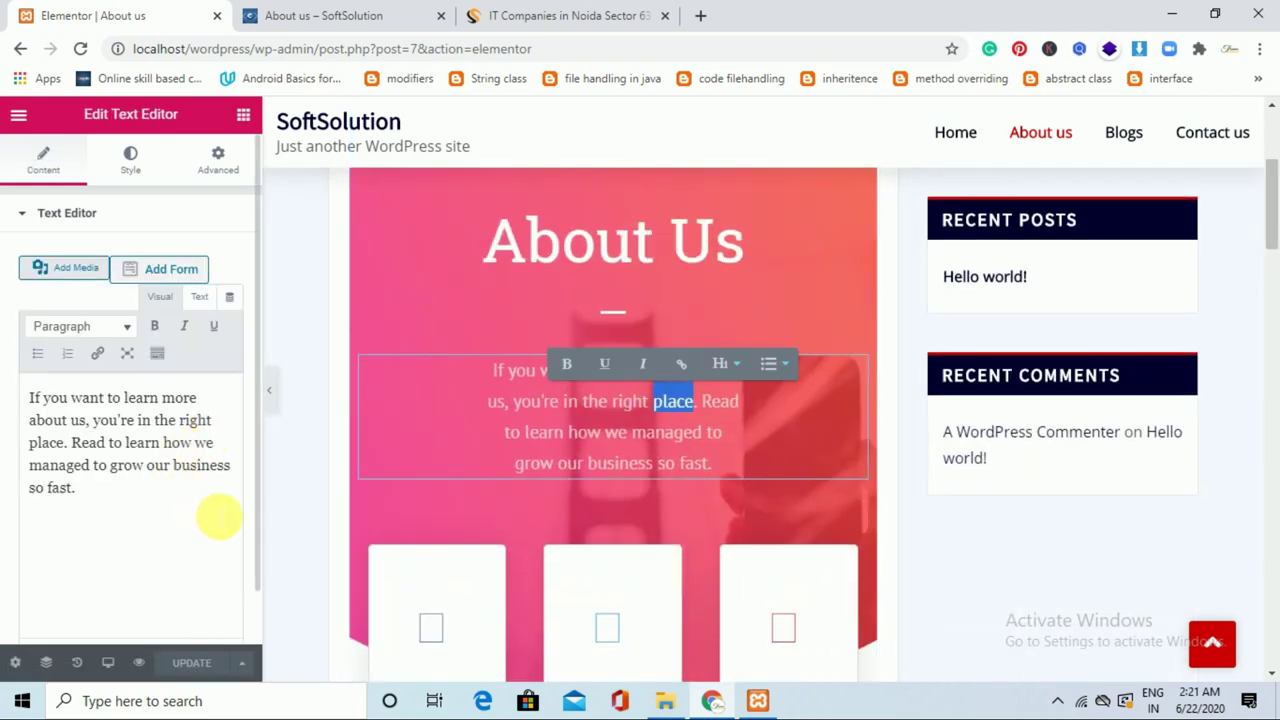
left_click_drag(120, 508, 38, 400)
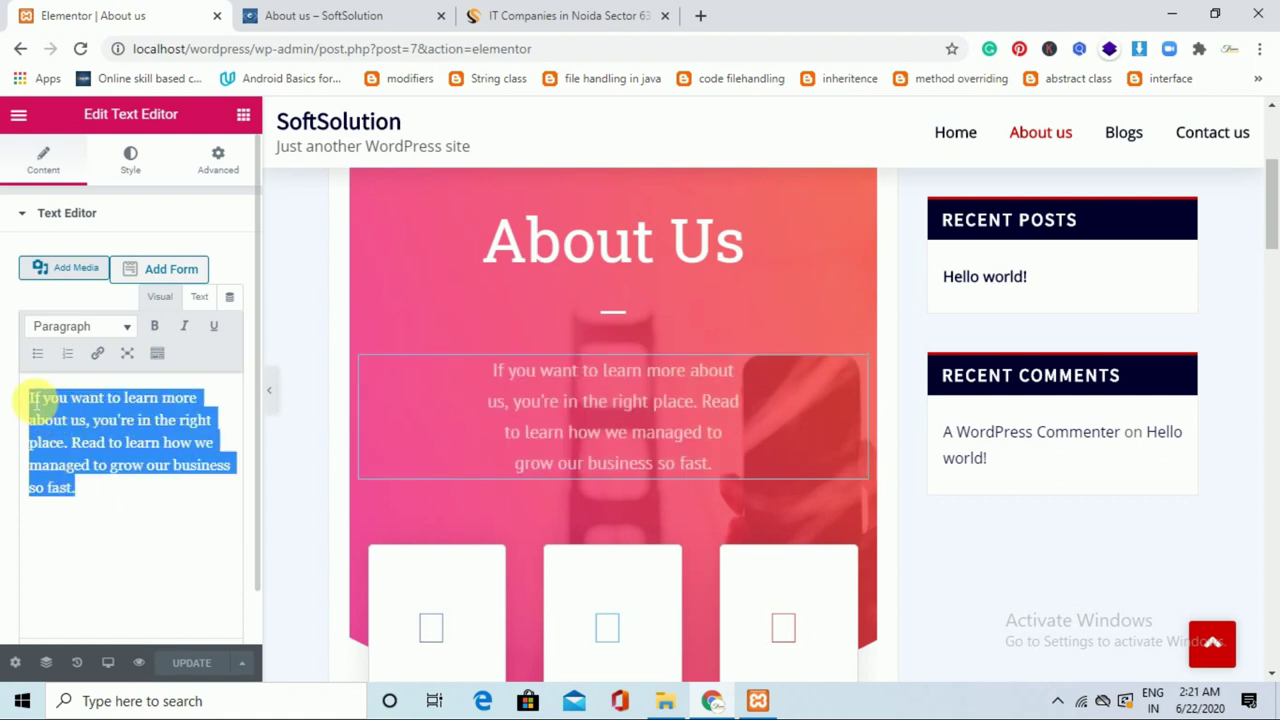
key("BackSpace")
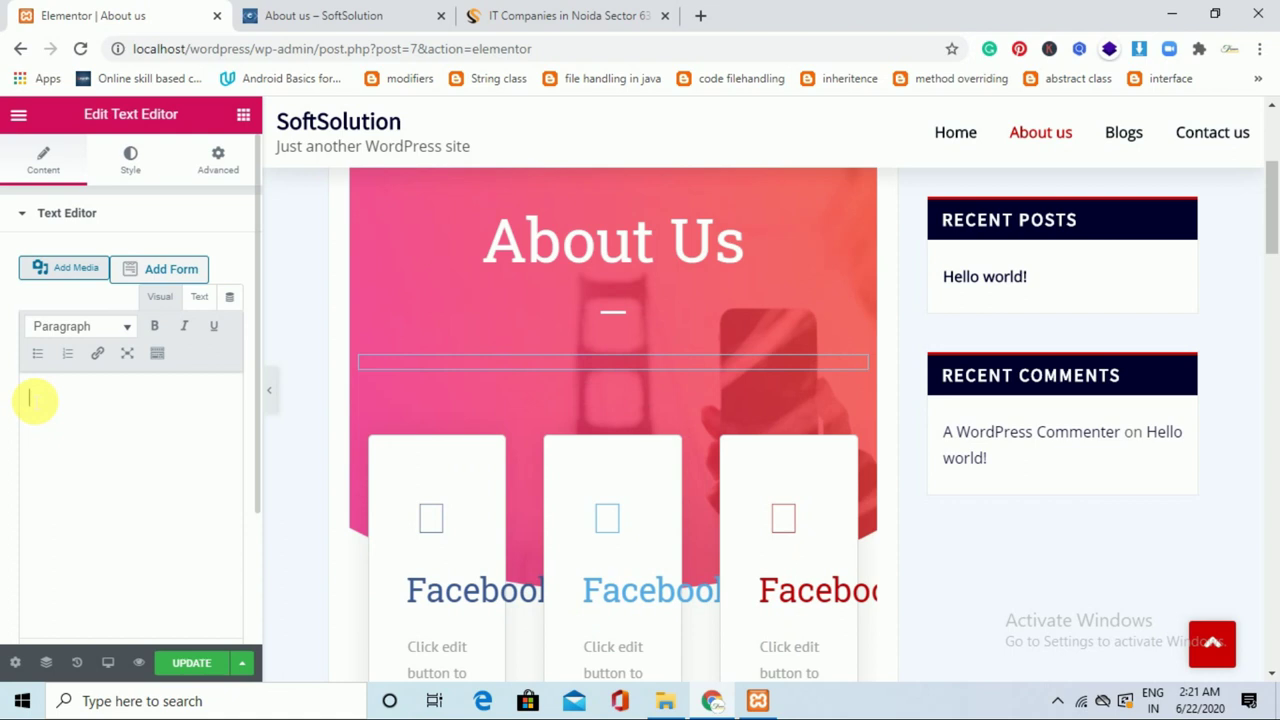
type("Learn")
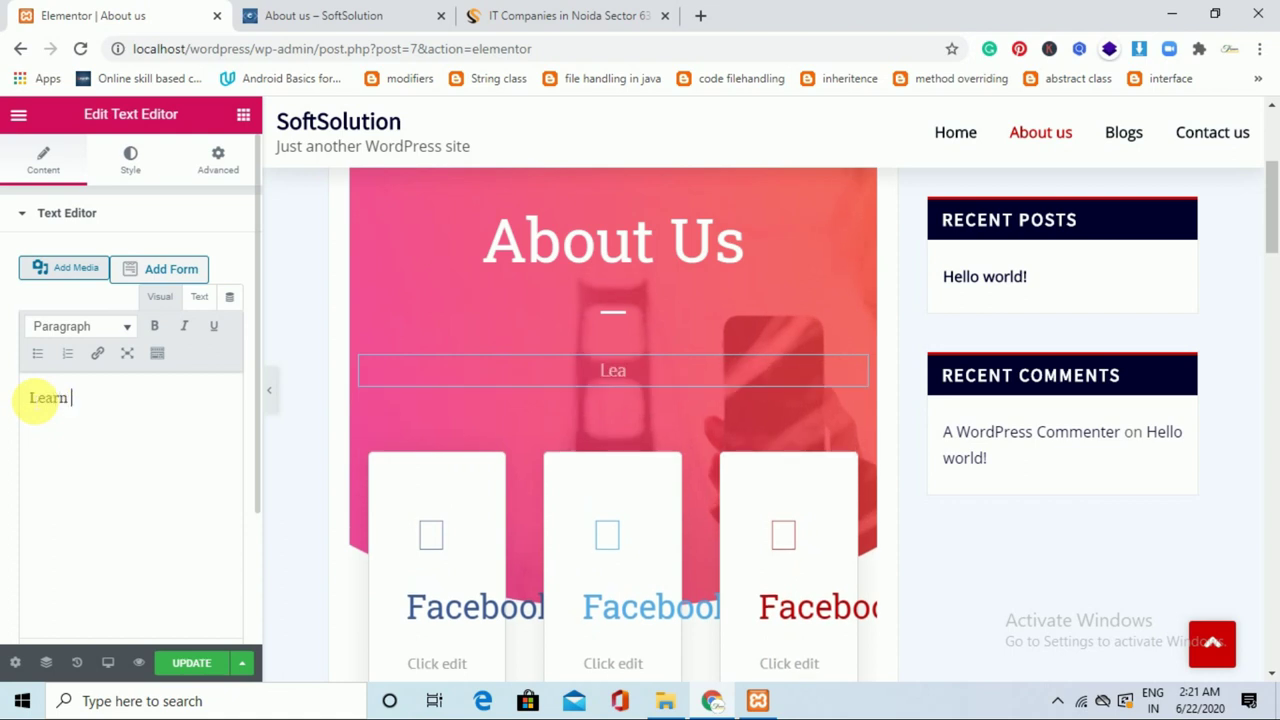
type(" about us who ")
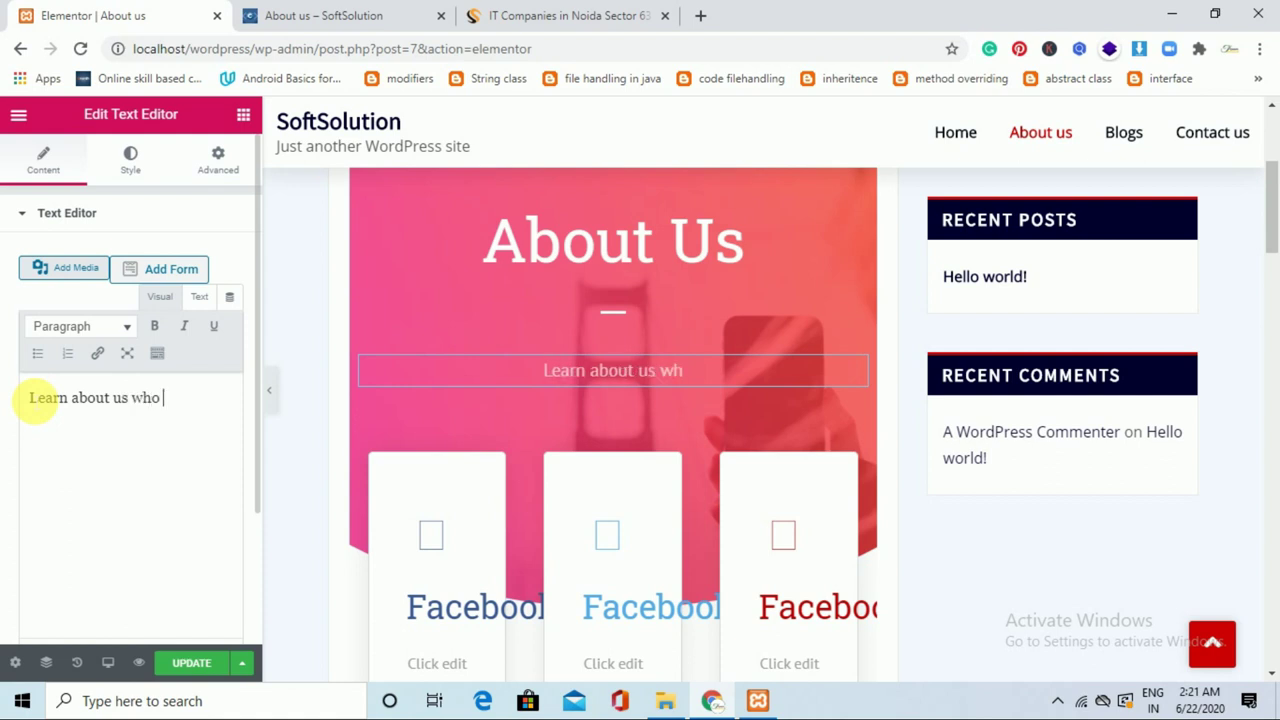
type("we are")
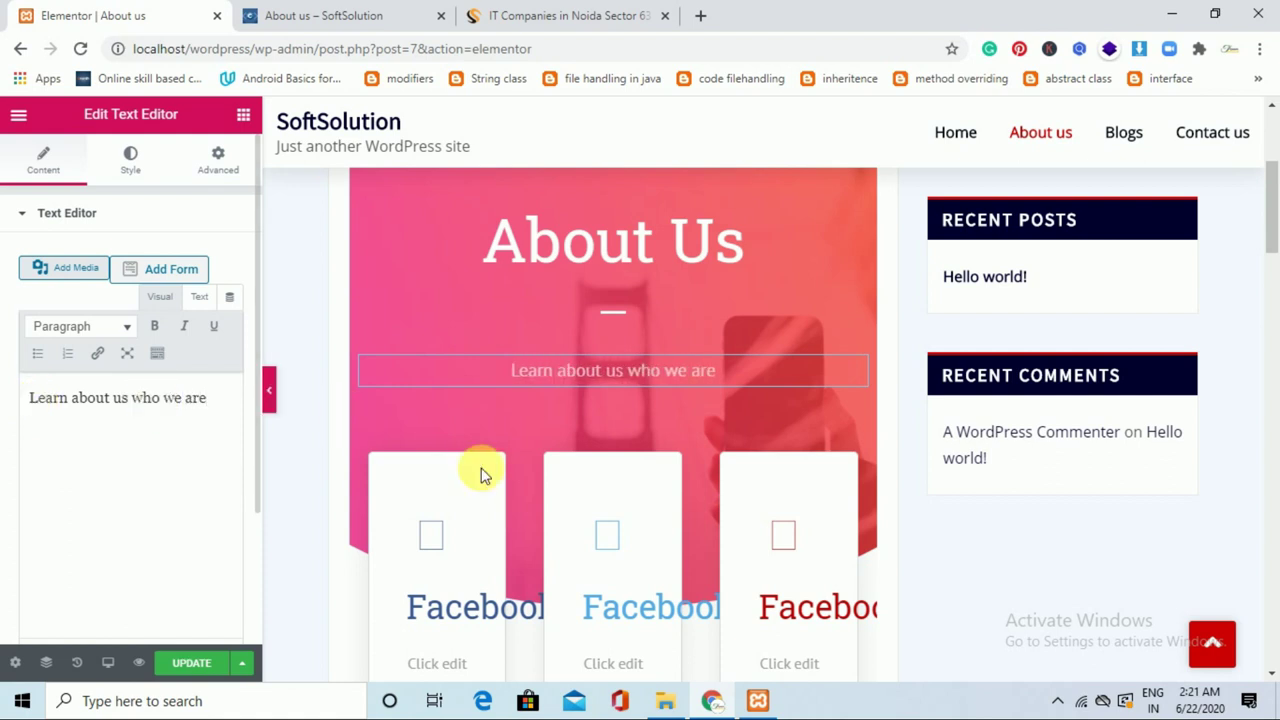
Select each icon box so the Facebook, Twitter and YouTube icons render, then reselect the first card.
scroll(435, 295, "down", 2)
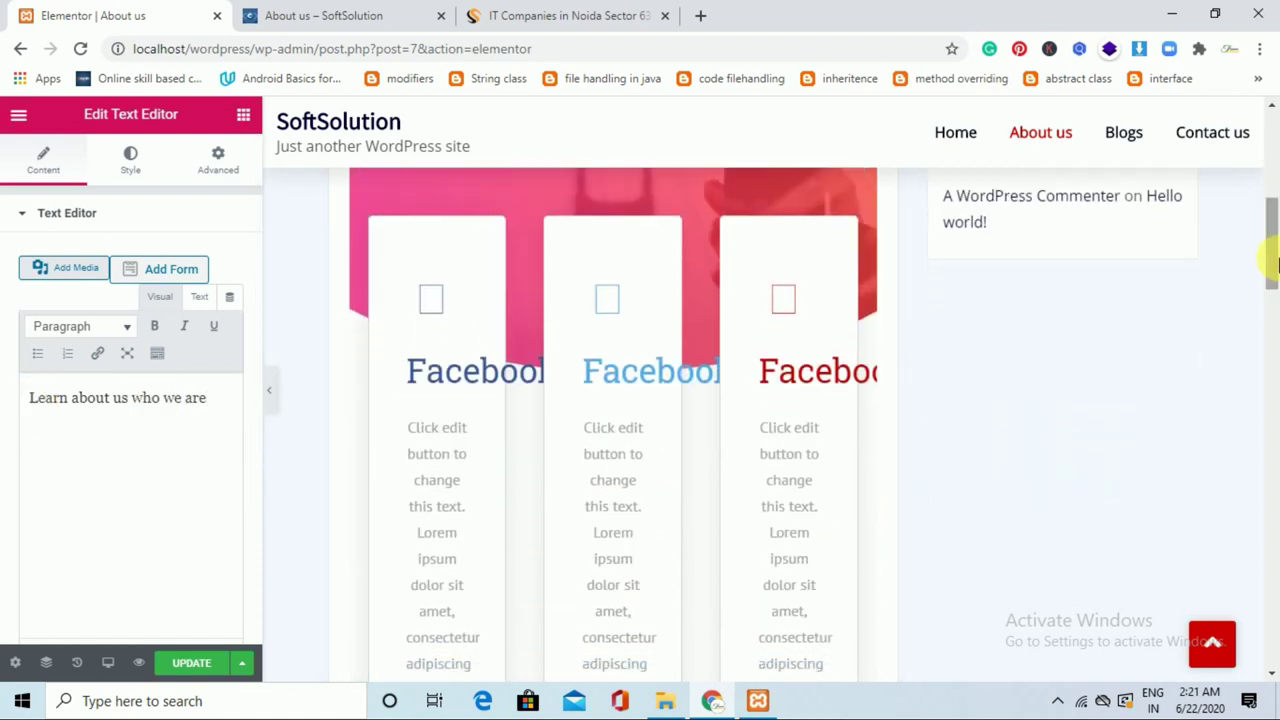
left_click(433, 308)
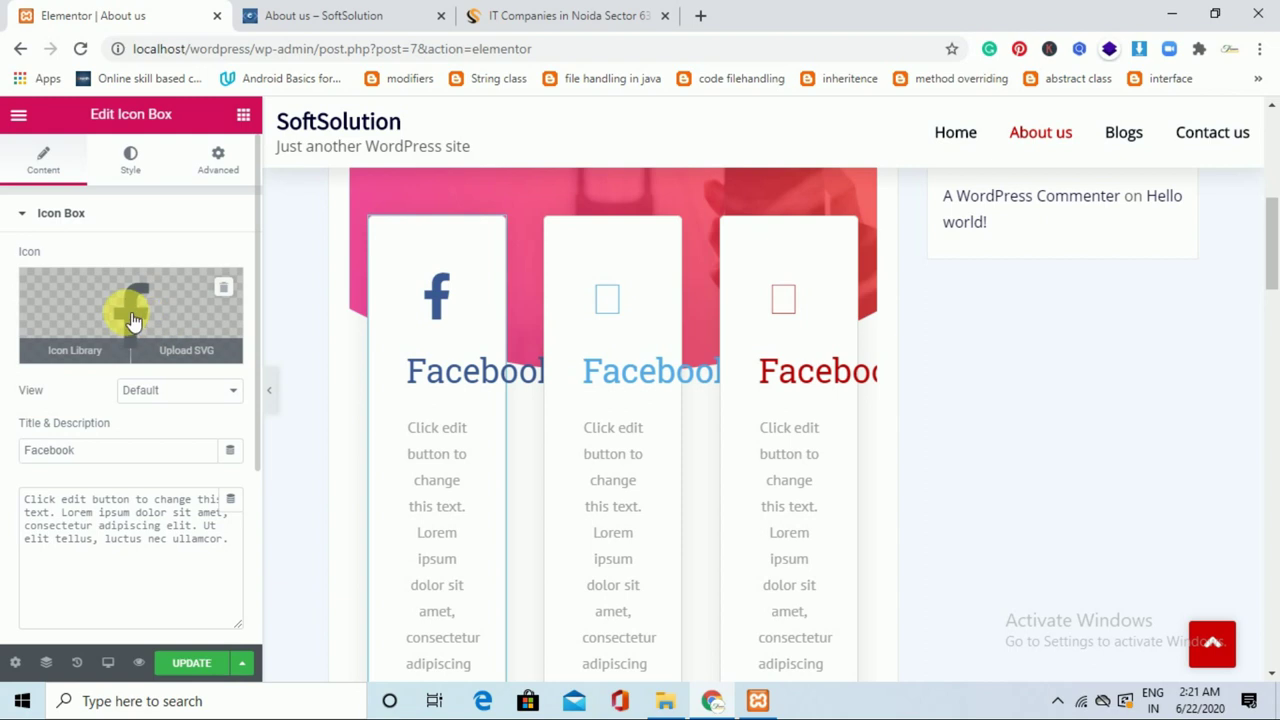
left_click(615, 316)
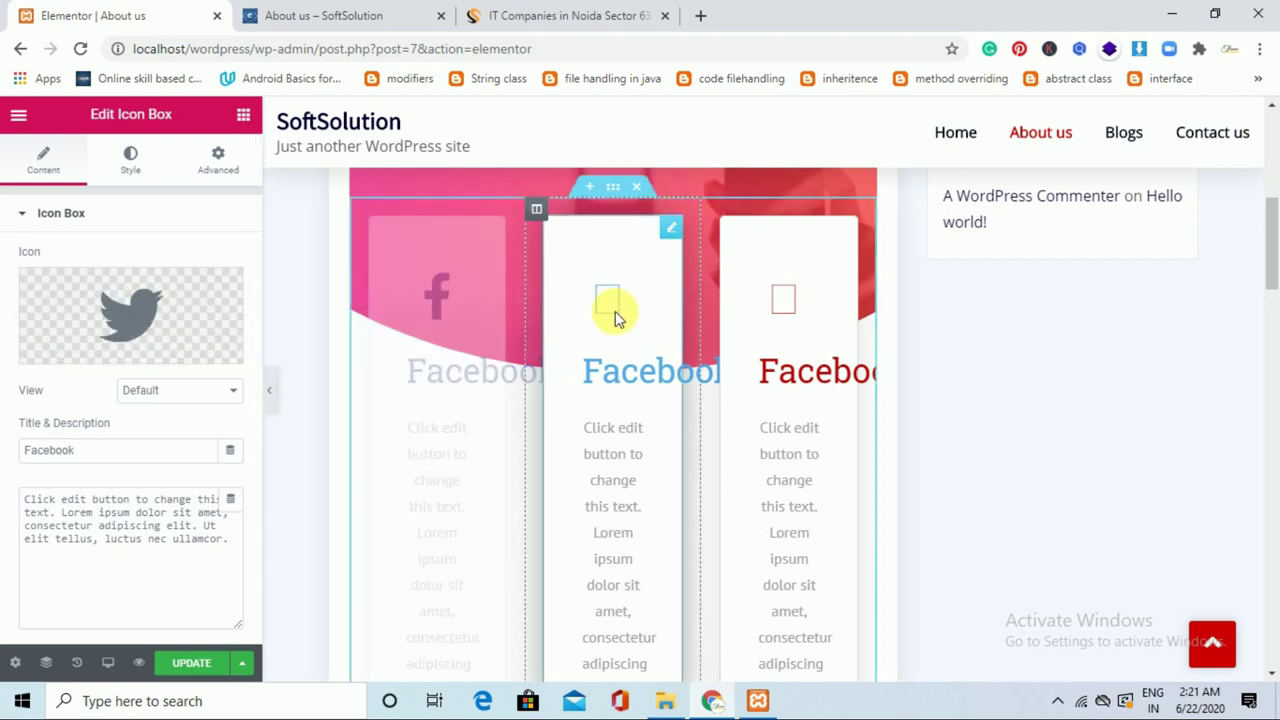
left_click(789, 302)
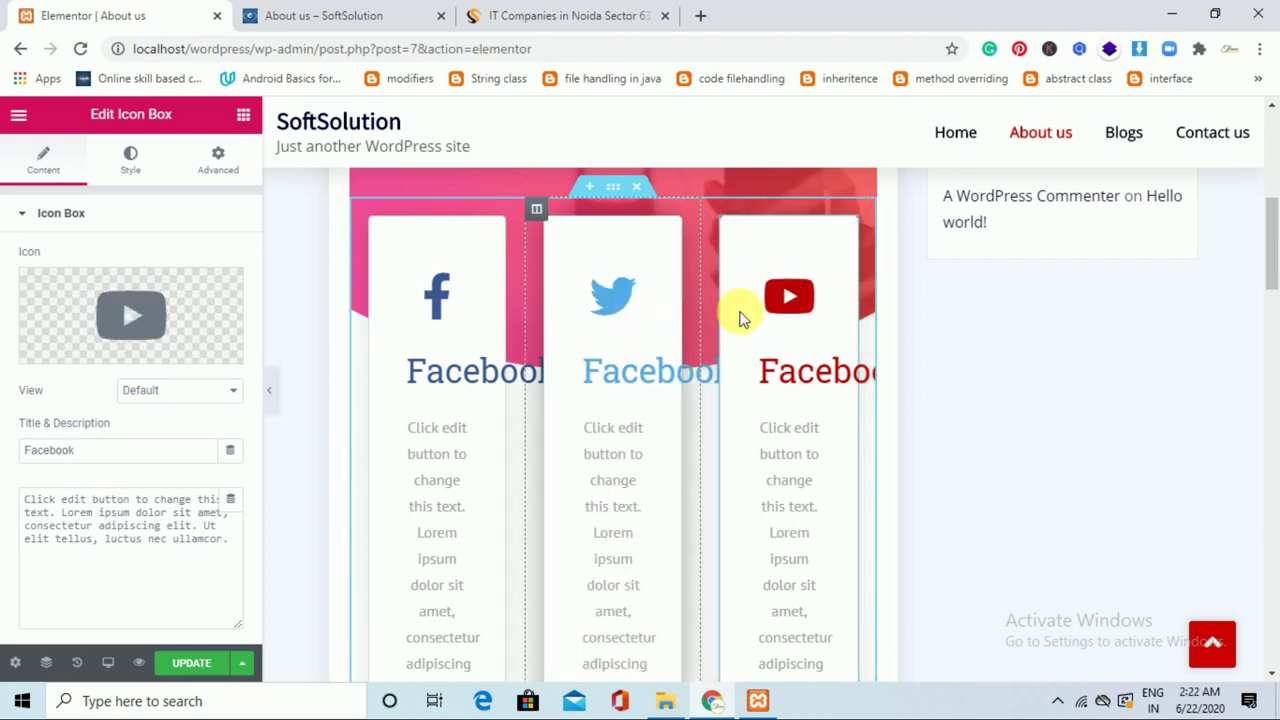
mouse_move(184, 317)
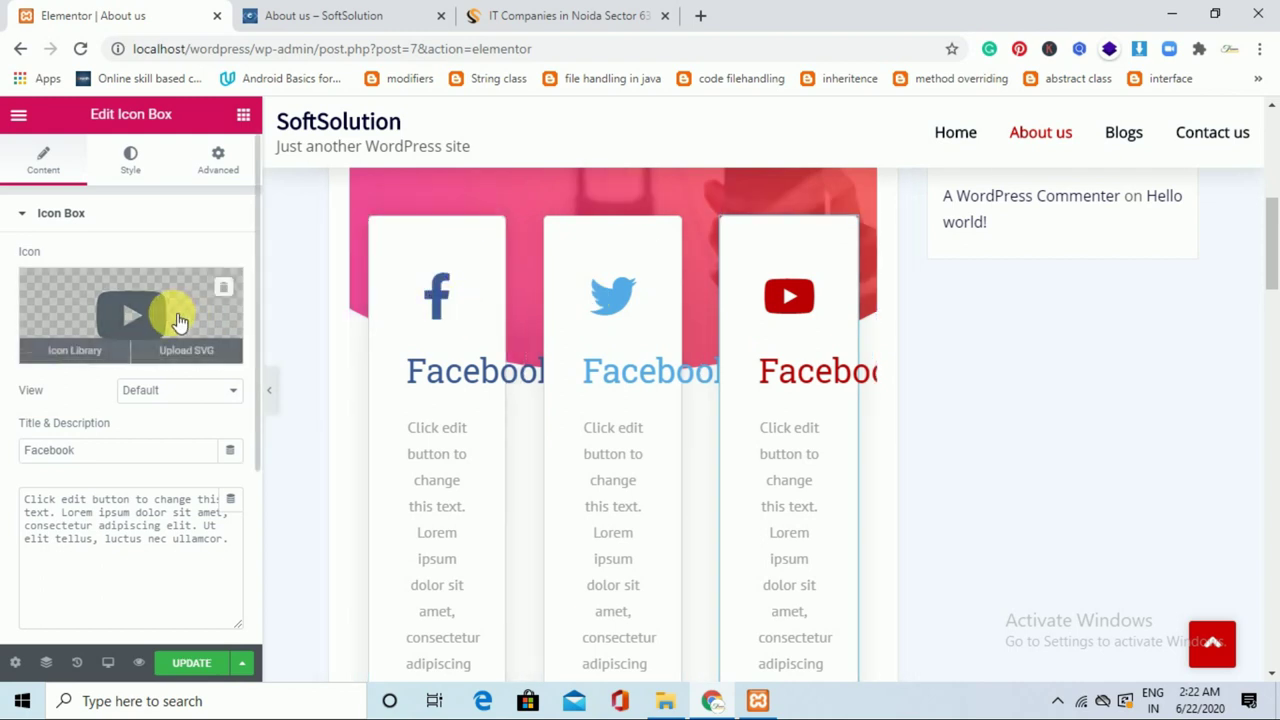
left_click(449, 300)
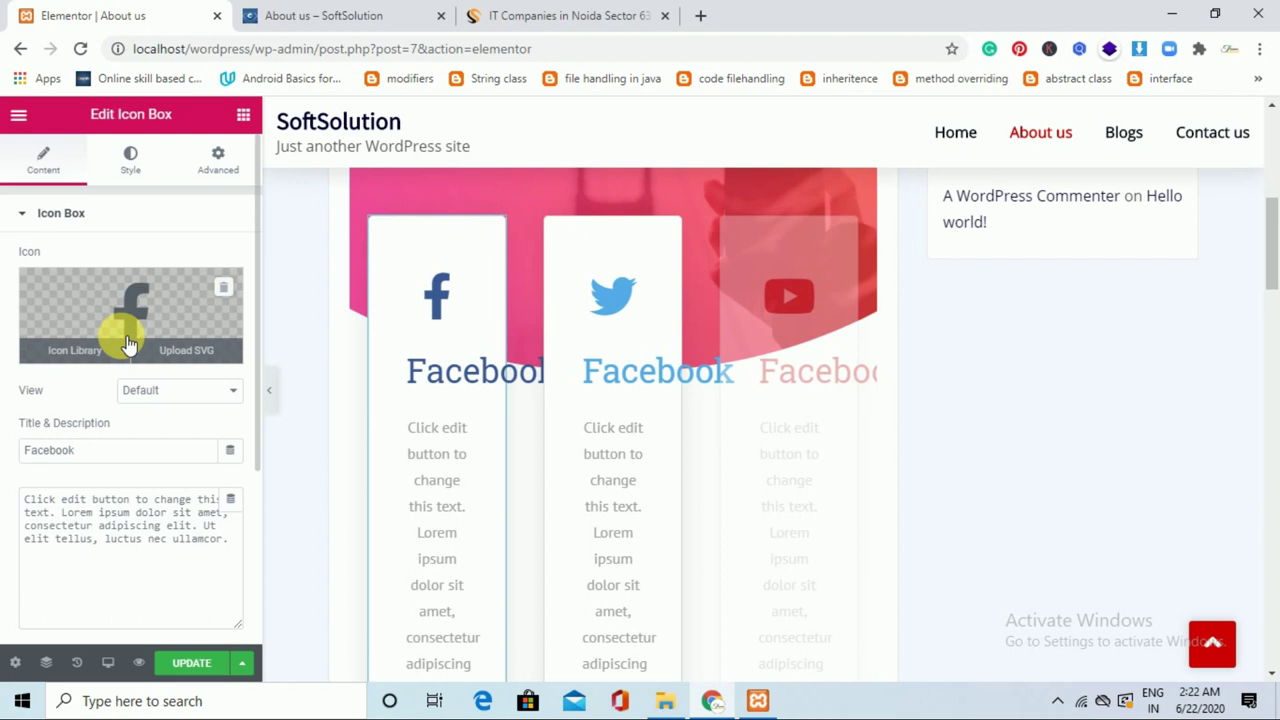
Swap the first card's icon for Facebook Messenger from the Icon Library.
left_click(128, 343)
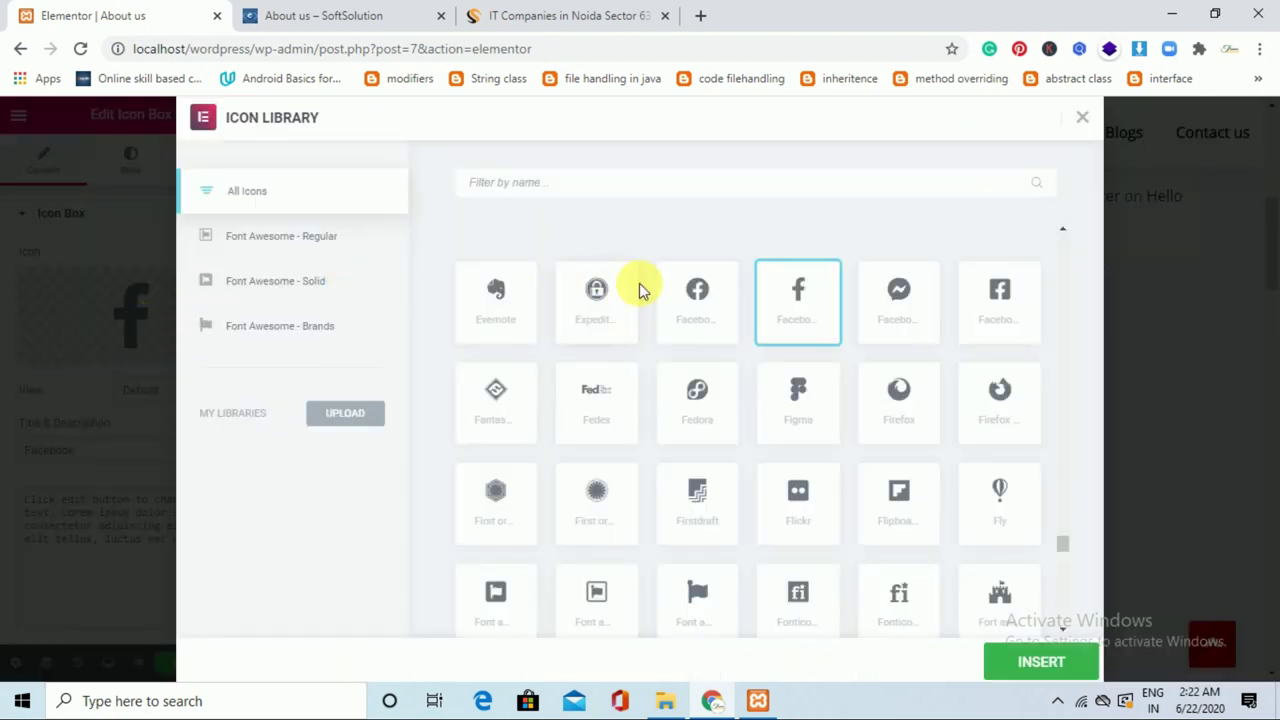
left_click(909, 315)
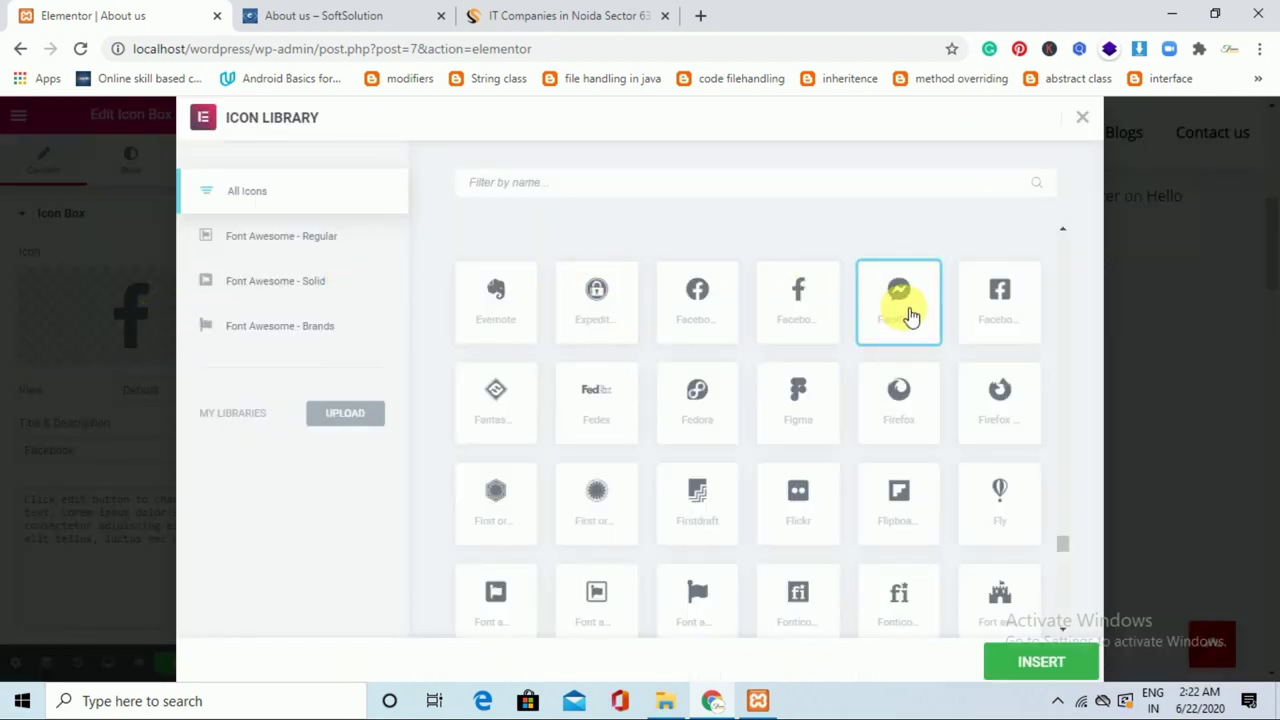
left_click(1018, 668)
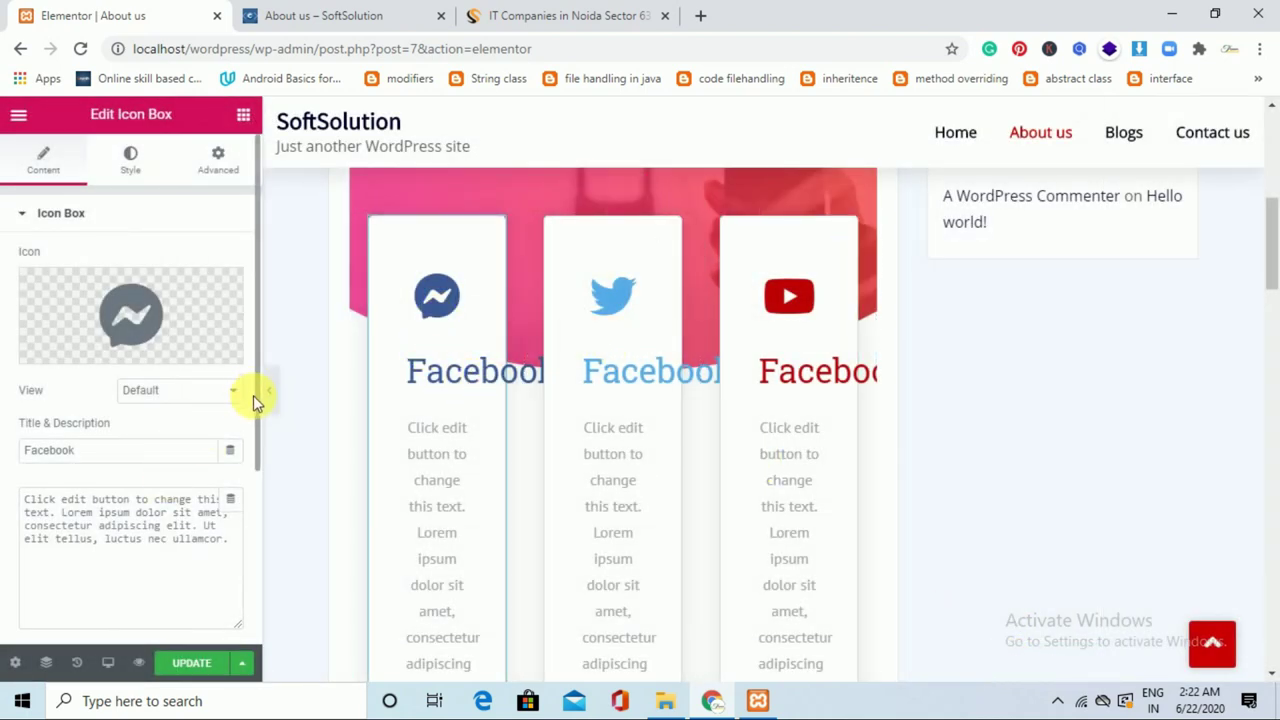
Replace the first card's lorem description with "connect with us".
scroll(254, 401, "down", 3)
left_click_drag(160, 263, 245, 300)
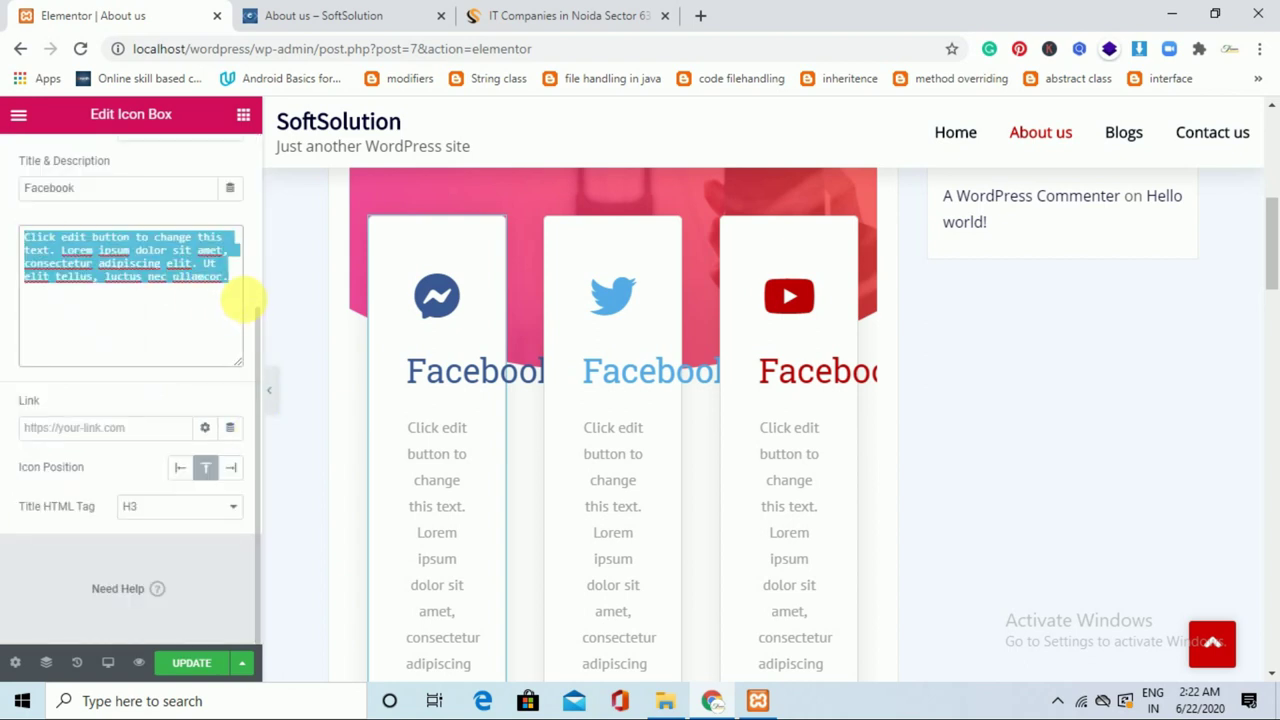
key("BackSpace")
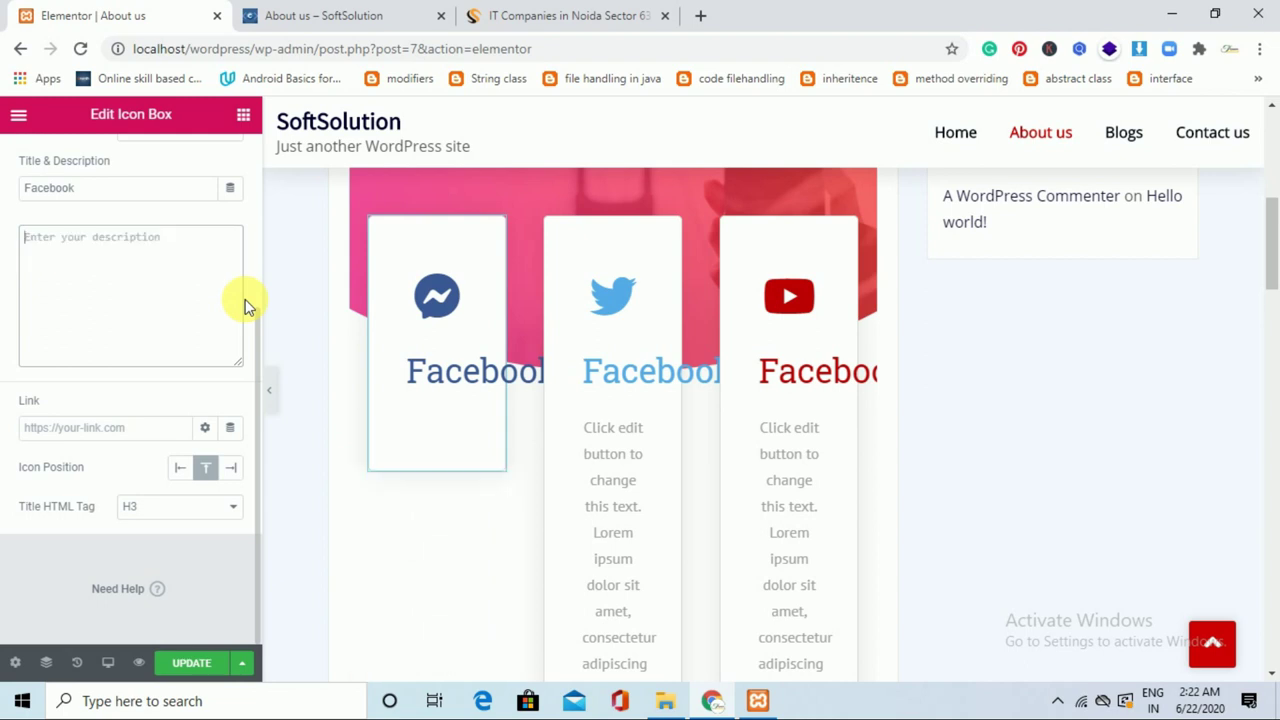
type("connect with us")
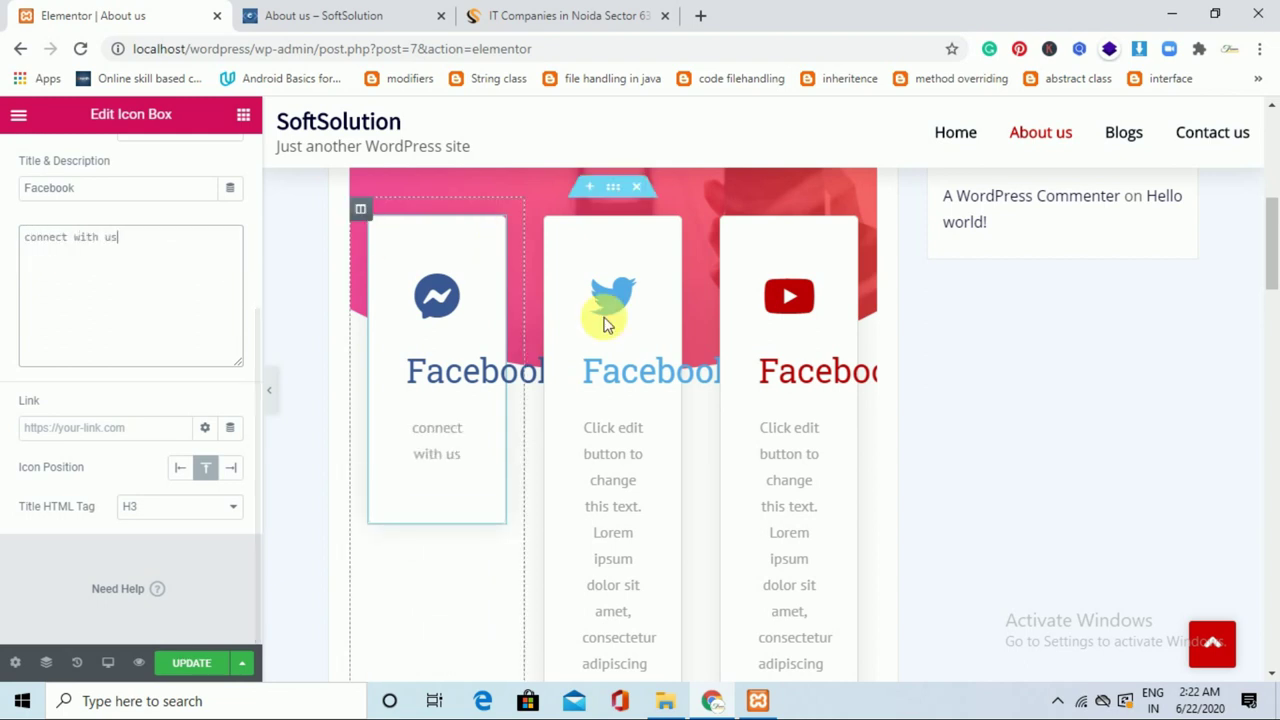
Change the Twitter card's description to "connect with us".
double_click(628, 427)
left_click(640, 506)
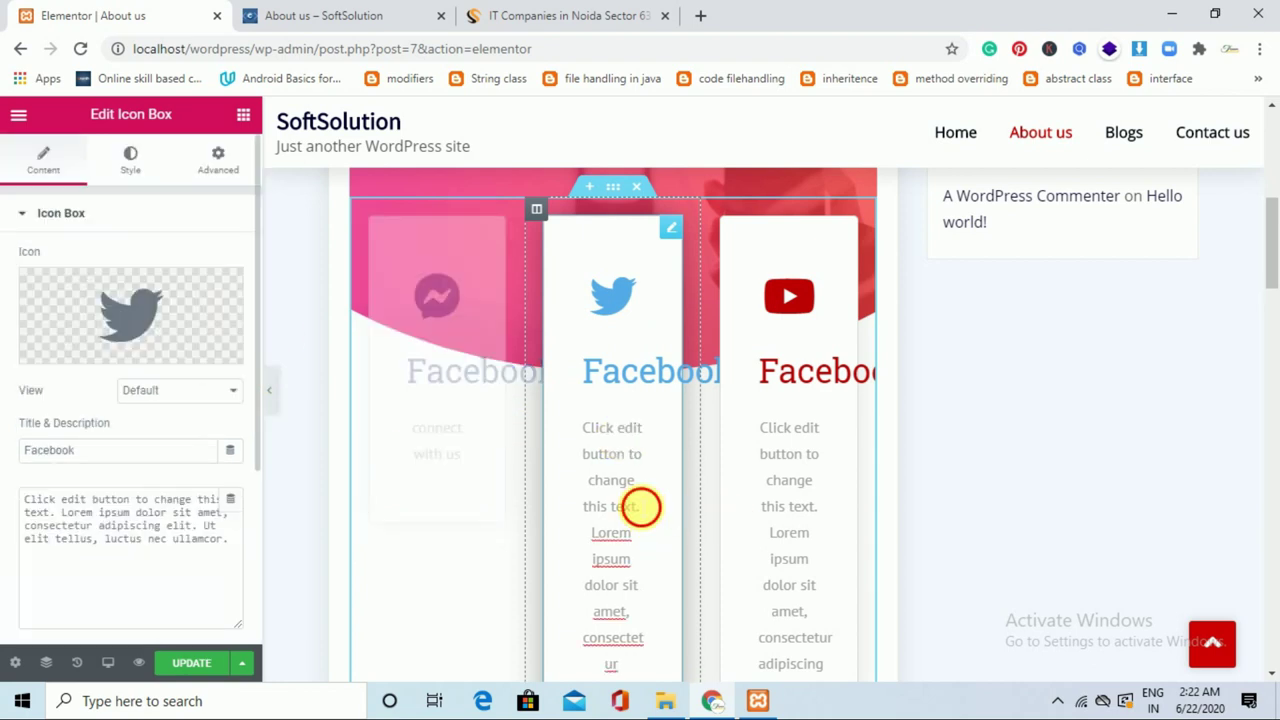
left_click(214, 552)
key("ctrl+a")
key("BackSpace")
type("c")
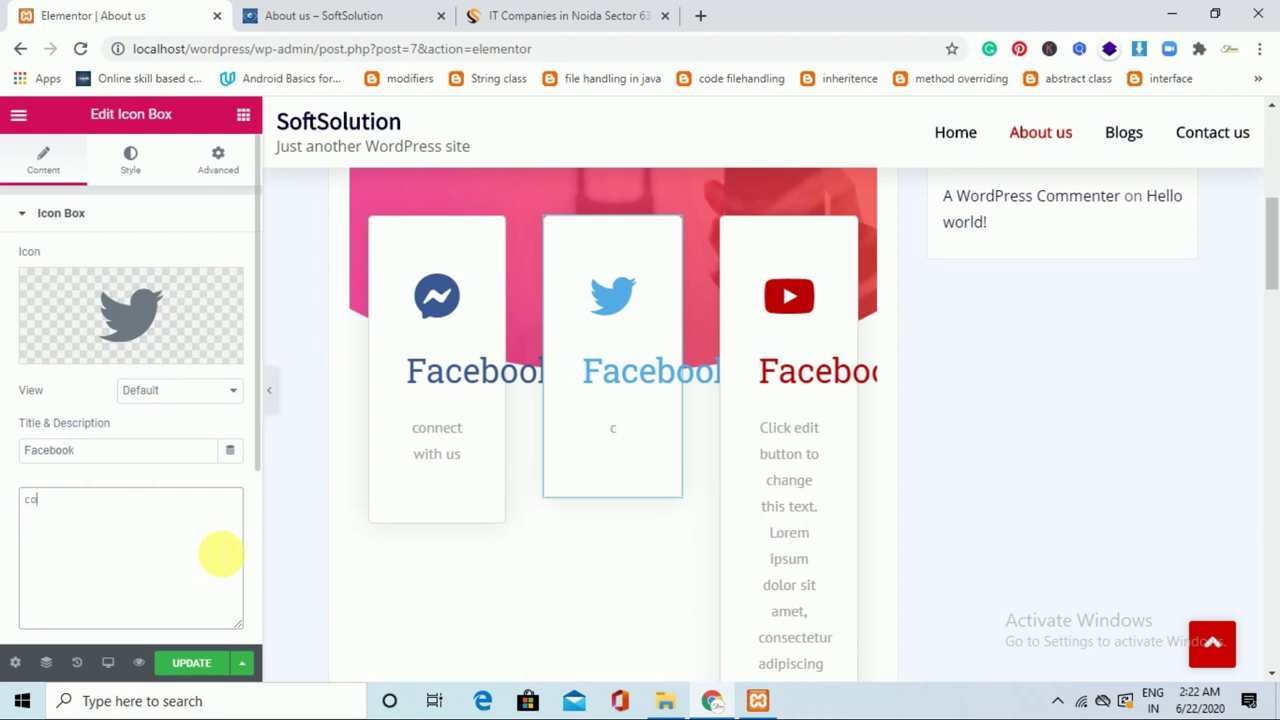
type("onnect with")
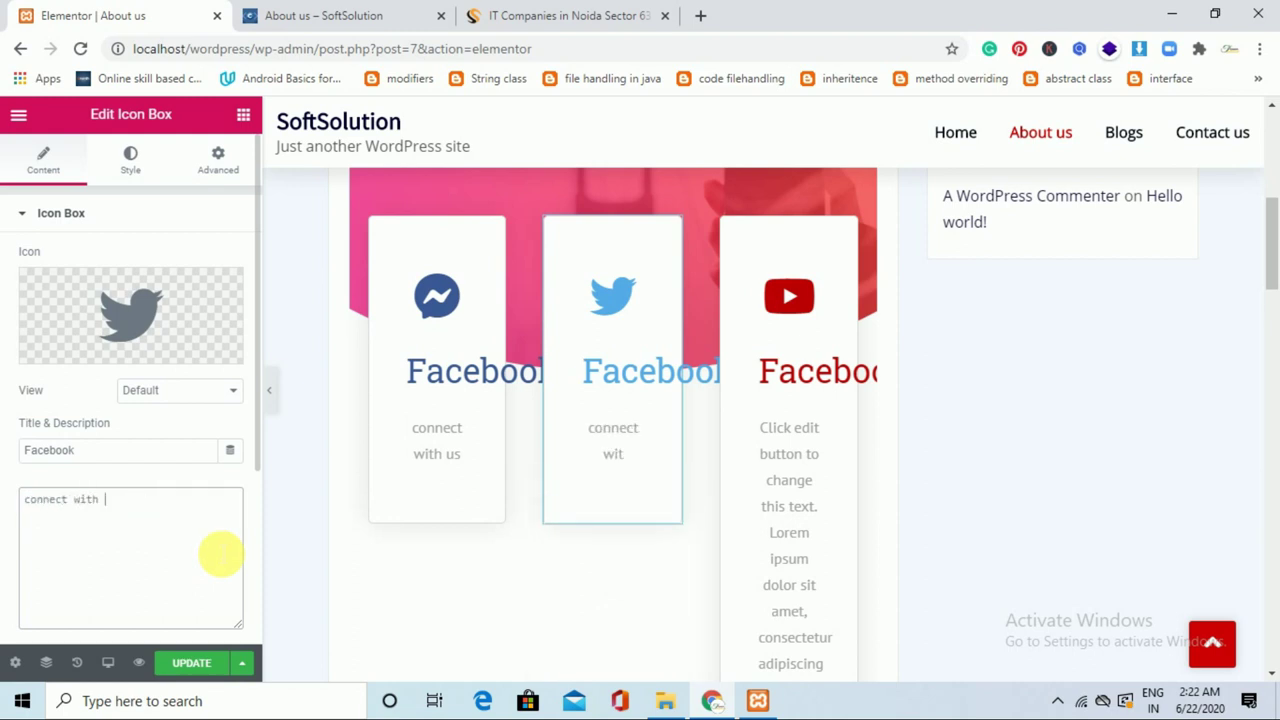
type(" us")
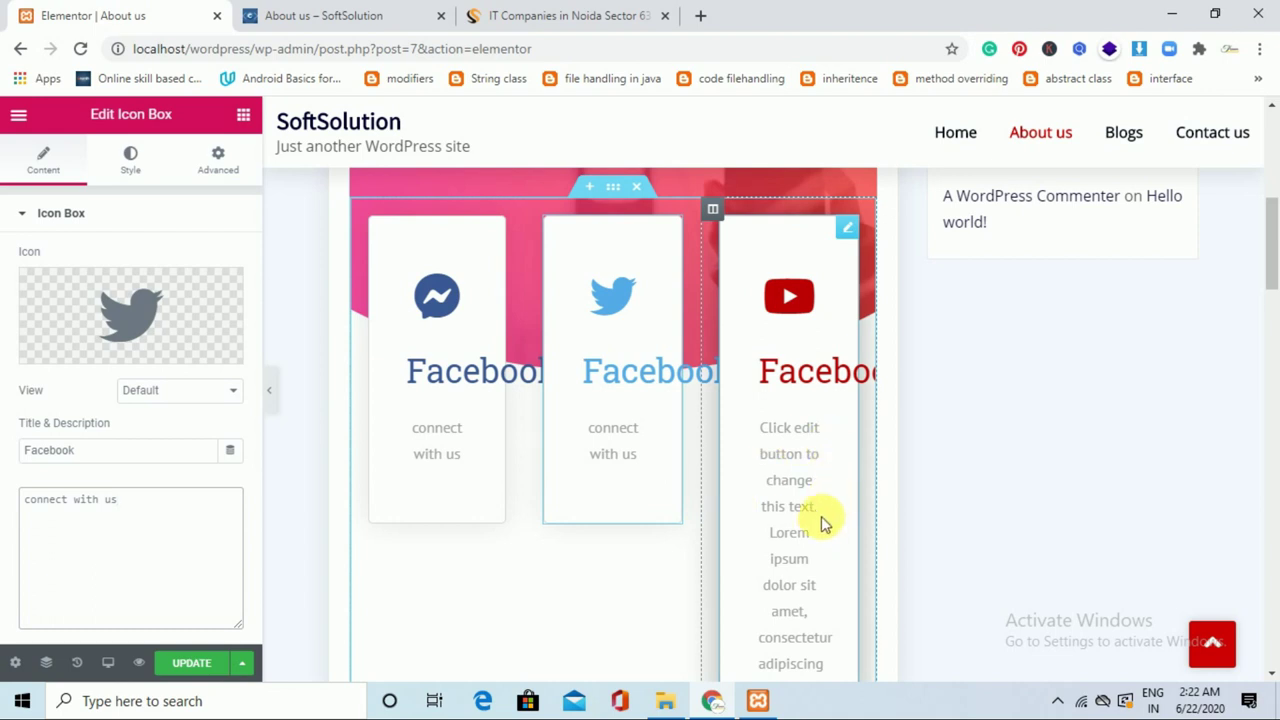
Change the YouTube card's description to "connect with us" and select the right Our Story column.
left_click(821, 532)
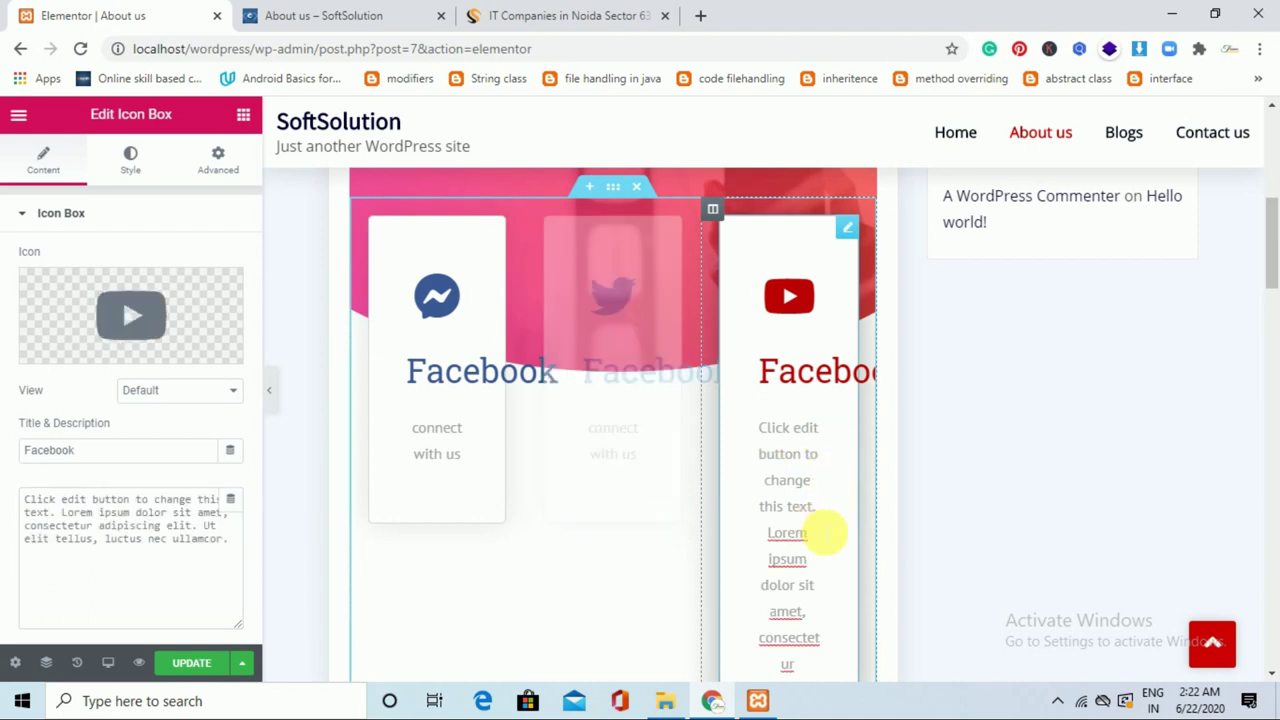
left_click(116, 564)
key("ctrl+a")
key("Delete")
type("conn")
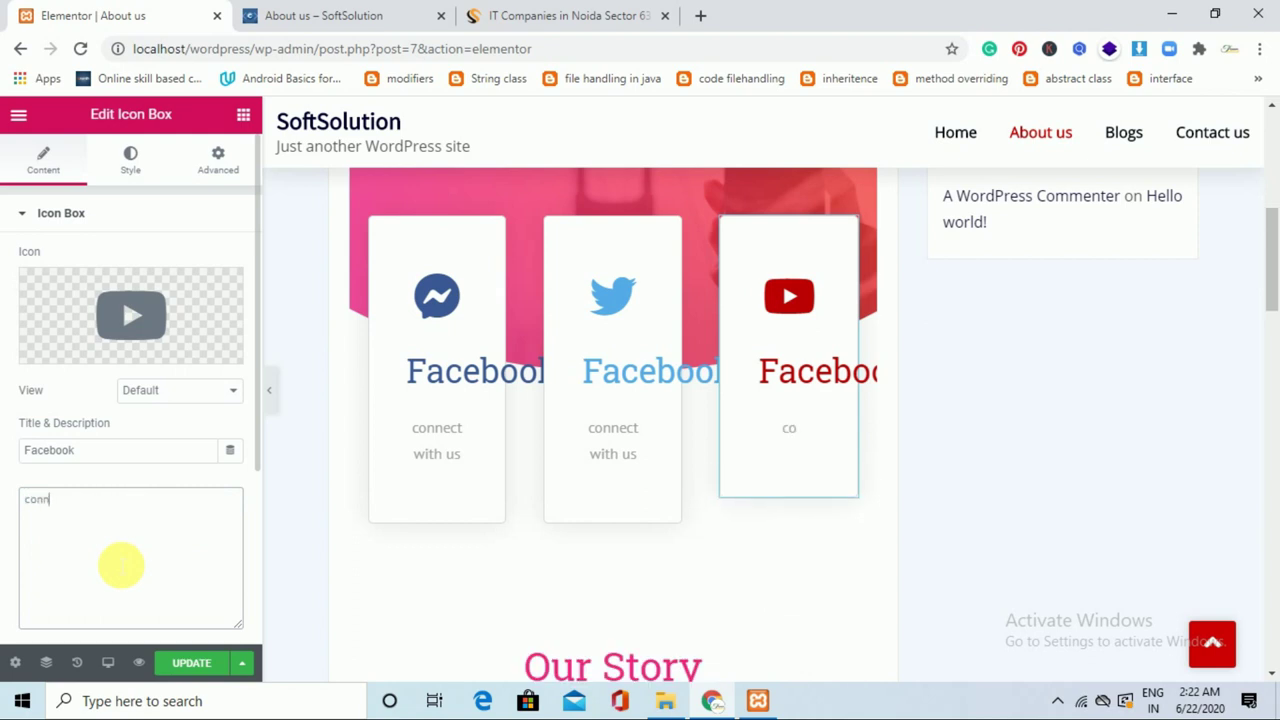
type("ect with us")
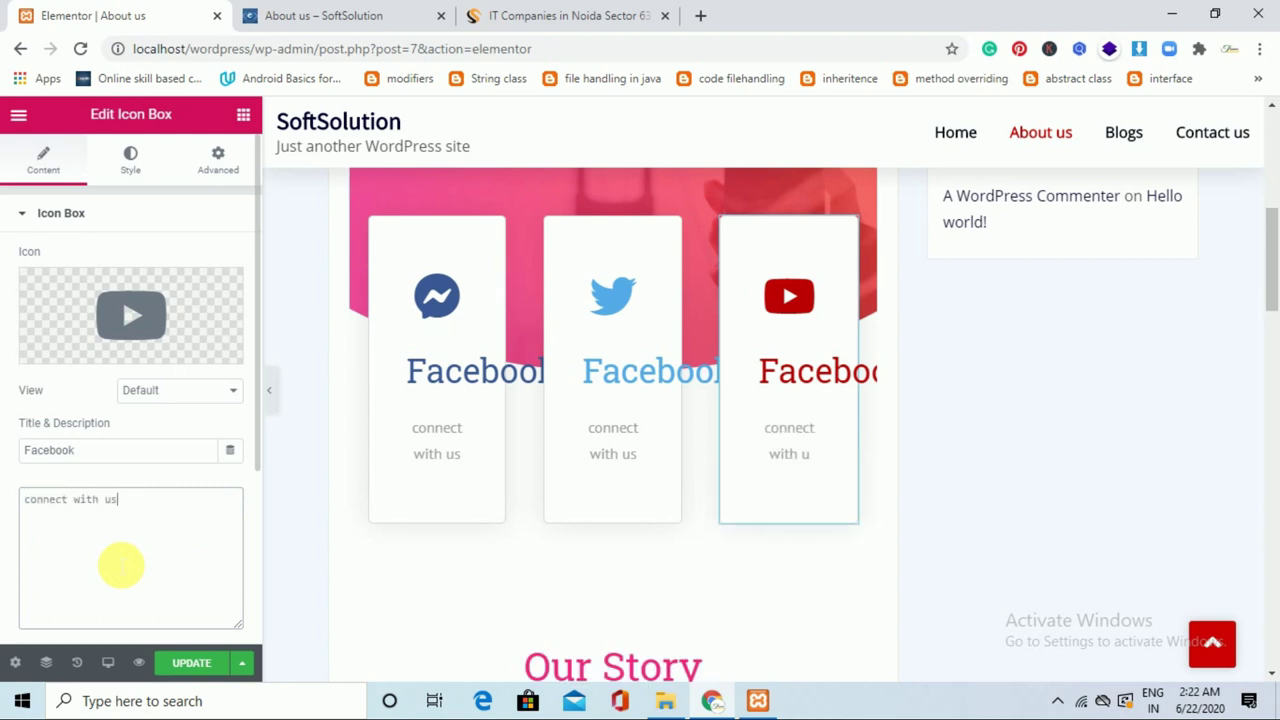
left_click_drag(1271, 251, 1271, 323)
left_click(530, 410)
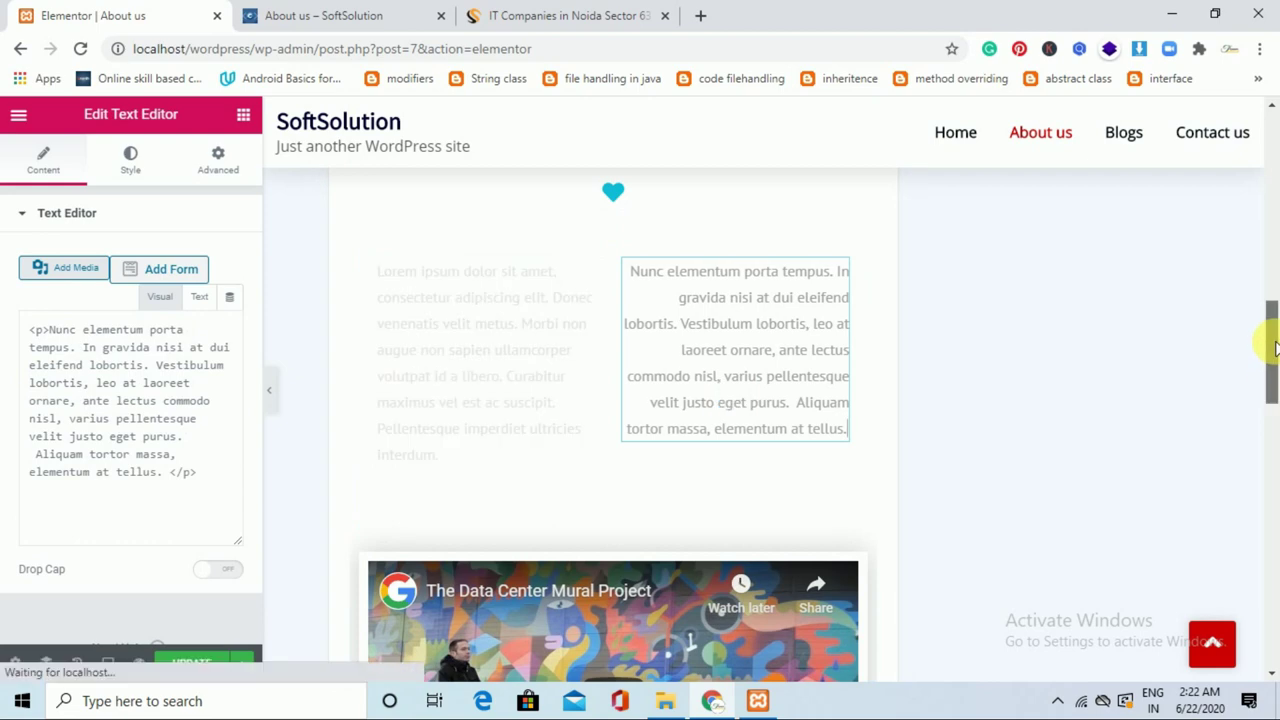
On the Shailers Solutions site, go to About Us > Company Overview and copy both company paragraphs.
left_click(590, 12)
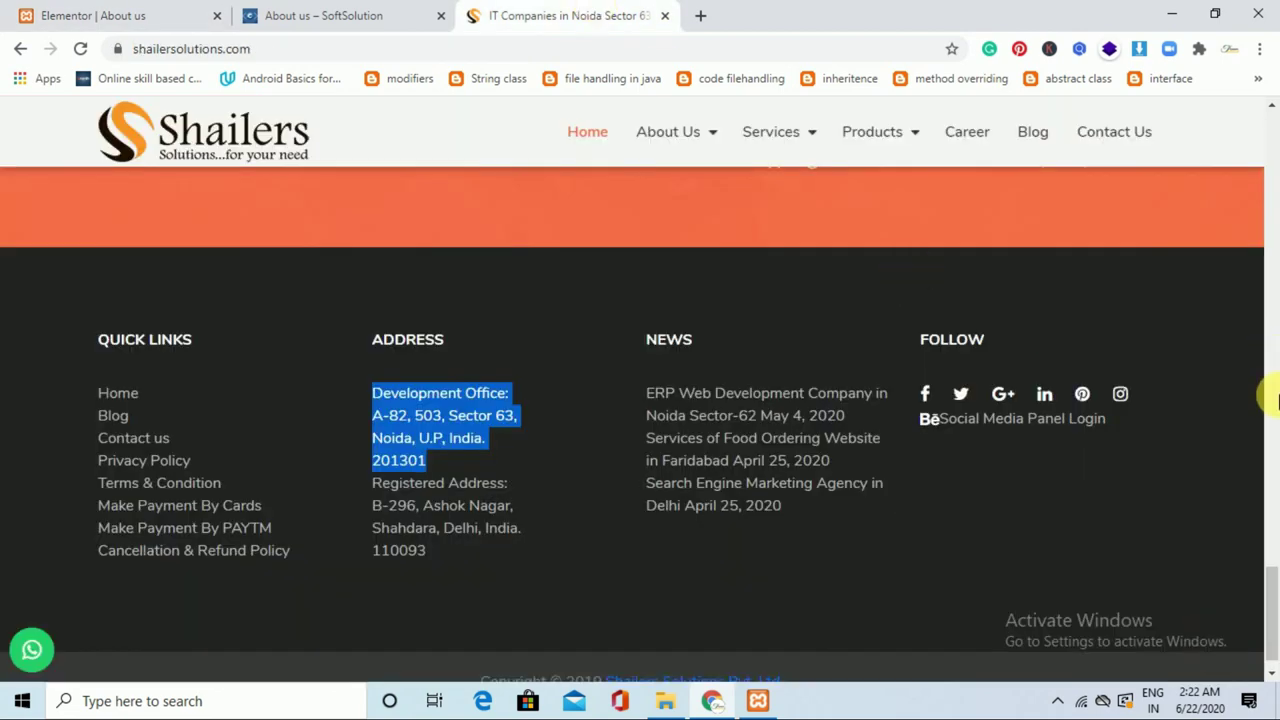
left_click_drag(1272, 478, 1272, 177)
mouse_move(711, 133)
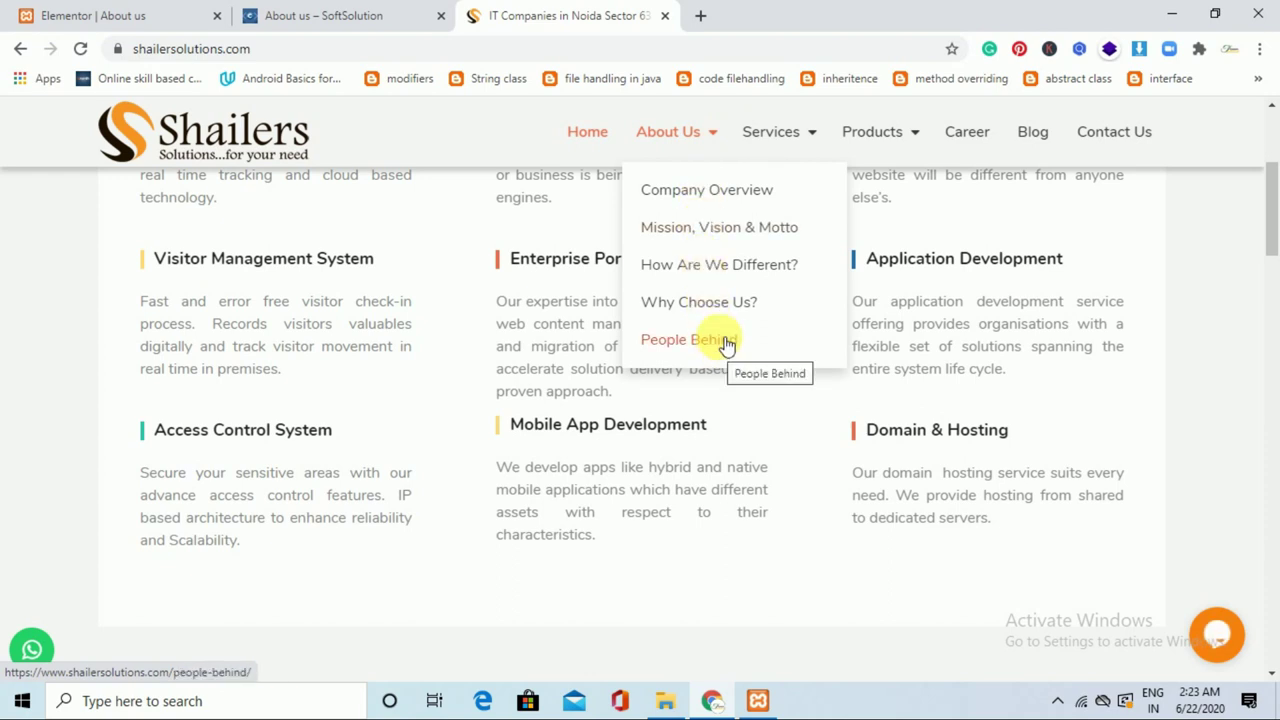
left_click(740, 190)
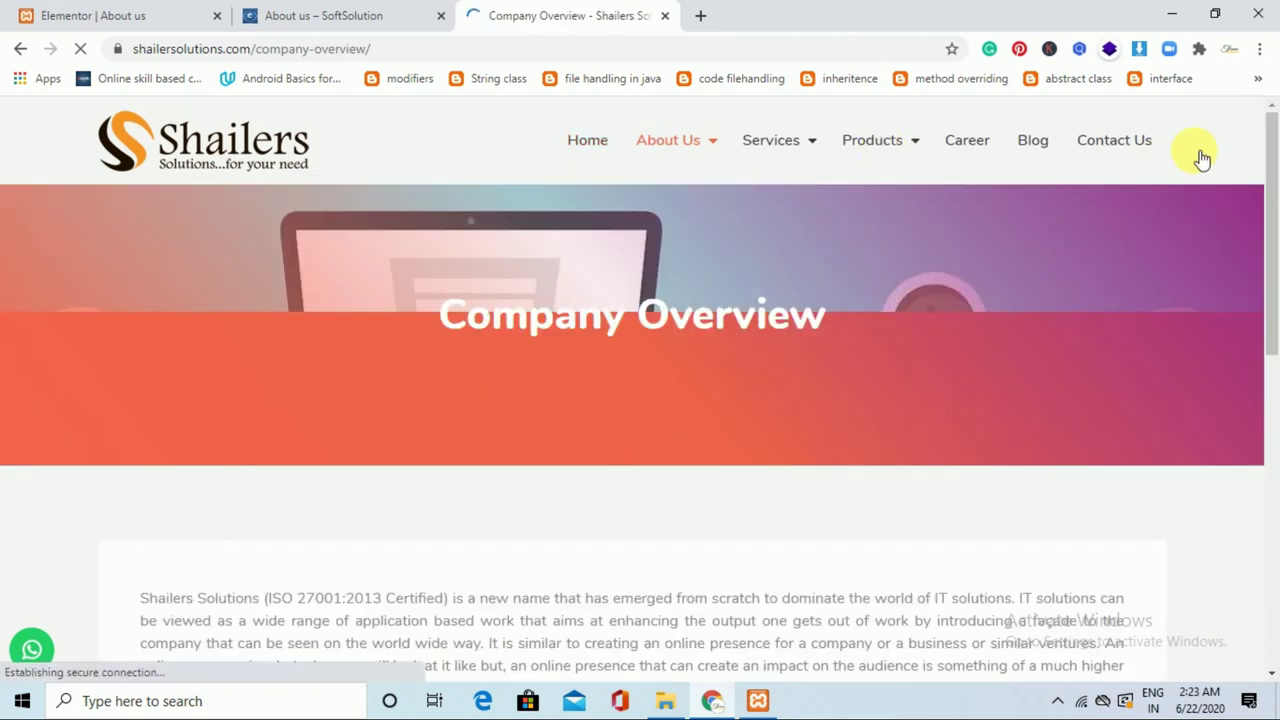
scroll(1200, 157, "down", 3)
left_click_drag(1180, 200, 265, 458)
key("ctrl+c")
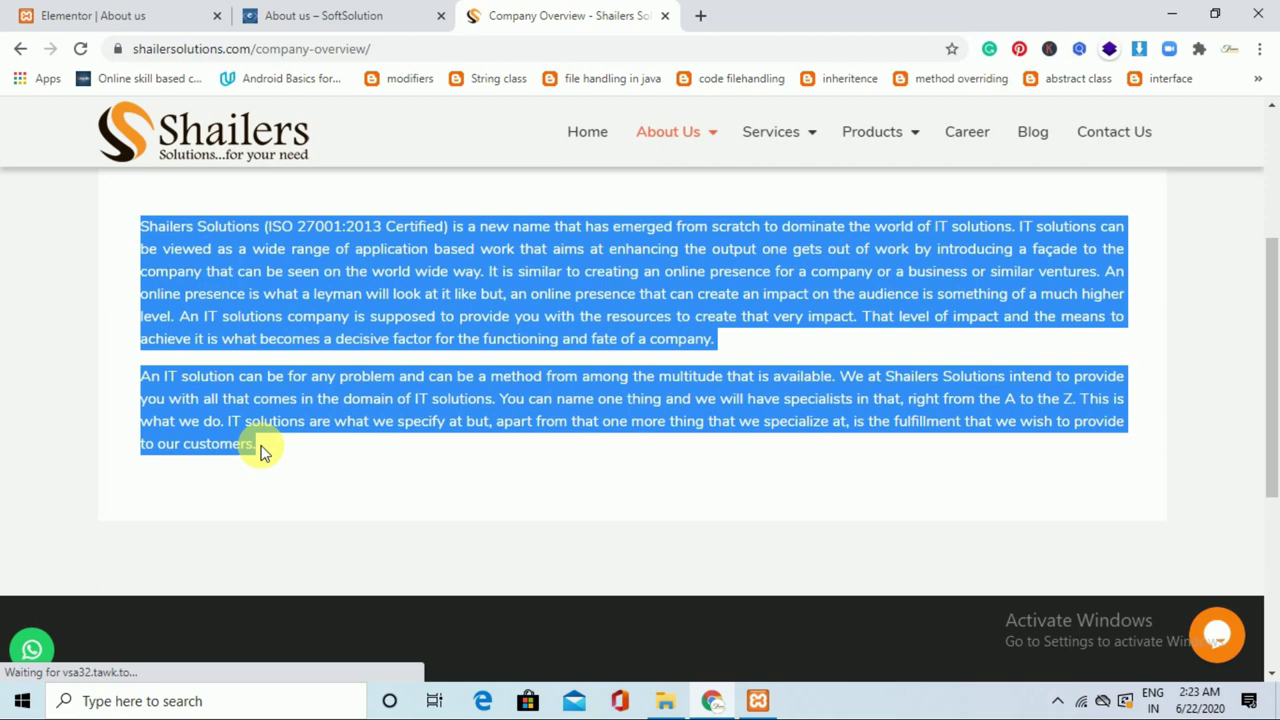
left_click(100, 14)
Paste the company text over the Our Story paragraph, then delete the two-column text section.
triple_click(205, 555)
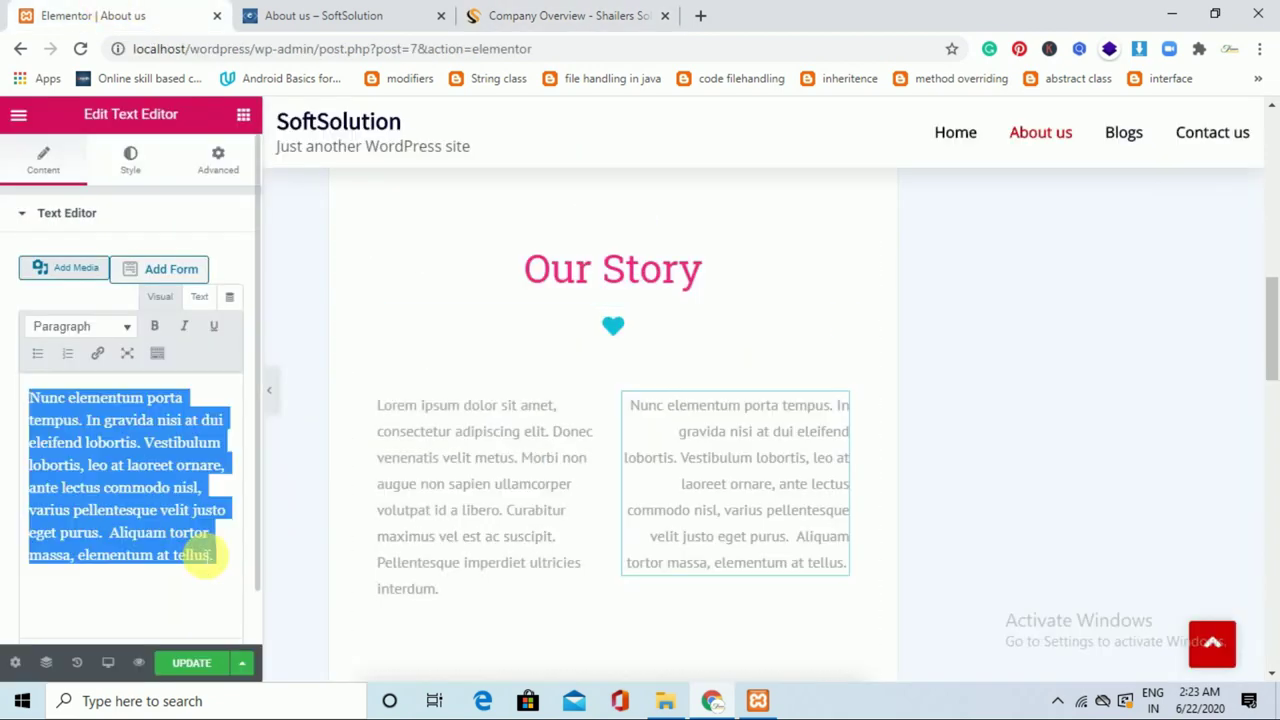
key("ctrl+v")
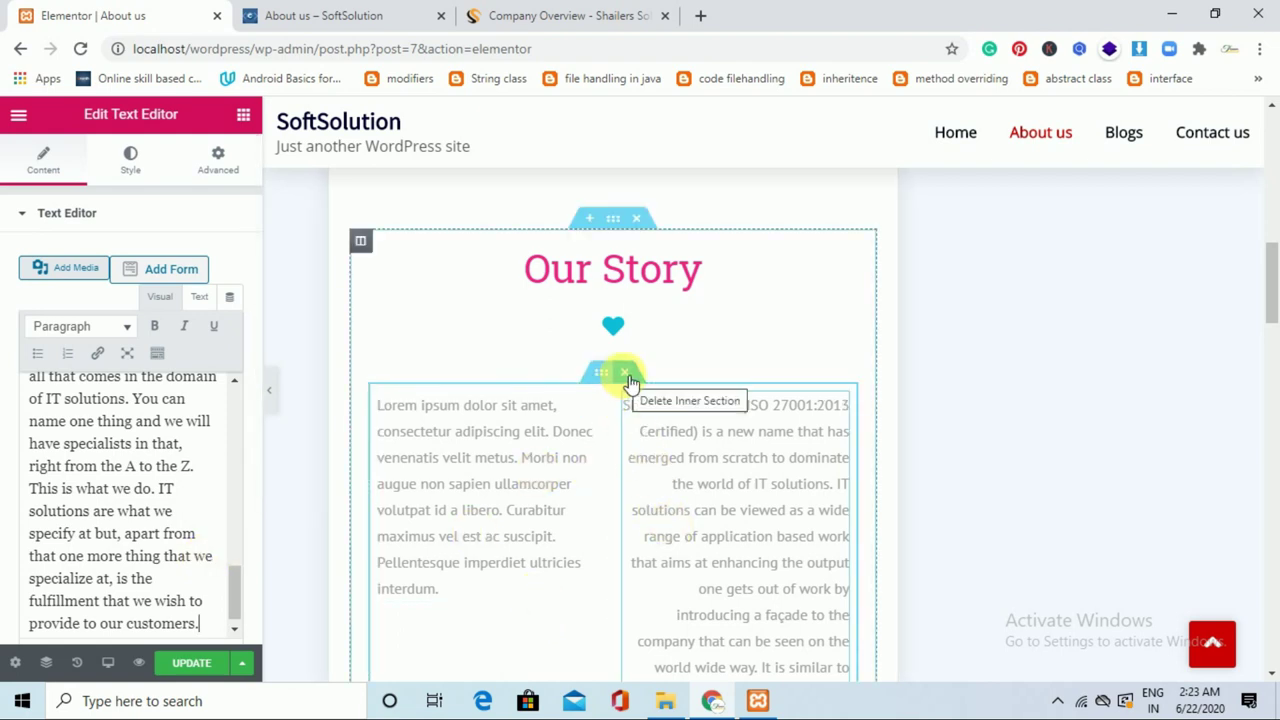
mouse_move(1273, 290)
left_mouse_down()
mouse_move(1275, 330)
mouse_move(1274, 295)
left_mouse_up()
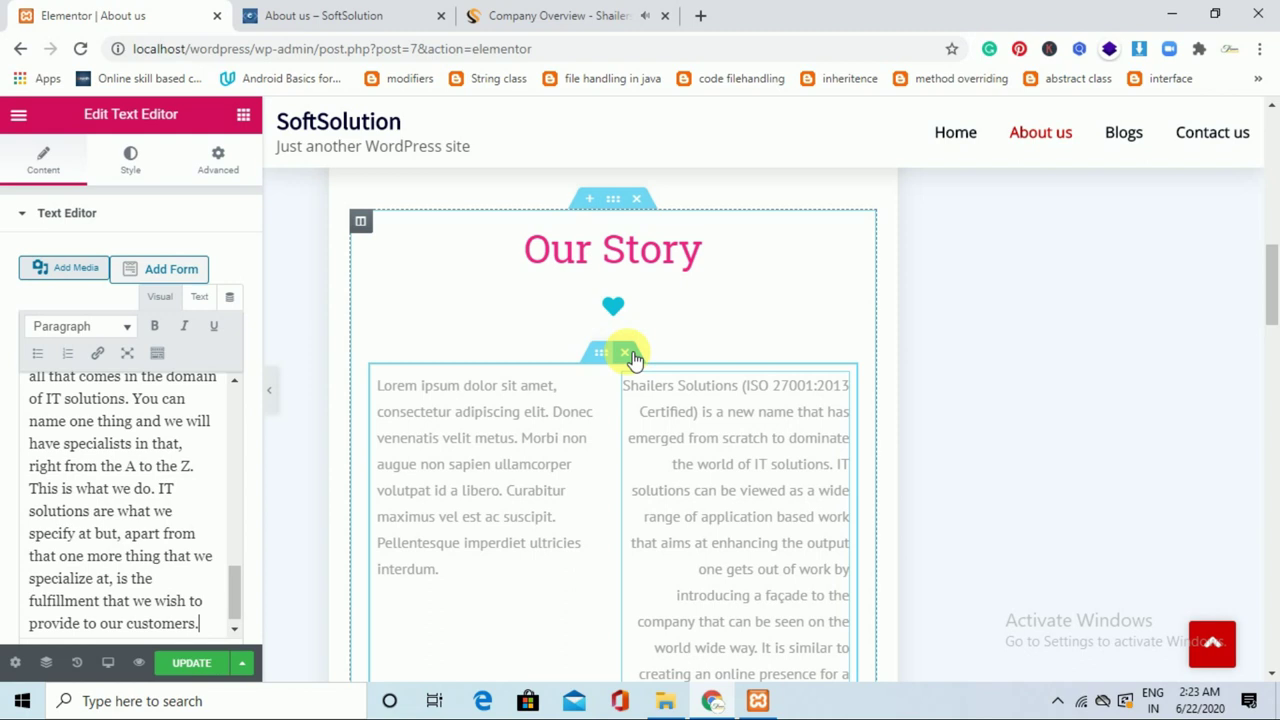
left_click(624, 352)
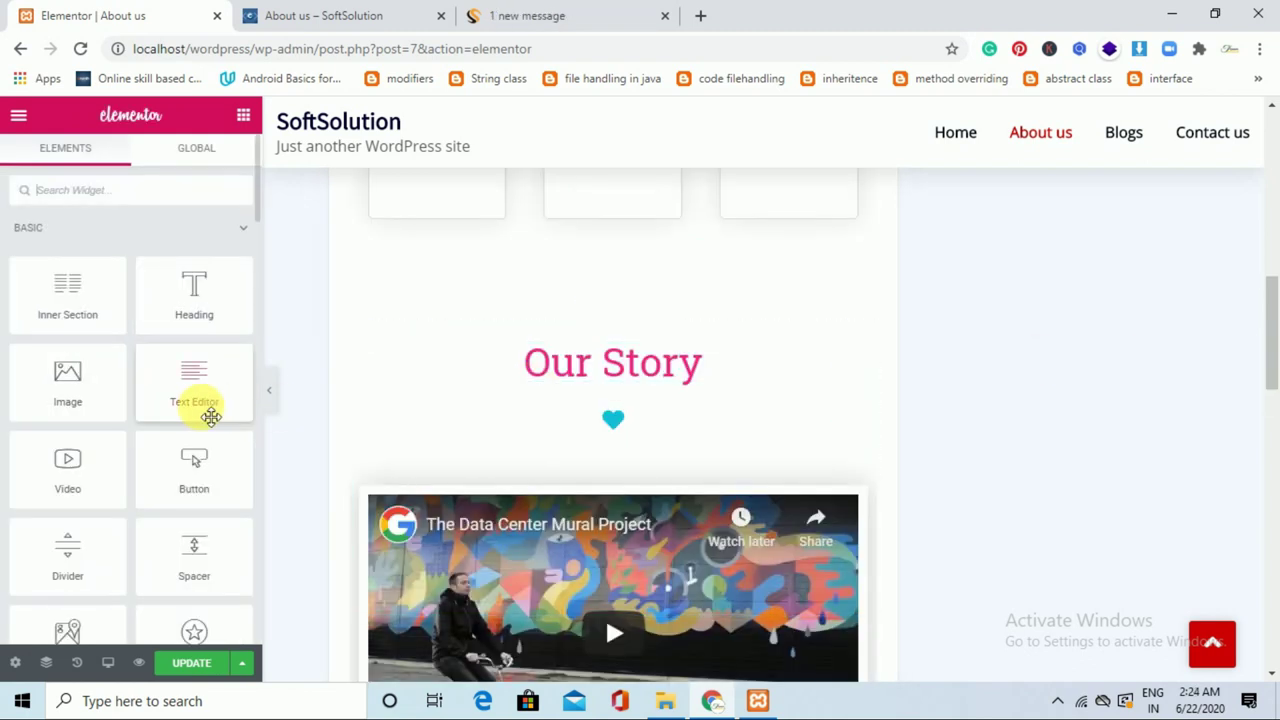
Replace the placeholder Our Story paragraph with the pasted company overview text.
left_click_drag(200, 405, 624, 446)
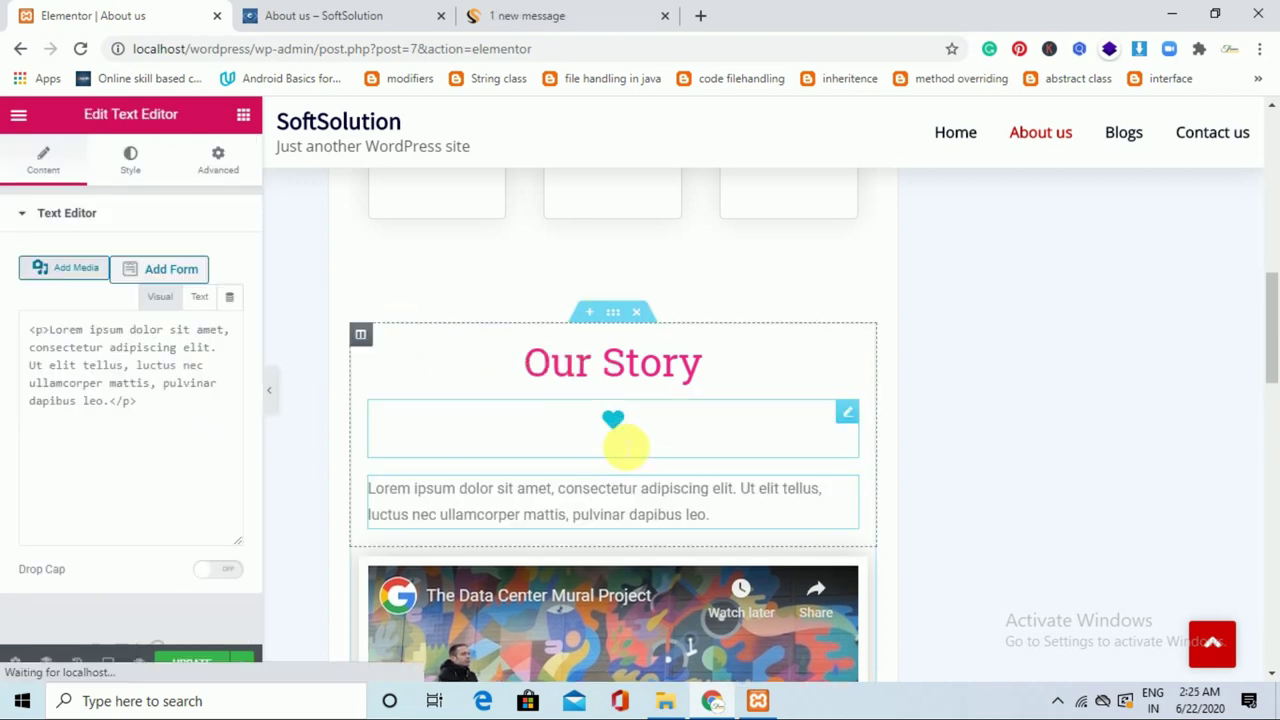
left_click(736, 513)
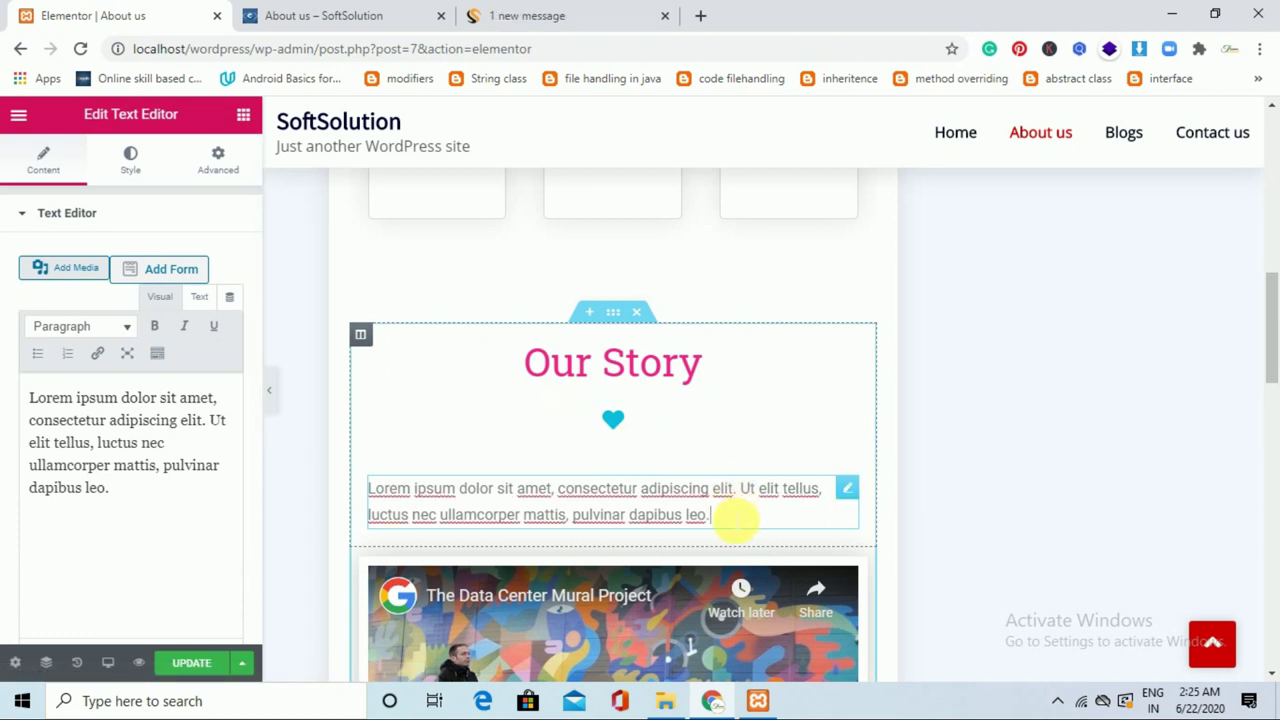
key("ctrl+a")
key("BackSpace")
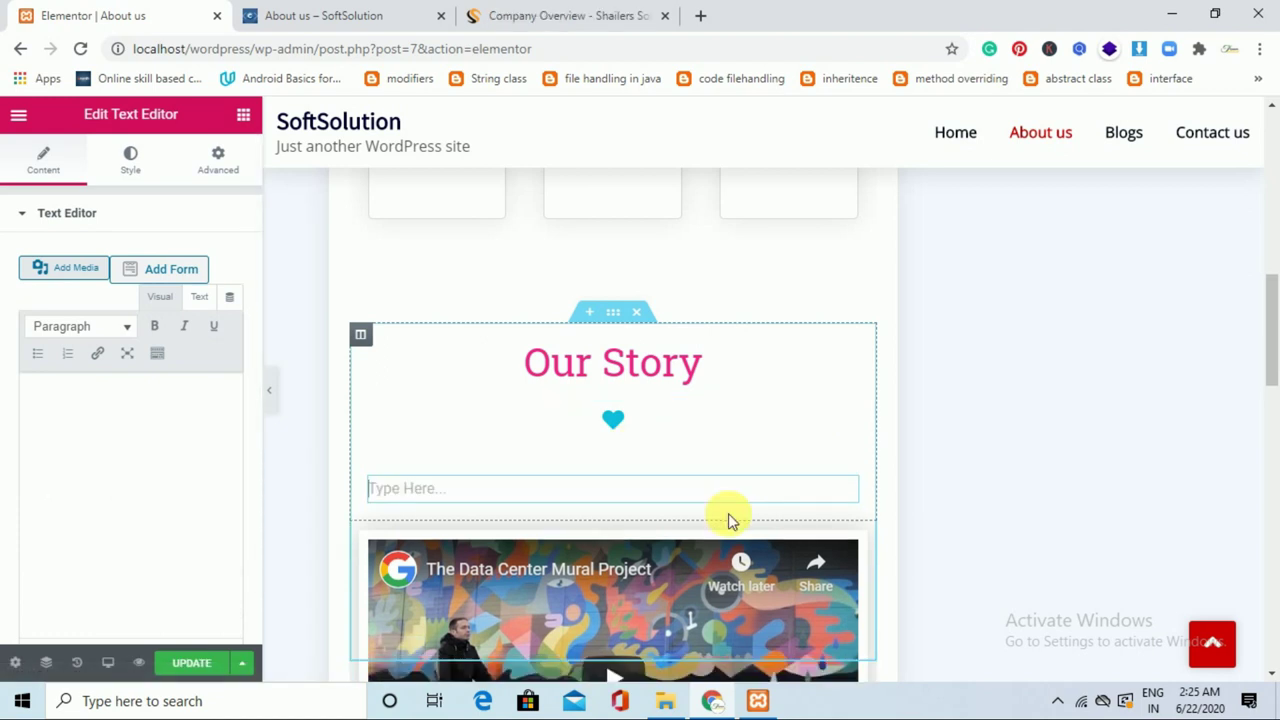
key("ctrl+v")
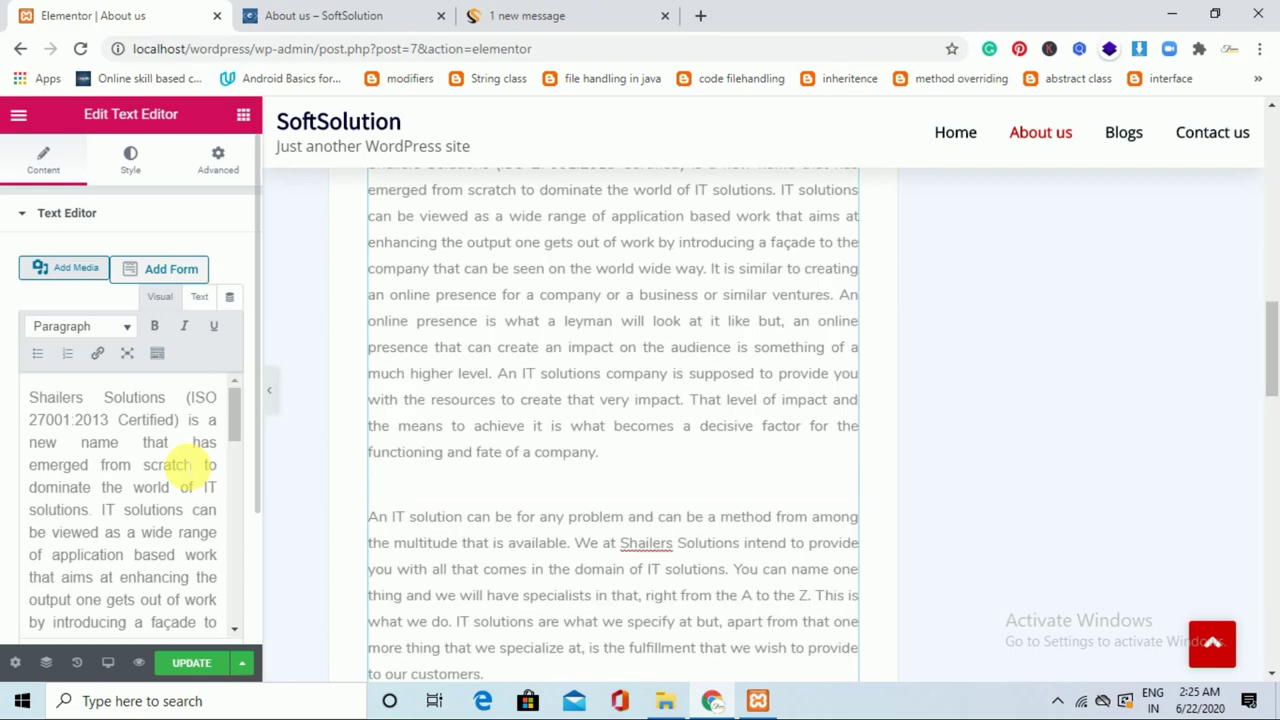
mouse_move(1271, 371)
left_mouse_down()
mouse_move(1273, 322)
mouse_move(1269, 480)
mouse_move(1274, 358)
left_mouse_up()
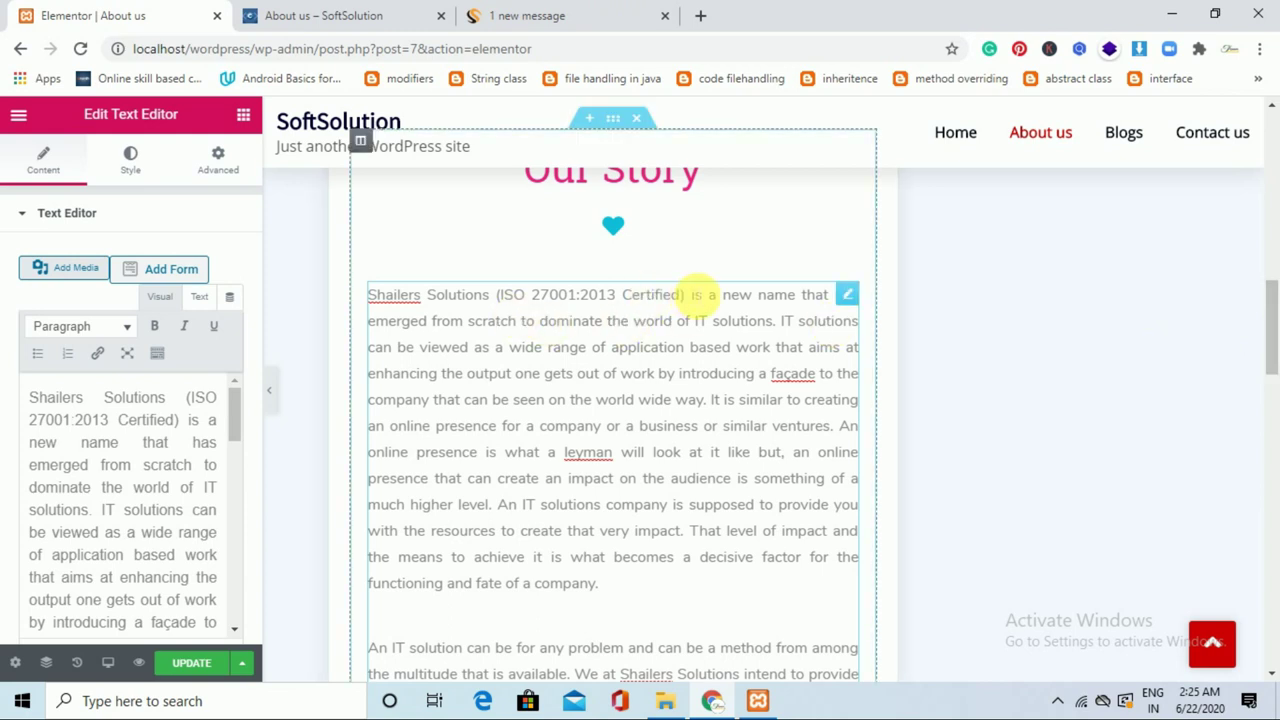
Change the company name at the start of the paragraph to Softsolution.
left_click_drag(697, 297, 366, 292)
key("BackSpace")
type("Softso")
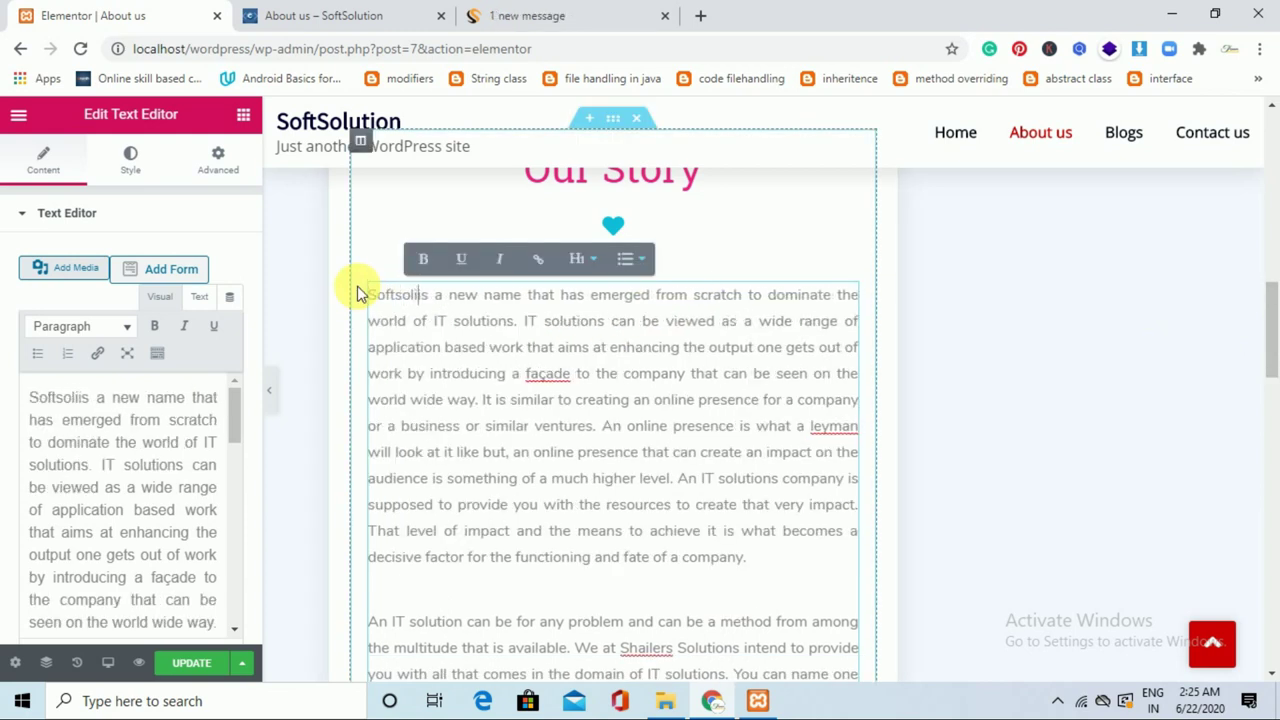
type("lution")
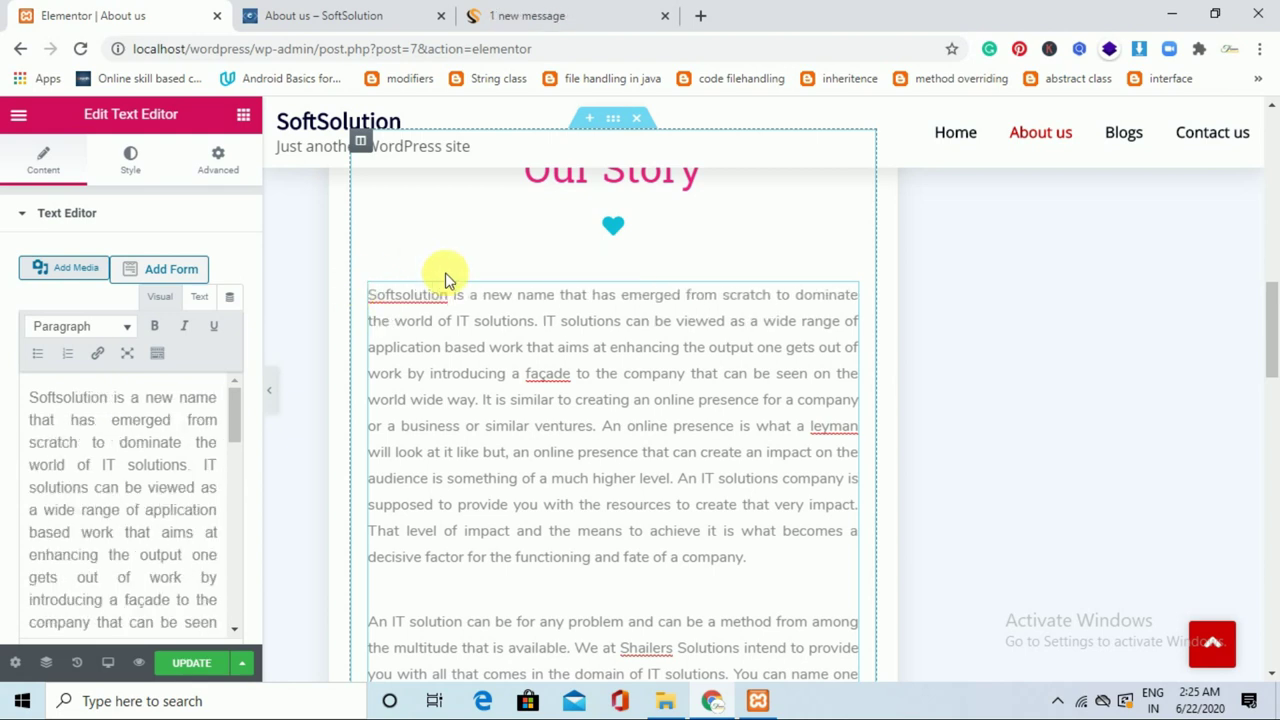
left_click_drag(1277, 349, 1277, 459)
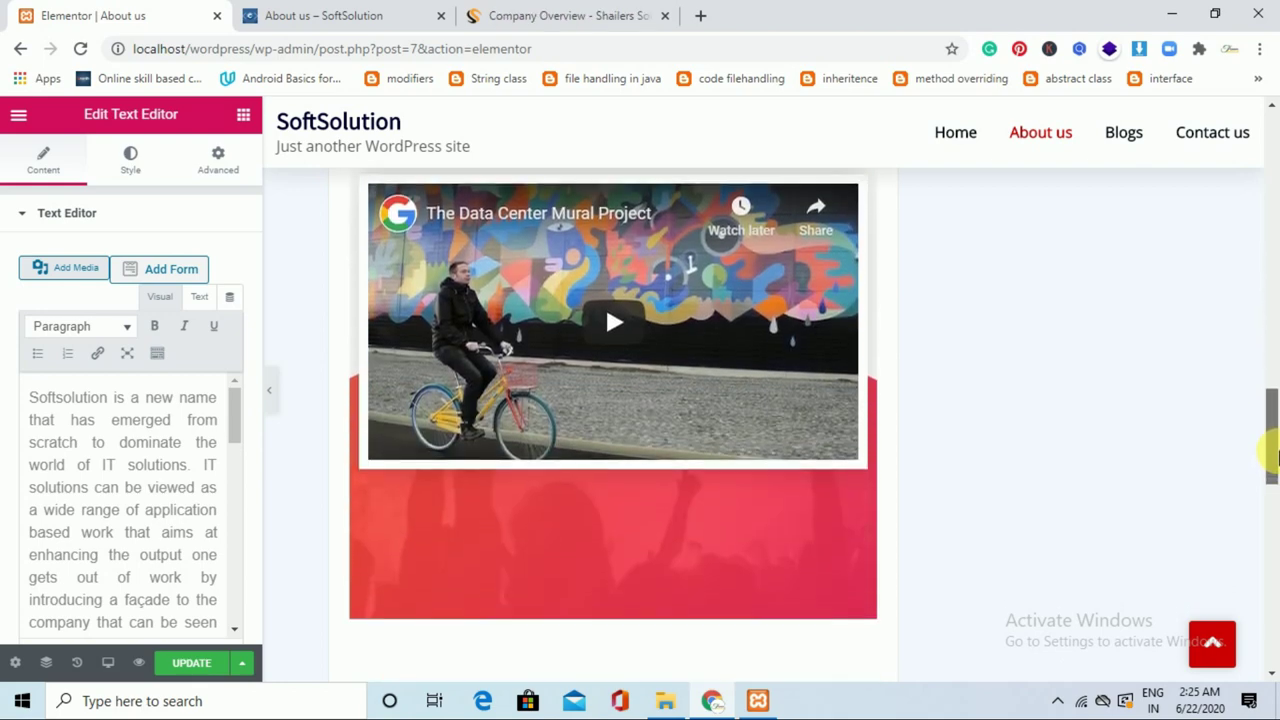
Play the Data Center Mural Project video full screen, then exit and pause it.
left_click(638, 334)
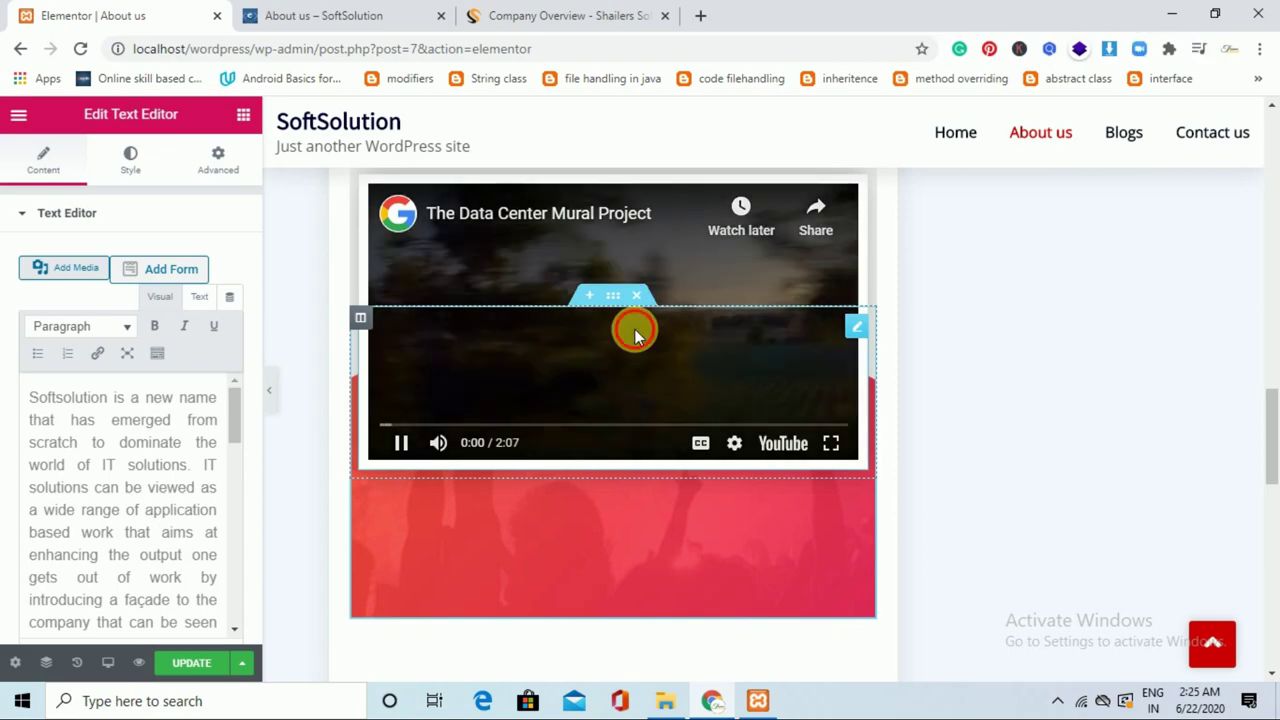
key("F11")
double_click(634, 329)
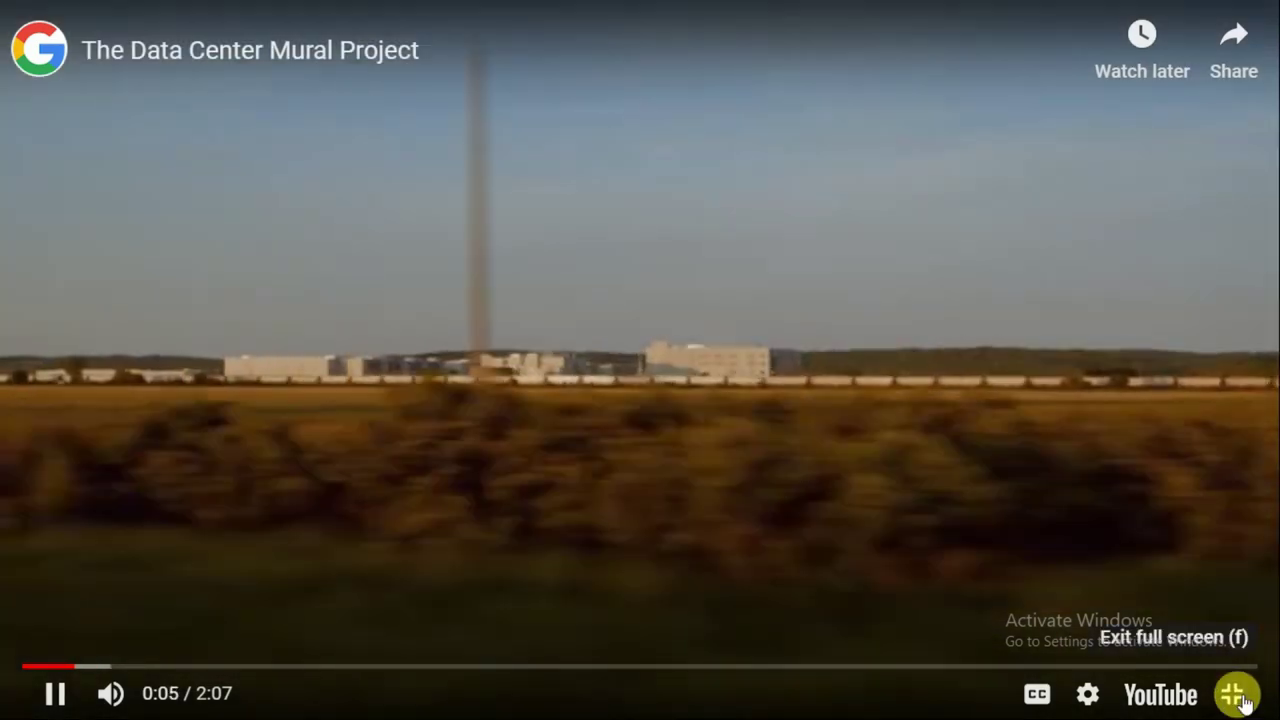
left_click(1244, 703)
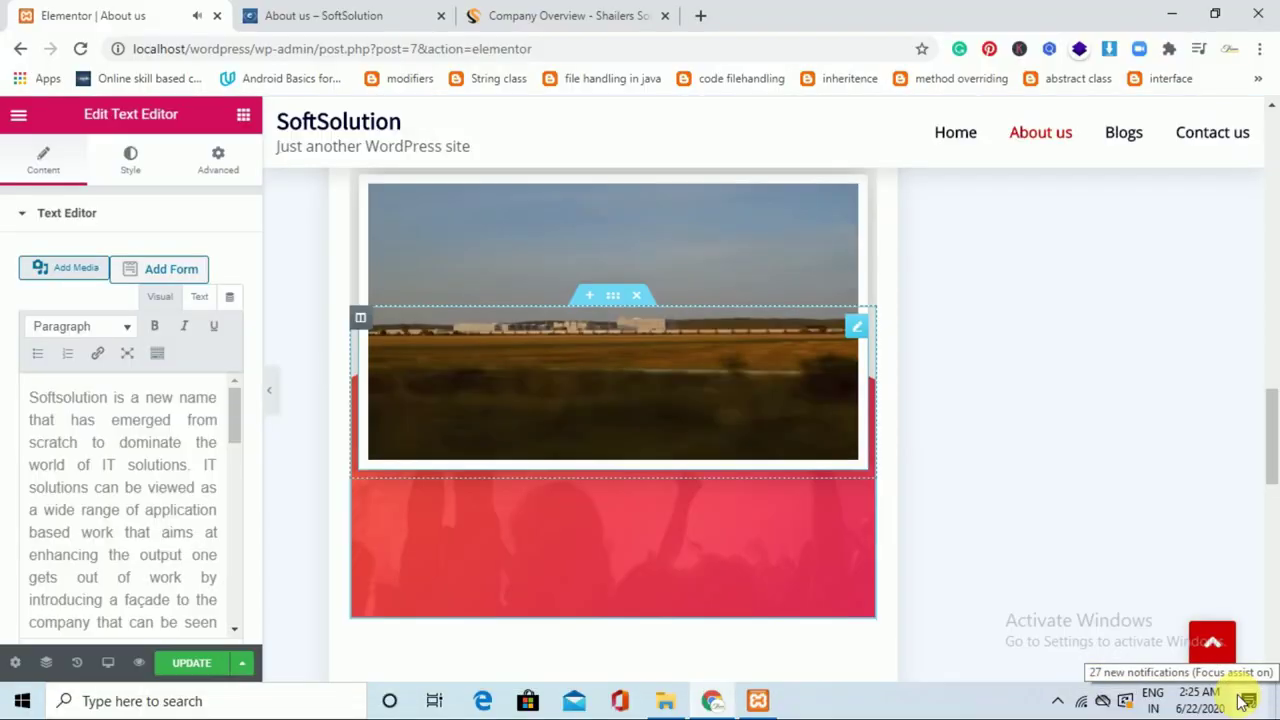
left_click(776, 374)
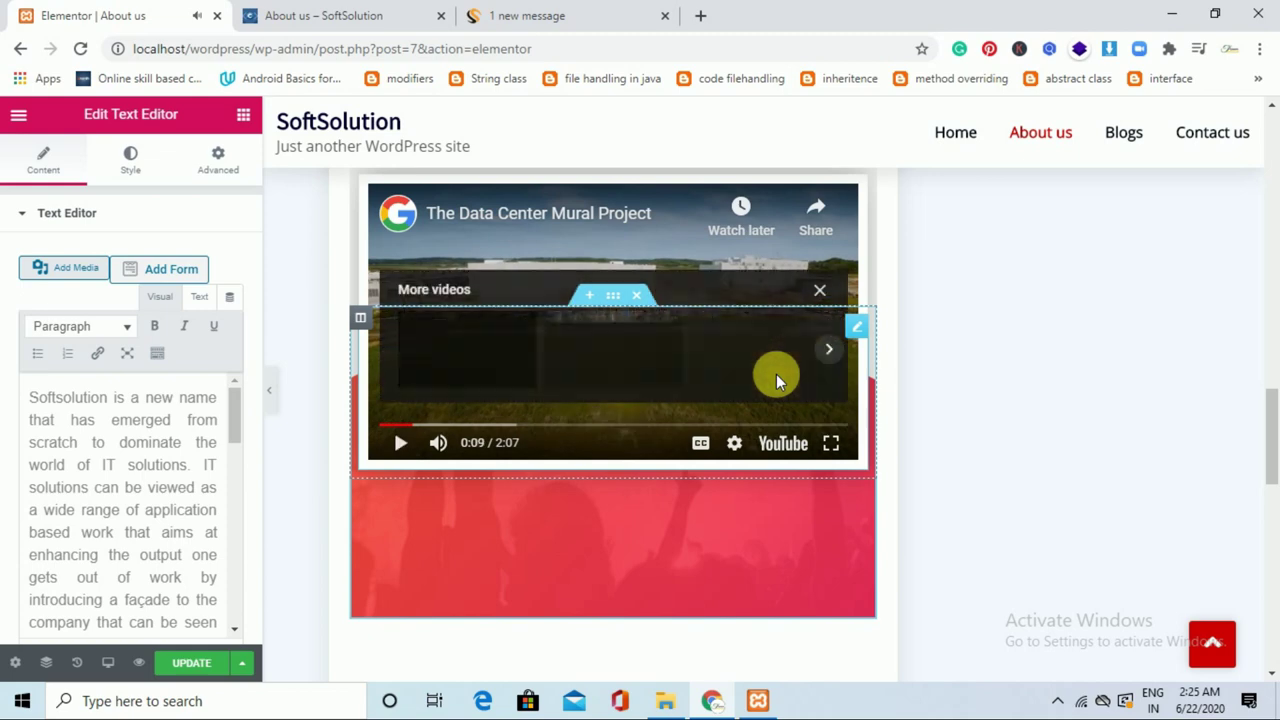
left_click(819, 289)
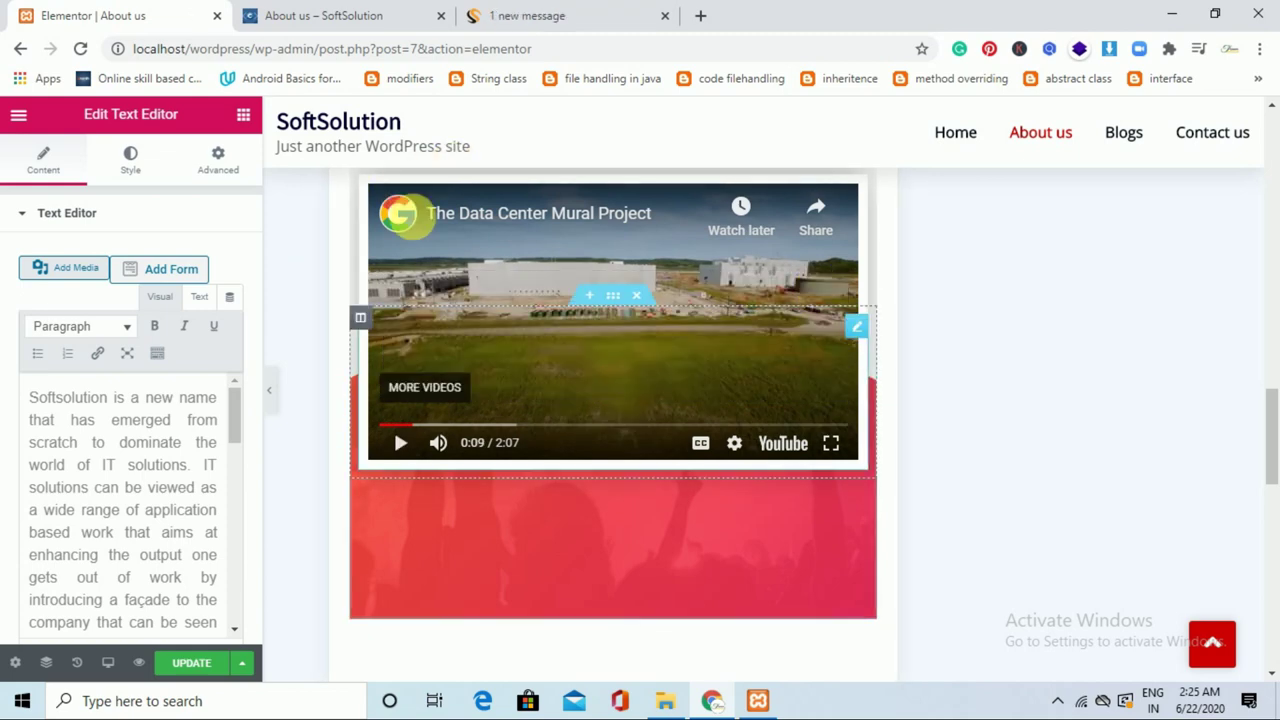
Open the video widget's settings and select its YouTube link.
left_click(862, 328)
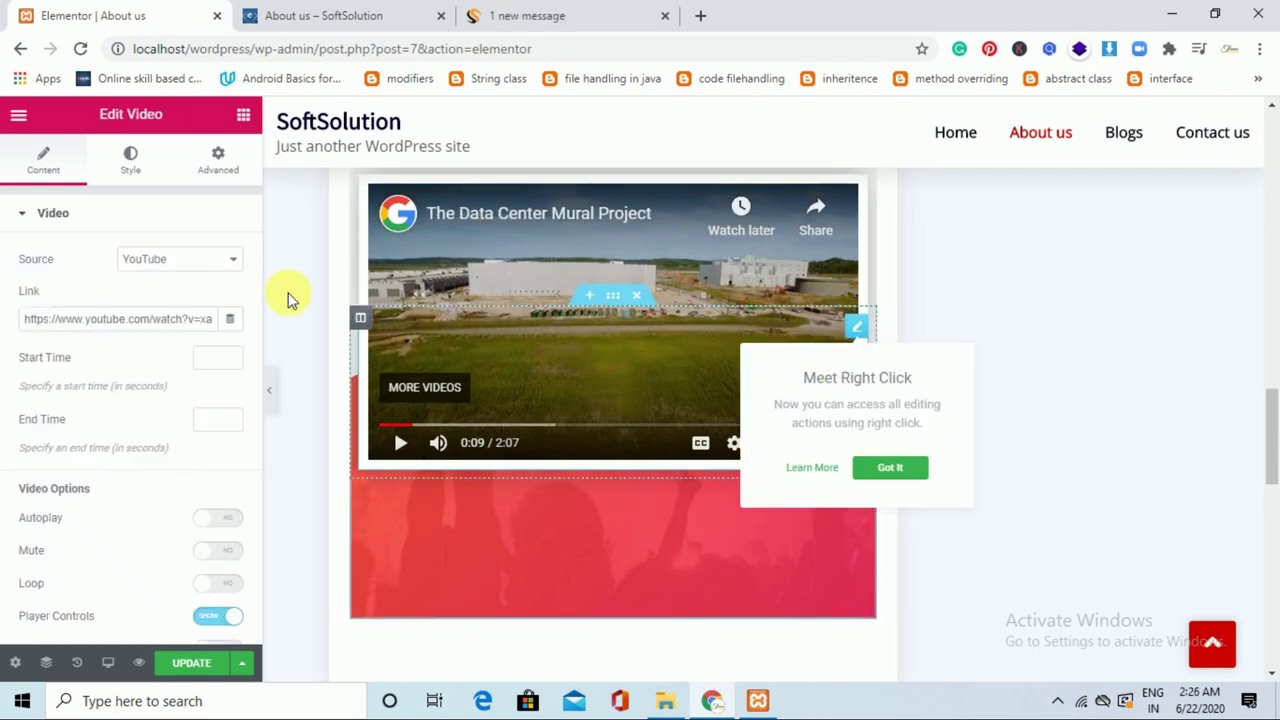
triple_click(205, 318)
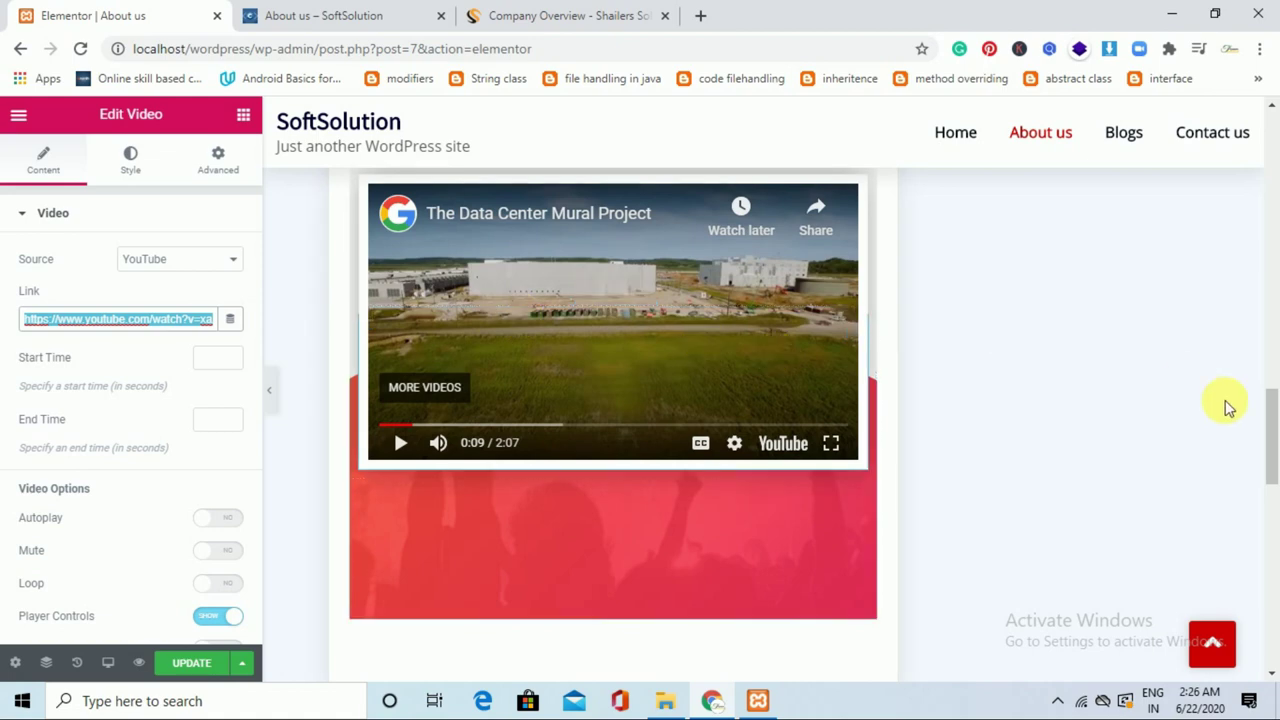
scroll(1276, 452, "down", 4)
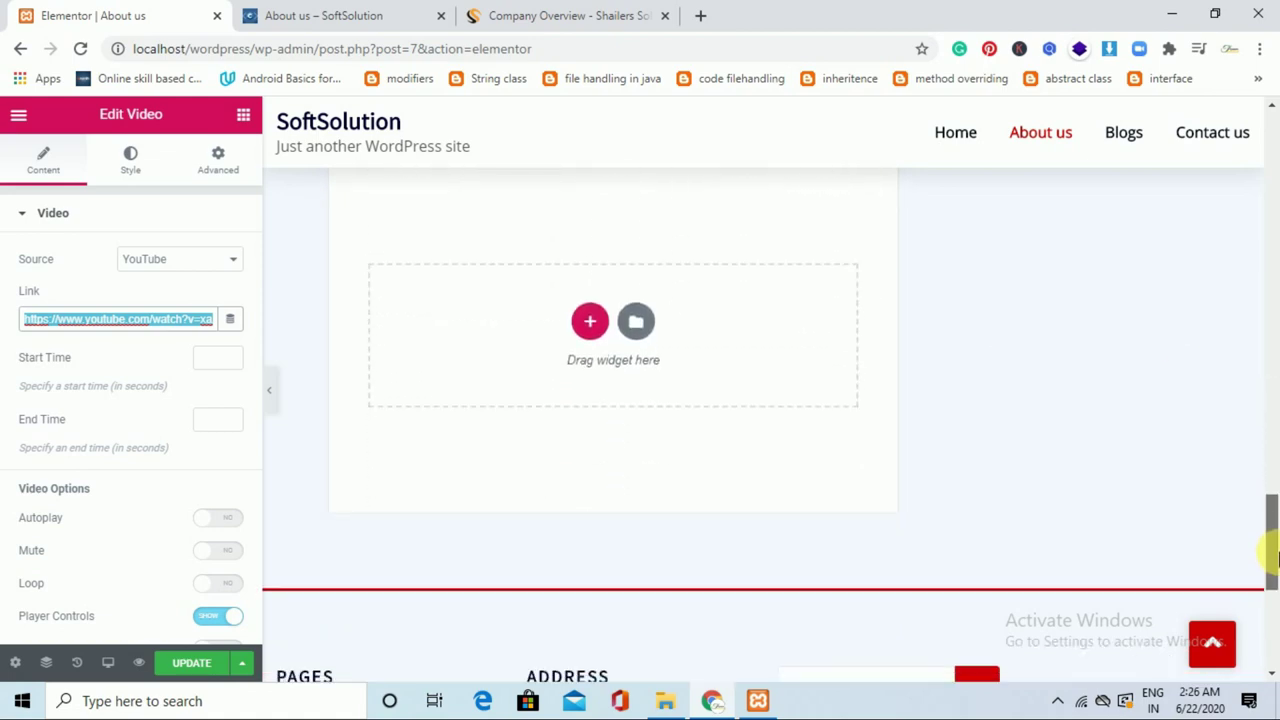
left_click_drag(1276, 490, 1270, 143)
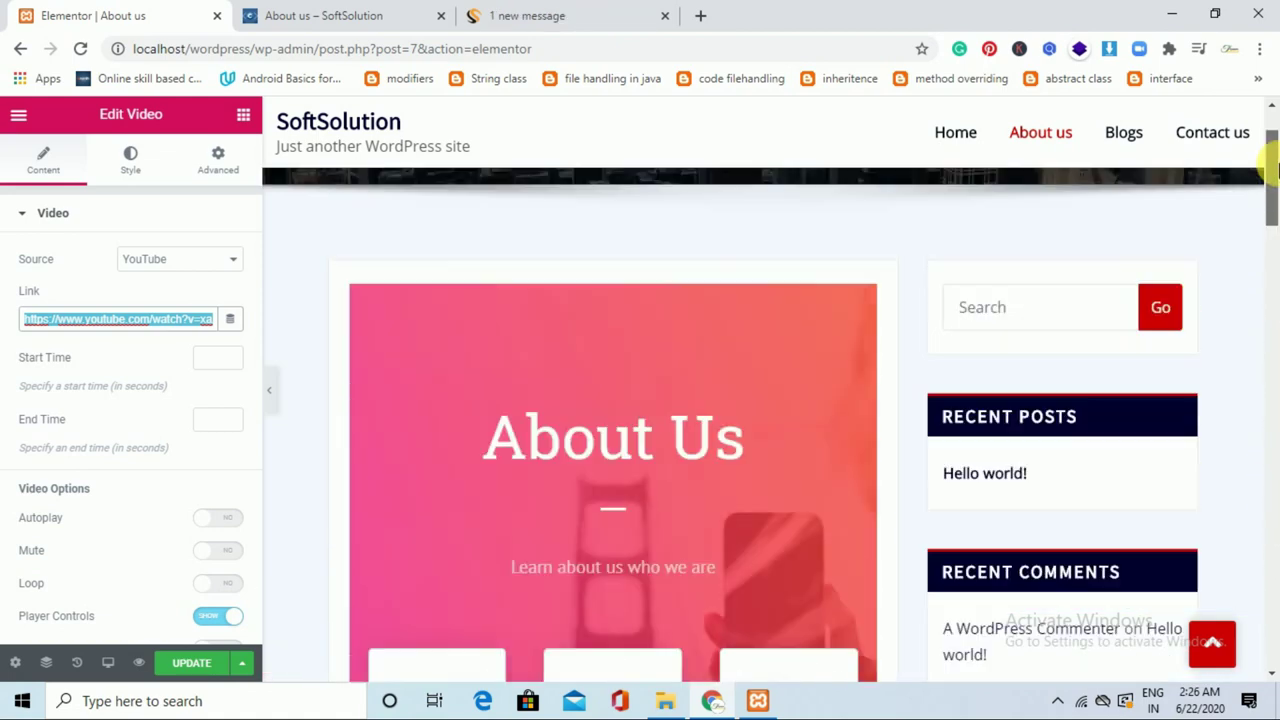
Save the Elementor edits and return to the WordPress page editor.
left_click(195, 663)
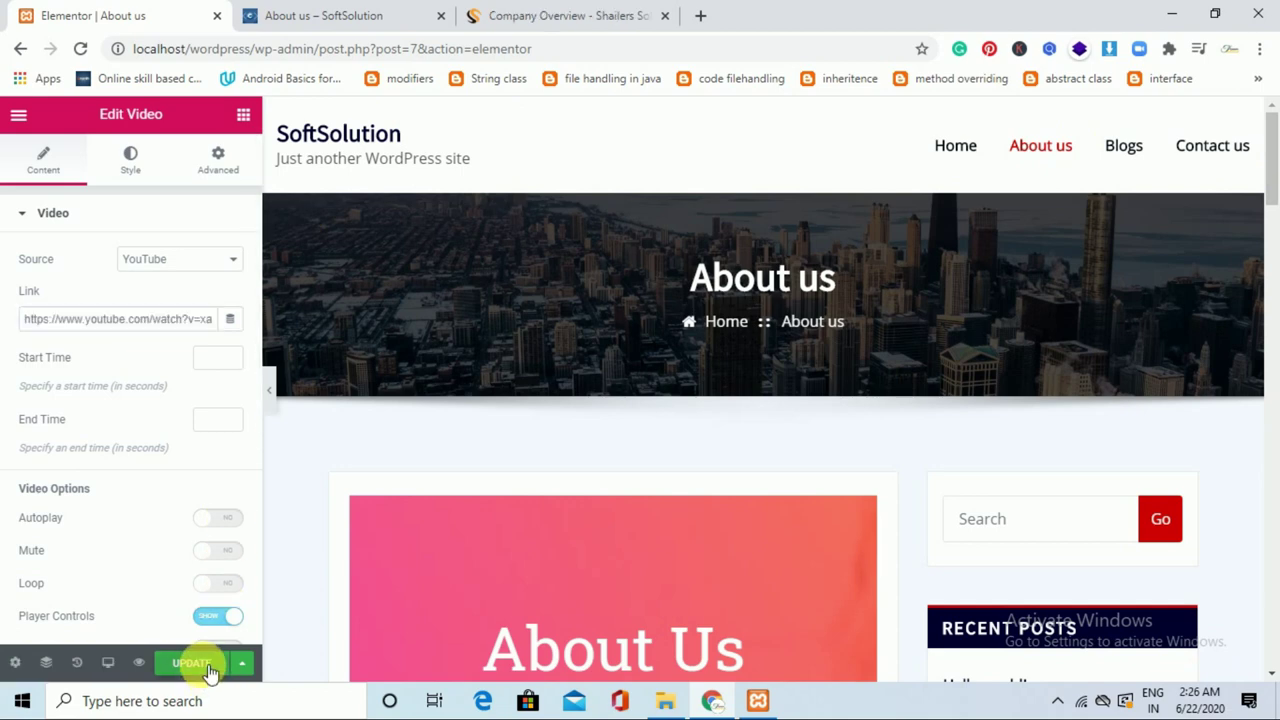
left_click(19, 49)
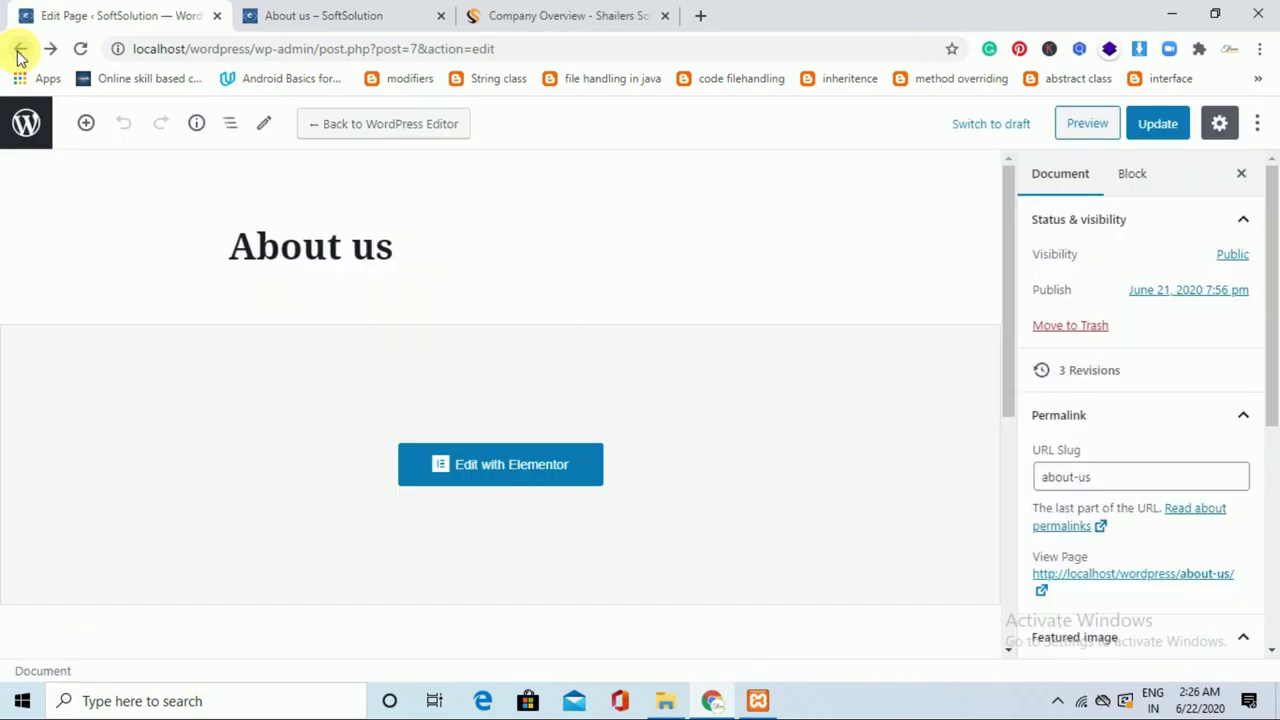
left_click_drag(1278, 265, 1278, 490)
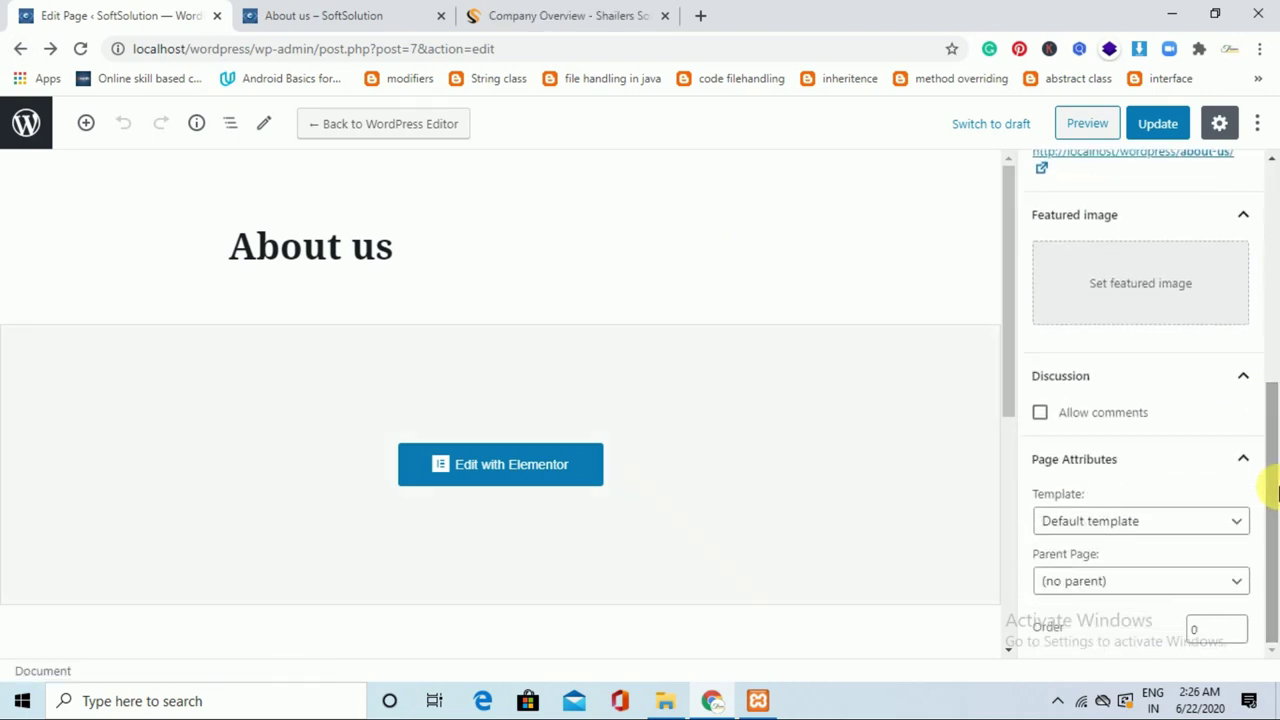
Set the About us page template to Elementor Full Width and update the page.
left_click(1166, 521)
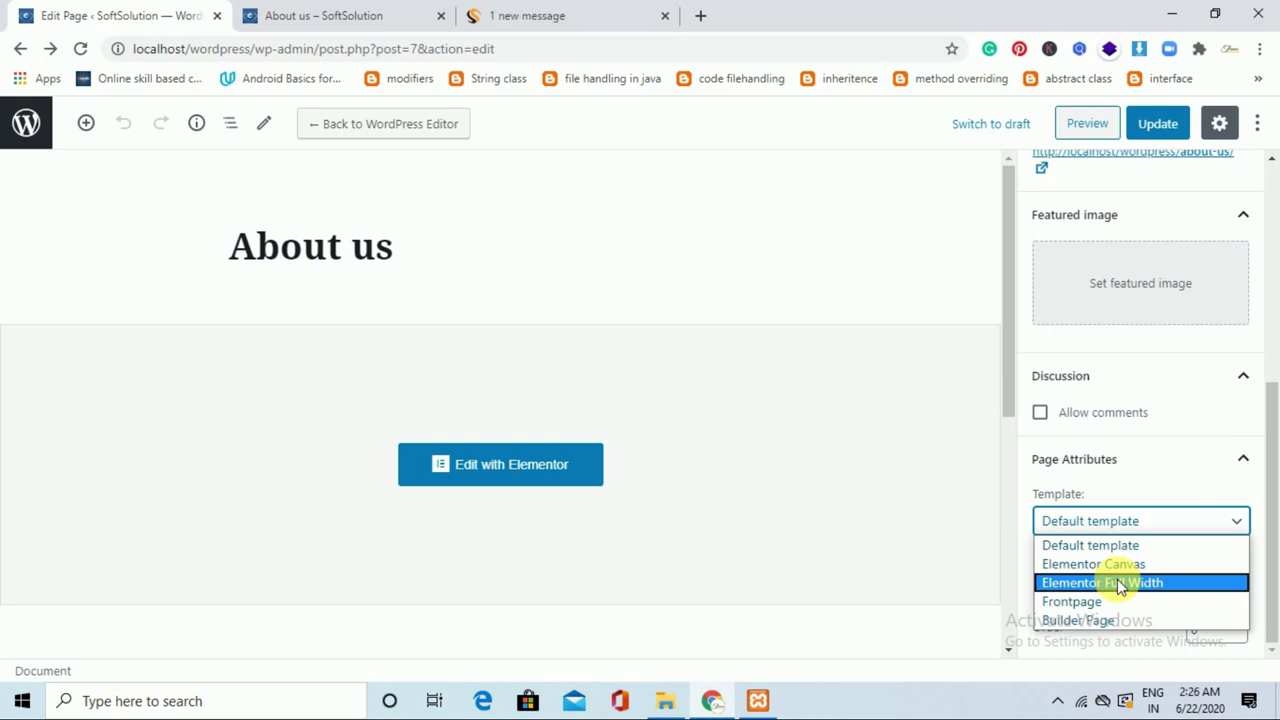
left_click(1120, 586)
left_click(1170, 123)
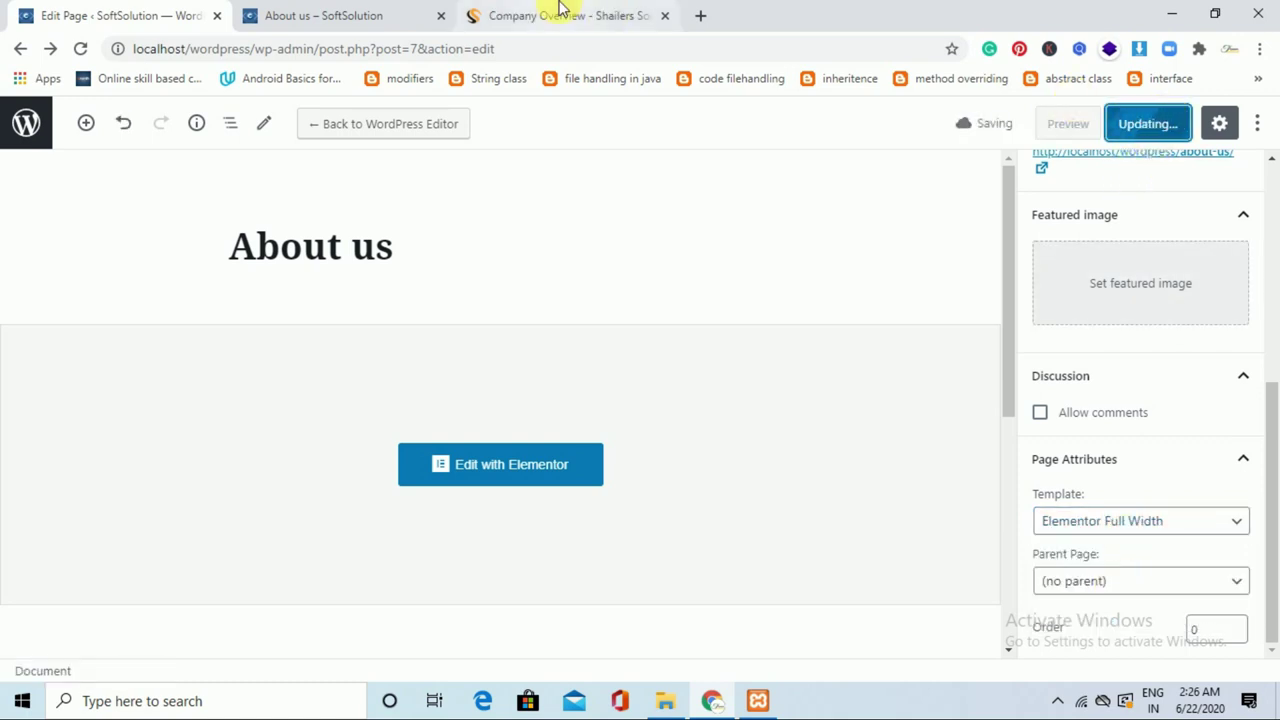
left_click(560, 12)
Reload the live About us page to view its full-width layout, then go to Home.
left_click(335, 12)
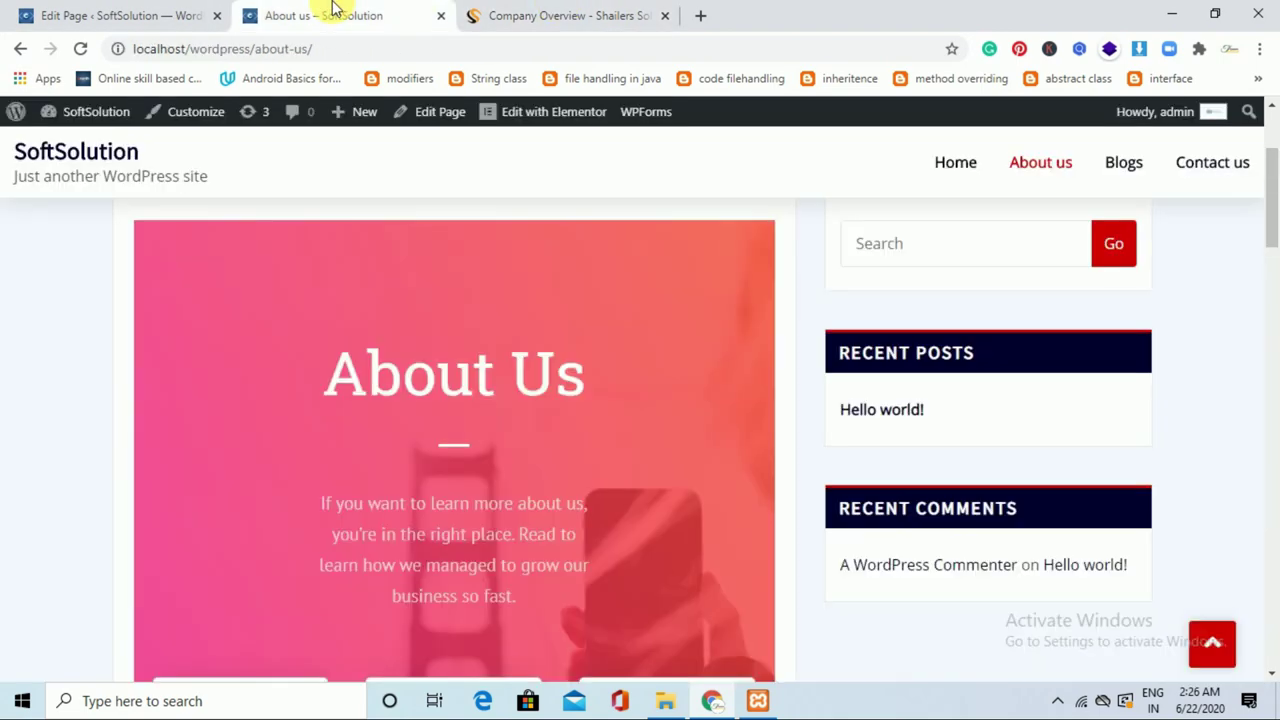
left_click(1078, 170)
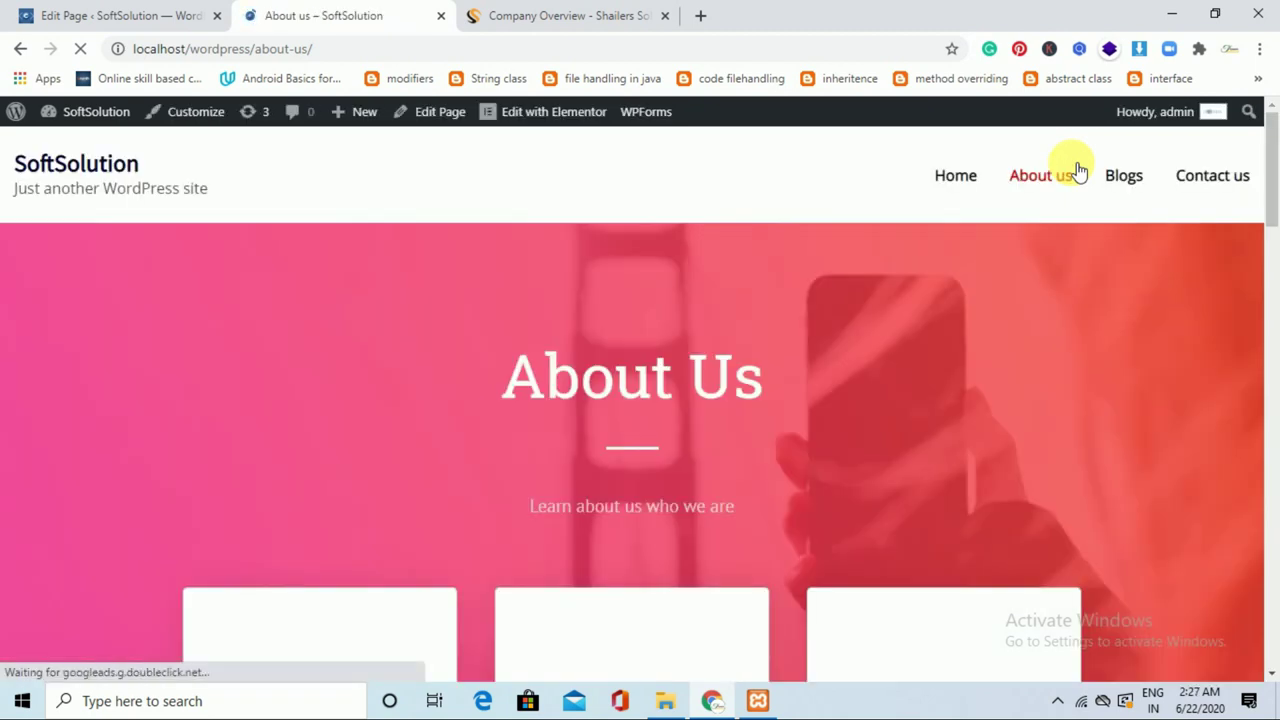
mouse_move(1266, 166)
left_mouse_down()
mouse_move(1272, 618)
mouse_move(1271, 157)
left_mouse_up()
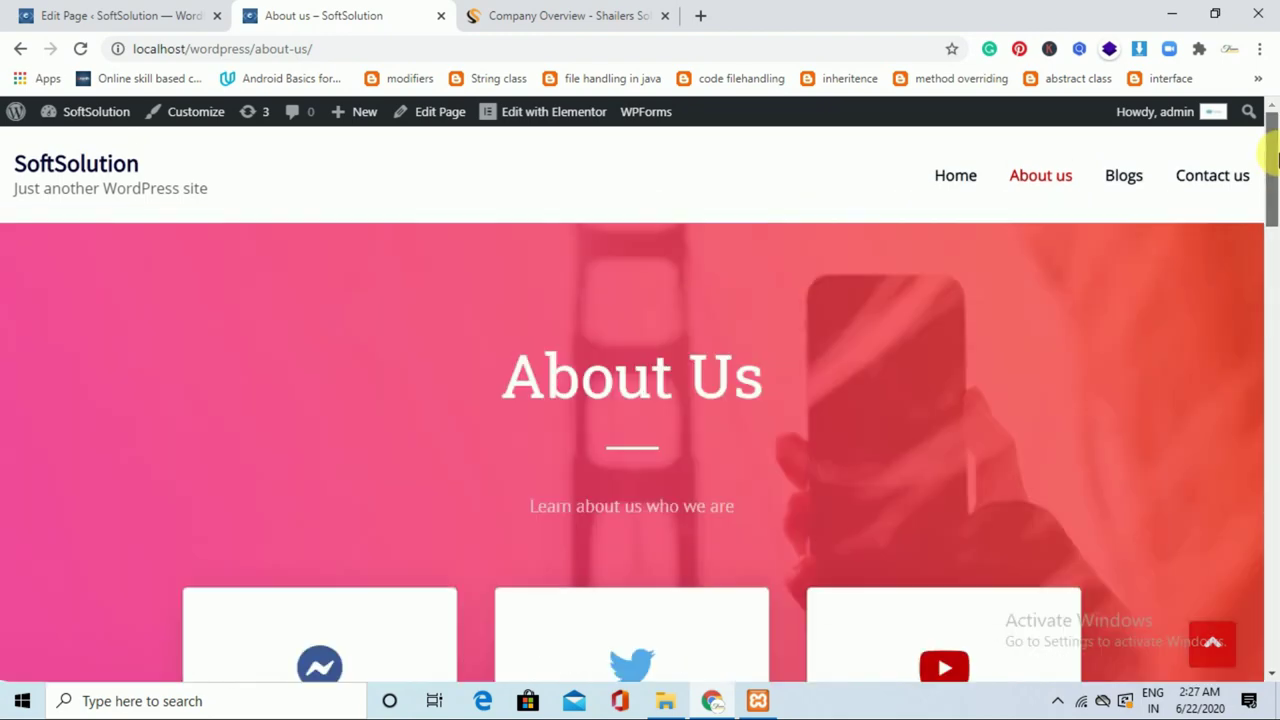
left_click(965, 188)
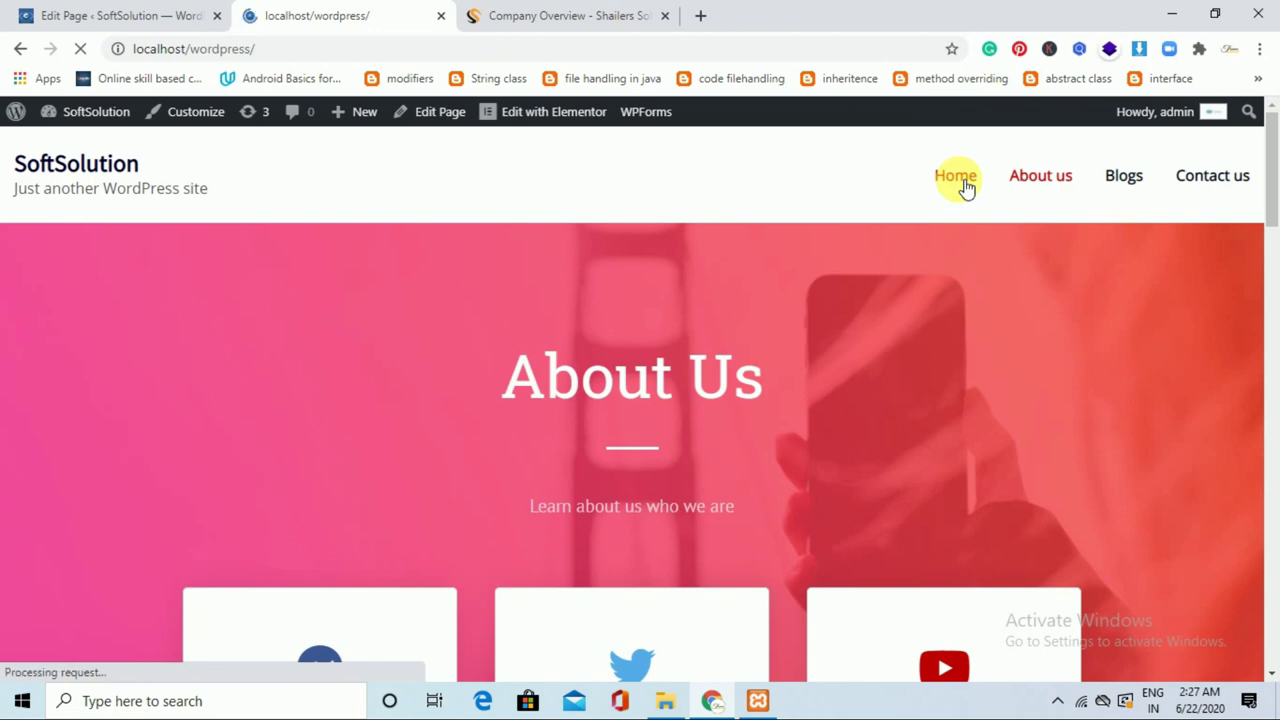
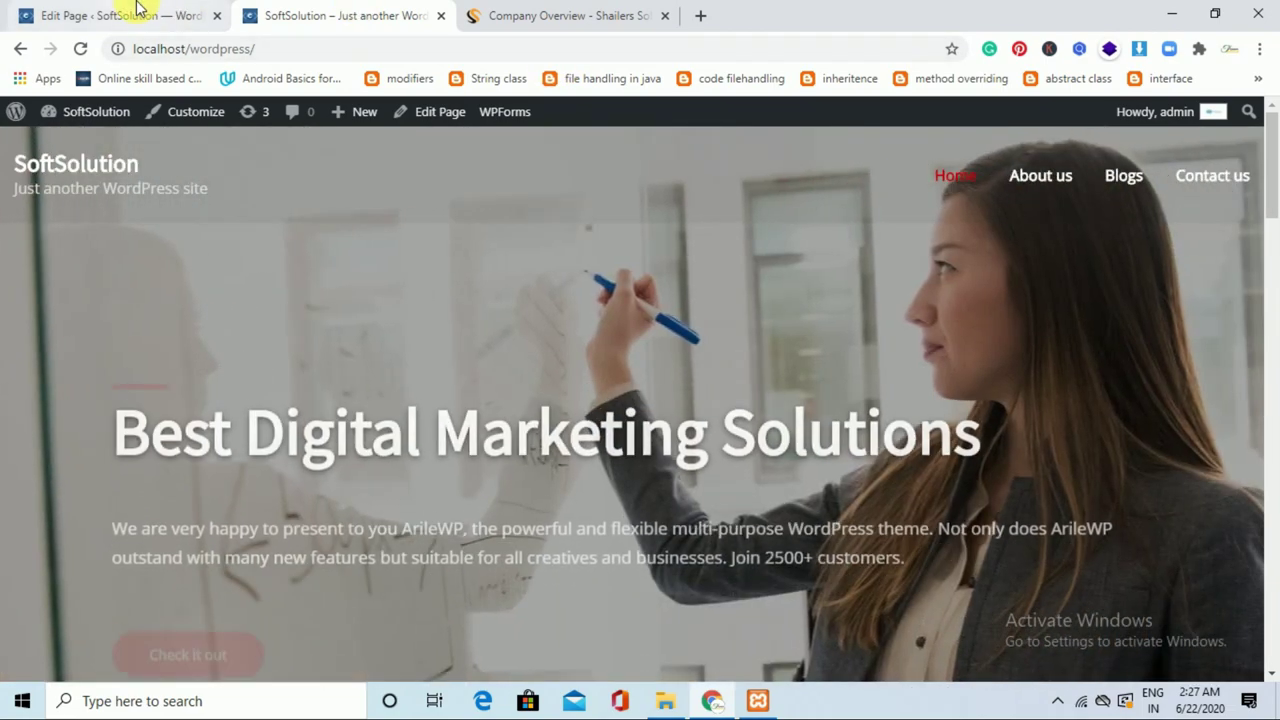
Leave the About us page editor and go to the list of all posts.
left_click(135, 10)
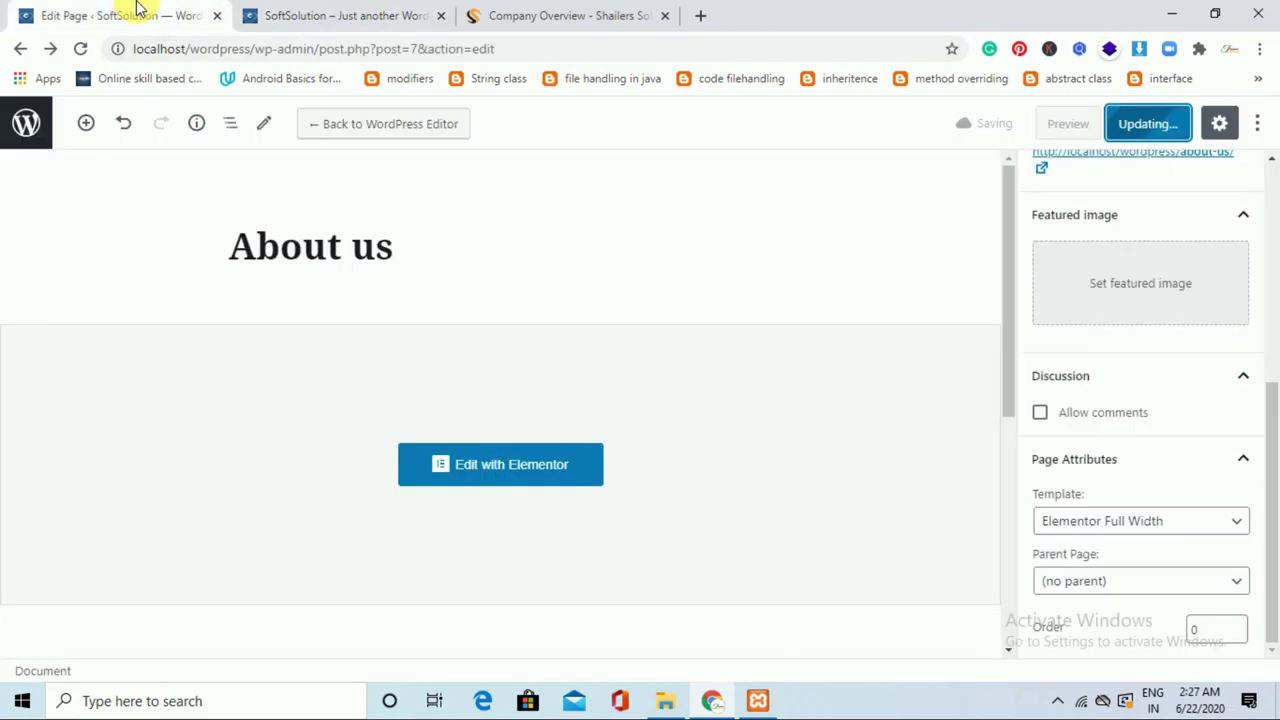
left_click(30, 122)
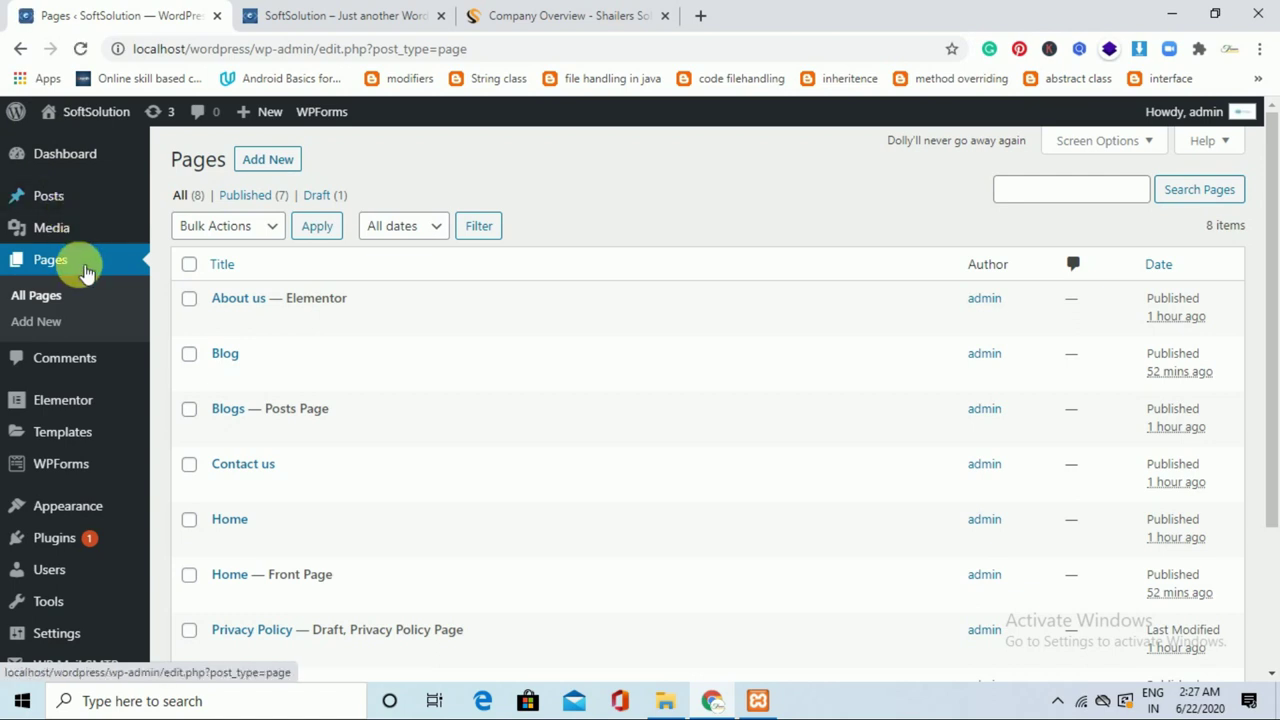
mouse_move(66, 204)
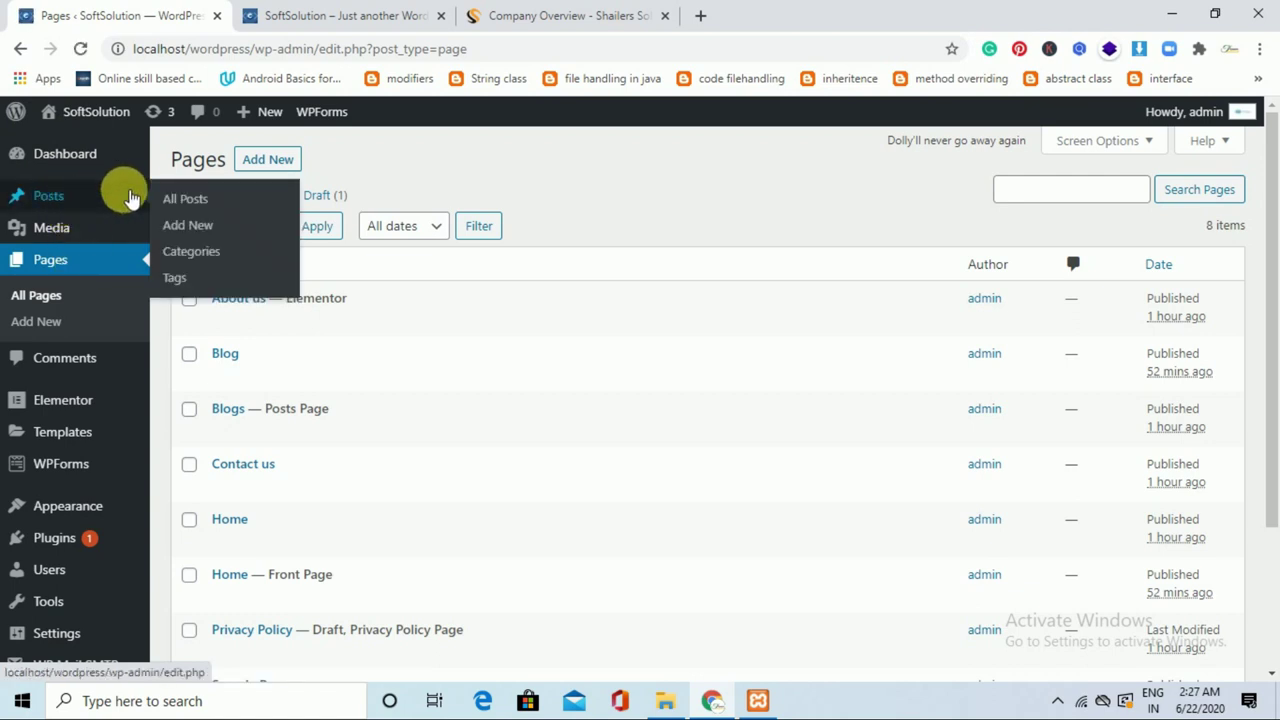
left_click(185, 201)
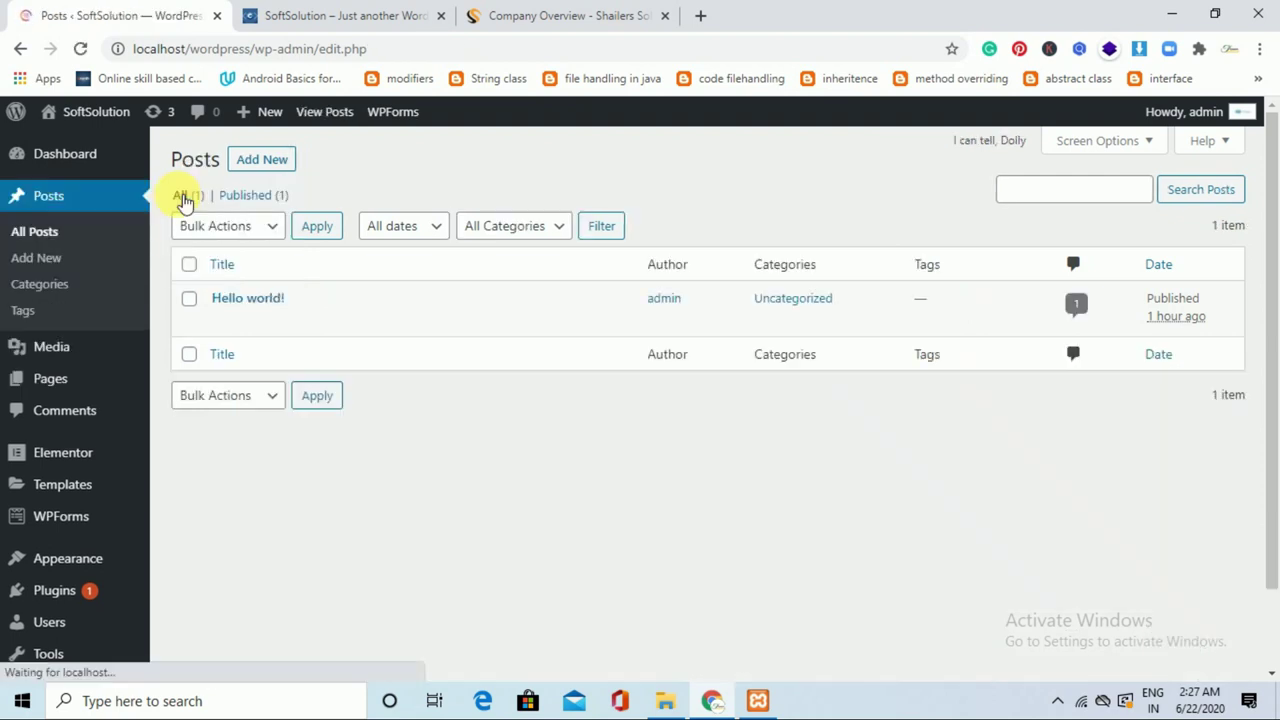
Move the default Hello world! post to the trash and start a new post.
mouse_move(266, 302)
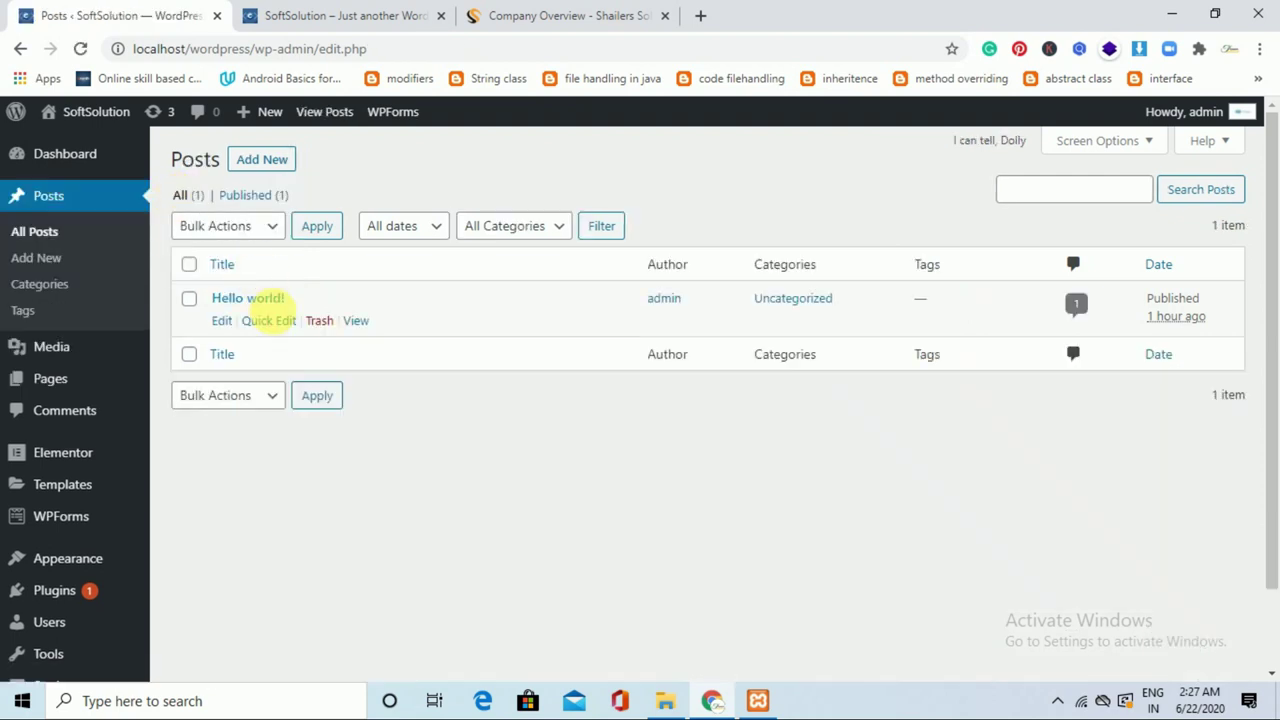
left_click(320, 321)
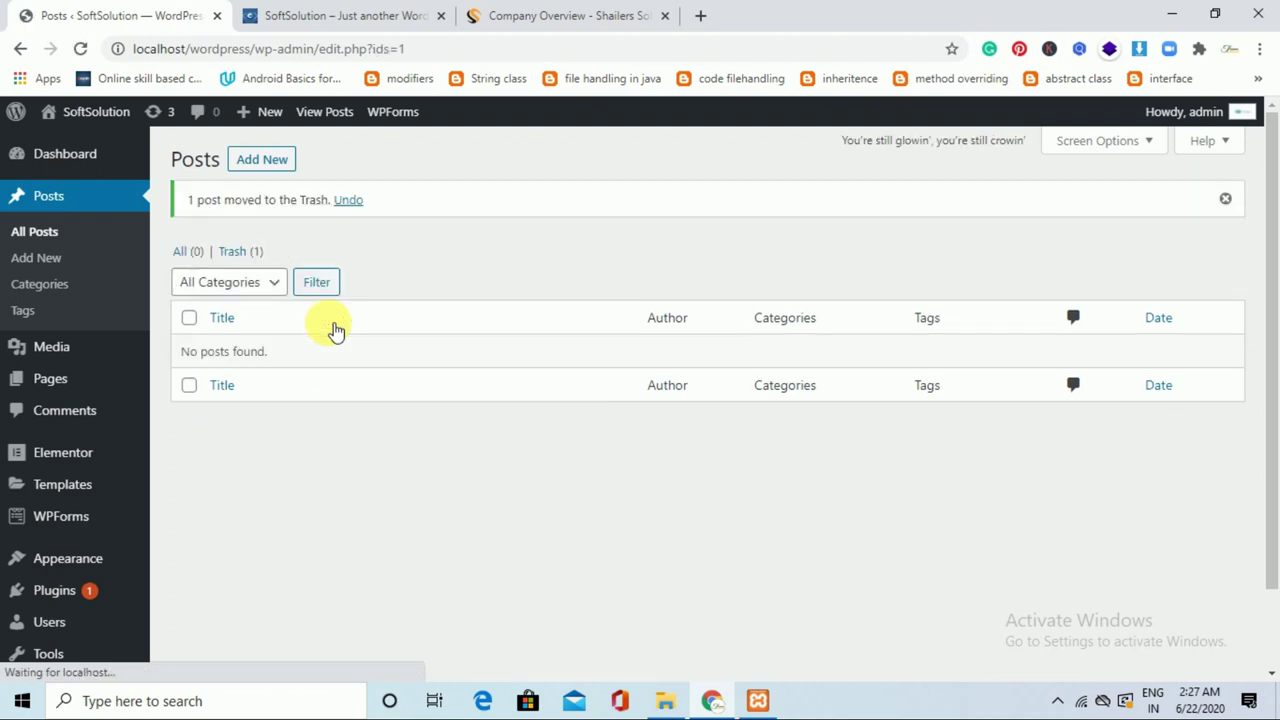
left_click(289, 159)
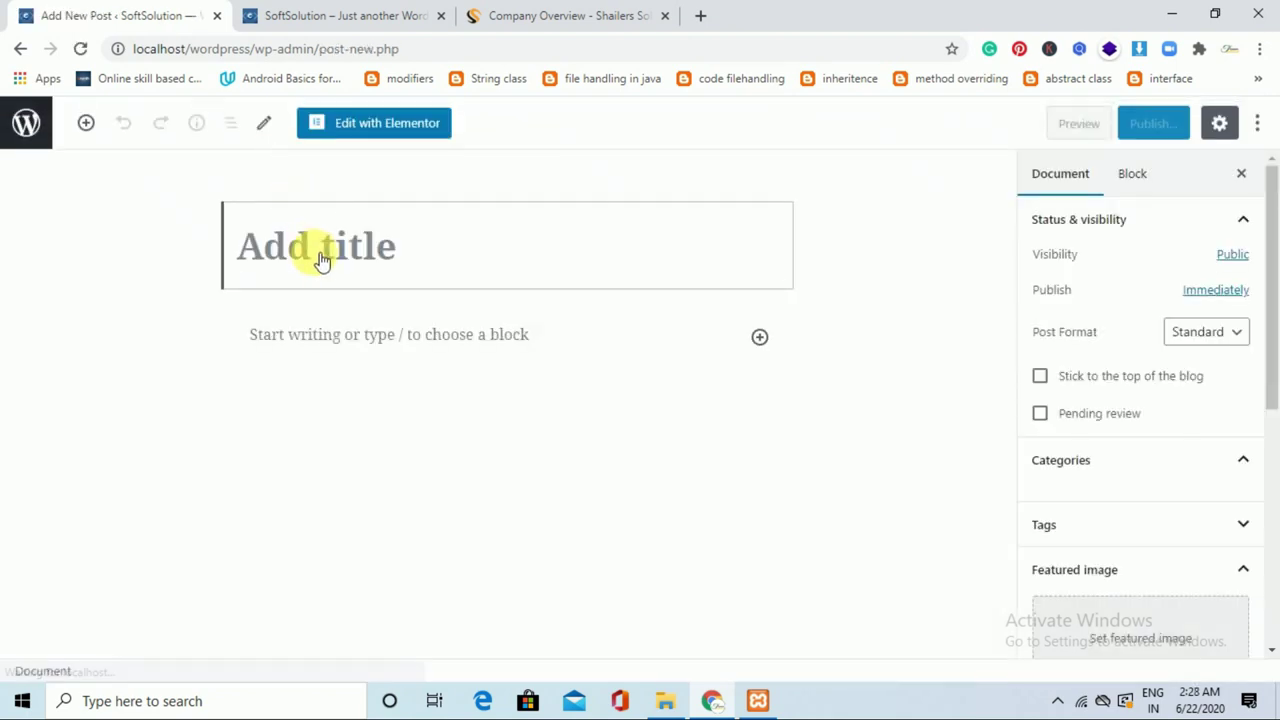
Title the new post 'What is web development' and open a blank browser tab.
type("What is web development")
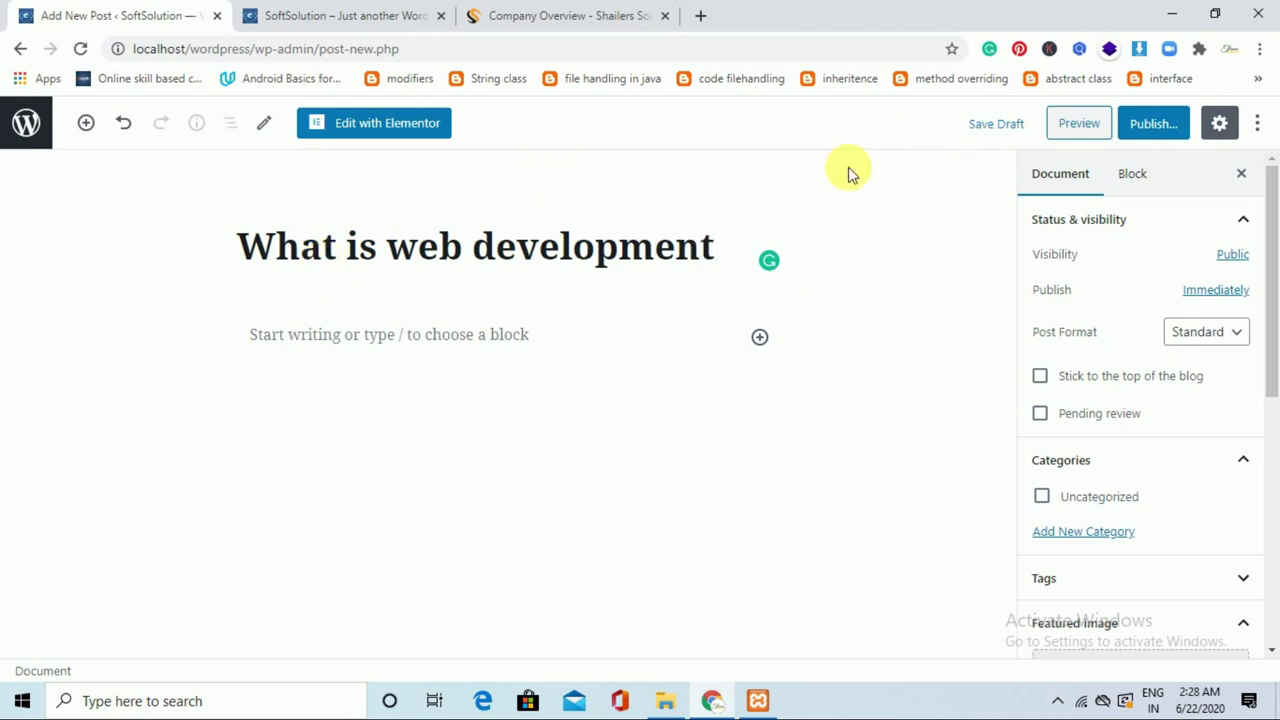
left_click(699, 18)
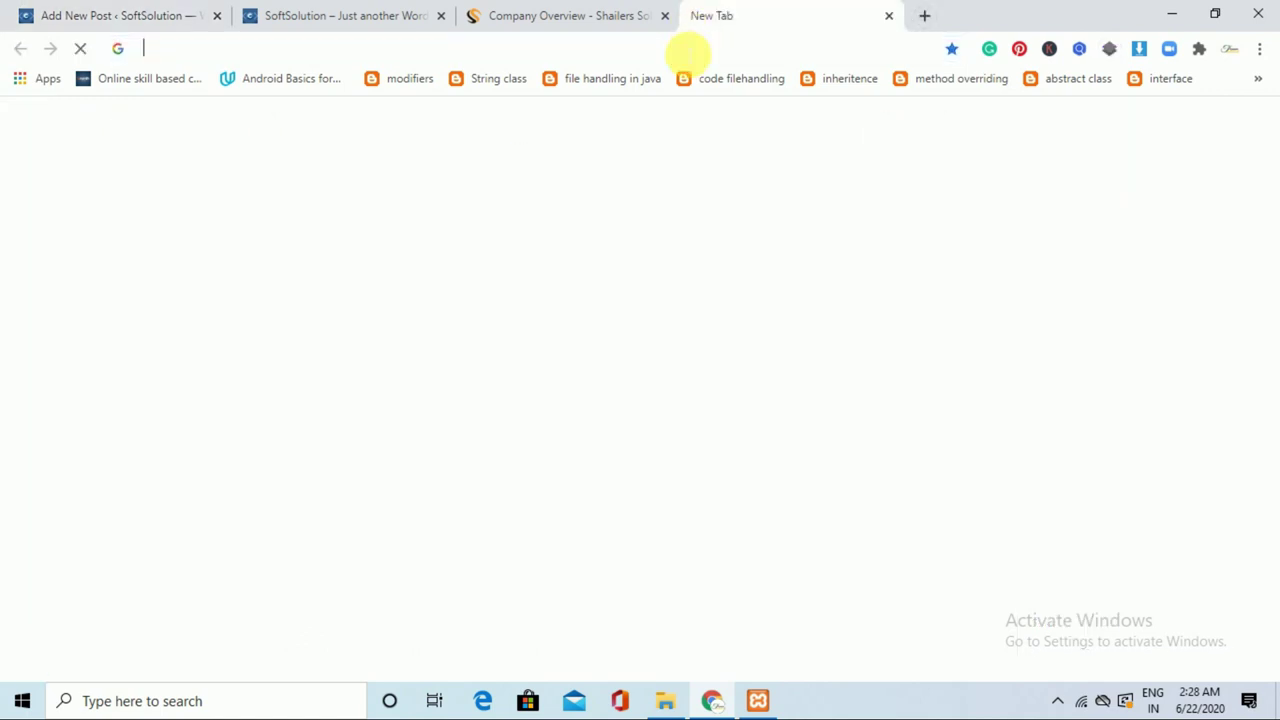
Search 'what is web development' and select the OpenClassrooms article text from Web development onward.
type("what is w")
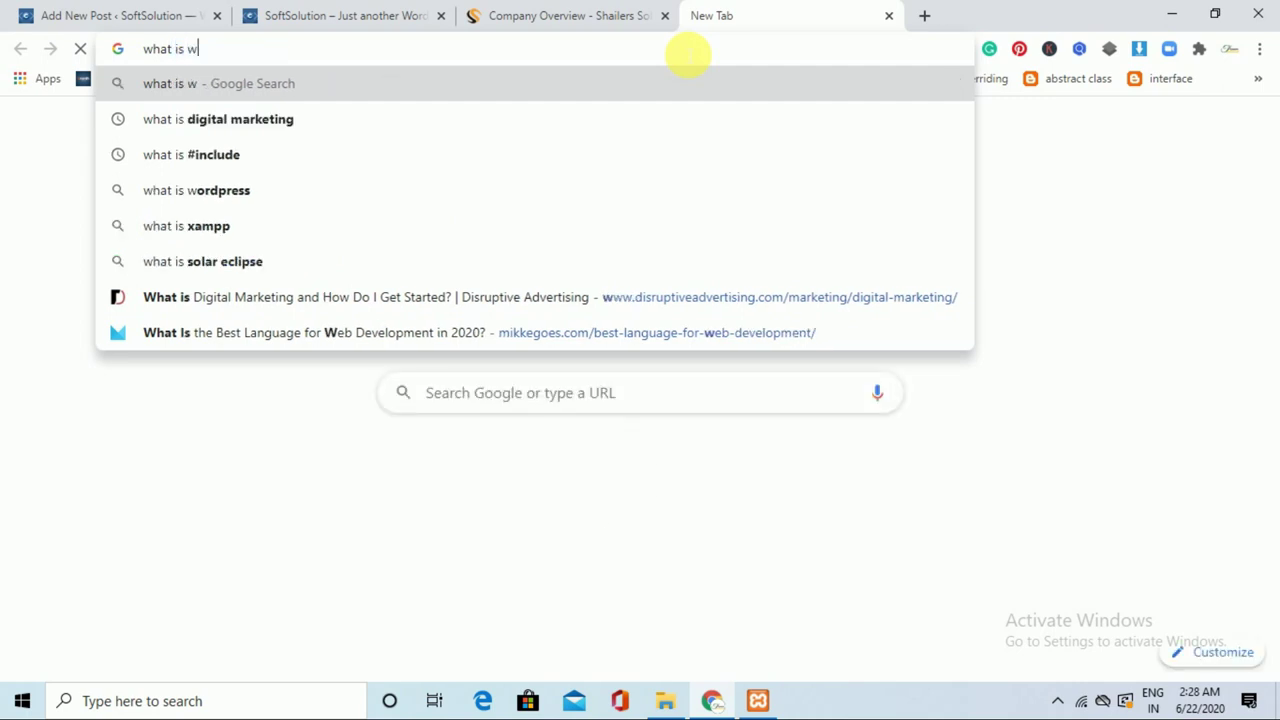
type("eb deve")
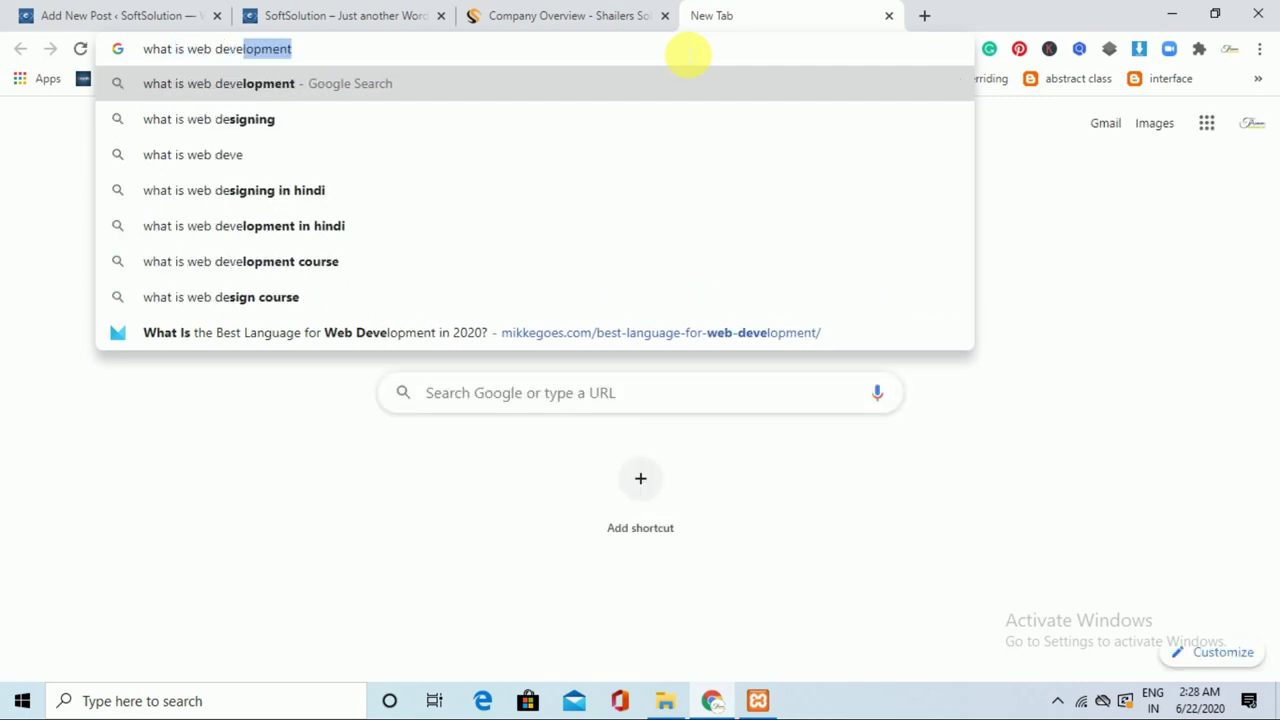
key("Return")
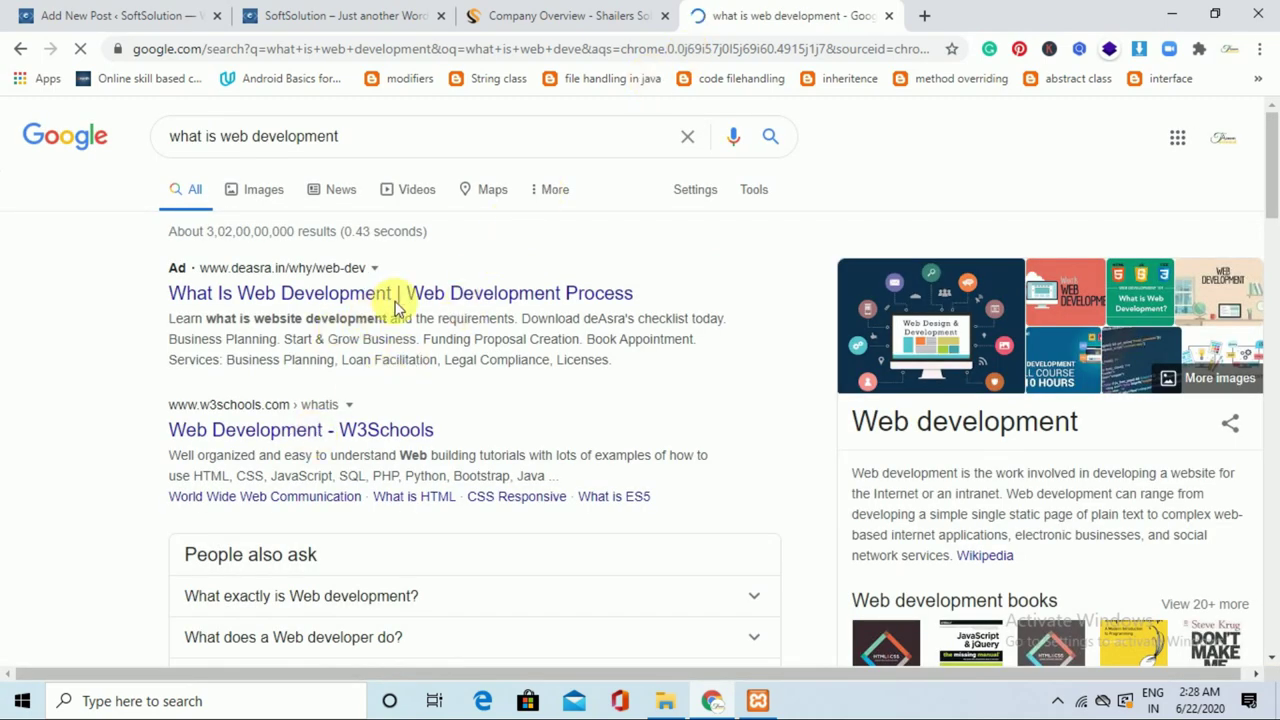
left_click_drag(1272, 197, 1272, 375)
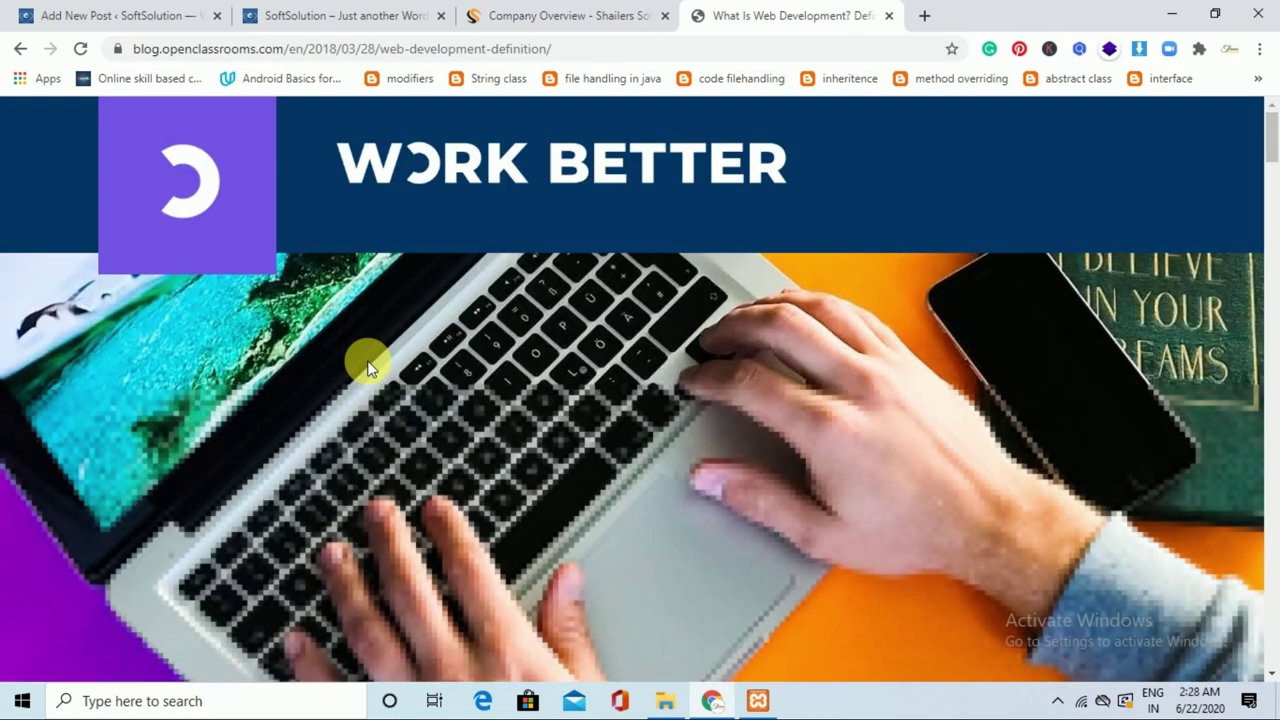
left_click_drag(1269, 149, 1274, 228)
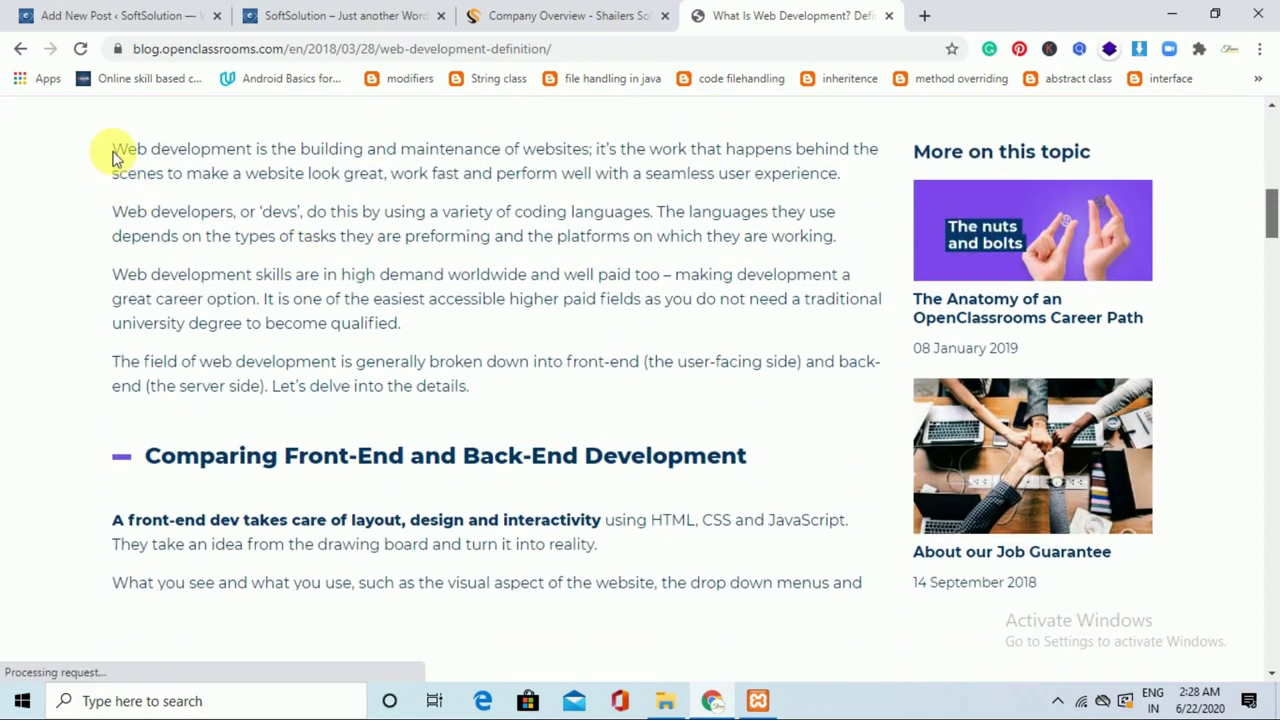
left_click_drag(130, 150, 502, 676)
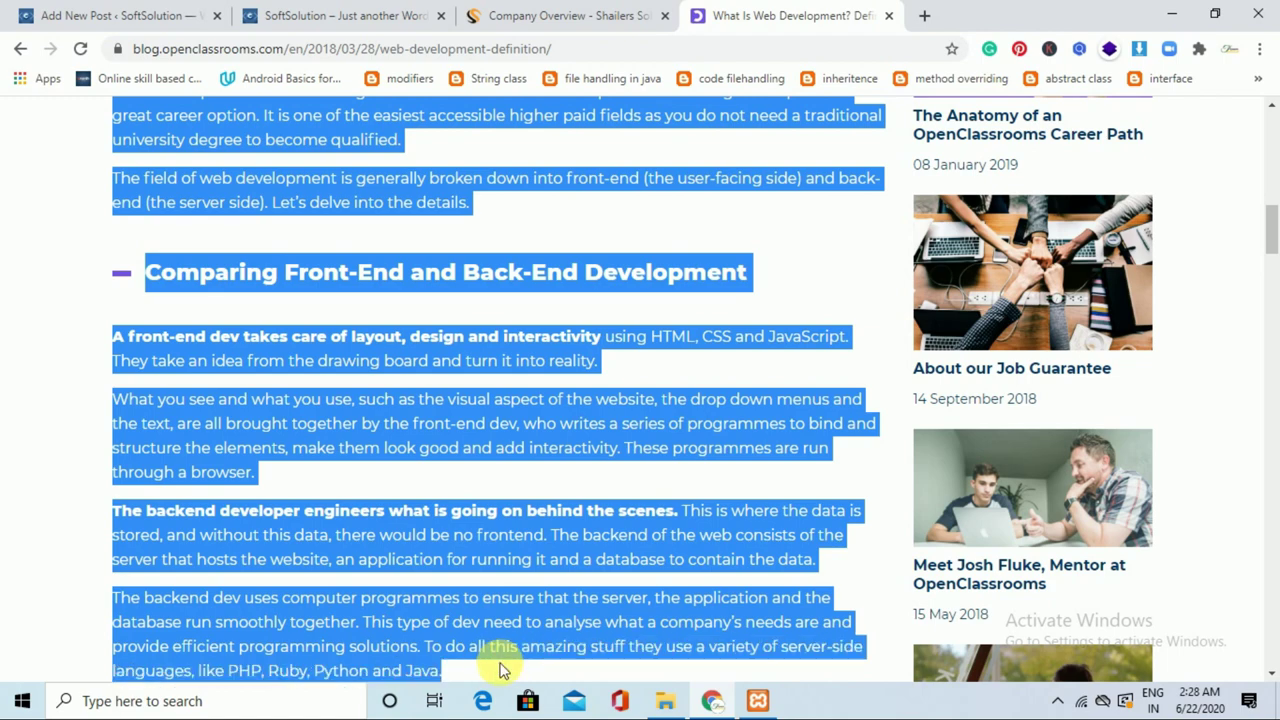
left_click(165, 14)
Add a Paragraph block below the title and paste the copied article into it.
left_click(410, 243)
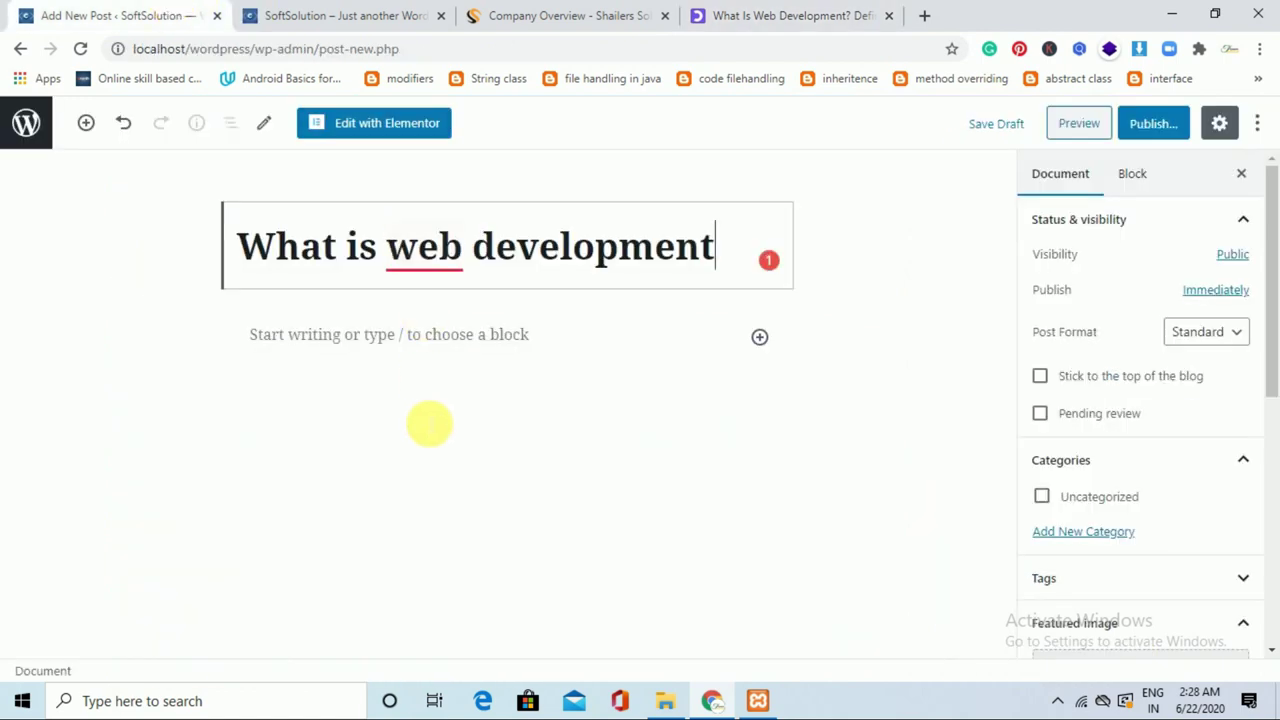
left_click(761, 339)
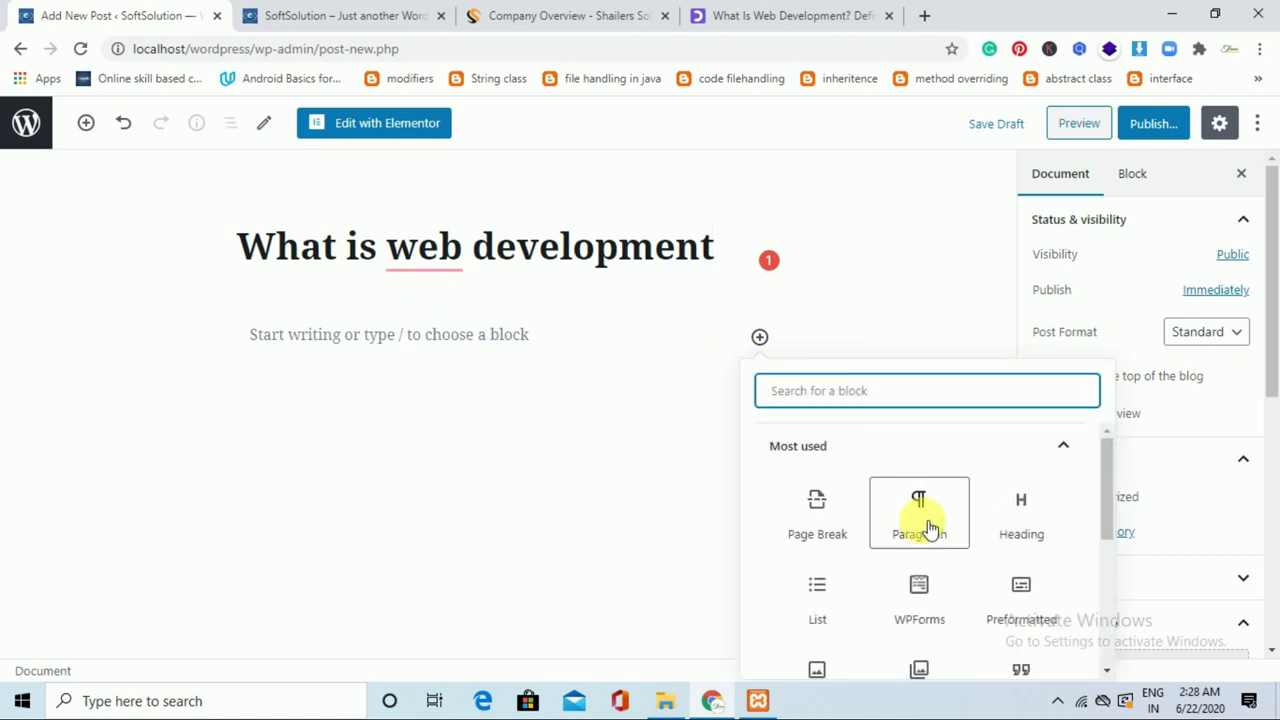
left_click(935, 526)
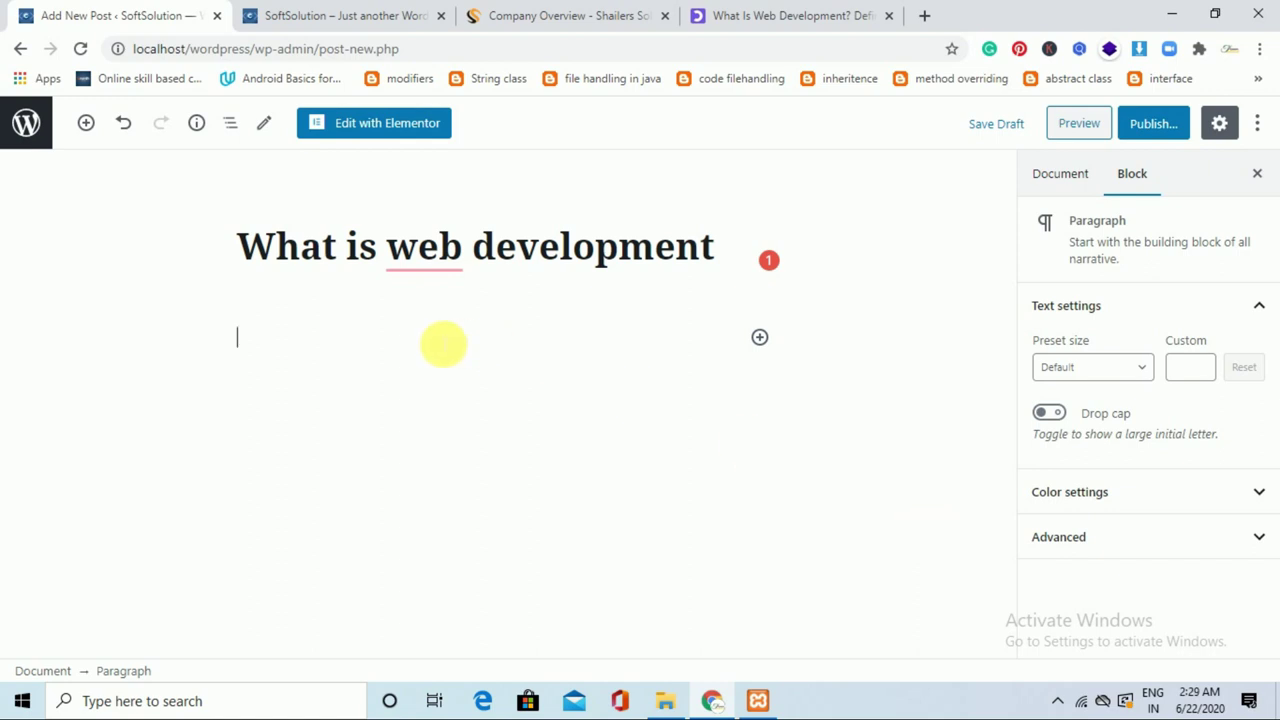
key("ctrl+v")
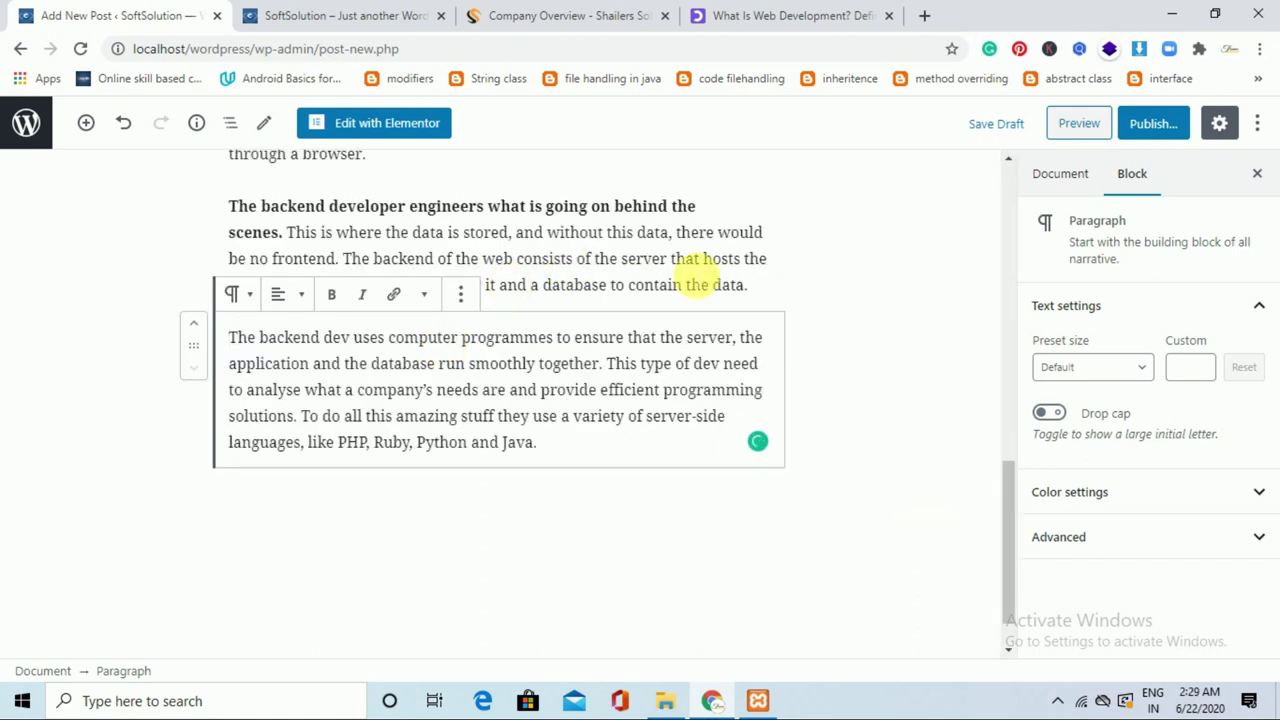
left_click_drag(1010, 535, 1006, 366)
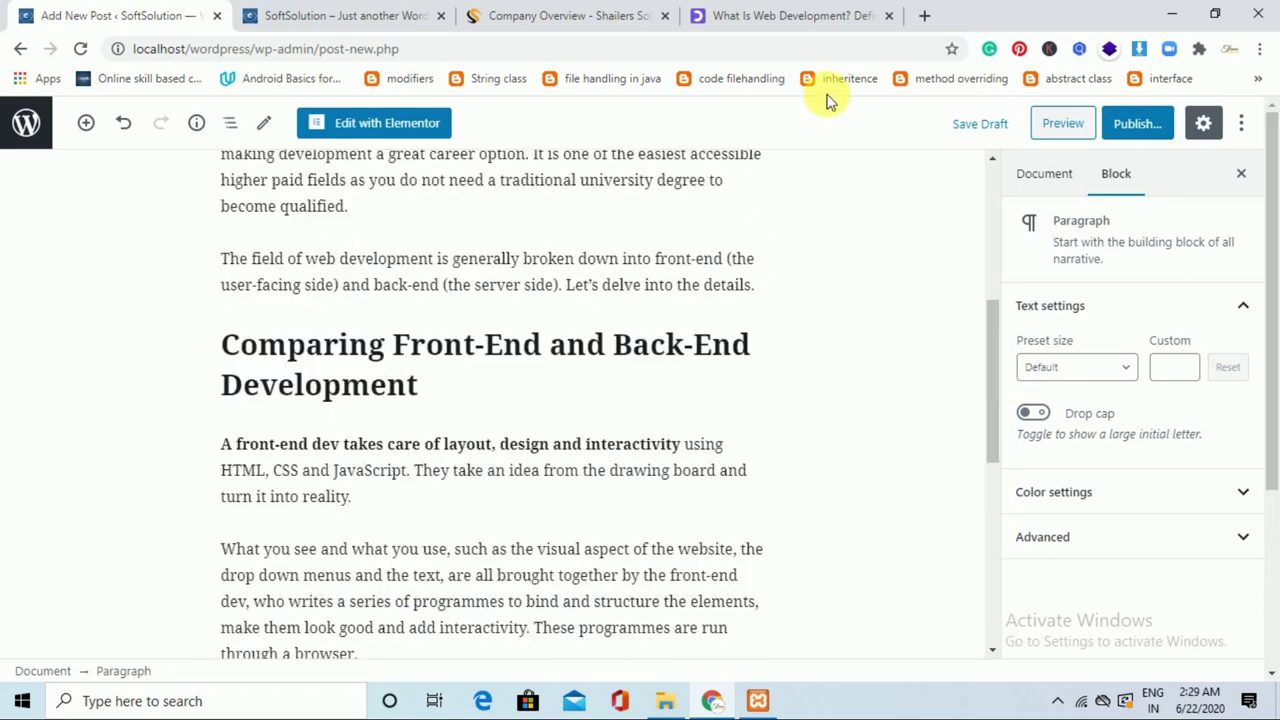
Select the phrase 'A front-end dev takes care of layout, design and interactivity'.
left_click(789, 12)
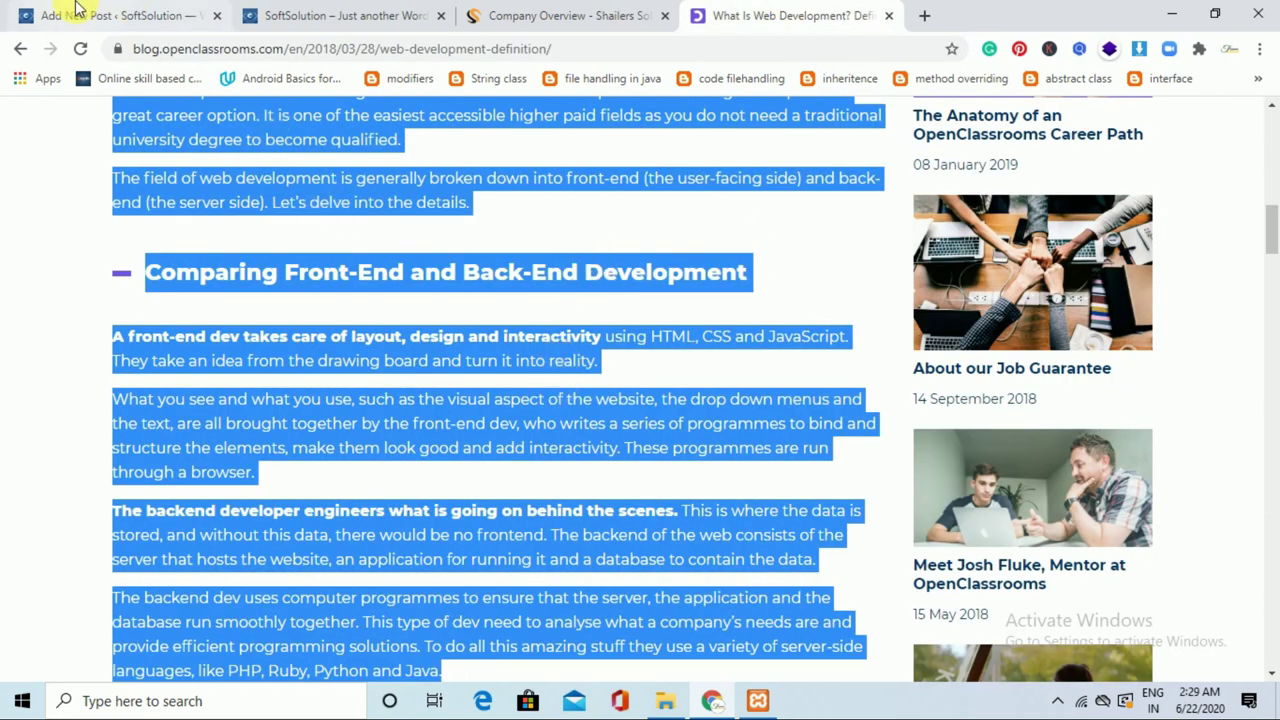
left_click(75, 10)
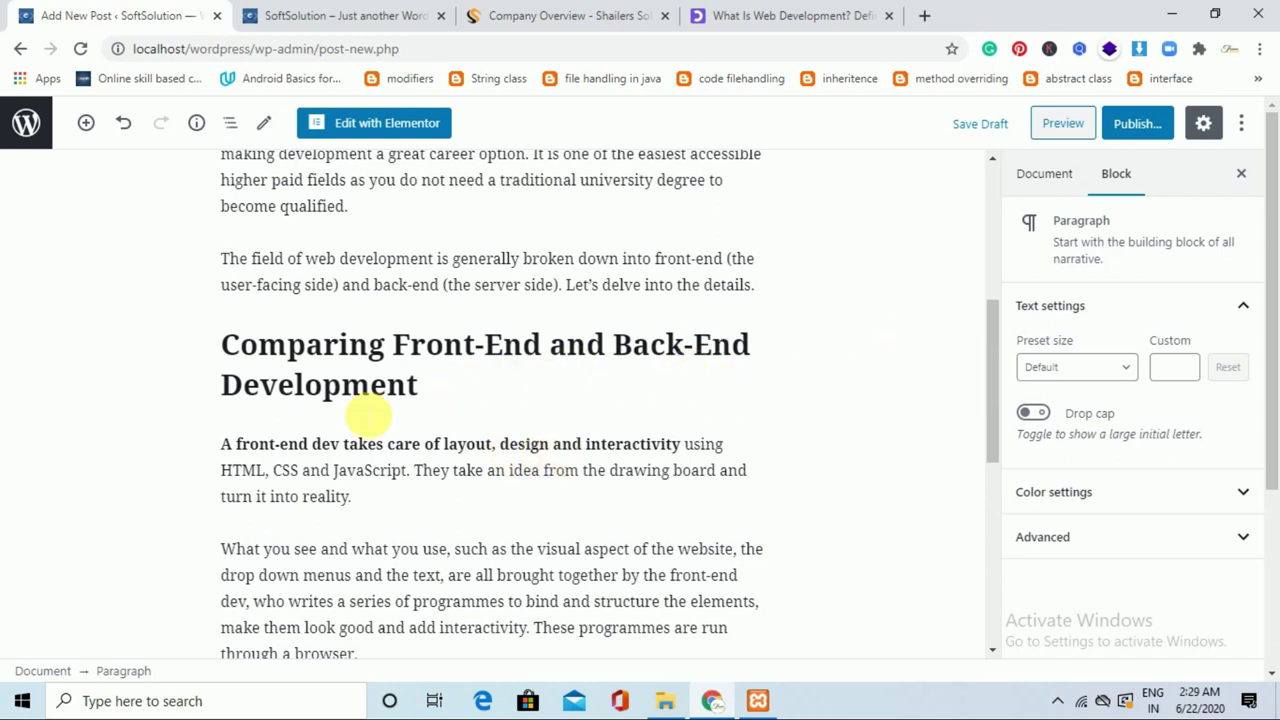
left_click_drag(222, 447, 682, 445)
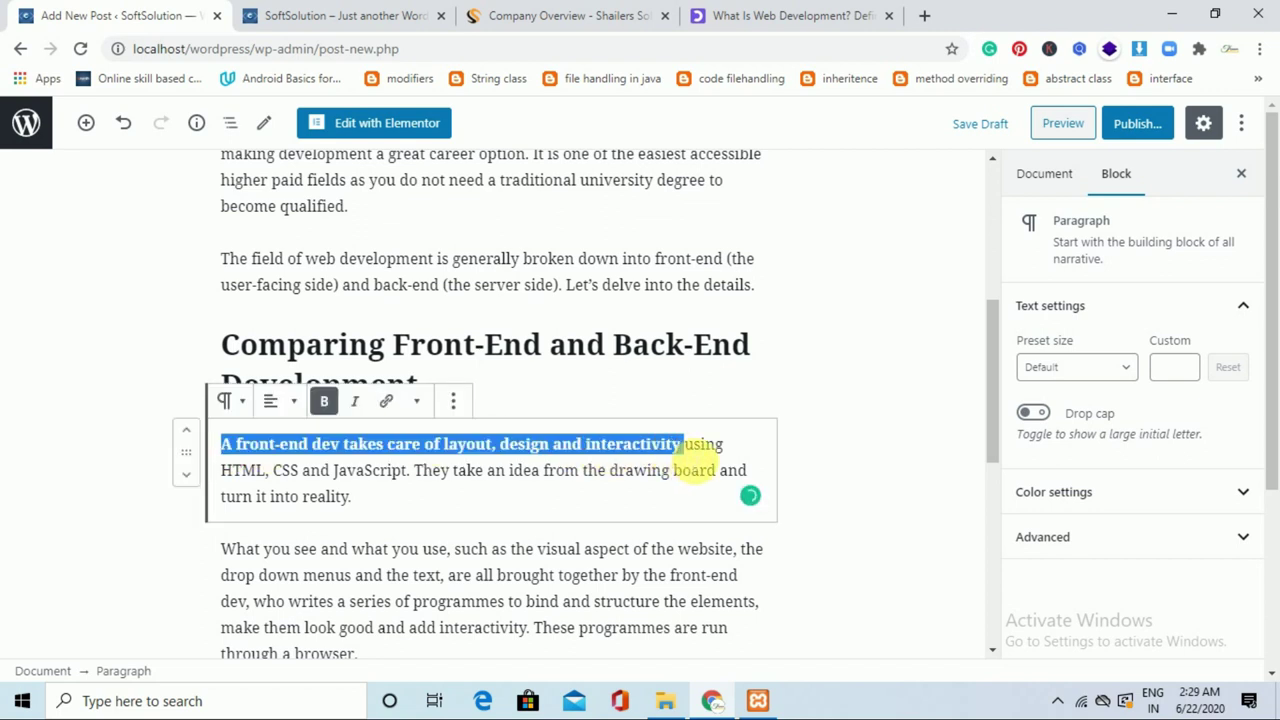
Change the front-end dev phrase from bold to italic, then select the words 'web development'.
left_click(330, 401)
left_click(354, 401)
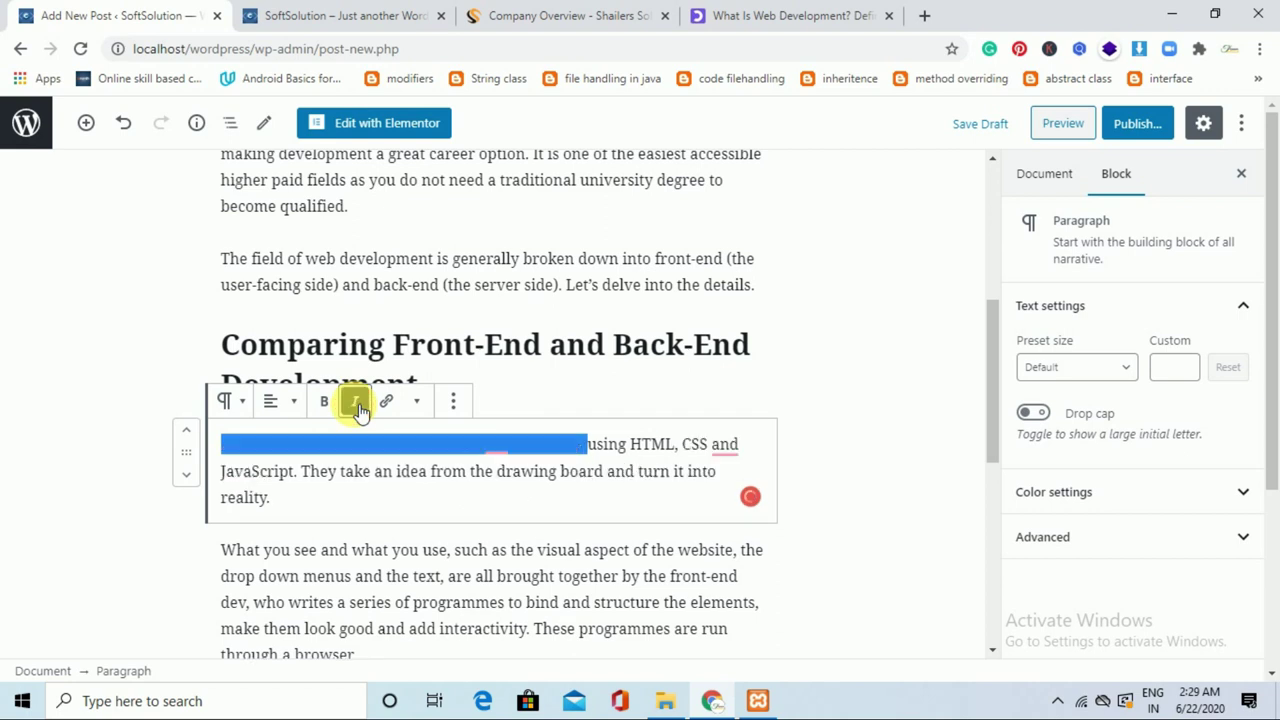
left_click(566, 402)
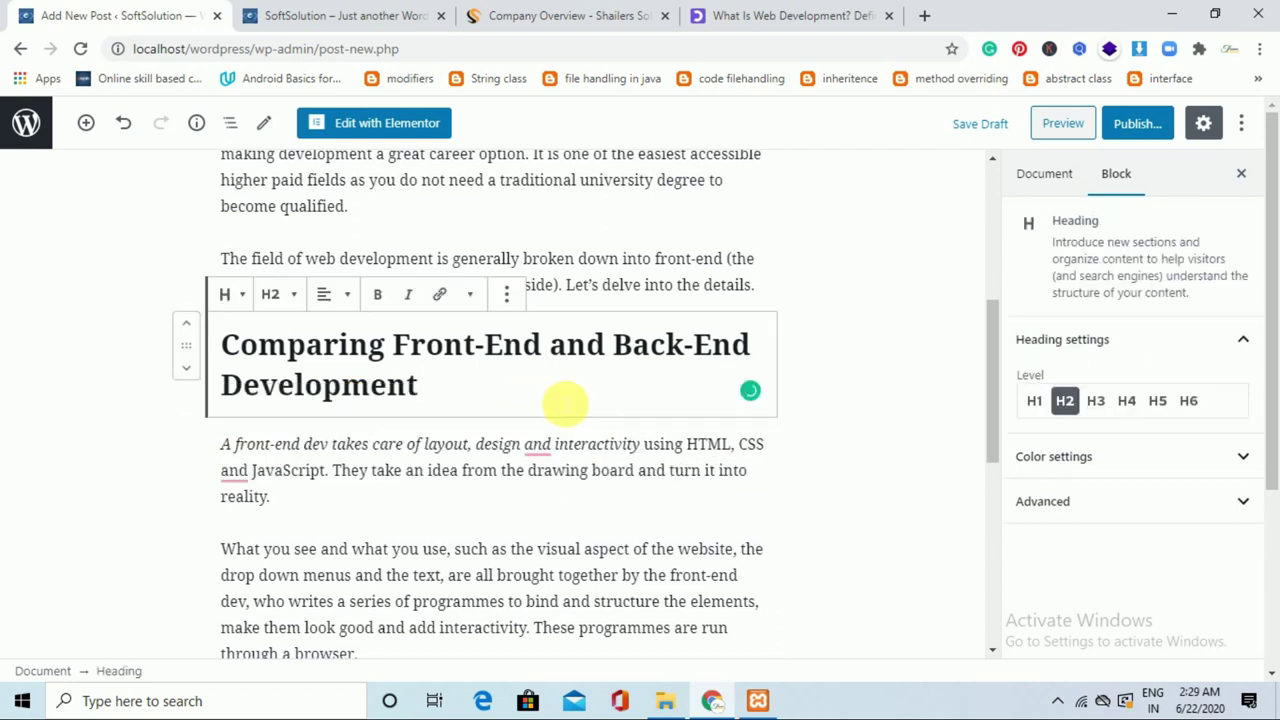
left_click(815, 508)
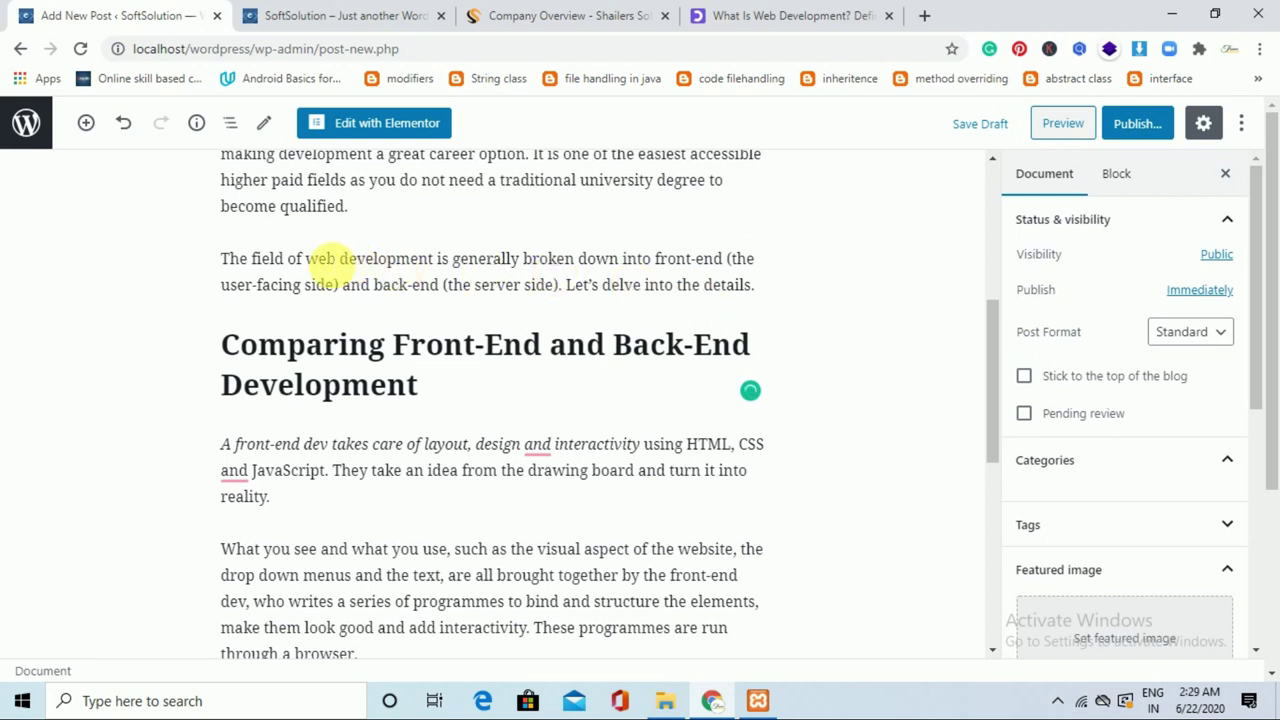
left_click_drag(306, 258, 433, 258)
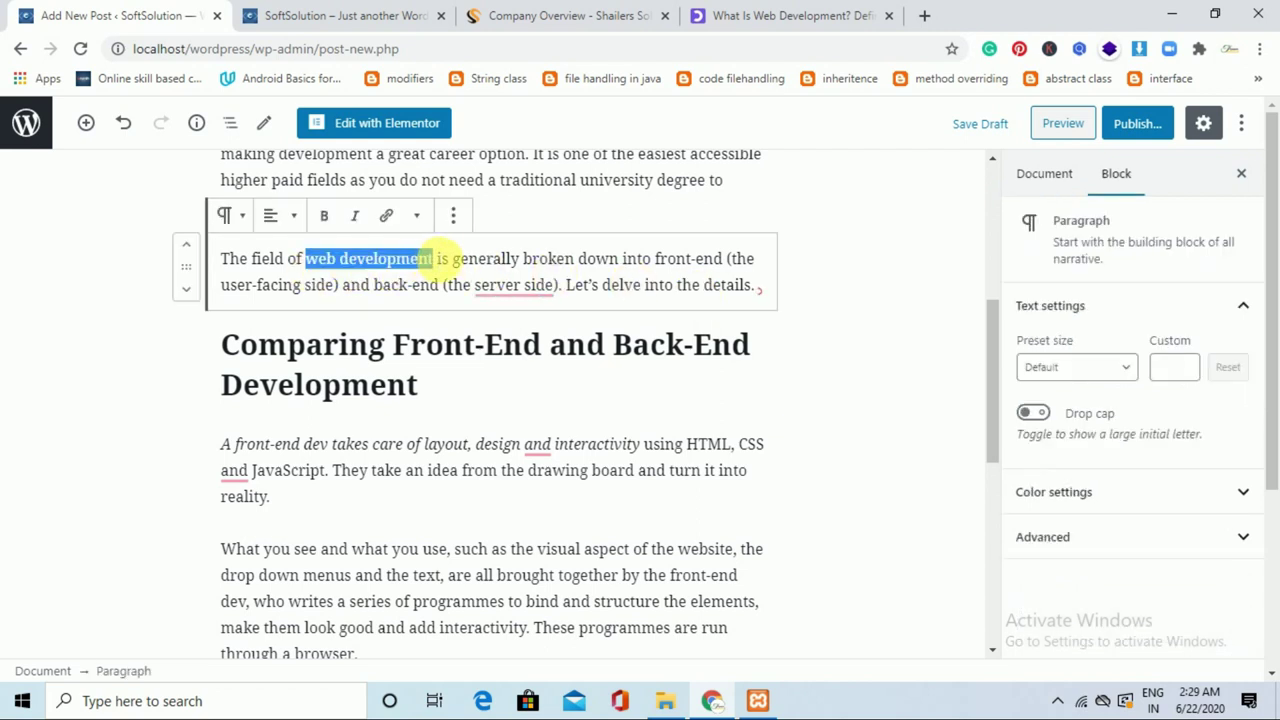
Link 'web development' to the OpenClassrooms article URL, set to open in a new tab.
left_click(388, 218)
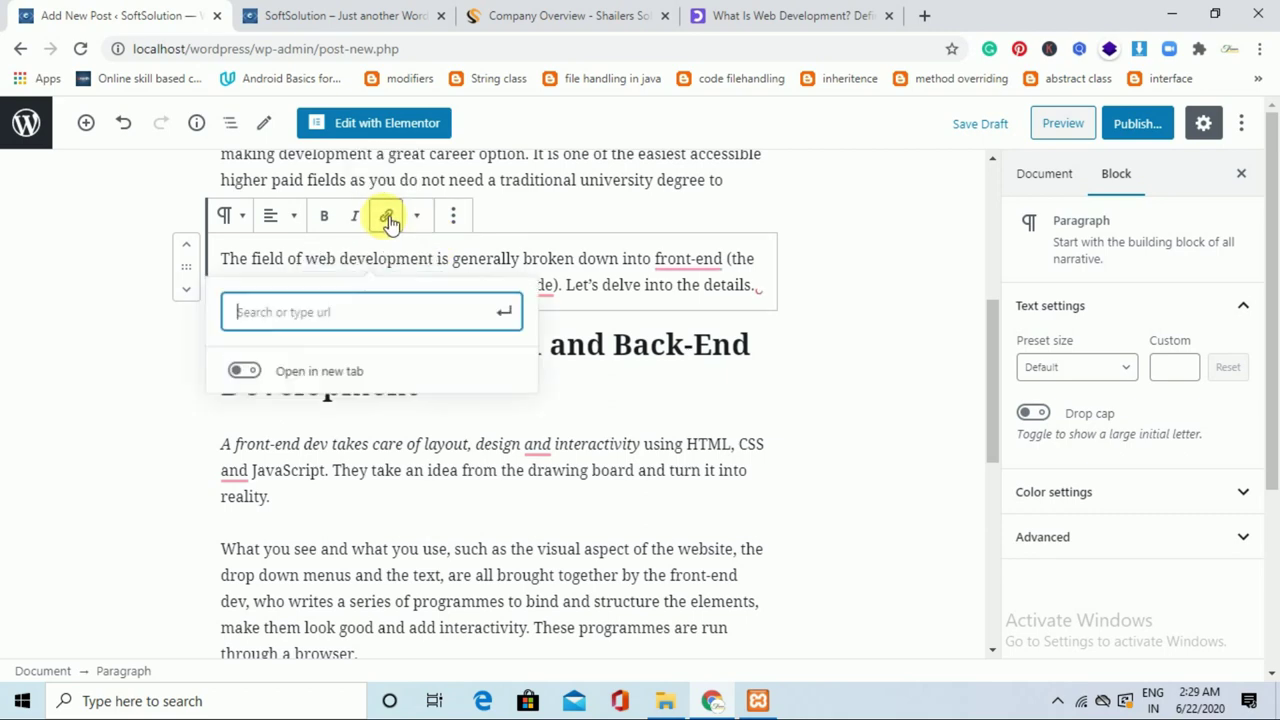
left_click(752, 15)
left_click(703, 50)
key("ctrl+c")
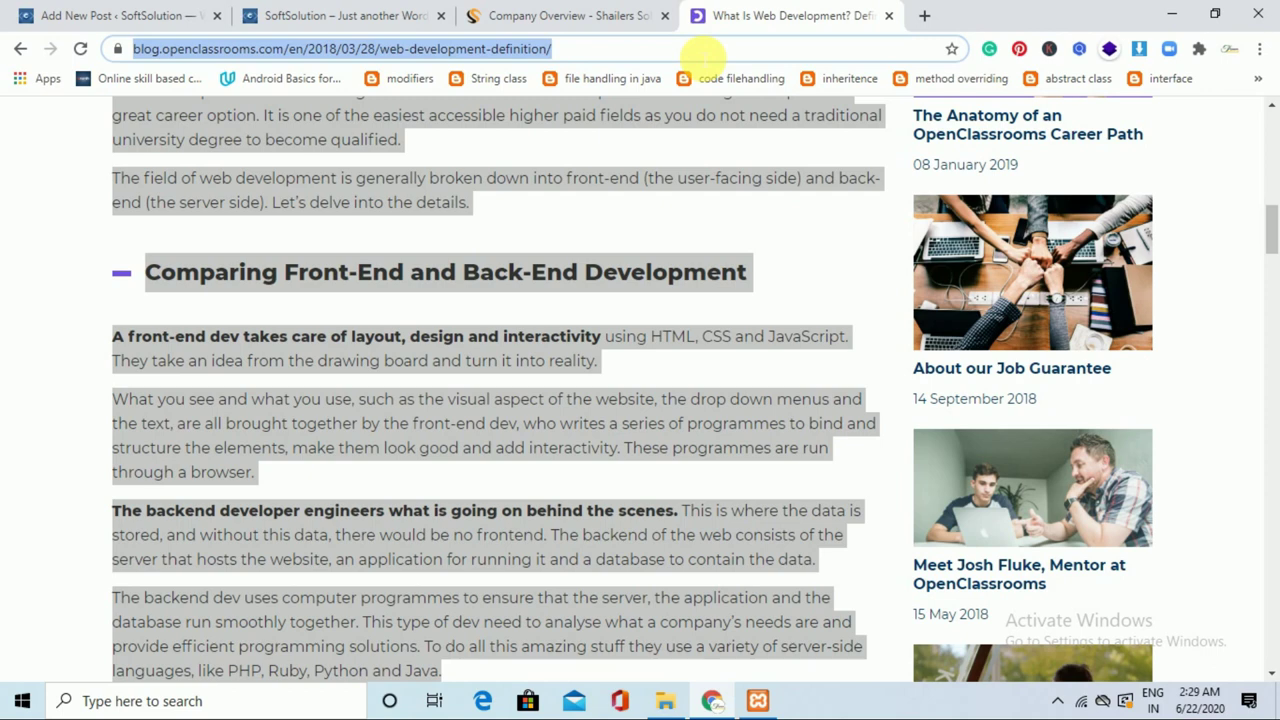
left_click(149, 12)
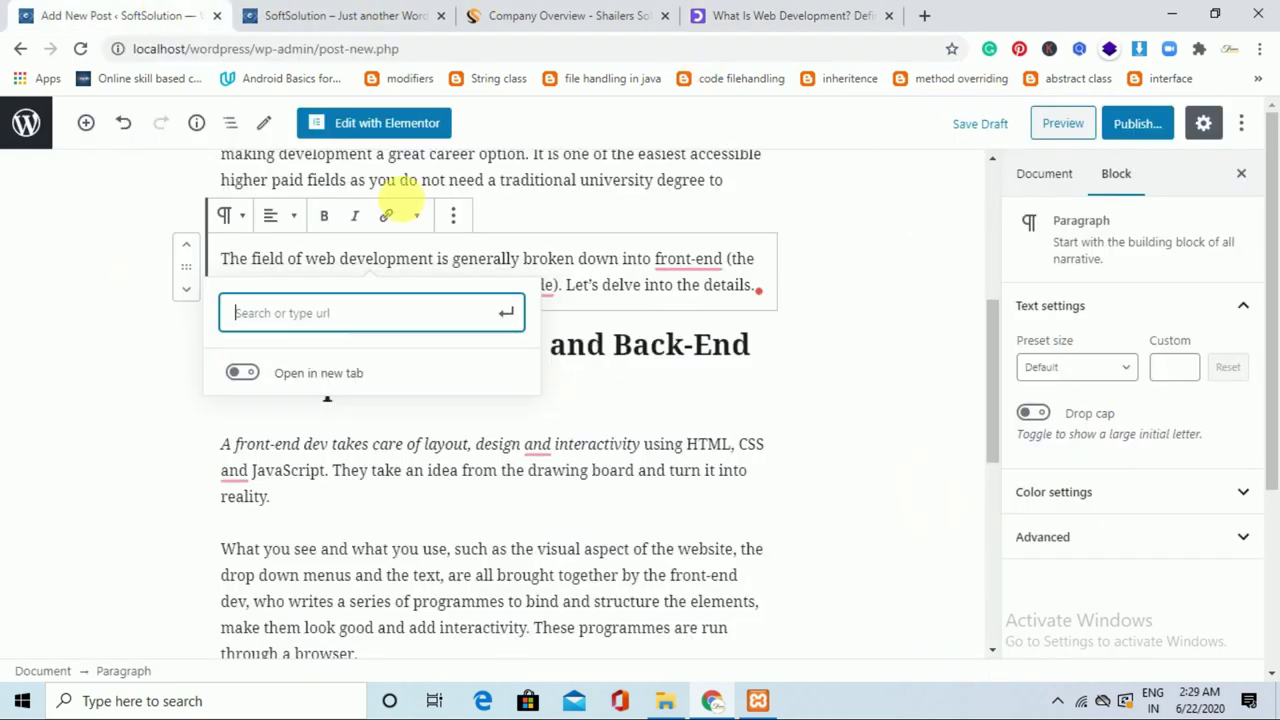
key("ctrl+v")
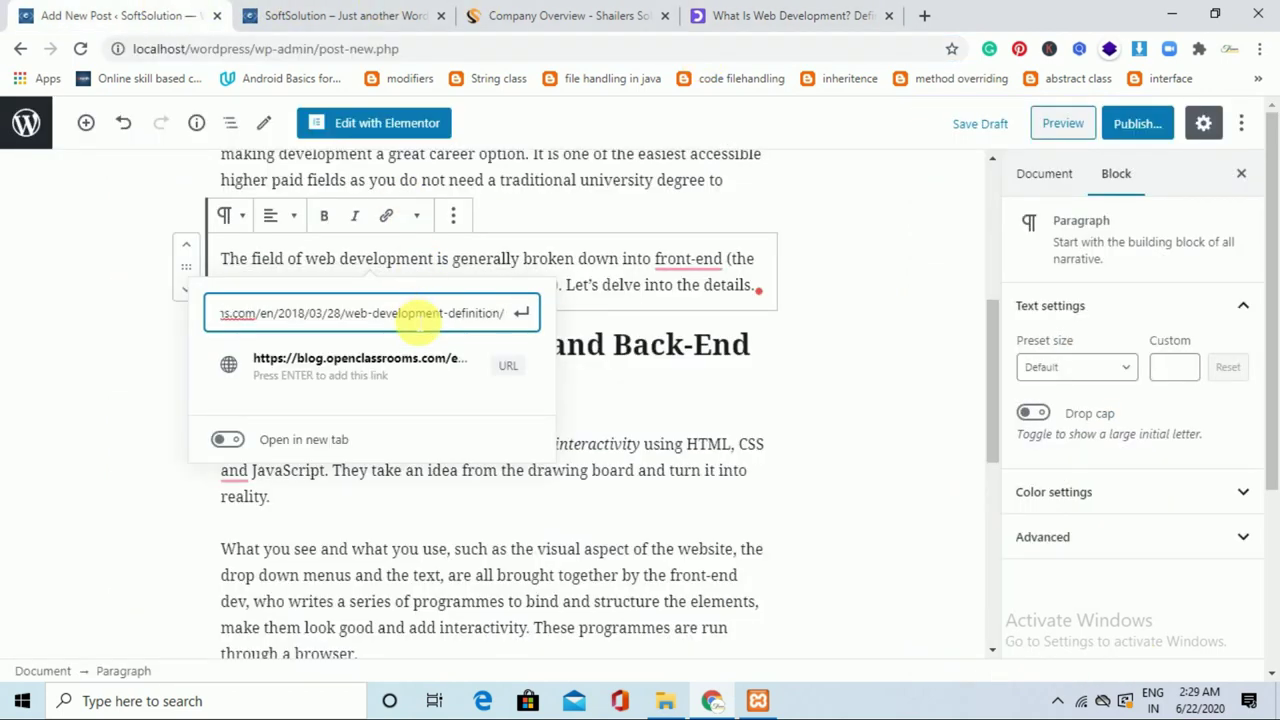
left_click(227, 440)
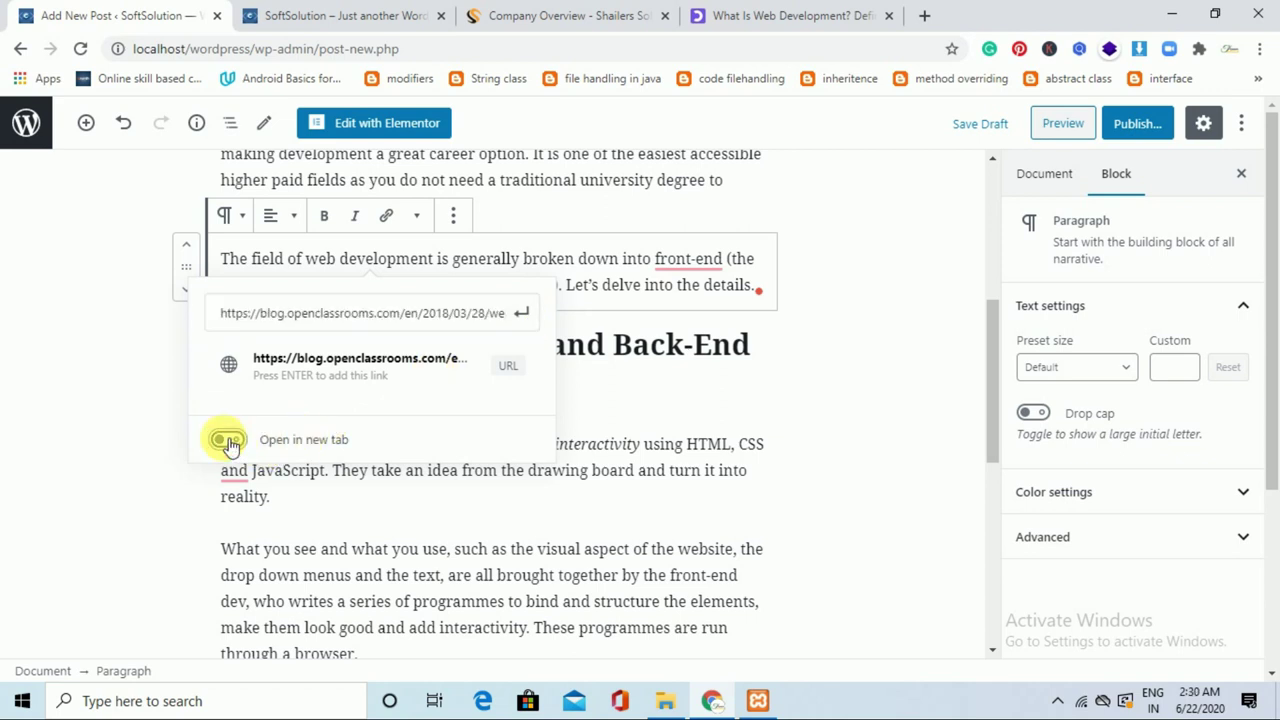
left_click(521, 314)
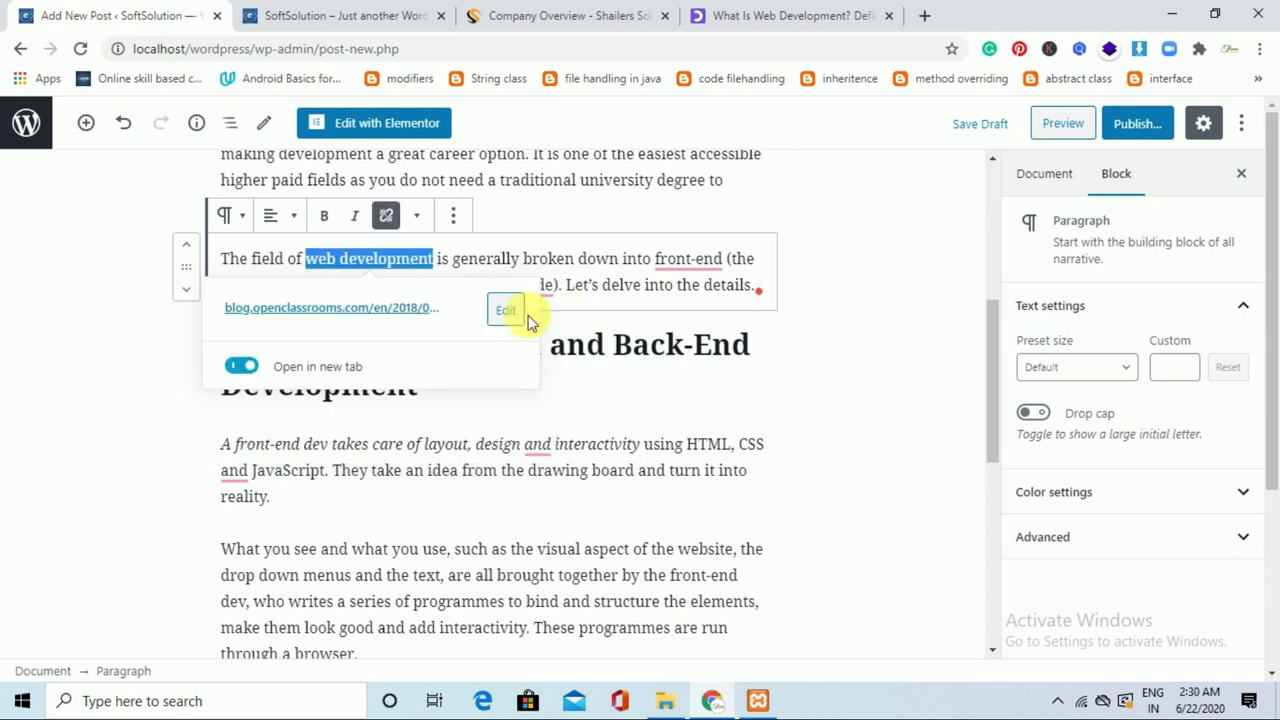
left_click(590, 381)
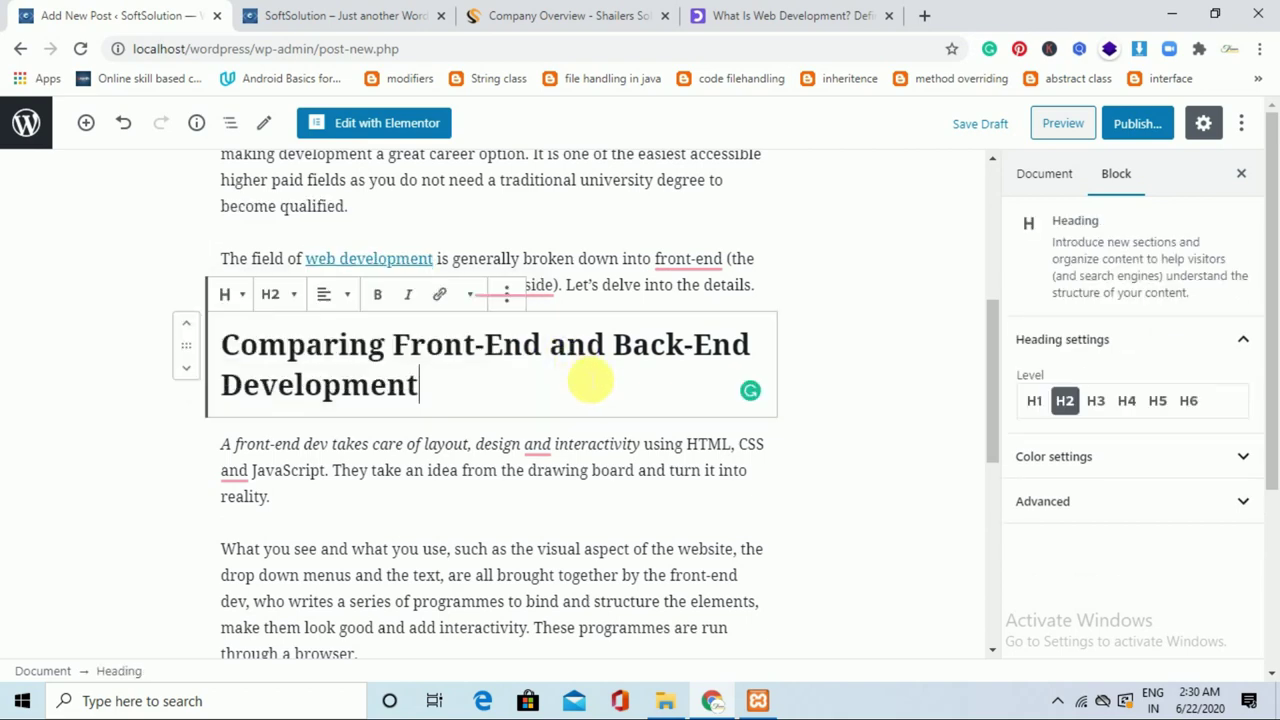
left_click(896, 355)
Add an Image block after the Web development skills paragraph and start an upload from the computer.
left_click_drag(993, 405, 996, 347)
left_click(548, 424)
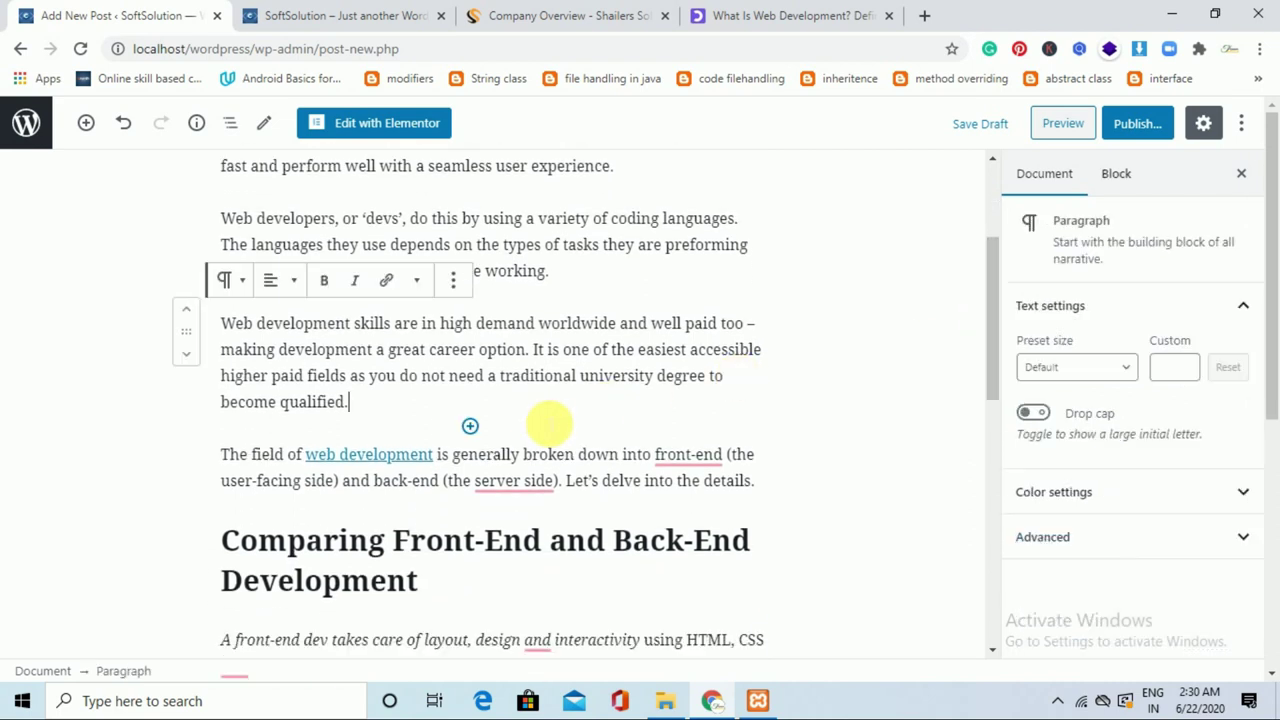
key("Return")
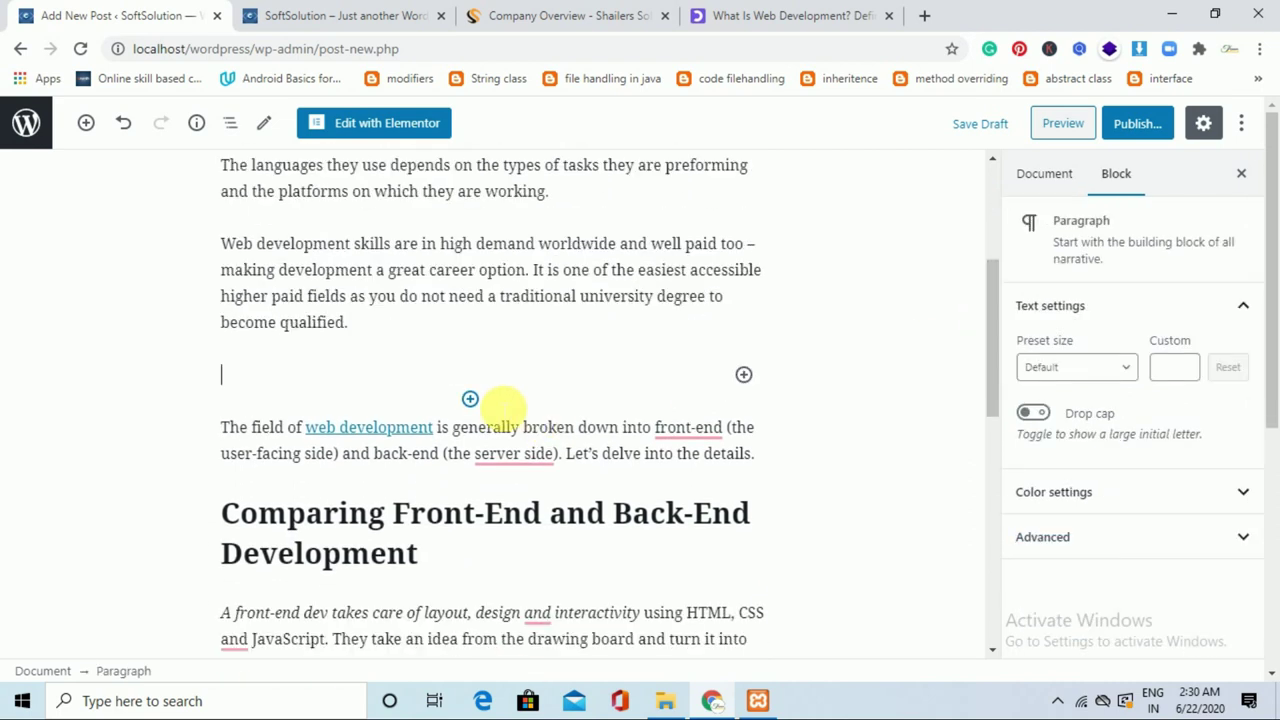
left_click(743, 376)
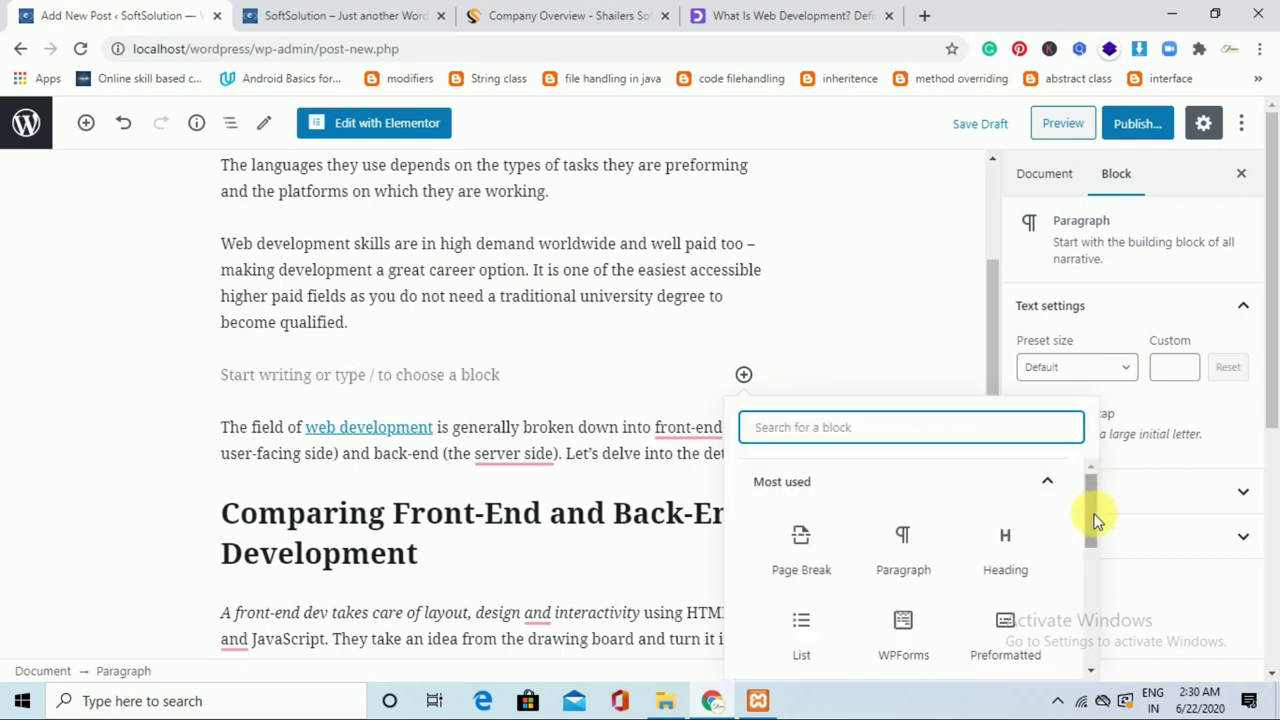
left_click_drag(1092, 525, 1095, 583)
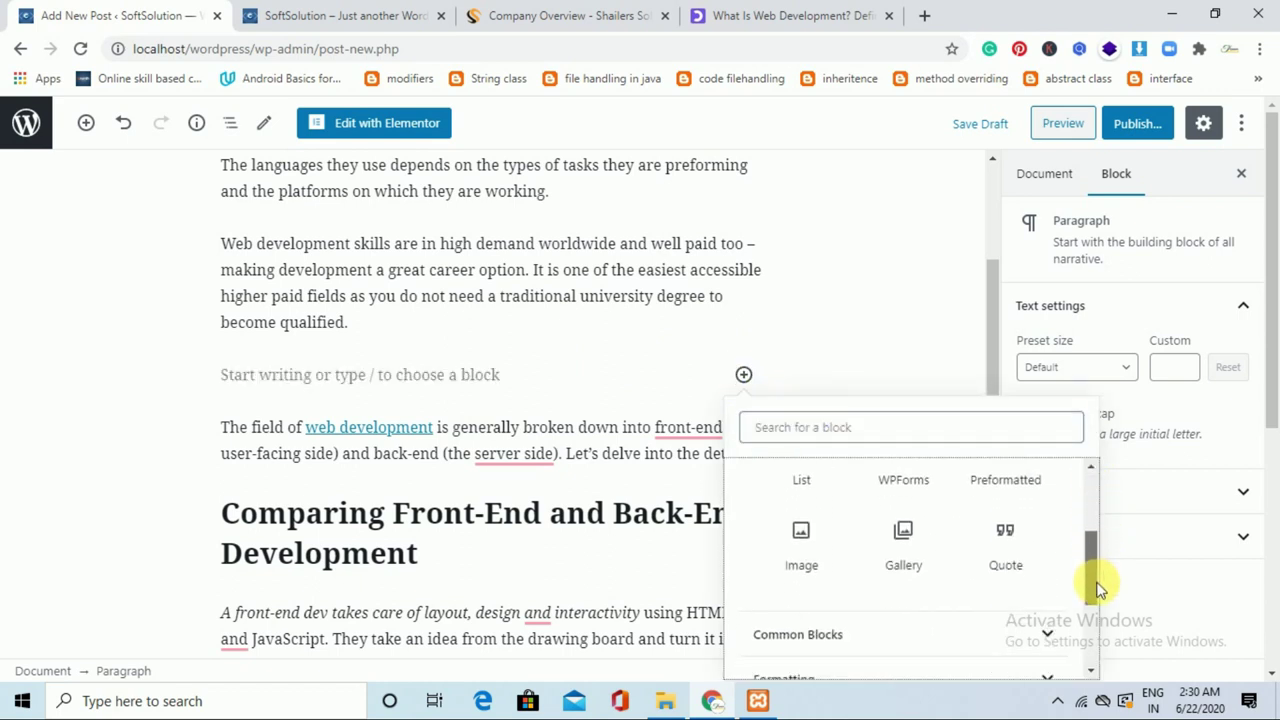
left_click(801, 540)
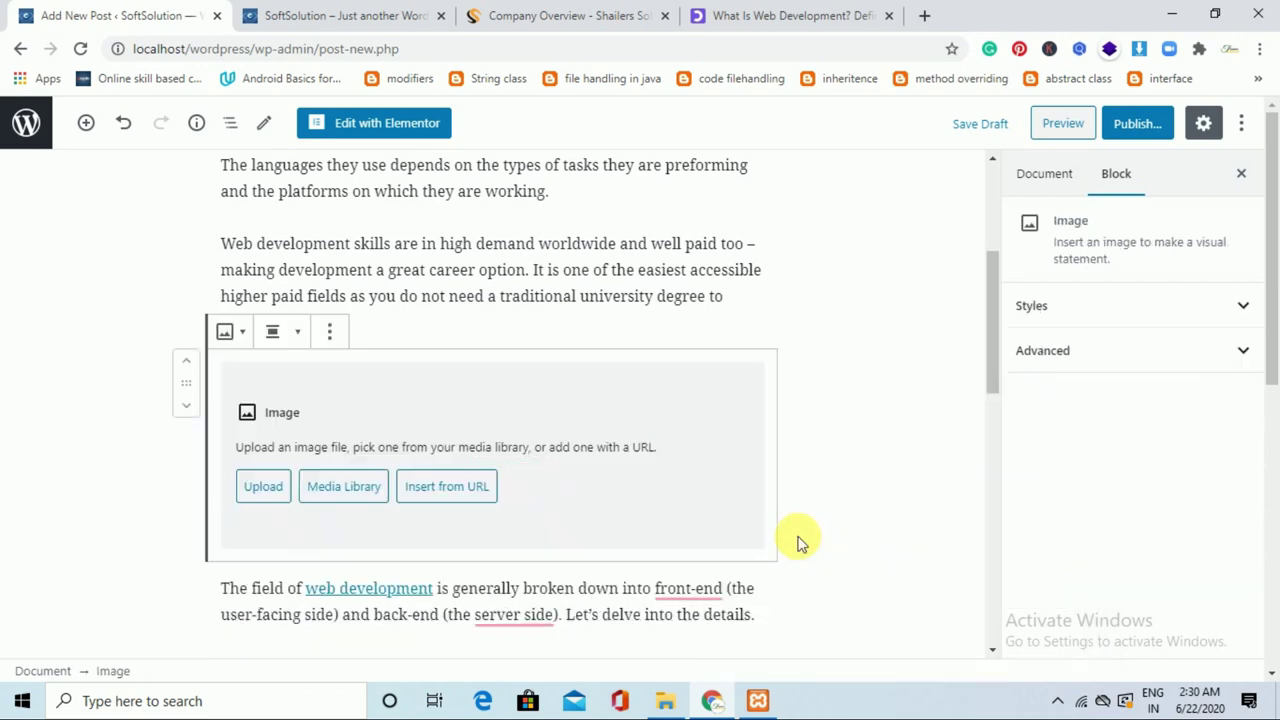
left_click(273, 497)
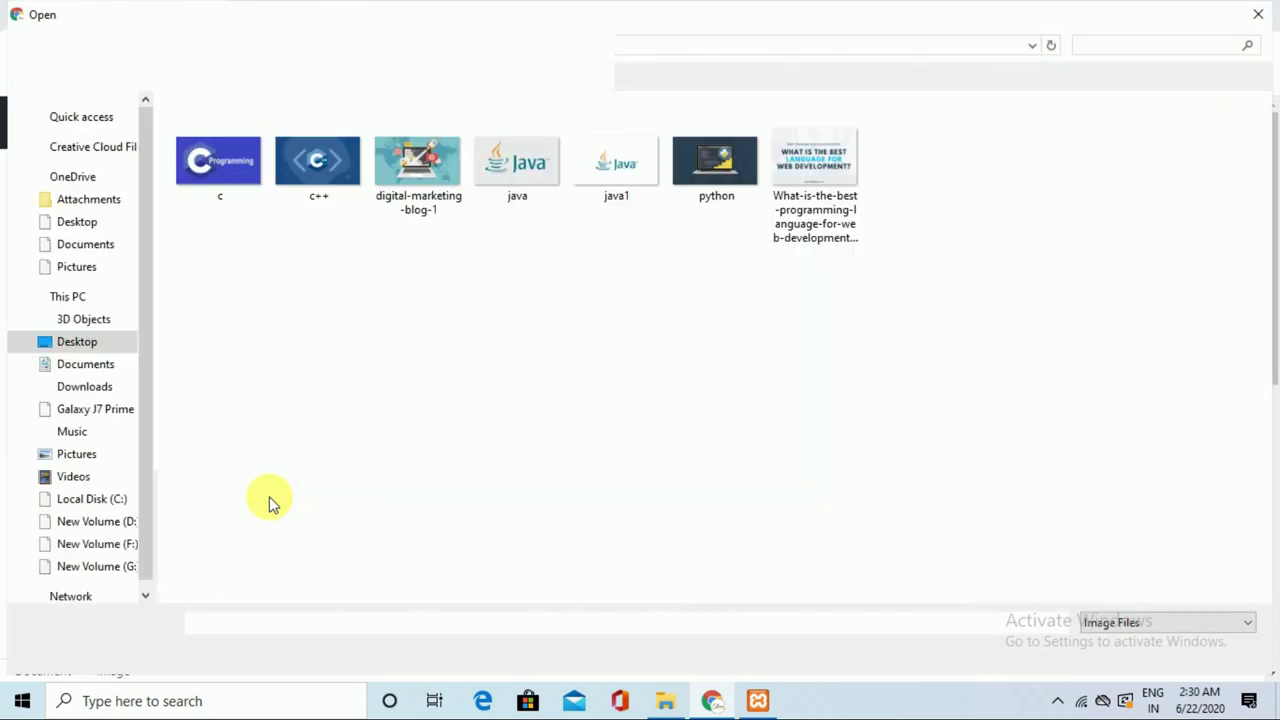
Upload the 'What is the best programming language' image from the course folder.
left_click(816, 172)
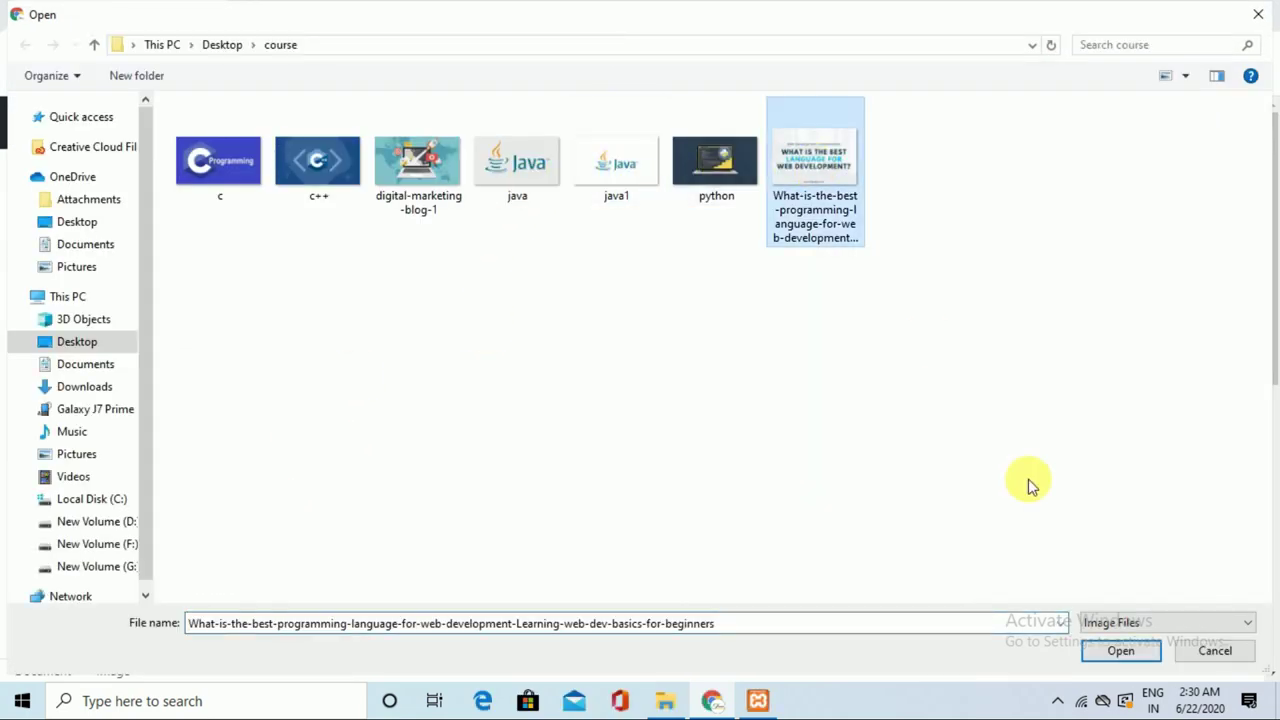
left_click(1125, 653)
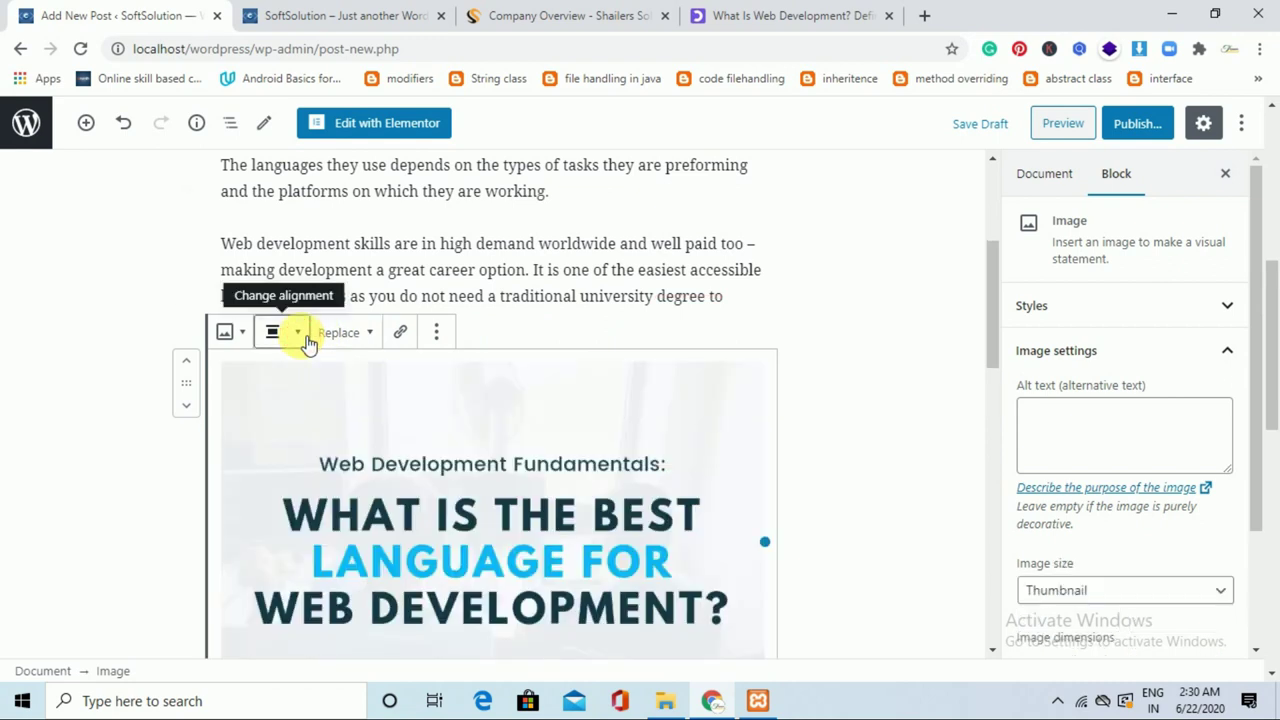
Set the image alignment to Align center, correcting an accidental right alignment.
left_click(306, 338)
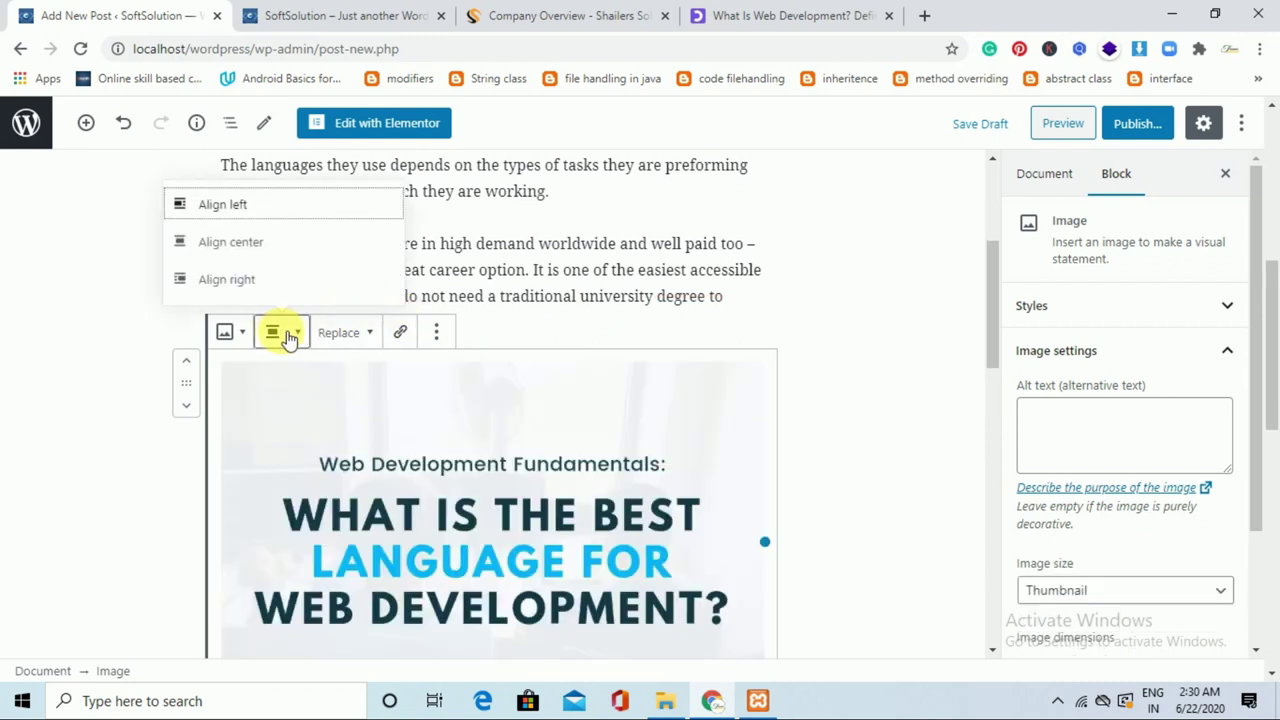
left_click(254, 285)
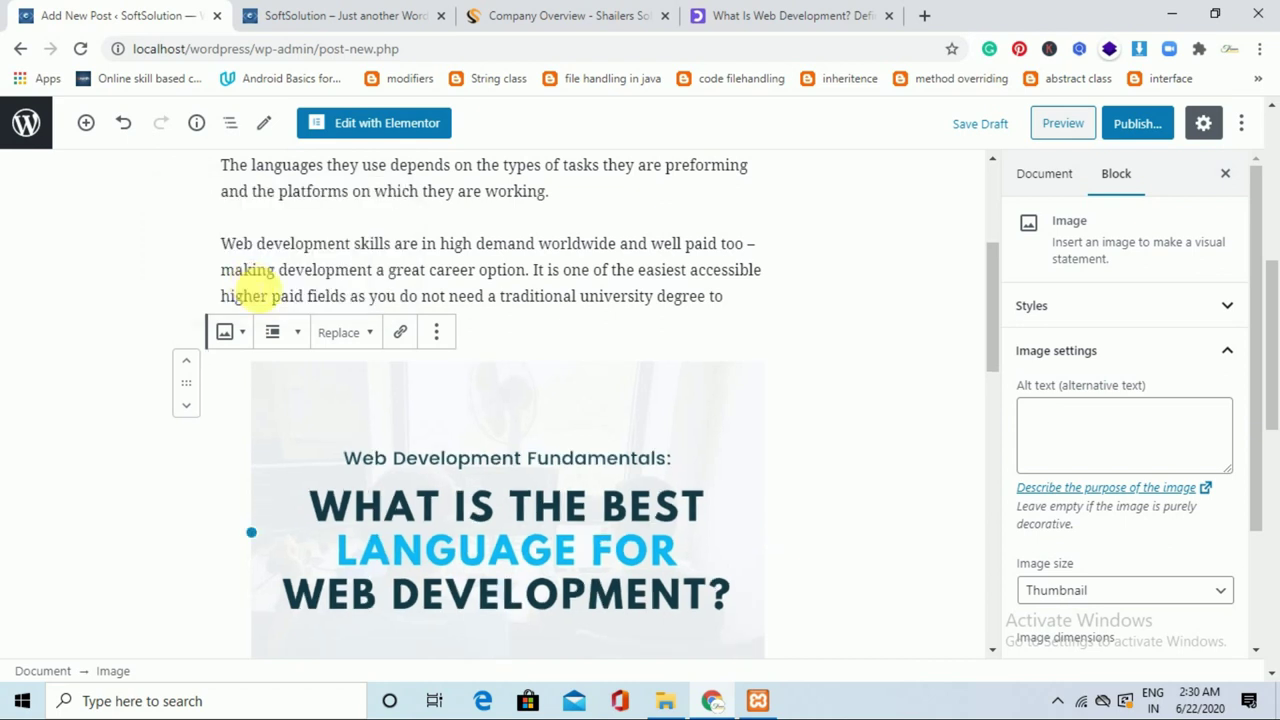
left_click(304, 343)
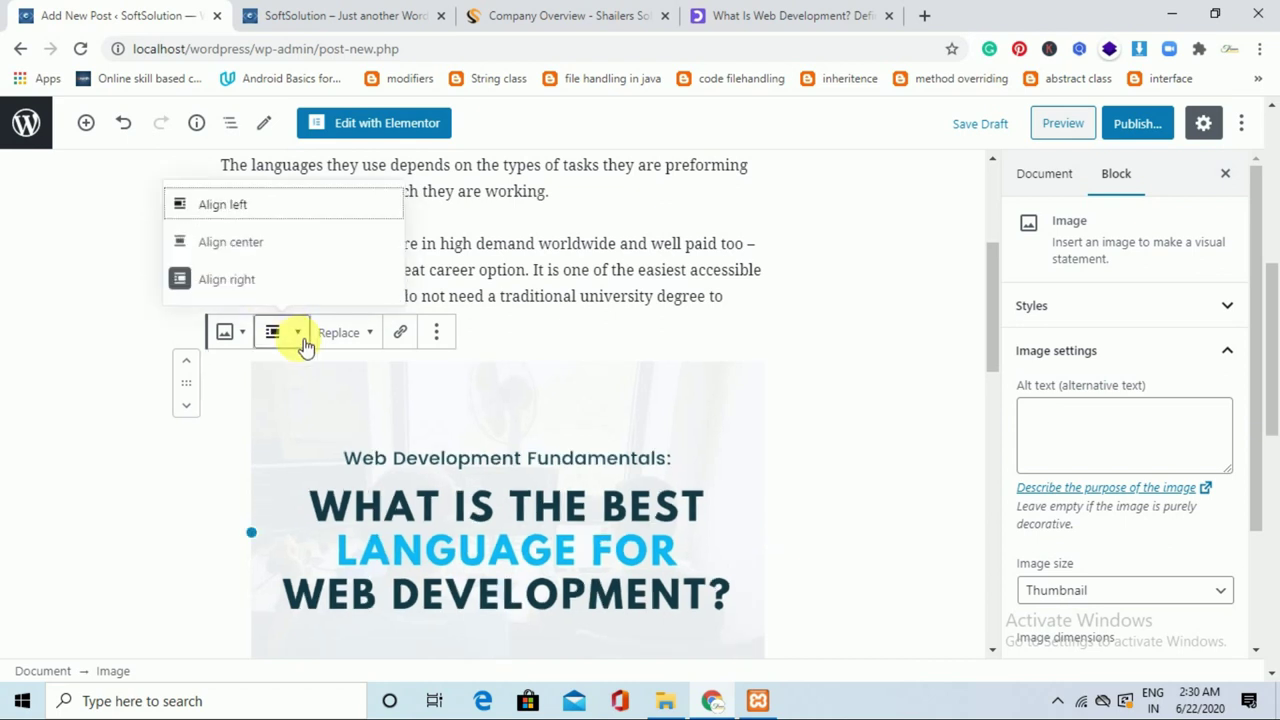
left_click(271, 244)
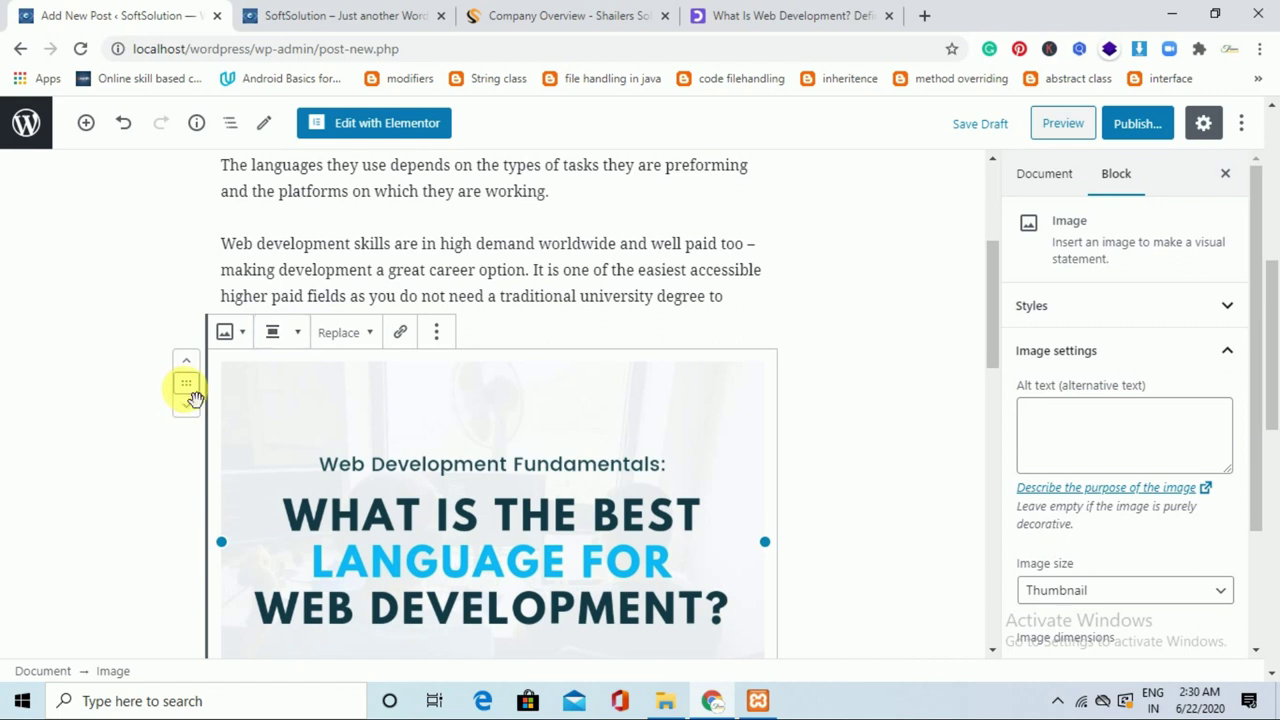
Set the image size to Medium in the block settings sidebar.
left_click(437, 334)
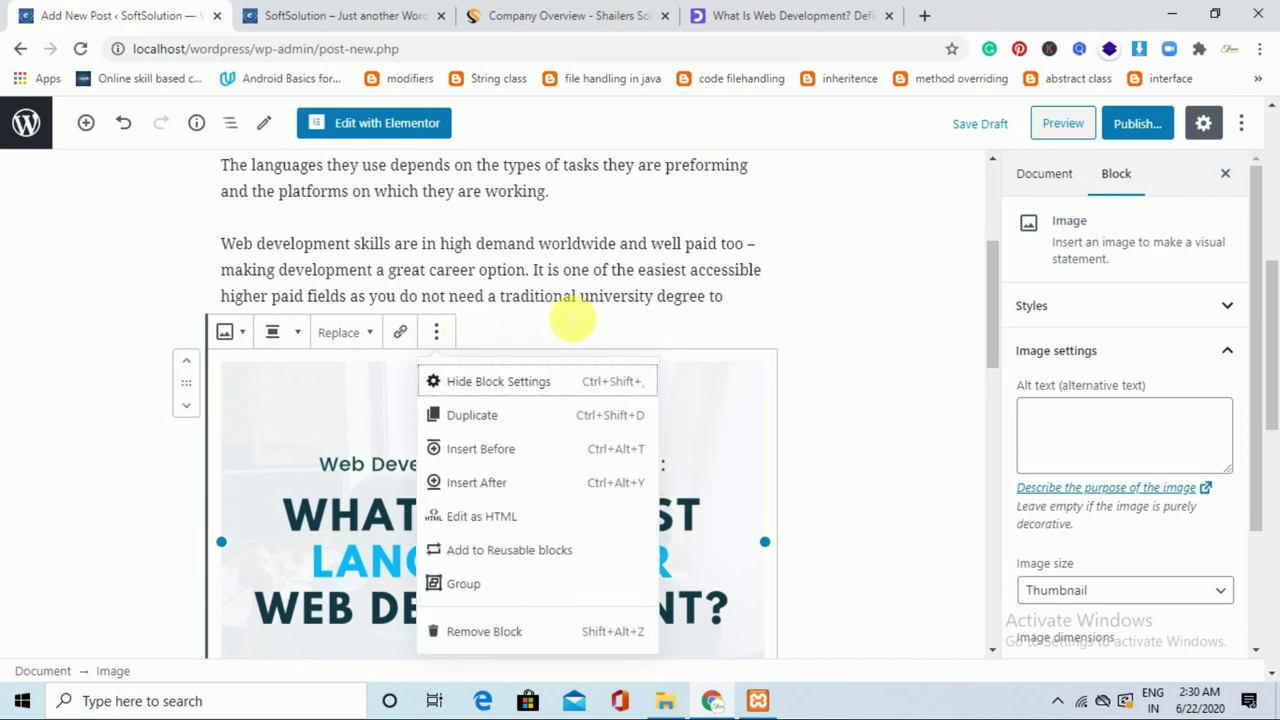
left_click(571, 315)
left_click(655, 425)
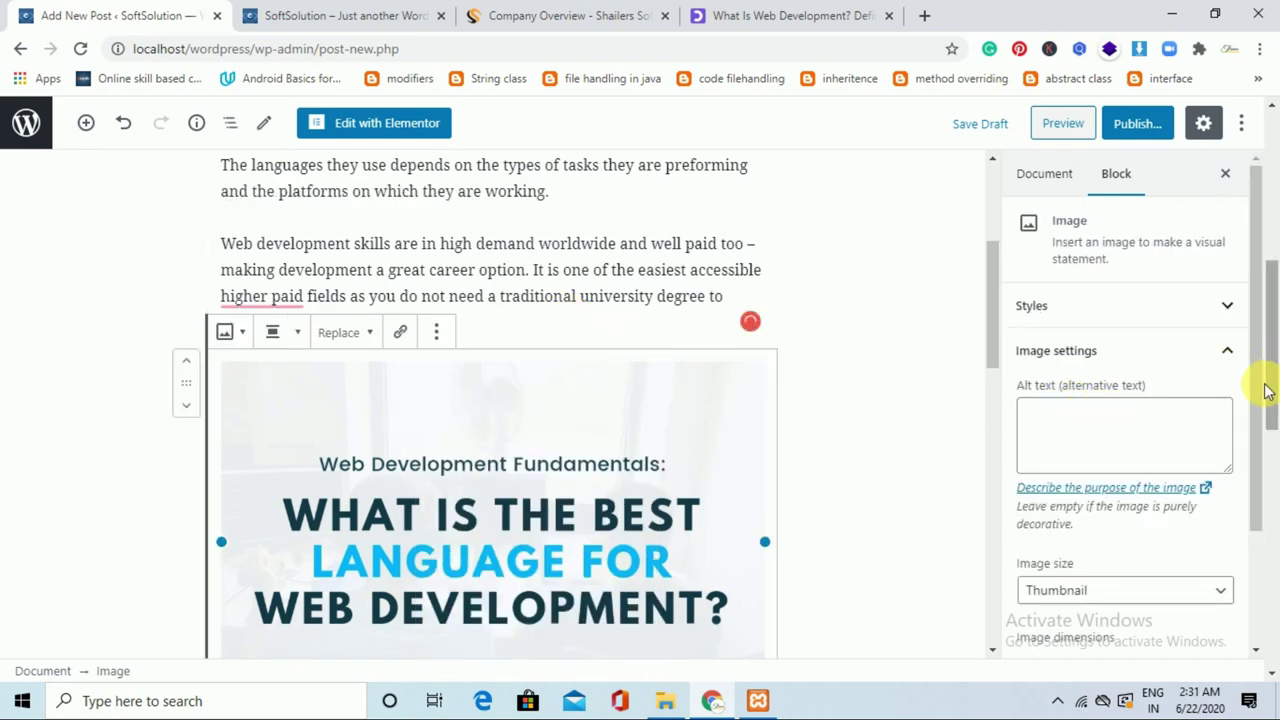
scroll(1260, 398, "down", 3)
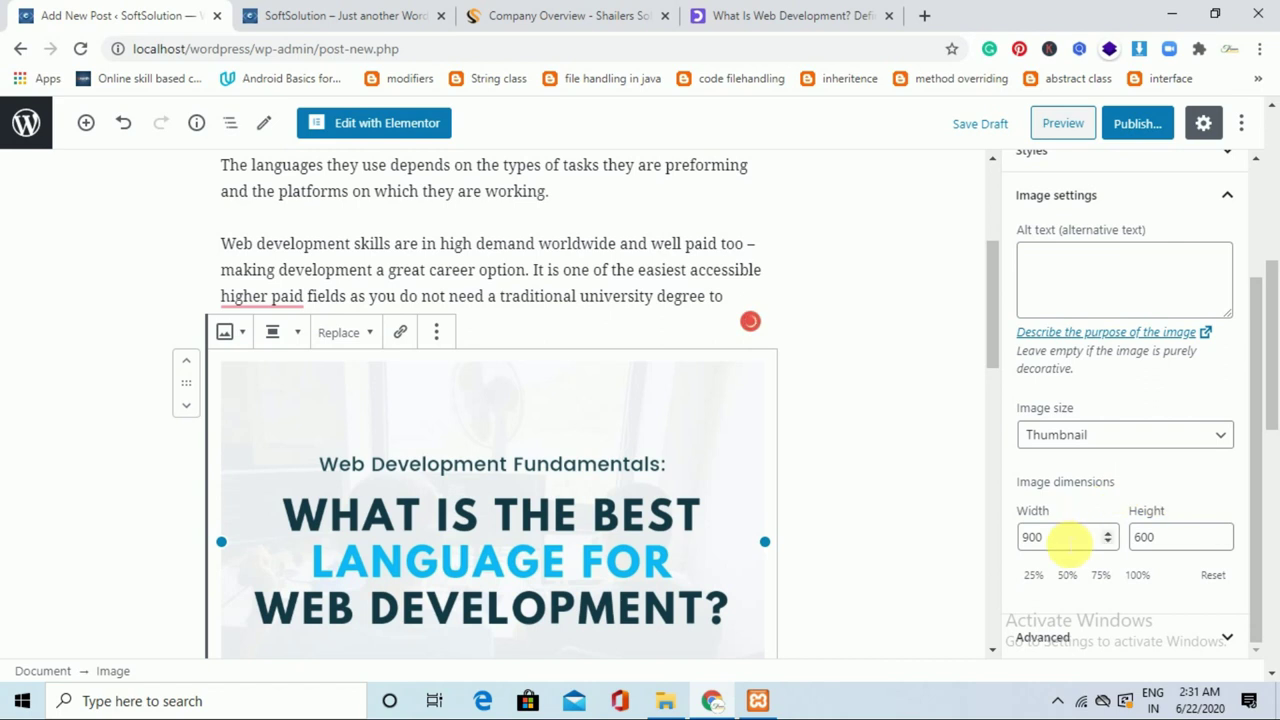
left_click(1194, 437)
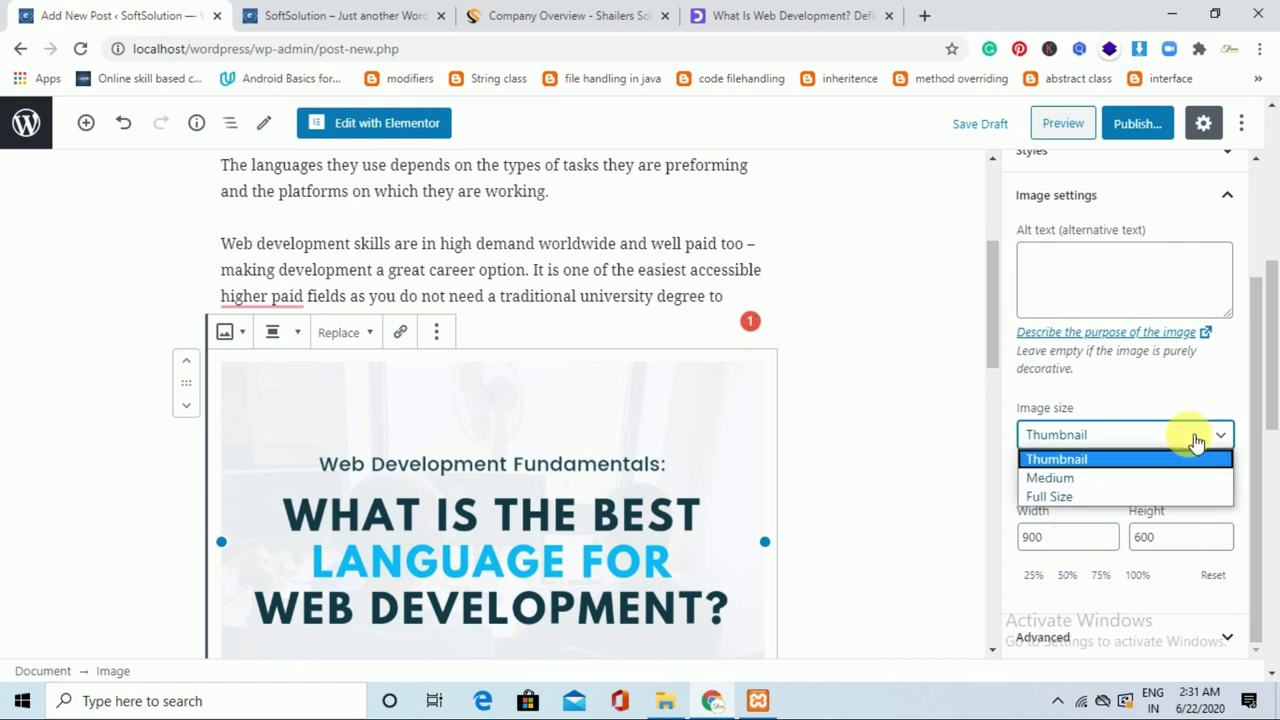
left_click(1117, 475)
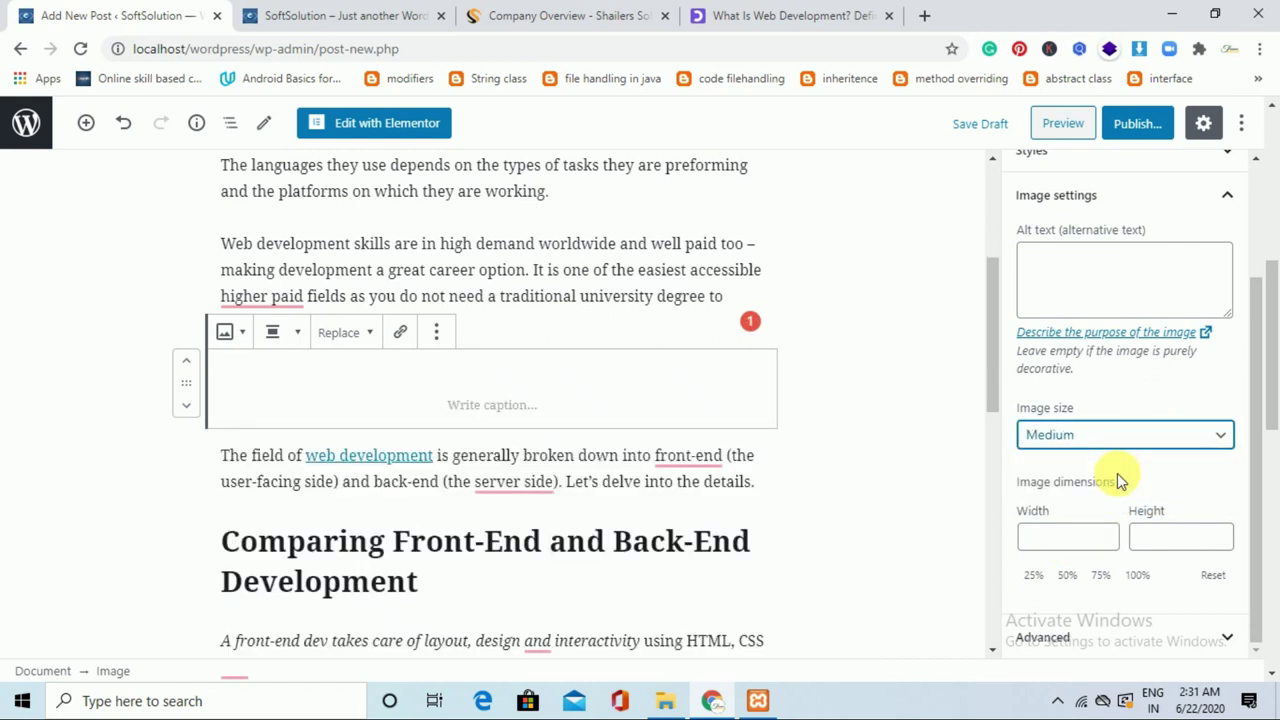
left_click(866, 486)
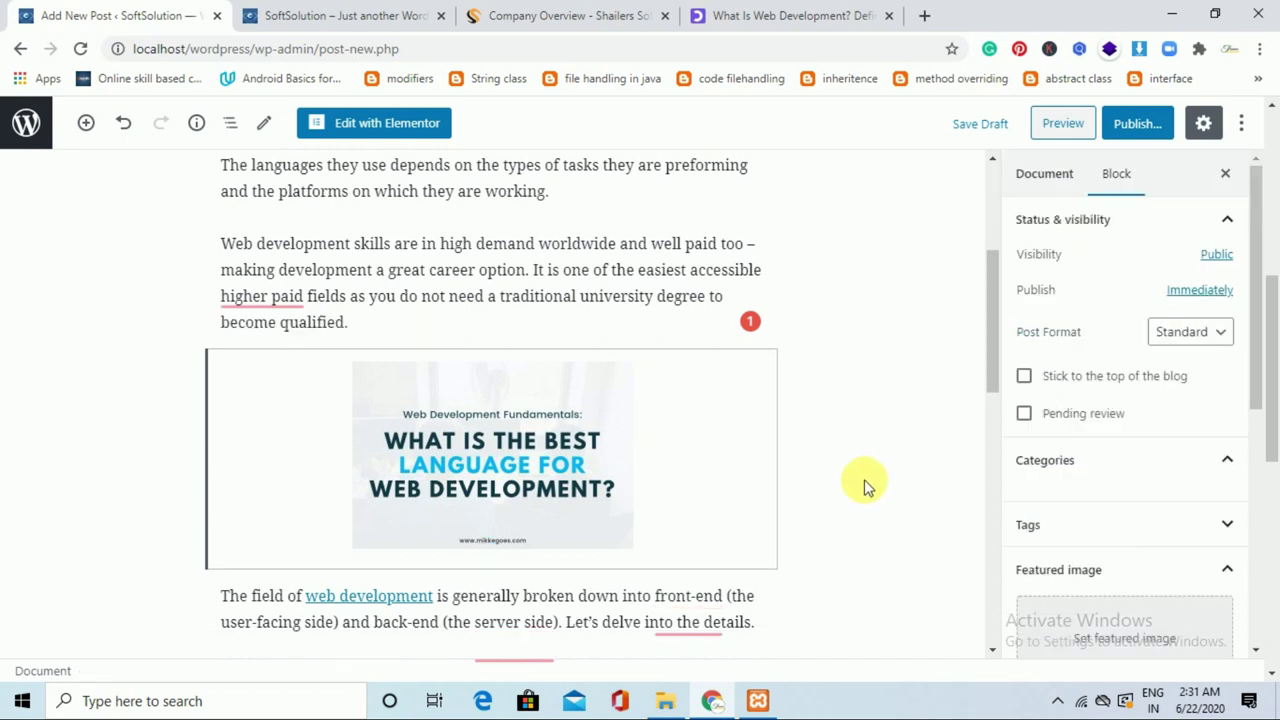
Publish the 'What is web development' post and close the post-published panel.
left_click(1145, 128)
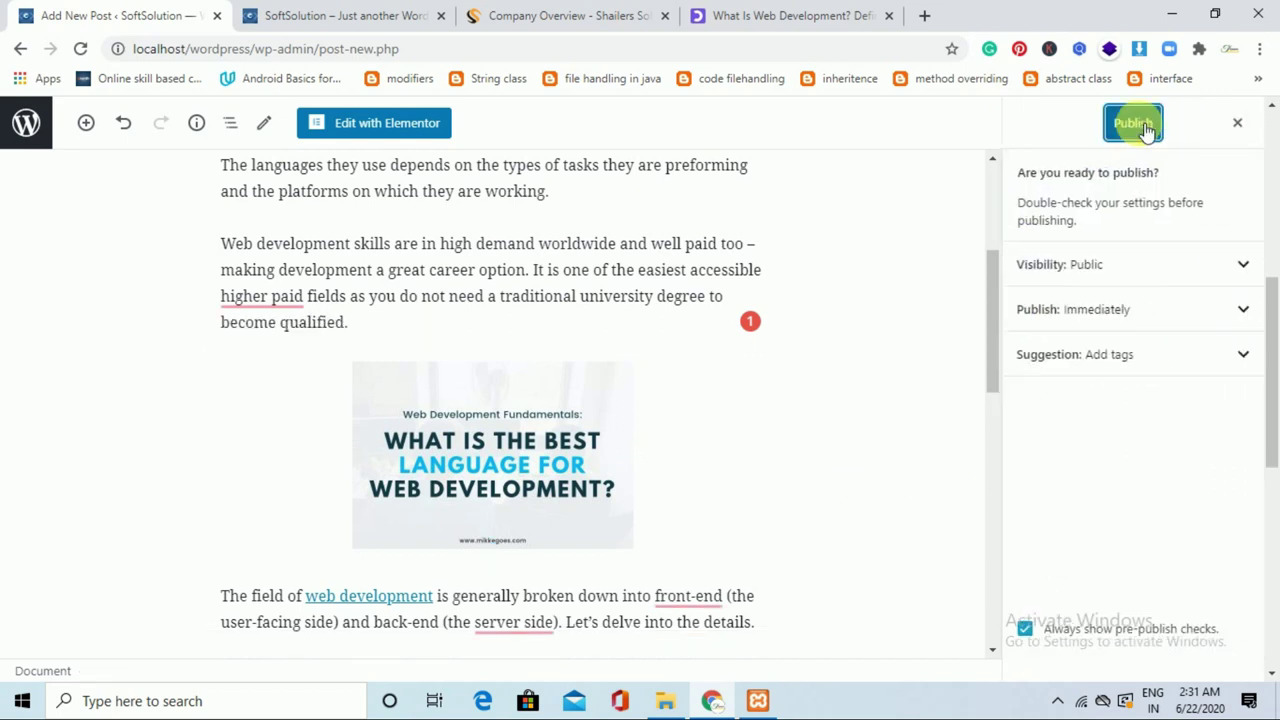
left_click(1145, 128)
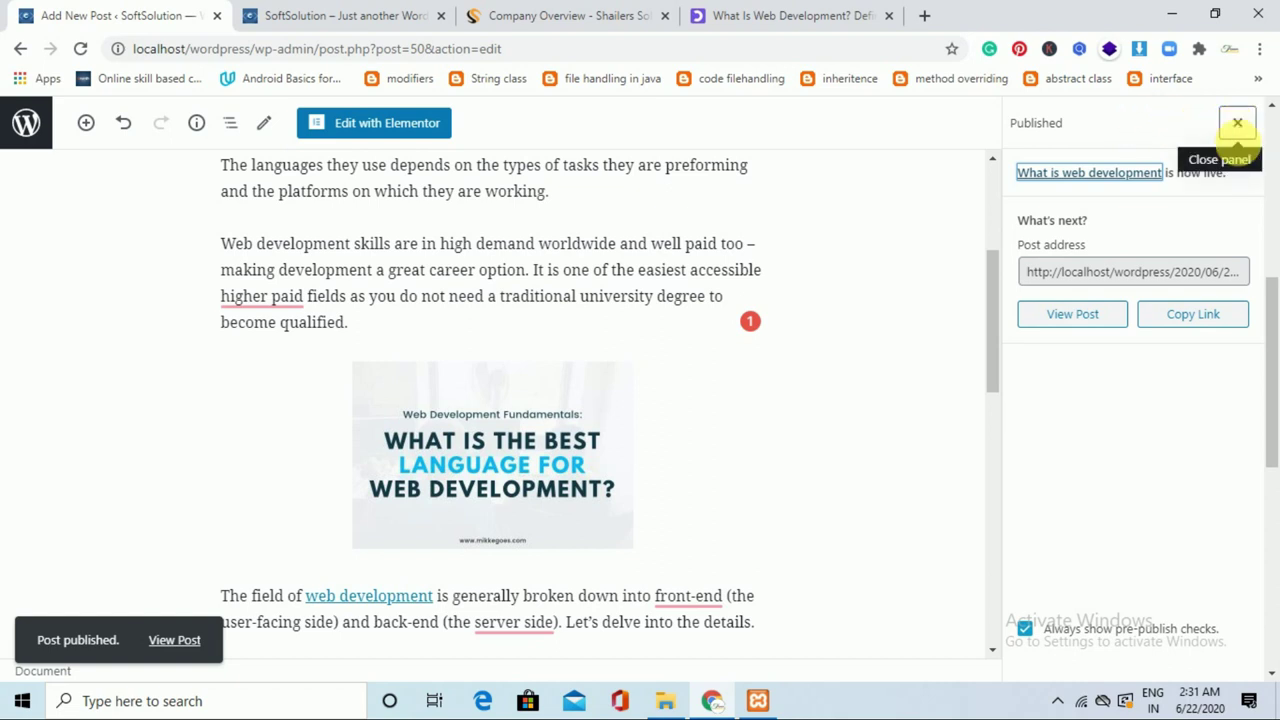
left_click(1240, 127)
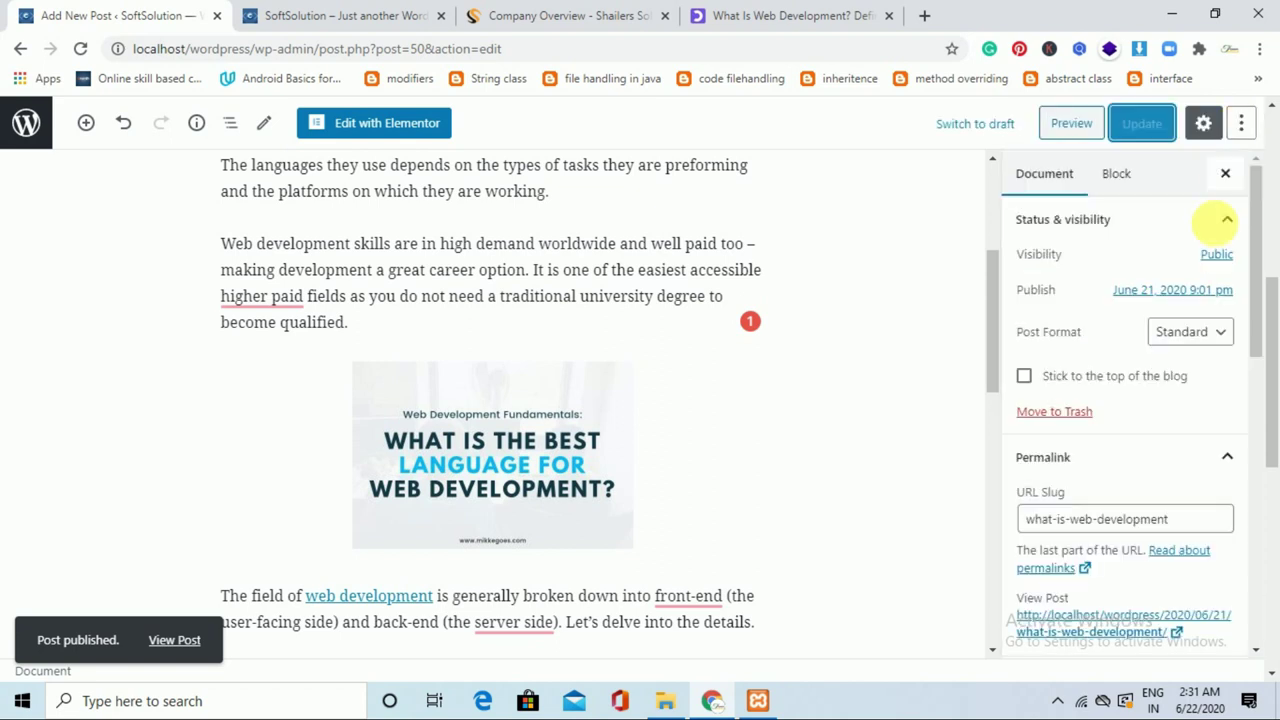
scroll(1256, 368, "down", 1)
left_click_drag(1256, 368, 1257, 523)
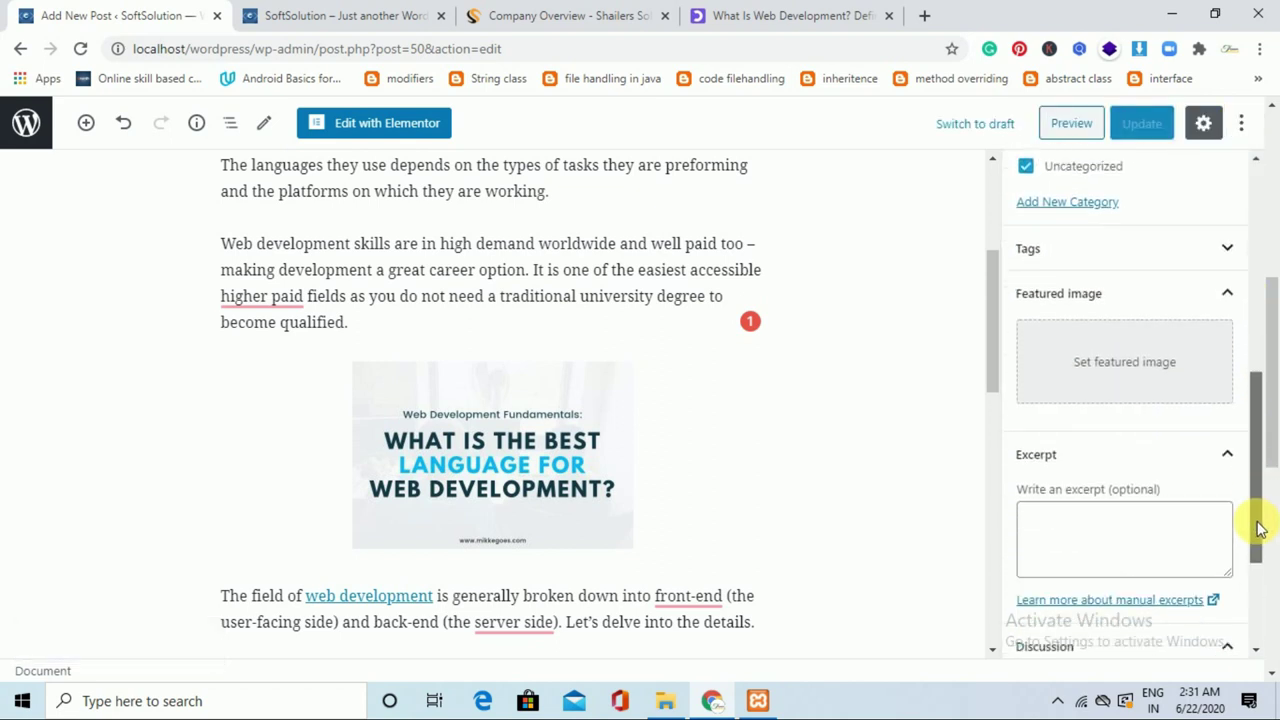
Set the first Media Library image, the web development graphic, as the post's featured image.
left_click(1136, 368)
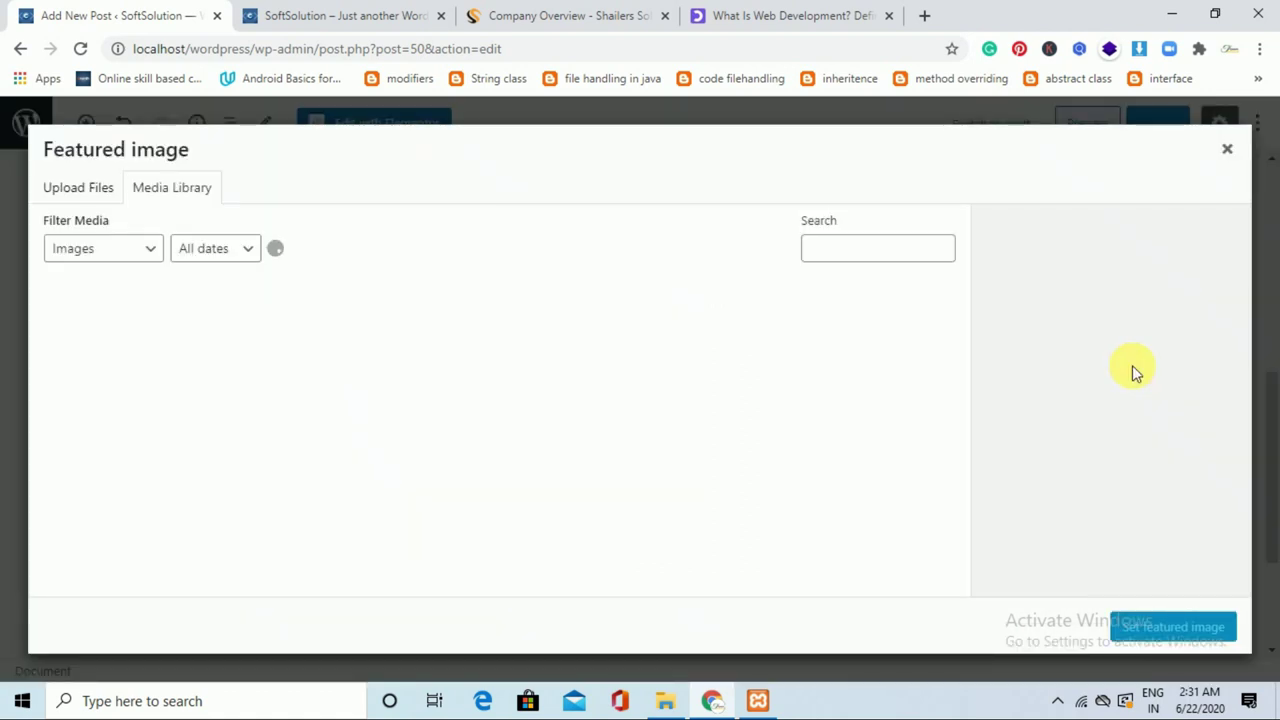
left_click(116, 367)
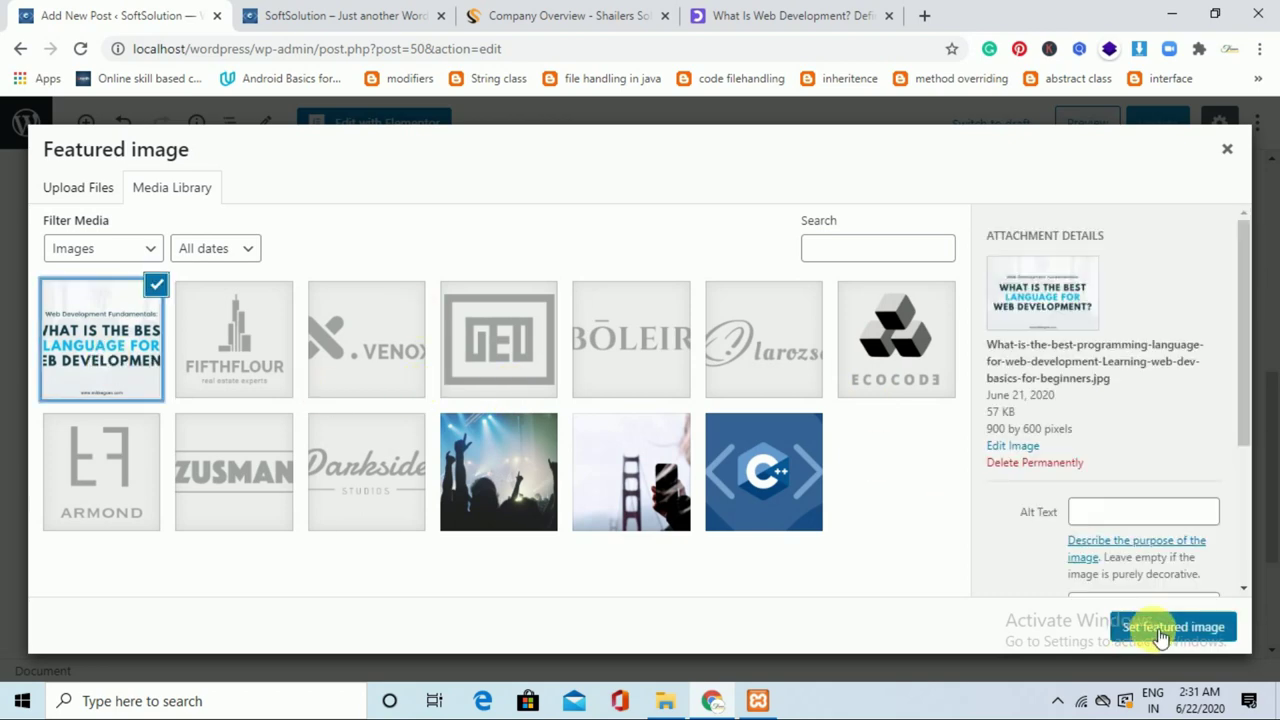
left_click(1160, 630)
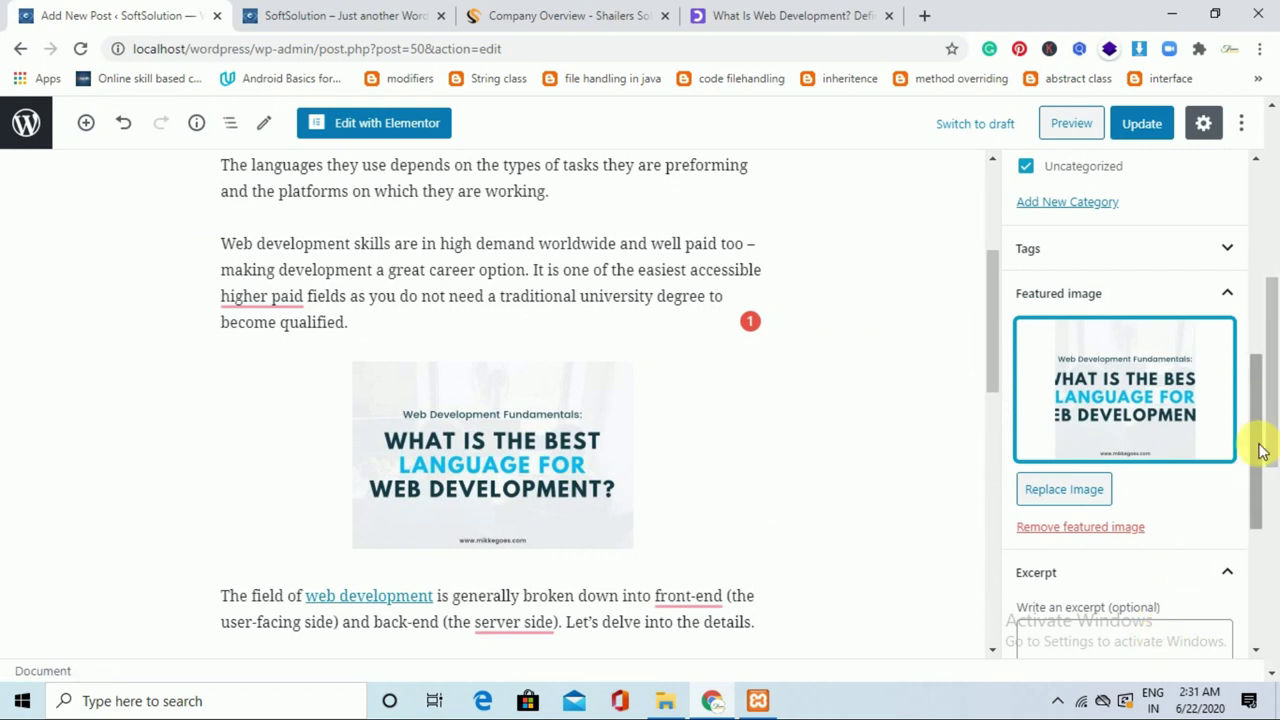
left_click_drag(1257, 449, 1257, 550)
Use the opening sentence 'Web development skills are in high demand…' as the excerpt and update the post.
left_click(1153, 440)
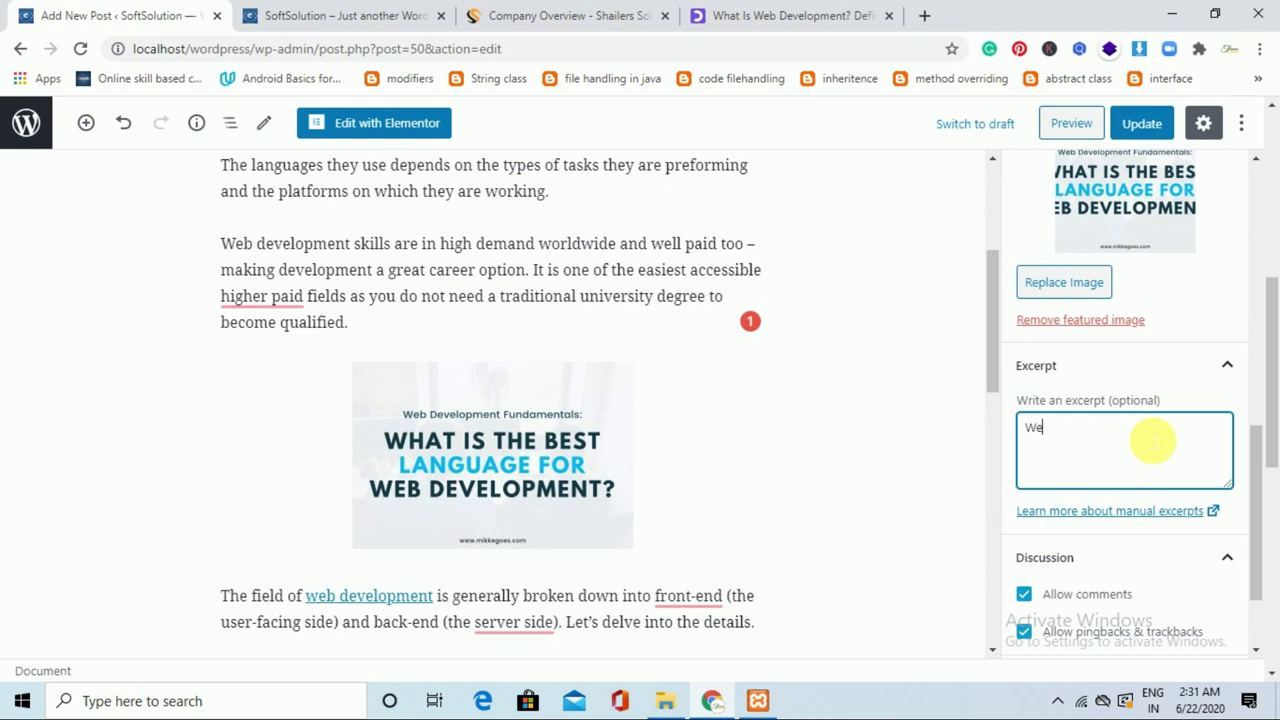
left_click_drag(229, 251, 537, 268)
key("ctrl+c")
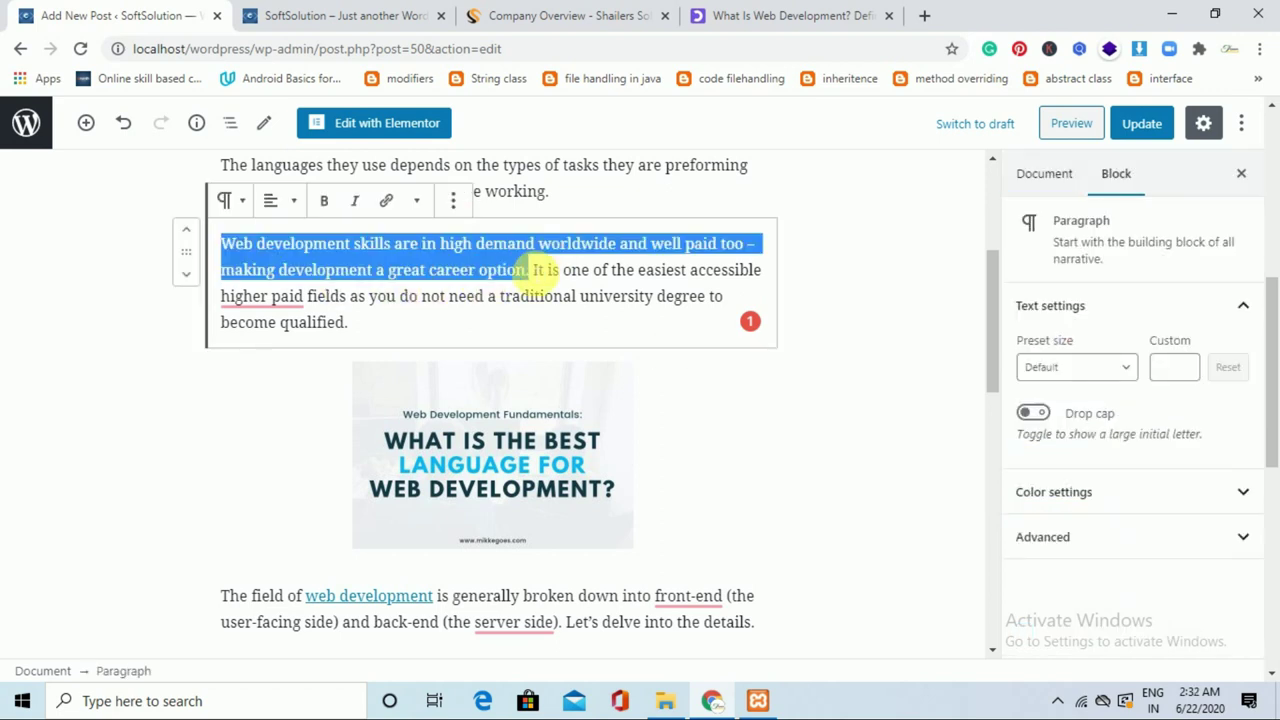
left_click(1058, 176)
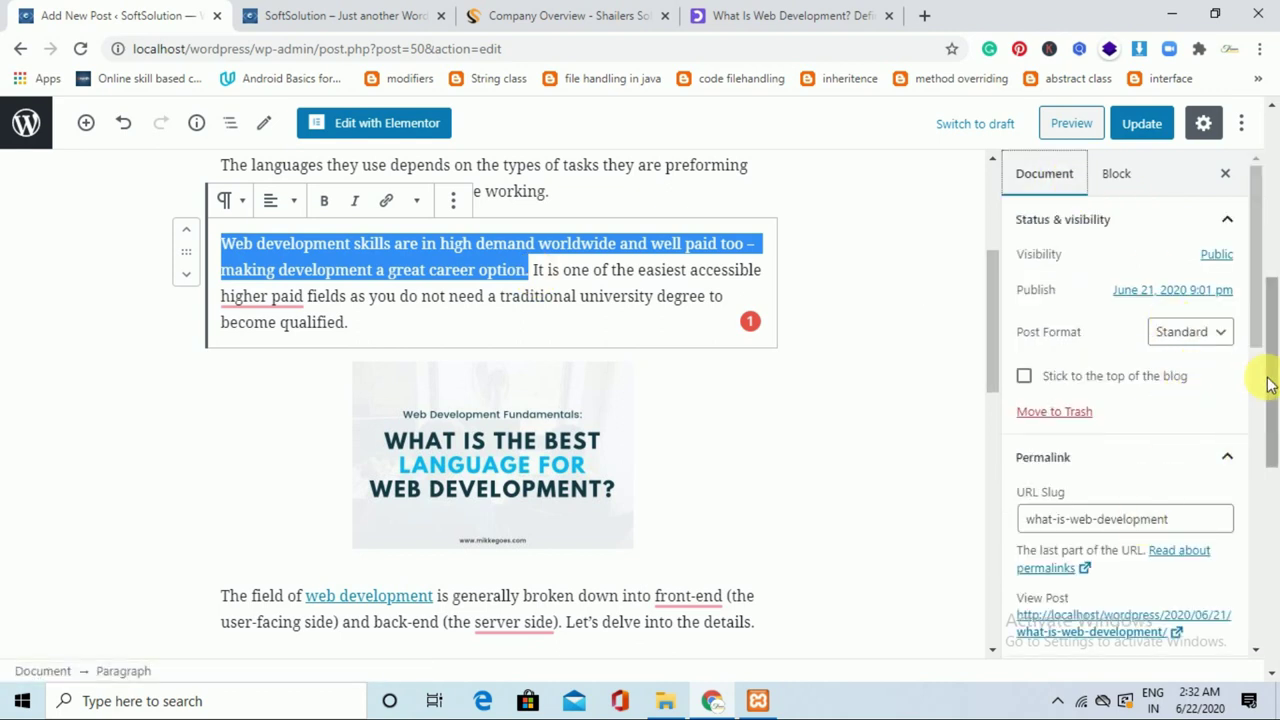
left_click(1268, 482)
scroll(1266, 520, "down", 3)
left_click(1160, 520)
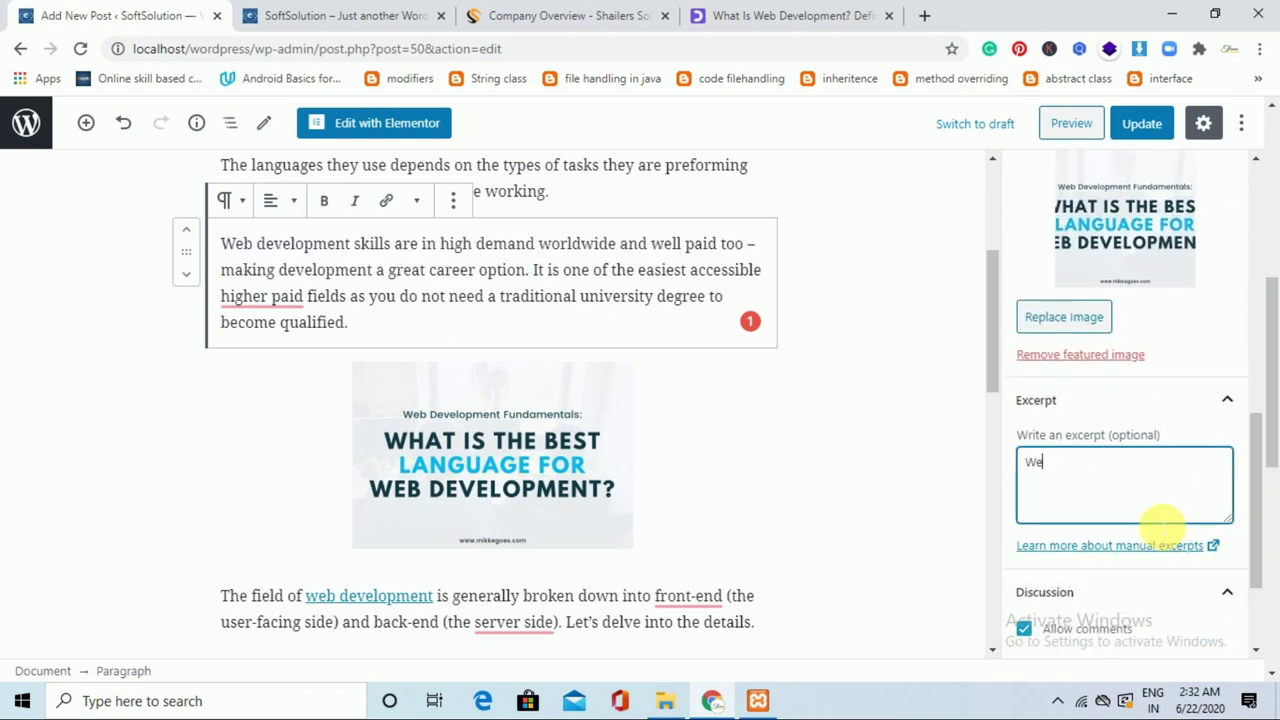
key("ctrl+a")
key("ctrl+v")
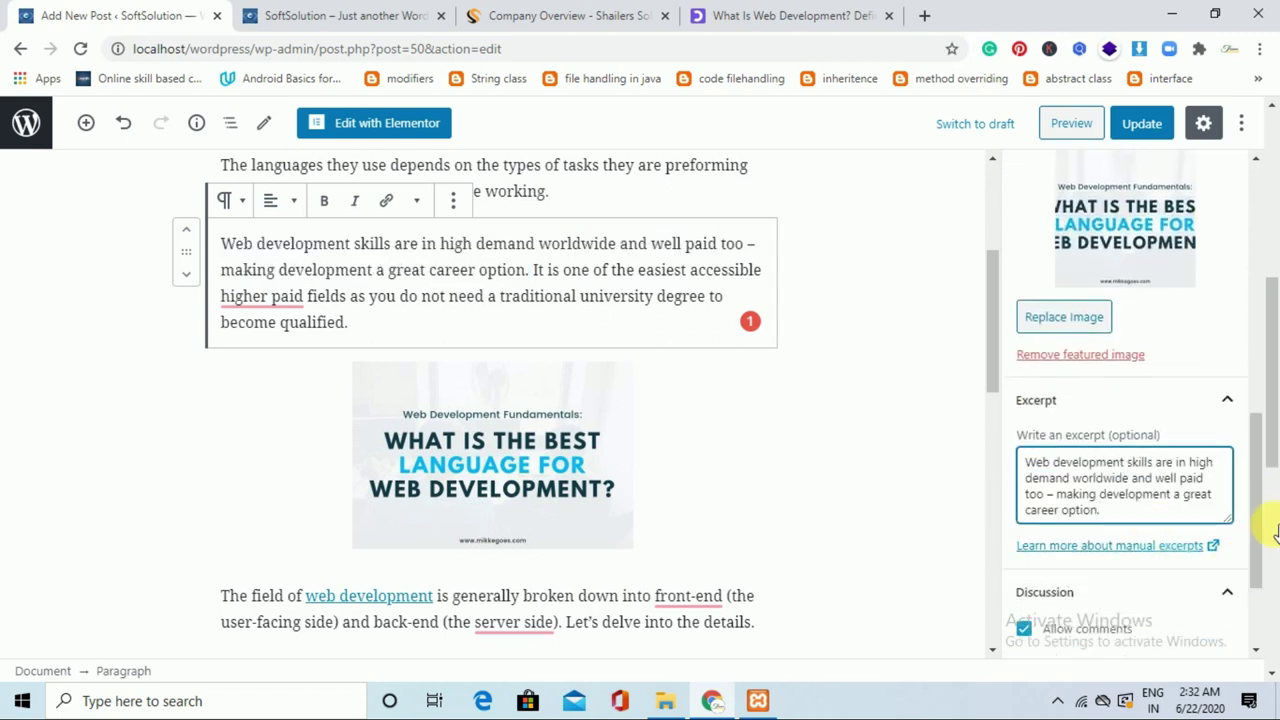
left_click(1145, 123)
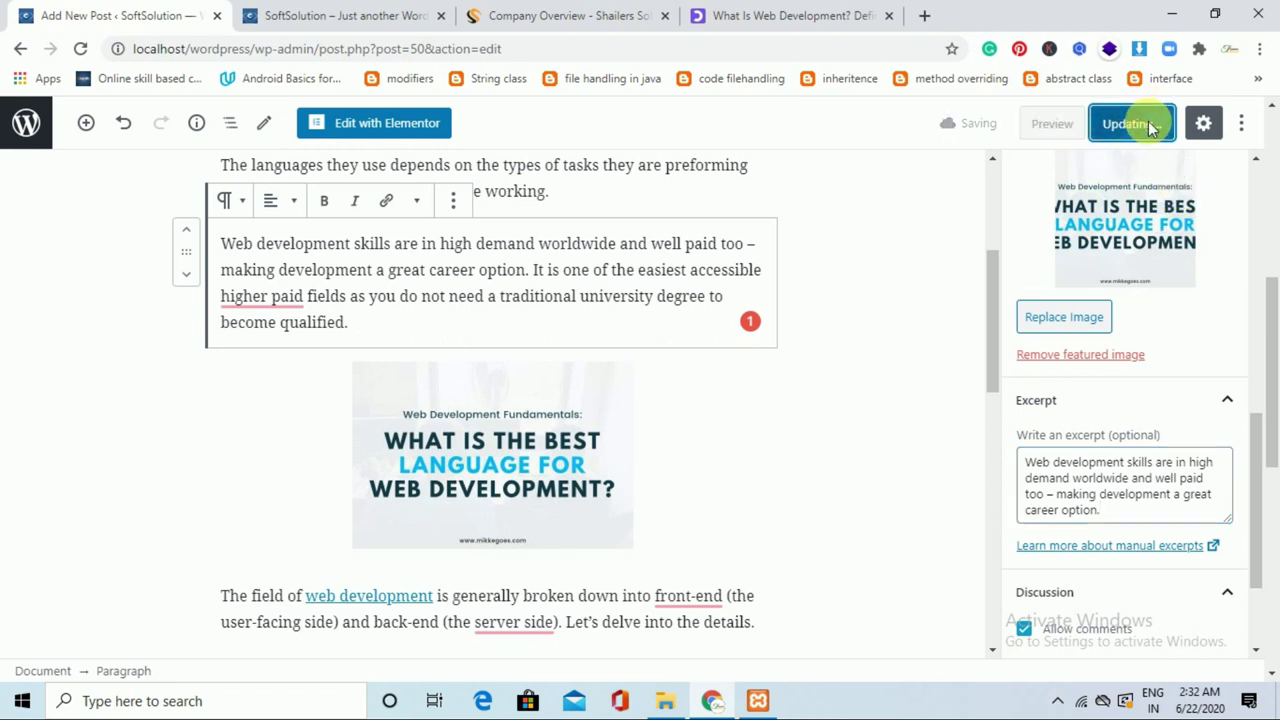
Add a 'Web development' category, tick it for the post instead of Uncategorized, and update.
scroll(1162, 444, "up", 4)
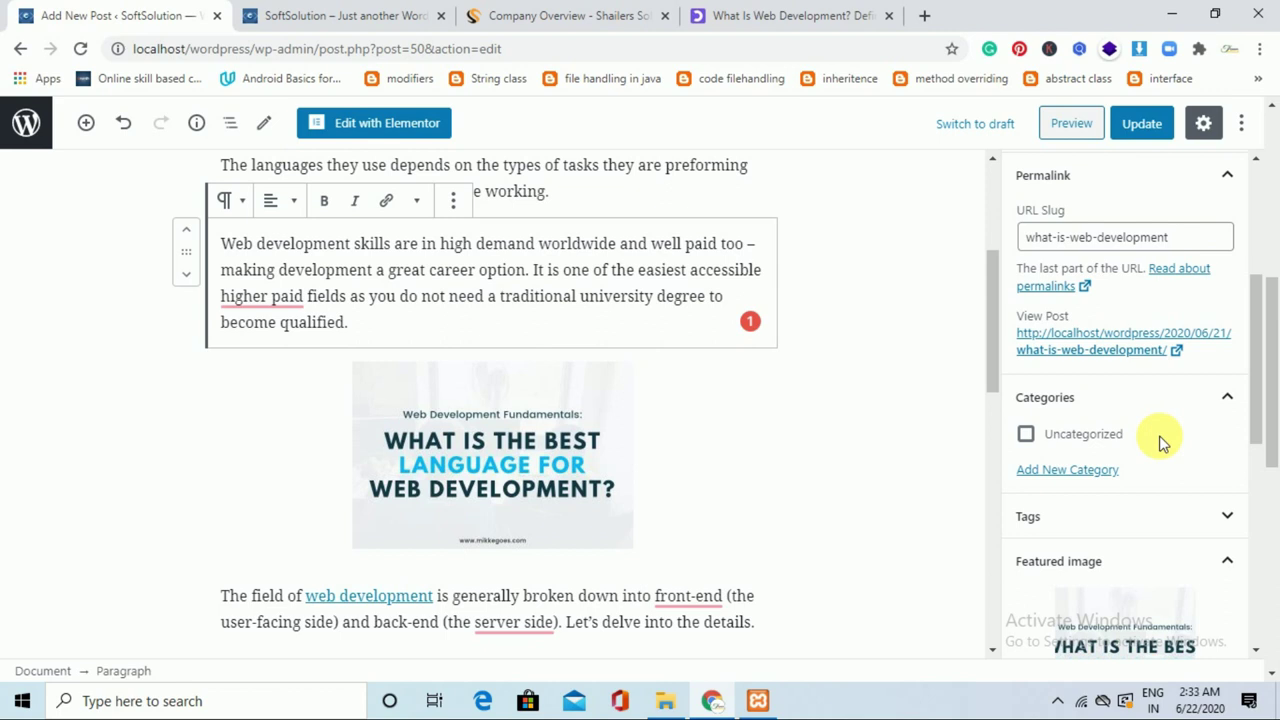
left_click(1110, 471)
left_click(1140, 528)
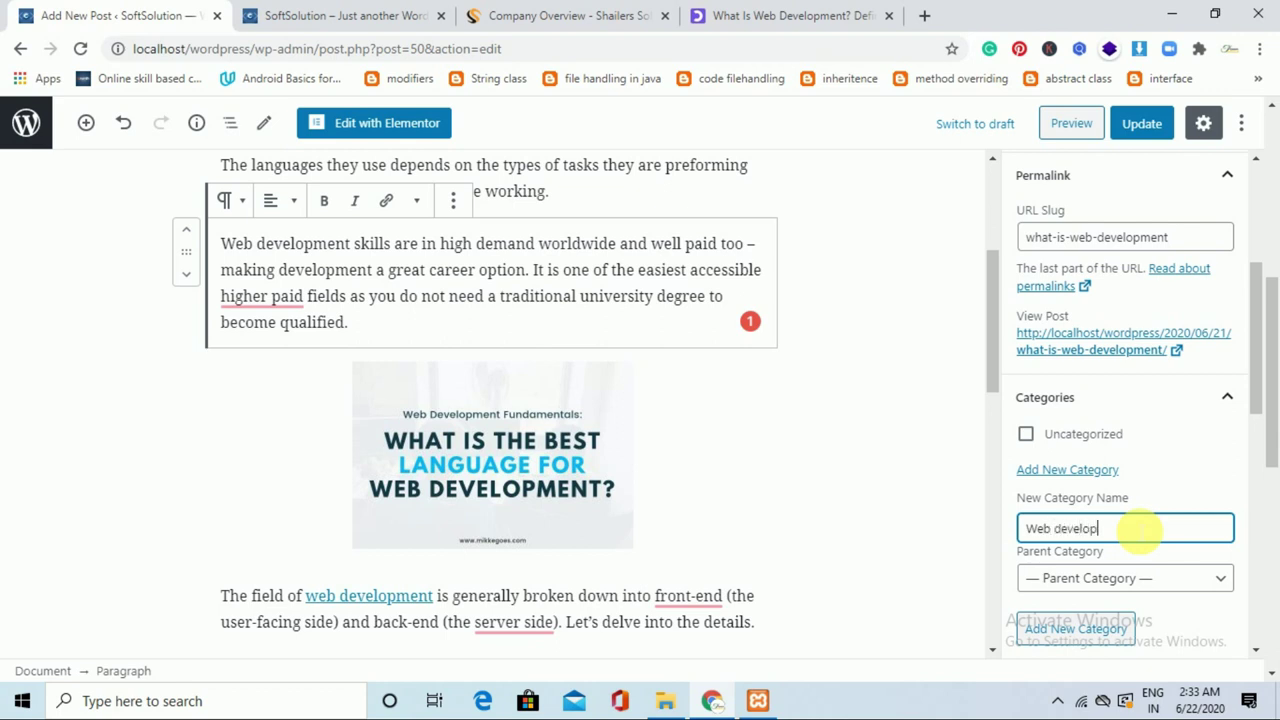
left_click(1108, 635)
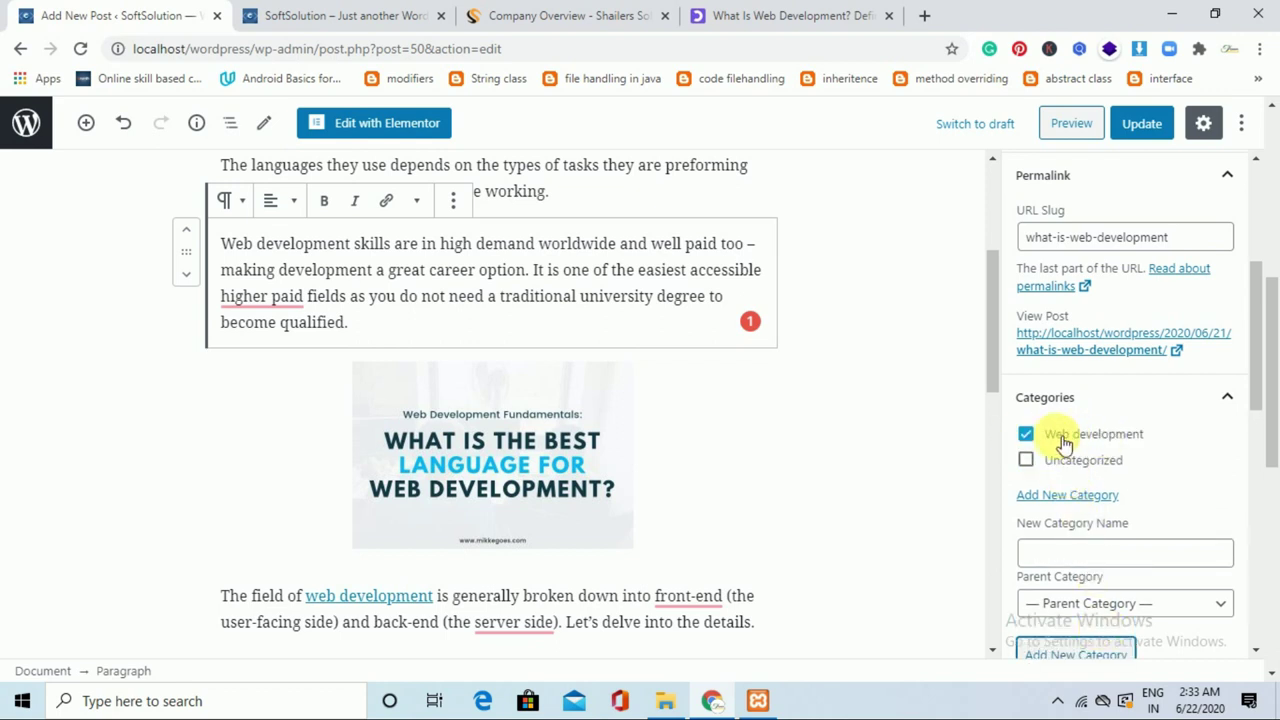
left_click(1230, 398)
left_click(1230, 398)
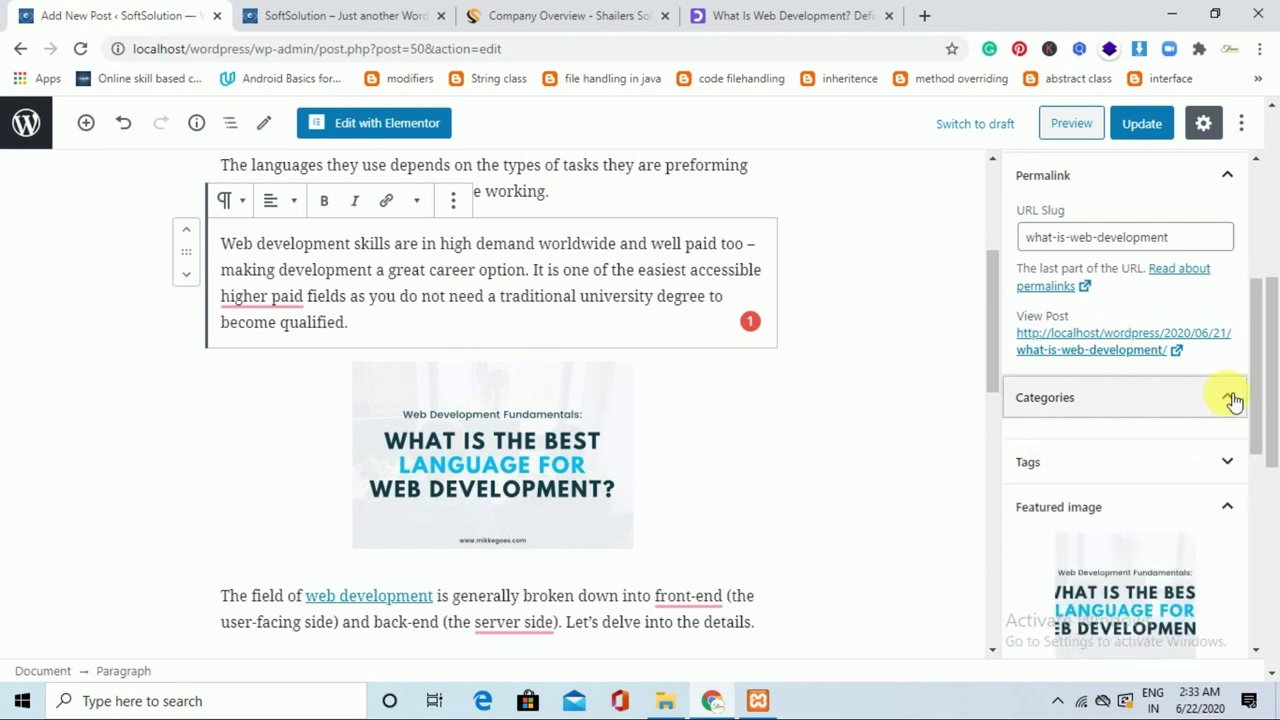
left_click(1150, 123)
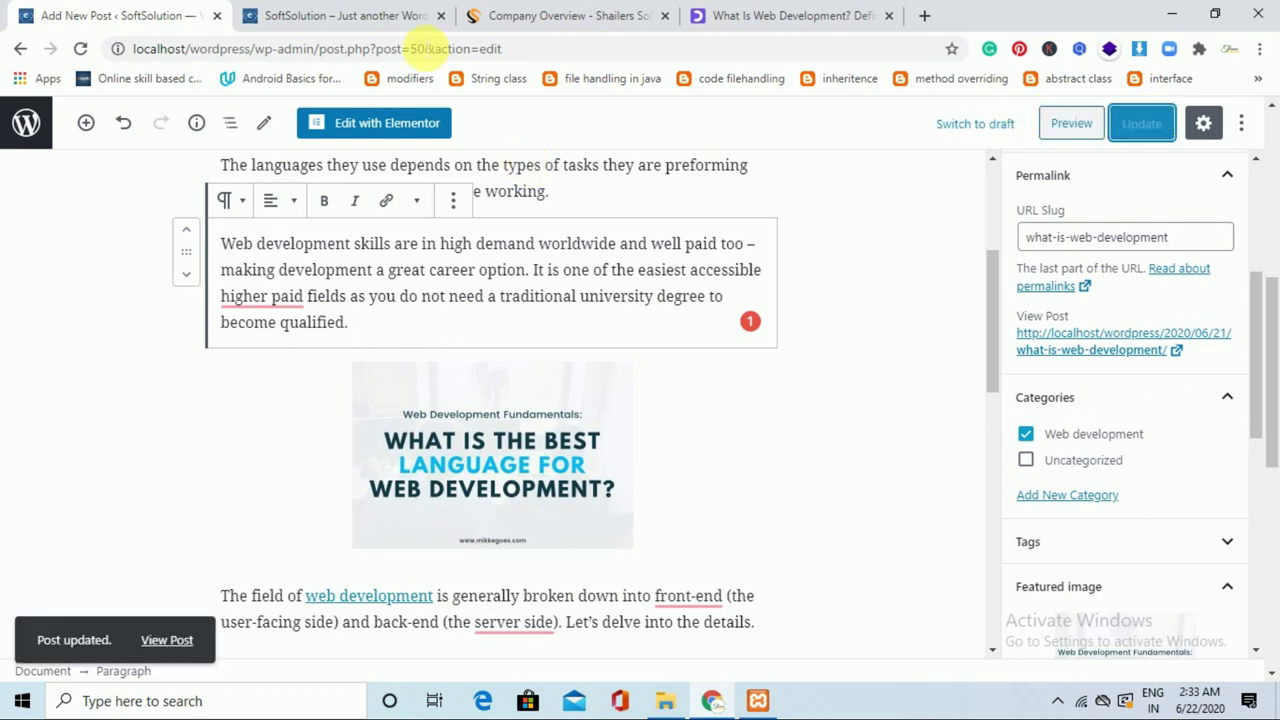
left_click(350, 15)
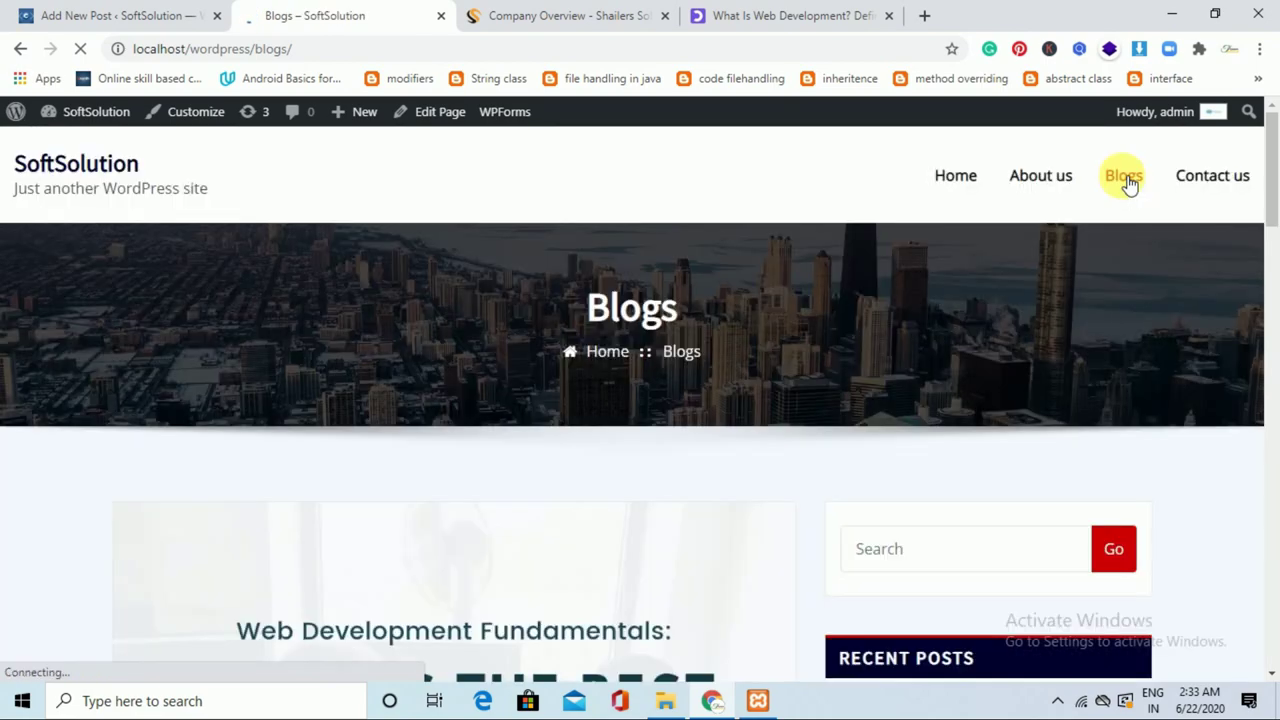
left_click_drag(1269, 157, 1271, 514)
left_click(160, 10)
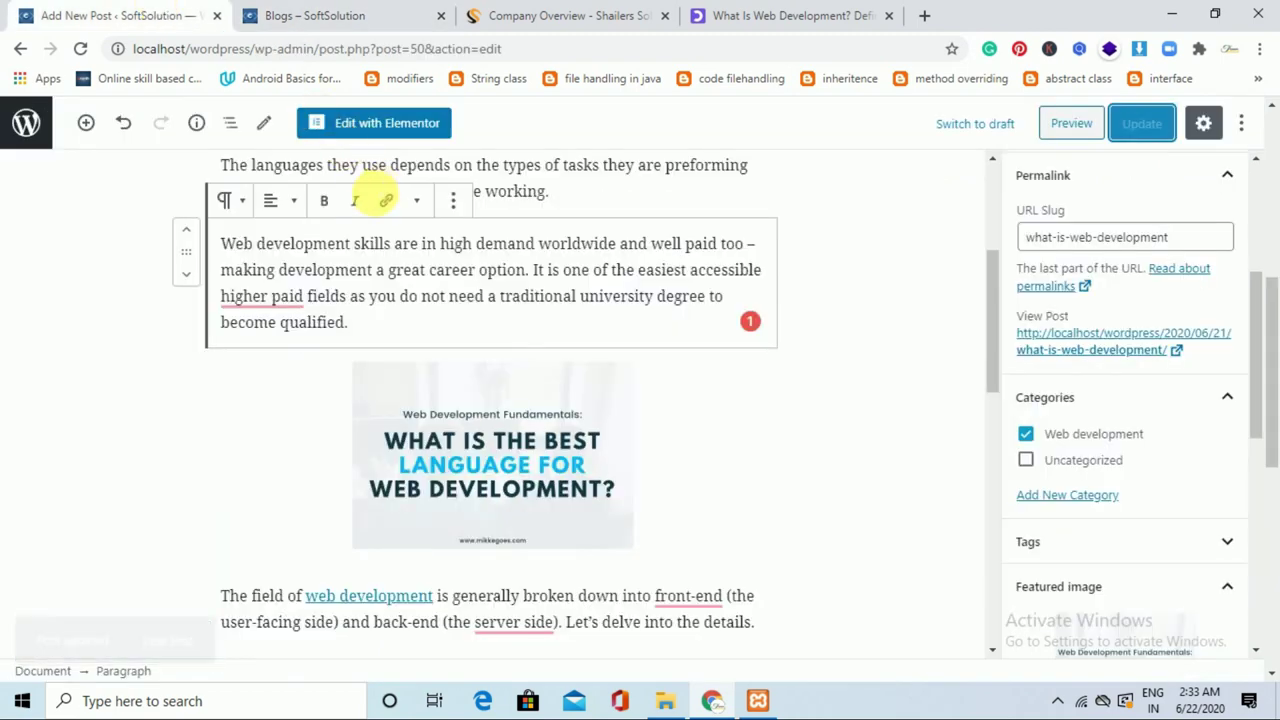
left_click(86, 122)
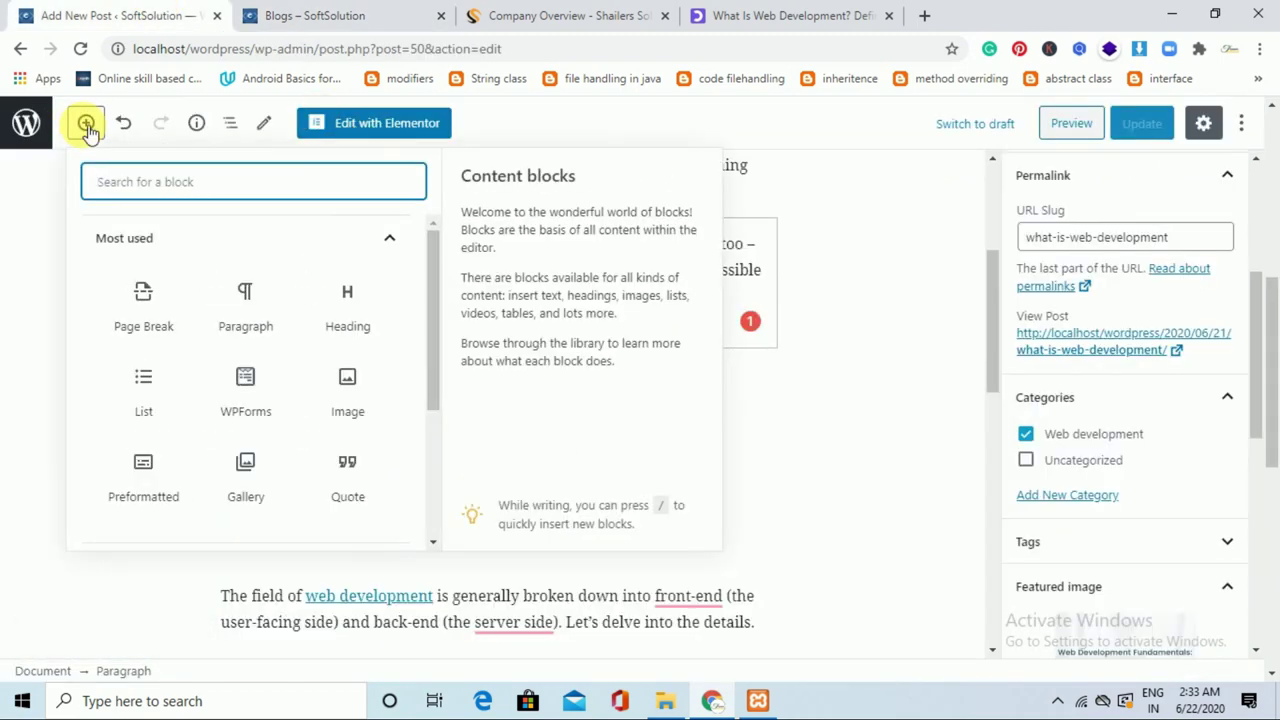
left_click(38, 210)
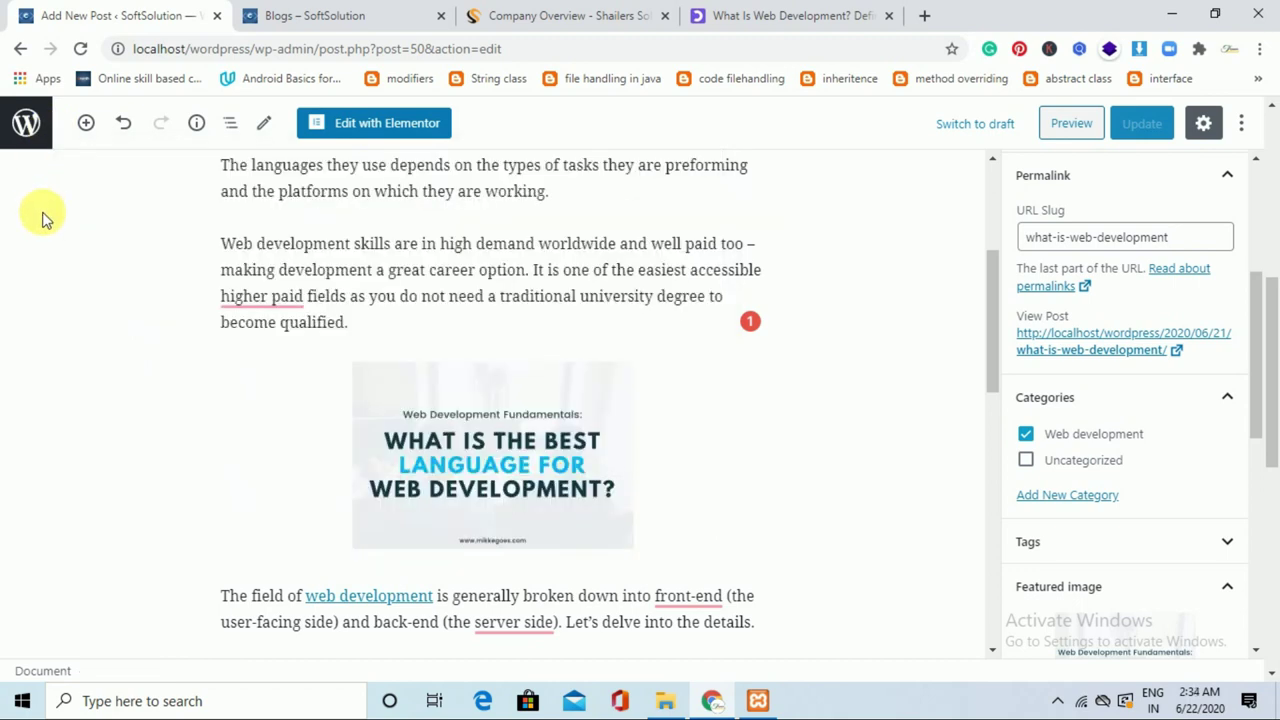
Google 'What is digital marketing' and open the neilpatel.com 'Digital Marketing Made Simple' result.
left_click(25, 121)
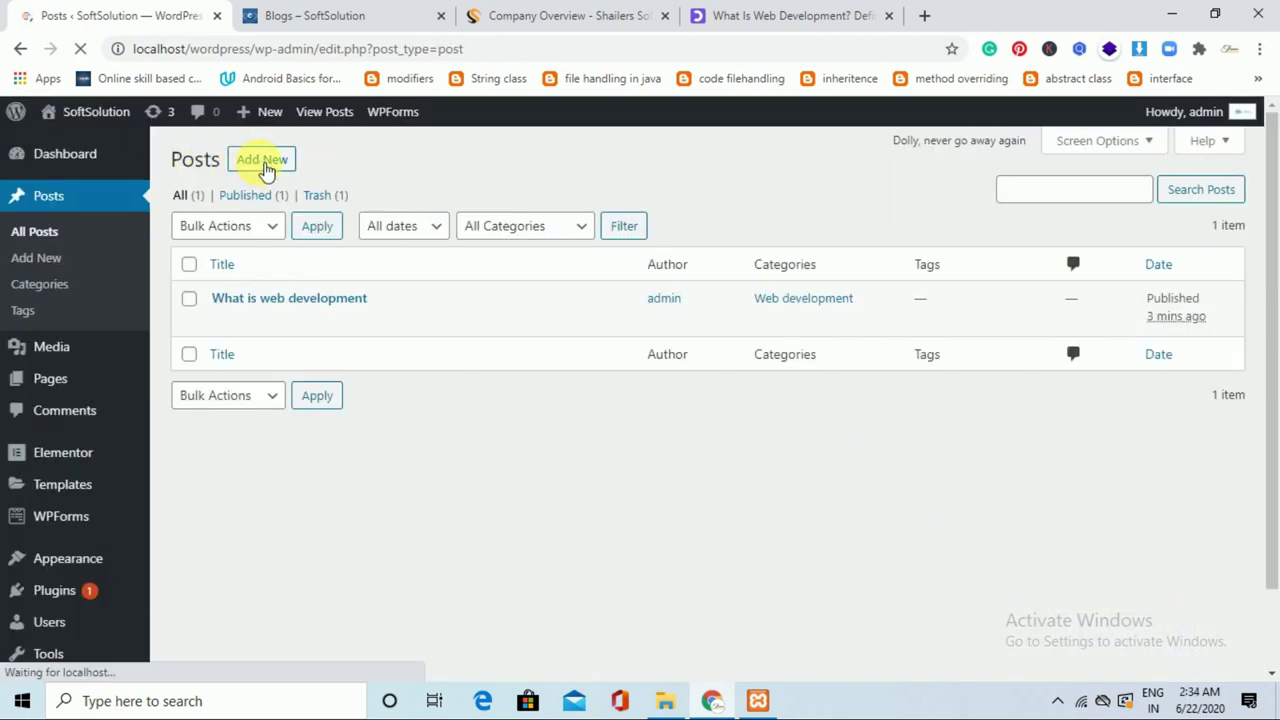
left_click(924, 15)
type("What")
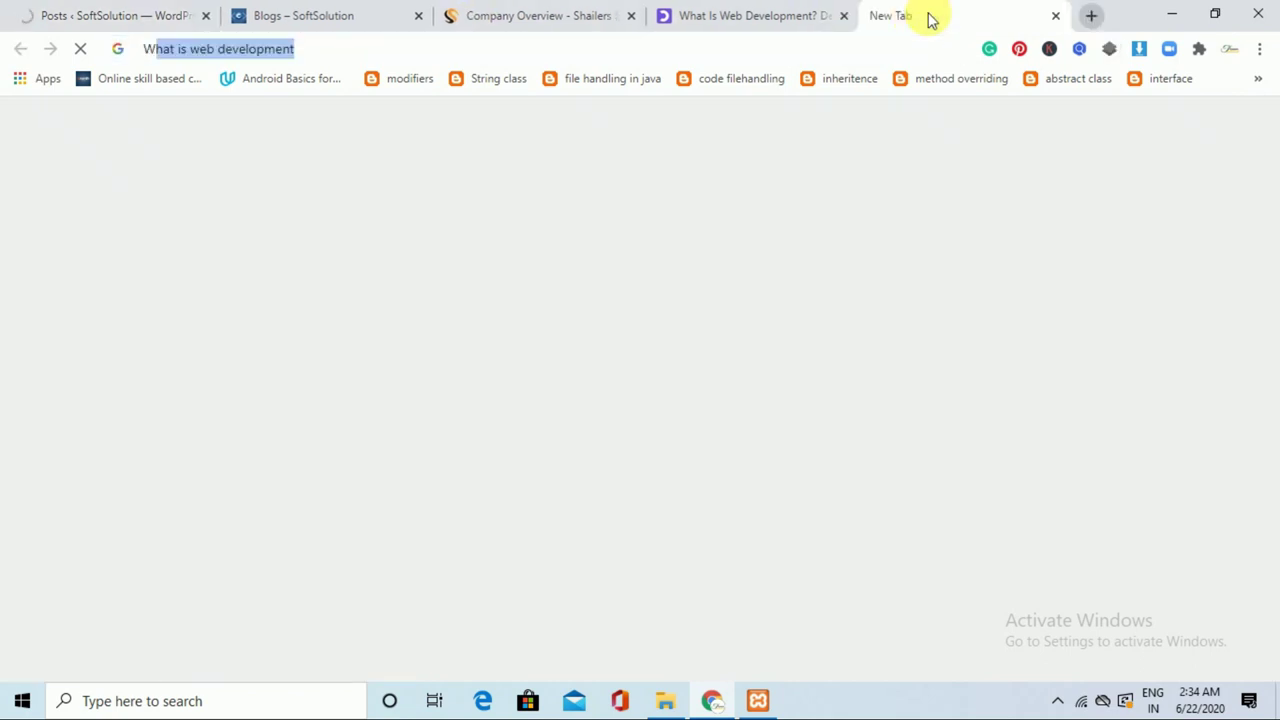
type(" is d")
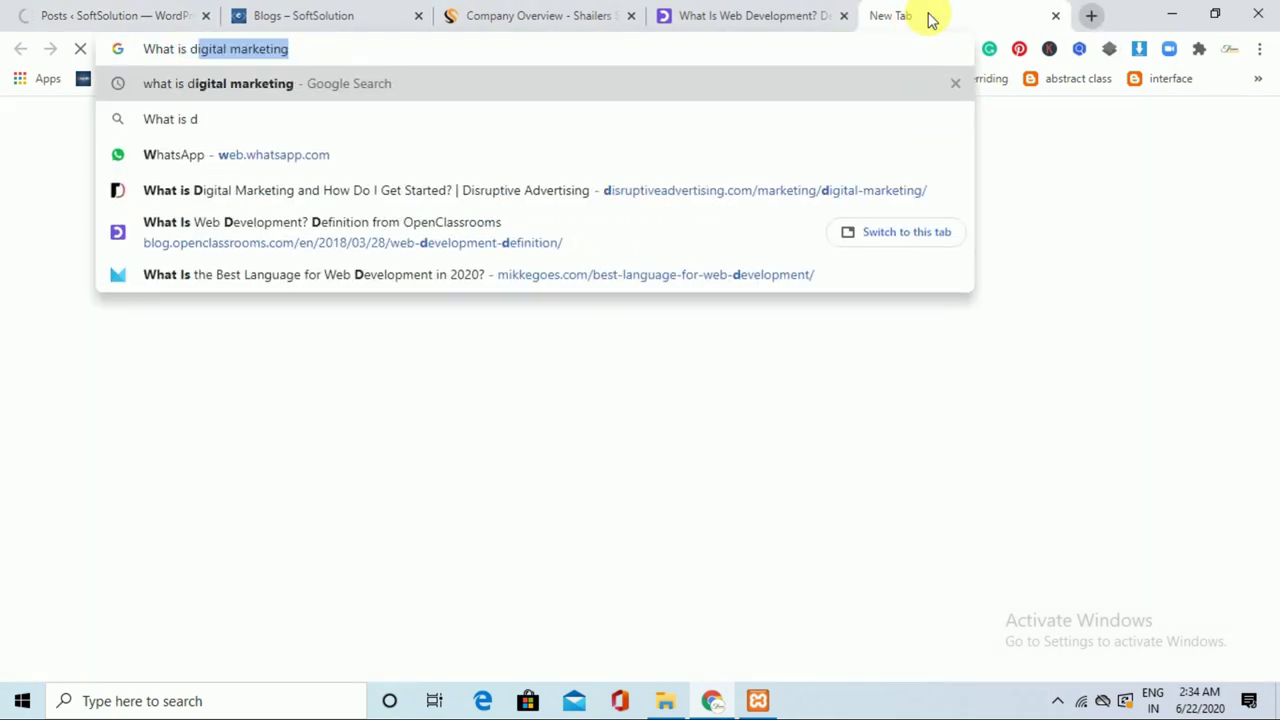
type("igi")
key("Right")
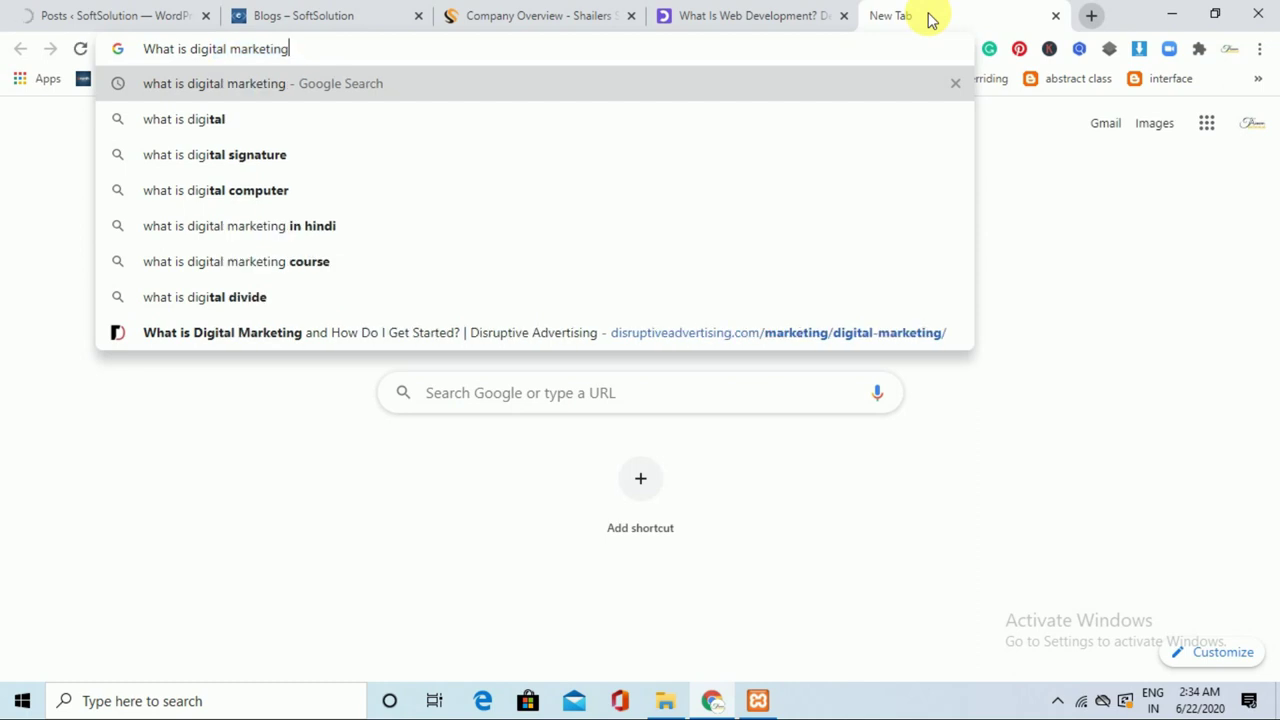
key("Return")
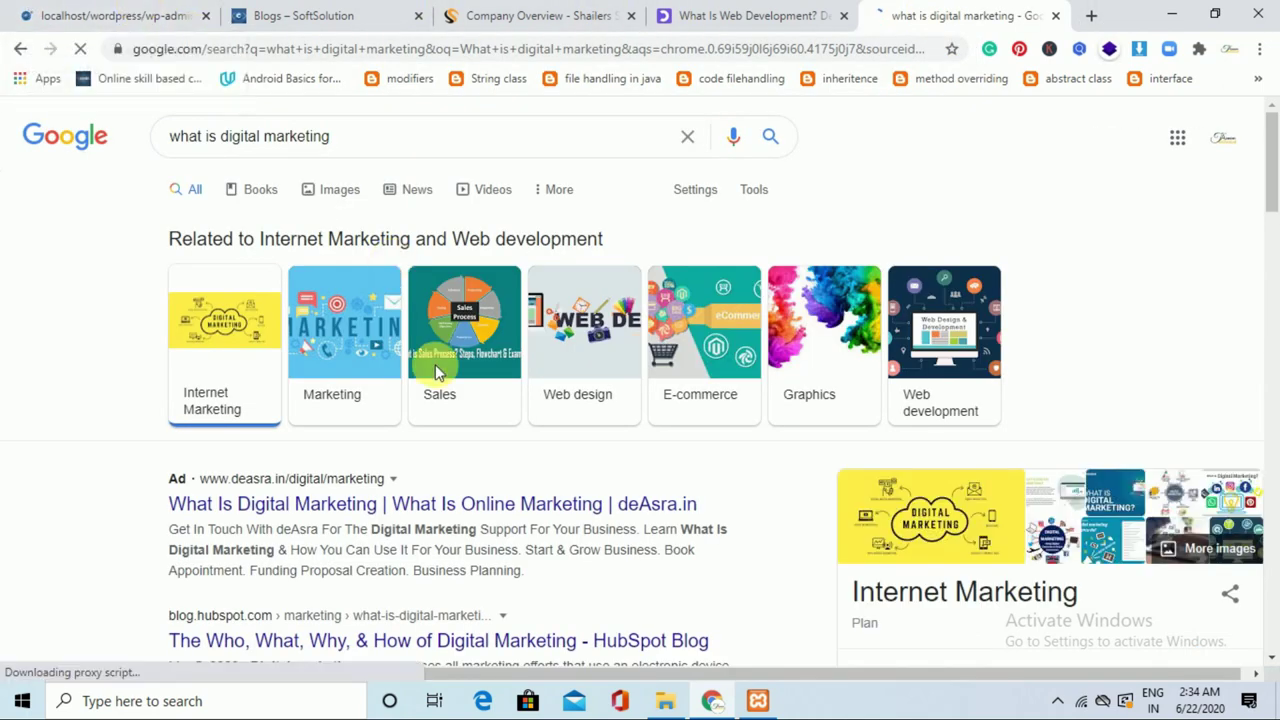
left_click_drag(1272, 175, 1271, 343)
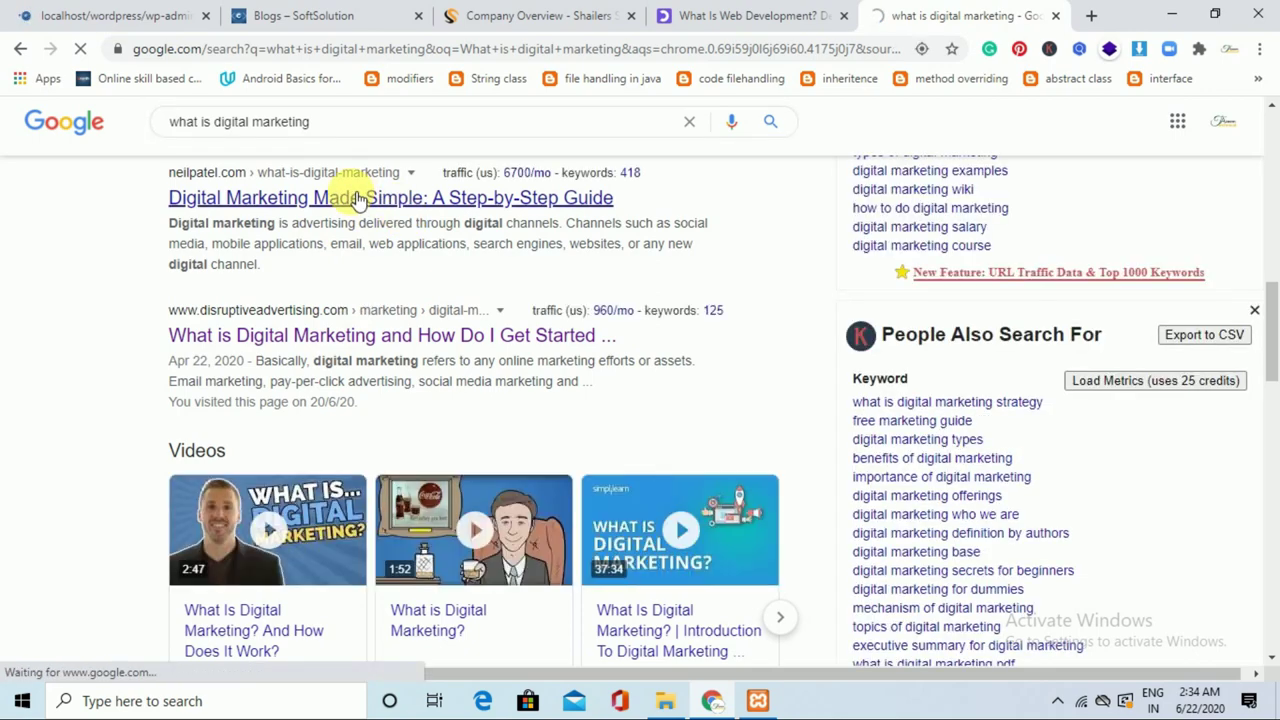
left_click(357, 198)
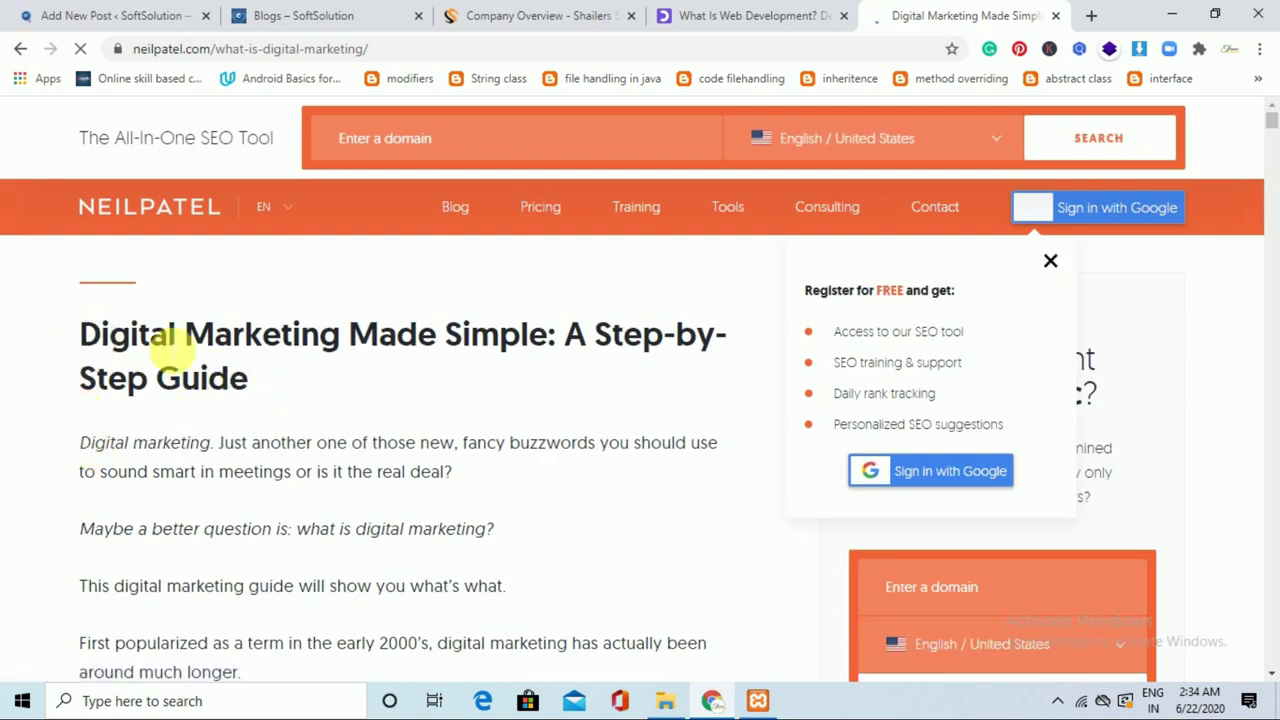
Dismiss the neilpatel.com pop-ups and copy the title 'Digital Marketing Made Simple: A Step-by-Step Guide'.
left_click_drag(240, 380, 80, 320)
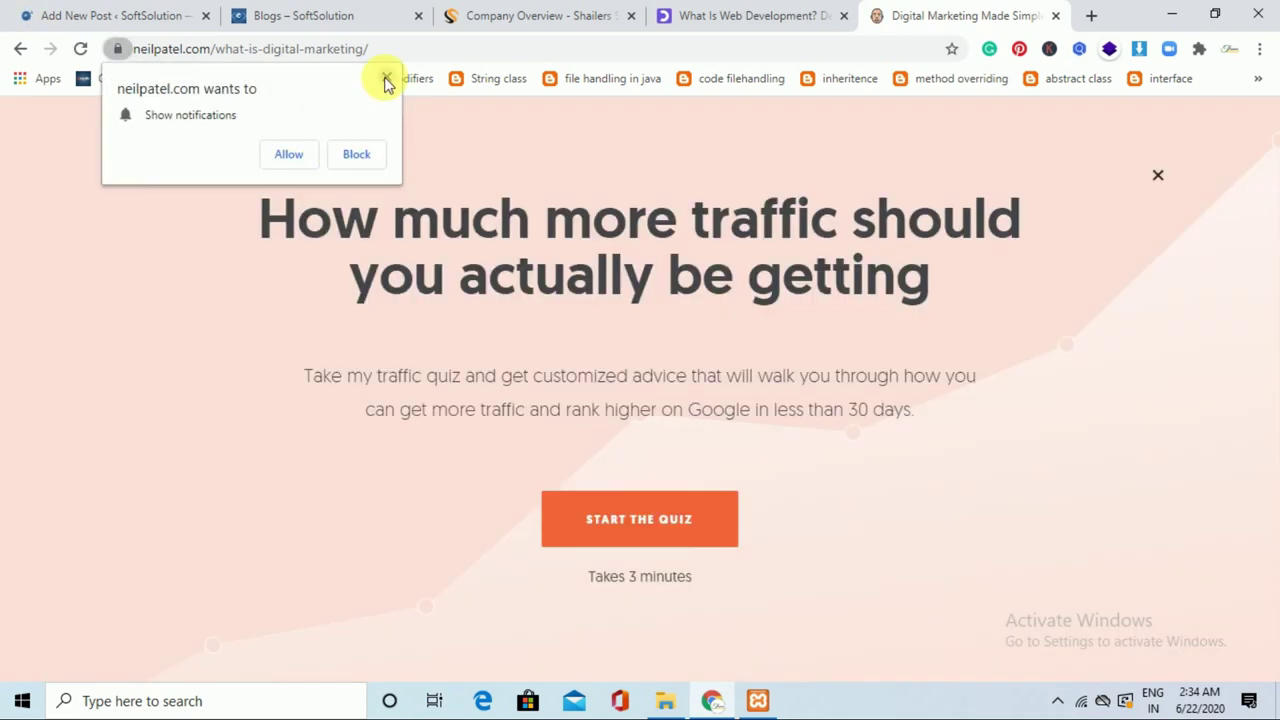
left_click(386, 79)
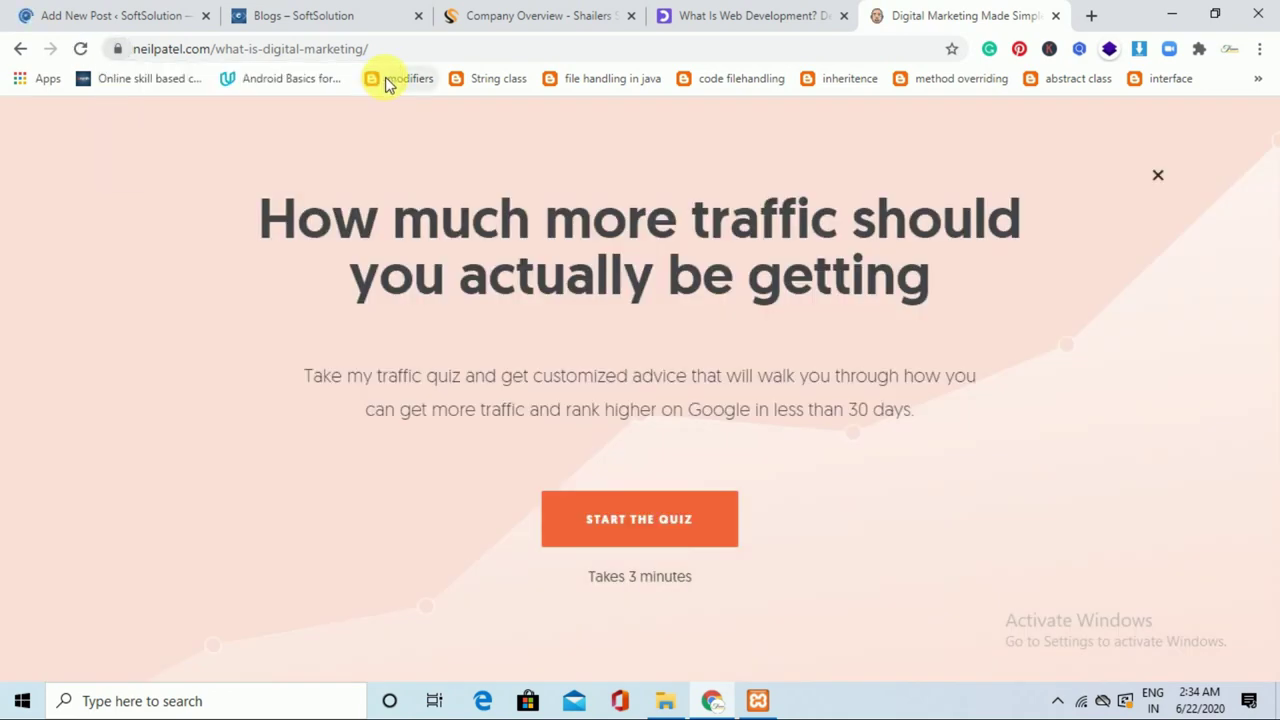
left_click(1158, 177)
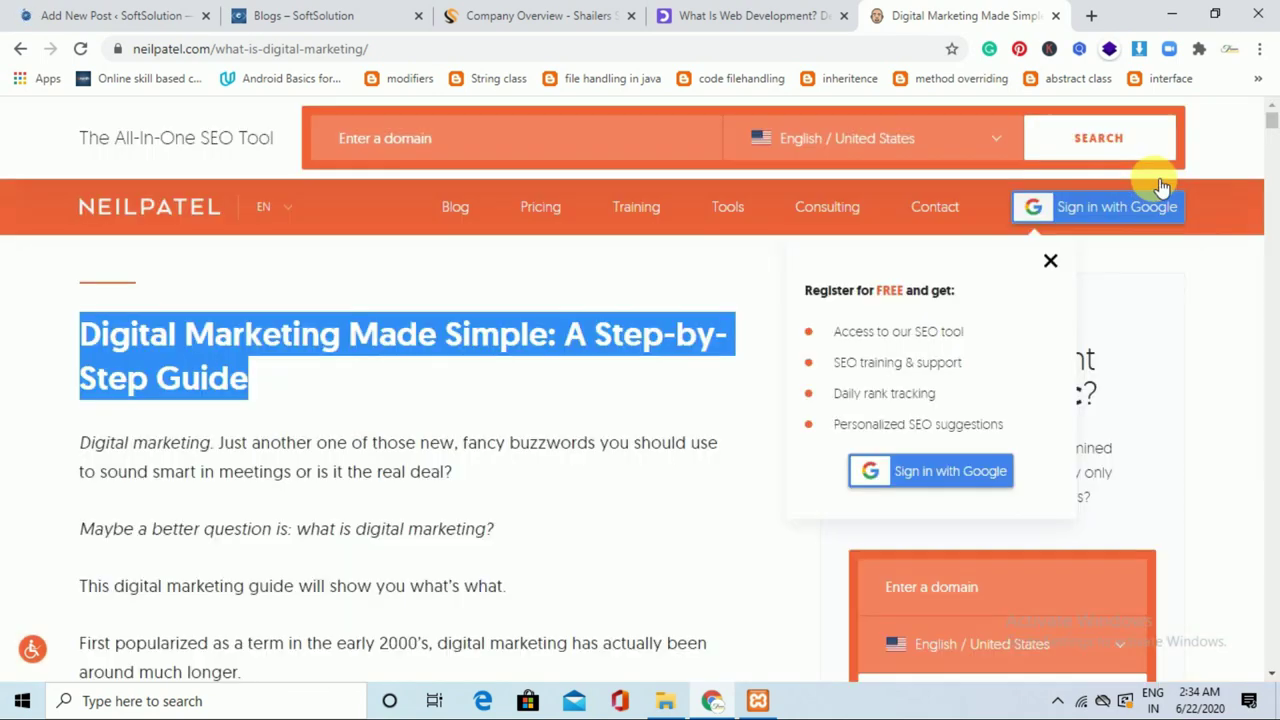
left_click(301, 358)
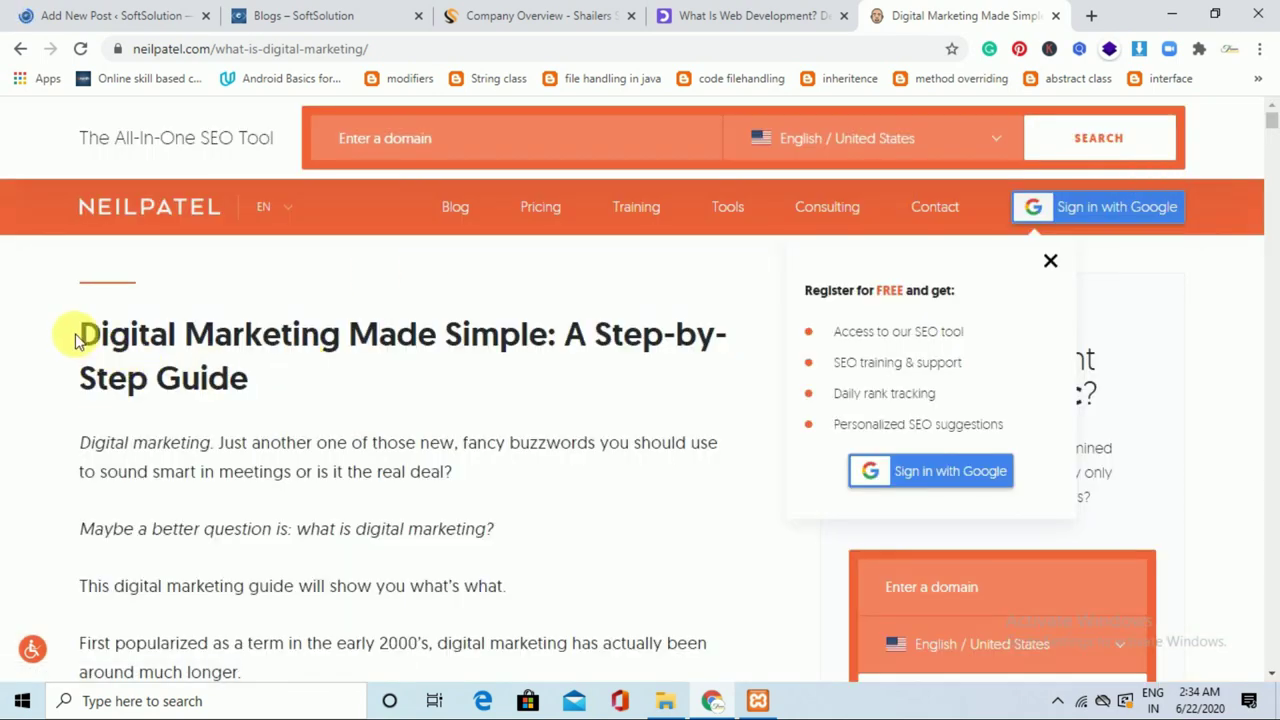
left_click_drag(82, 334, 270, 389)
key("ctrl+c")
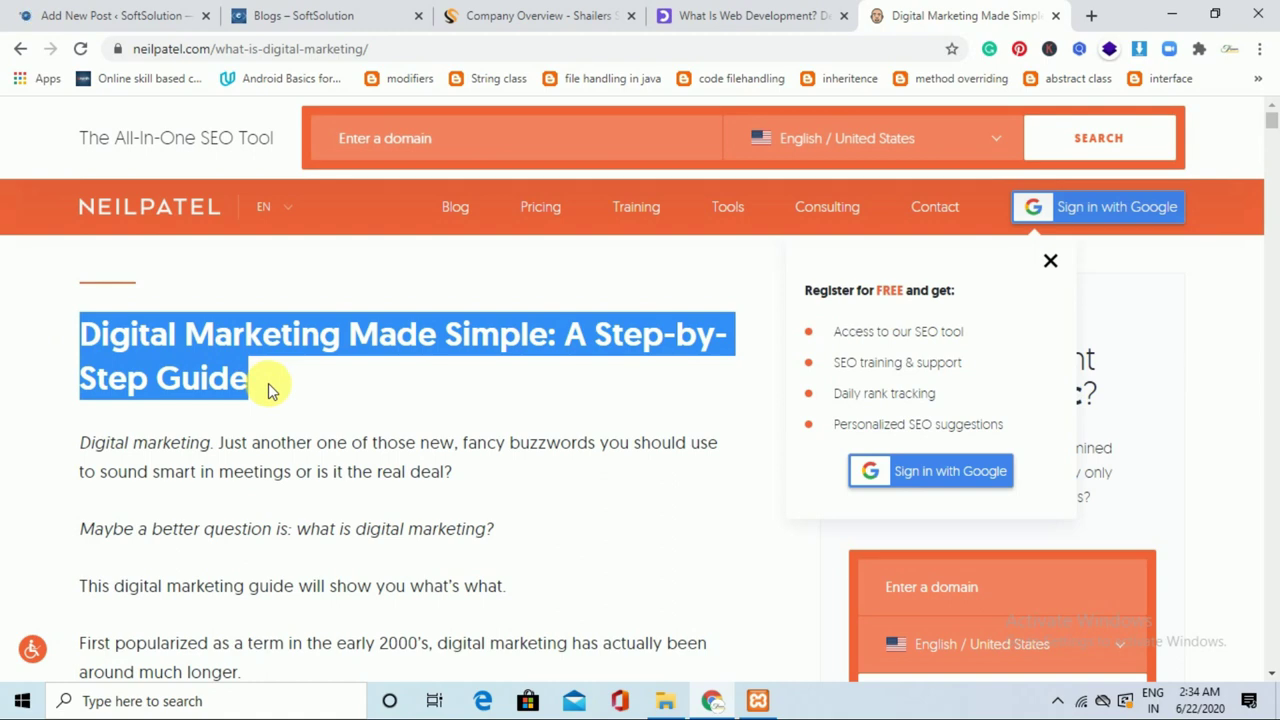
left_click(84, 12)
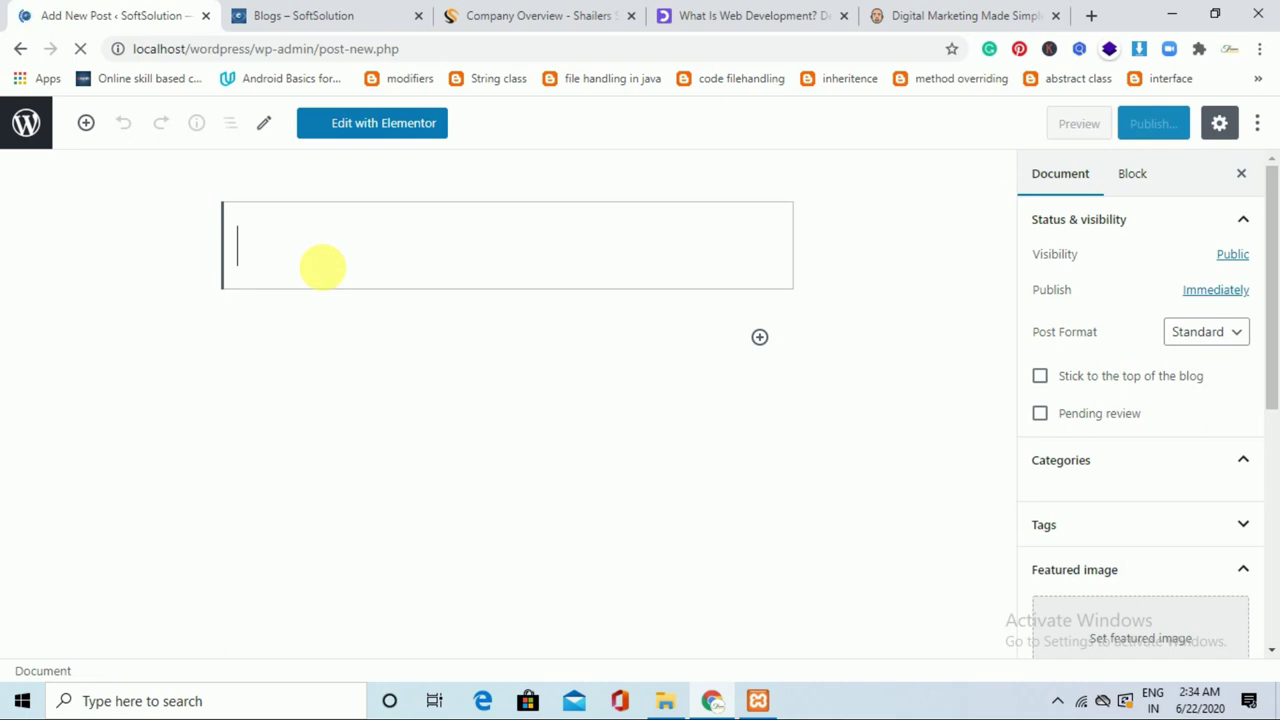
Paste 'Digital Marketing Made Simple: A Step-by-Step Guide' as the post title and copy the article text.
key("ctrl+v")
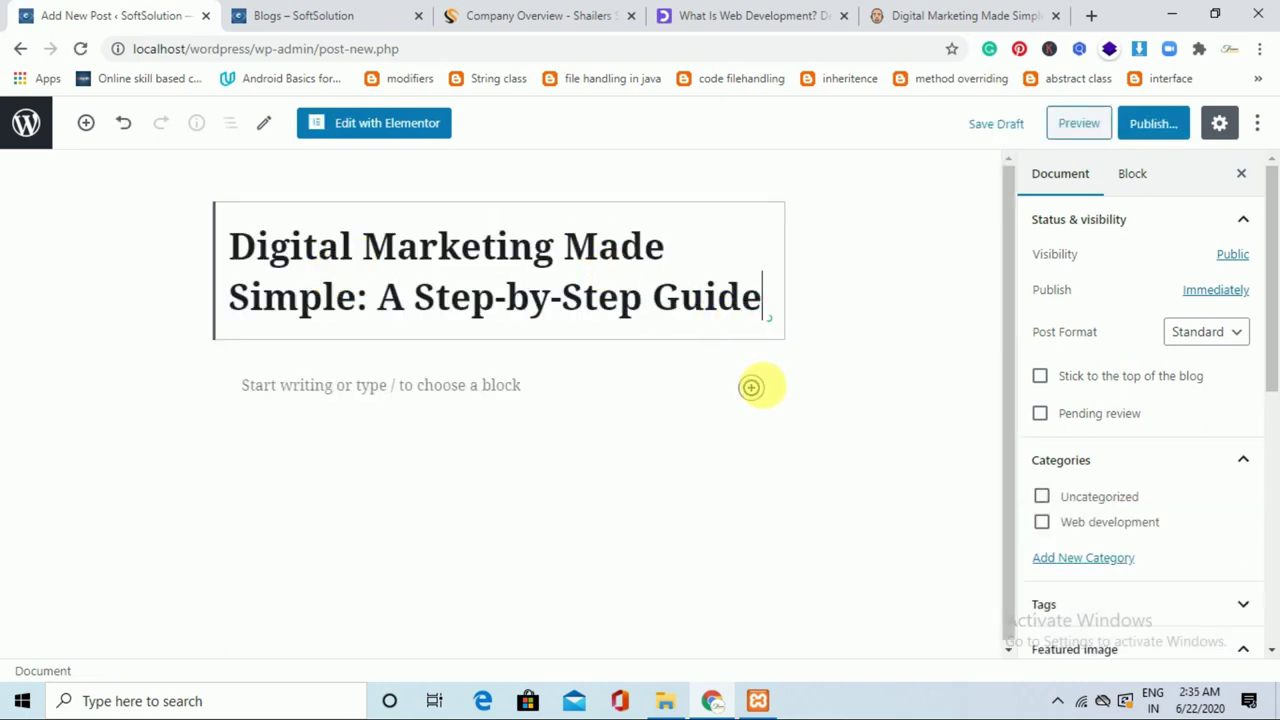
left_click(943, 12)
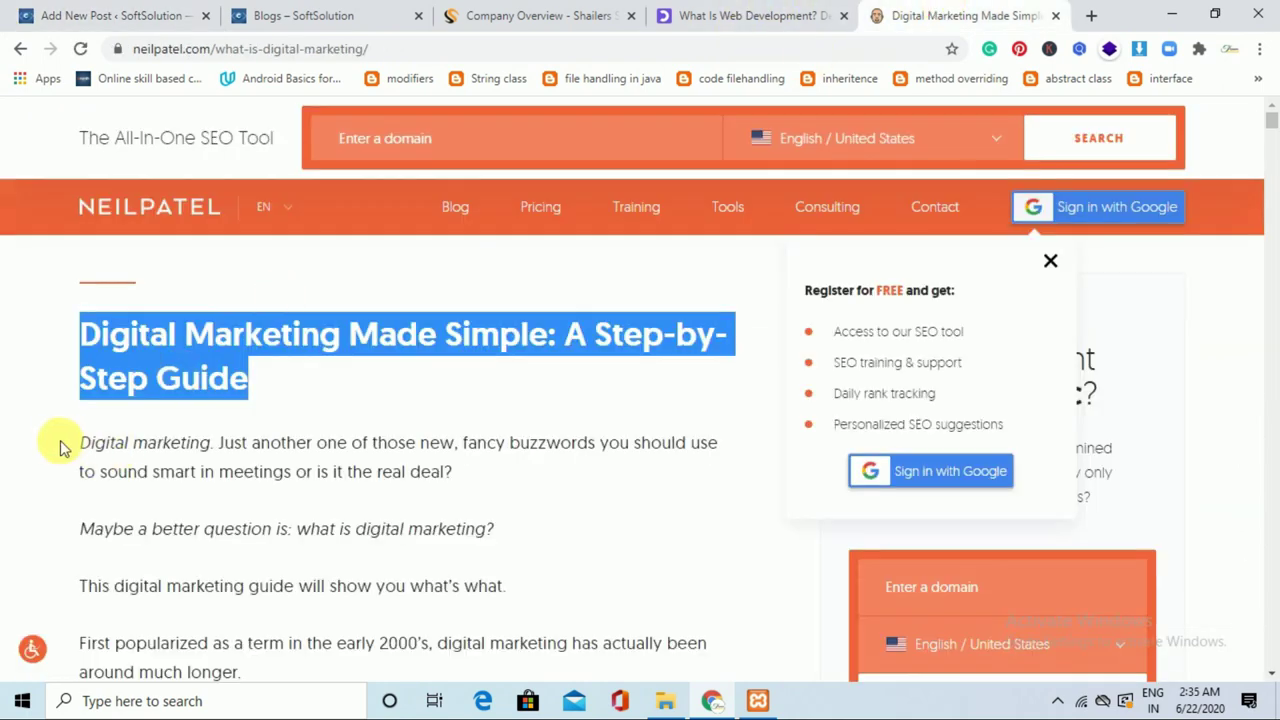
scroll(100, 457, "down", 9)
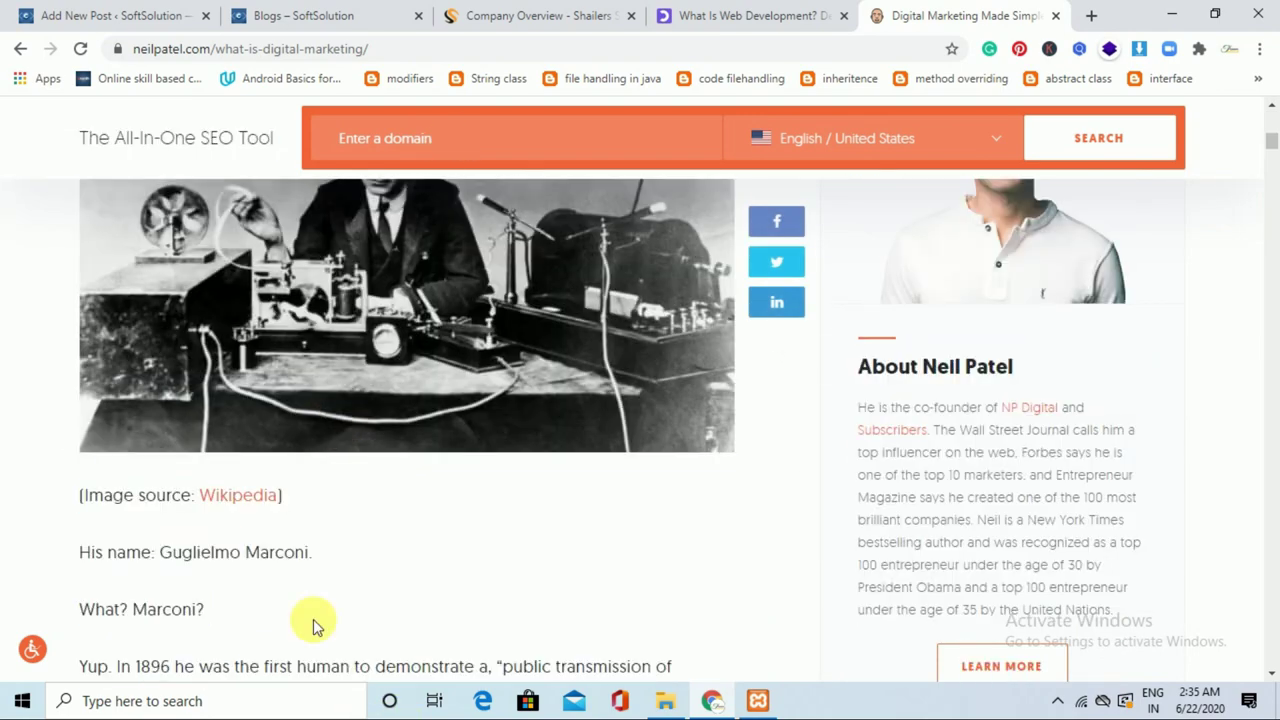
scroll(313, 625, "down", 5)
left_click_drag(323, 531, 365, 525)
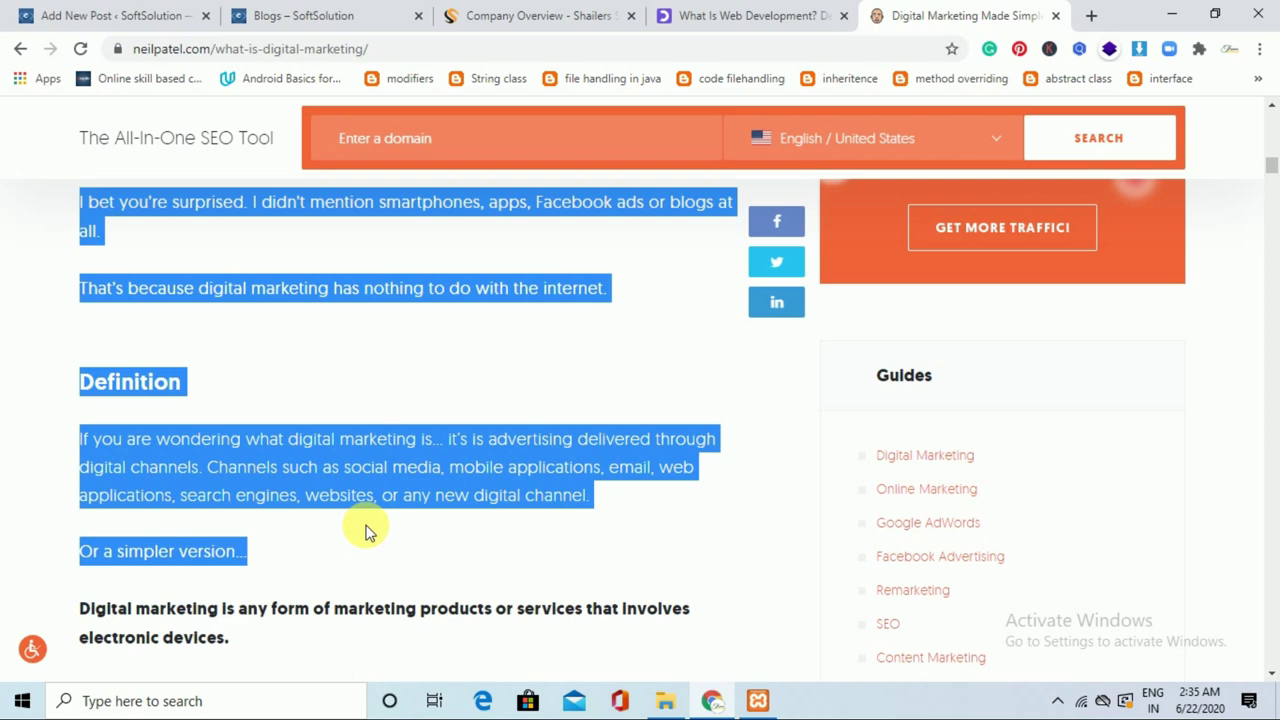
left_click(110, 12)
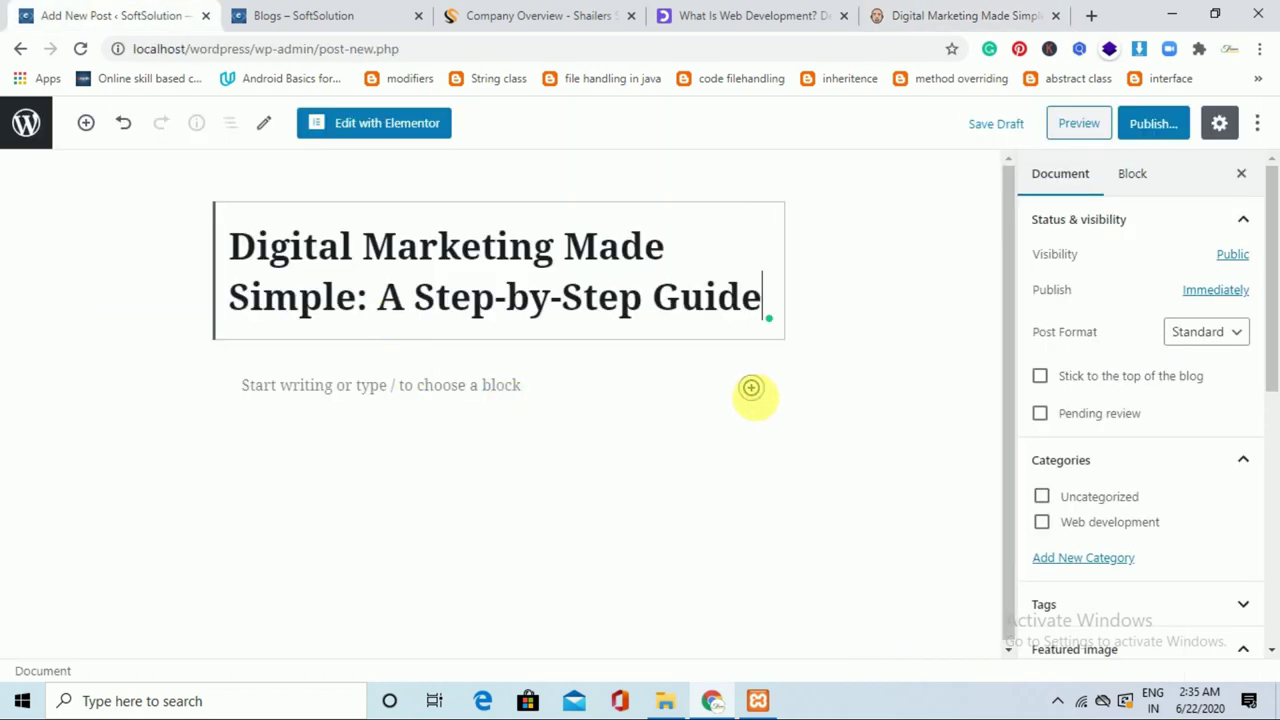
Add a Paragraph block holding the guide text, beginning 'Digital marketing. Just another one of those new, fancy buzzwords'.
left_click(751, 389)
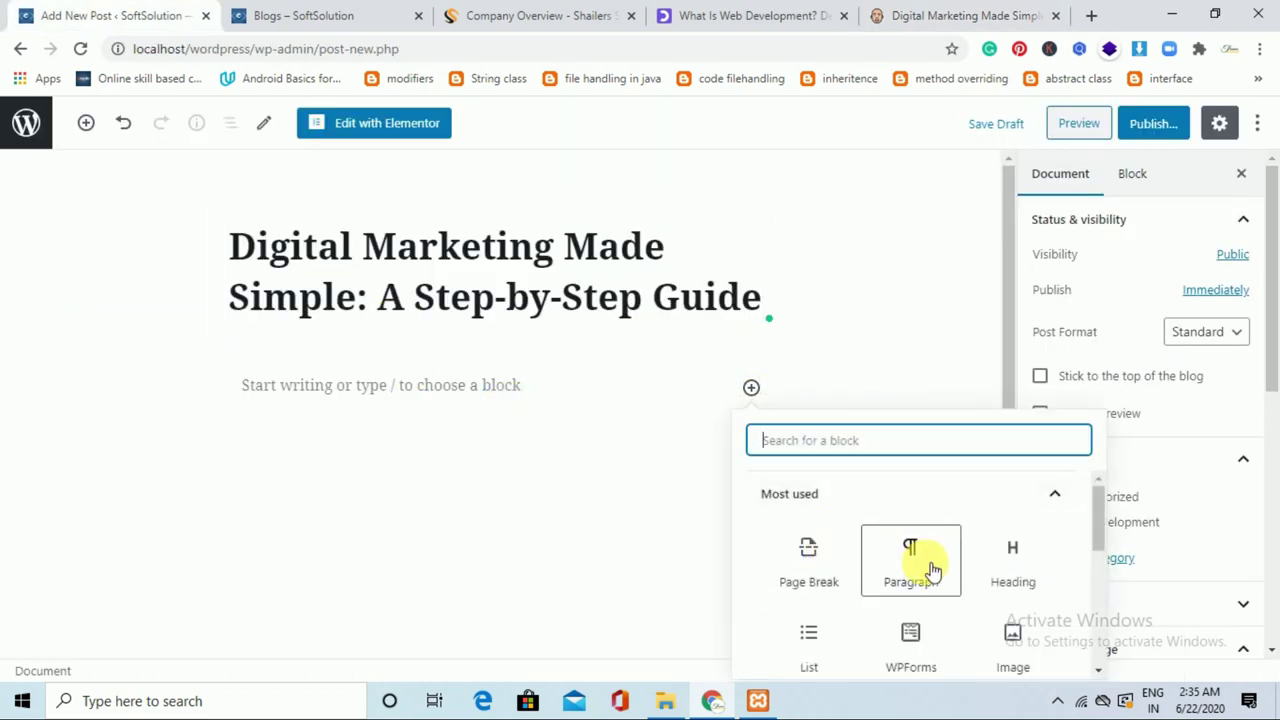
left_click(912, 560)
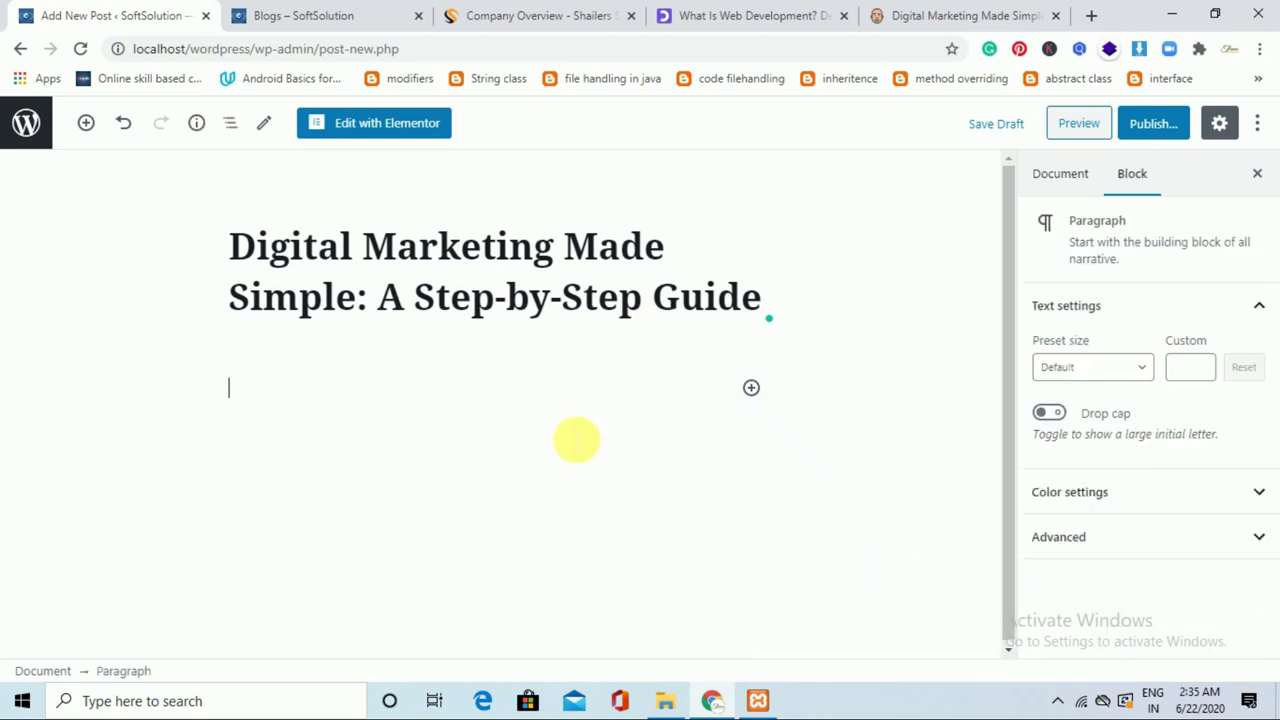
key("ctrl+v")
left_click_drag(1004, 596, 1007, 224)
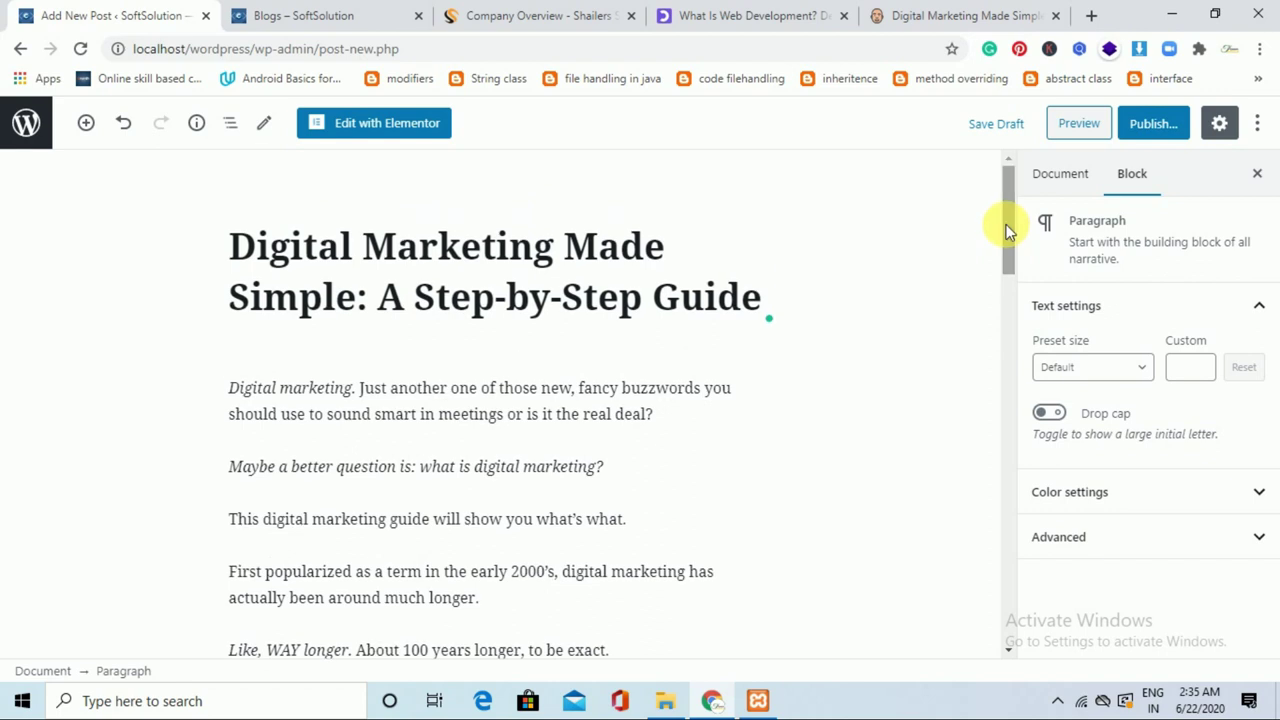
Create a 'Digital marketting' category and tick it for the digital marketing guide post.
left_click(1077, 188)
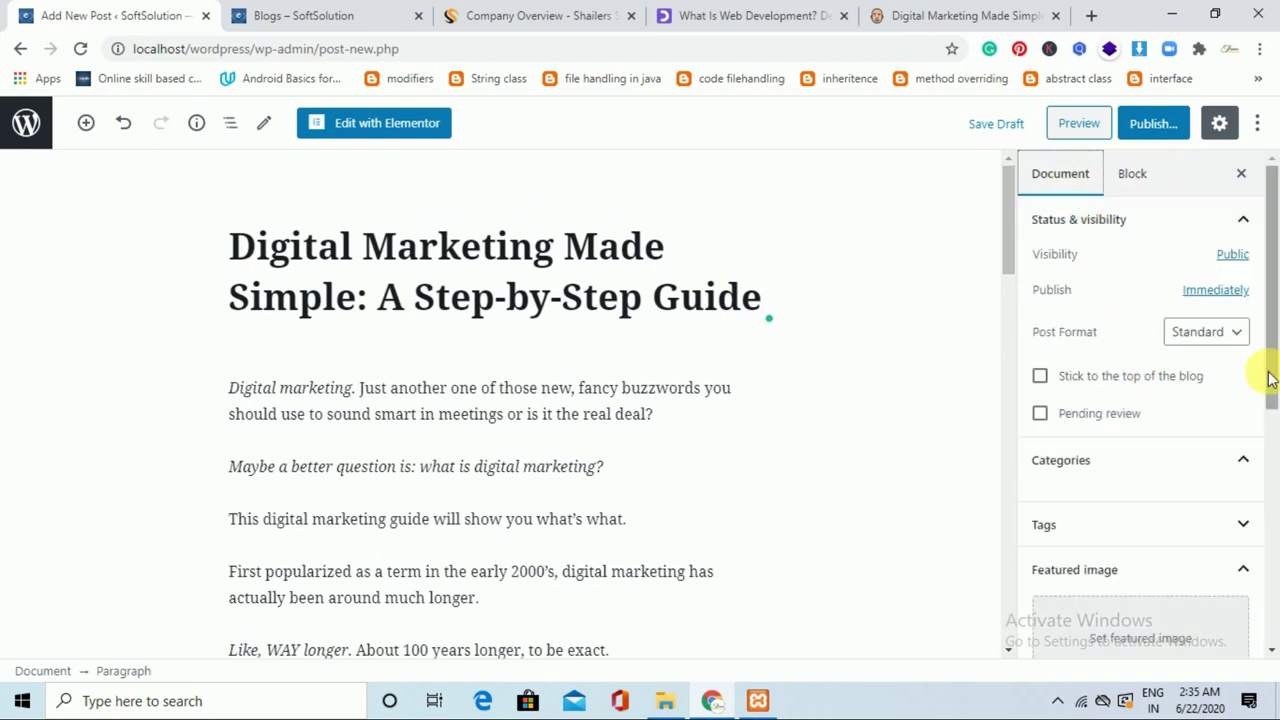
left_click(1222, 468)
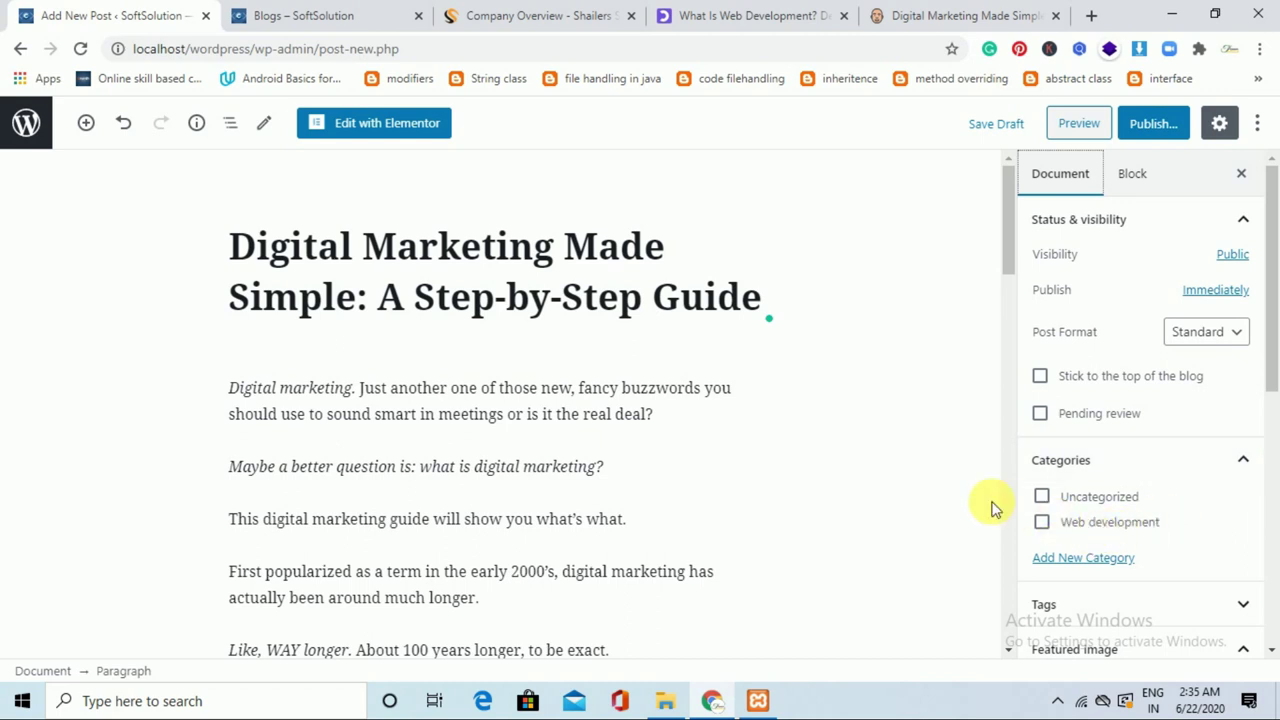
left_click(1120, 566)
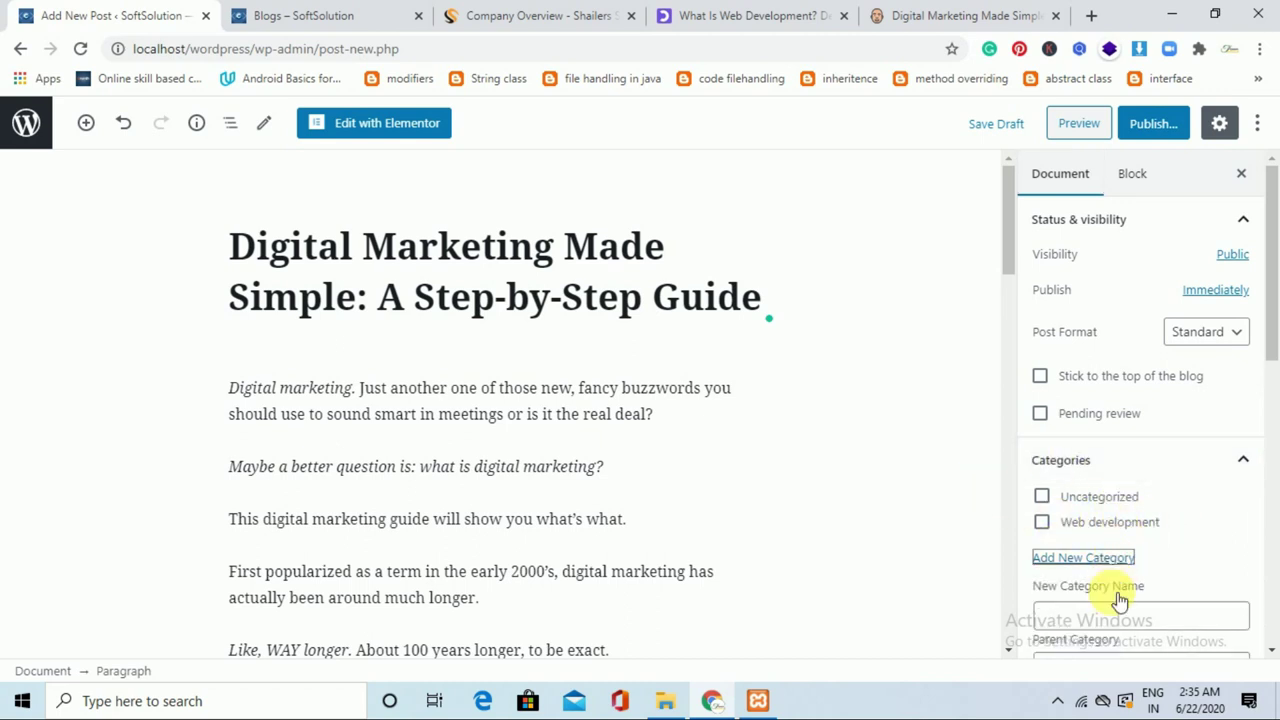
left_click(1117, 614)
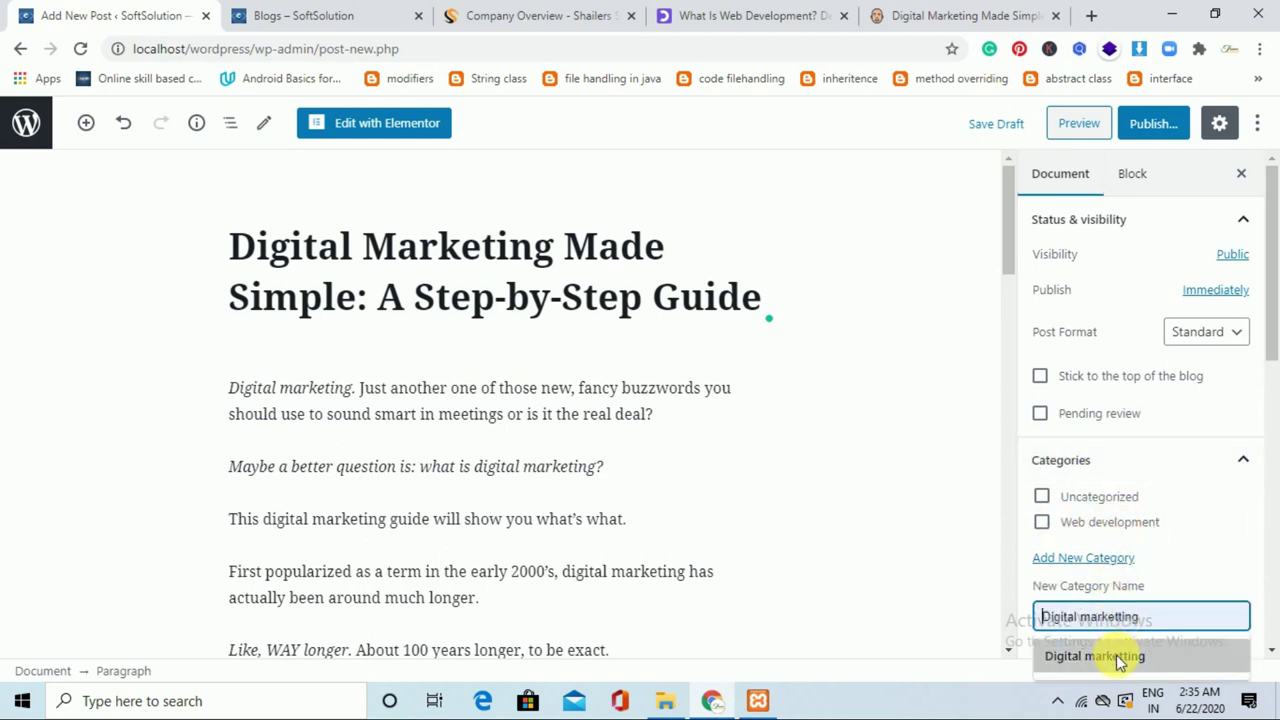
left_click(1117, 656)
scroll(1160, 510, "down", 2)
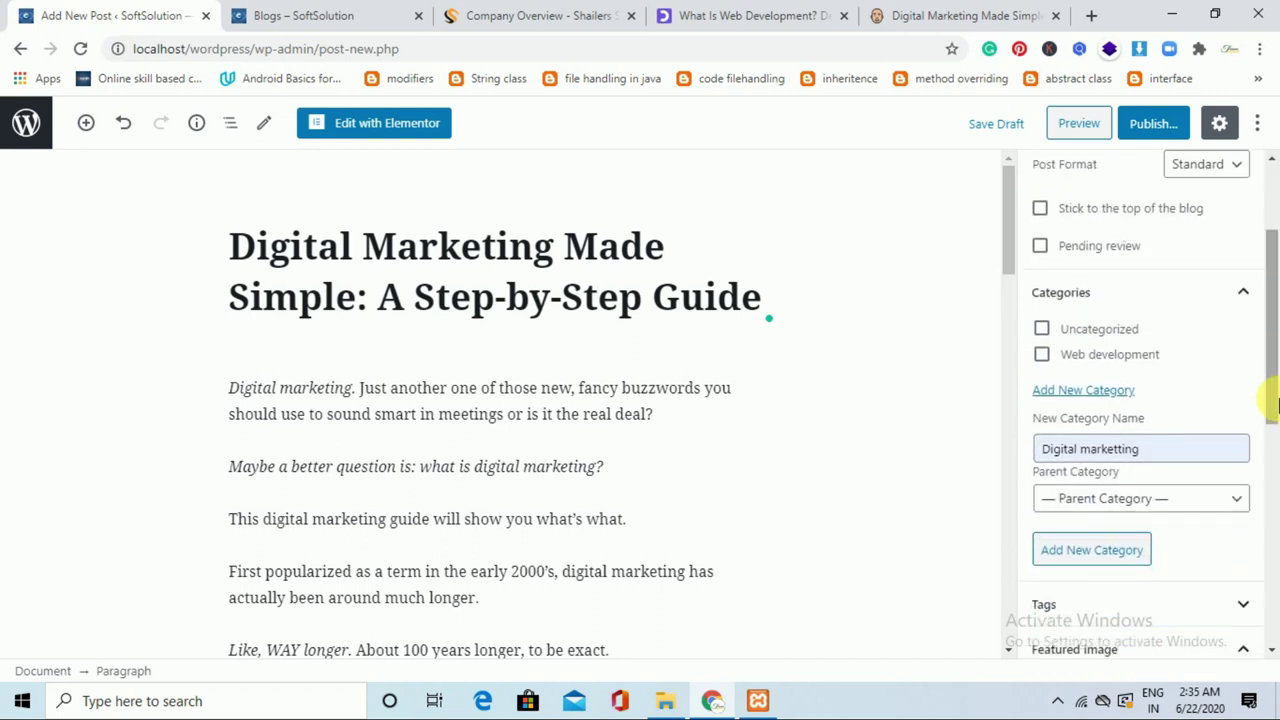
left_click(1141, 557)
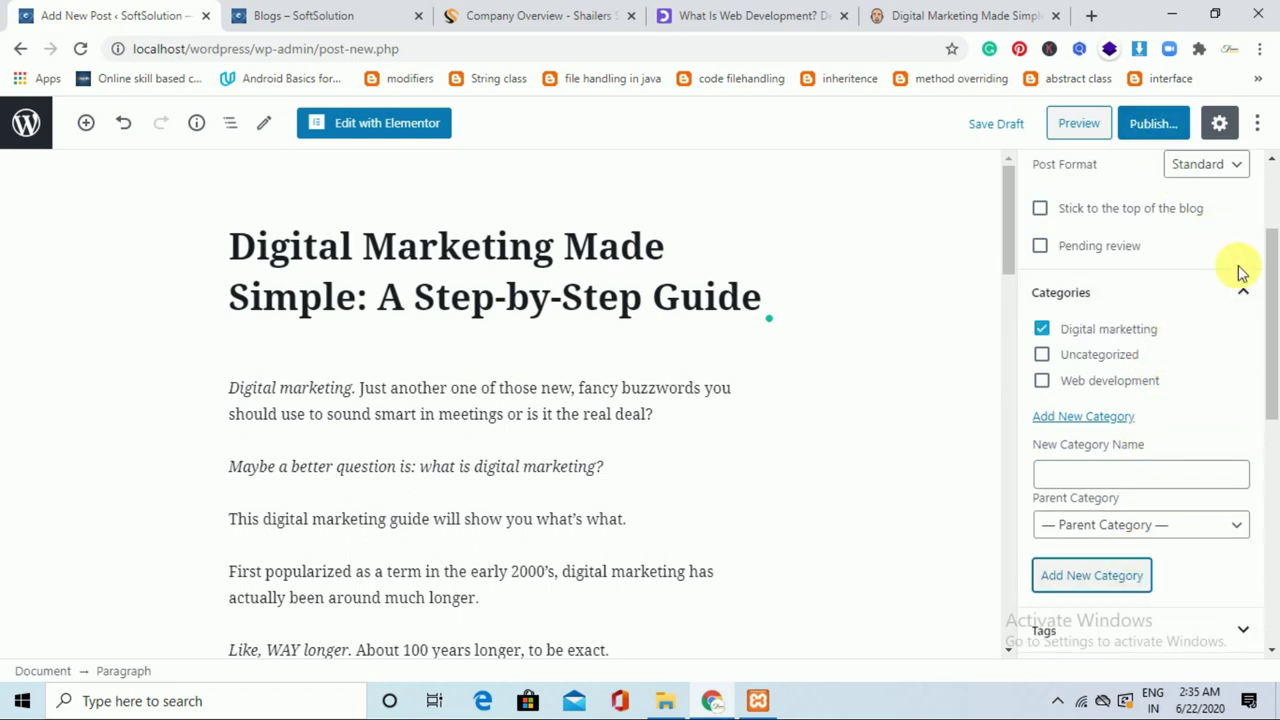
left_click_drag(1278, 310, 1276, 457)
left_click(1157, 362)
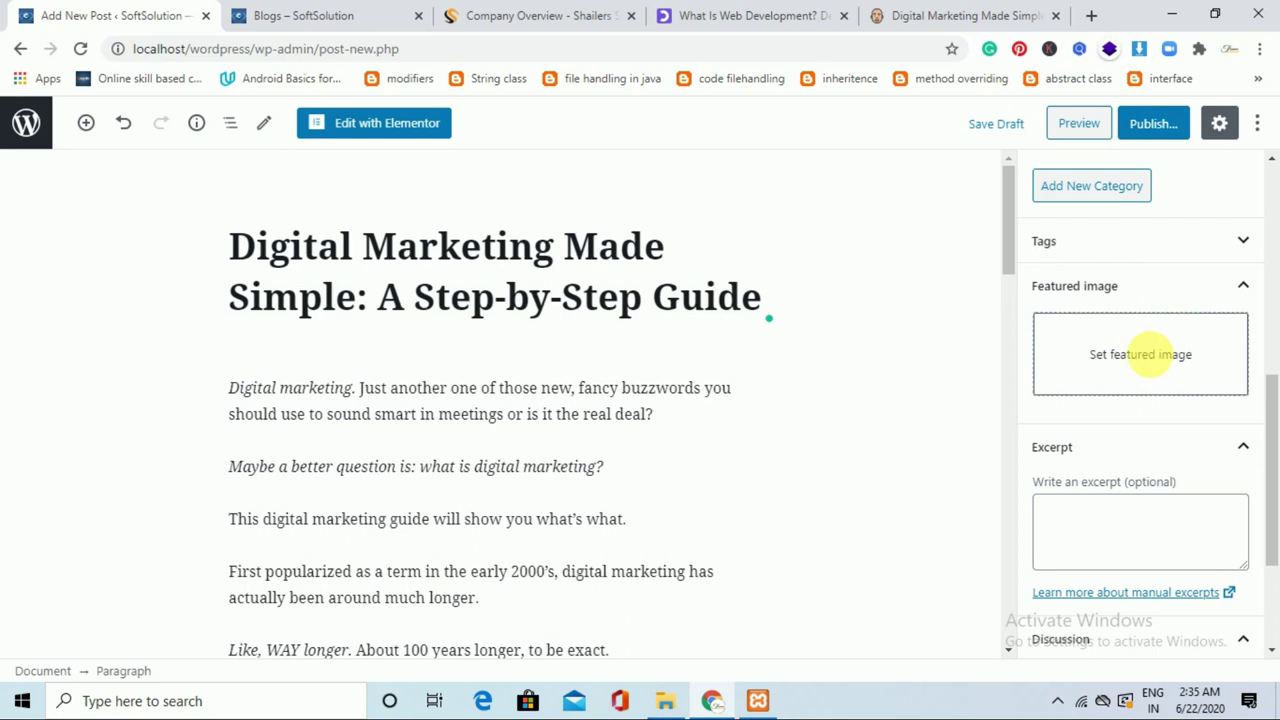
Preview the digital marketing cloud illustration in Google Images results for 'what is digital marketing'.
left_click(943, 12)
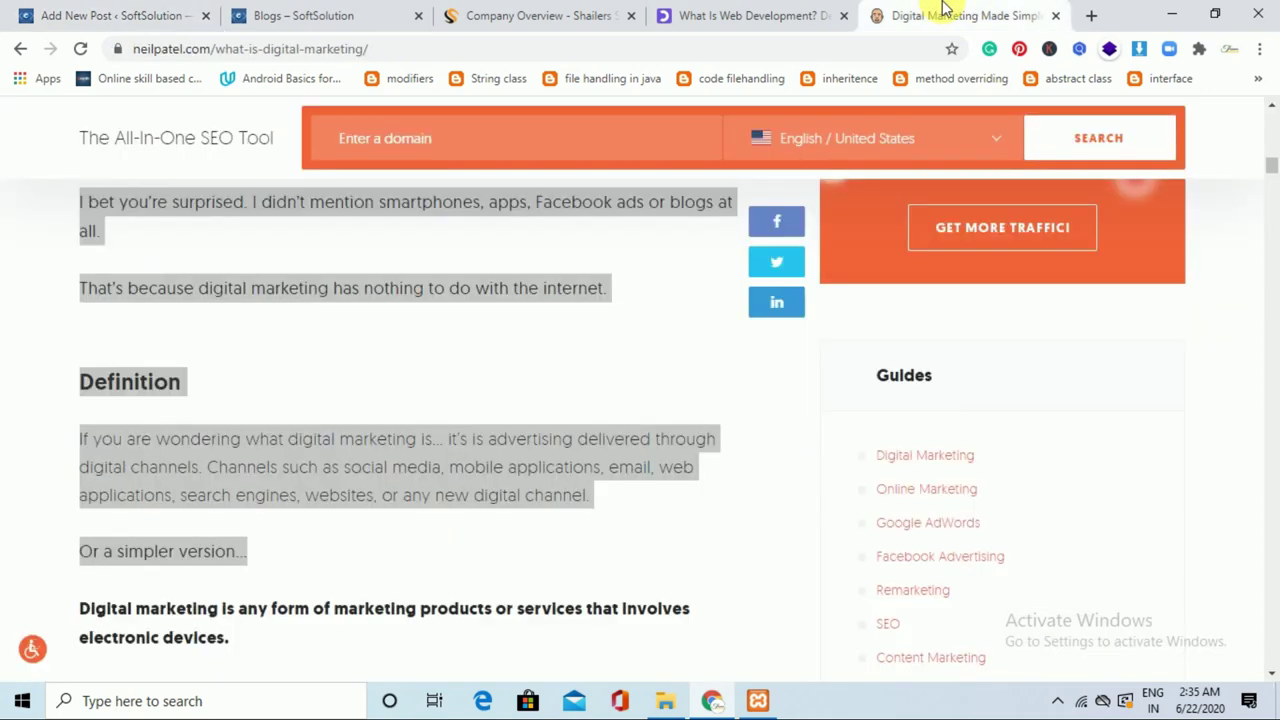
left_click_drag(1272, 170, 1271, 112)
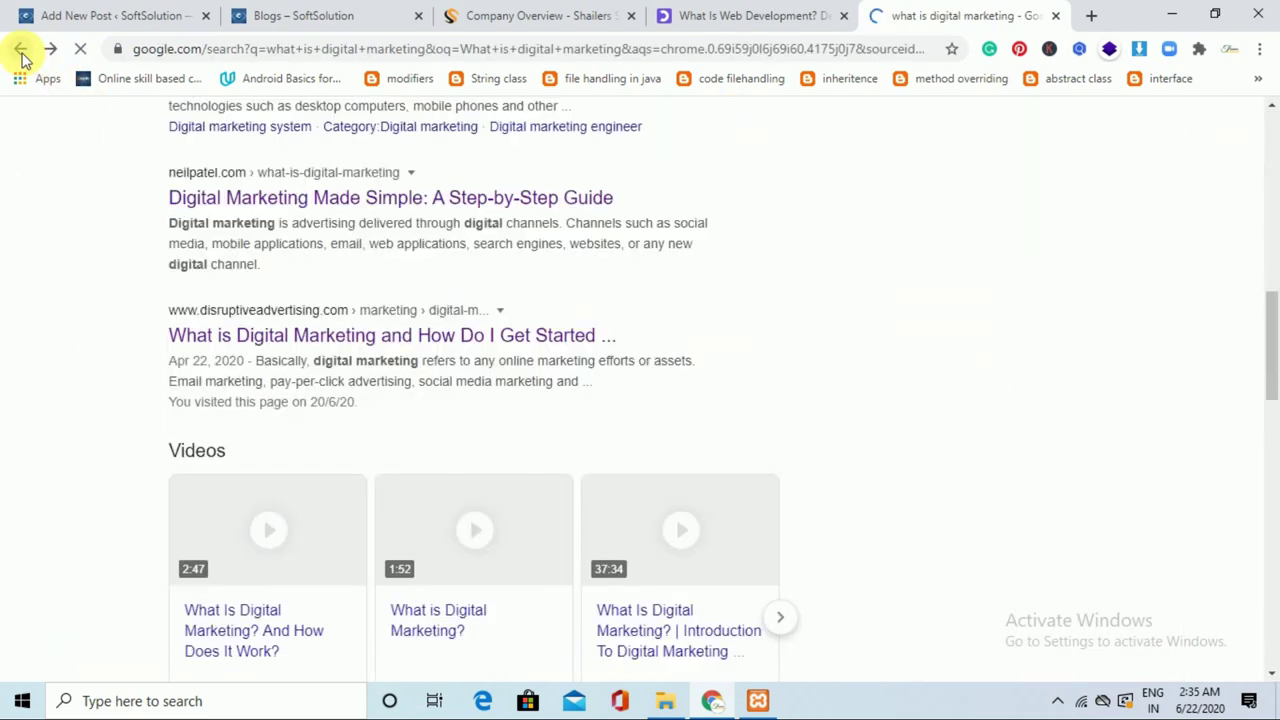
left_click_drag(1272, 337, 1266, 163)
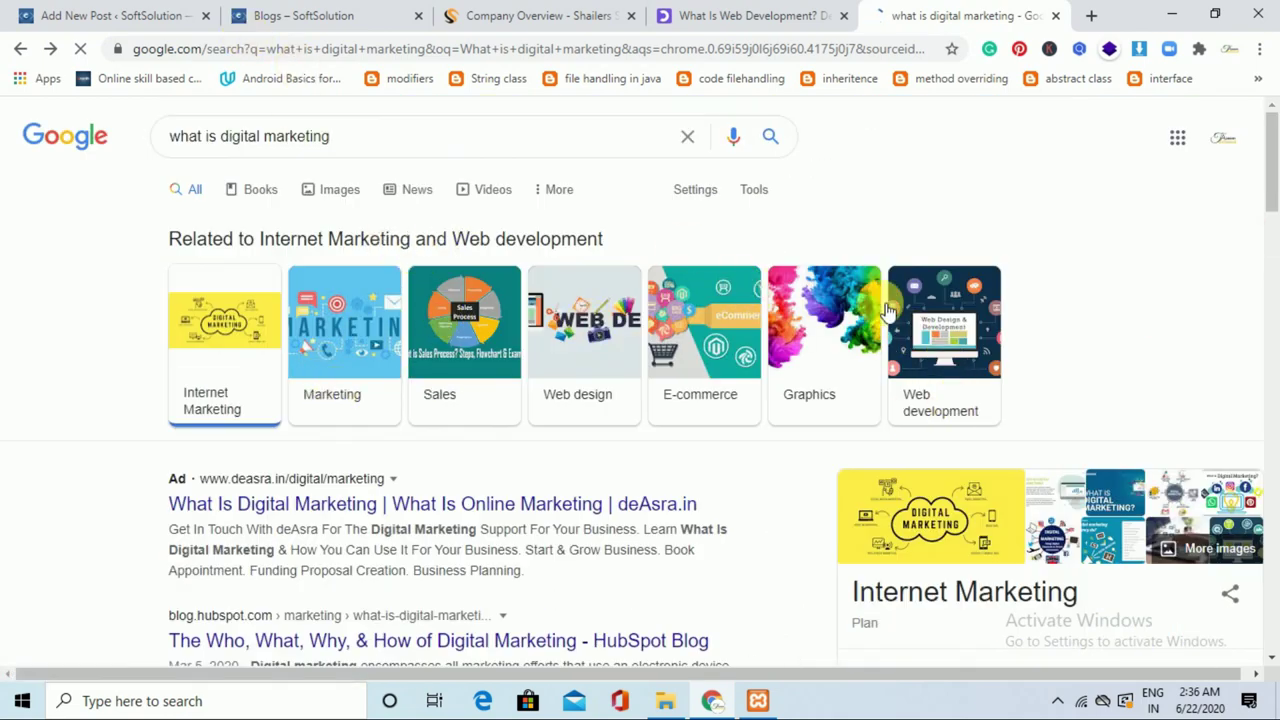
left_click(340, 197)
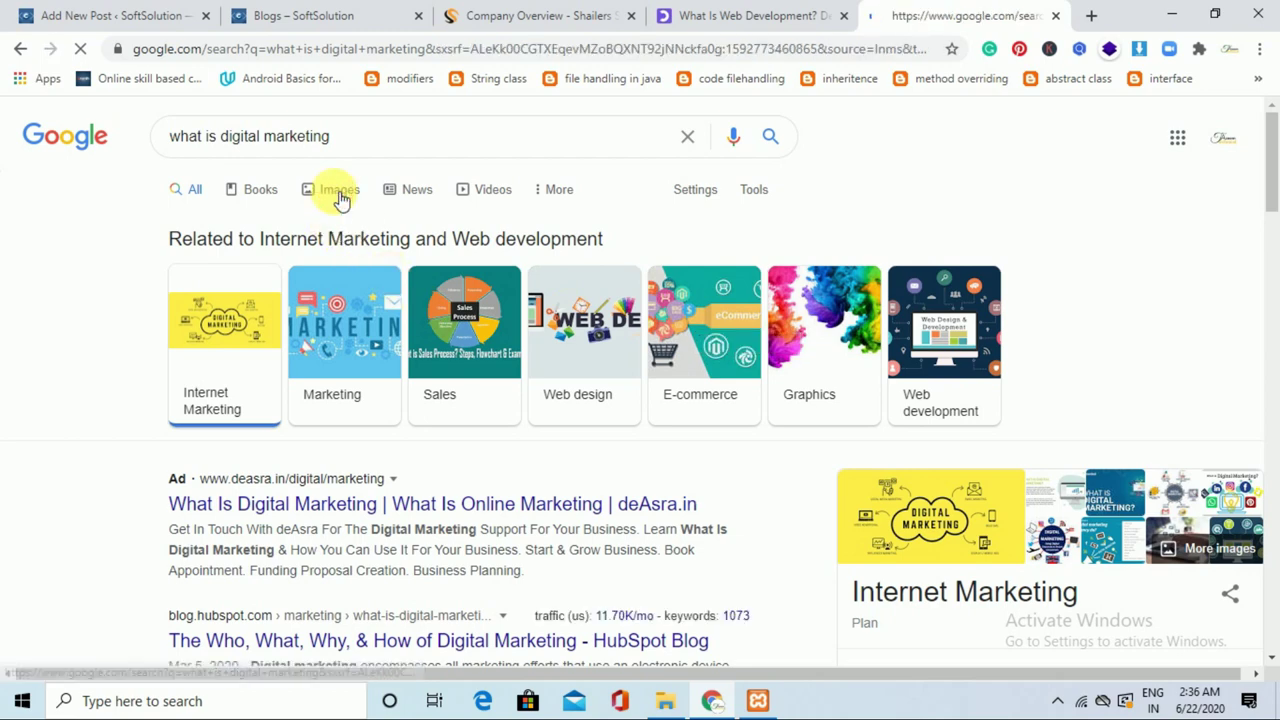
left_click(128, 357)
scroll(714, 320, "down", 3)
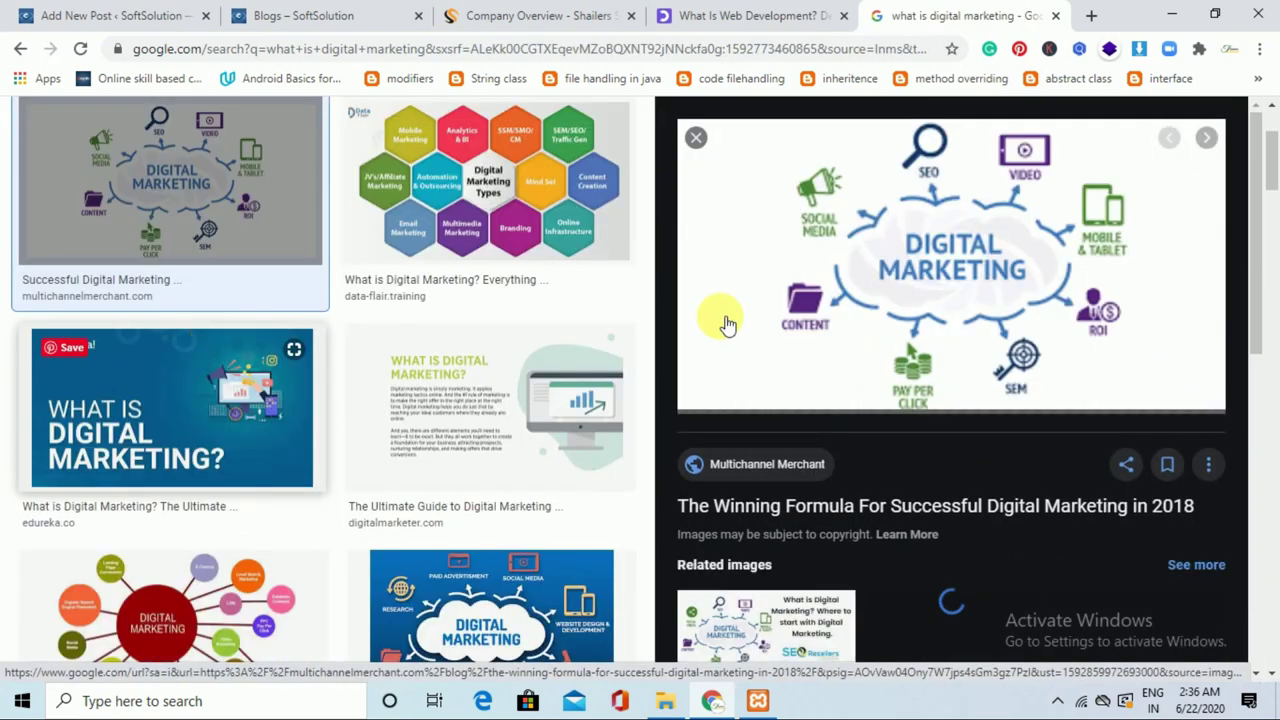
middle_click(965, 290)
Save the illustration to the computer as digitalmarketing850.jpg.
right_click(978, 295)
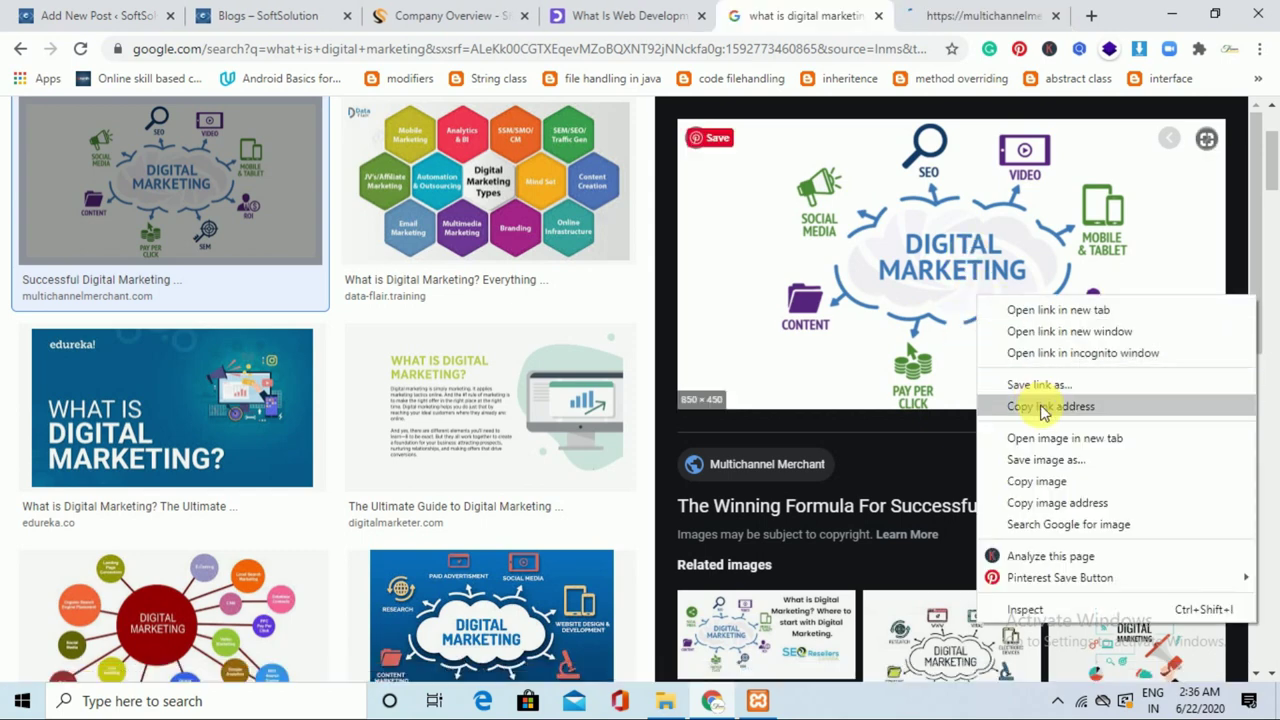
left_click(1040, 463)
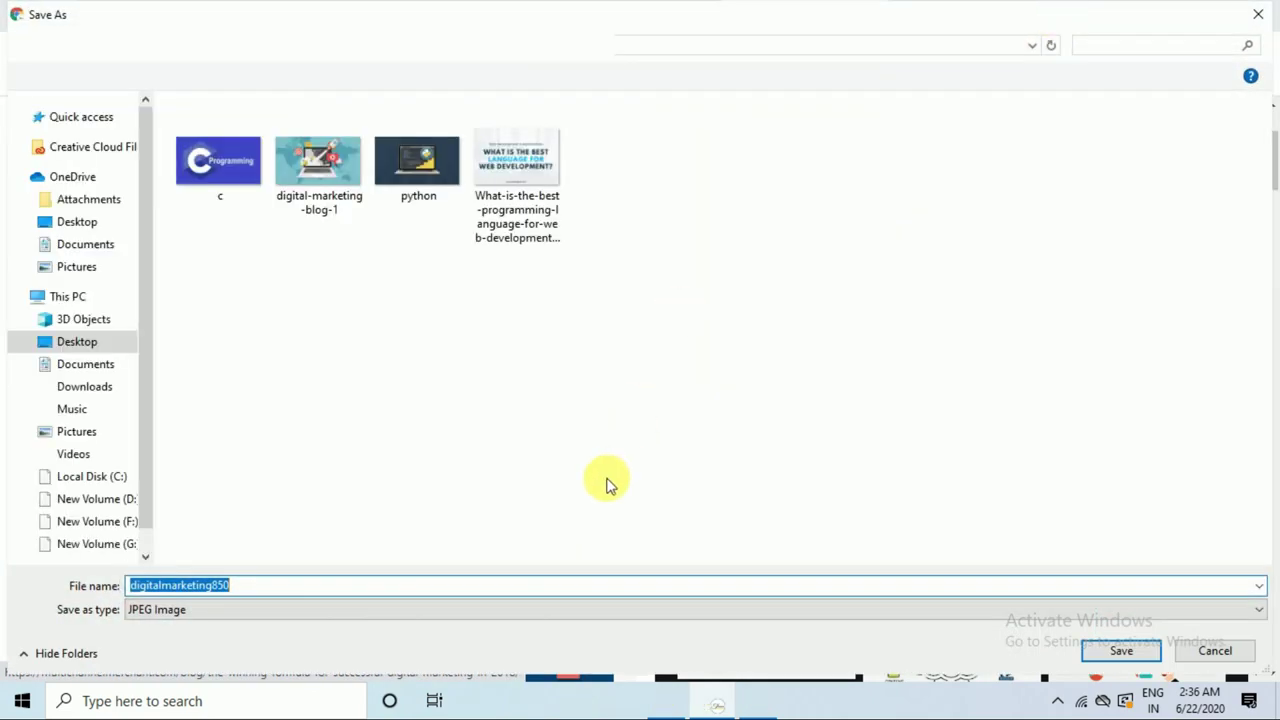
left_click(1121, 651)
left_click(148, 9)
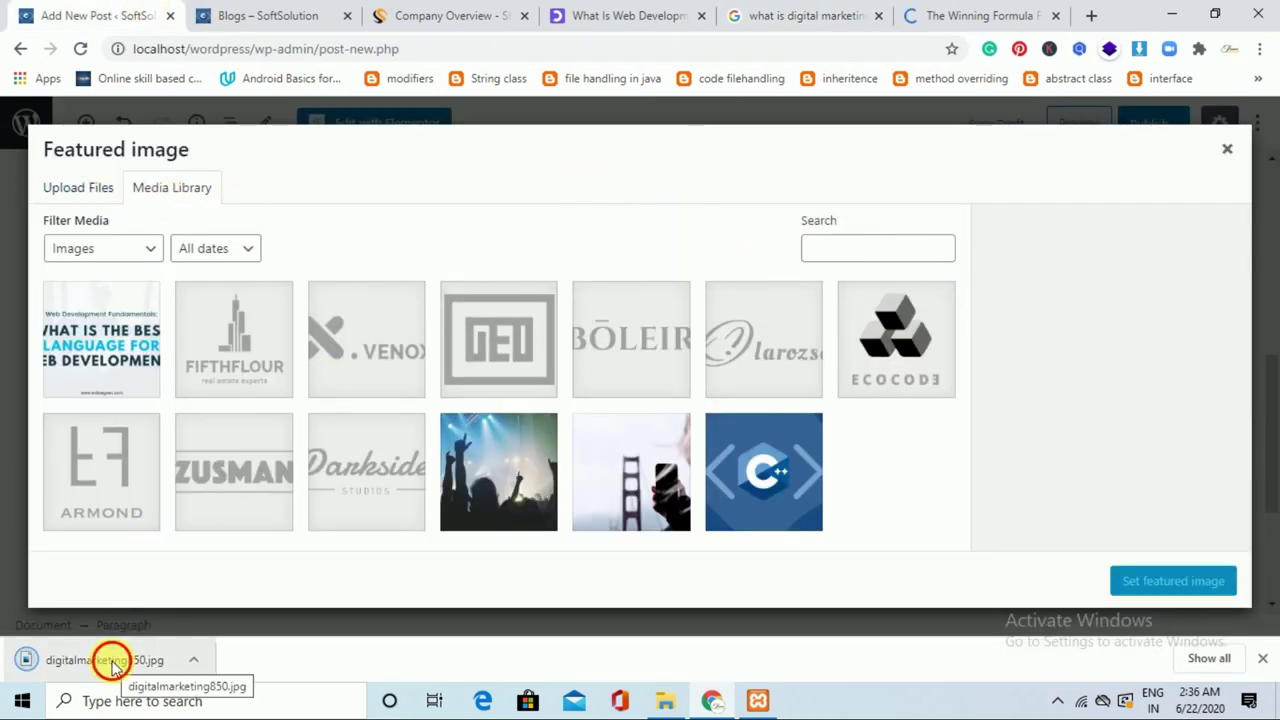
Upload digitalmarketing850.jpg to the Media Library and set it as the featured image.
left_click_drag(558, 386, 545, 375)
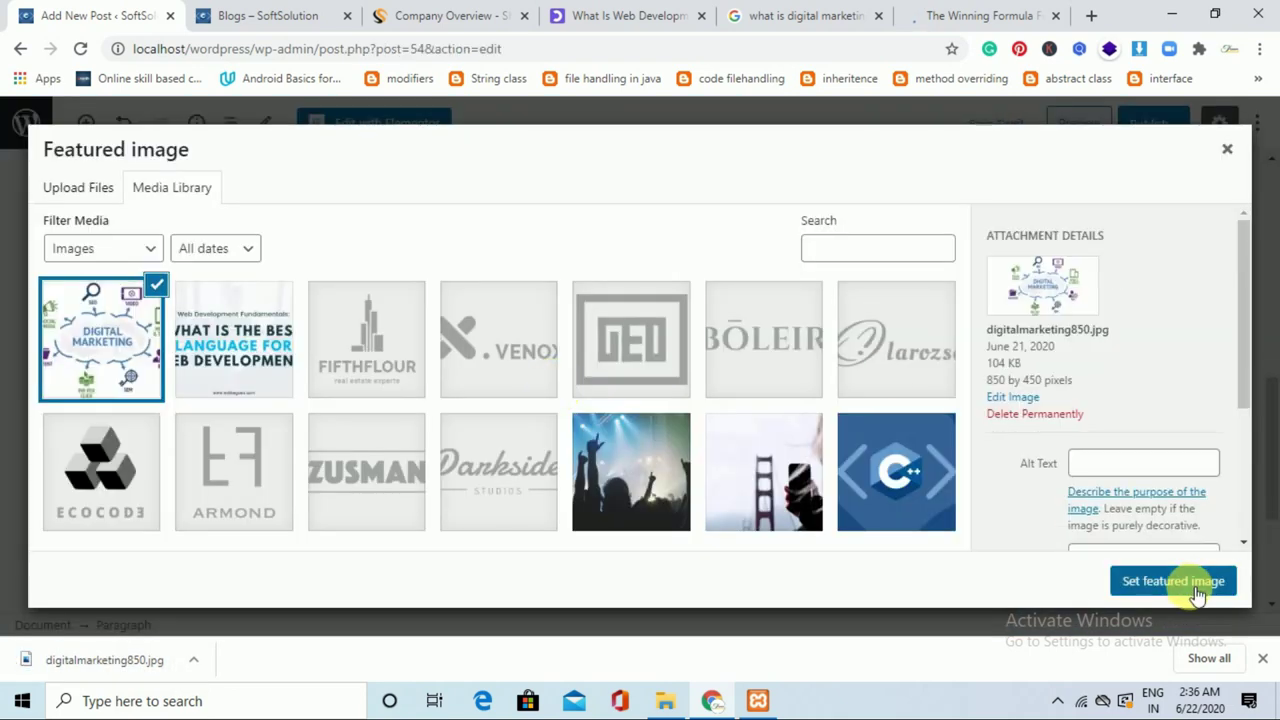
left_click(1173, 581)
left_click_drag(1274, 471, 1275, 599)
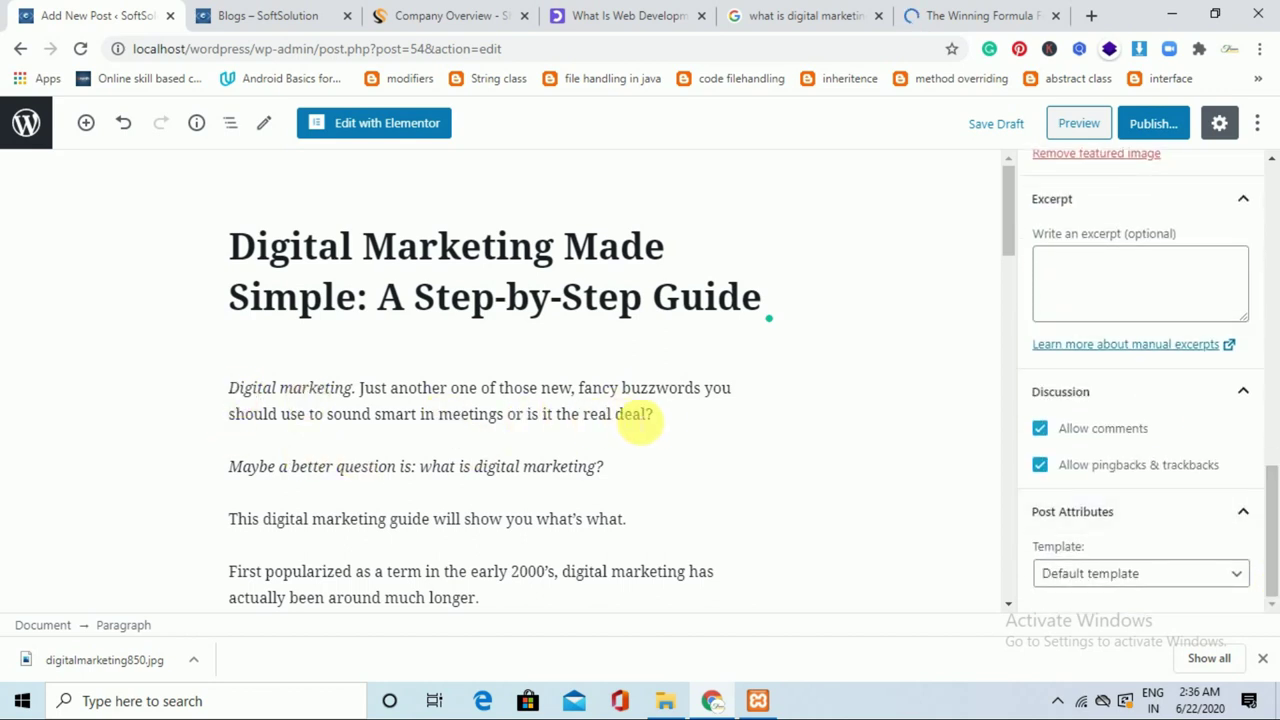
Put the first paragraph, 'Digital marketing. Just another one…', into the post excerpt.
left_click(255, 388)
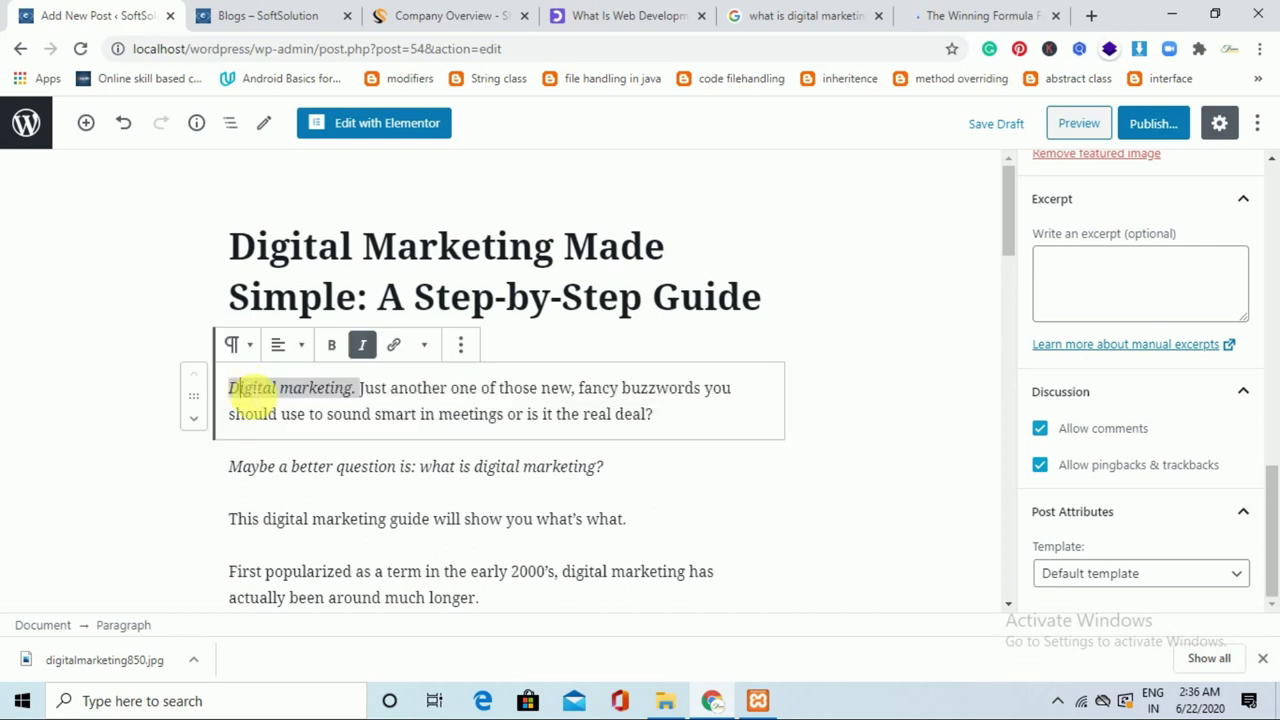
triple_click(757, 413)
key("ctrl+c")
left_click(1107, 297)
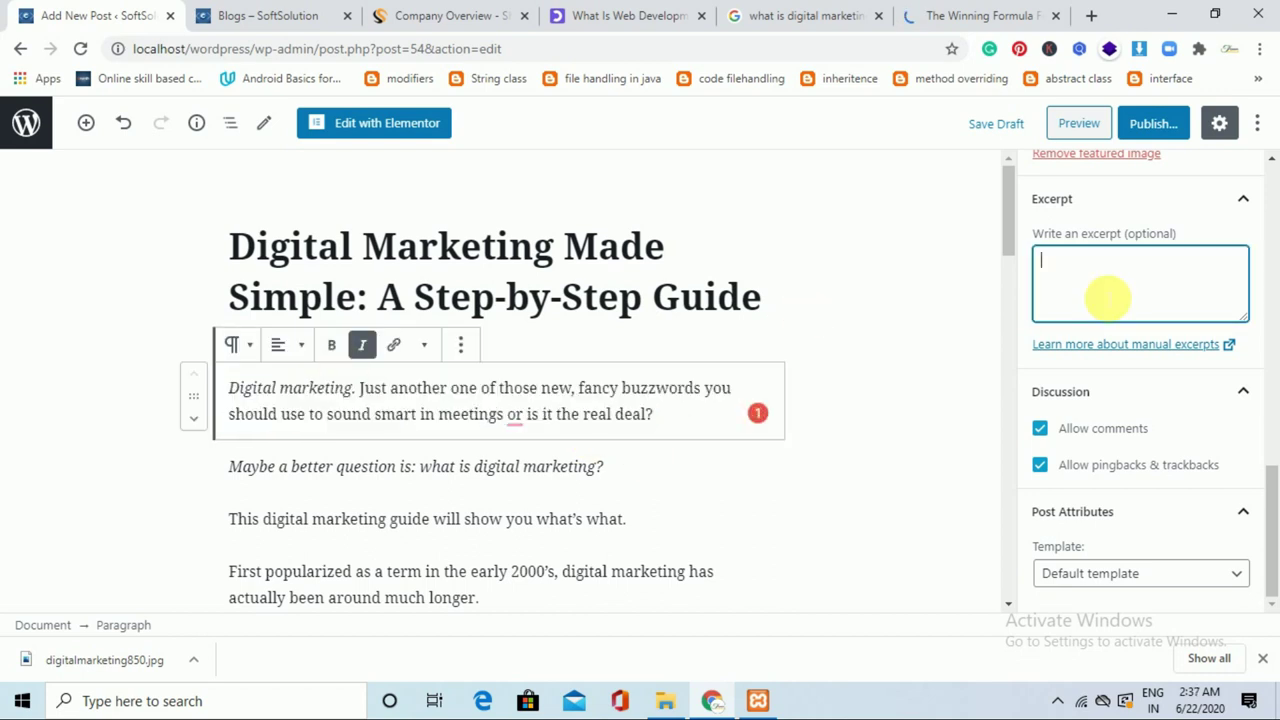
key("ctrl+v")
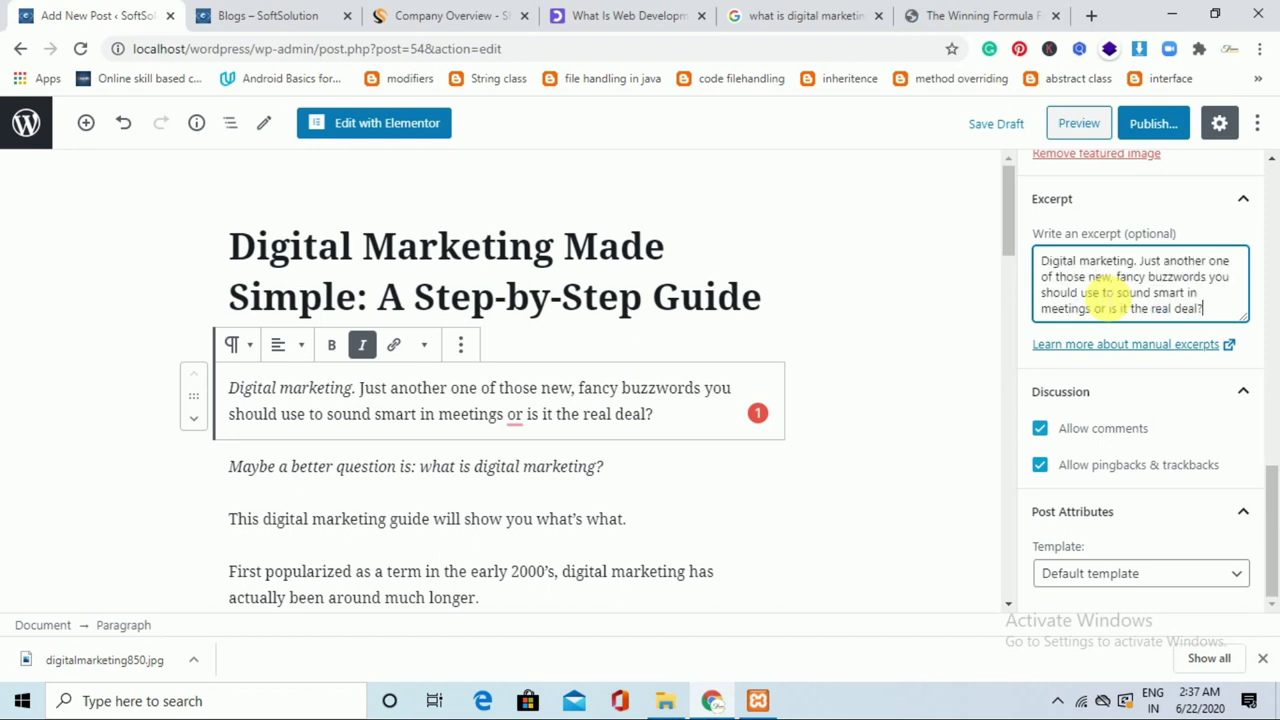
Publish the Digital Marketing Made Simple post and review it on the live Blogs – SoftSolution page.
left_click(1145, 125)
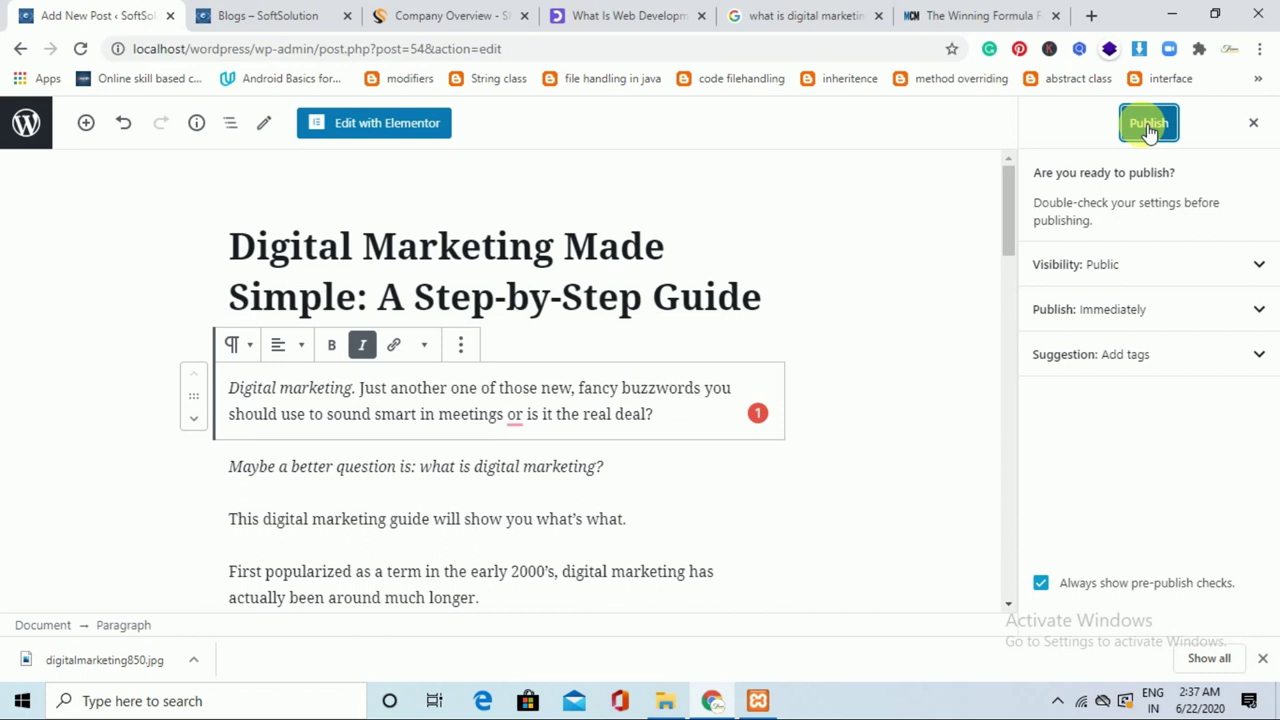
left_click(1148, 125)
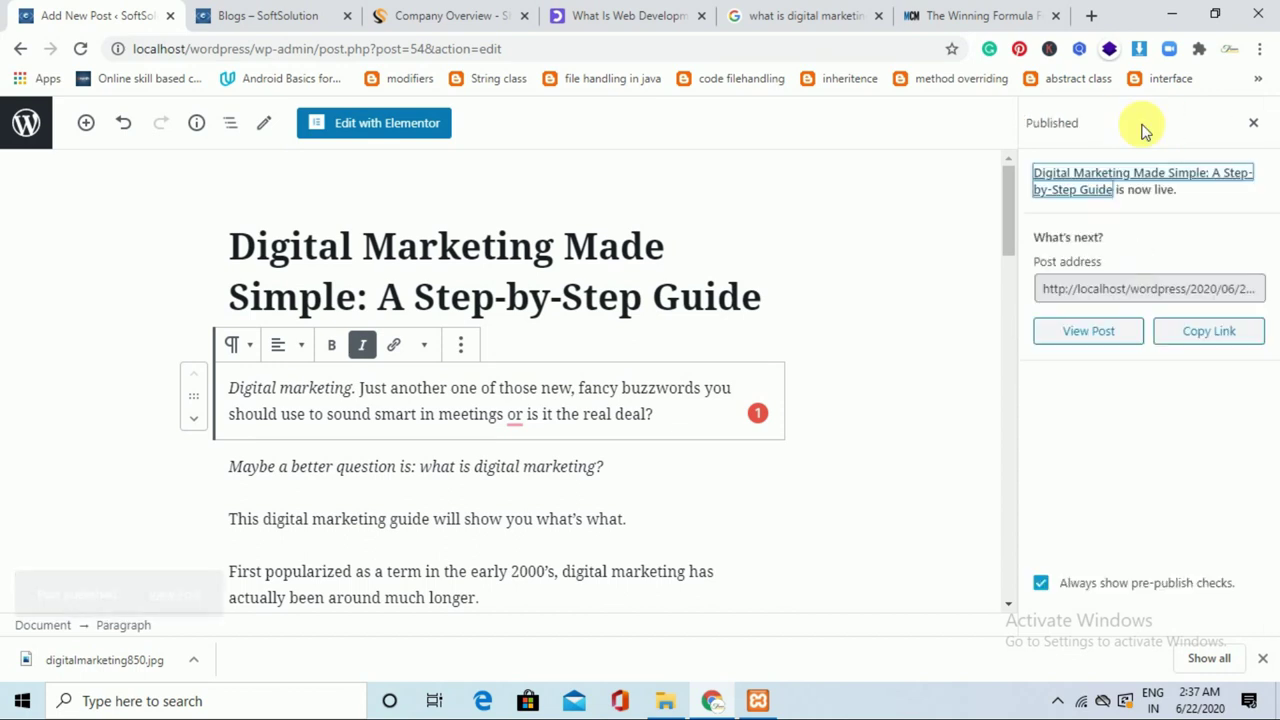
left_click(1254, 123)
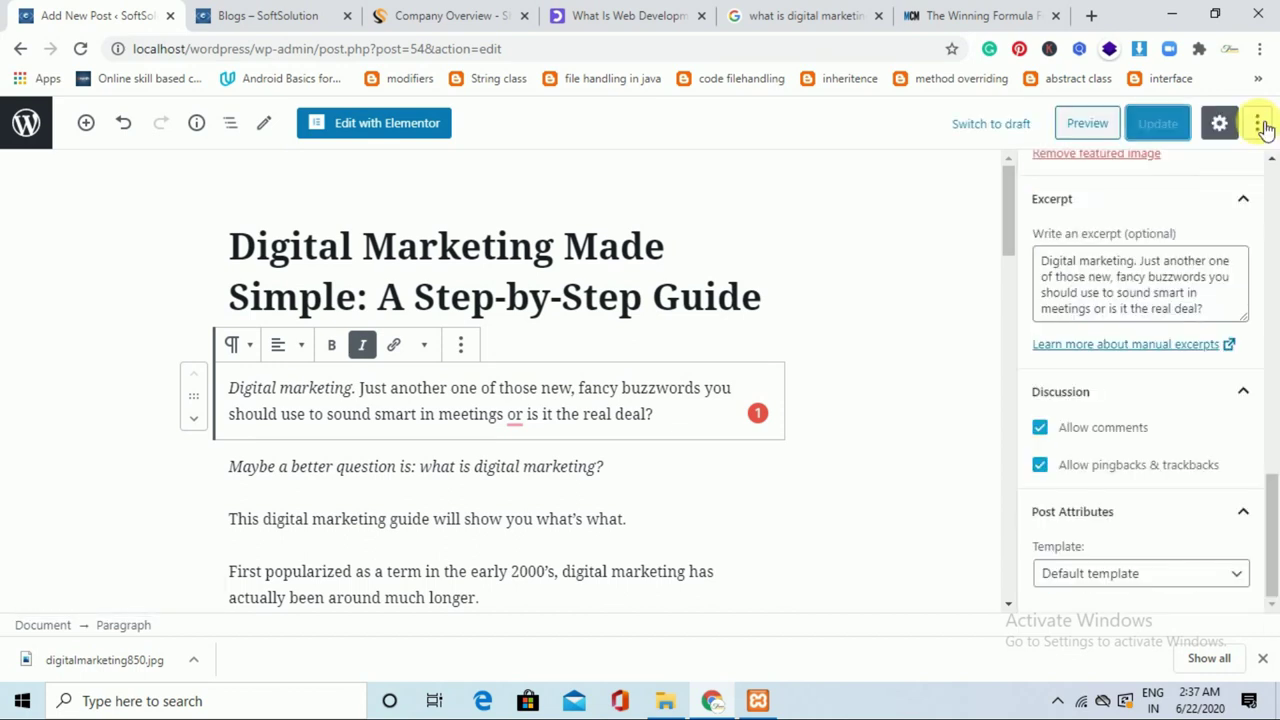
left_click(293, 10)
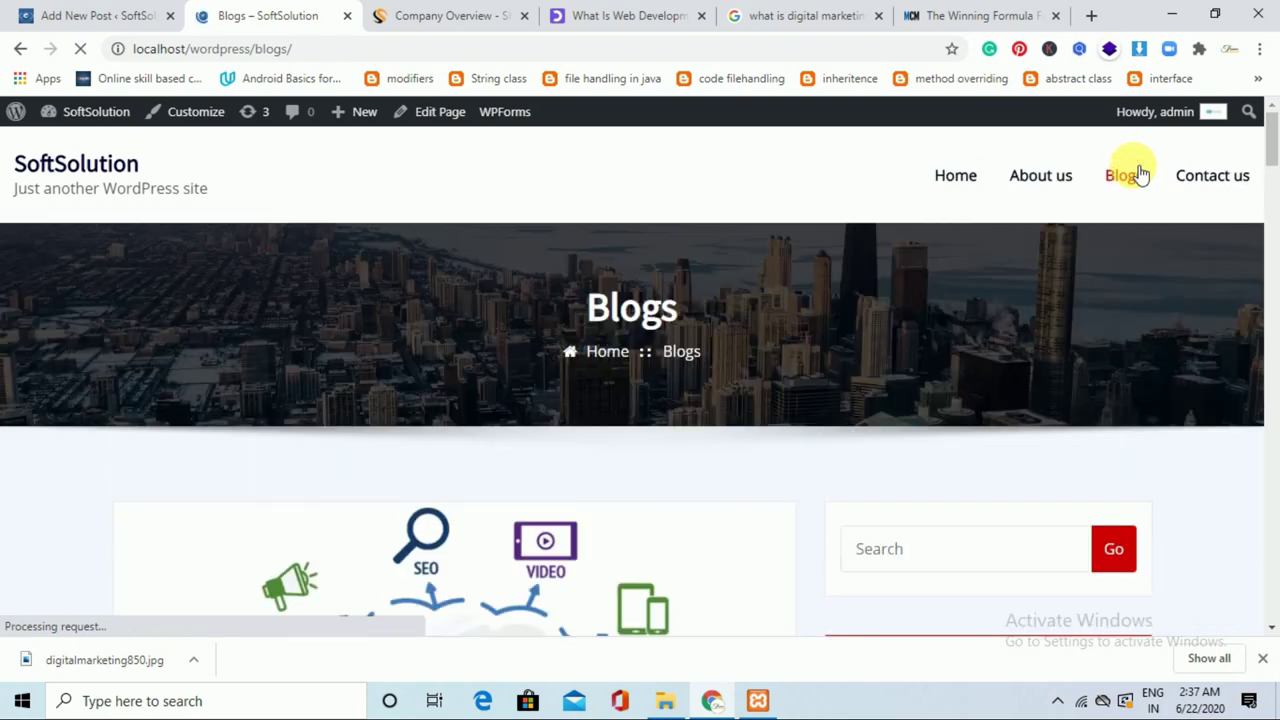
left_click_drag(1273, 130, 1273, 516)
Return to the Posts list, then scroll through the live Blogs page's digital marketing and web development posts.
left_click(95, 15)
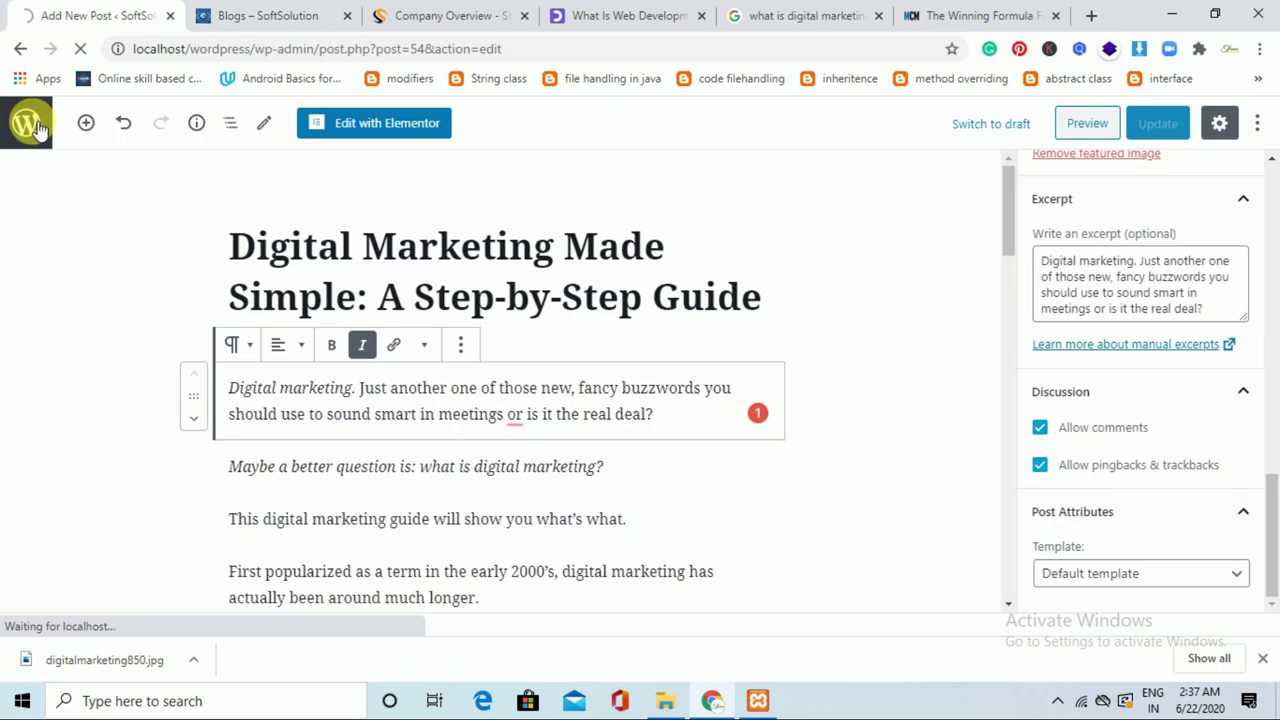
left_click(28, 124)
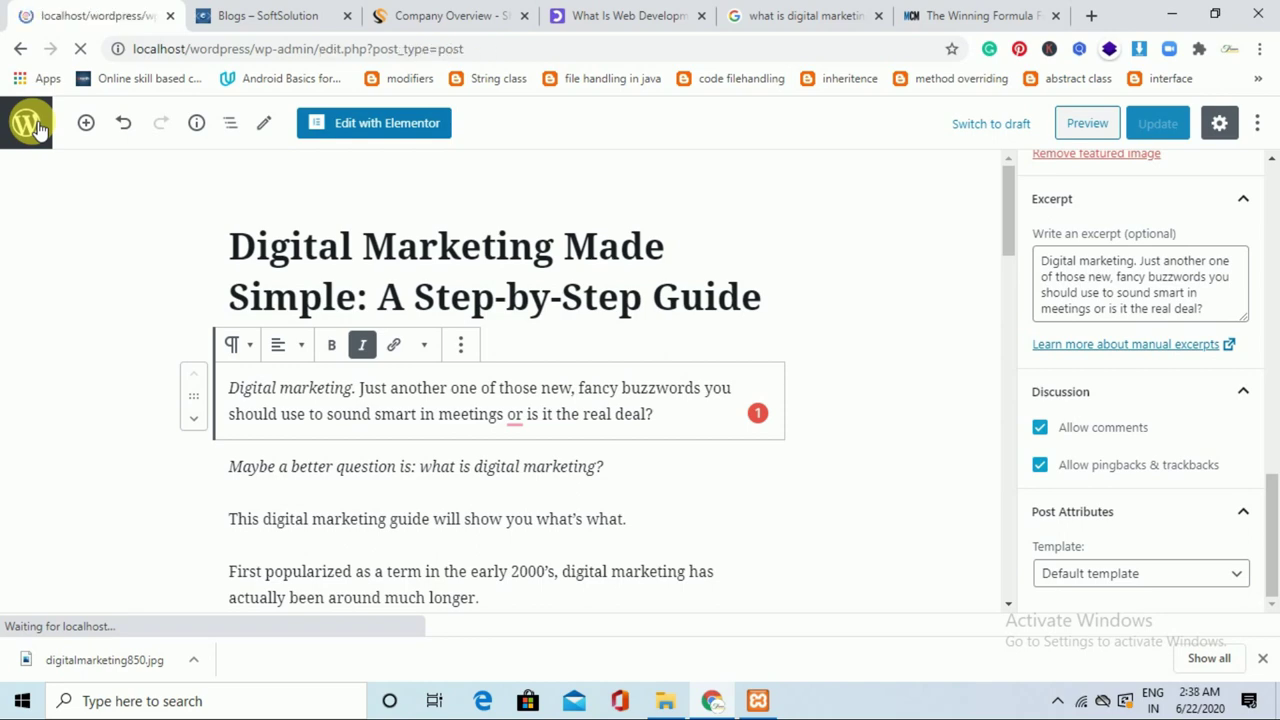
left_click(245, 10)
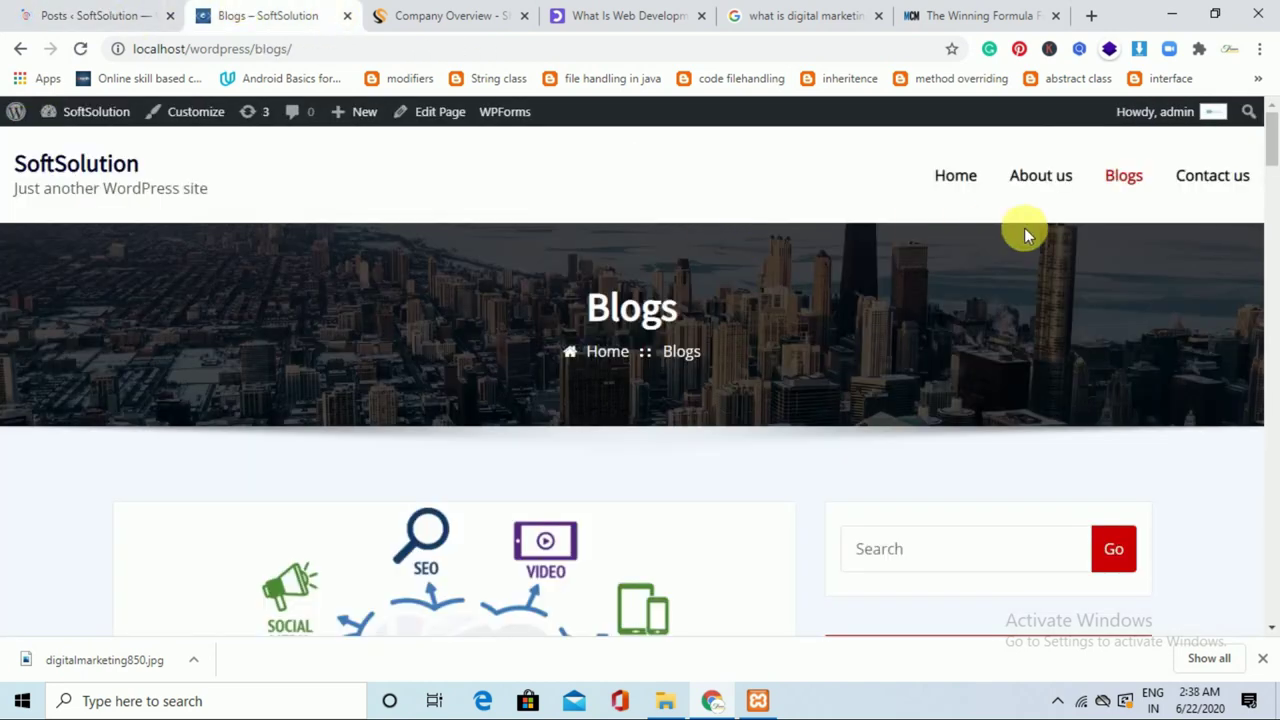
mouse_move(1270, 130)
left_mouse_down()
mouse_move(1274, 337)
mouse_move(1275, 152)
left_mouse_up()
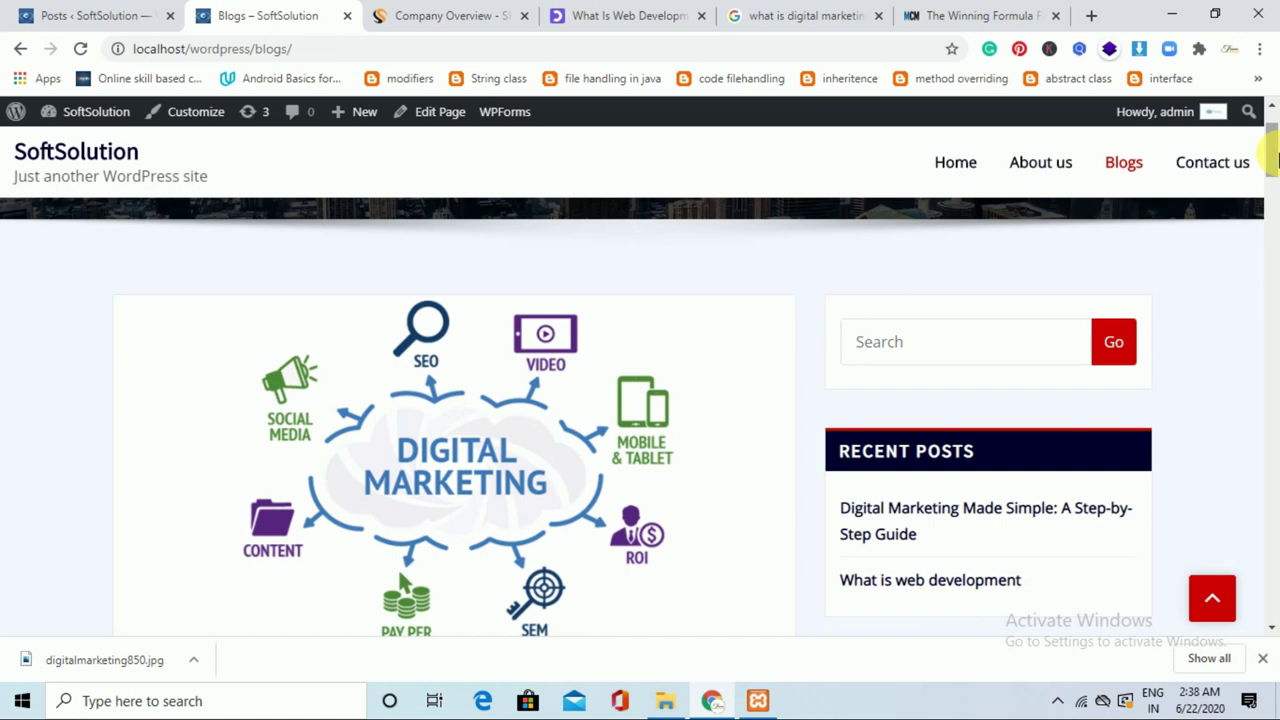
mouse_move(1278, 160)
left_mouse_down()
mouse_move(1275, 408)
mouse_move(1276, 152)
left_mouse_up()
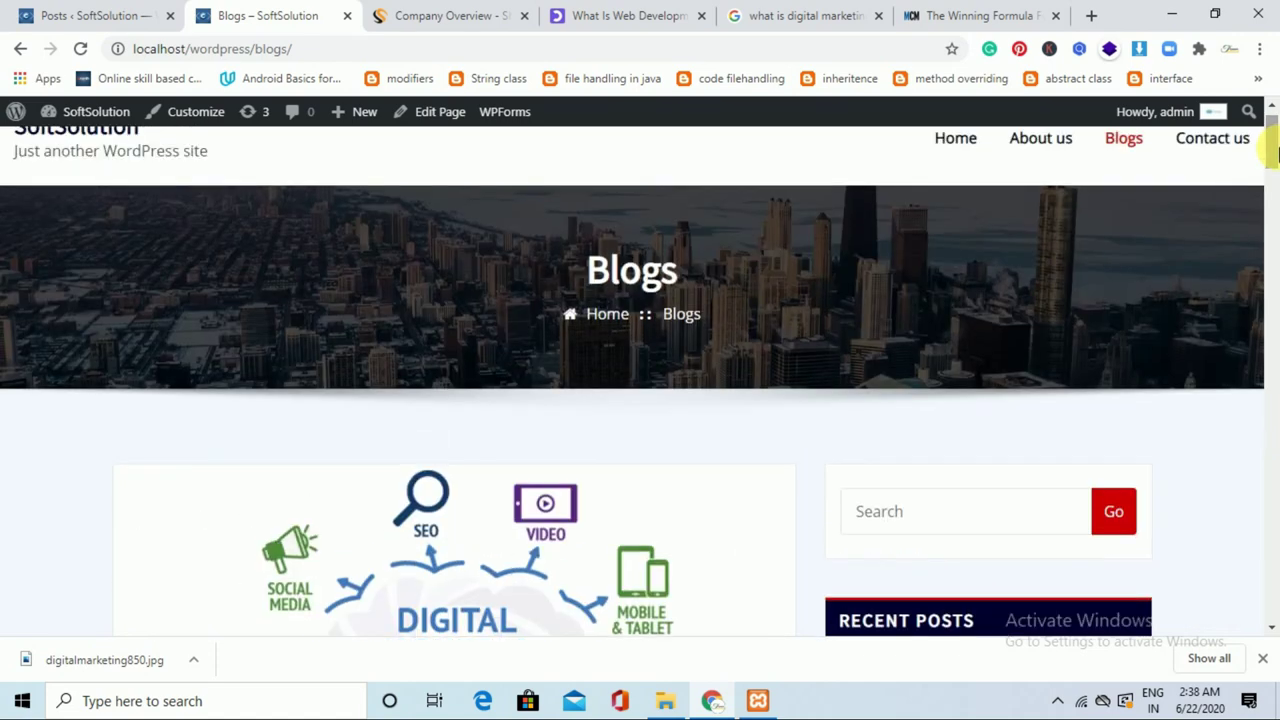
From the admin Posts list, go to Plugins > Add New.
left_click(44, 10)
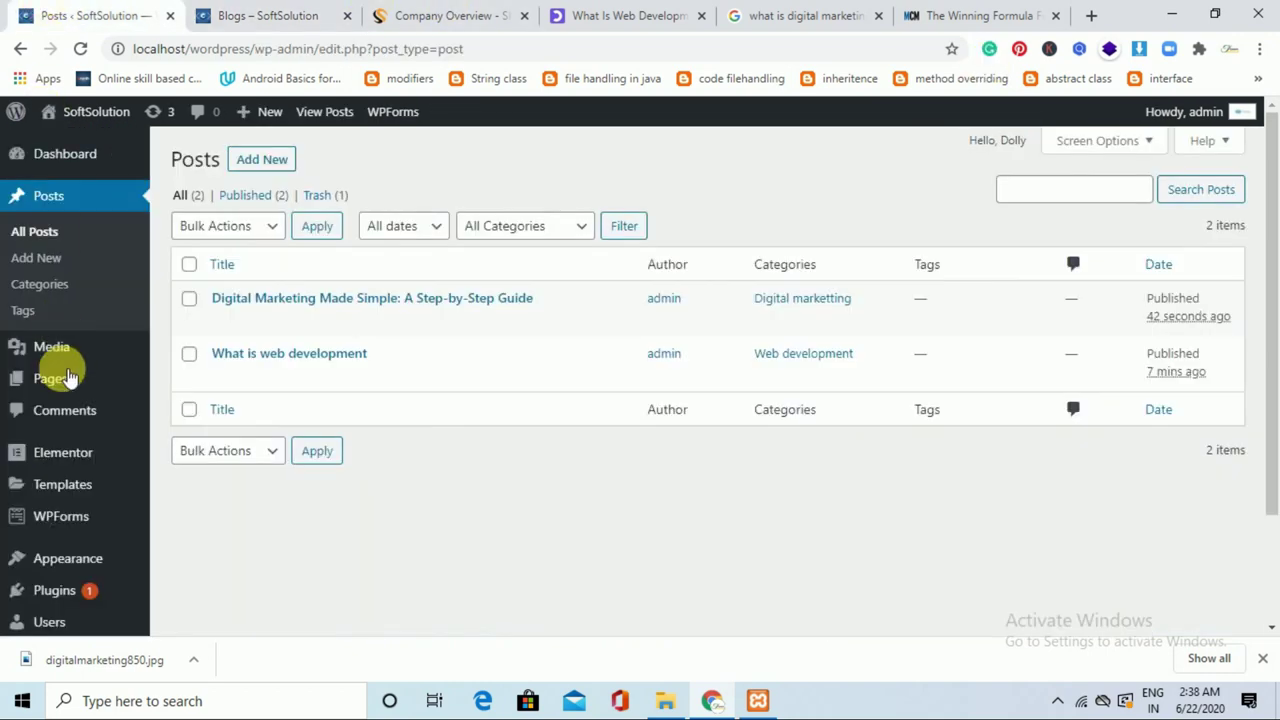
mouse_move(86, 583)
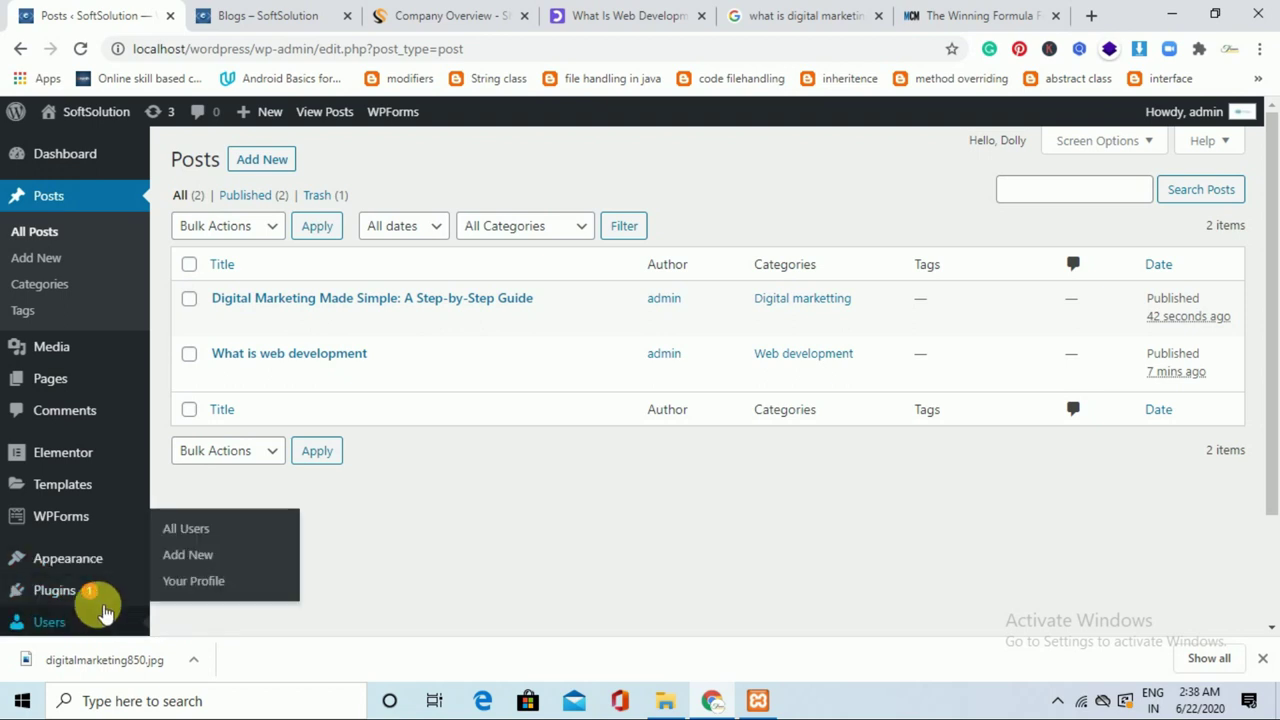
left_click(192, 555)
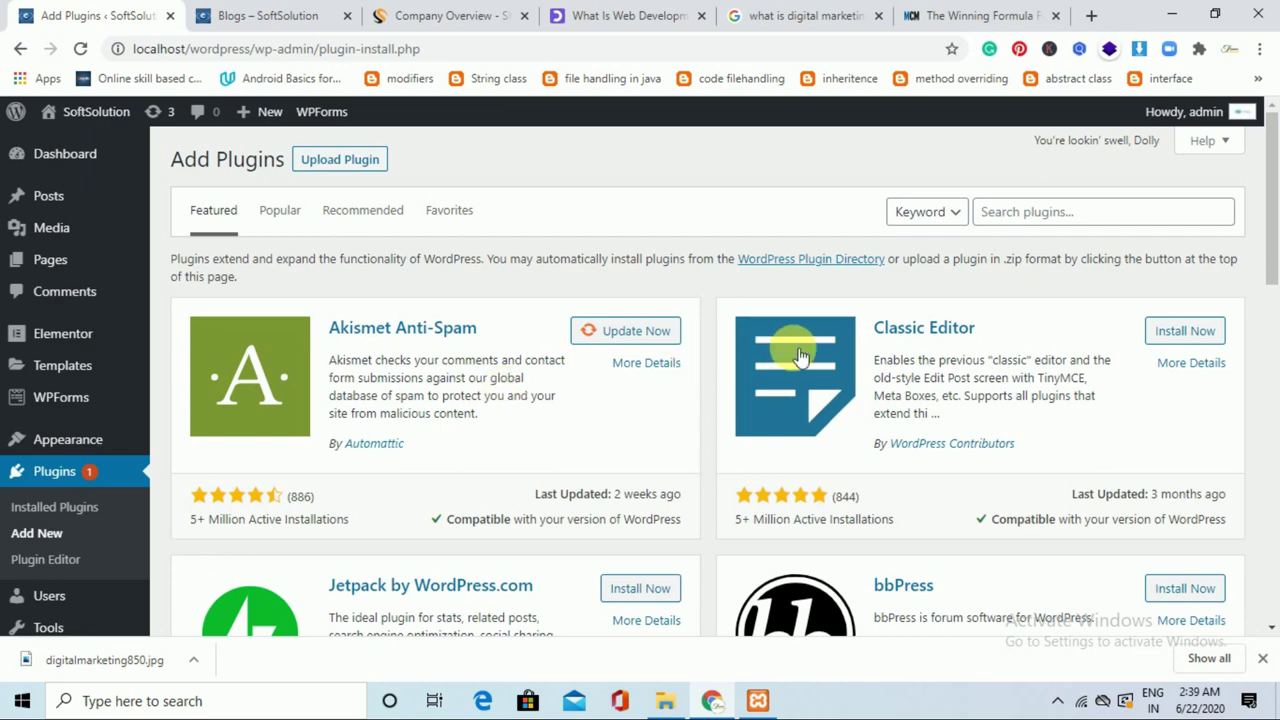
Search plugins for 'post grid', then install and activate Post Grid.
left_click(1048, 222)
type("p")
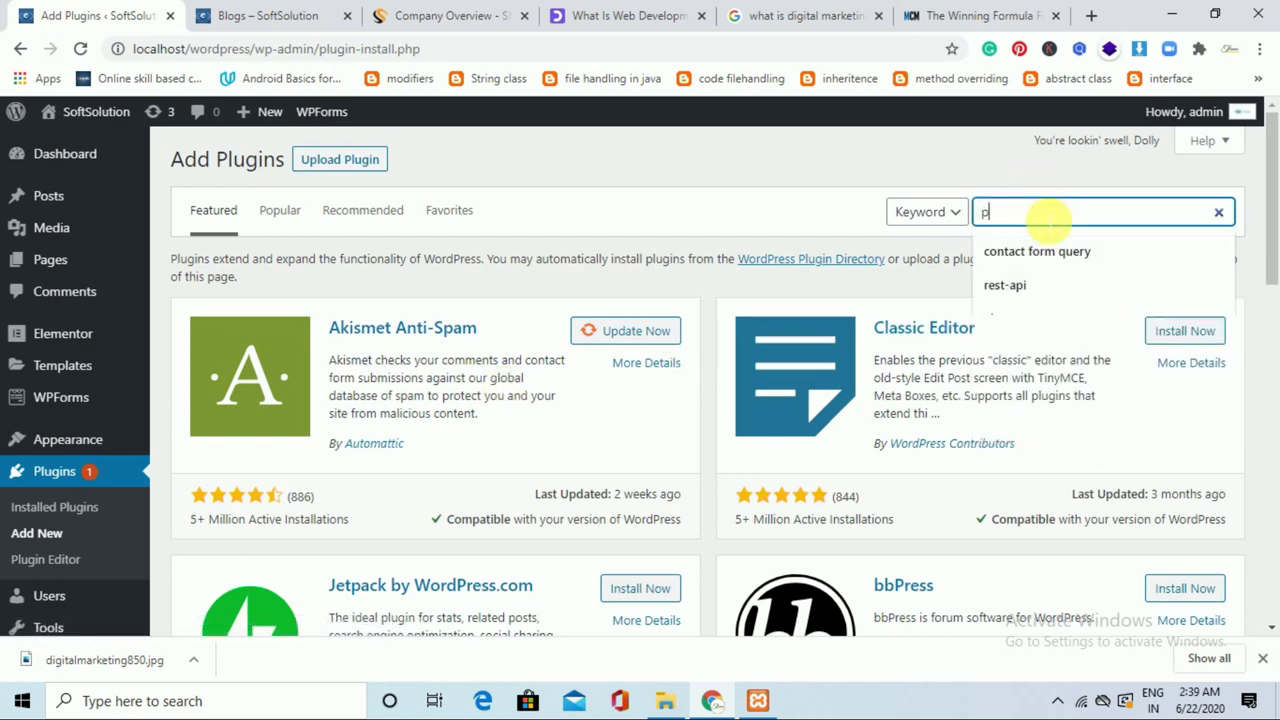
type("ost grid")
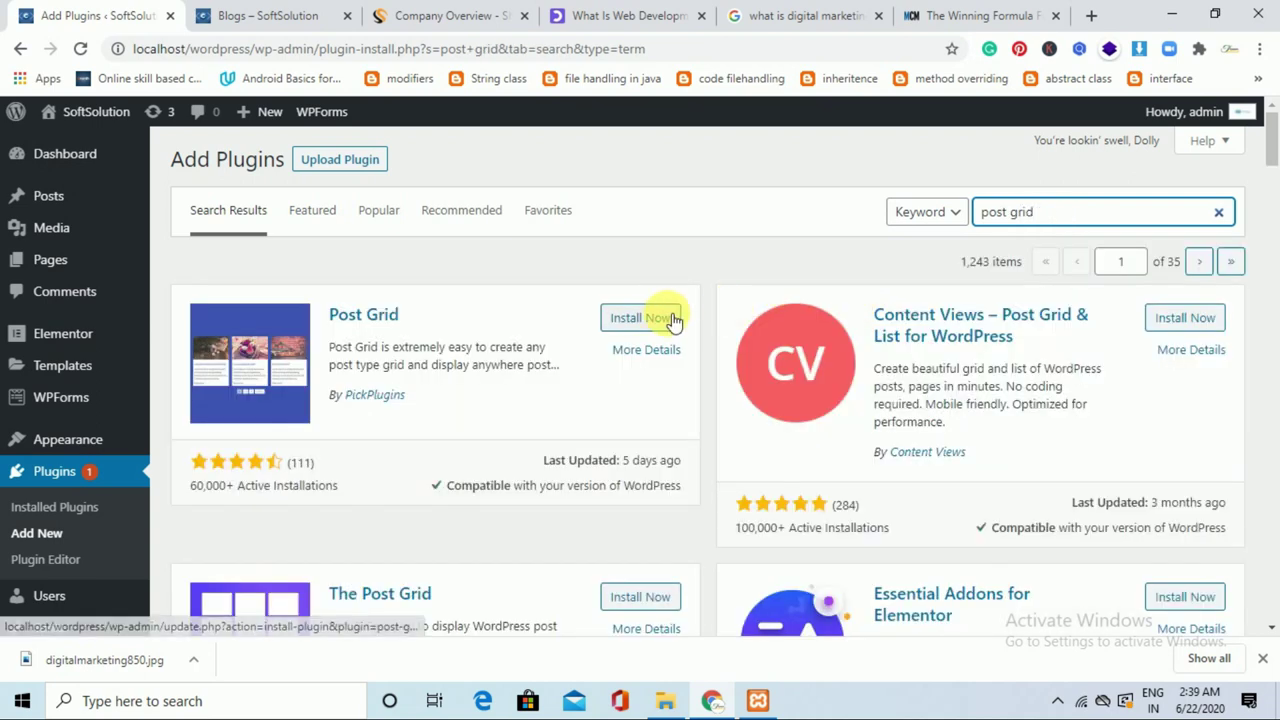
left_click(675, 319)
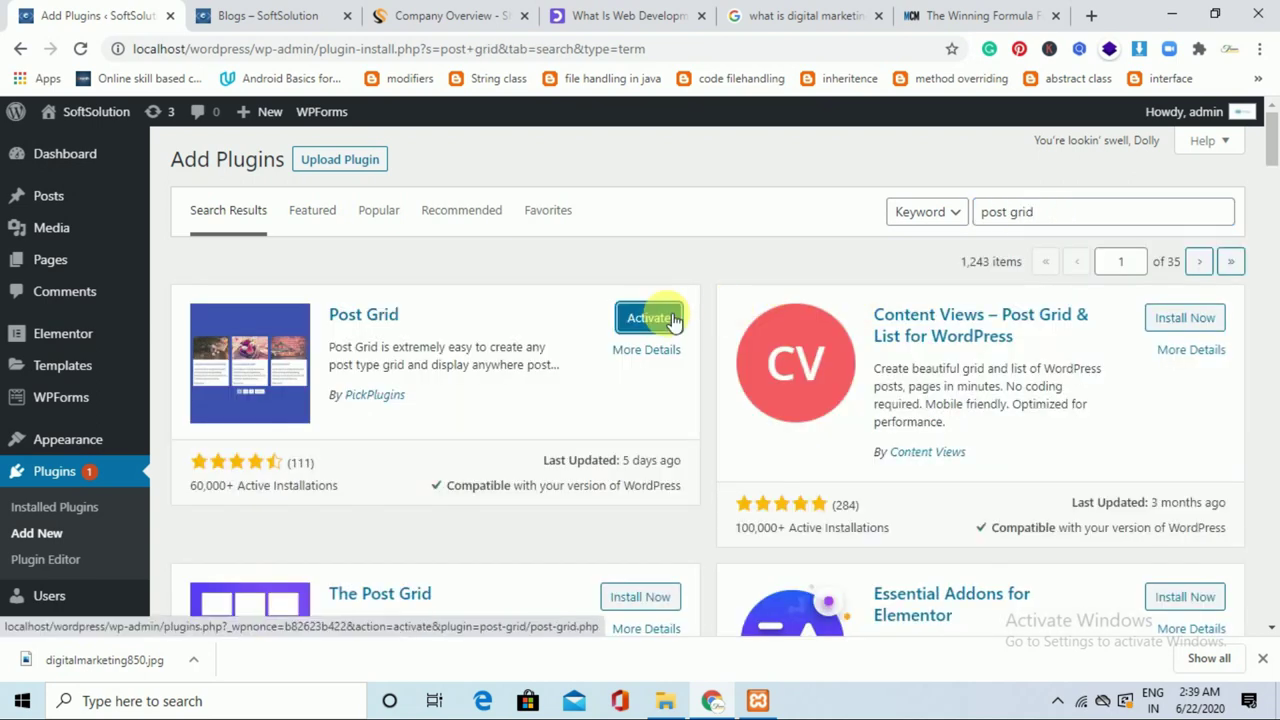
left_click(675, 319)
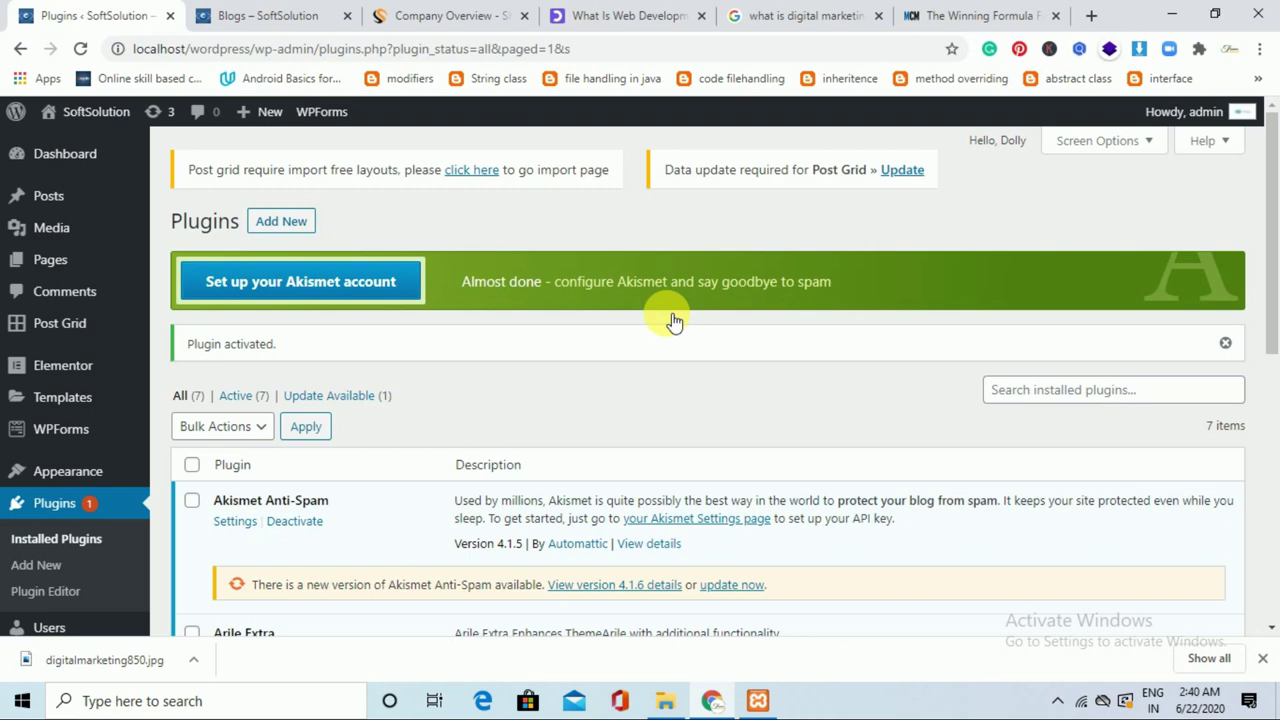
Start a new grid from the Post Grid plugin's All Post Grid list.
left_click_drag(1271, 215, 1270, 460)
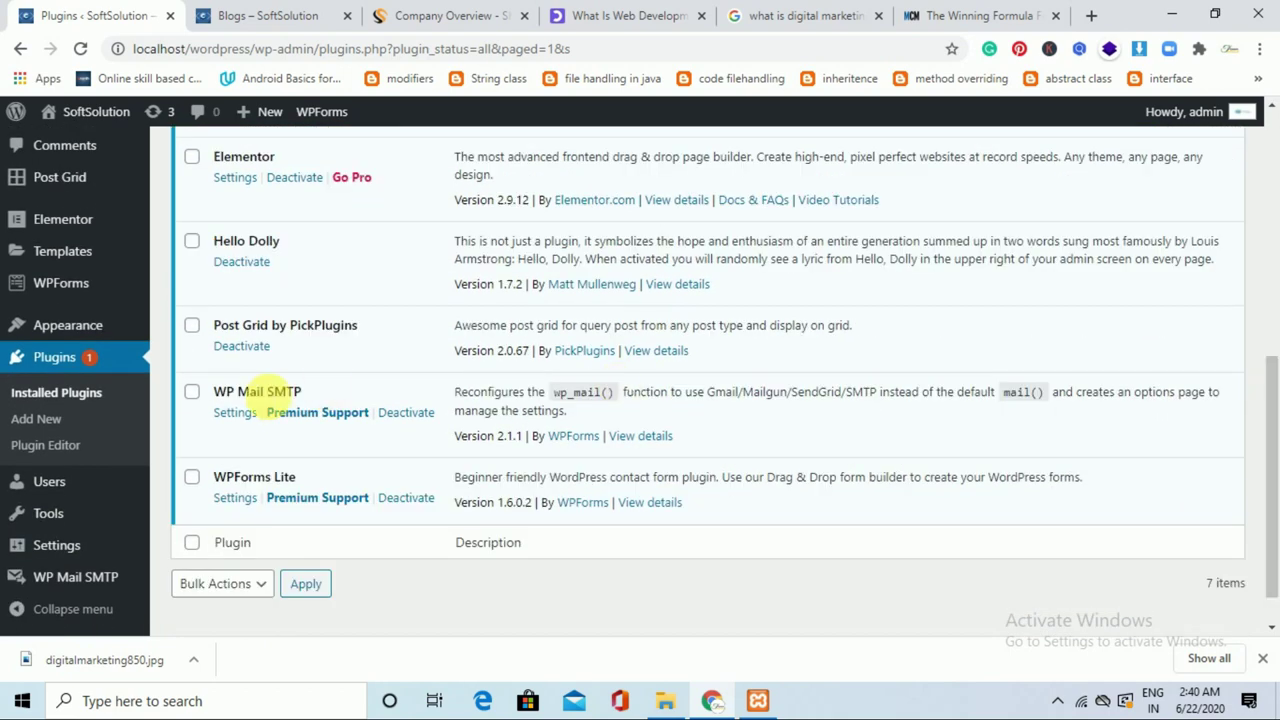
mouse_move(80, 180)
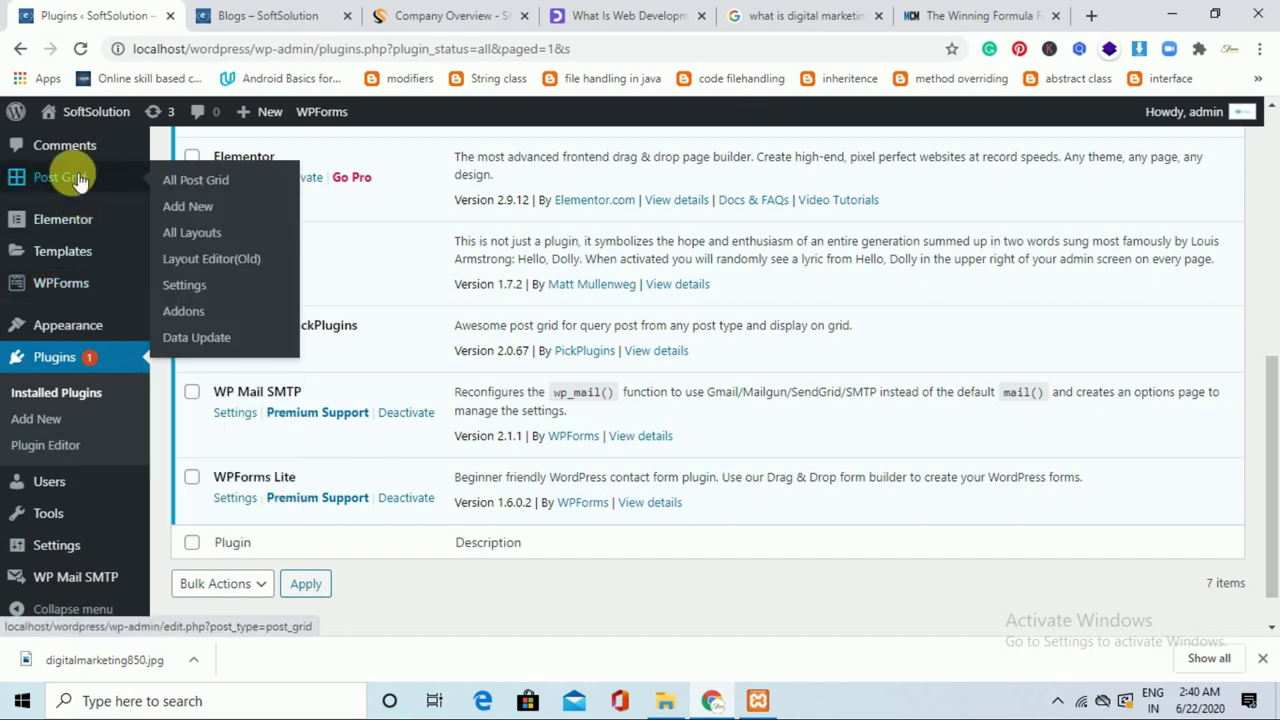
left_click(203, 180)
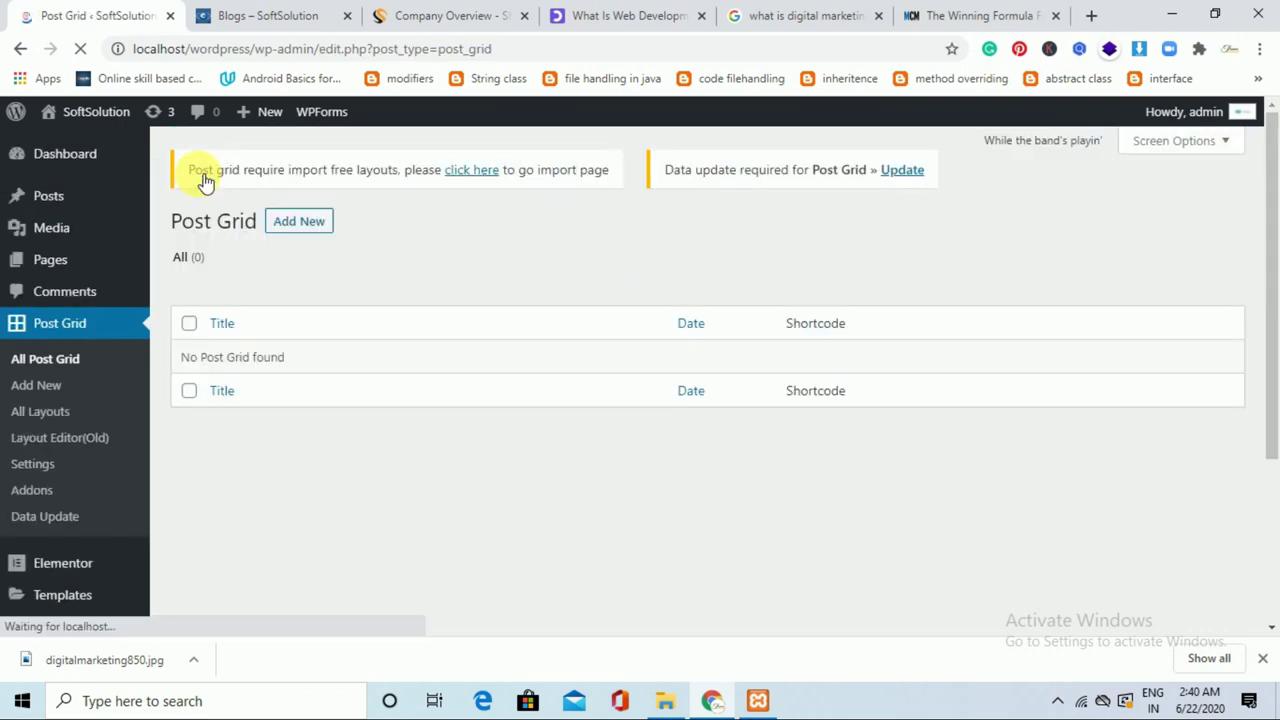
left_click(299, 222)
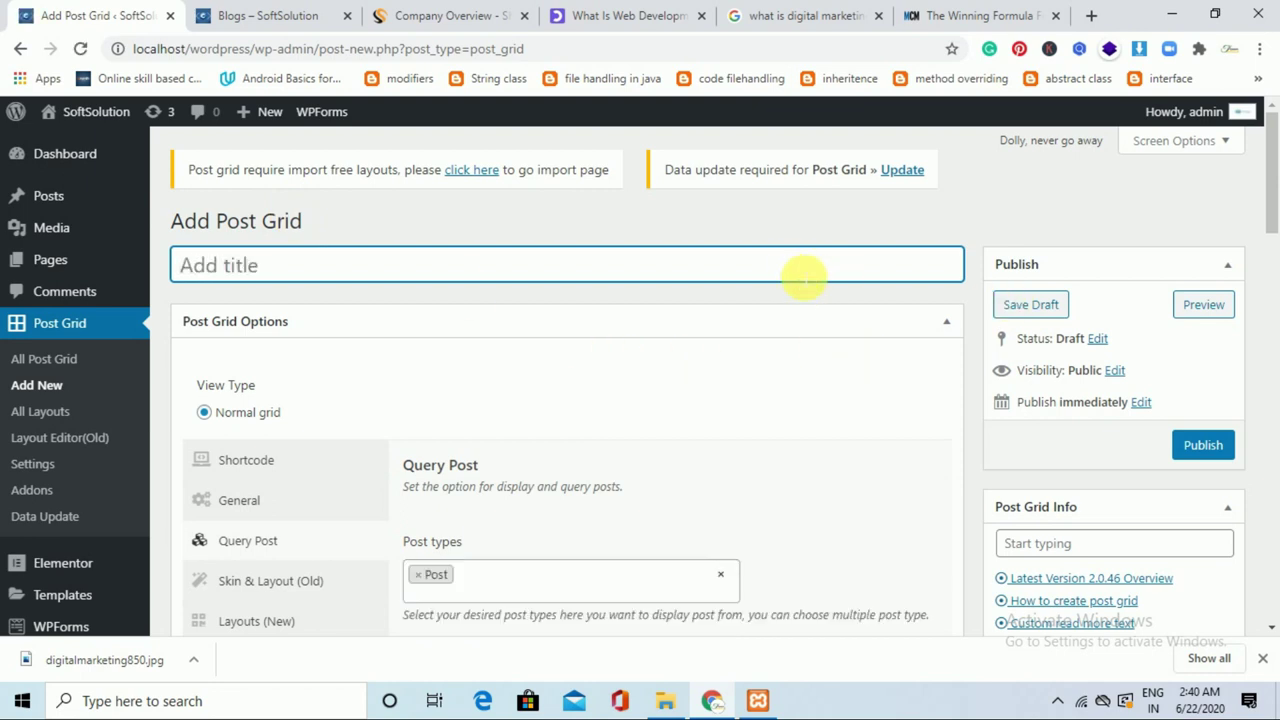
Title the grid 'PostgridView', keep Post as post type, and query by Categories(category).
type("PostgridView")
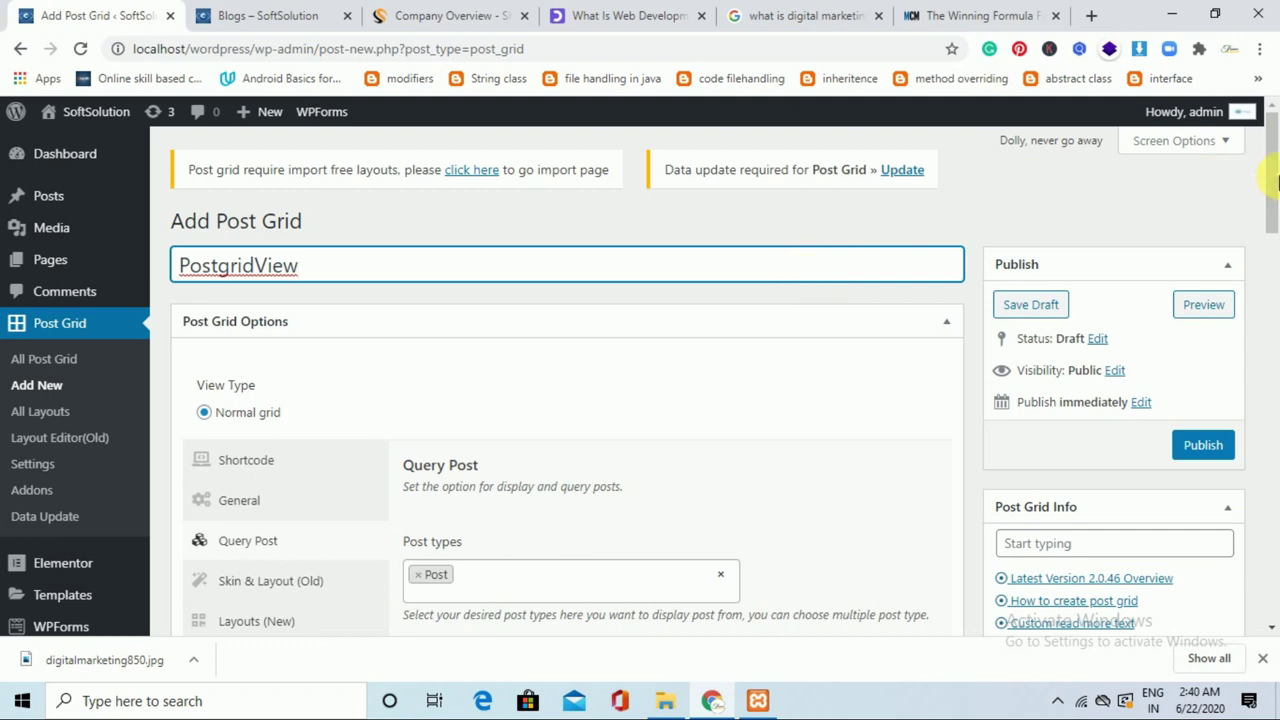
left_click_drag(1272, 180, 1275, 222)
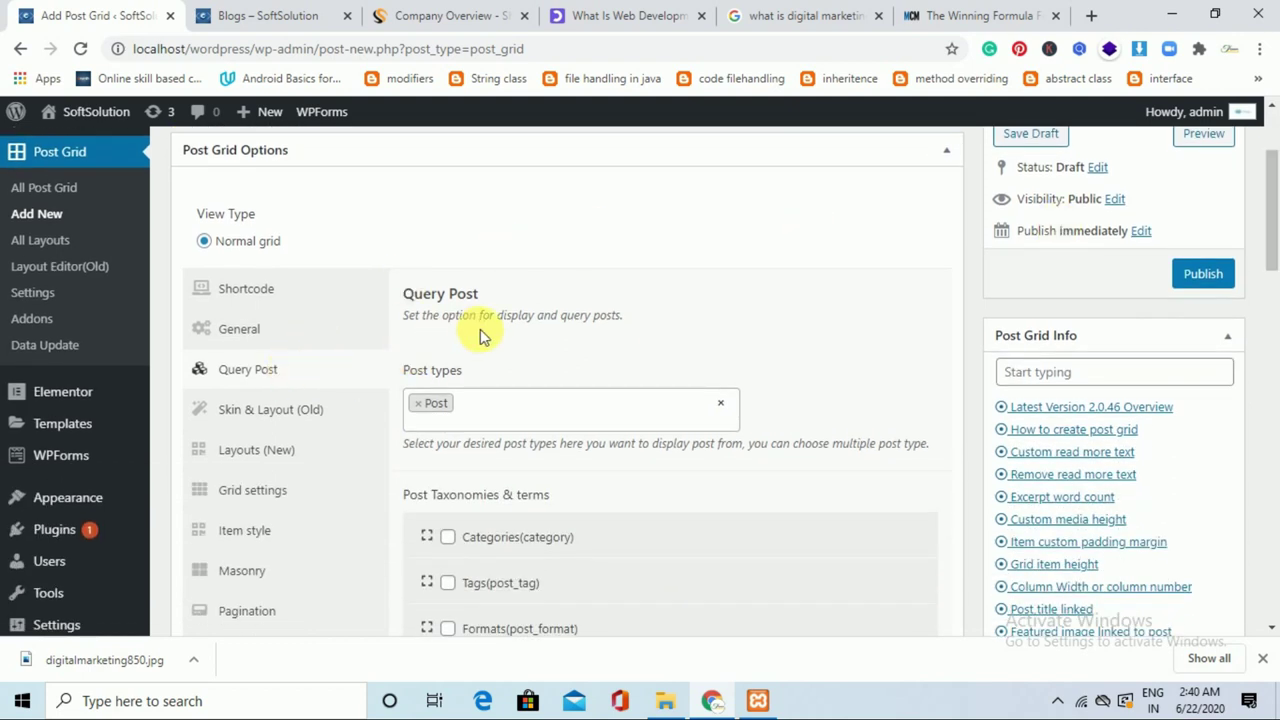
left_click(488, 405)
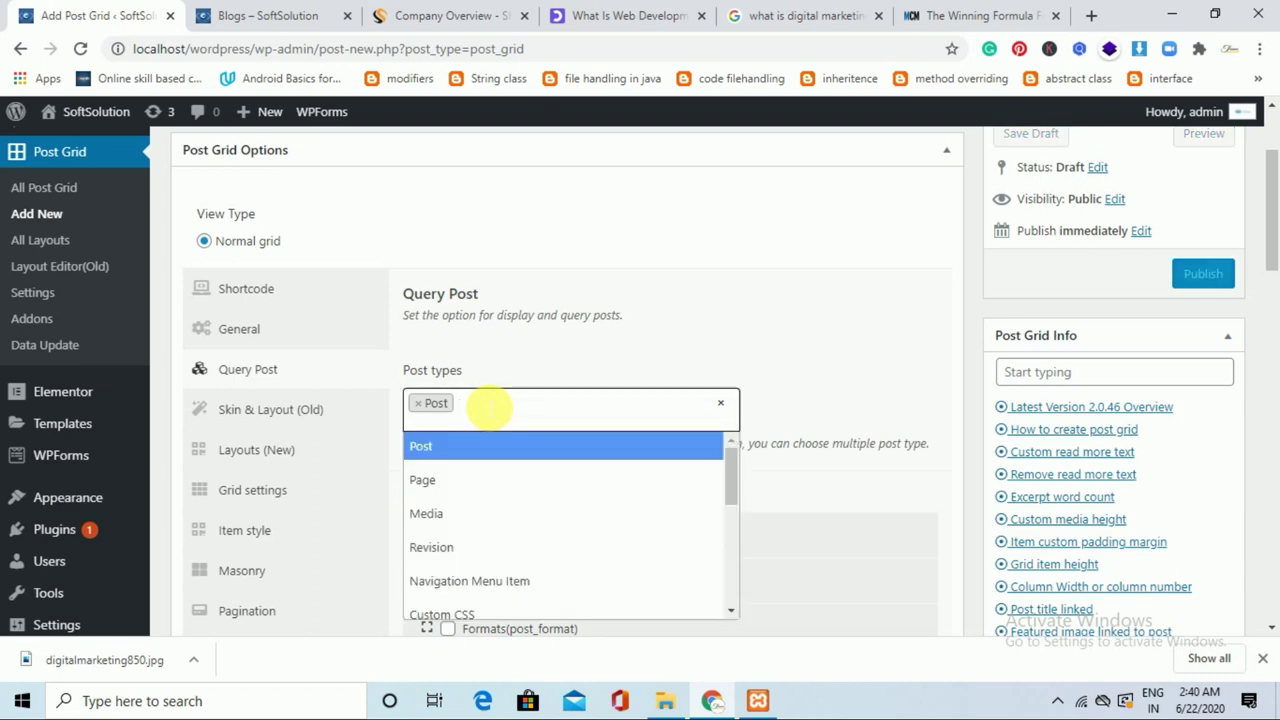
left_click(713, 330)
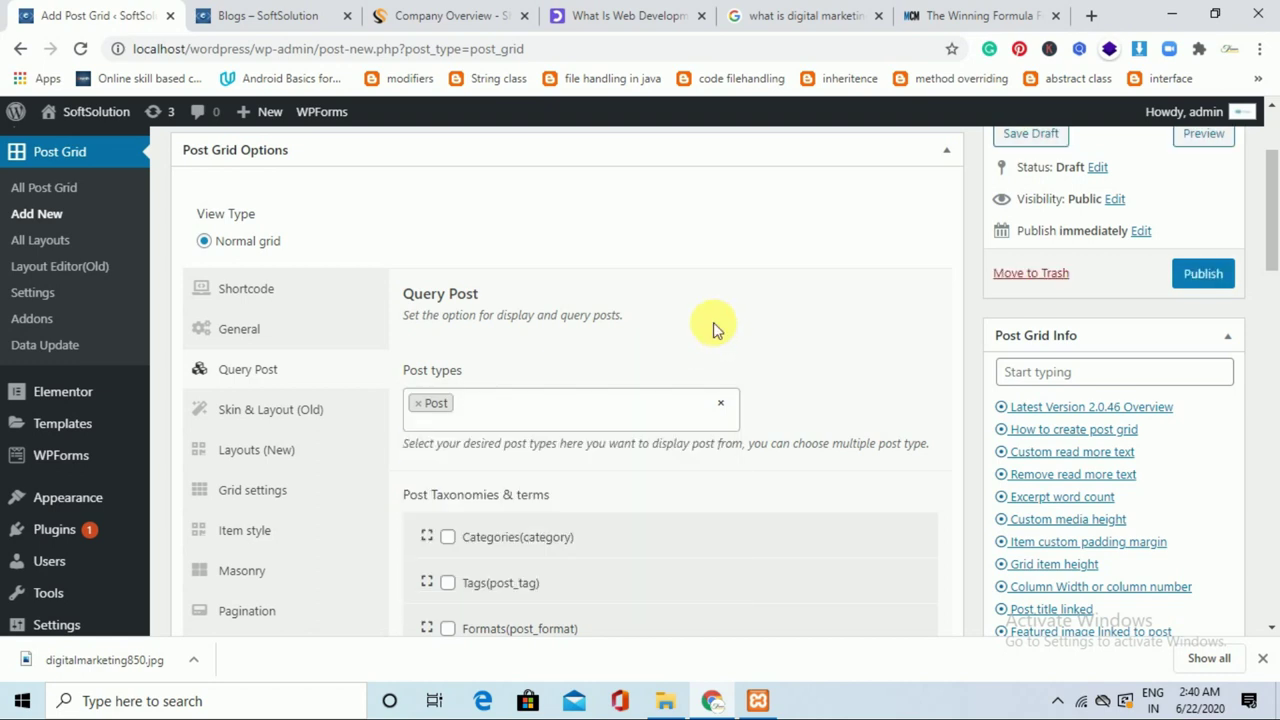
scroll(713, 330, "down", 2)
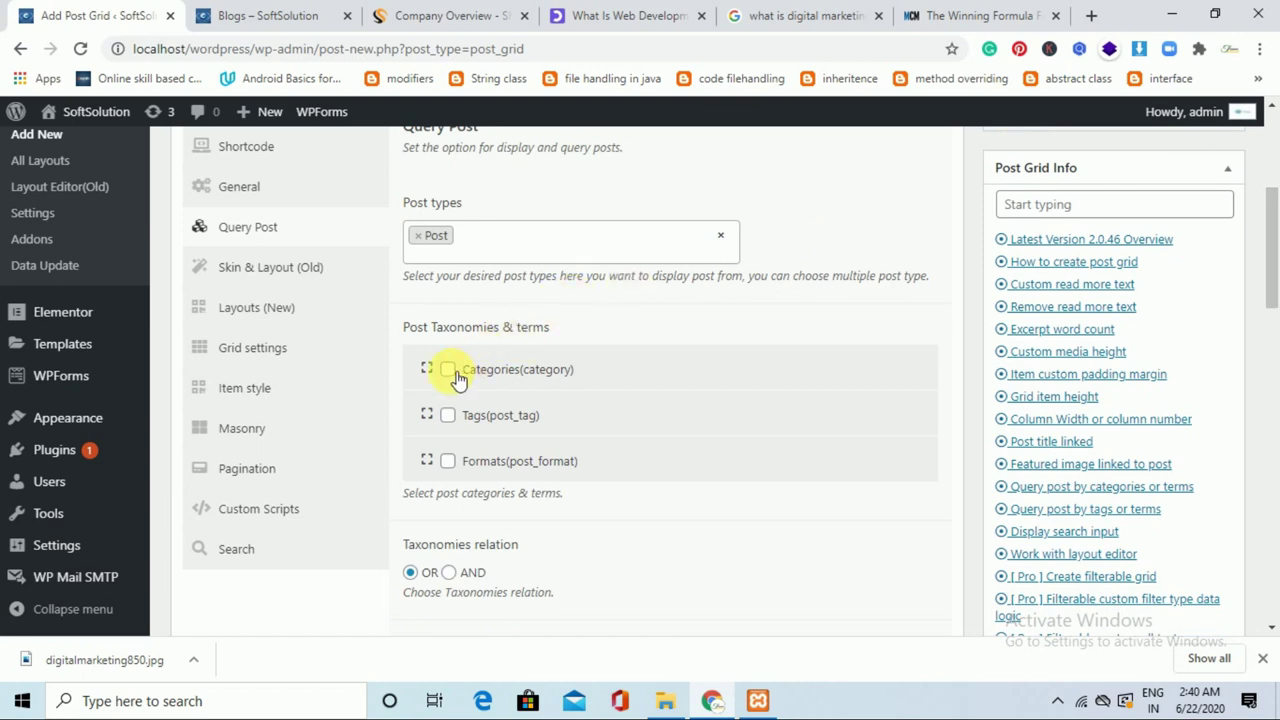
left_click(448, 370)
Review the grid's Posts per page and Exclude by post ID query settings.
left_click_drag(1276, 265, 1275, 468)
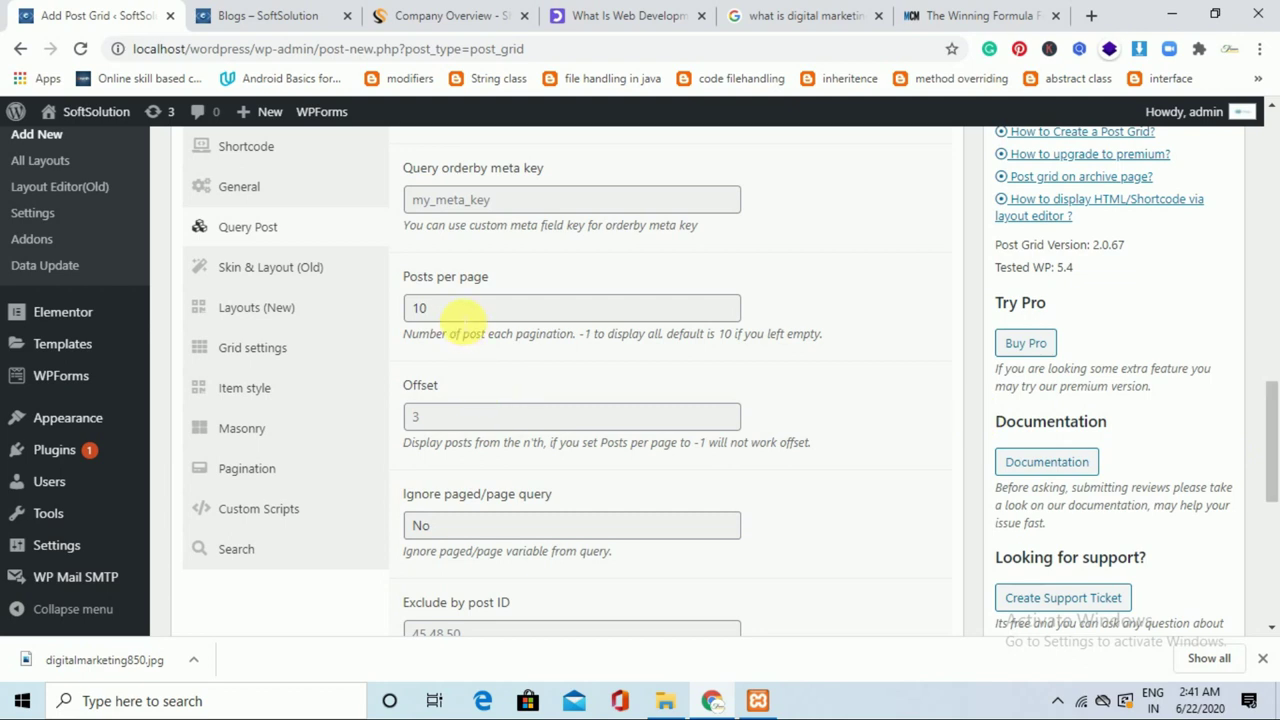
left_click(467, 312)
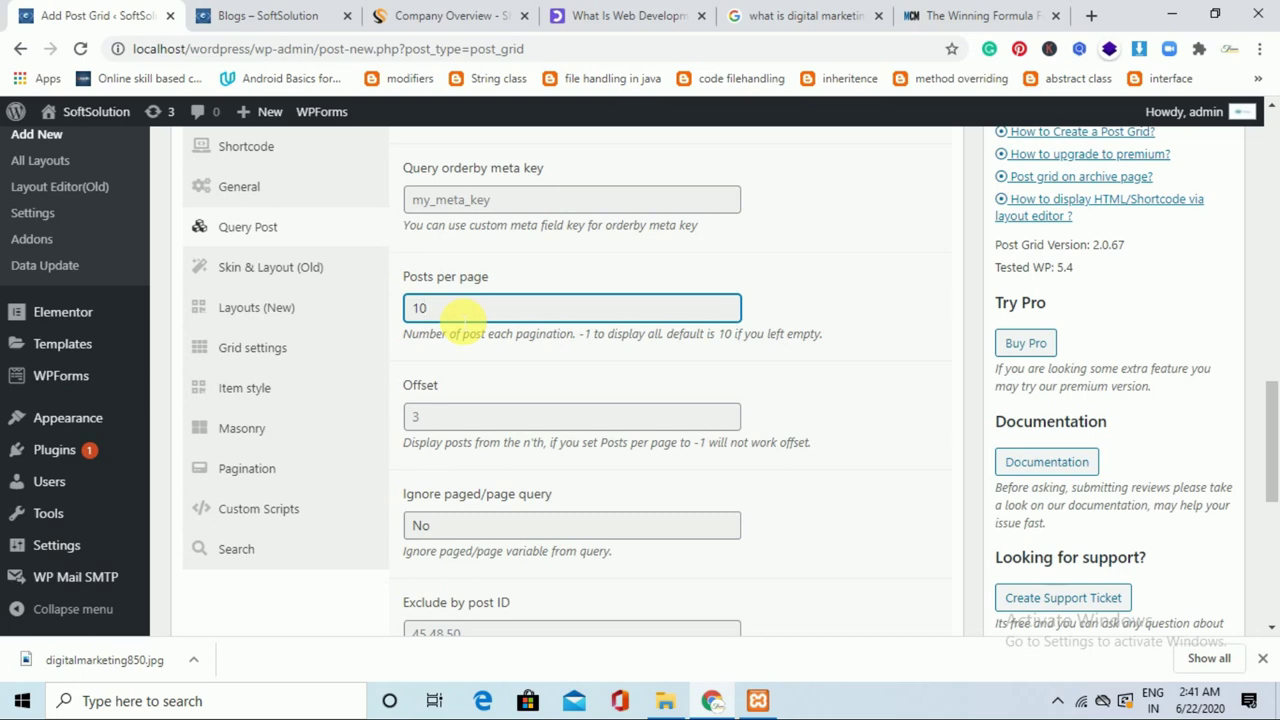
left_click_drag(1274, 400, 1275, 519)
left_click(650, 216)
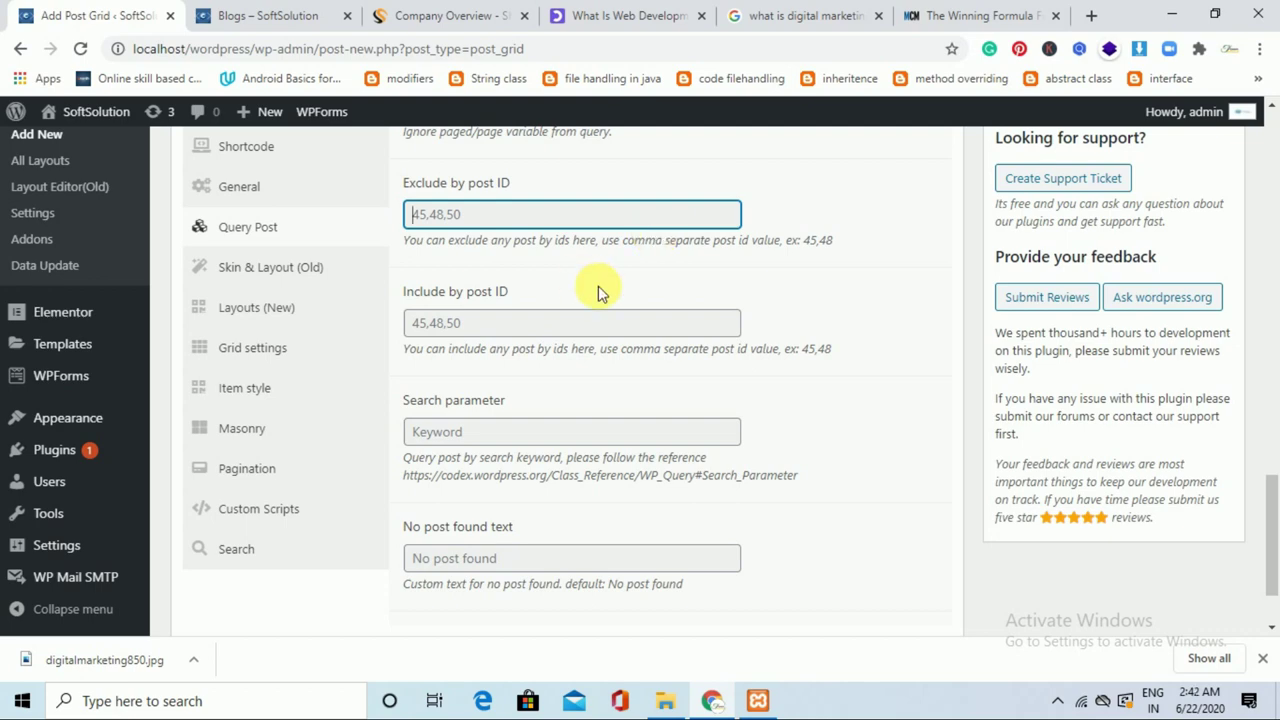
scroll(1275, 537, "down", 1)
left_click_drag(1272, 528, 1272, 120)
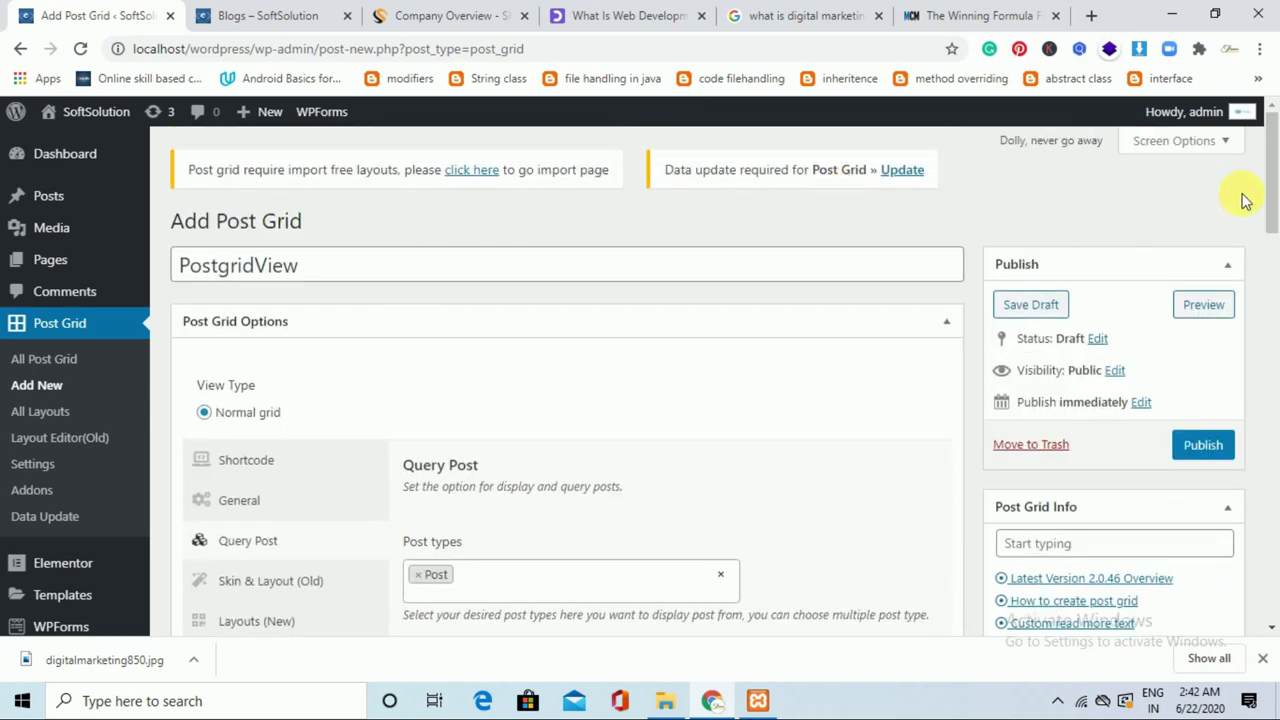
Publish the PostgridView grid and copy its shortcode [post_grid id='57'].
left_click(1203, 448)
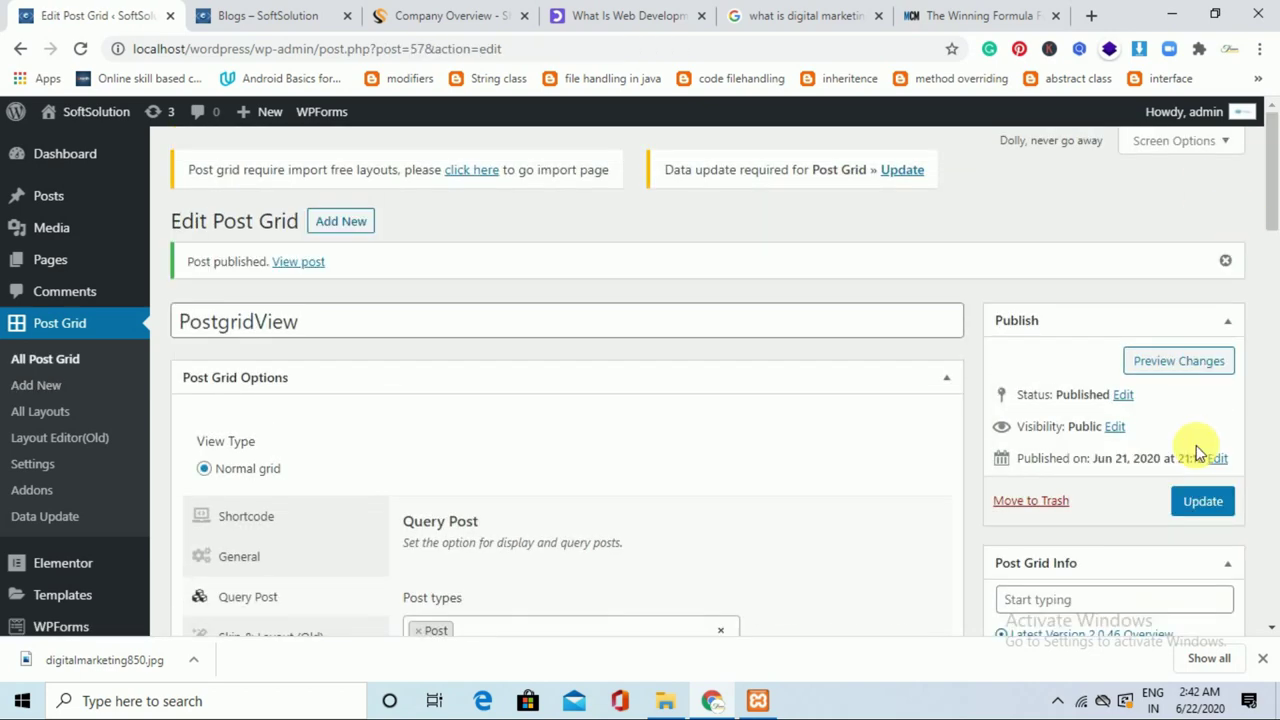
left_click(284, 530)
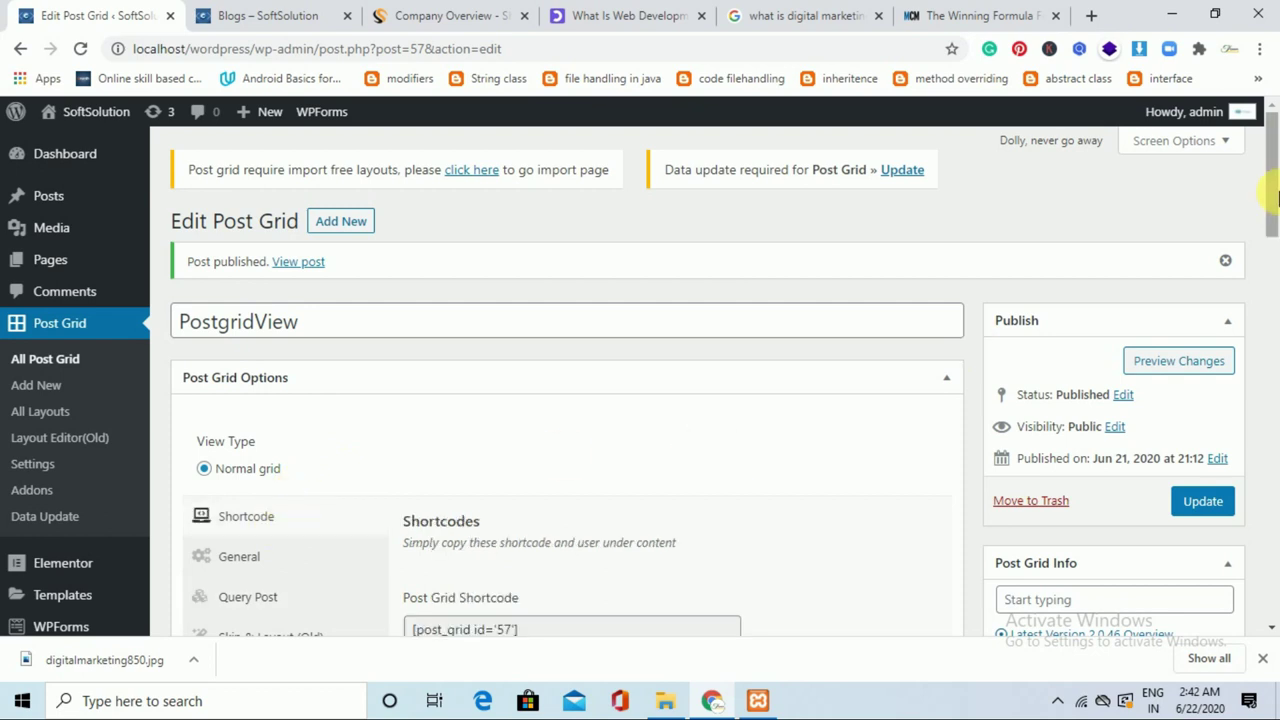
left_click_drag(1271, 152, 594, 414)
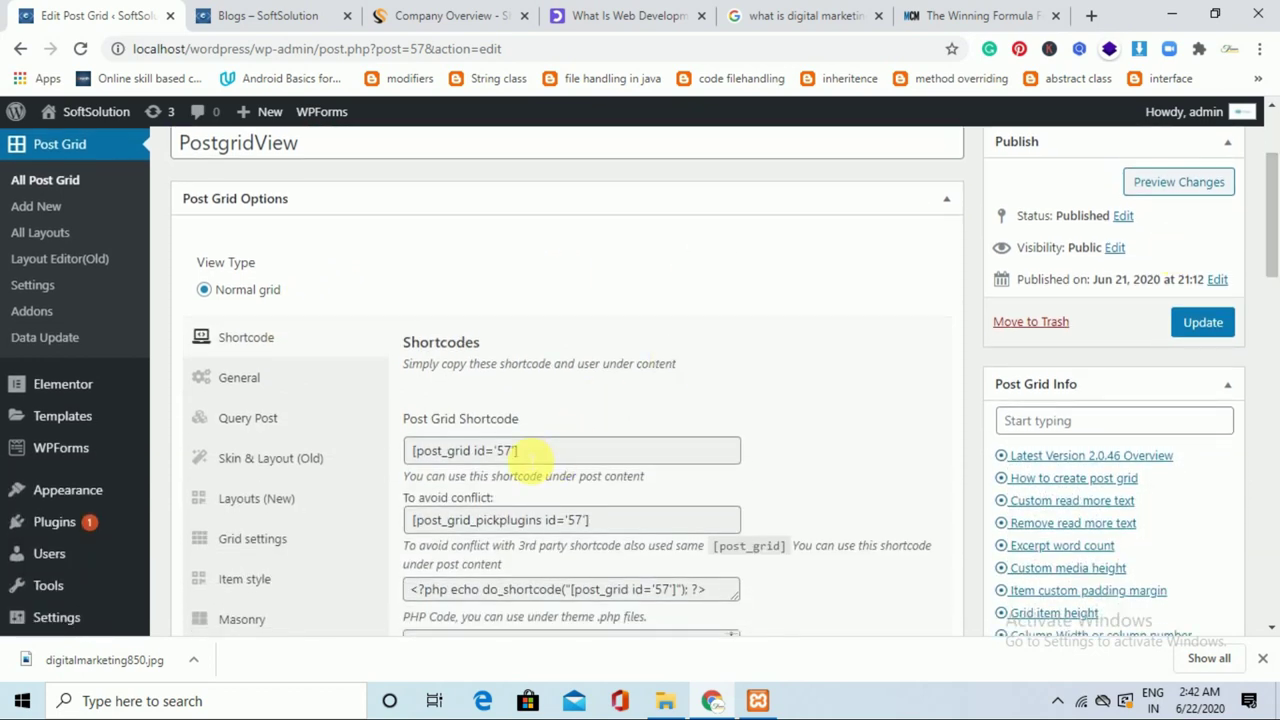
left_click_drag(525, 453, 420, 462)
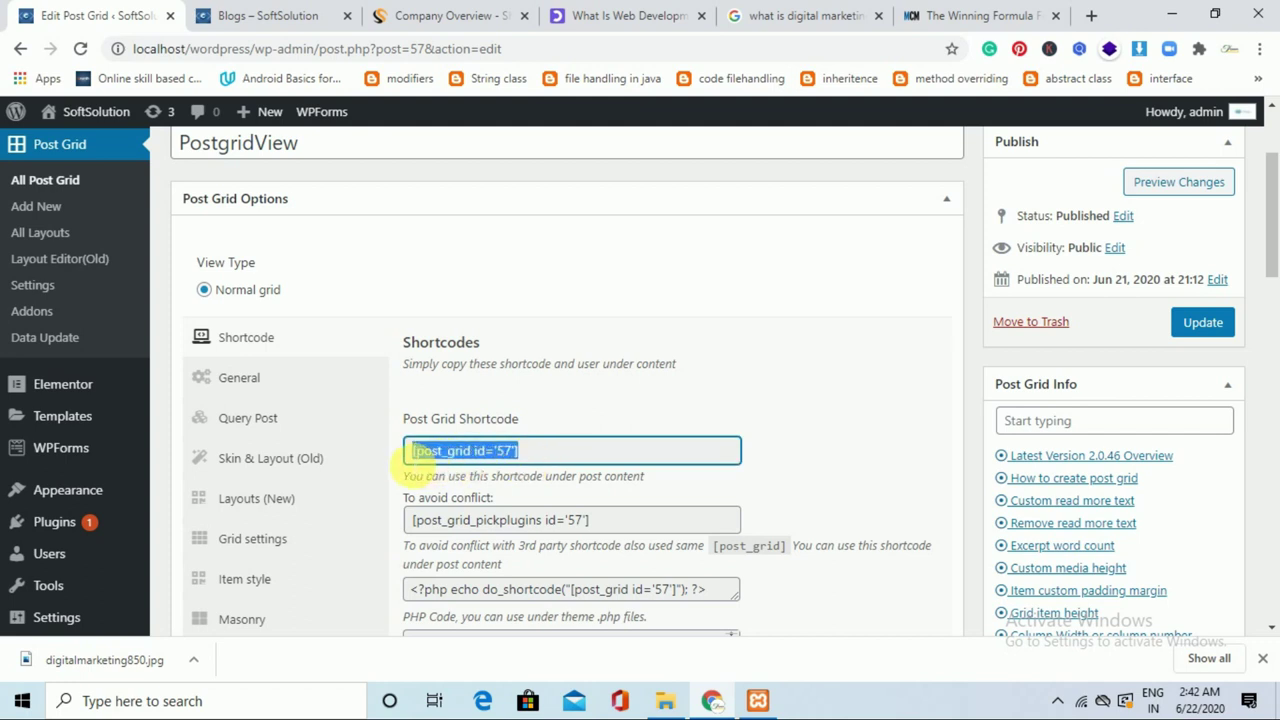
left_click(413, 461)
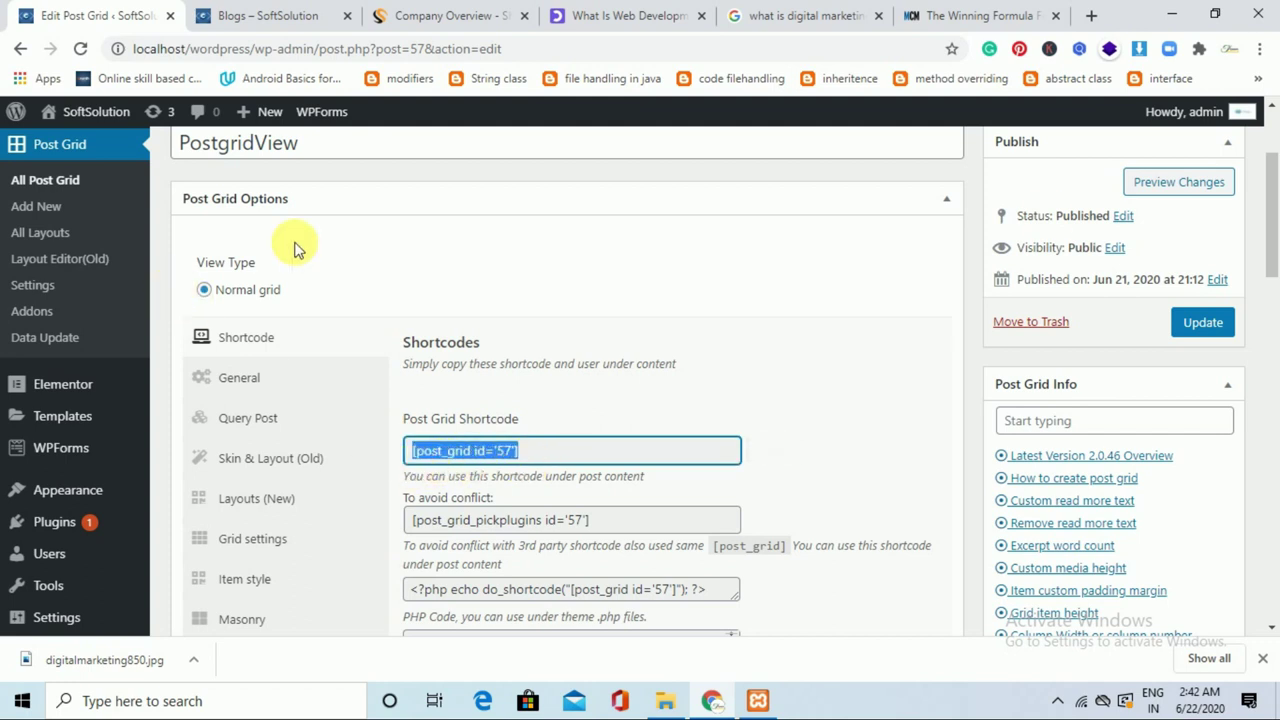
left_click_drag(1273, 210, 1275, 145)
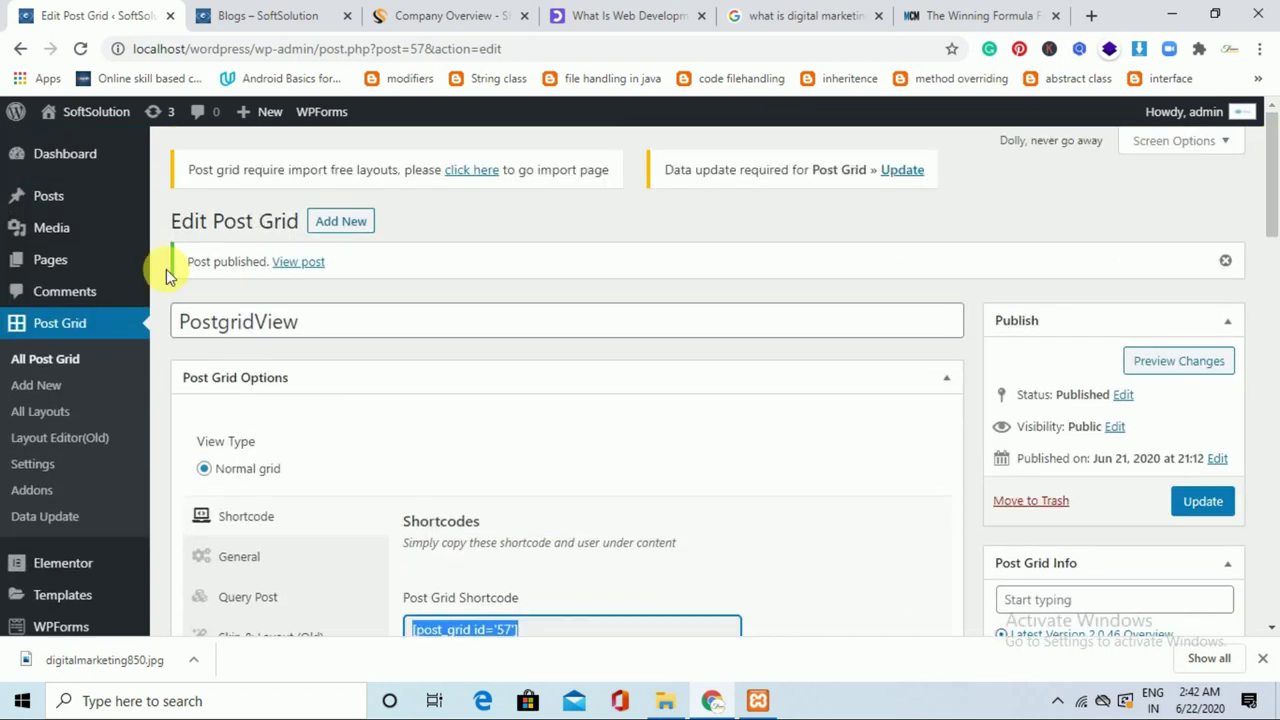
Move the Blog page to the Trash from the All Pages list.
mouse_move(83, 264)
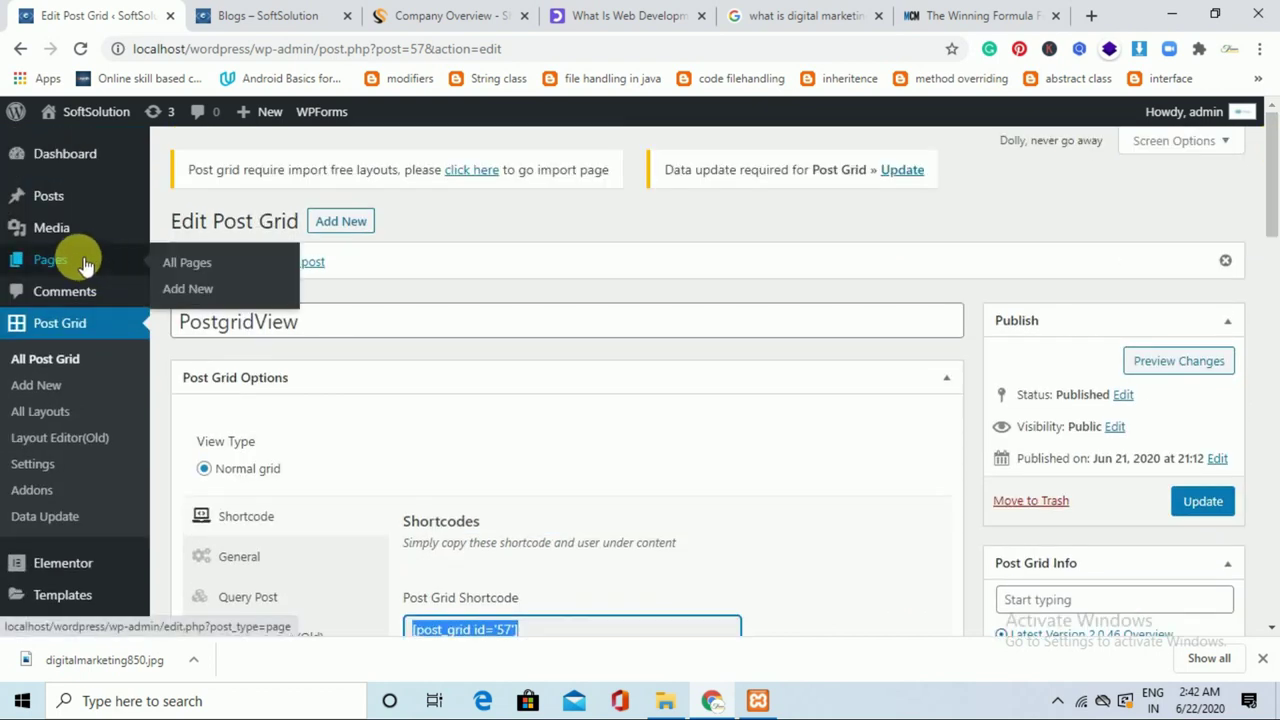
left_click(176, 264)
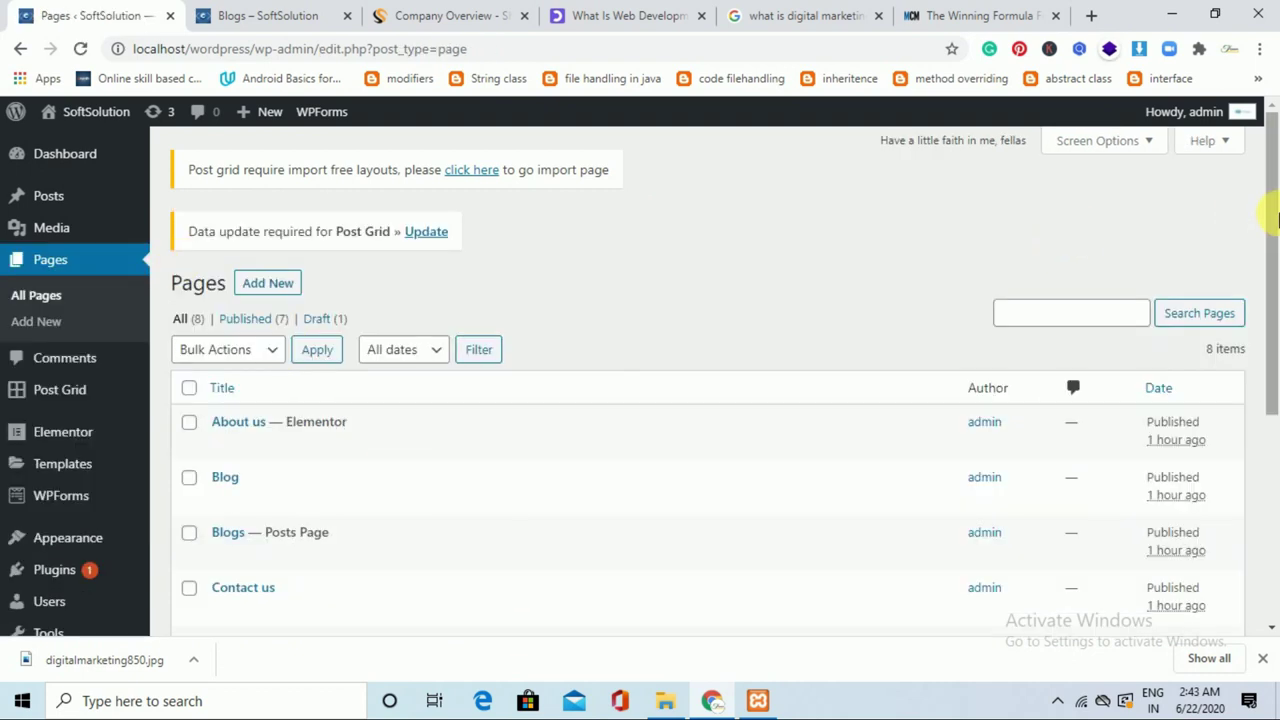
scroll(1275, 230, "down", 2)
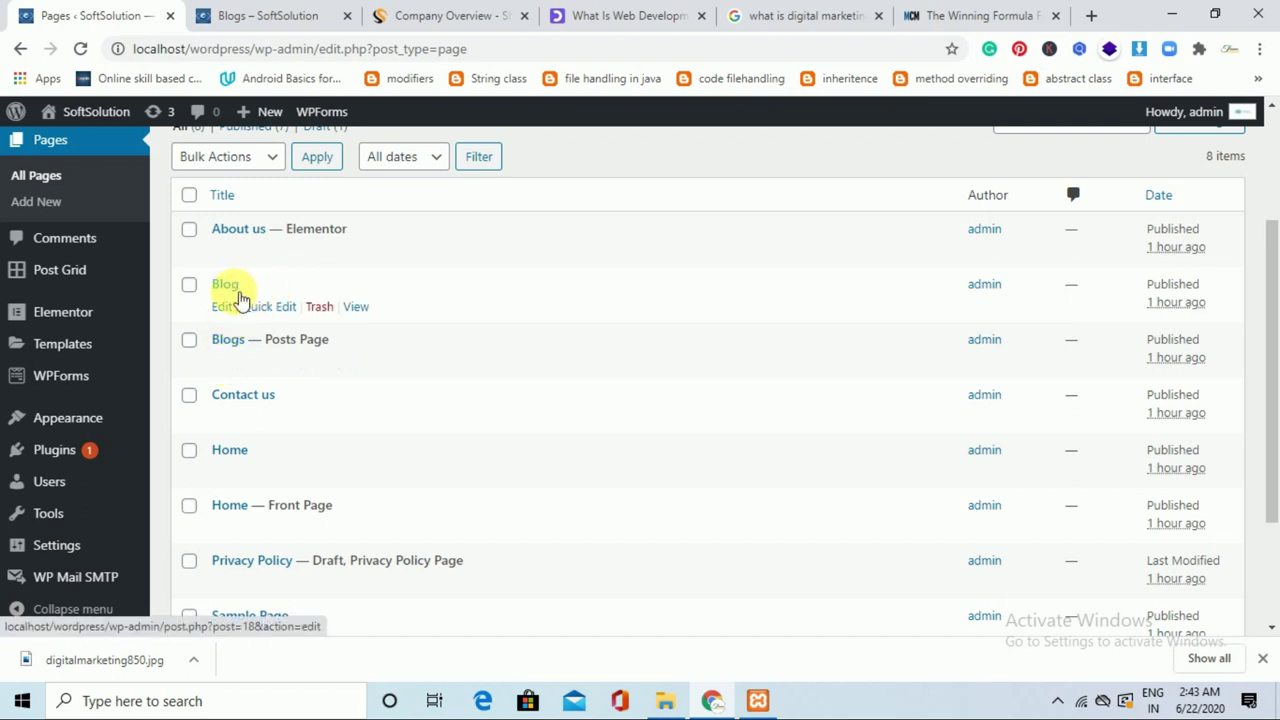
left_click(319, 308)
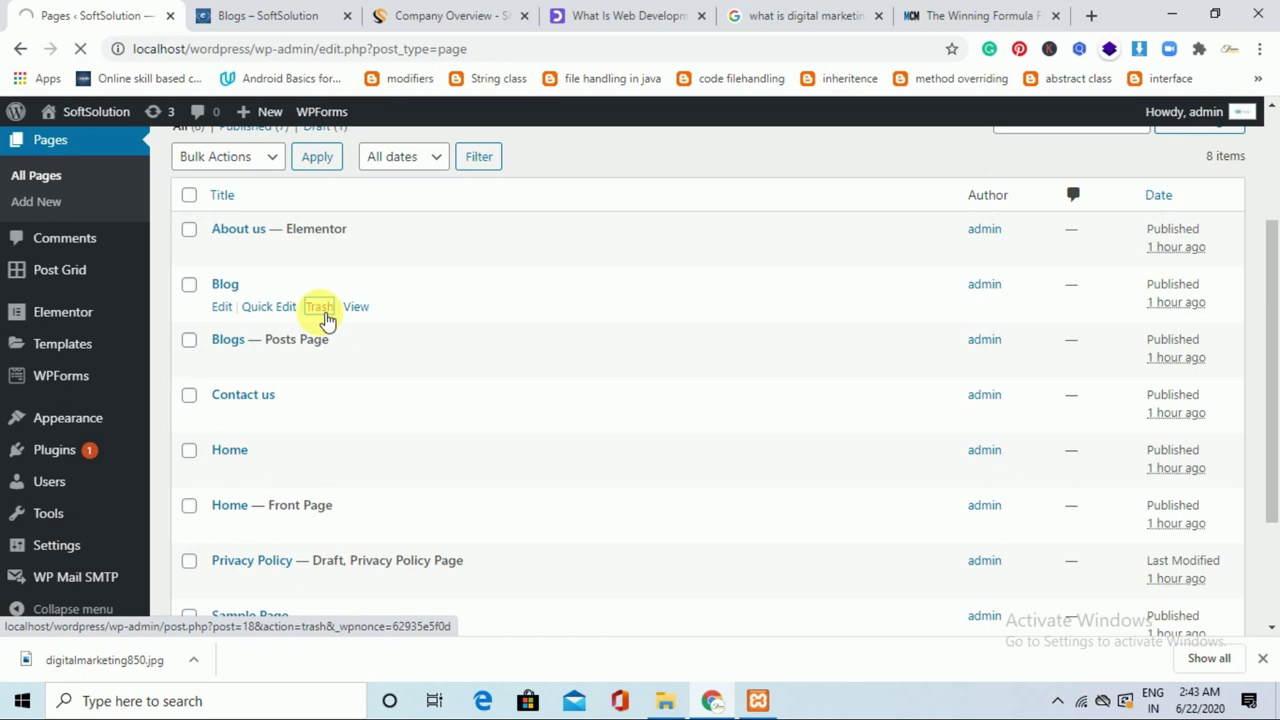
left_click_drag(1268, 180, 1261, 337)
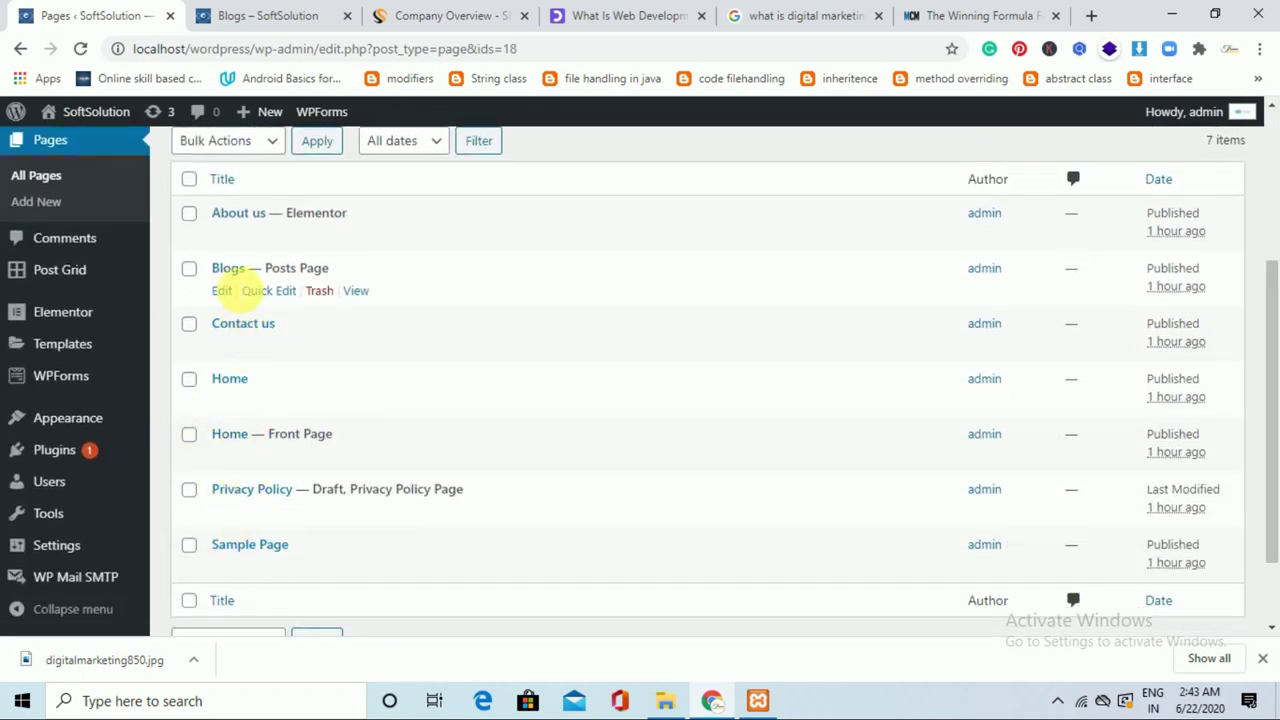
Open the Blogs page for editing, try Edit with Elementor, and go back from the error.
left_click(222, 292)
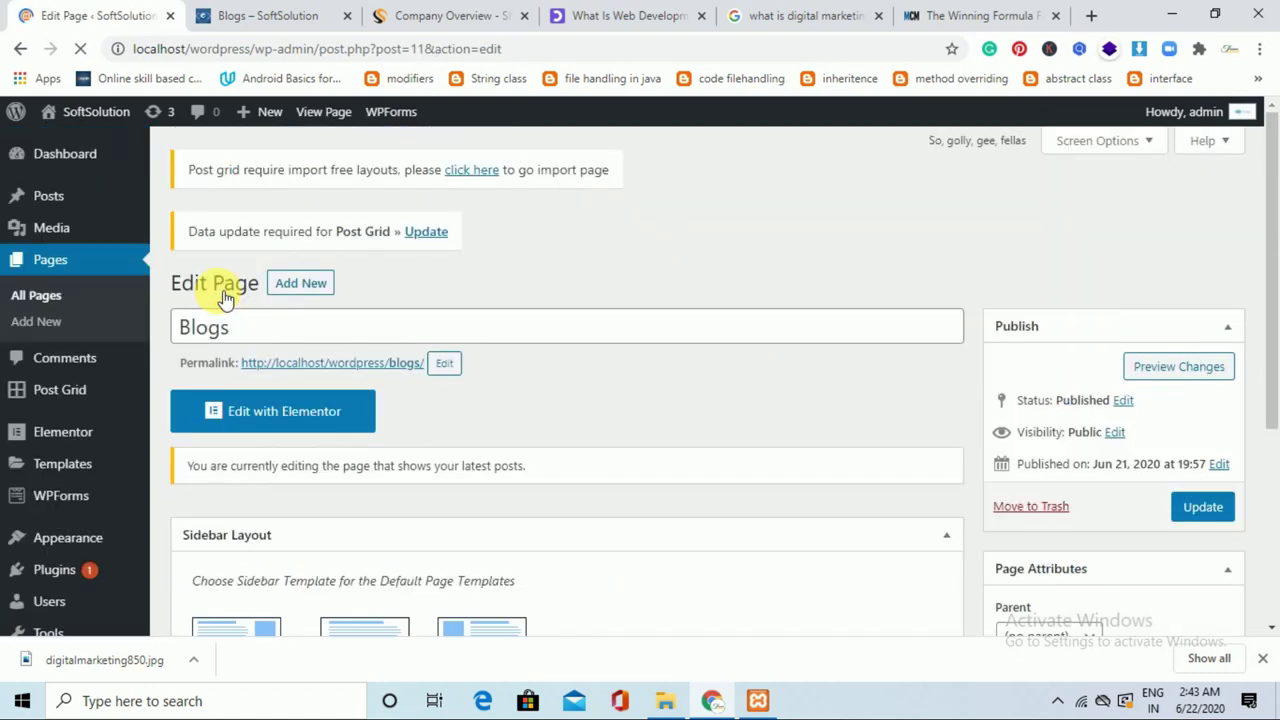
scroll(1276, 231, "down", 1)
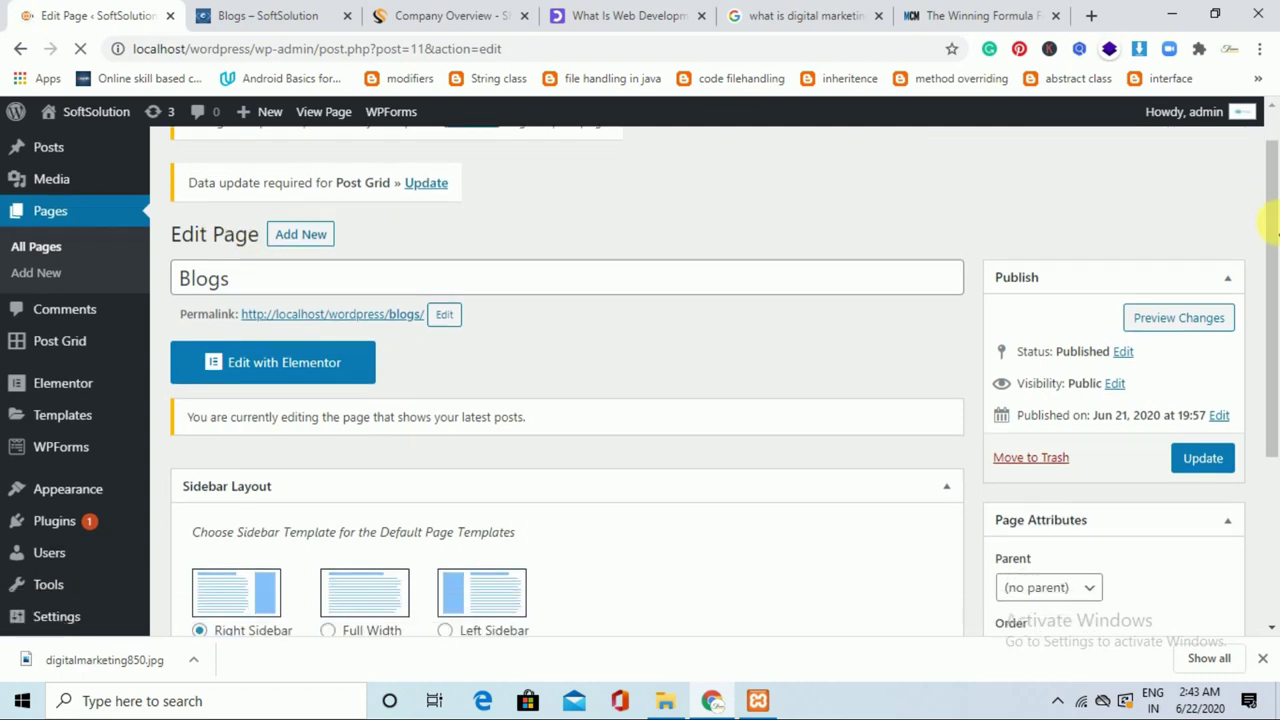
scroll(1276, 231, "down", 3)
scroll(1276, 231, "up", 5)
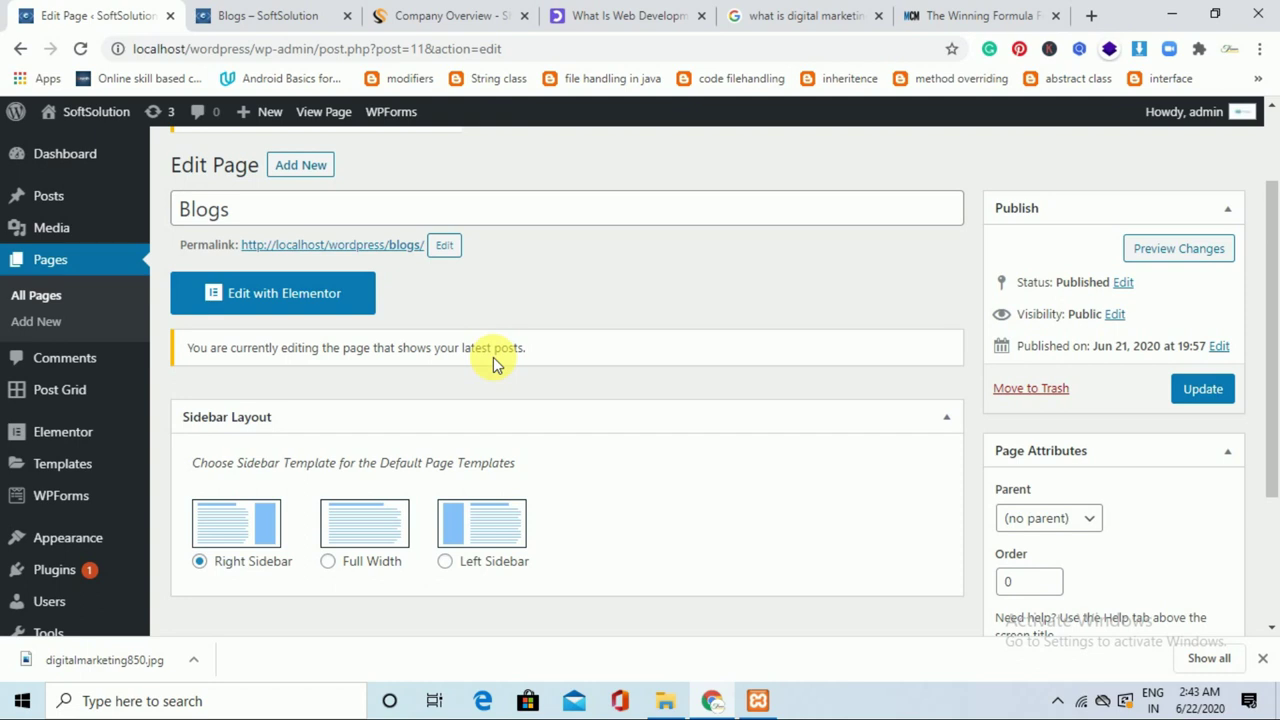
left_click(332, 293)
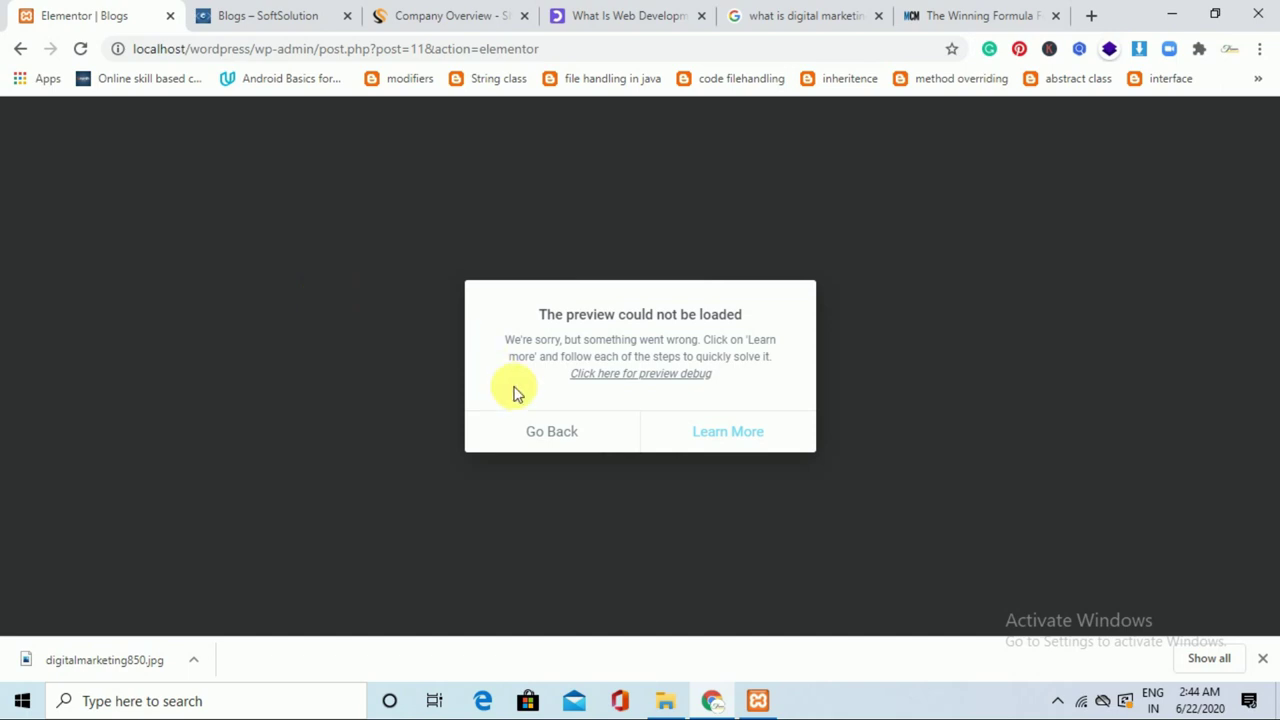
left_click(543, 437)
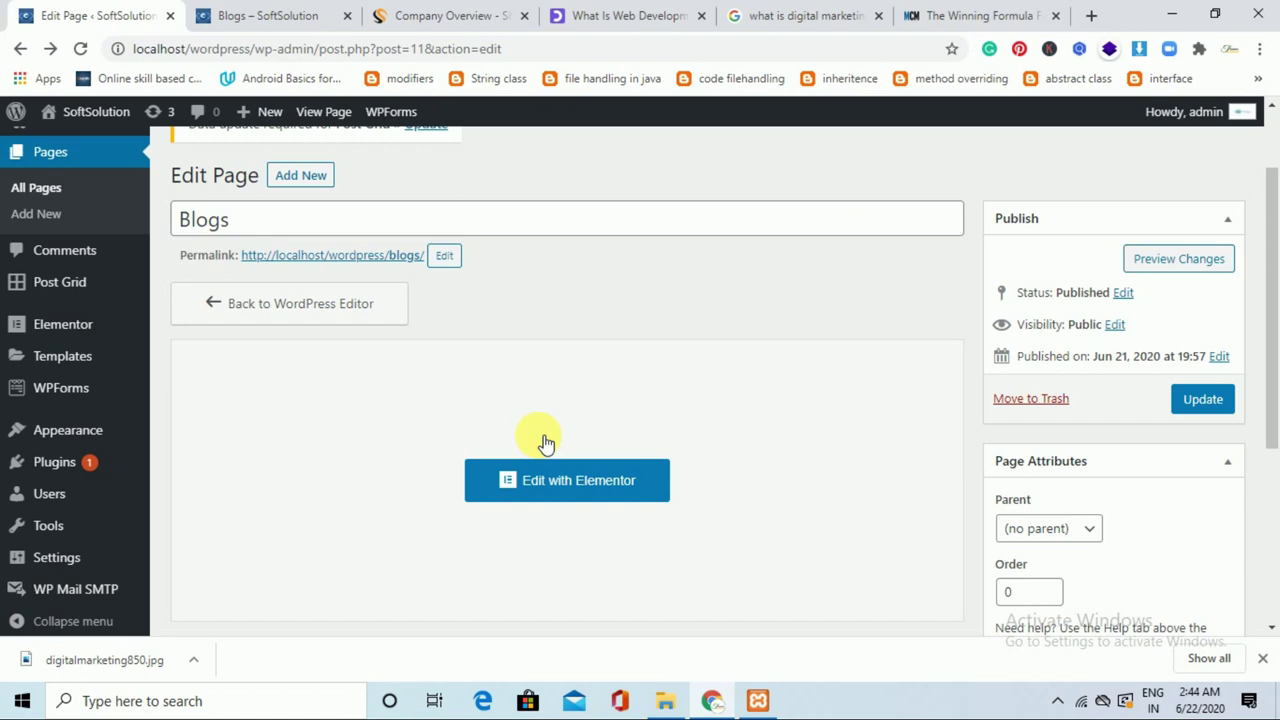
scroll(186, 149, "down", 1)
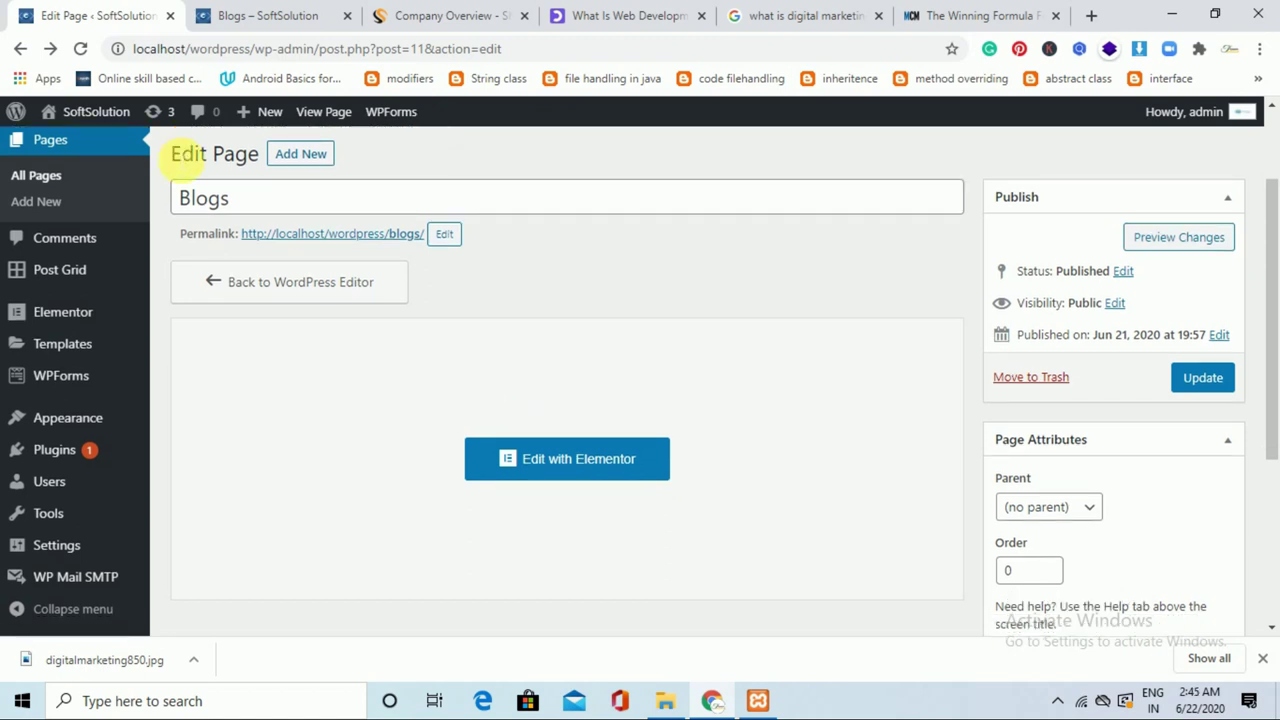
Create a new page titled 'Articles' with a paragraph holding the pasted post grid shortcode.
left_click(333, 168)
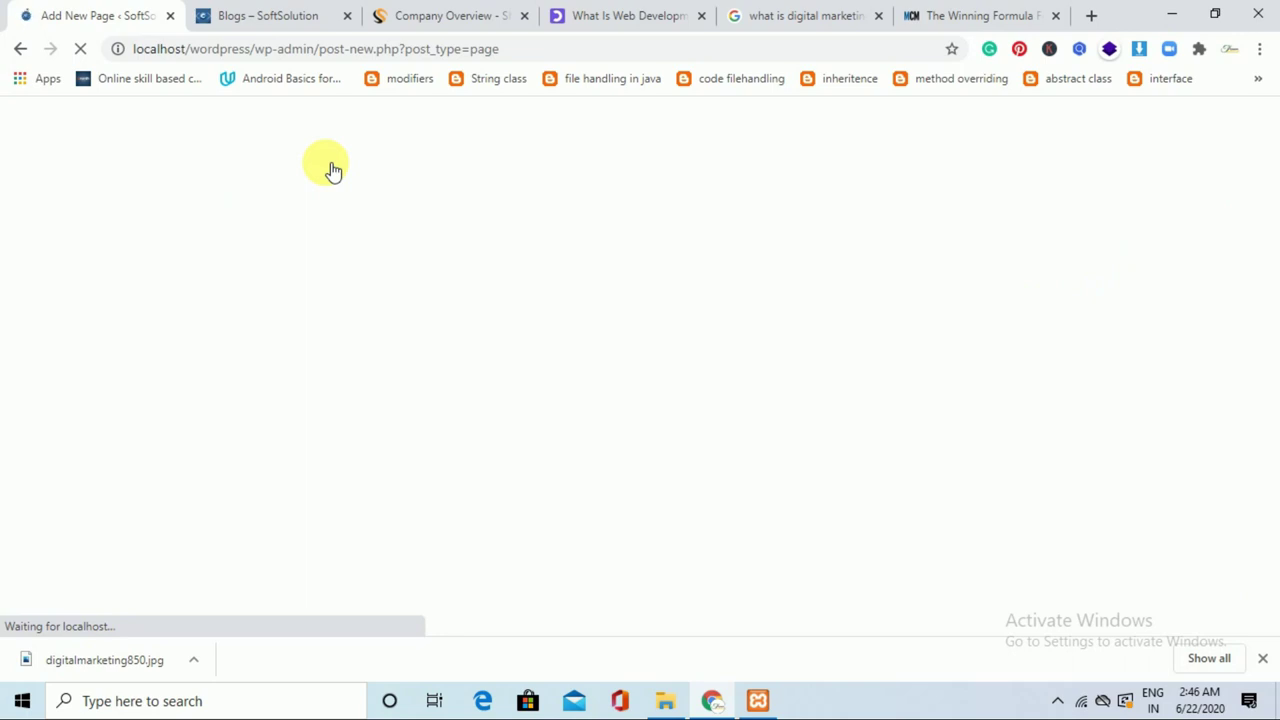
type("Art")
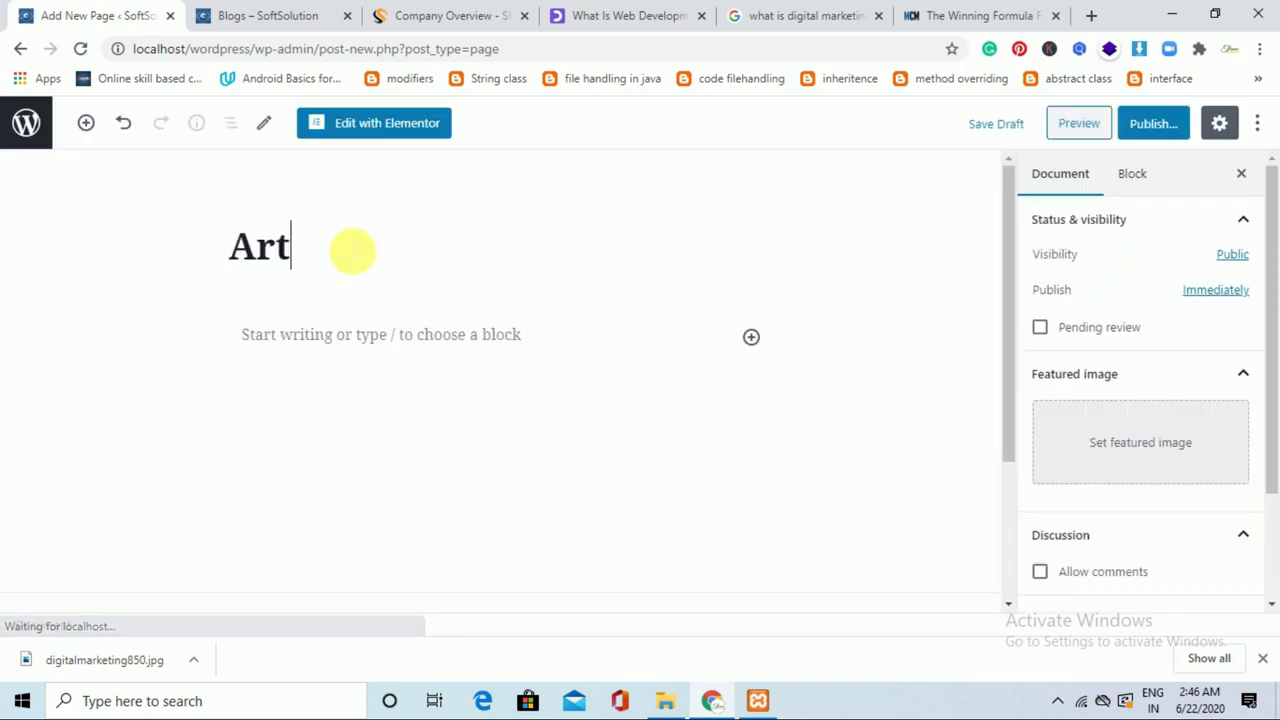
type("icles")
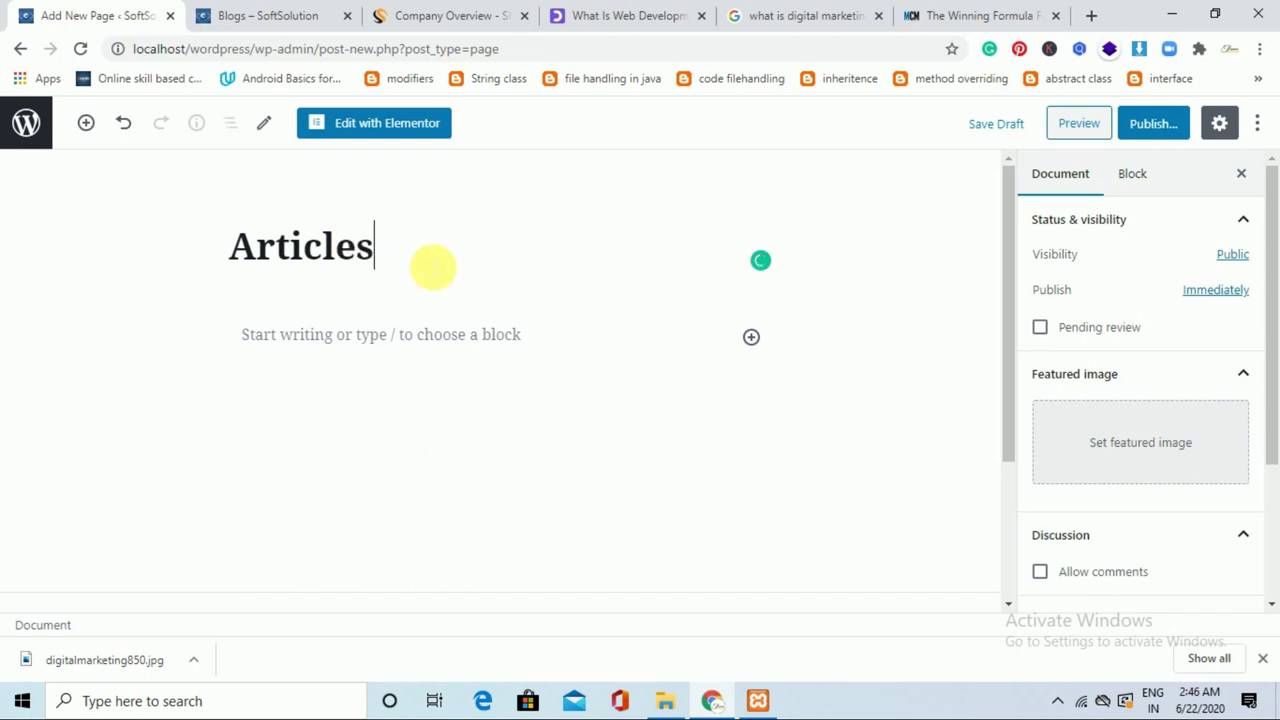
left_click(752, 338)
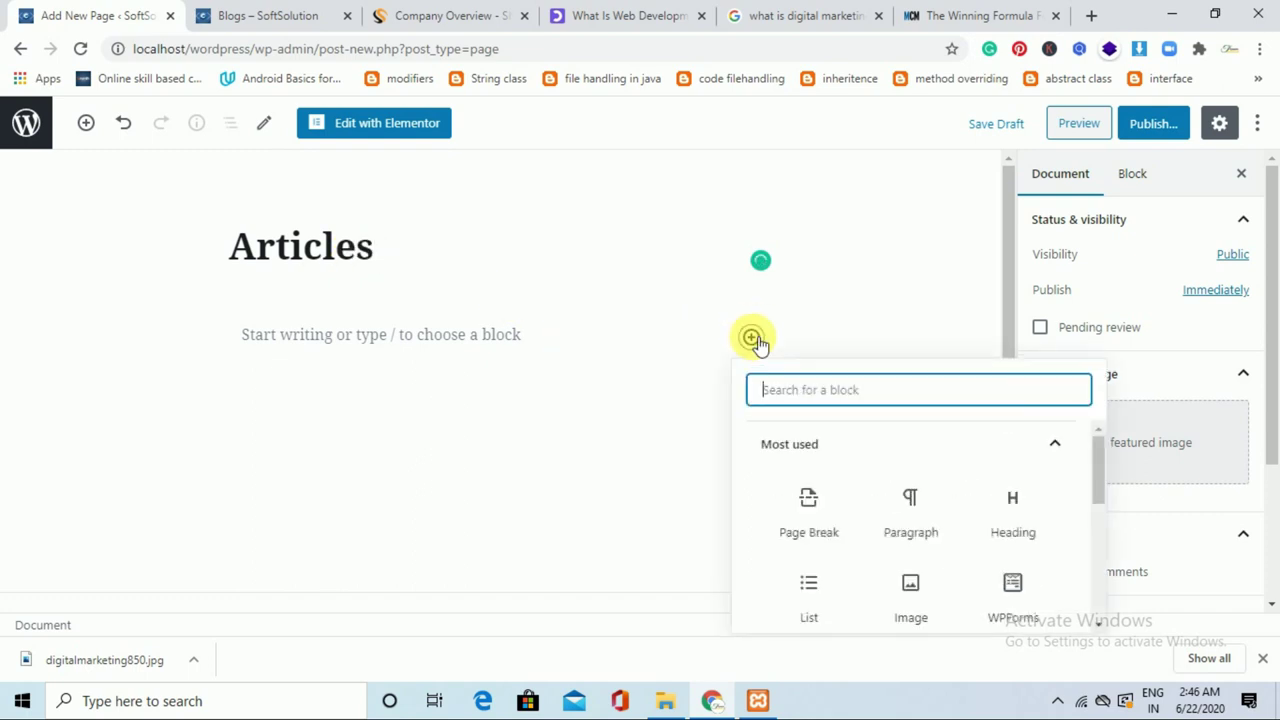
left_click(928, 532)
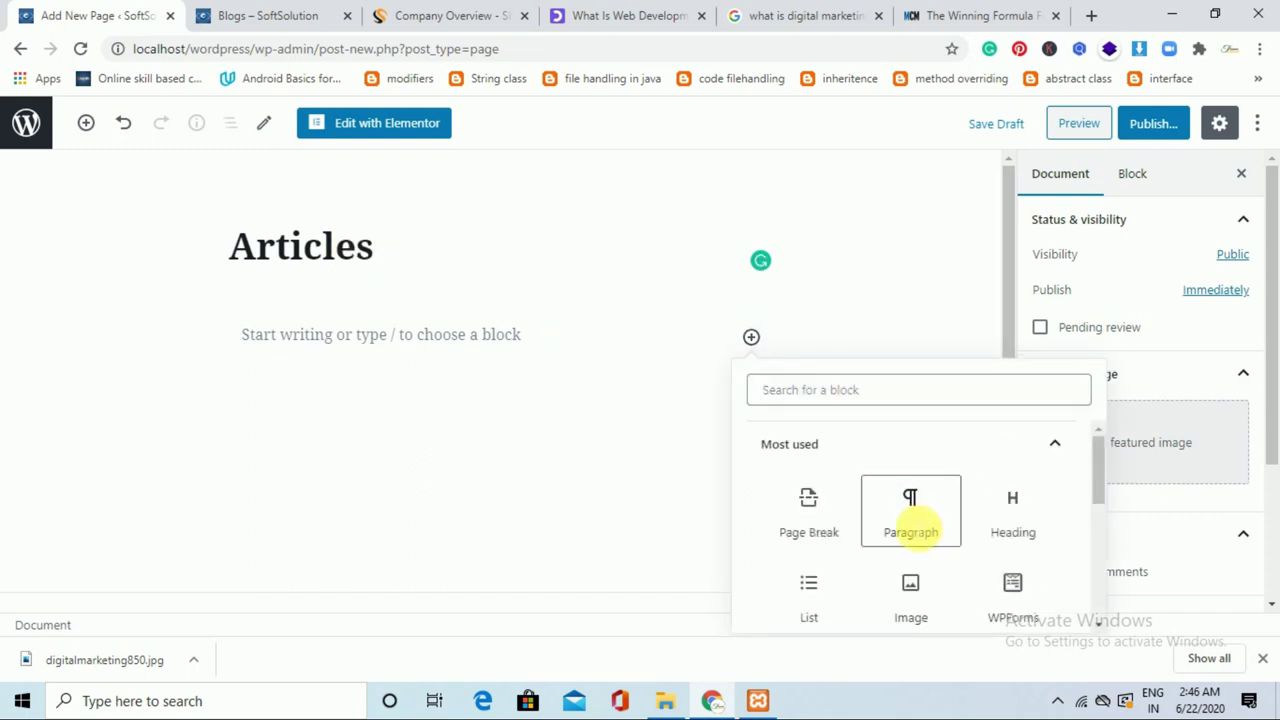
type("[post_grid id=\"57\"]")
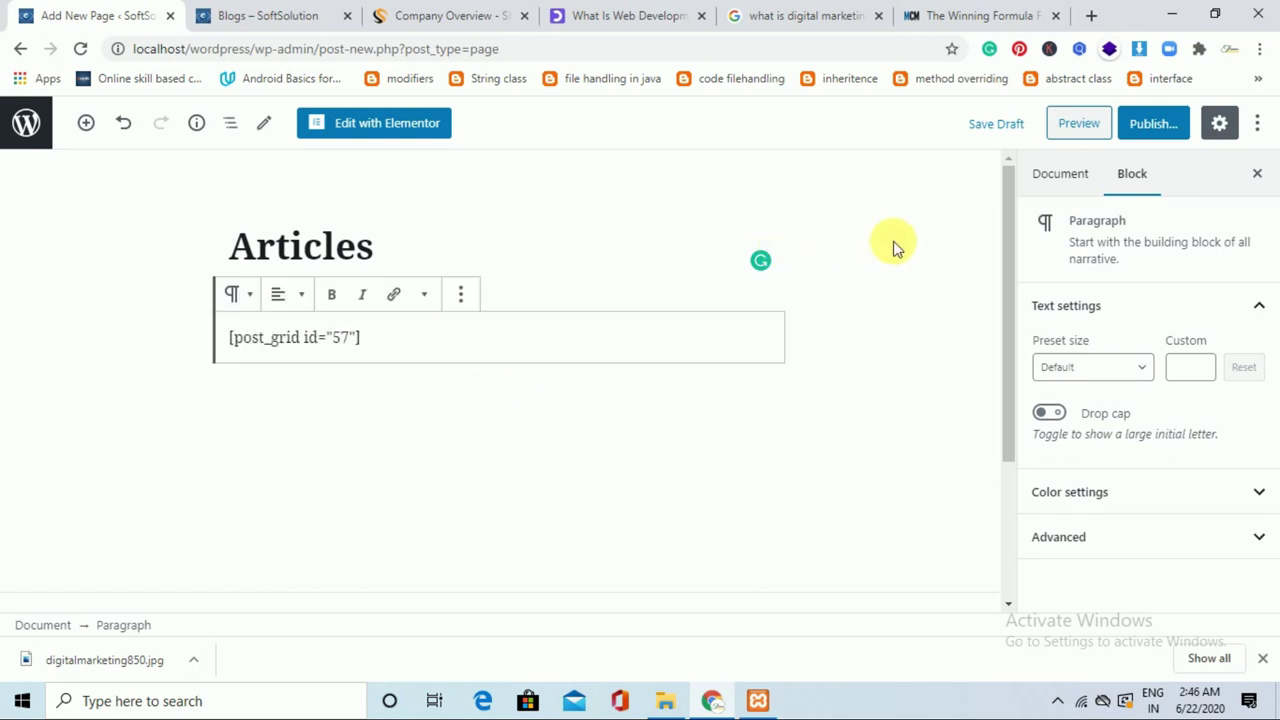
Keep the default page template and publish the Articles page.
left_click(1083, 174)
left_click_drag(1271, 263, 1245, 465)
left_click(1221, 476)
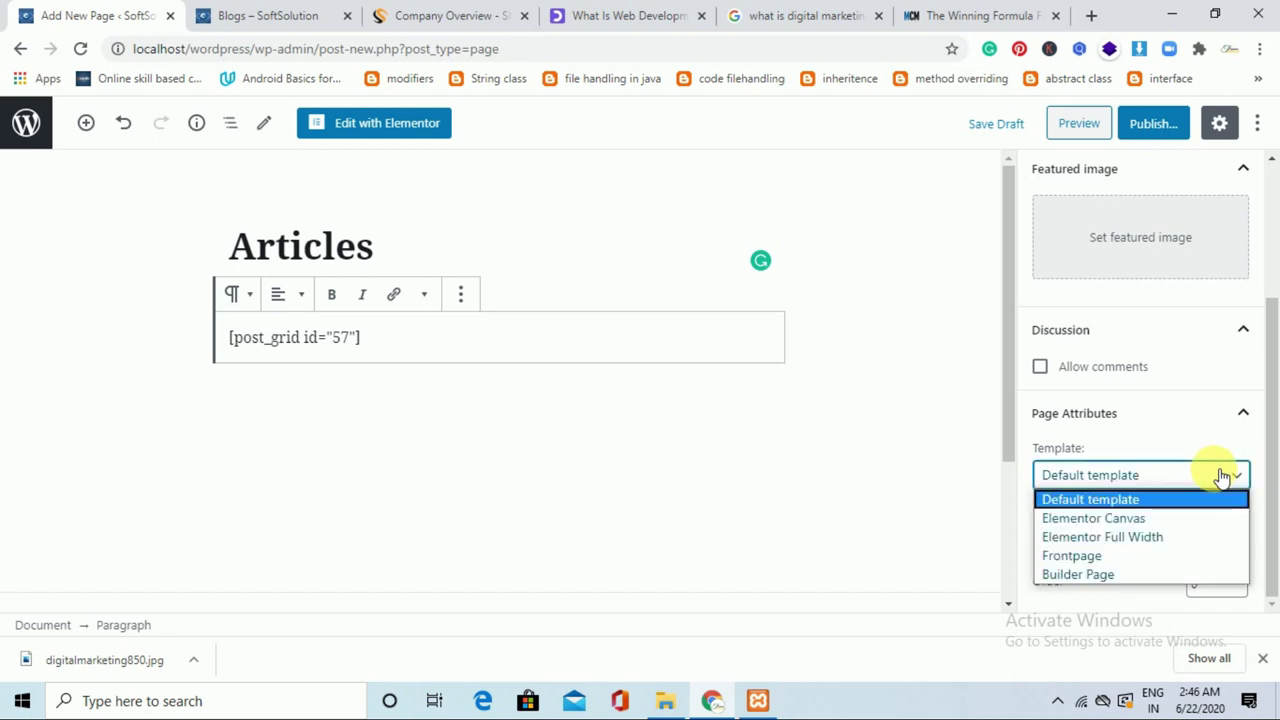
left_click(1160, 124)
left_click(1162, 125)
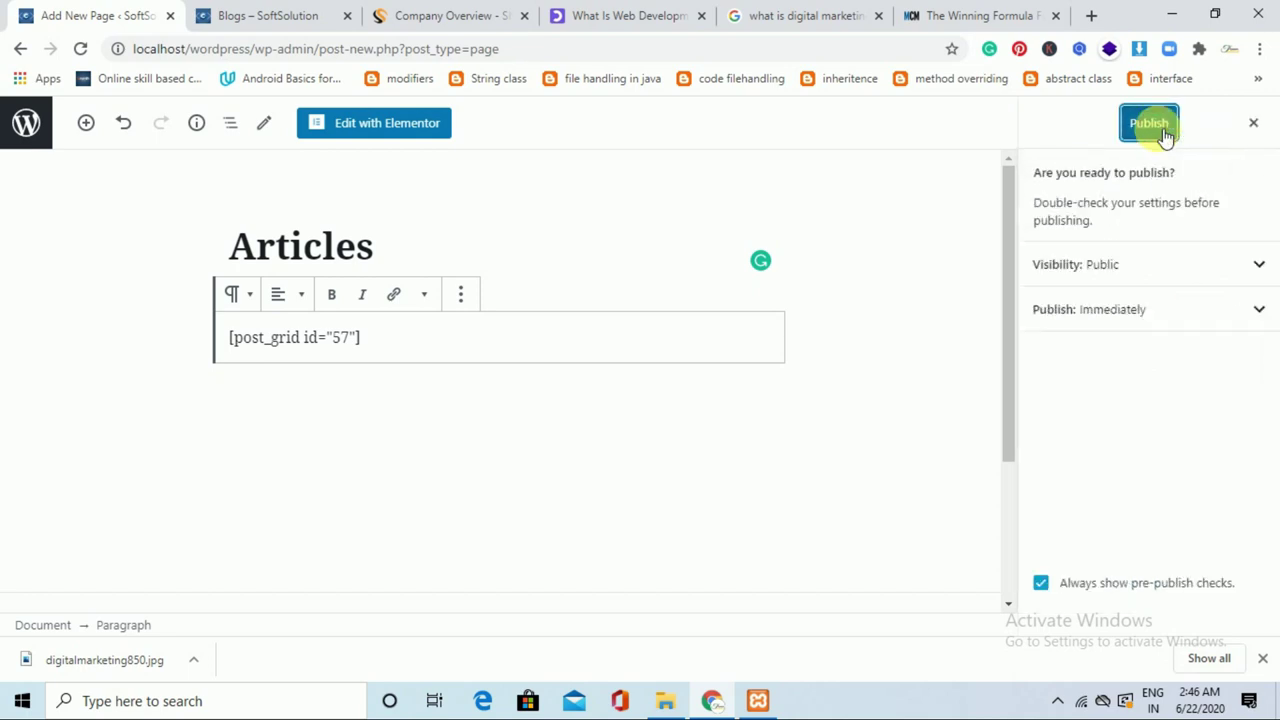
left_click(1160, 126)
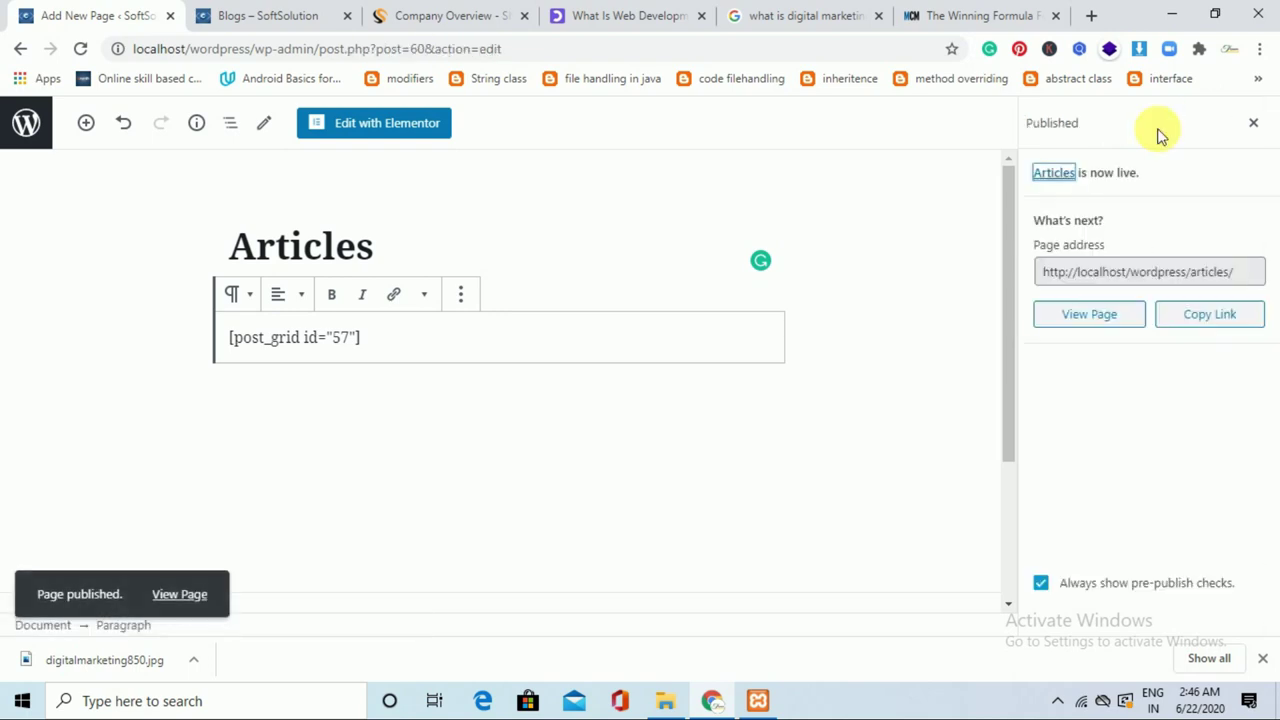
left_click(280, 12)
left_click(100, 14)
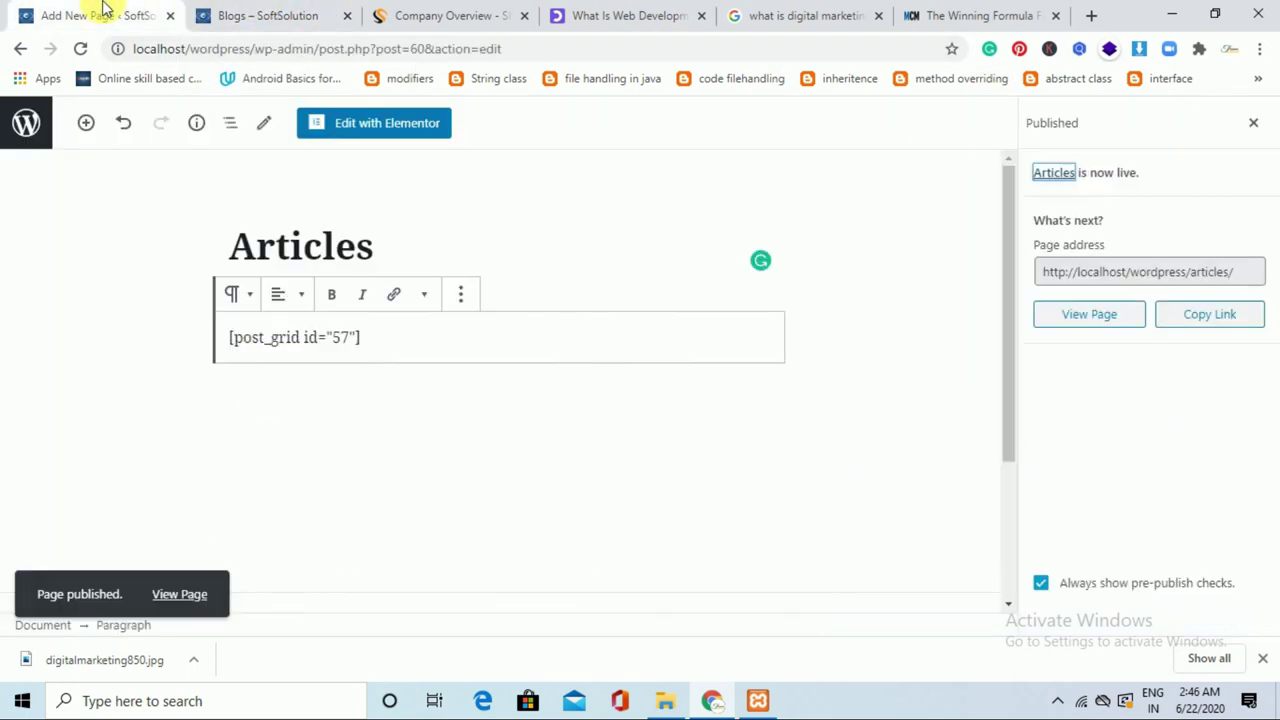
left_click(26, 122)
Add the Articles page to the Main menu from the Pages View All list.
left_click(30, 125)
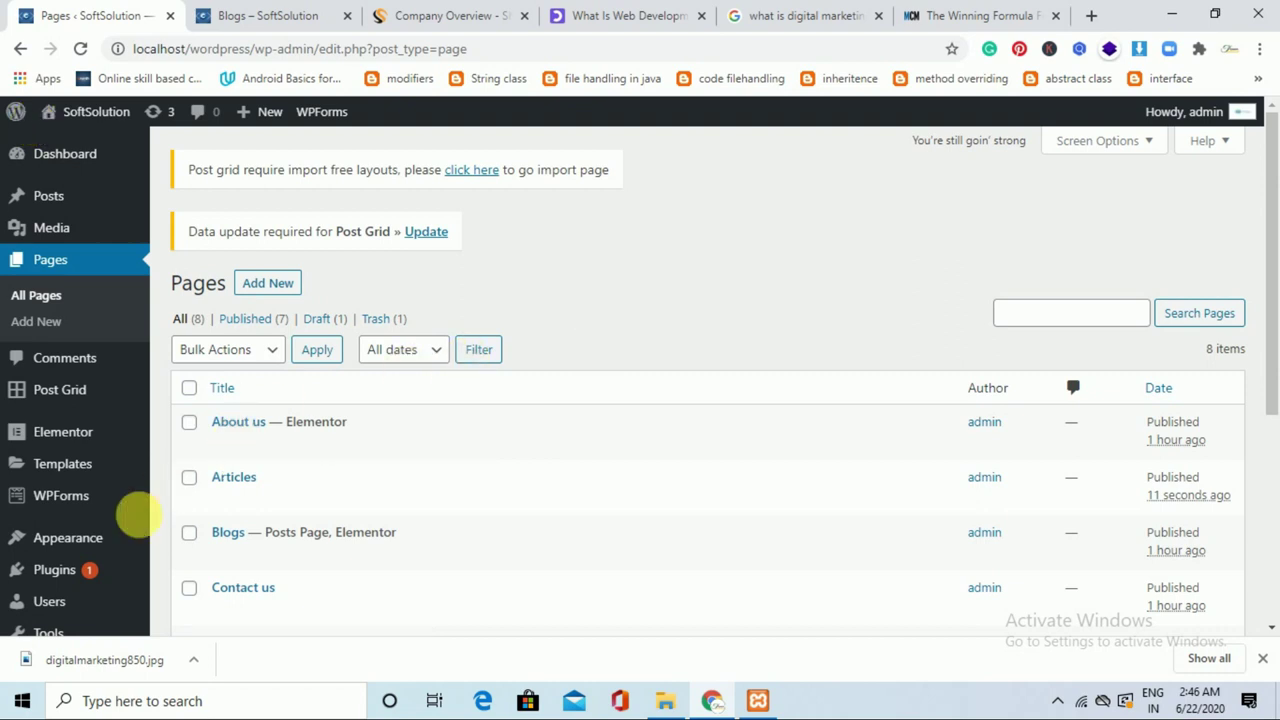
mouse_move(94, 537)
left_click(188, 476)
left_click_drag(1275, 258, 1266, 428)
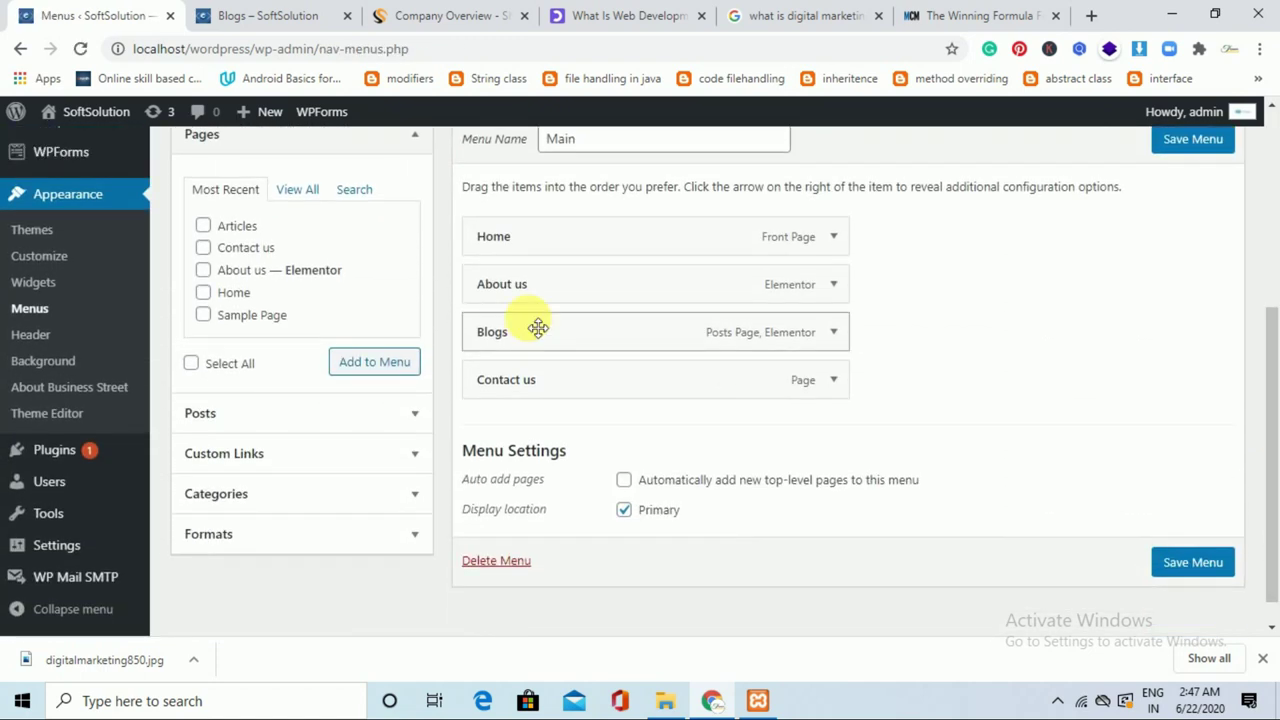
left_click(301, 190)
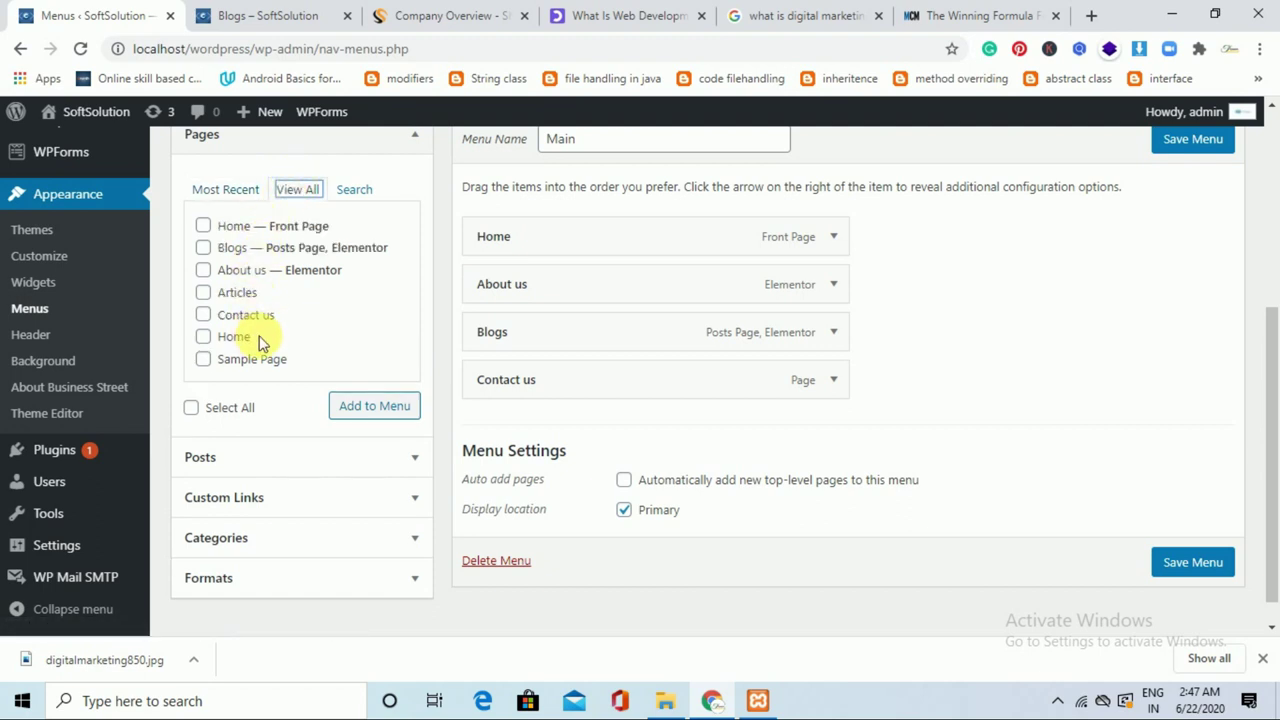
left_click(205, 293)
left_click(365, 407)
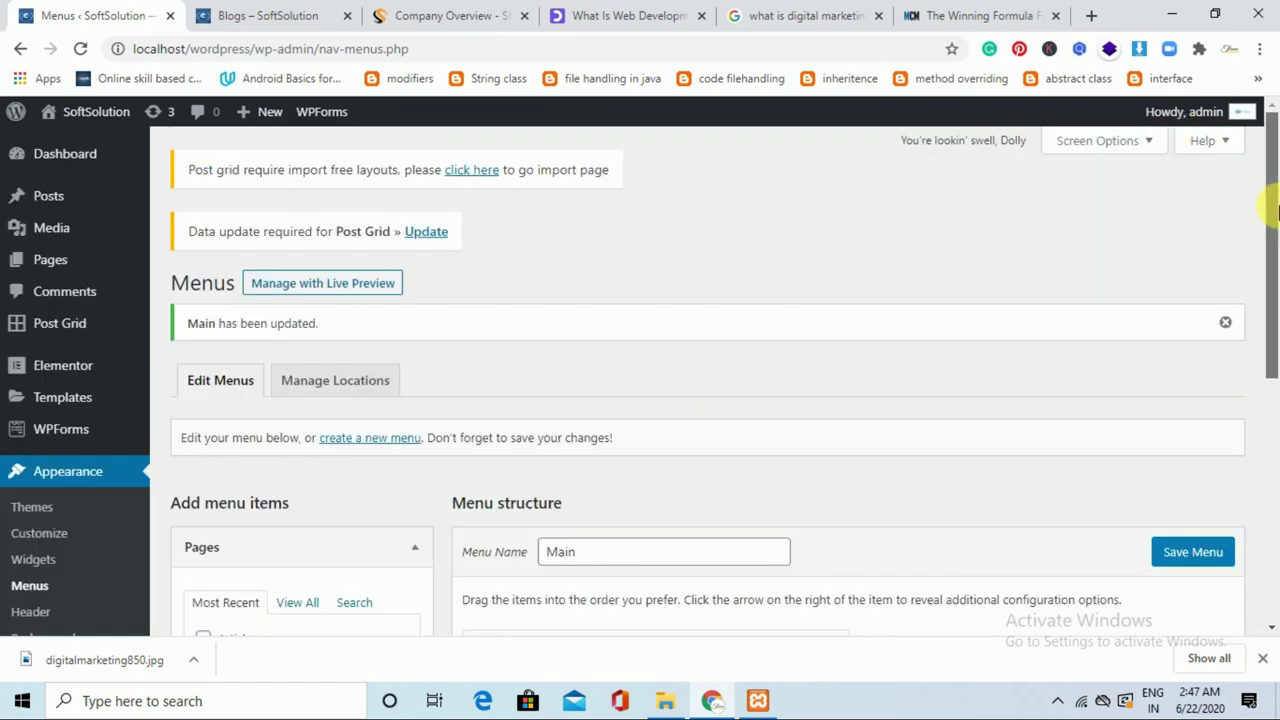
Remove Blogs from the menu, place Articles above Contact us, and save the menu.
left_click_drag(1262, 100, 1275, 410)
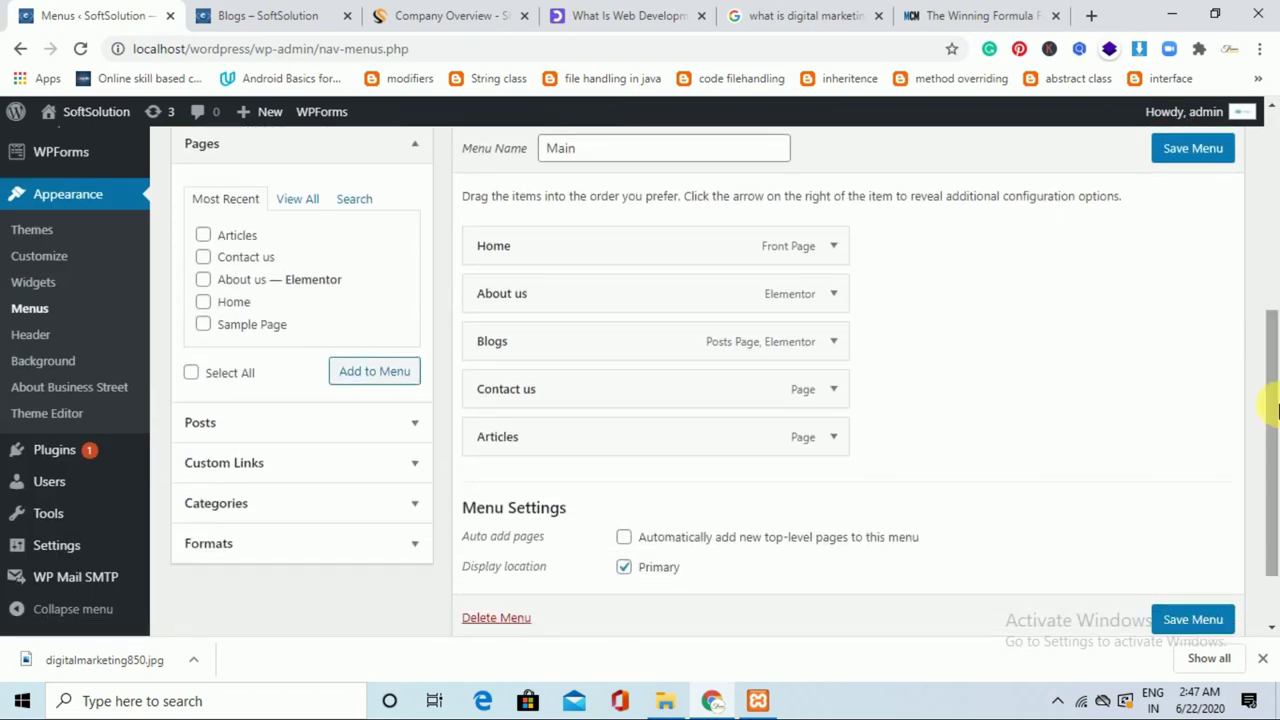
left_click(833, 342)
left_click(495, 513)
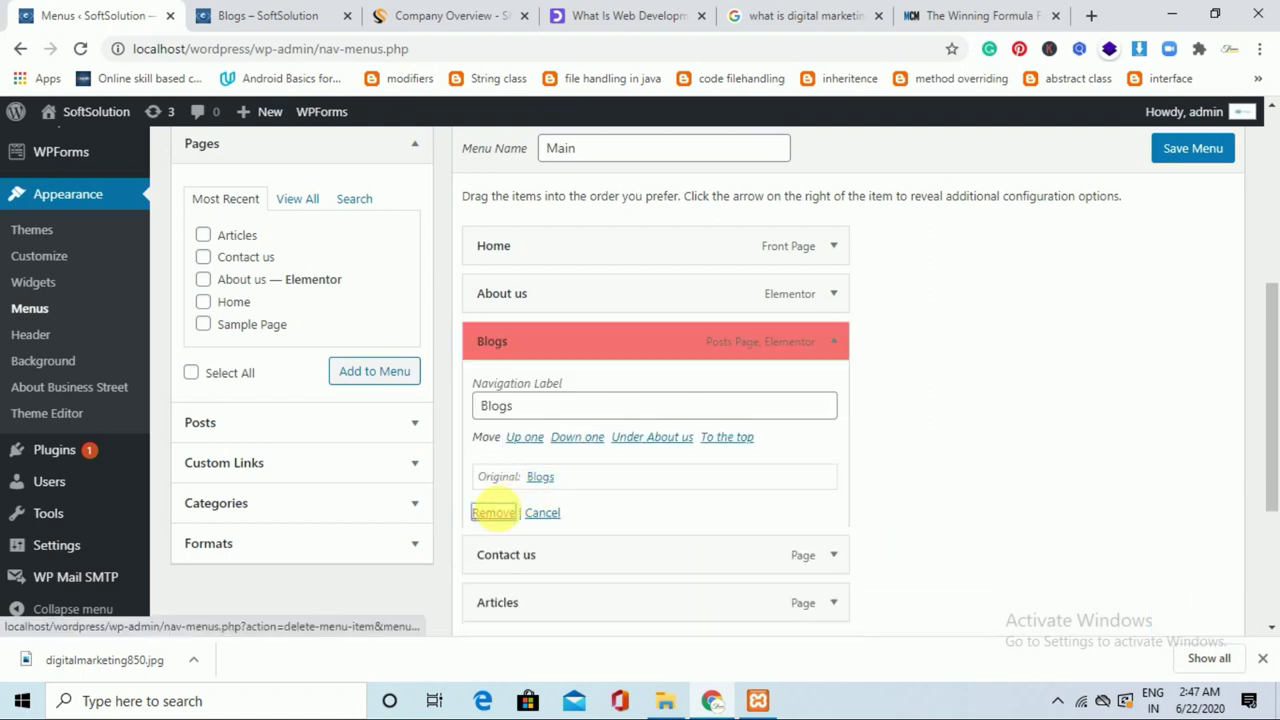
left_click_drag(650, 398, 646, 354)
left_click(1190, 156)
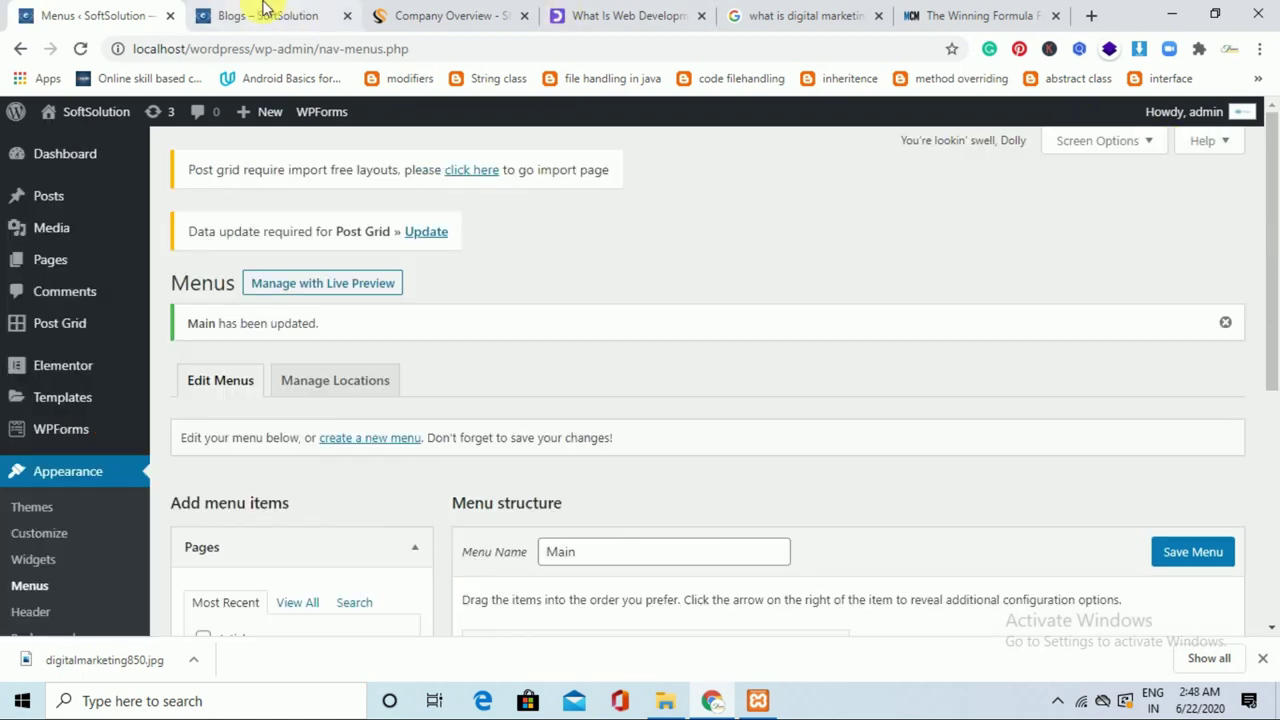
Reload the live site to confirm Blogs left the menu, then browse the Articles page's two posts.
left_click(280, 12)
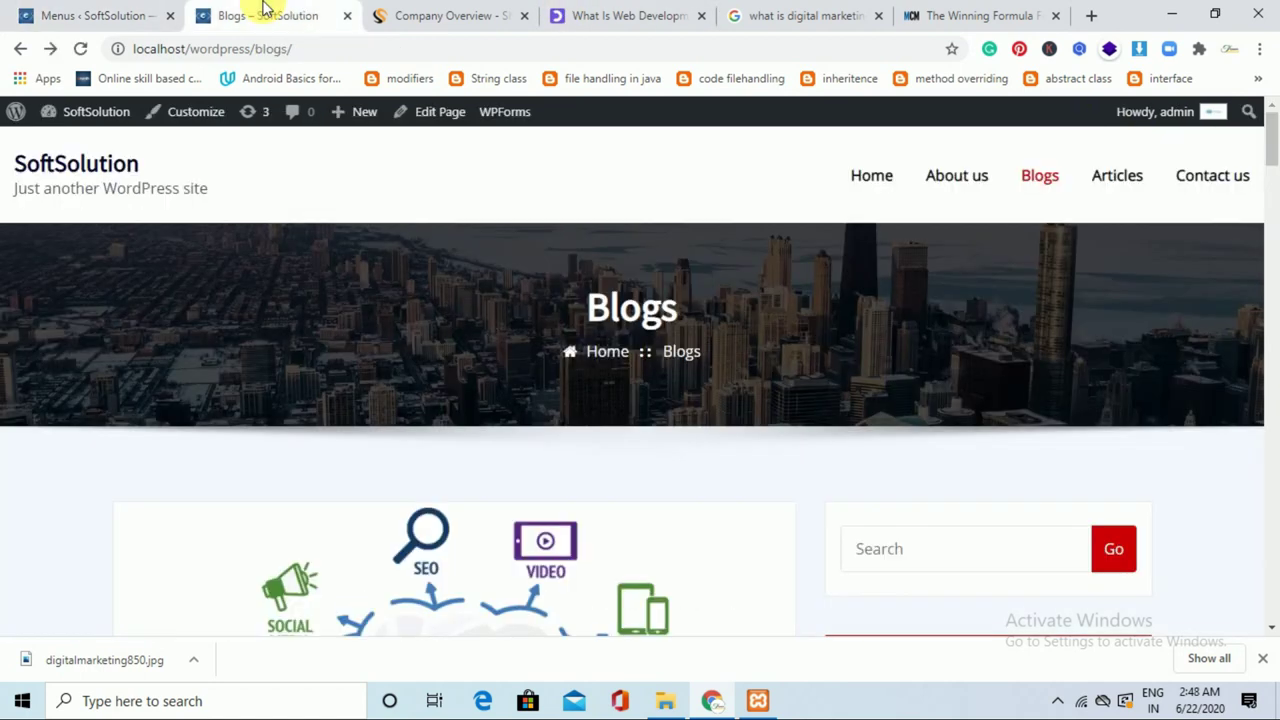
left_click(80, 49)
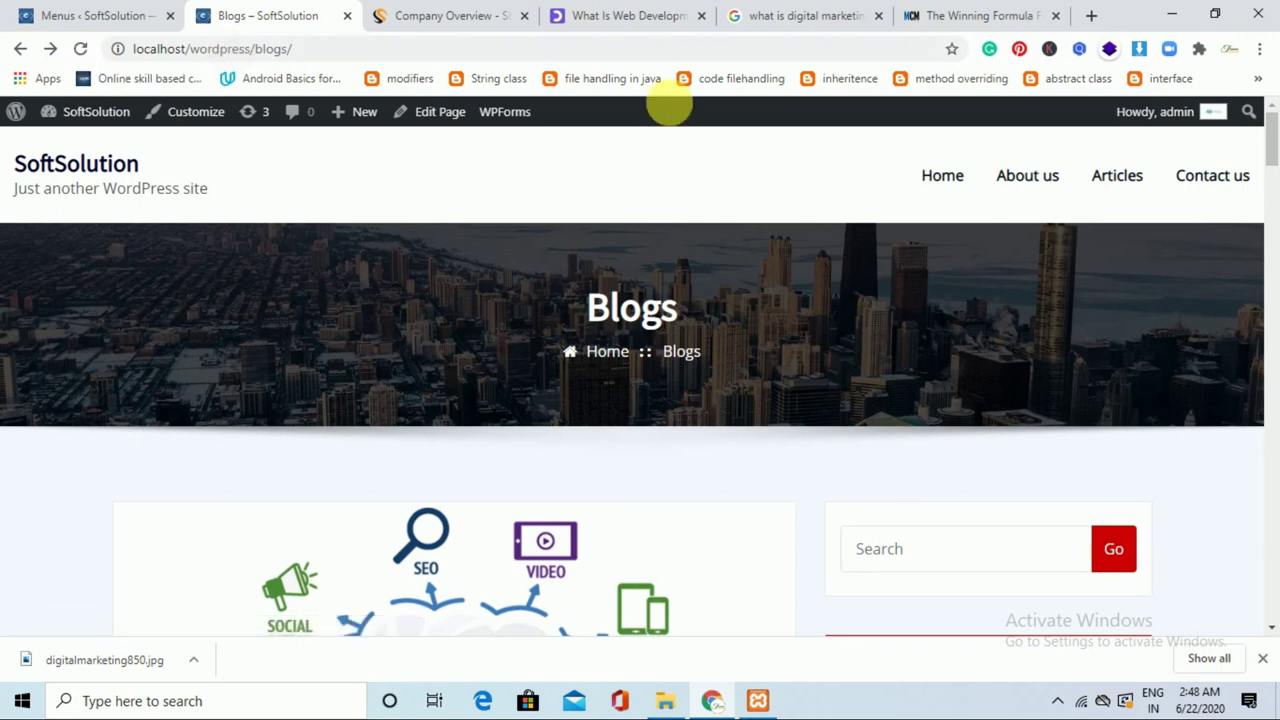
left_click(1118, 180)
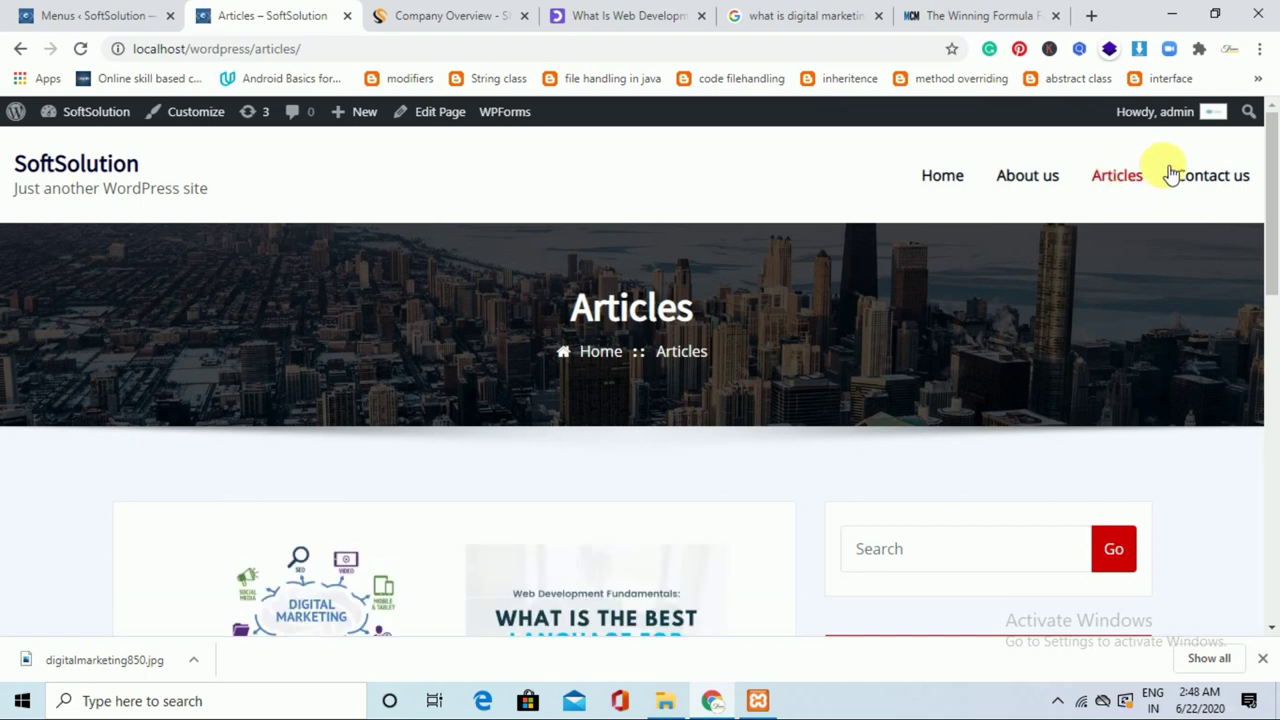
scroll(1275, 235, "down", 1)
left_click_drag(1276, 293, 1275, 240)
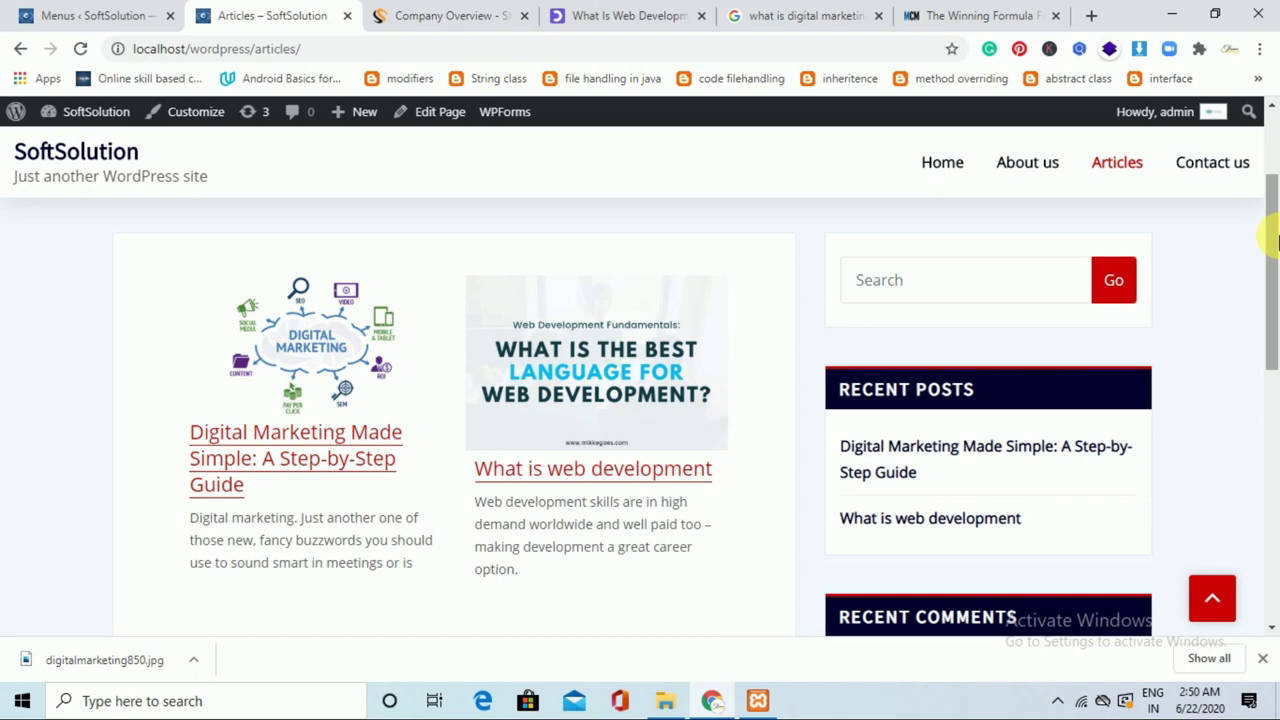
Add the Web development and Digital marketting categories to the Main menu.
left_click(102, 14)
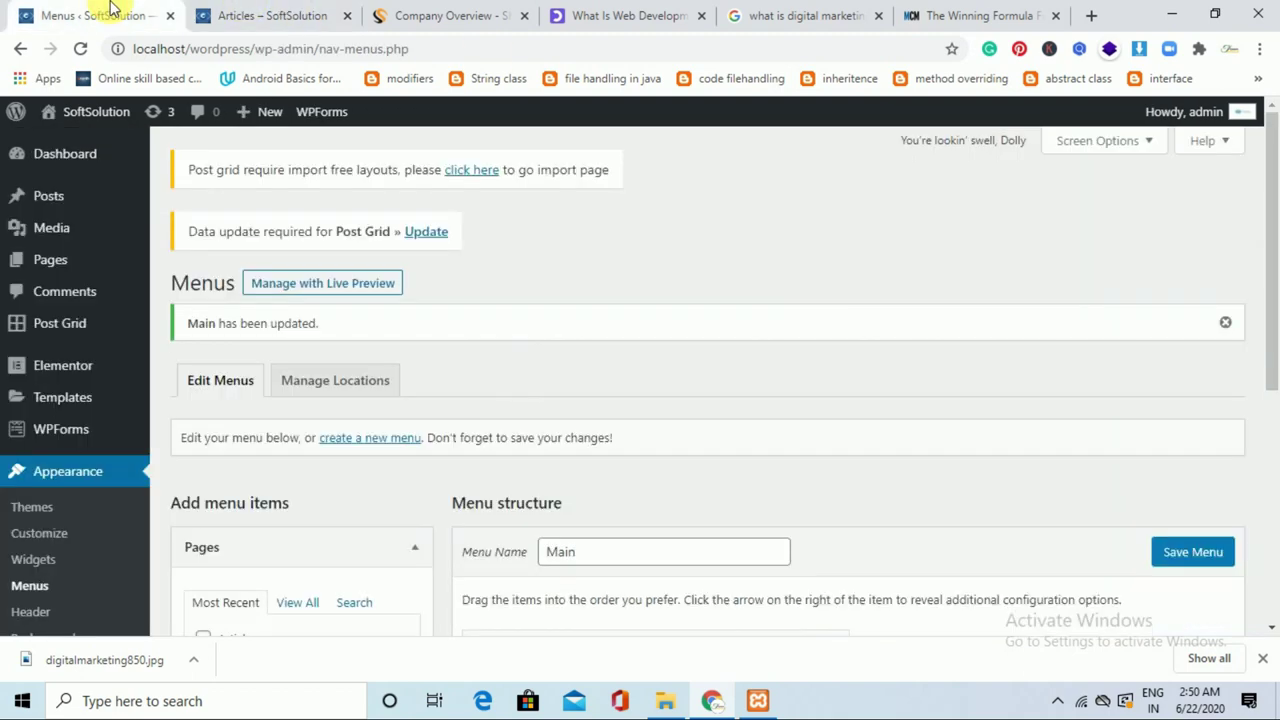
left_click_drag(1269, 249, 1277, 455)
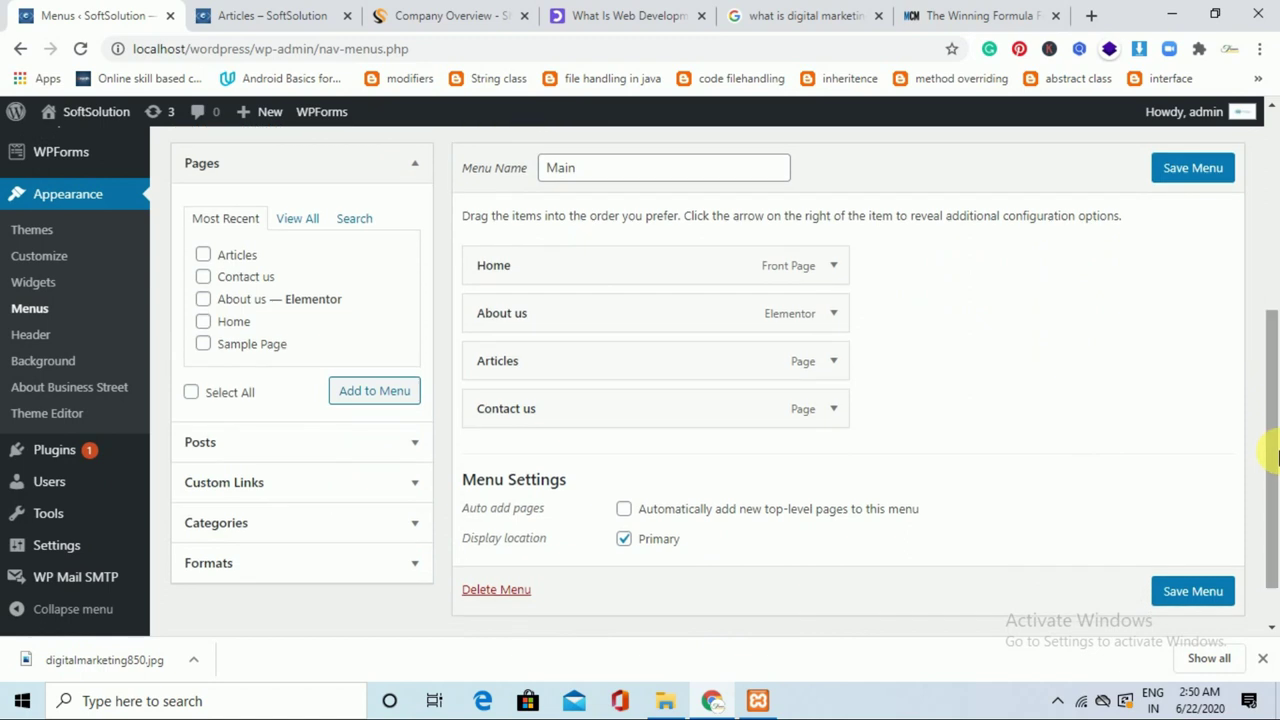
left_click(340, 522)
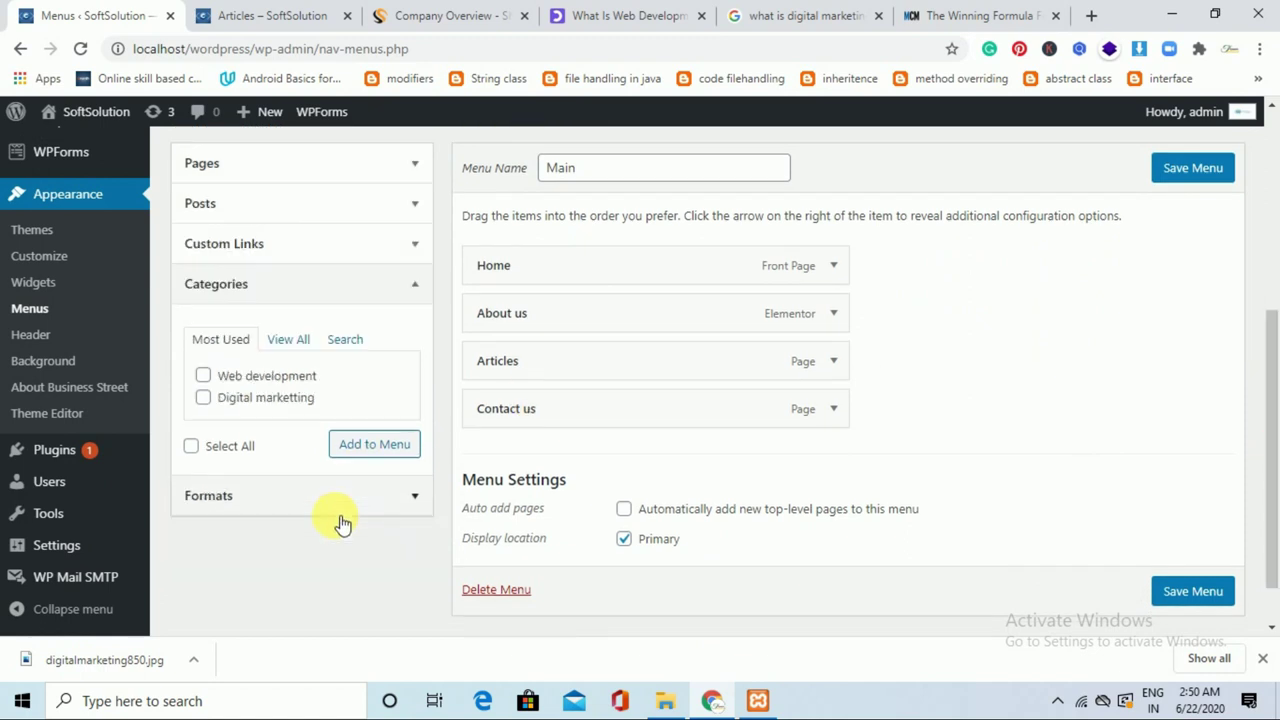
left_click(210, 377)
left_click(210, 399)
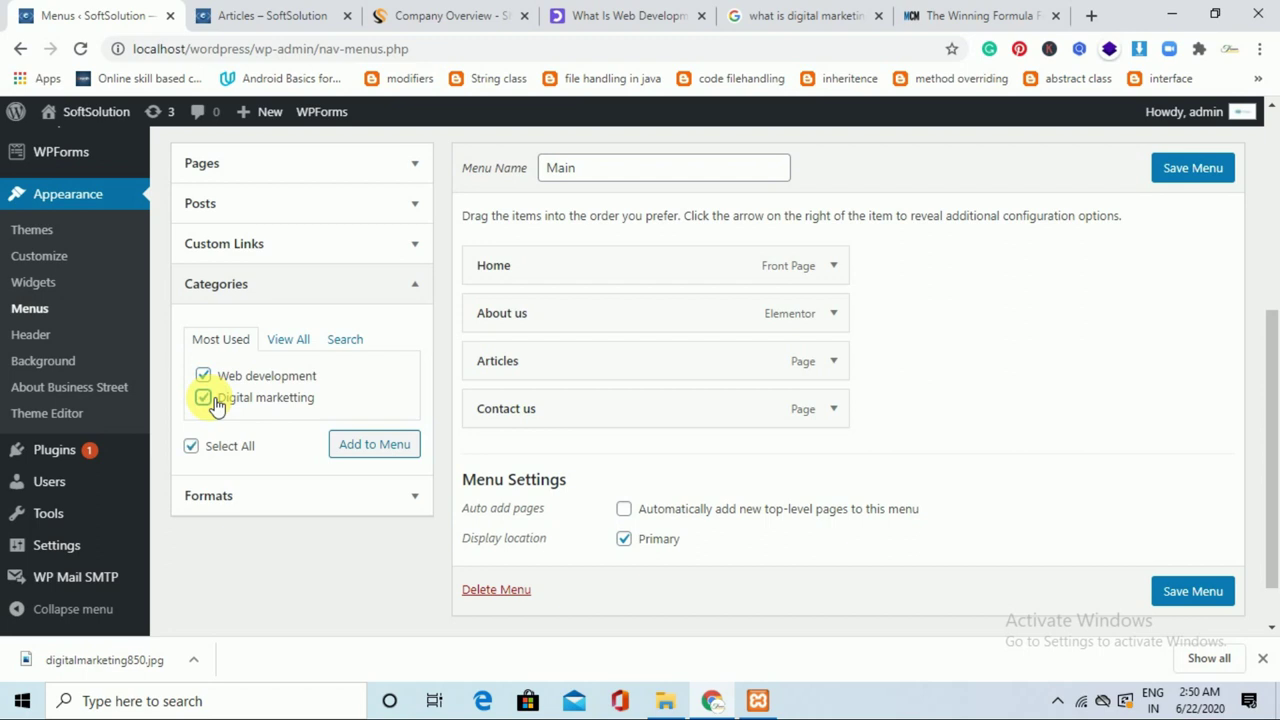
left_click(383, 451)
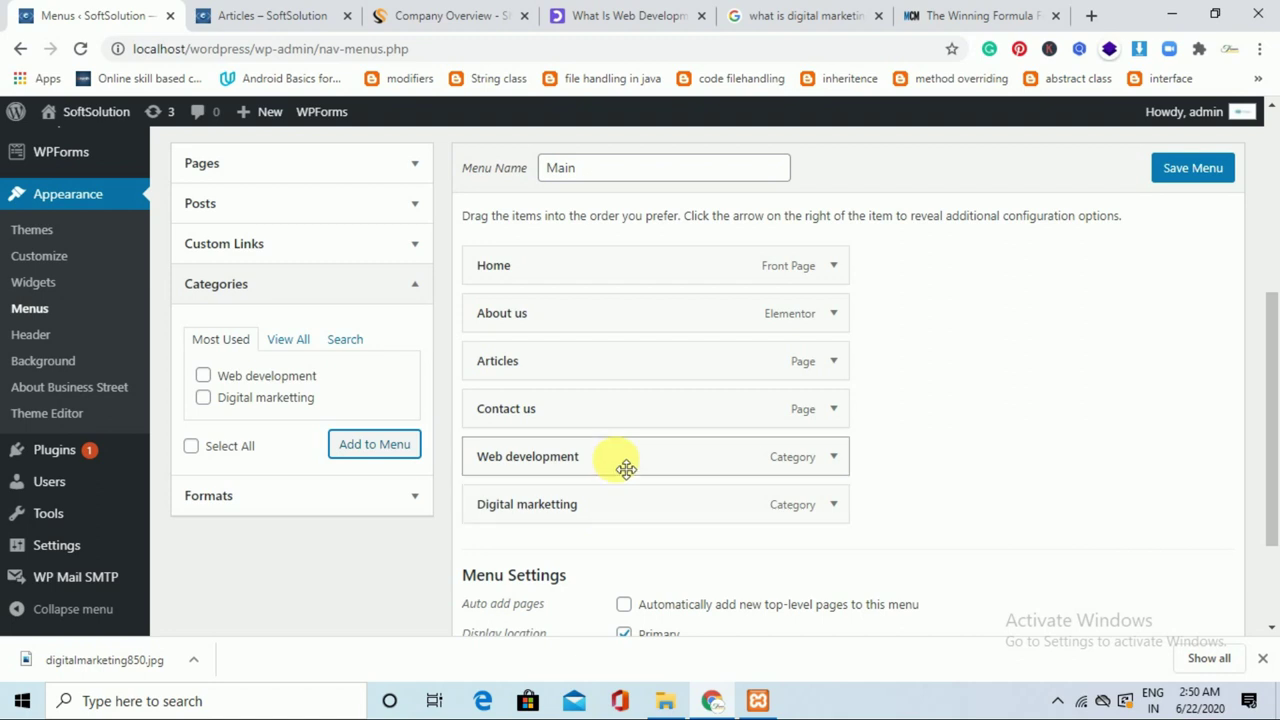
Nest both categories as sub-items under Articles and save the menu.
left_click_drag(625, 468, 715, 420)
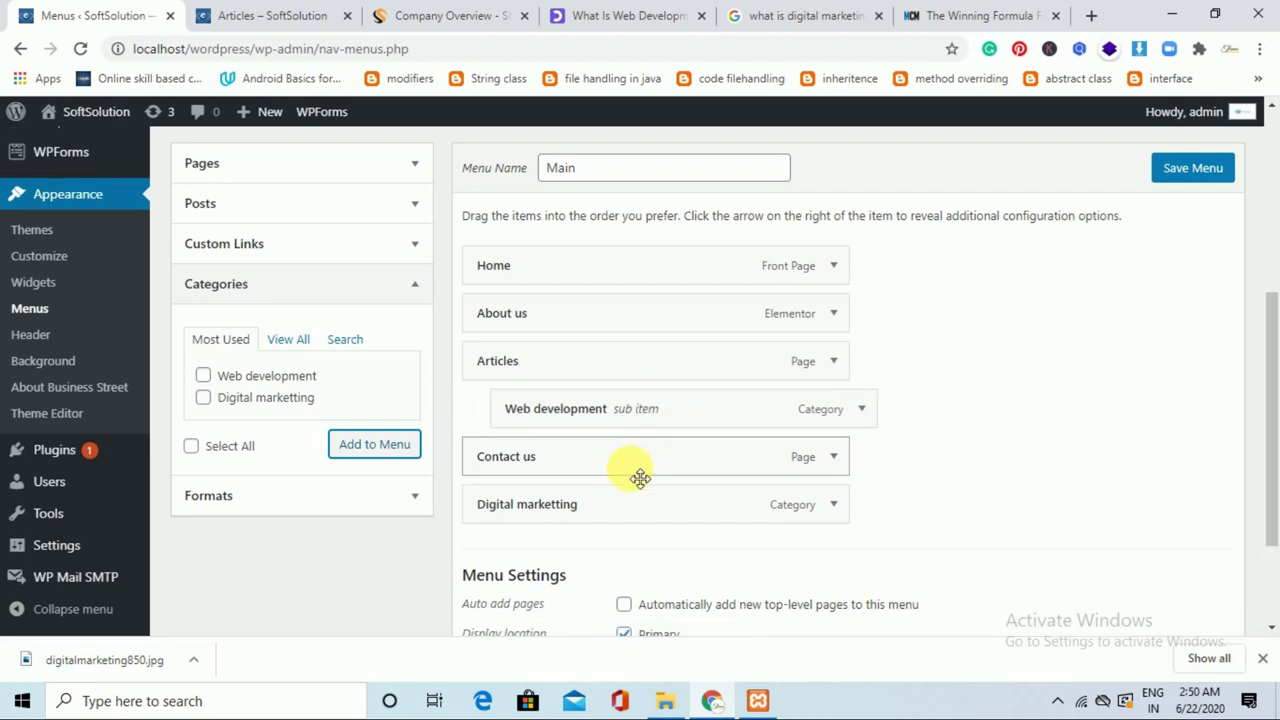
left_click_drag(630, 525, 663, 477)
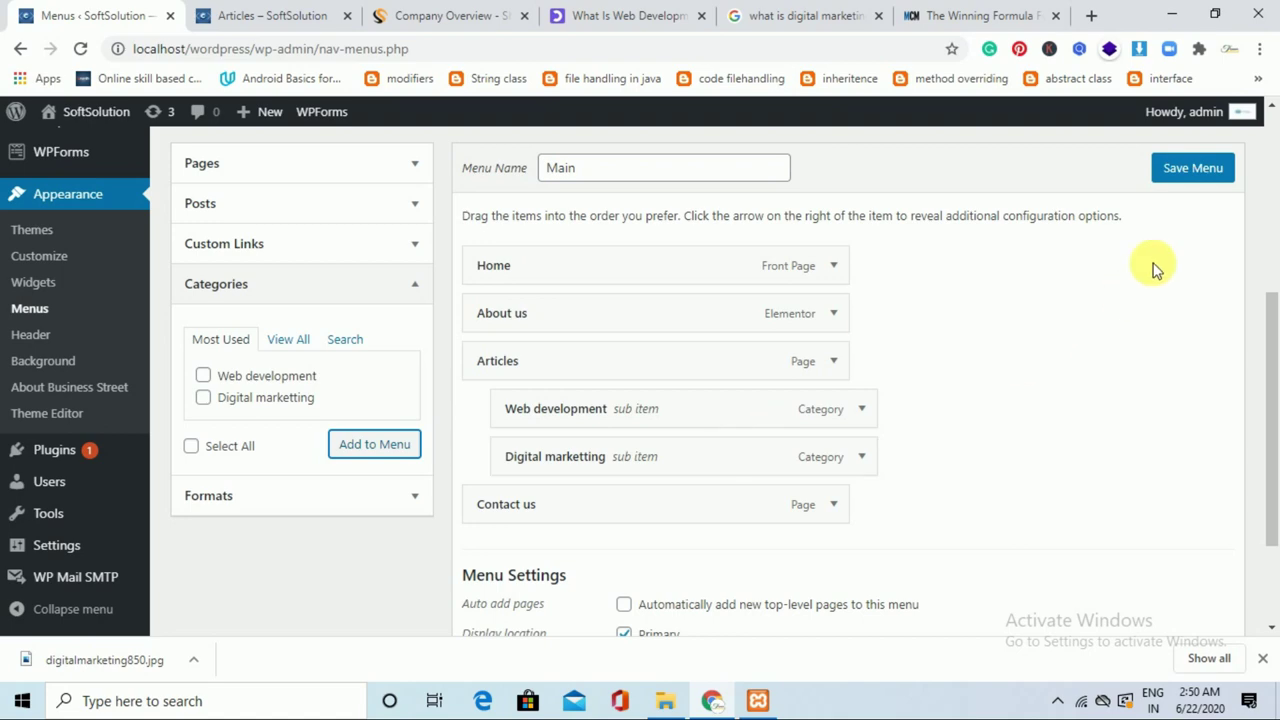
left_click(1212, 172)
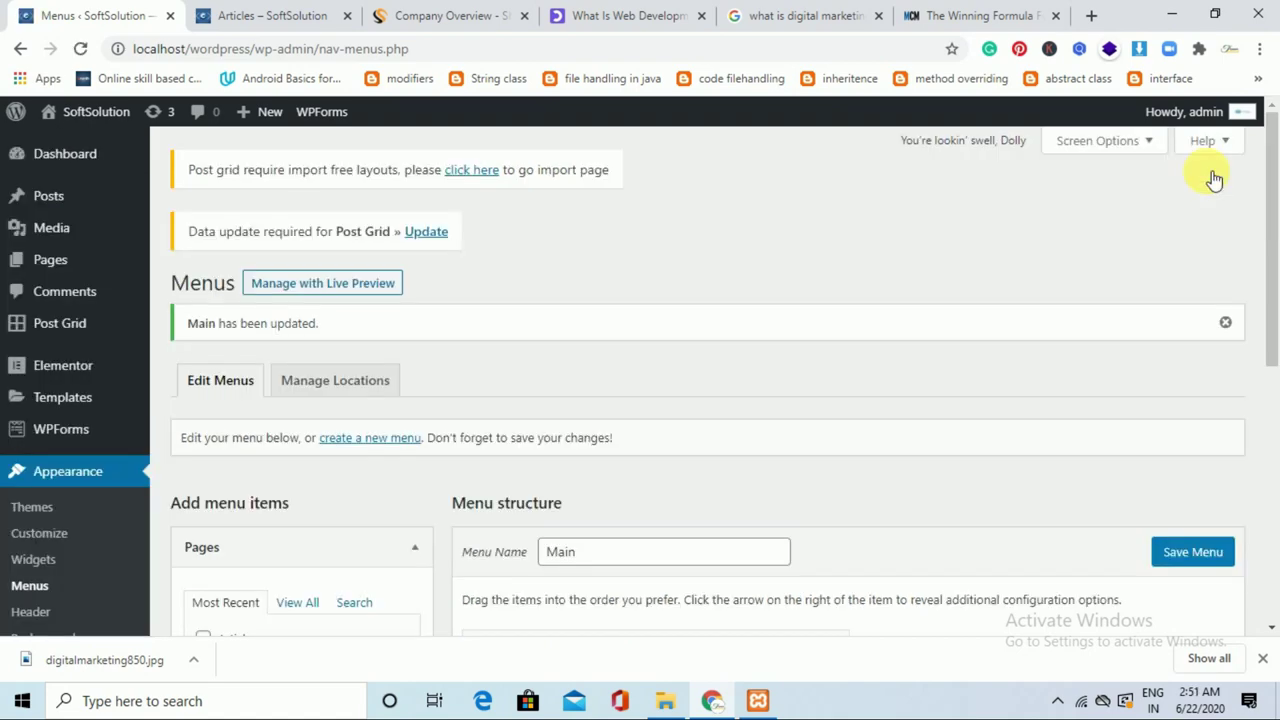
Reload the live site and open Web development from the new Articles dropdown.
left_click(300, 12)
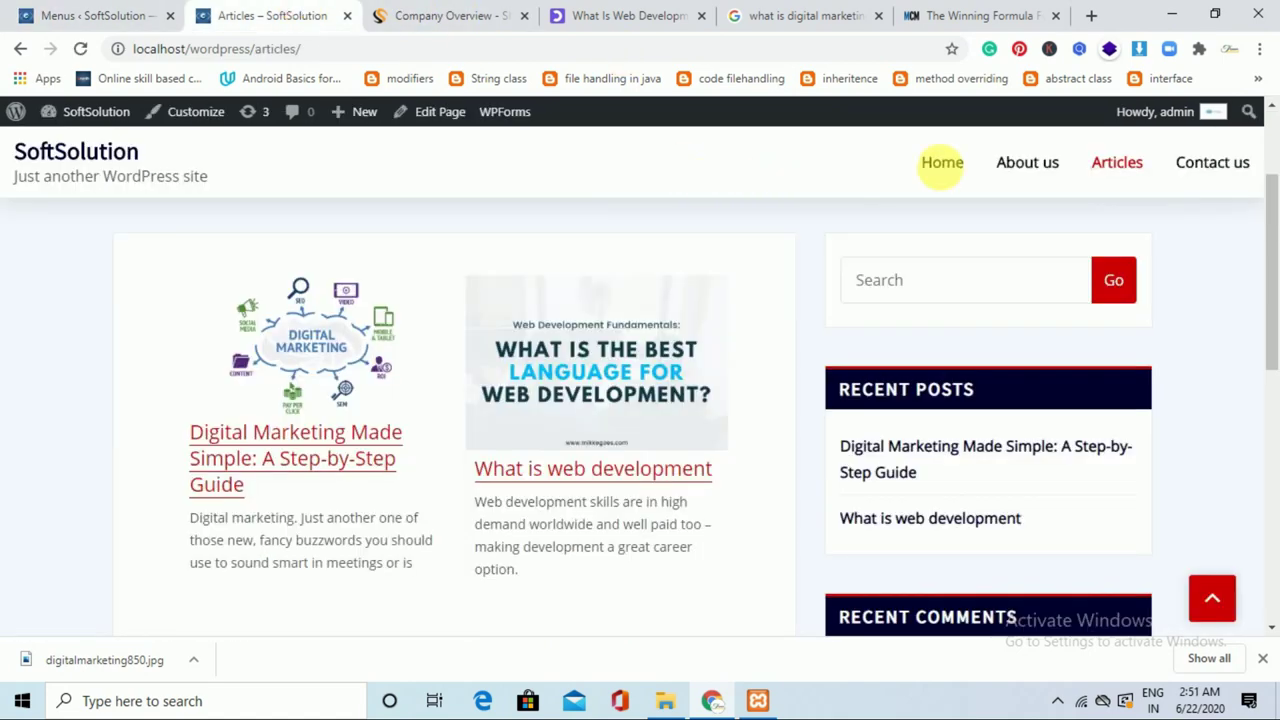
left_click(80, 50)
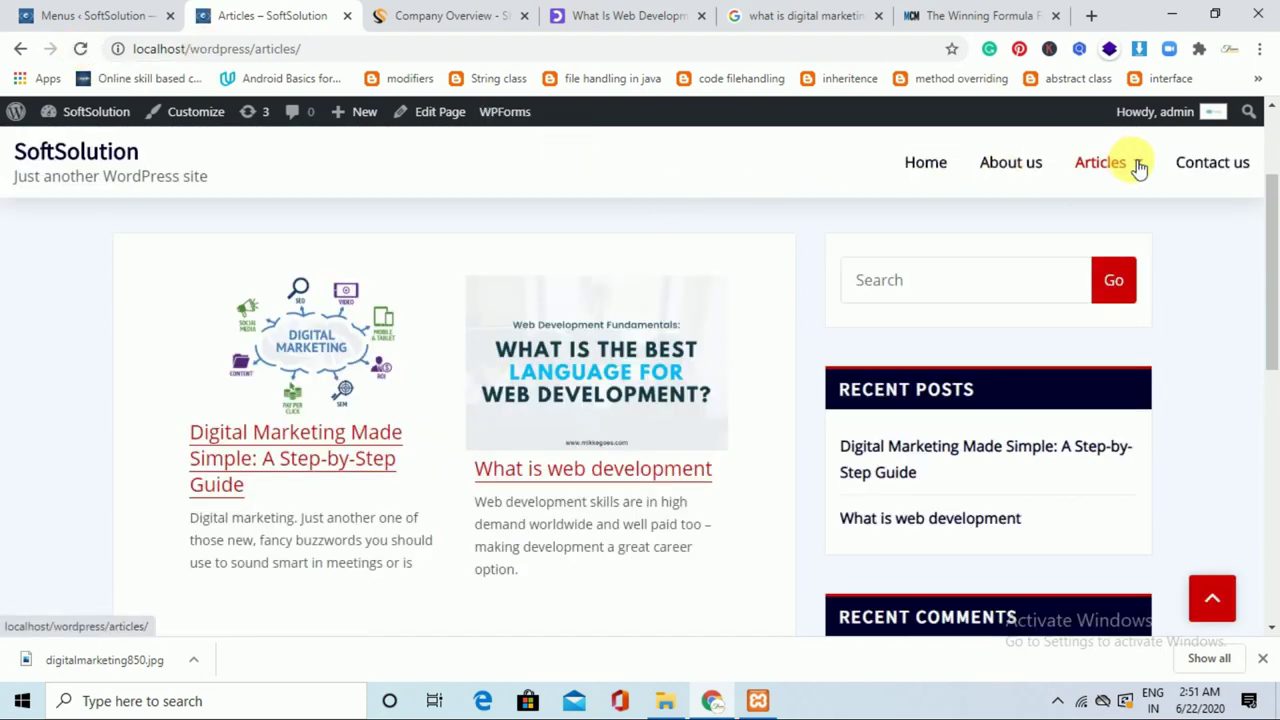
mouse_move(1144, 170)
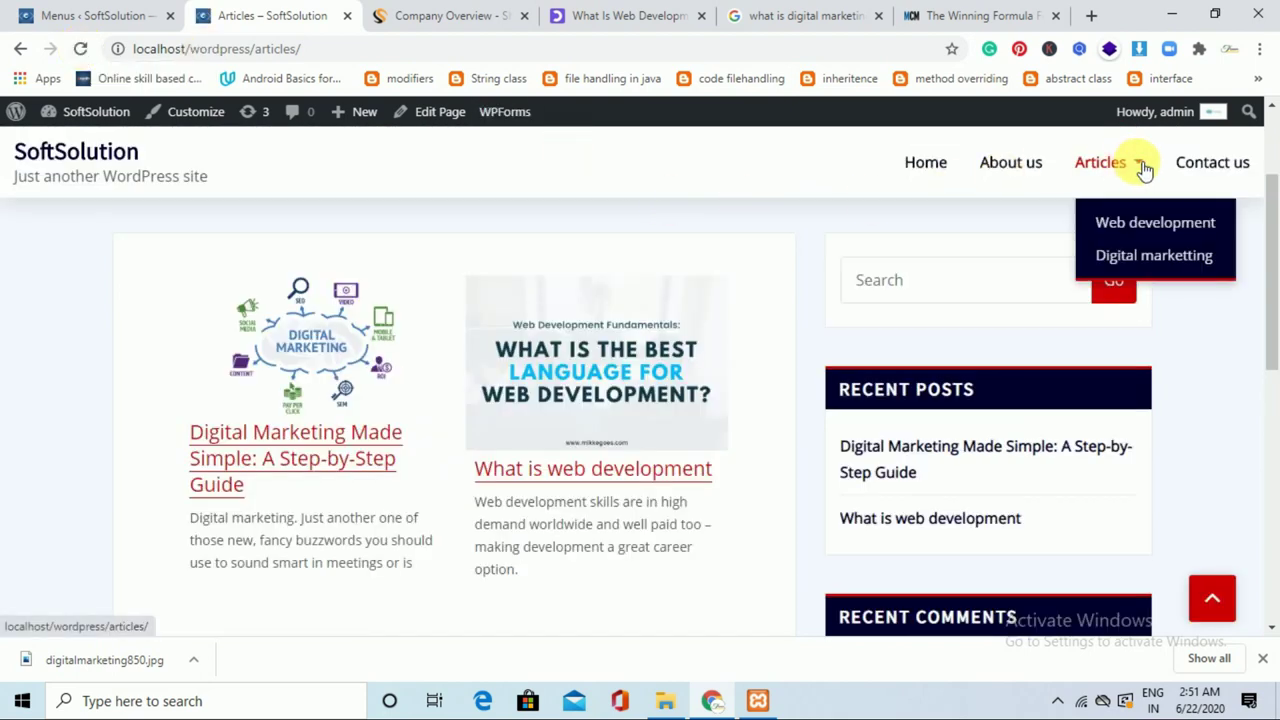
left_click(1148, 226)
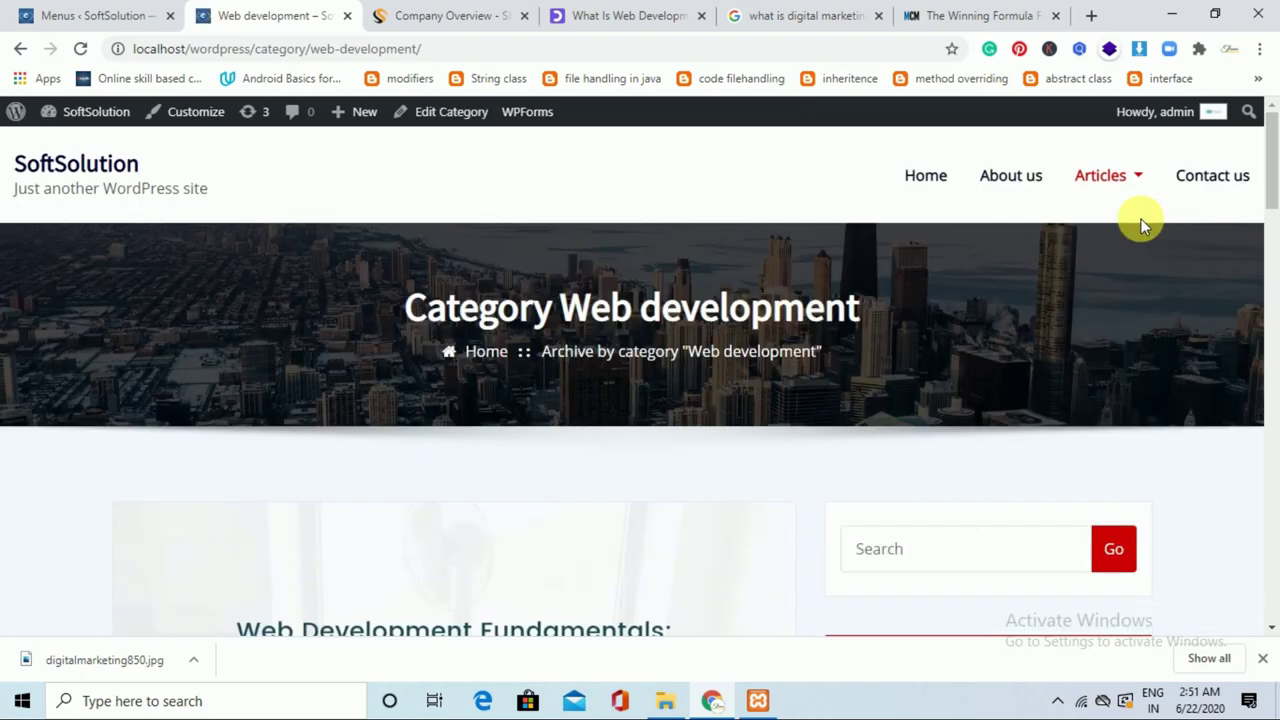
left_click_drag(1271, 140, 1271, 176)
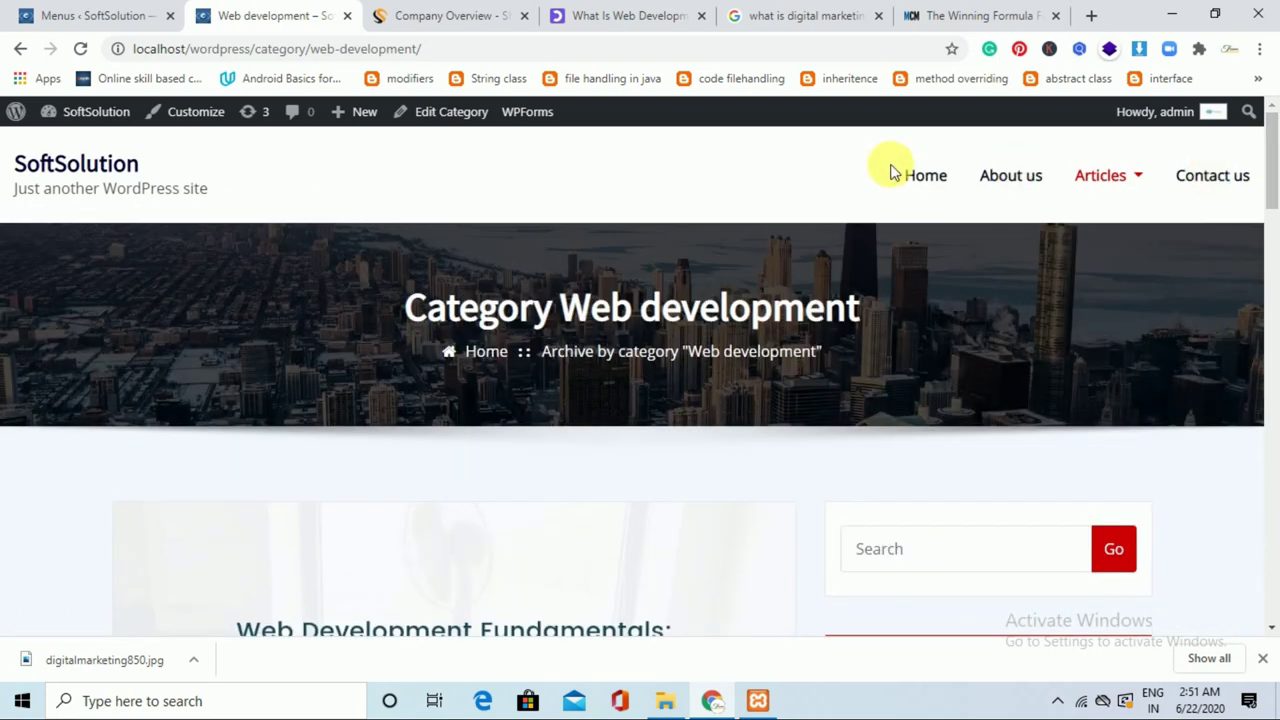
From the home page, reopen the Web development category and open the What is web development post.
left_click(118, 168)
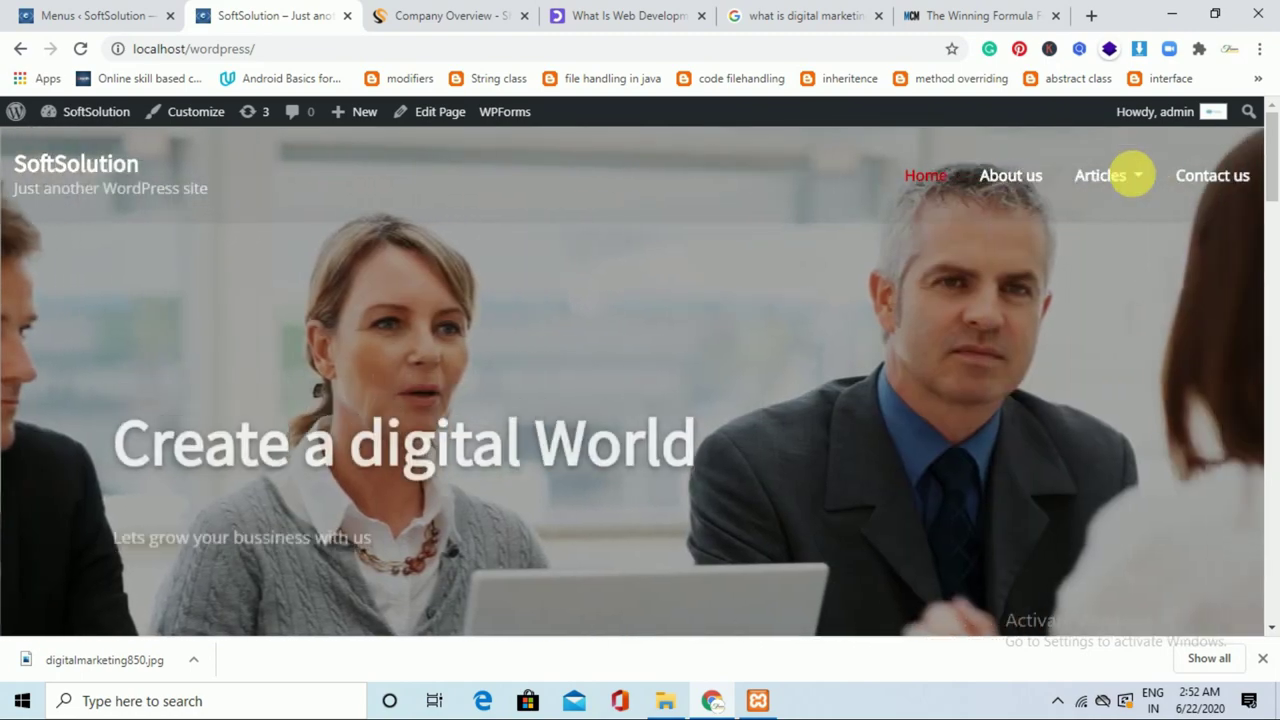
mouse_move(1122, 180)
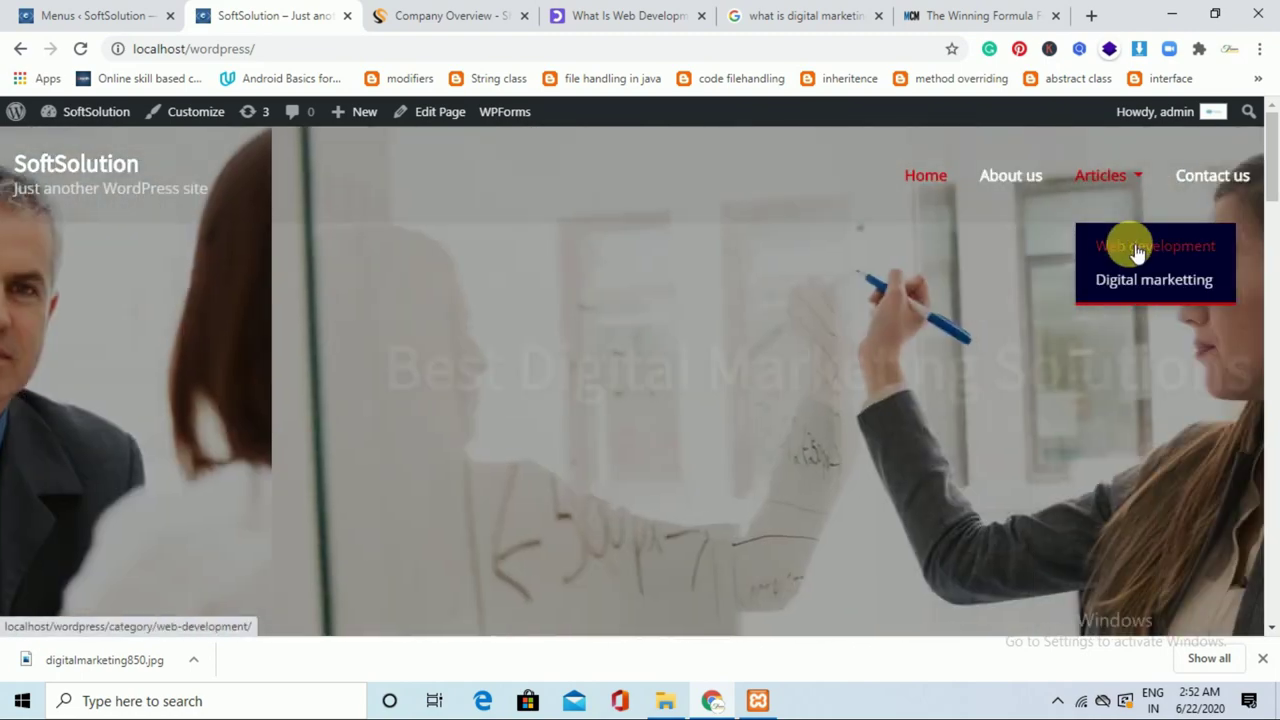
left_click(1137, 250)
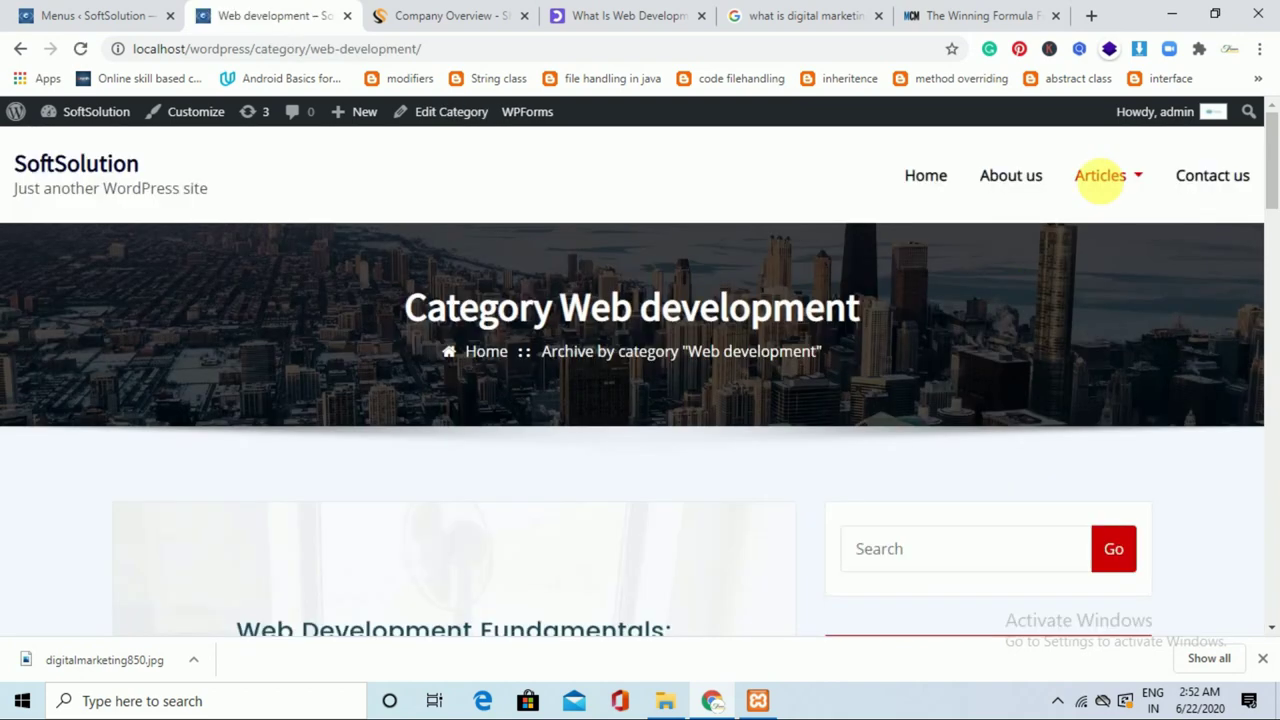
left_click_drag(1266, 140, 1271, 214)
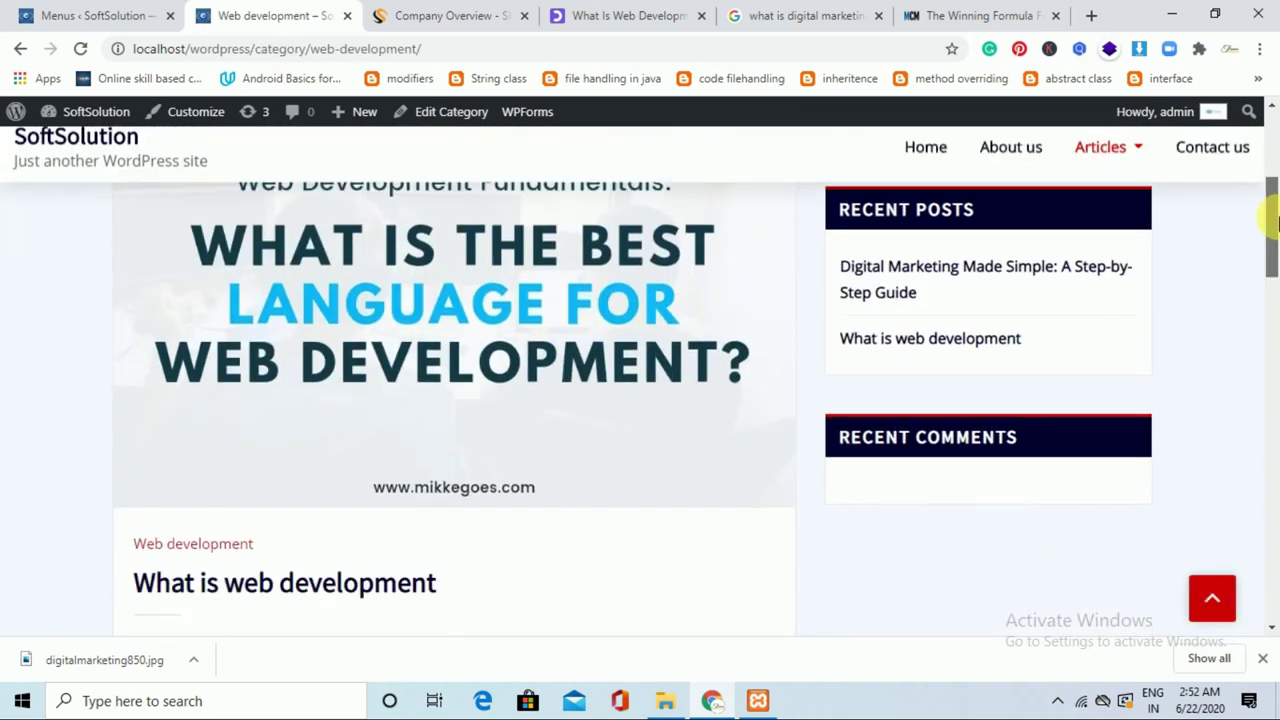
left_click(326, 587)
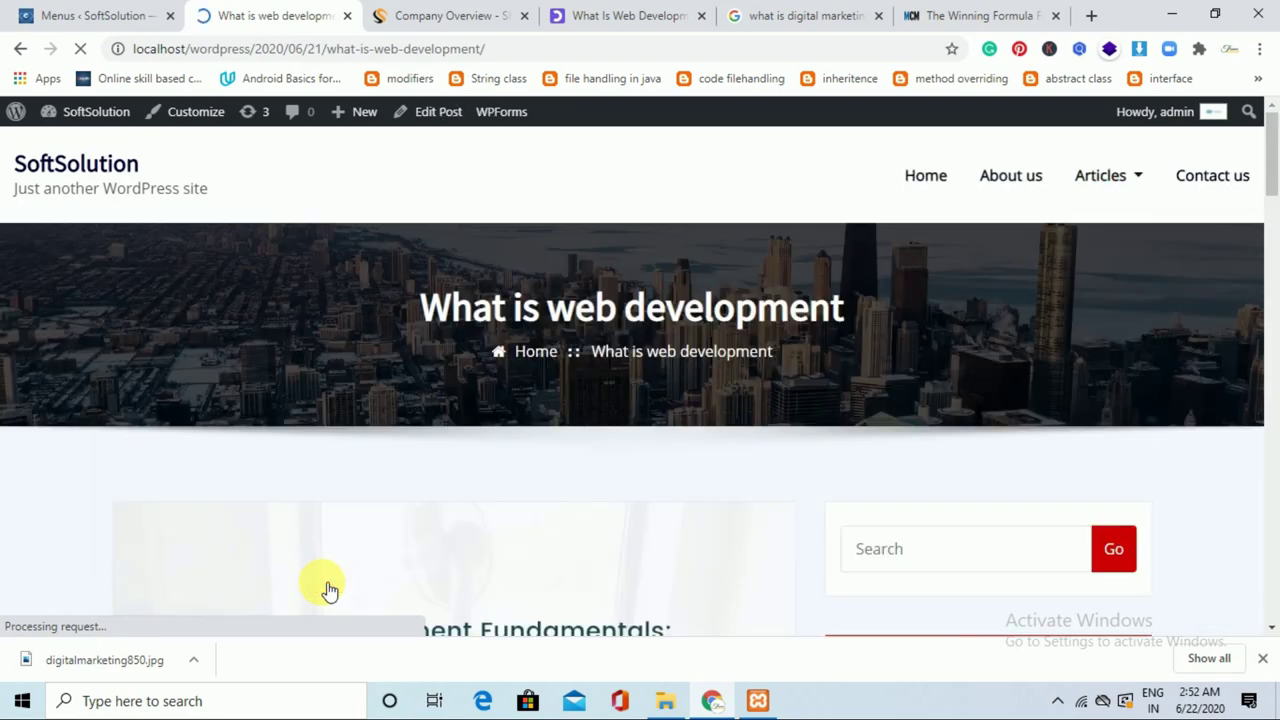
Inspect the post URL's 2020/06/21 date portion, then return to the Menus admin page.
left_click_drag(1276, 178, 757, 48)
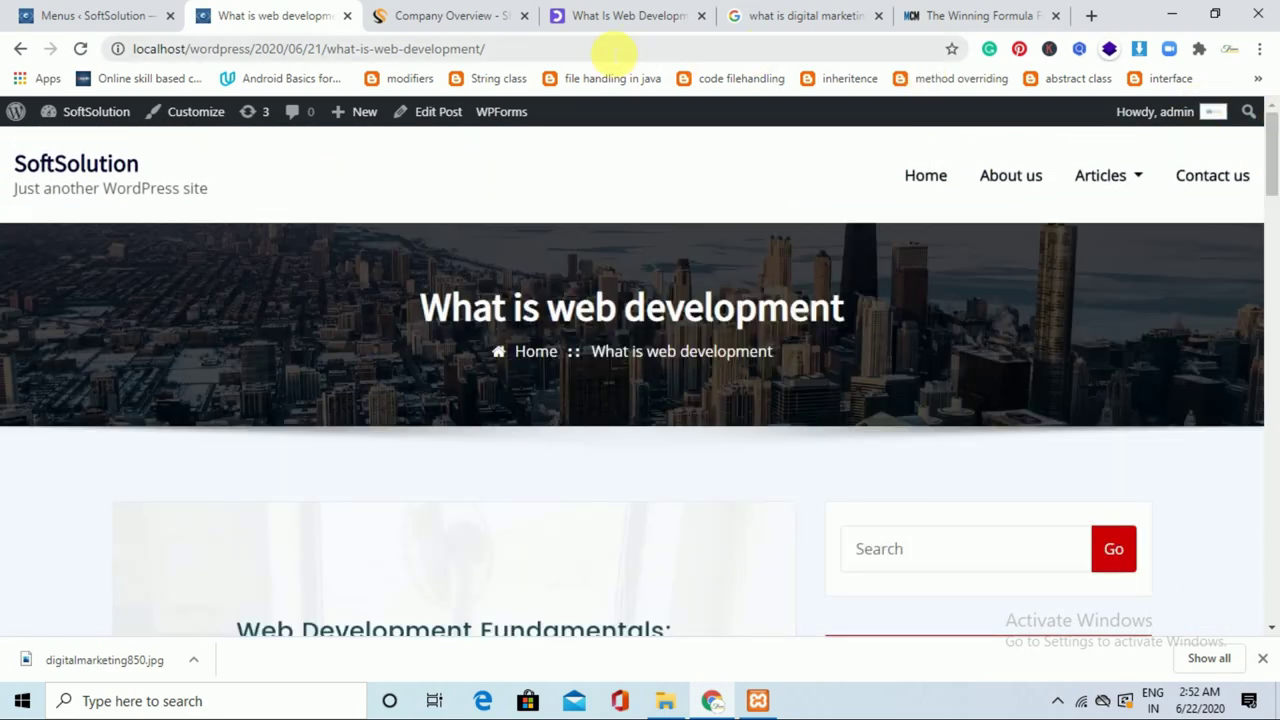
left_click(612, 48)
left_click(614, 48)
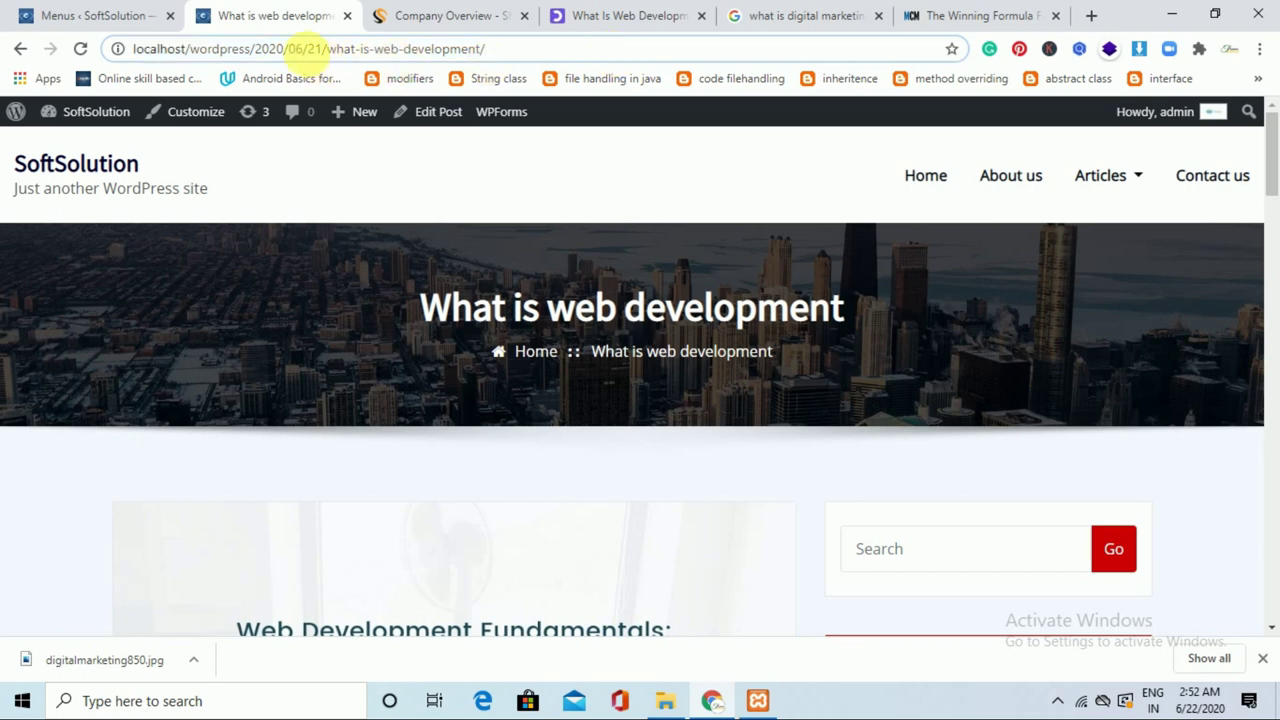
left_click_drag(256, 49, 324, 50)
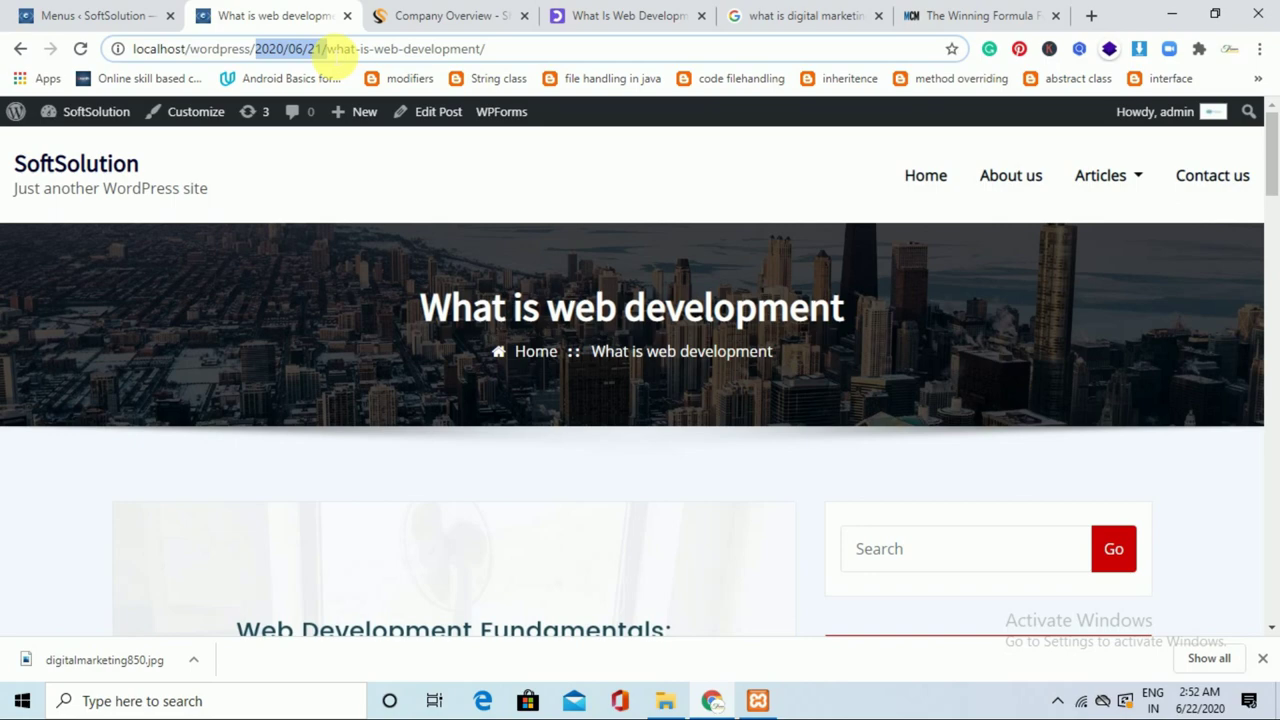
left_click(118, 15)
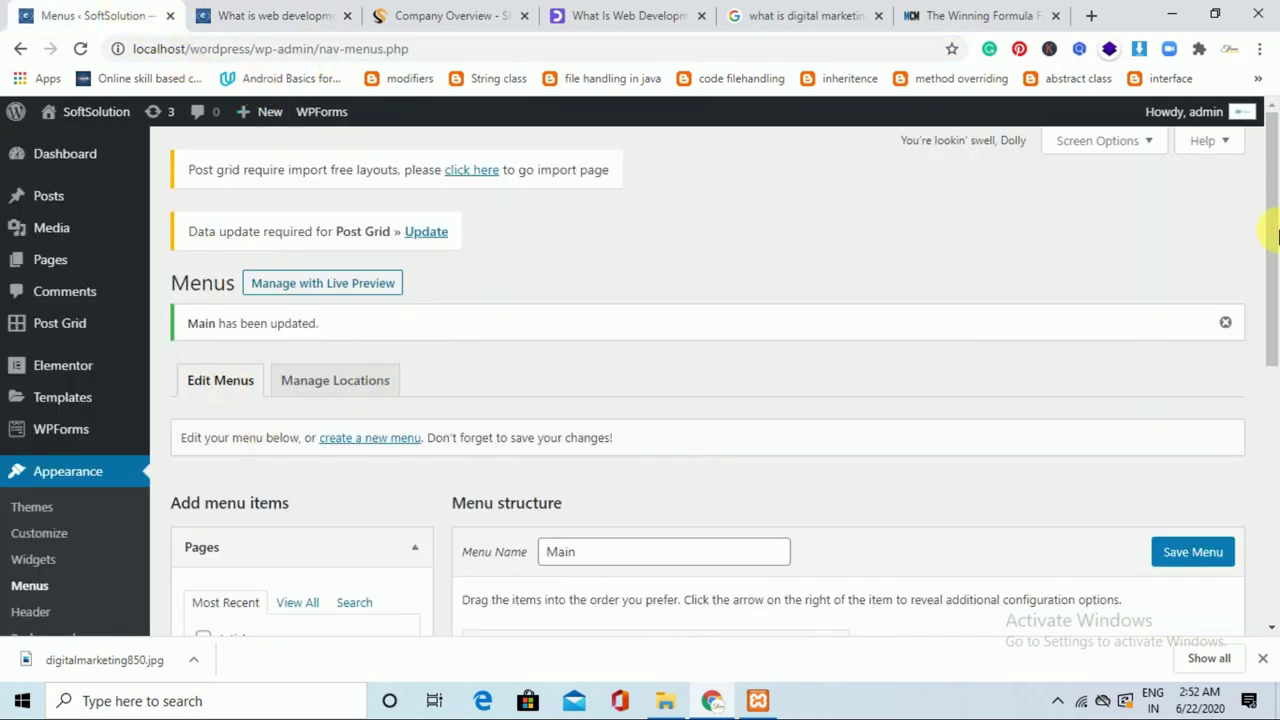
Change the permalink structure from Day and name to Plain and save it.
left_click_drag(1268, 240, 1272, 440)
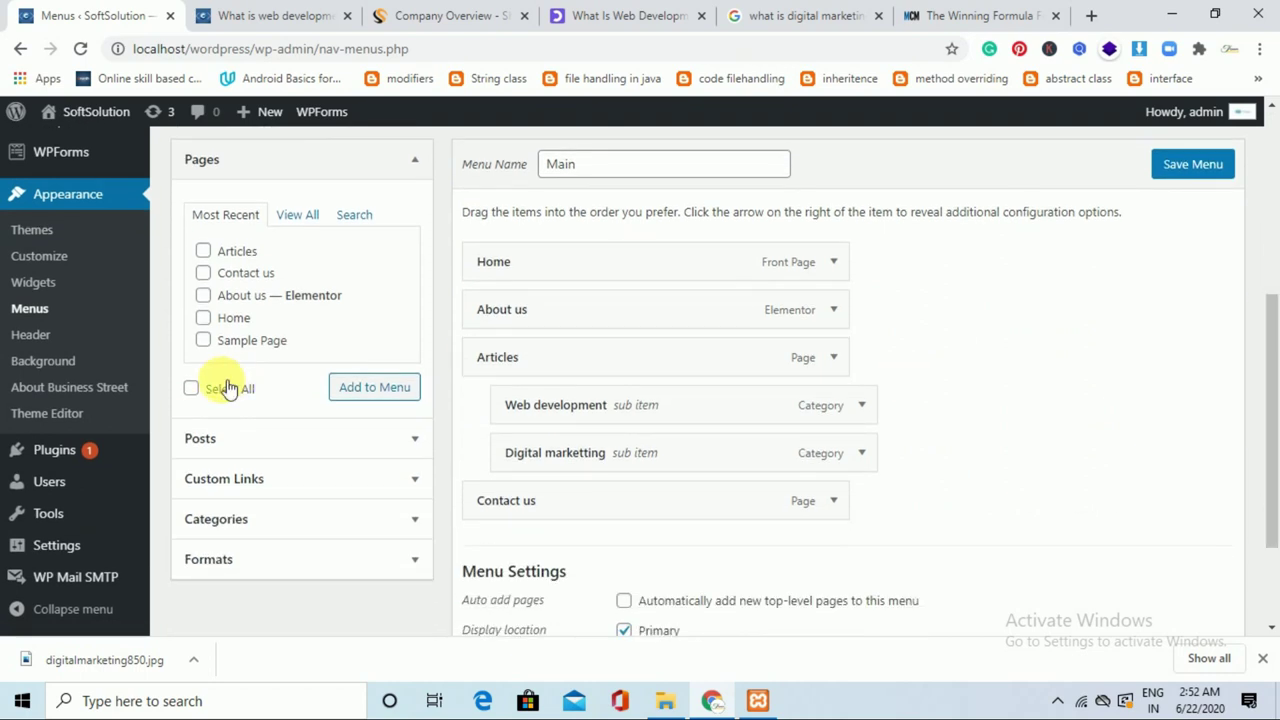
mouse_move(58, 560)
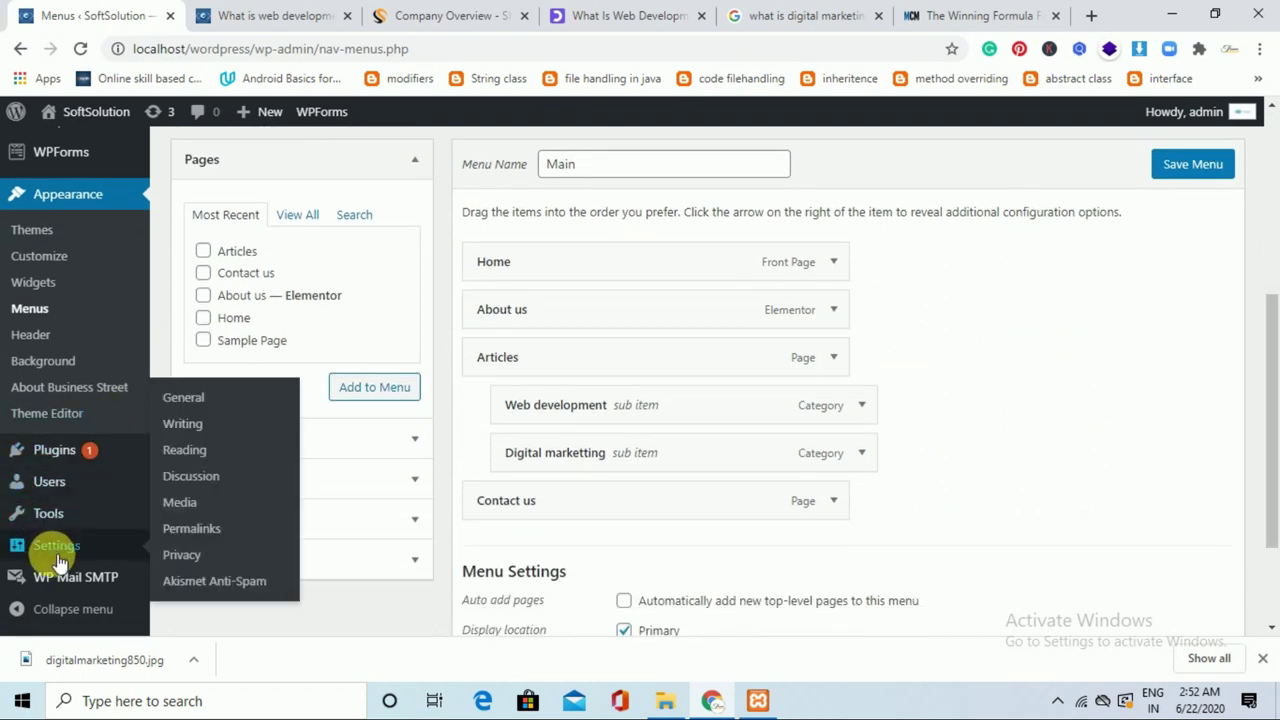
left_click(212, 536)
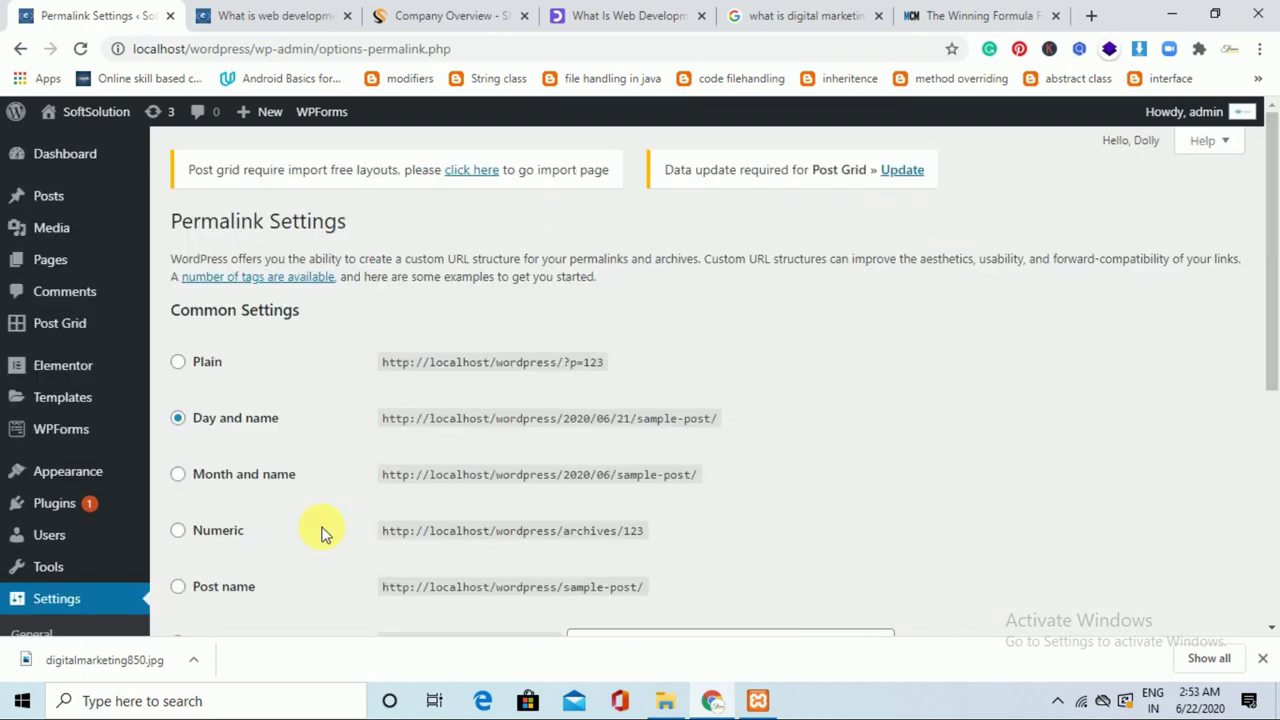
left_click(221, 368)
left_click_drag(1276, 277, 1274, 500)
left_click(248, 566)
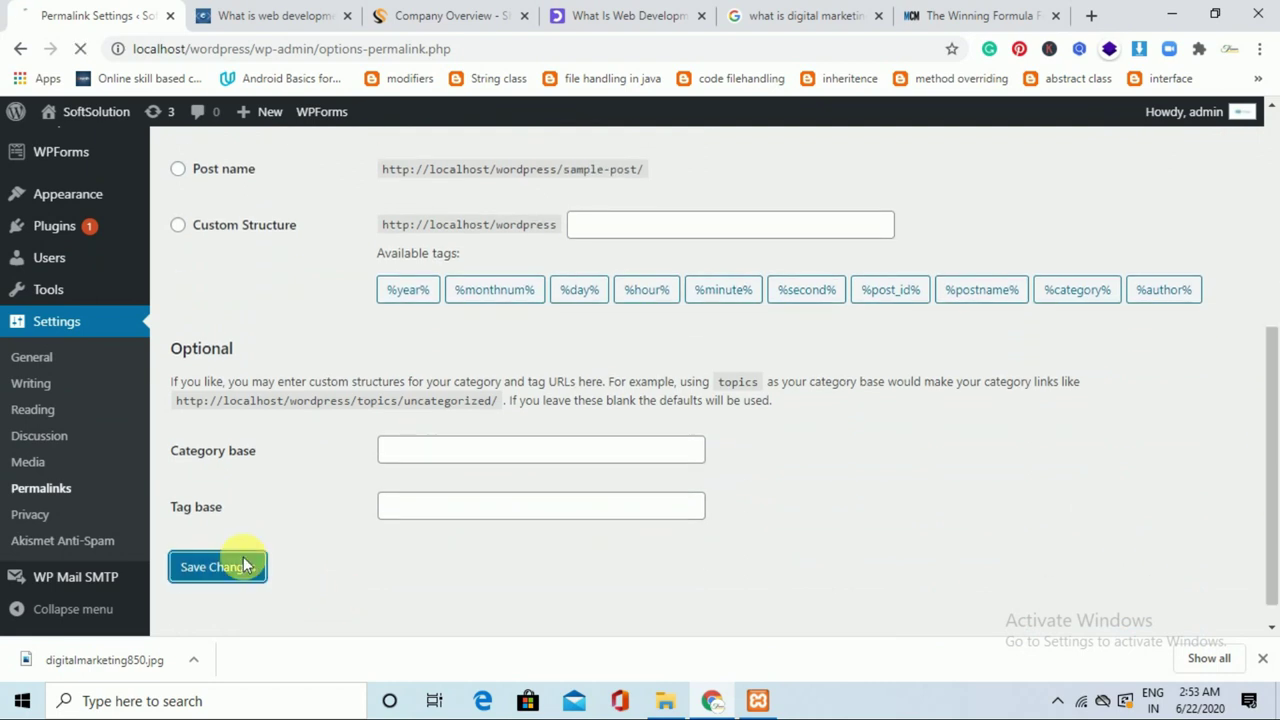
Open the Web development category from the Articles dropdown at its plain ?cat=3 address.
key("ctrl+Tab")
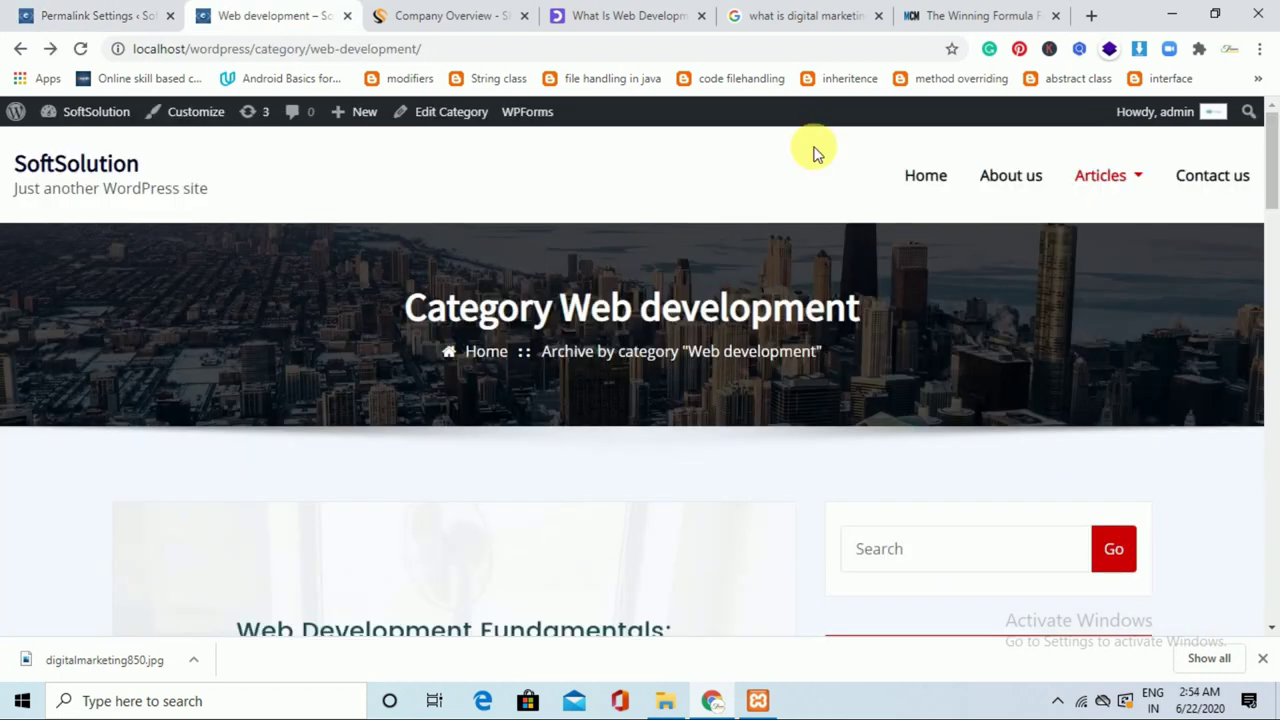
left_click(941, 177)
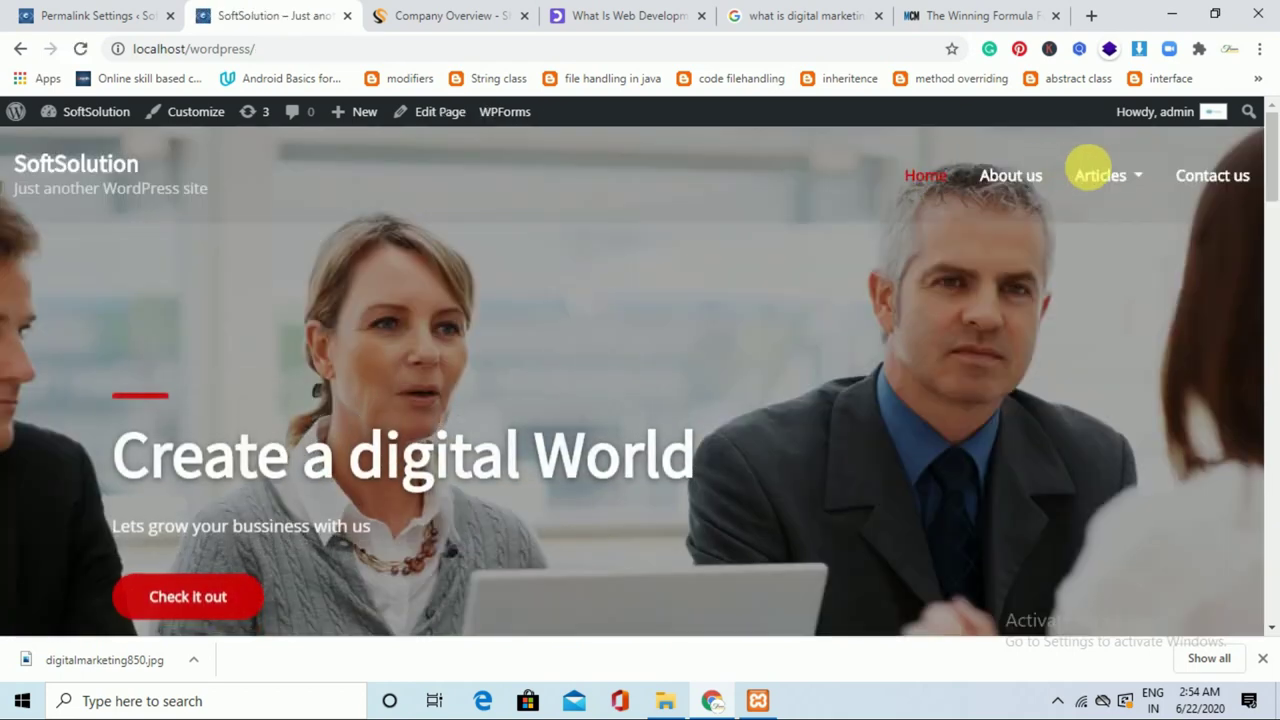
mouse_move(1120, 177)
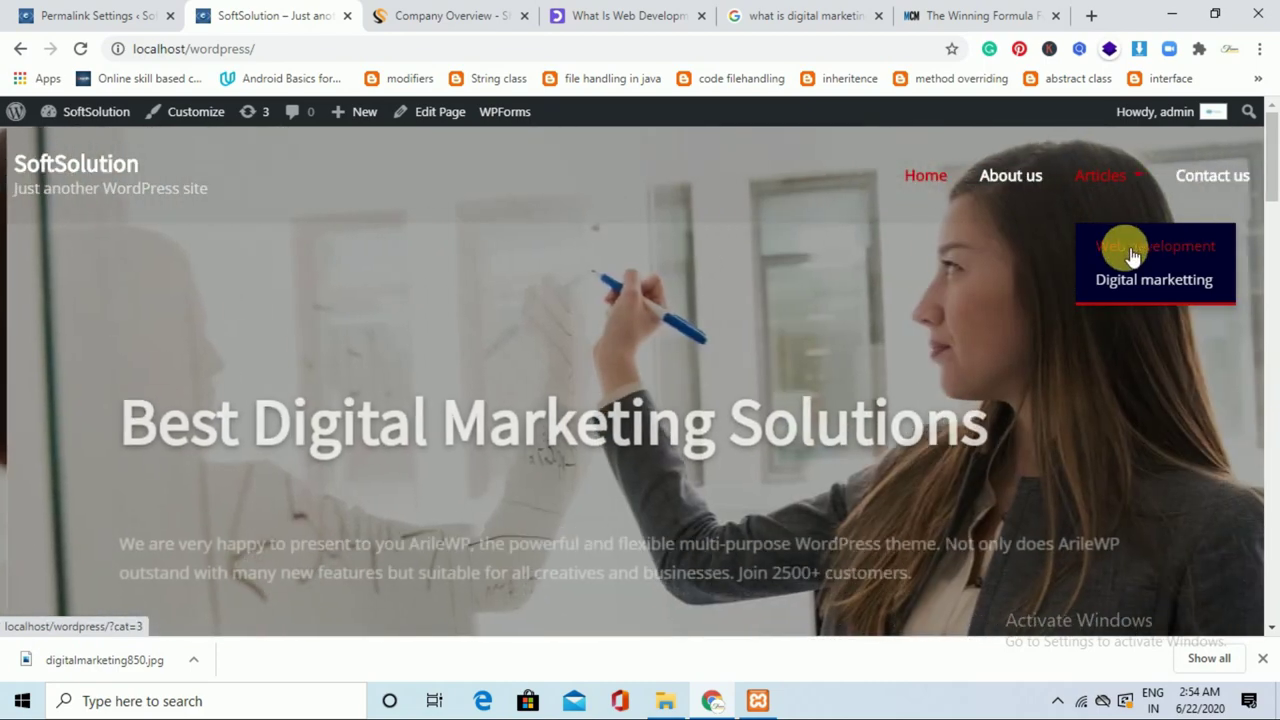
left_click(1124, 247)
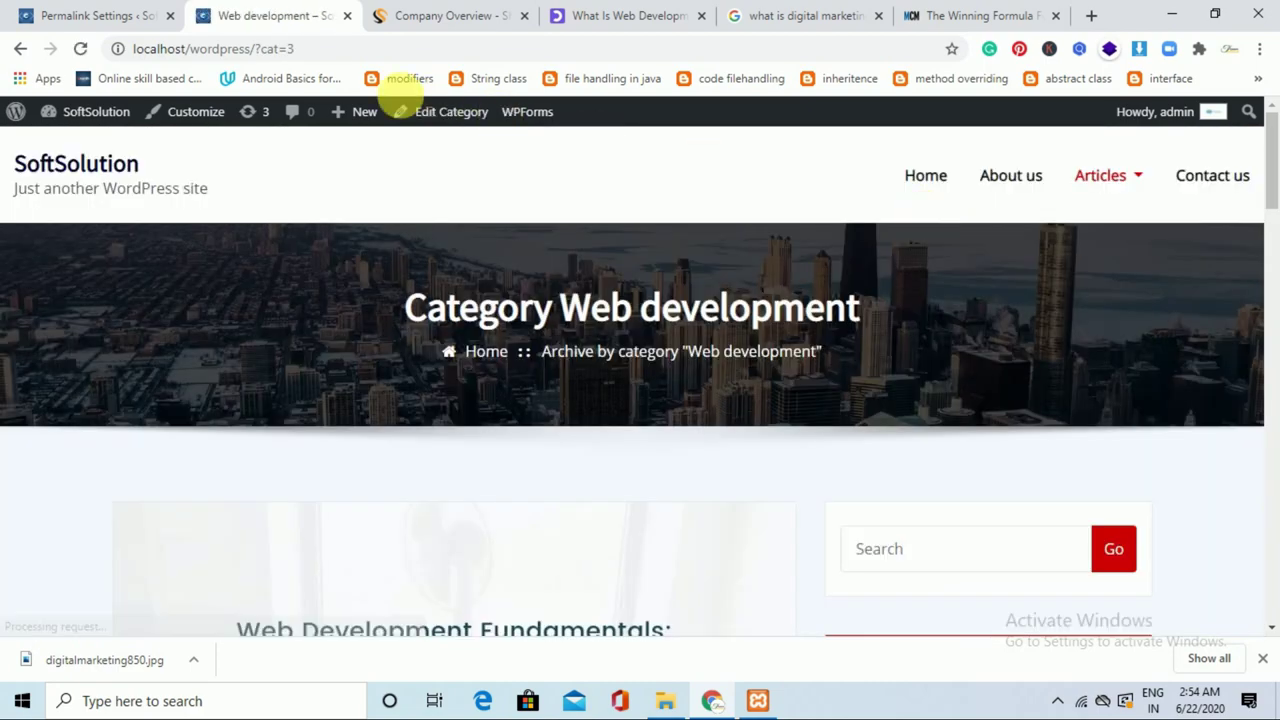
Confirm the What is web development post loads at /?p=50, then go back to Permalink Settings.
left_click_drag(1271, 177, 1271, 292)
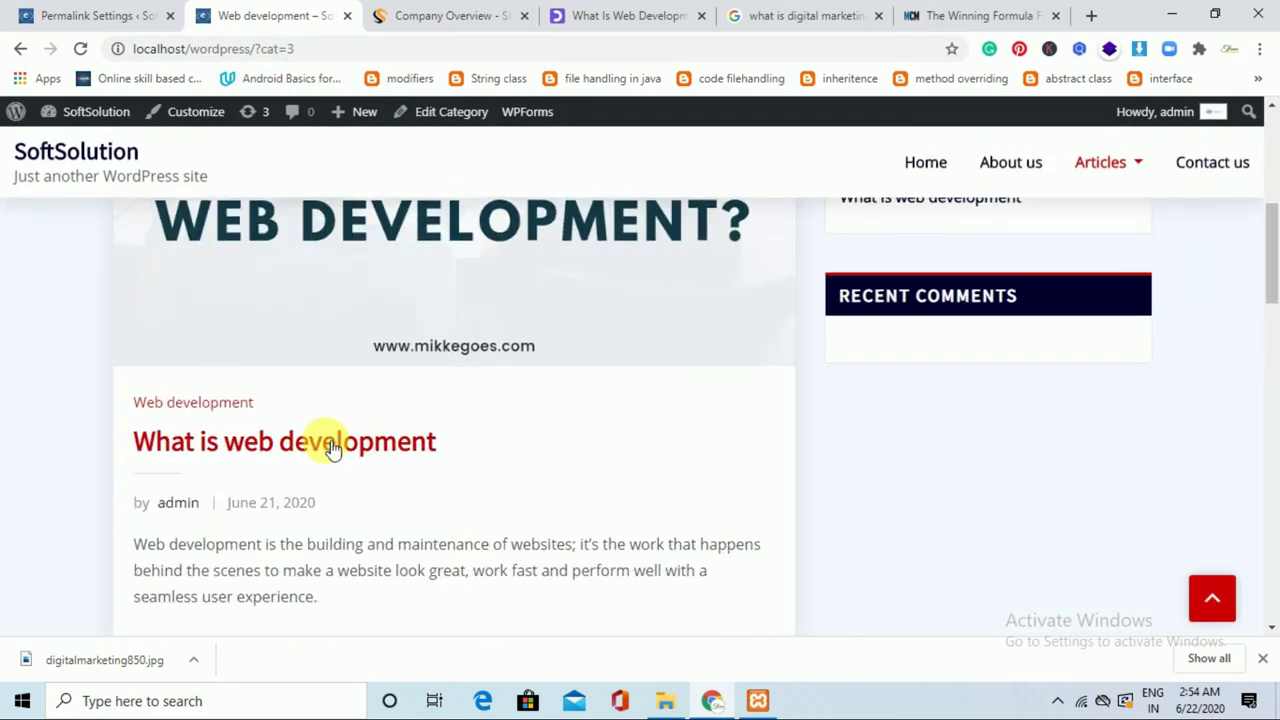
left_click(333, 447)
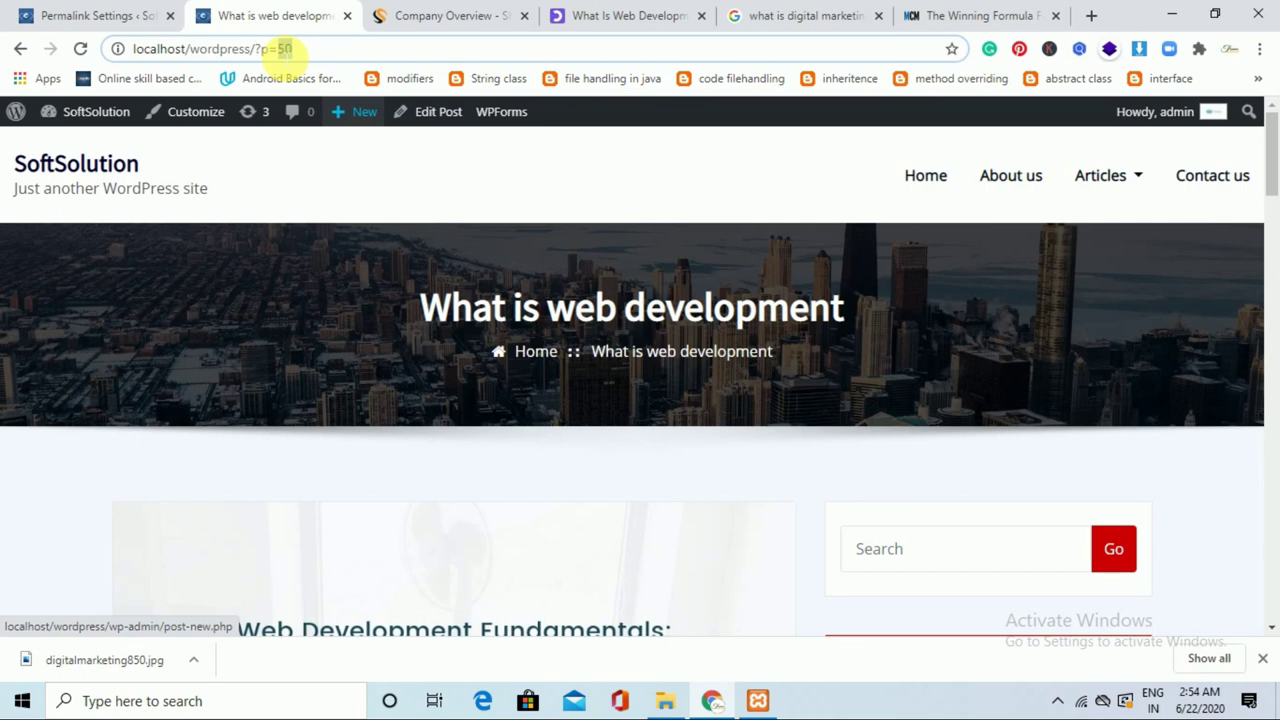
left_click(323, 49)
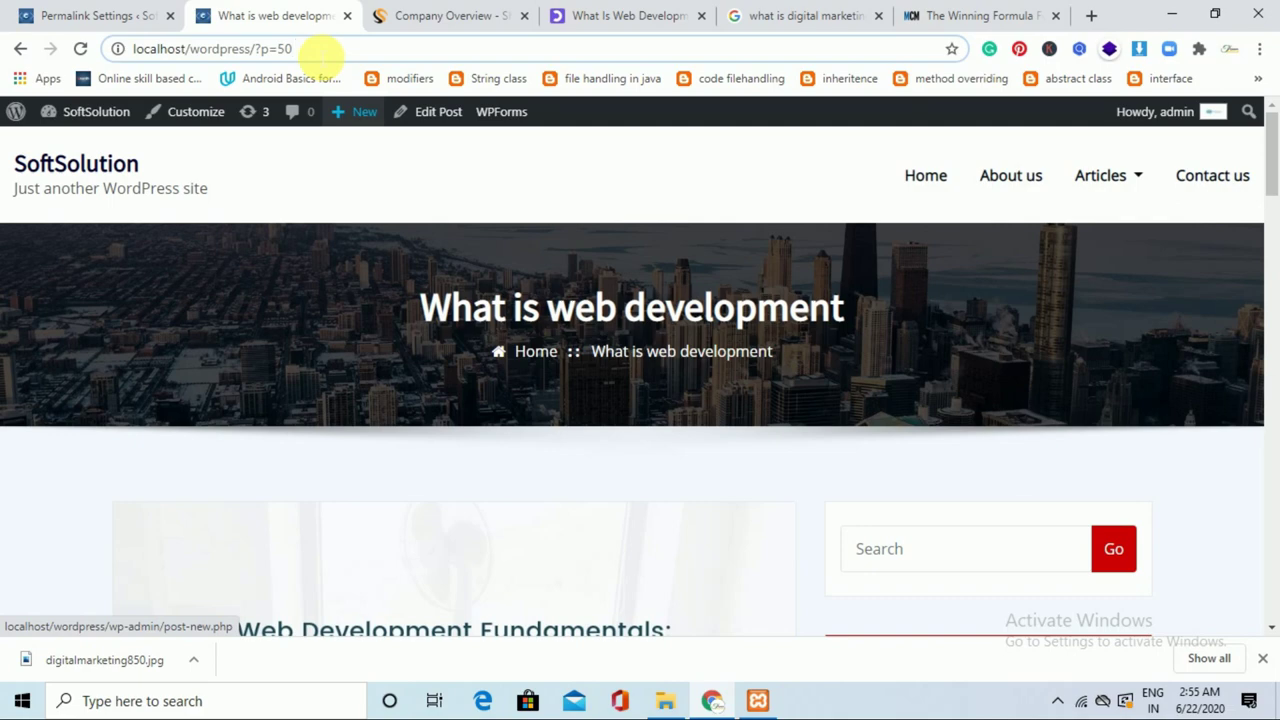
left_click(90, 14)
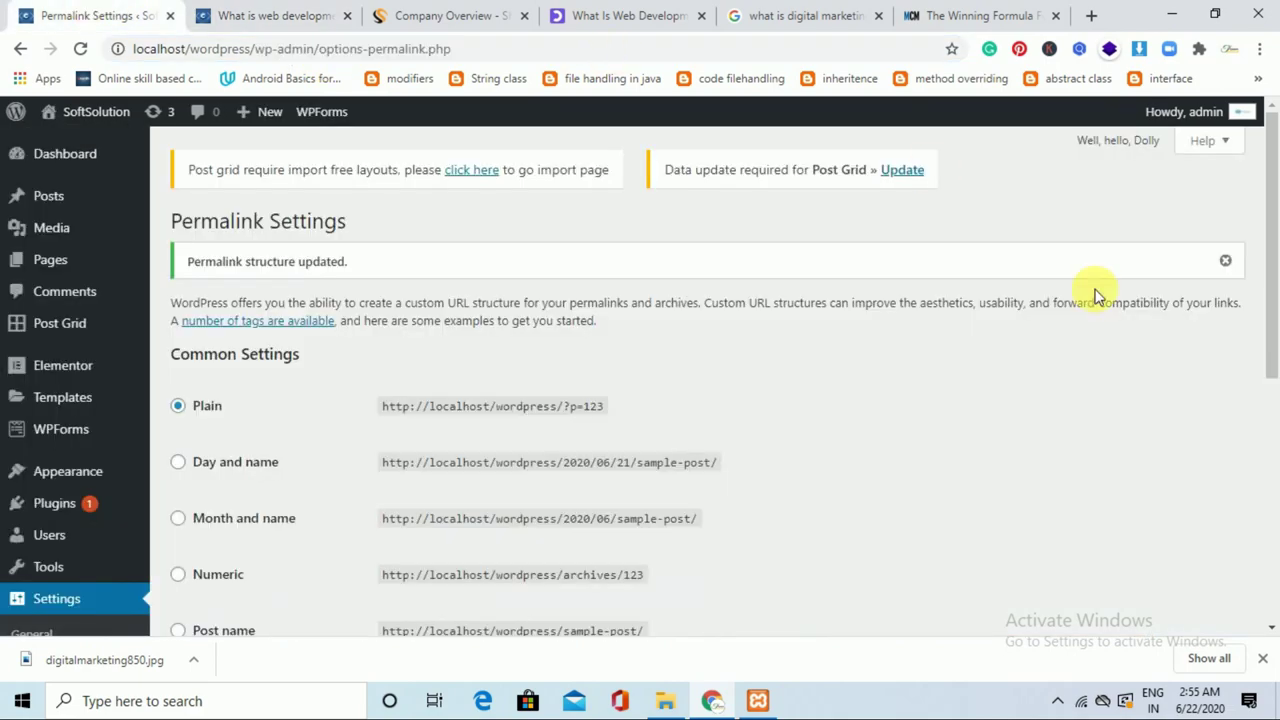
Set permalinks to Post name (/%postname%/), save, and return to the What is web development post.
left_click_drag(1274, 257, 1276, 384)
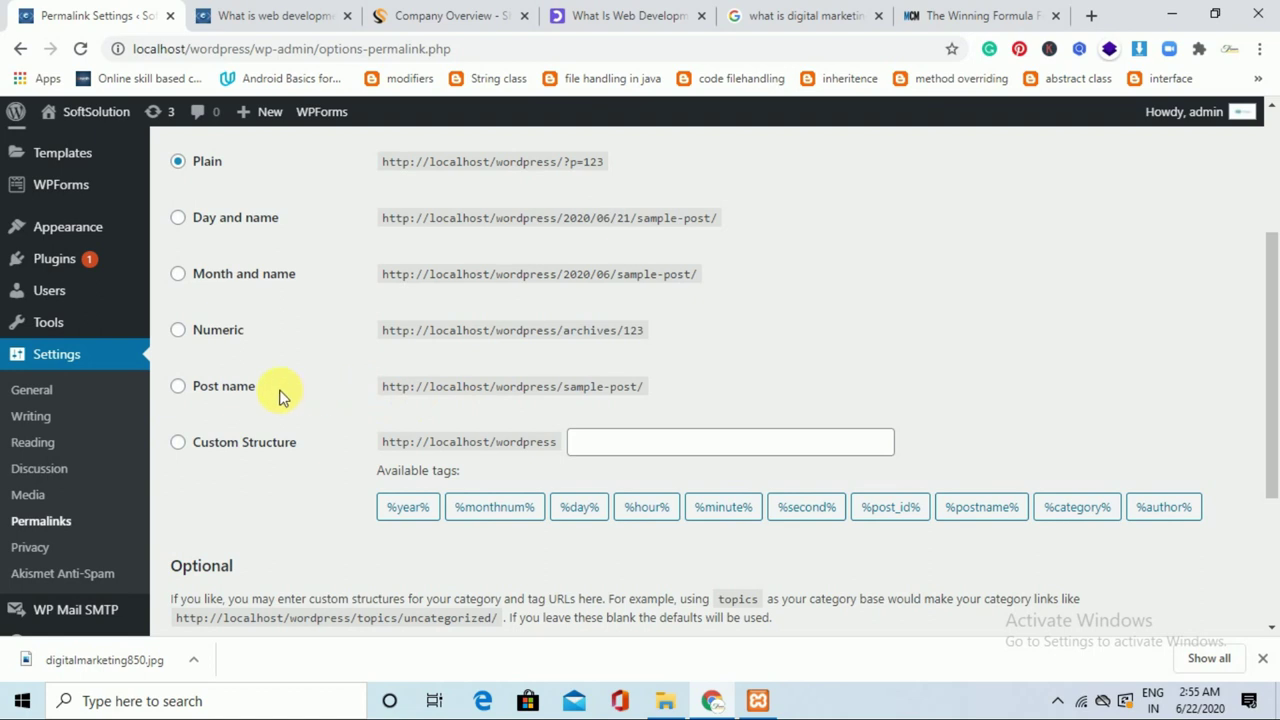
left_click(243, 394)
left_click_drag(1275, 380, 1275, 502)
left_click(240, 543)
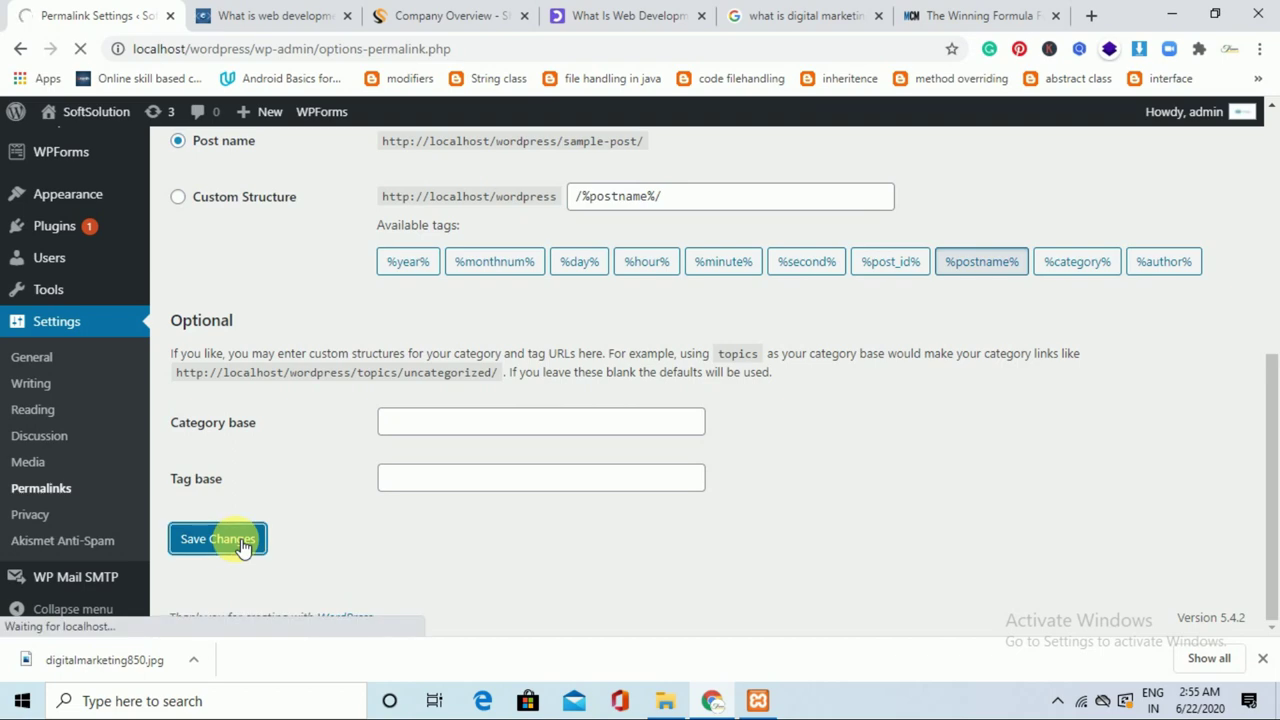
left_click(296, 14)
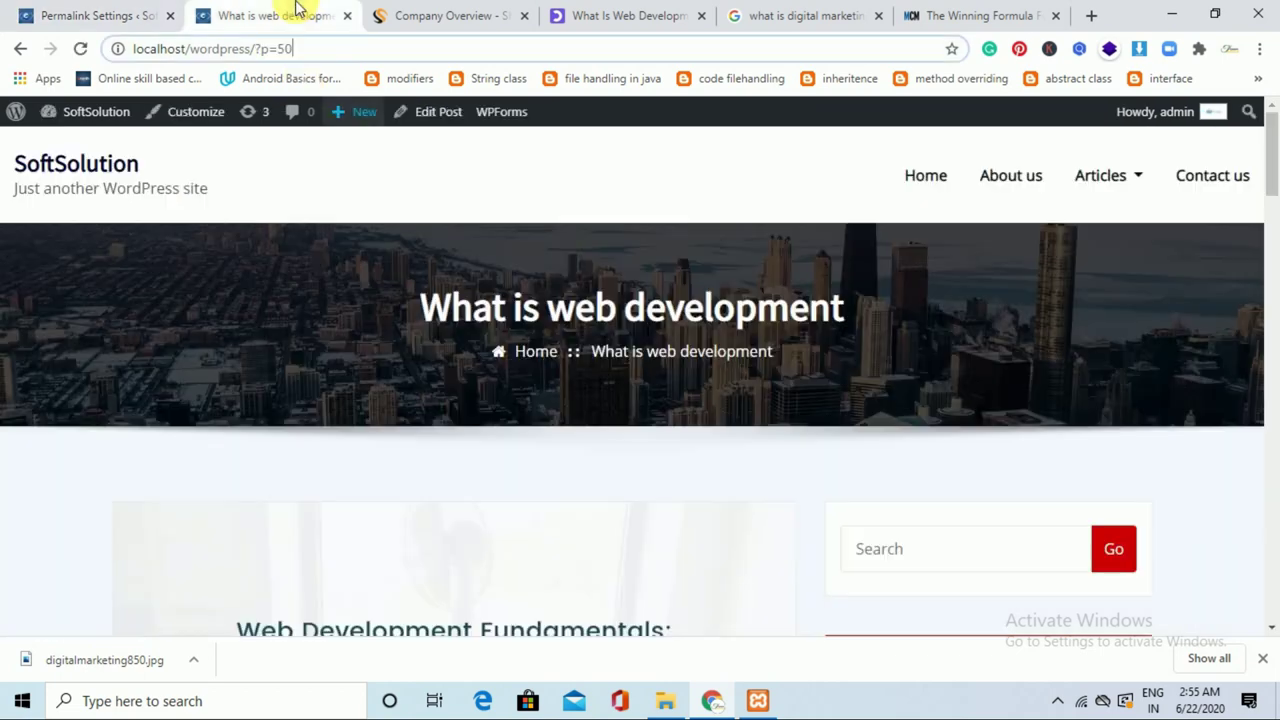
Verify the Digital Marketing Made Simple post opens at /digital-marketing-made-simple-a-step-by-step-guide/, then revisit Permalink Settings.
left_click(925, 175)
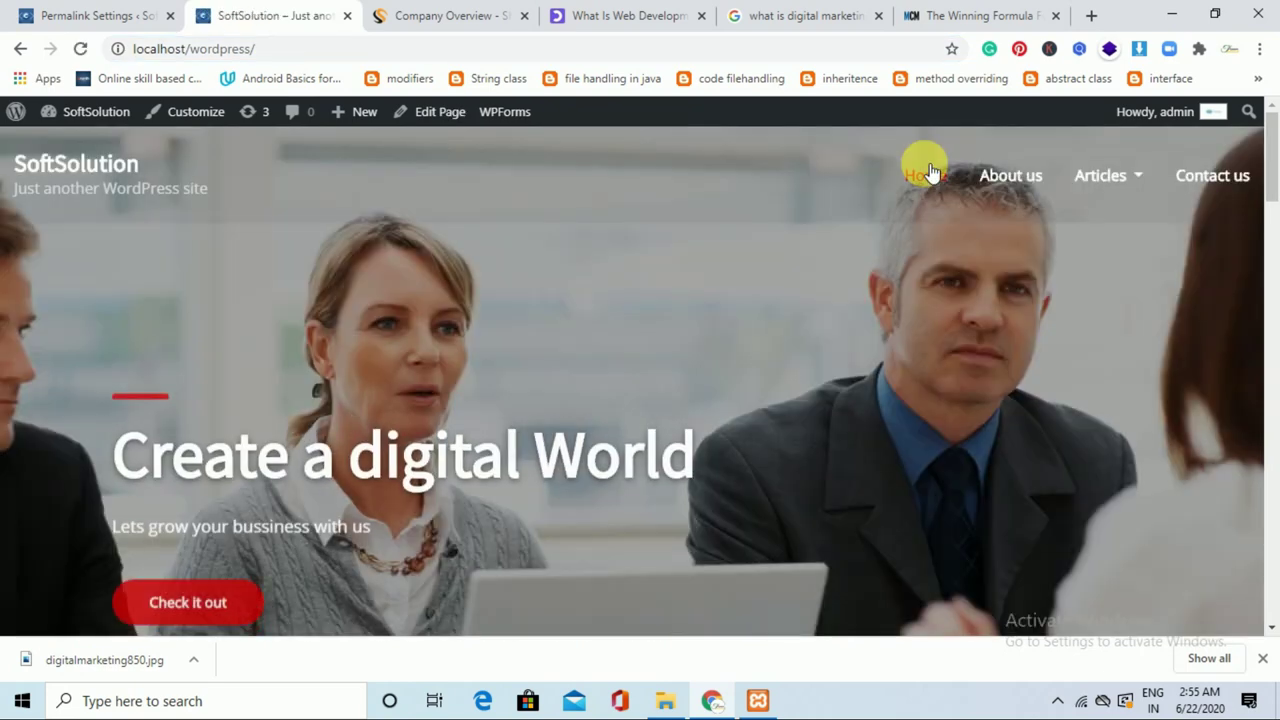
mouse_move(1134, 177)
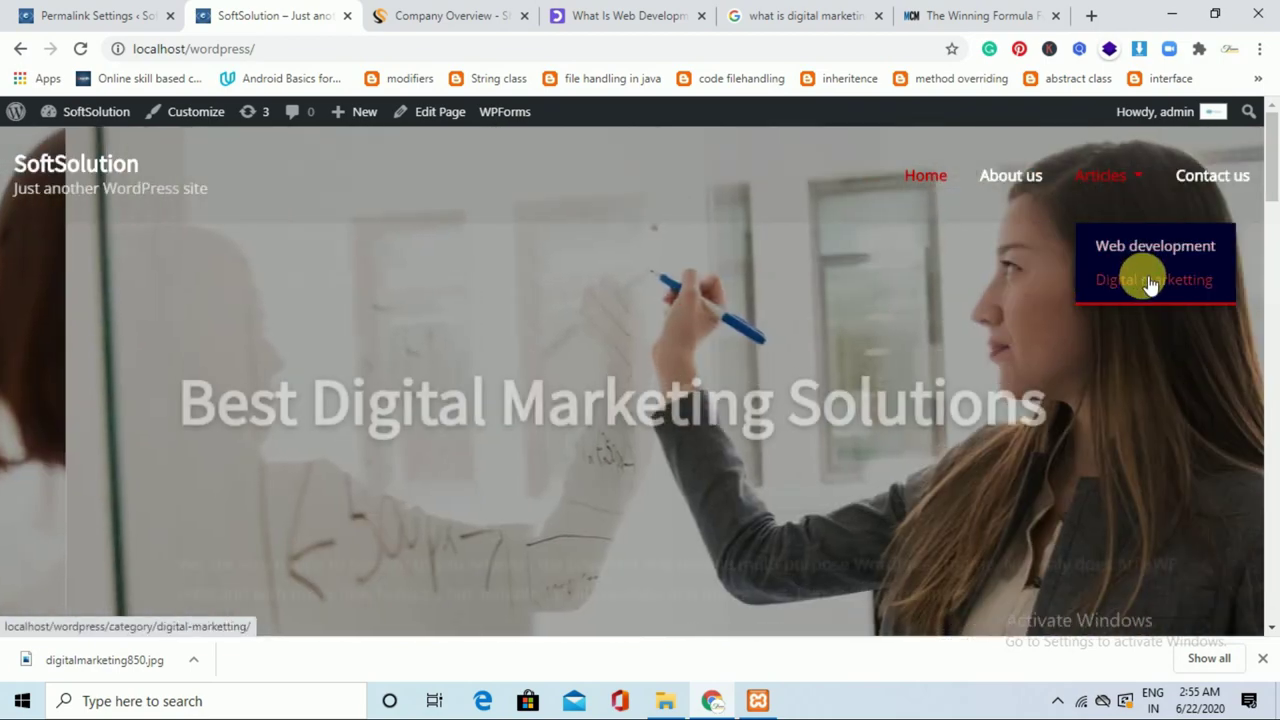
left_click(1142, 278)
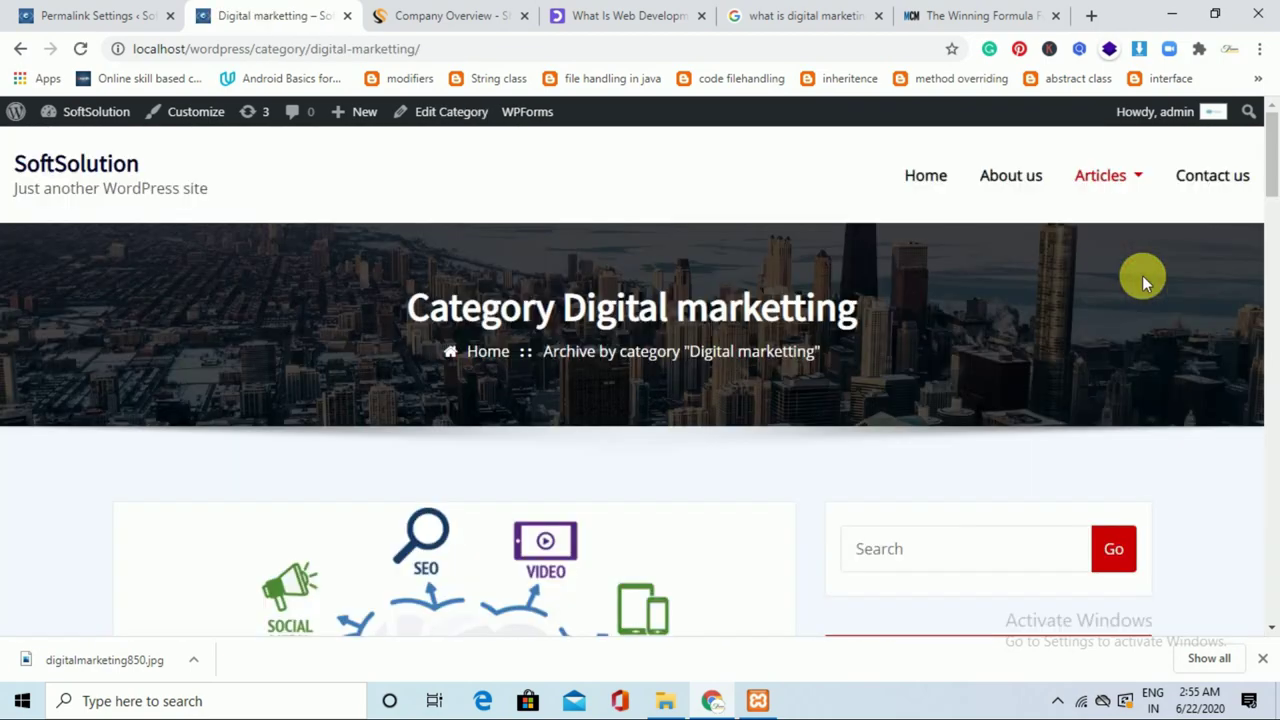
left_click_drag(1270, 200, 1270, 259)
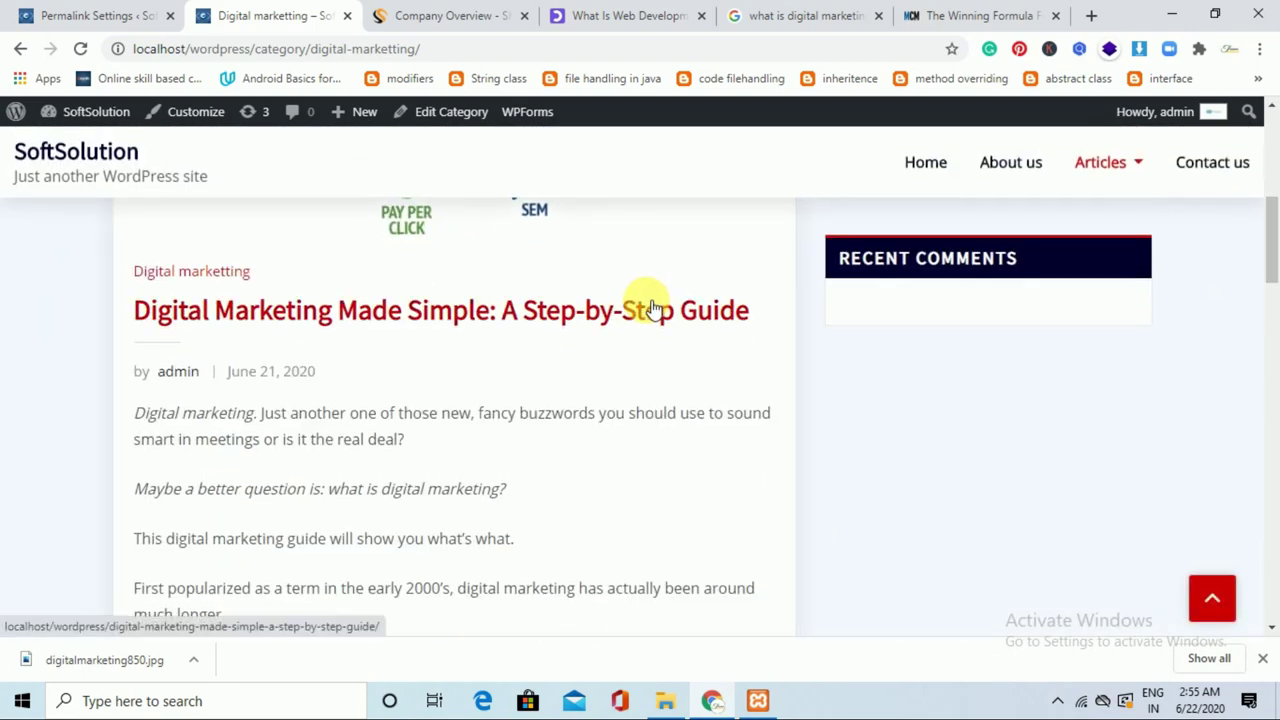
left_click(647, 301)
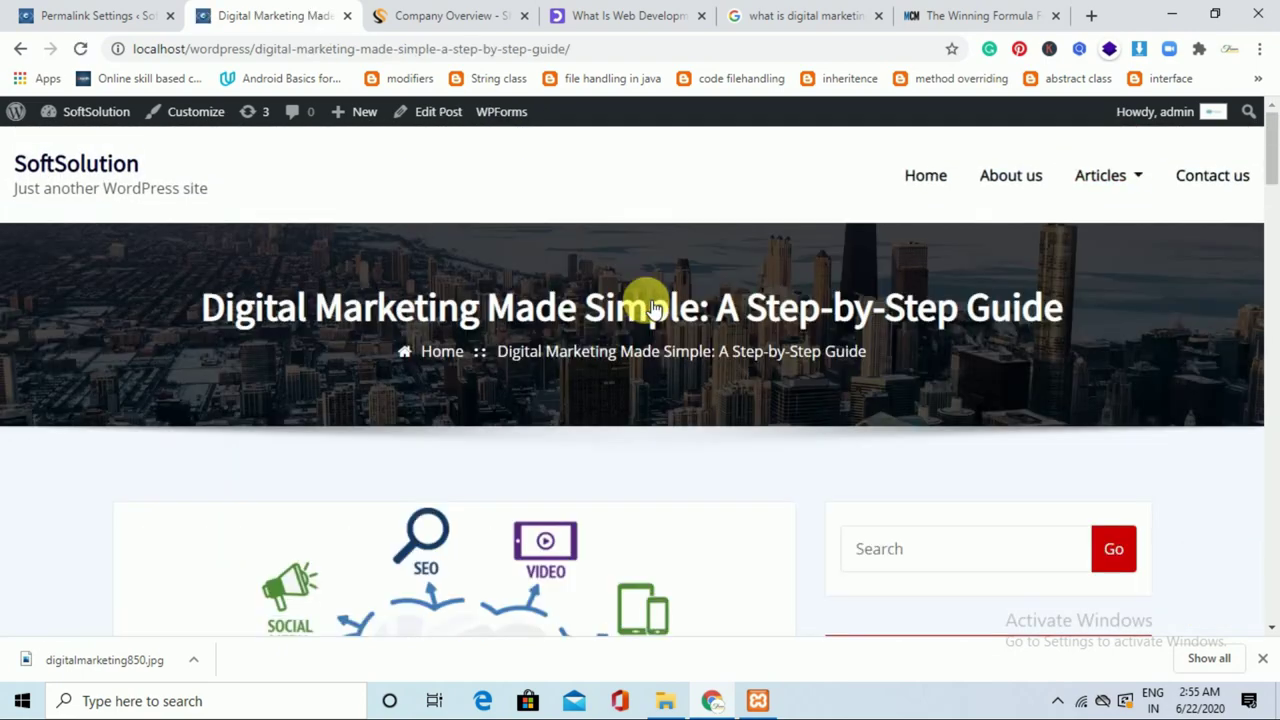
left_click_drag(256, 49, 650, 46)
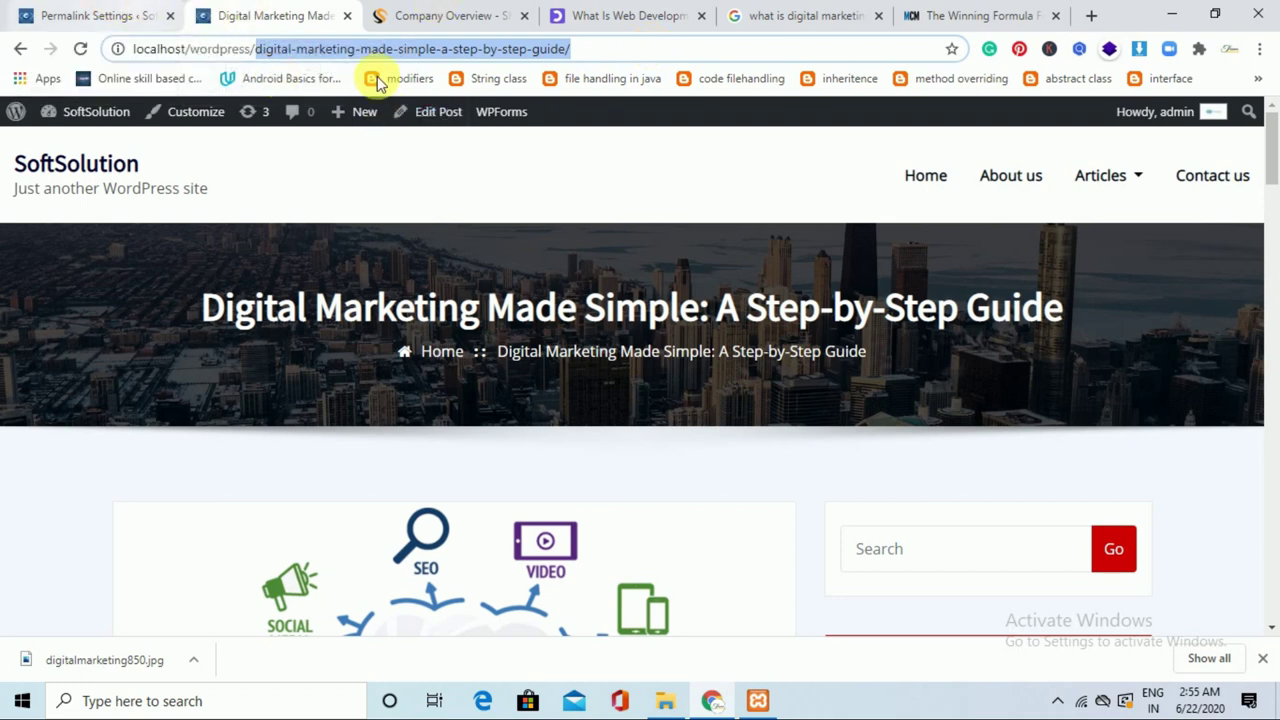
left_click(55, 15)
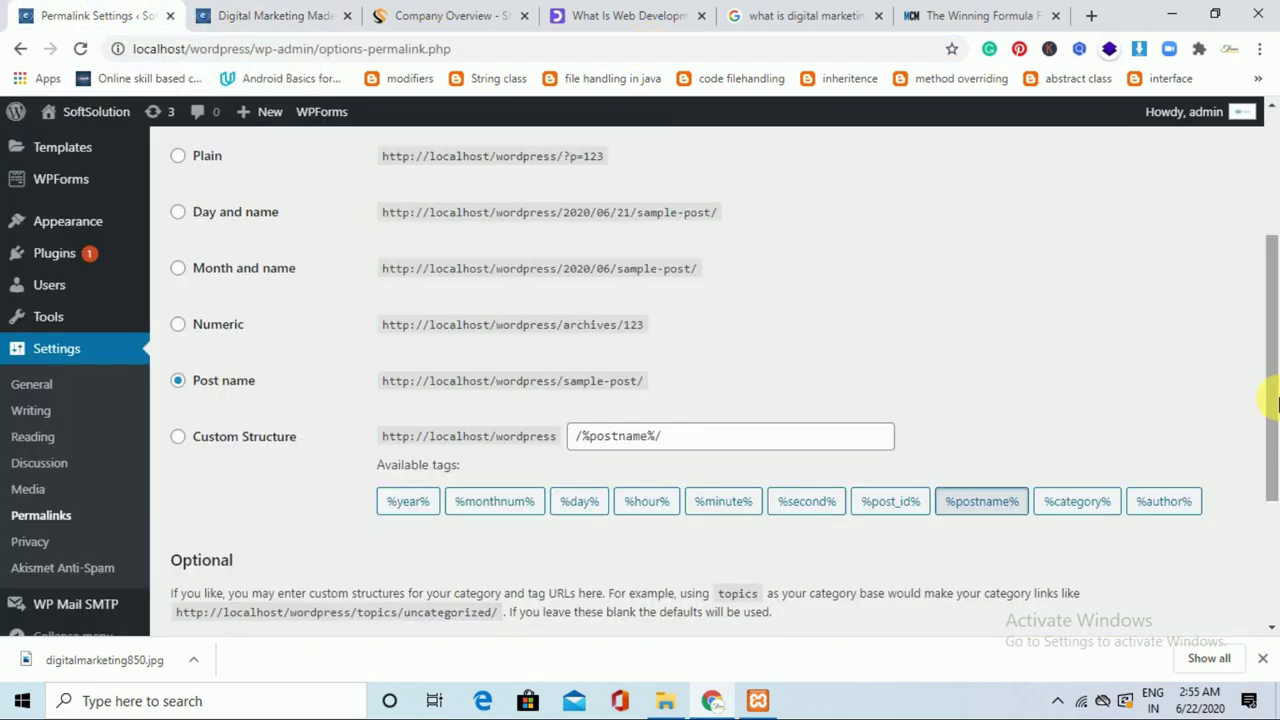